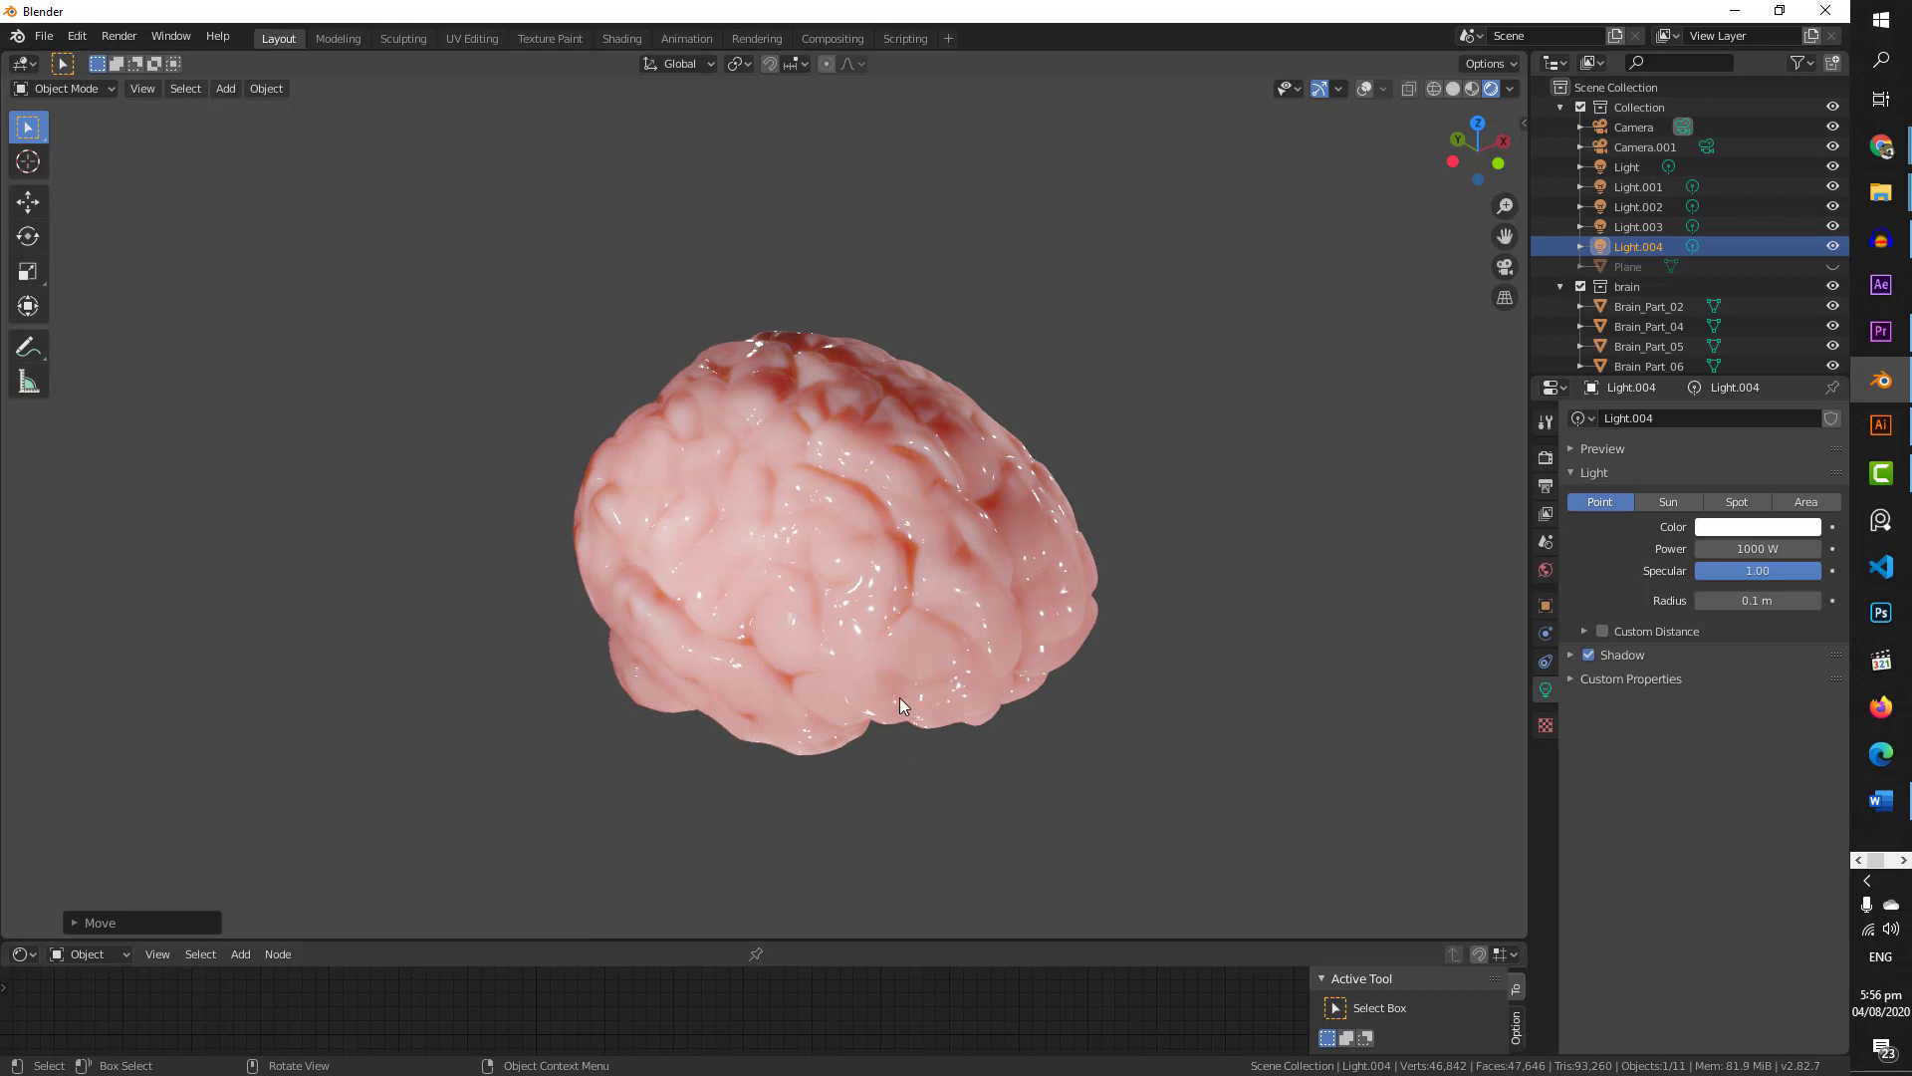
# - Orbit and zoom around the finished glossy pink brain to show it from several sides
pyautogui.moveTo(899, 705); pyautogui.dragTo(771, 703, button='middle')
pyautogui.scroll(1, 802, 643)
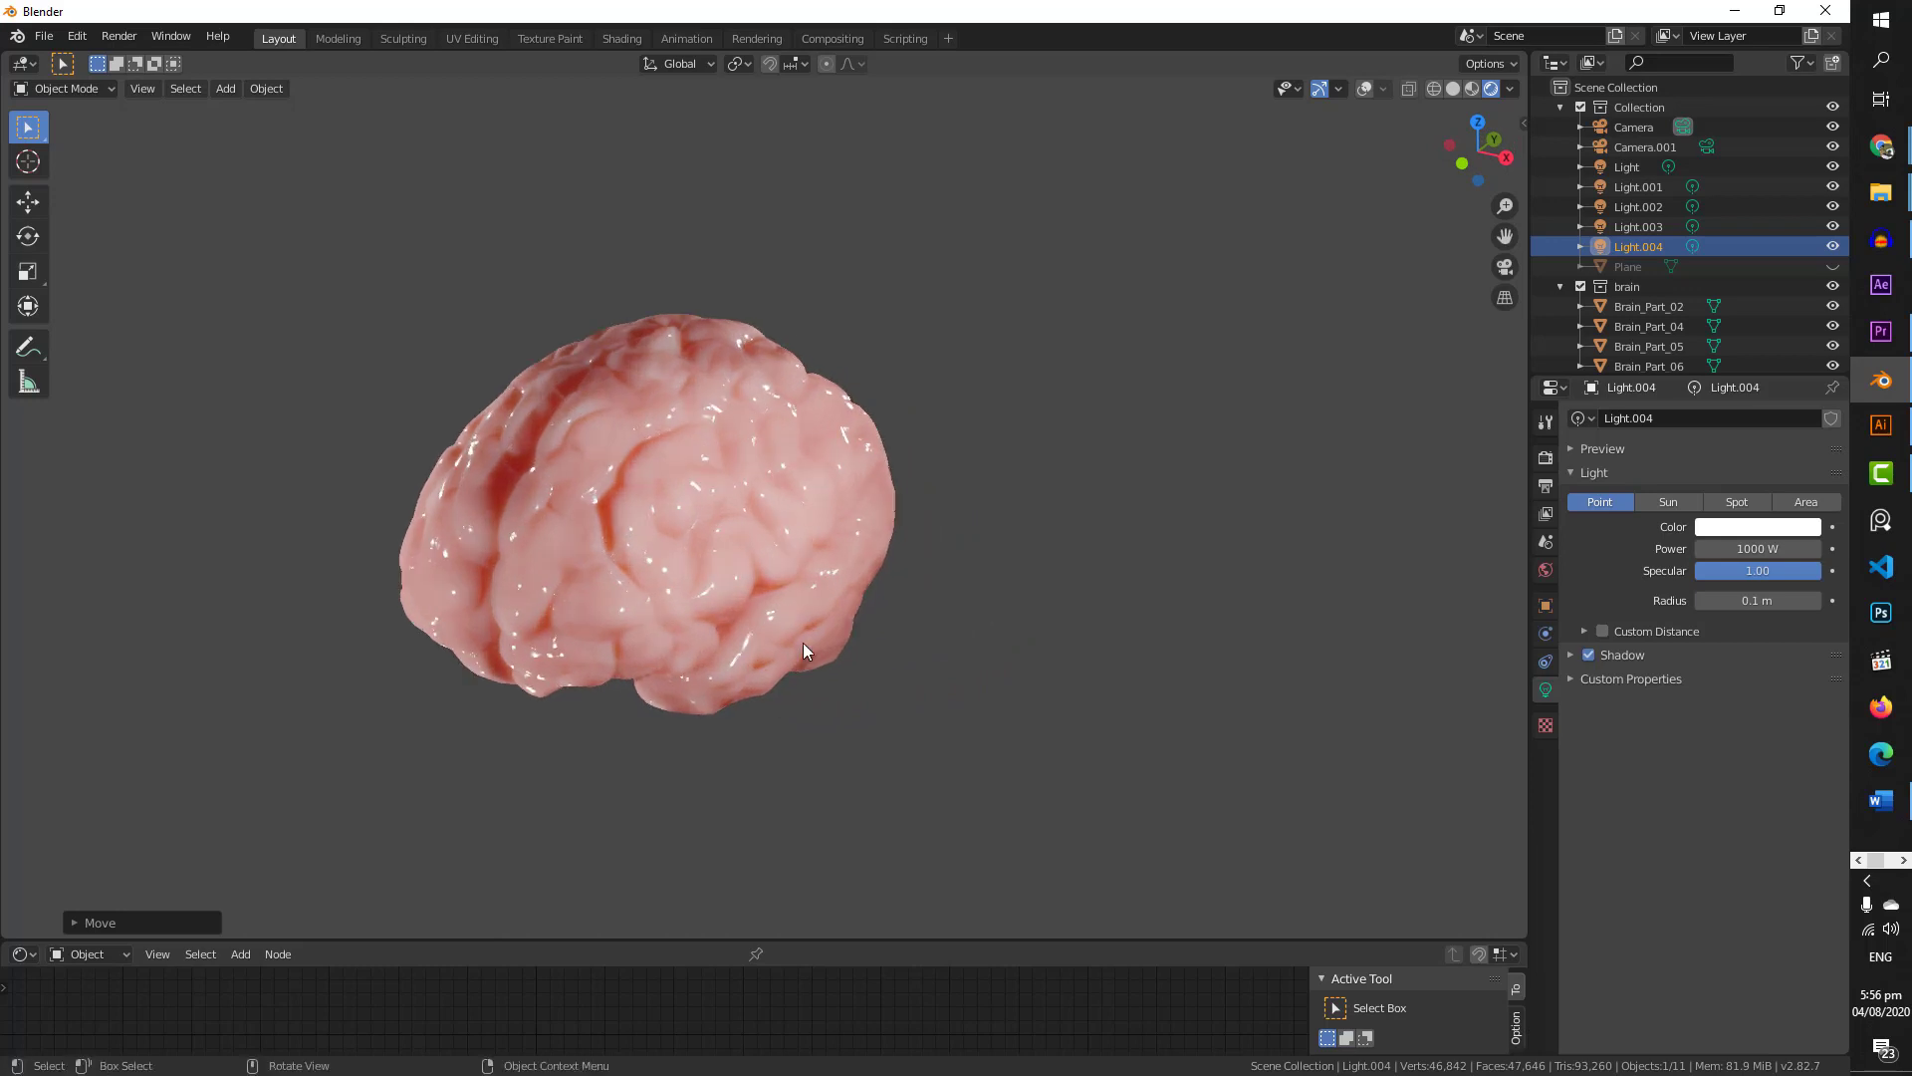
pyautogui.moveTo(667, 737); pyautogui.dragTo(893, 727, button='middle')
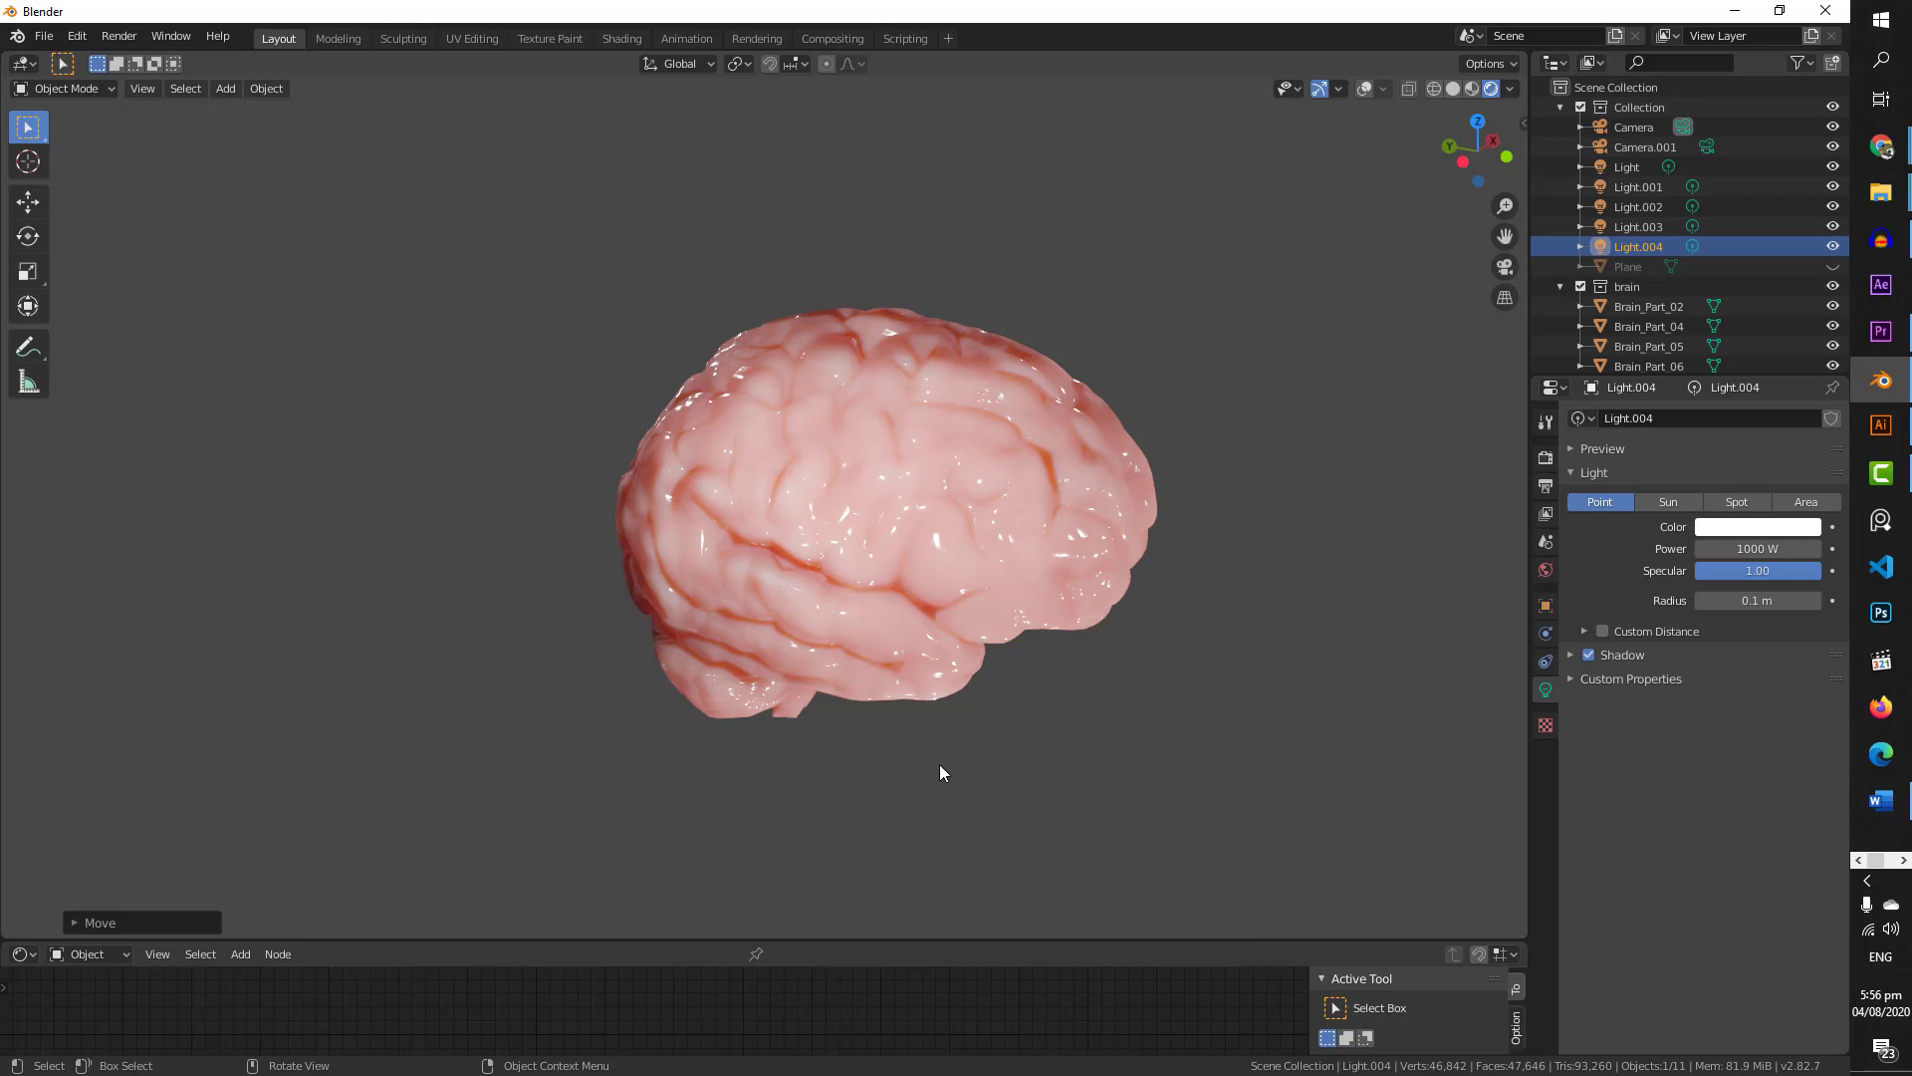
pyautogui.moveTo(943, 768); pyautogui.dragTo(1160, 766, button='middle')
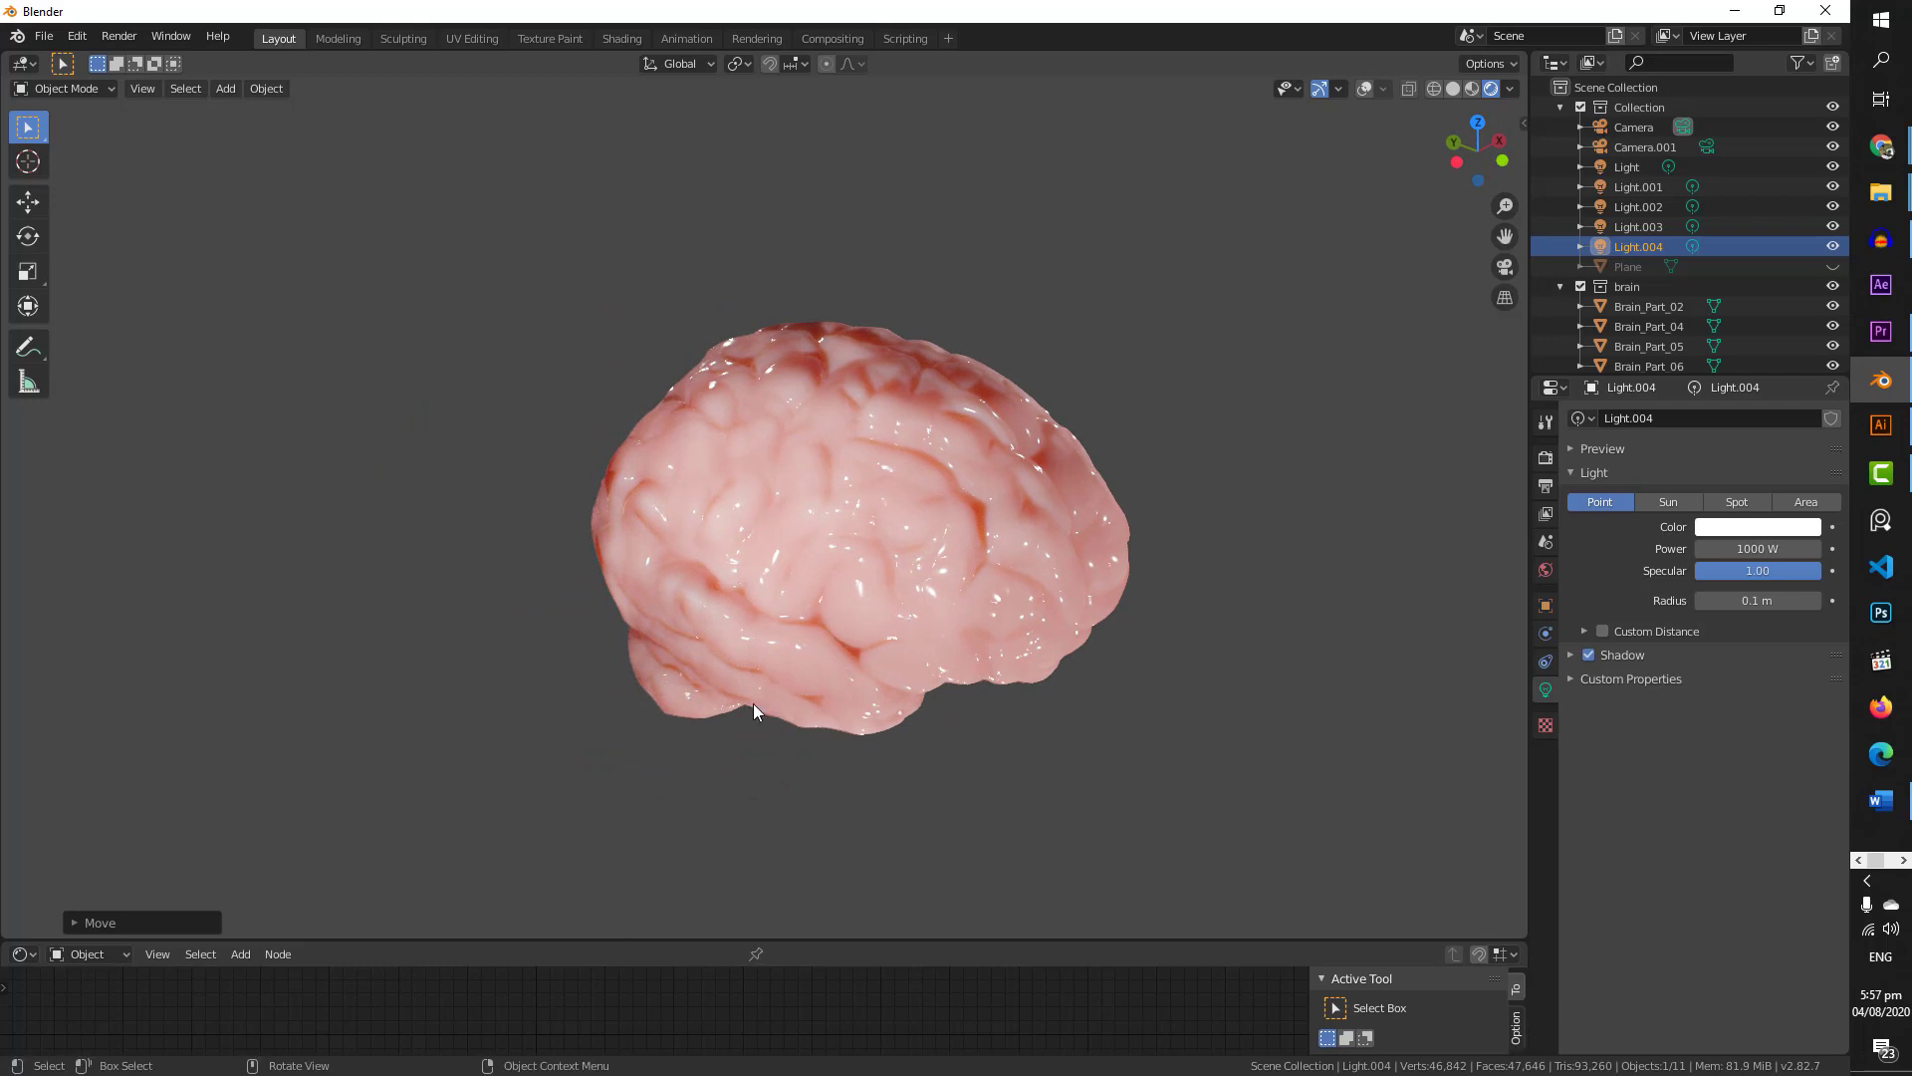
pyautogui.moveTo(701, 731); pyautogui.dragTo(784, 772, button='middle')
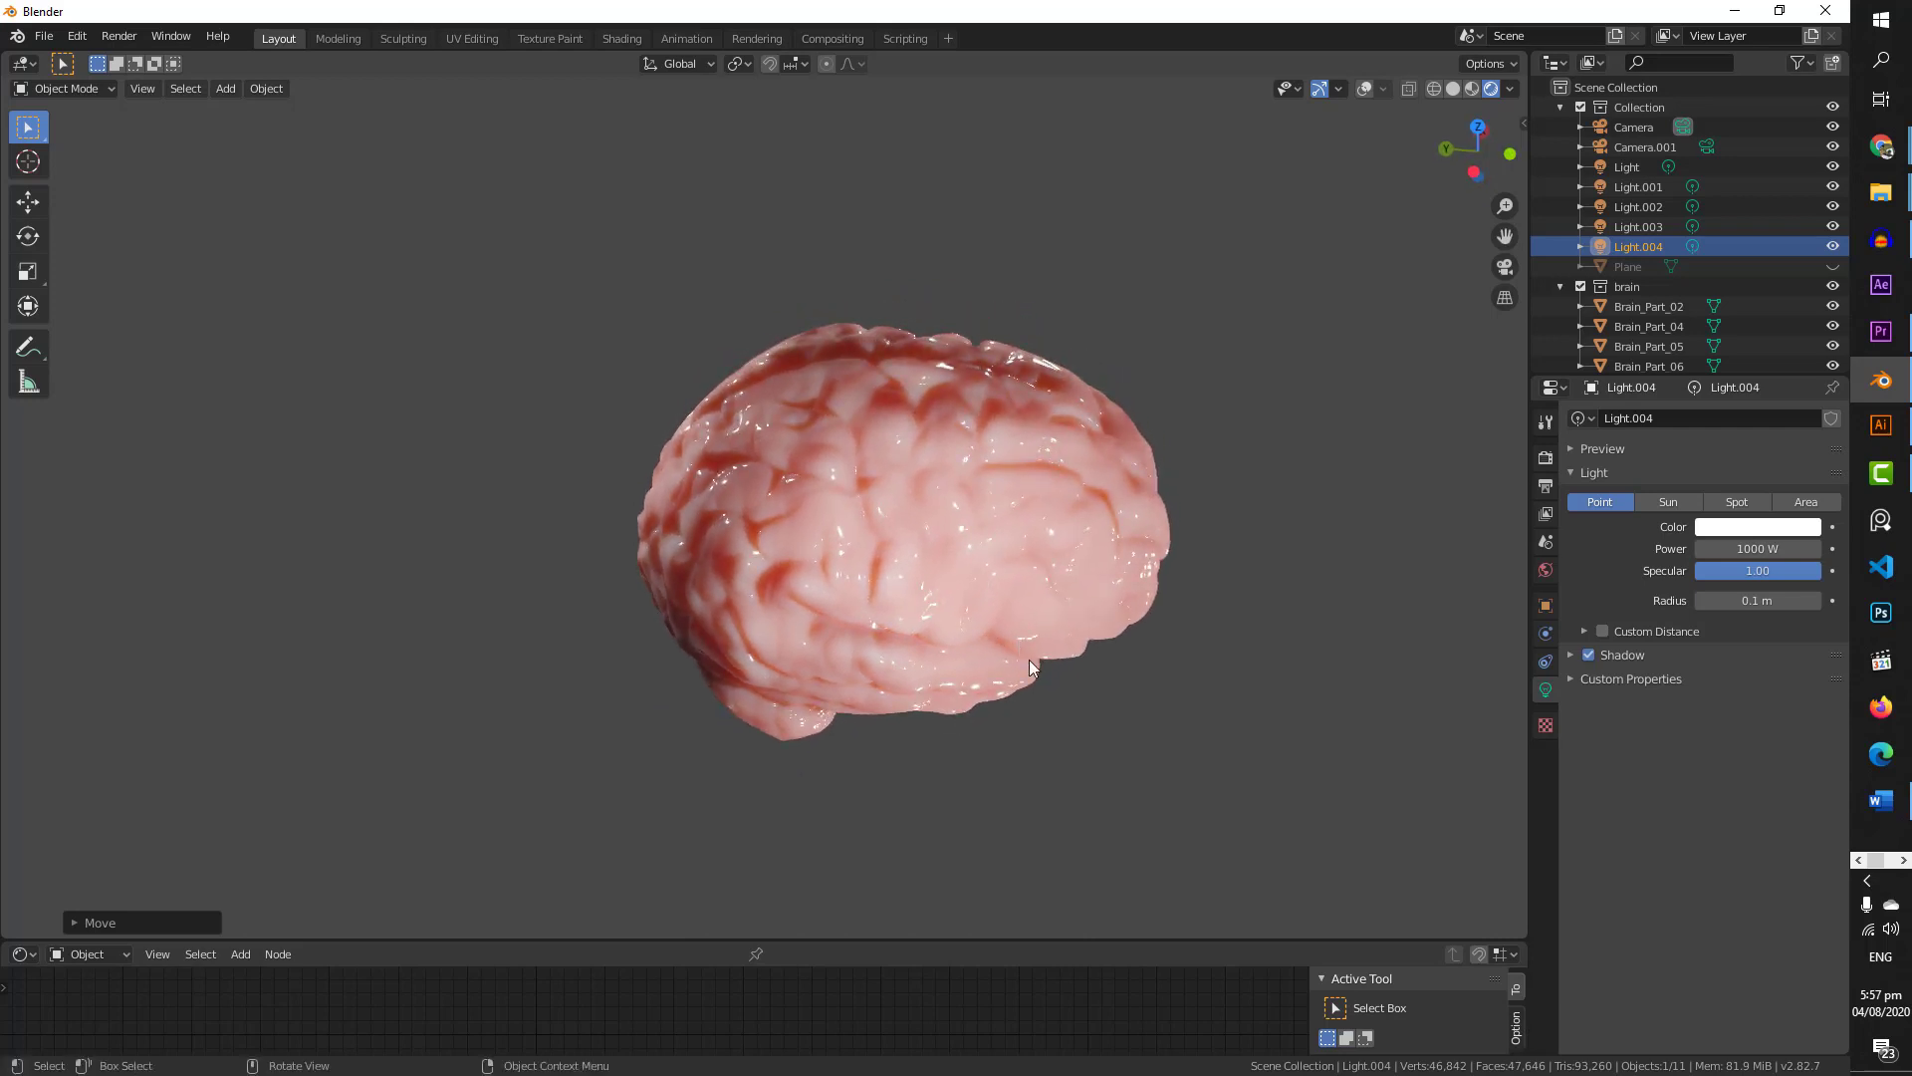
pyautogui.moveTo(1076, 762); pyautogui.dragTo(999, 735, button='middle')
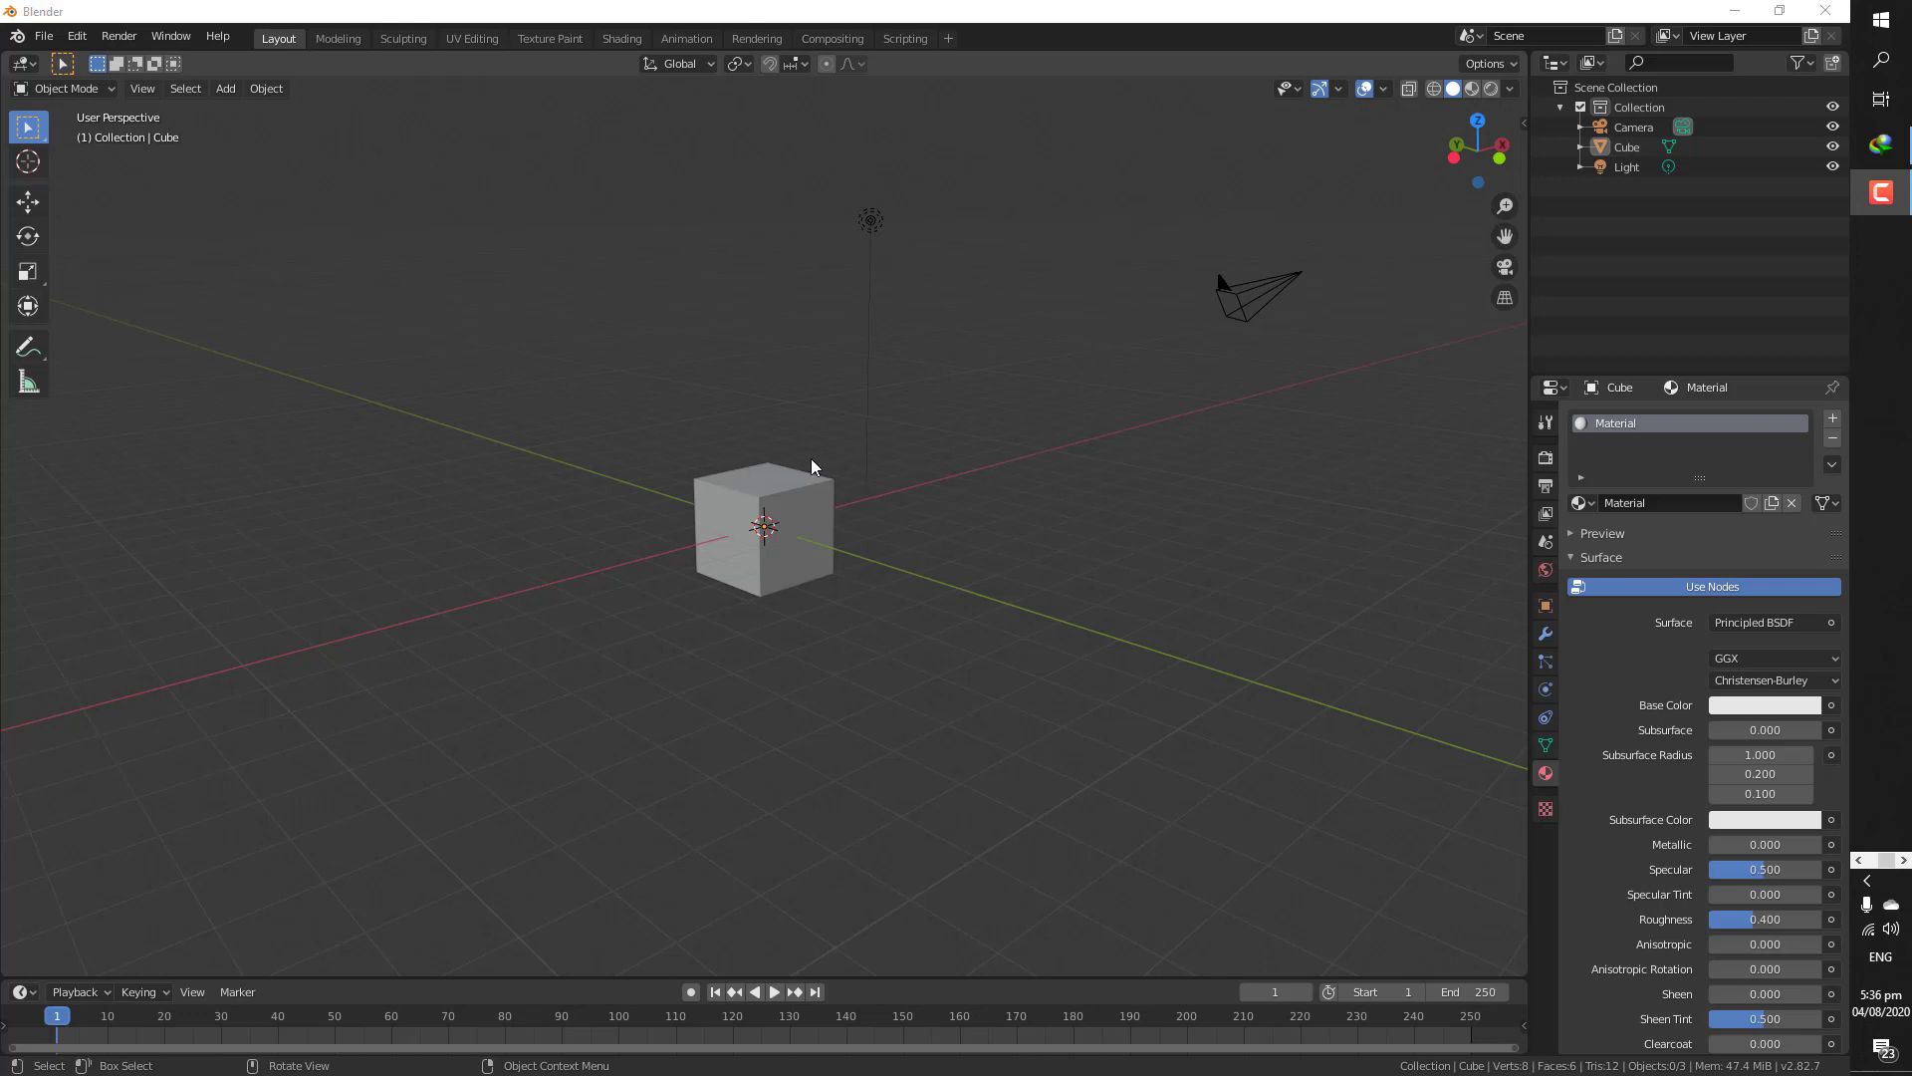
# - Delete the default cube, glance at the Free3D brain page in Chrome, and return to Blender
pyautogui.click(812, 535)
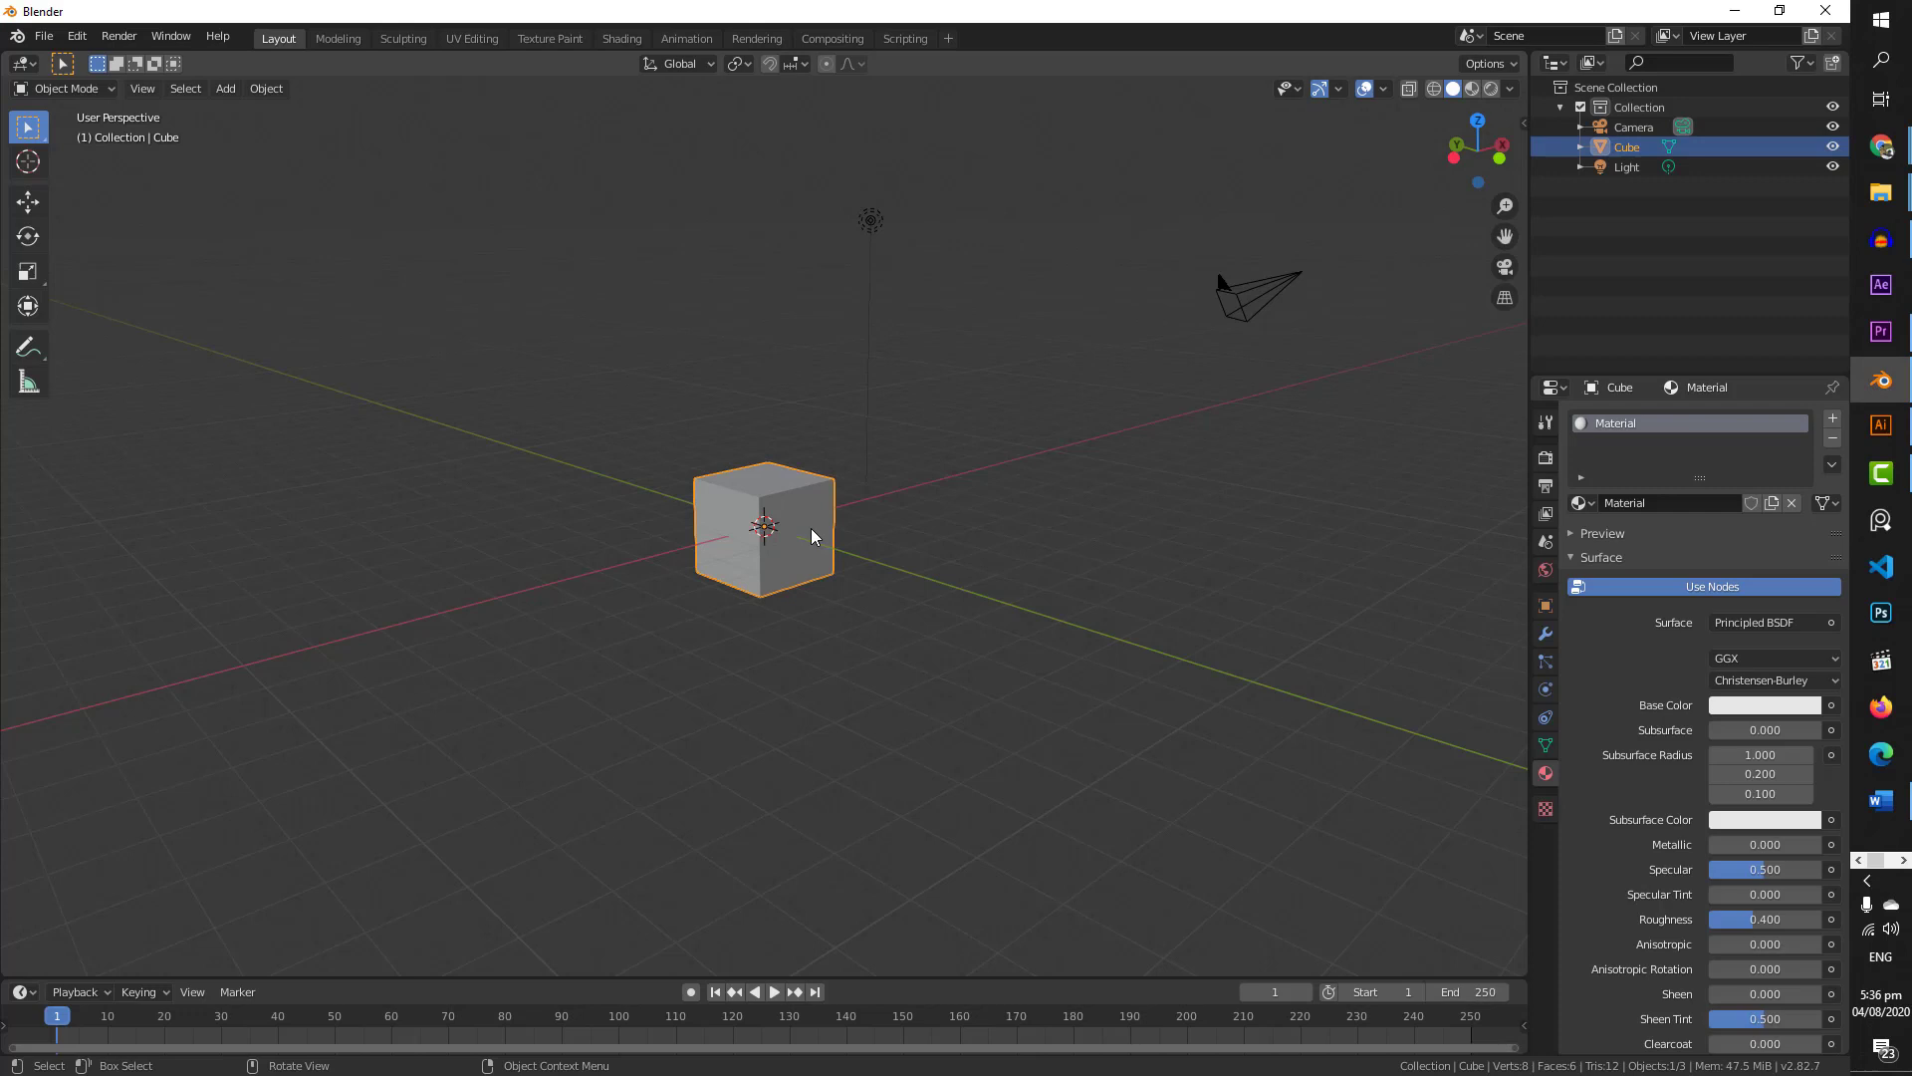
pyautogui.press('Delete')
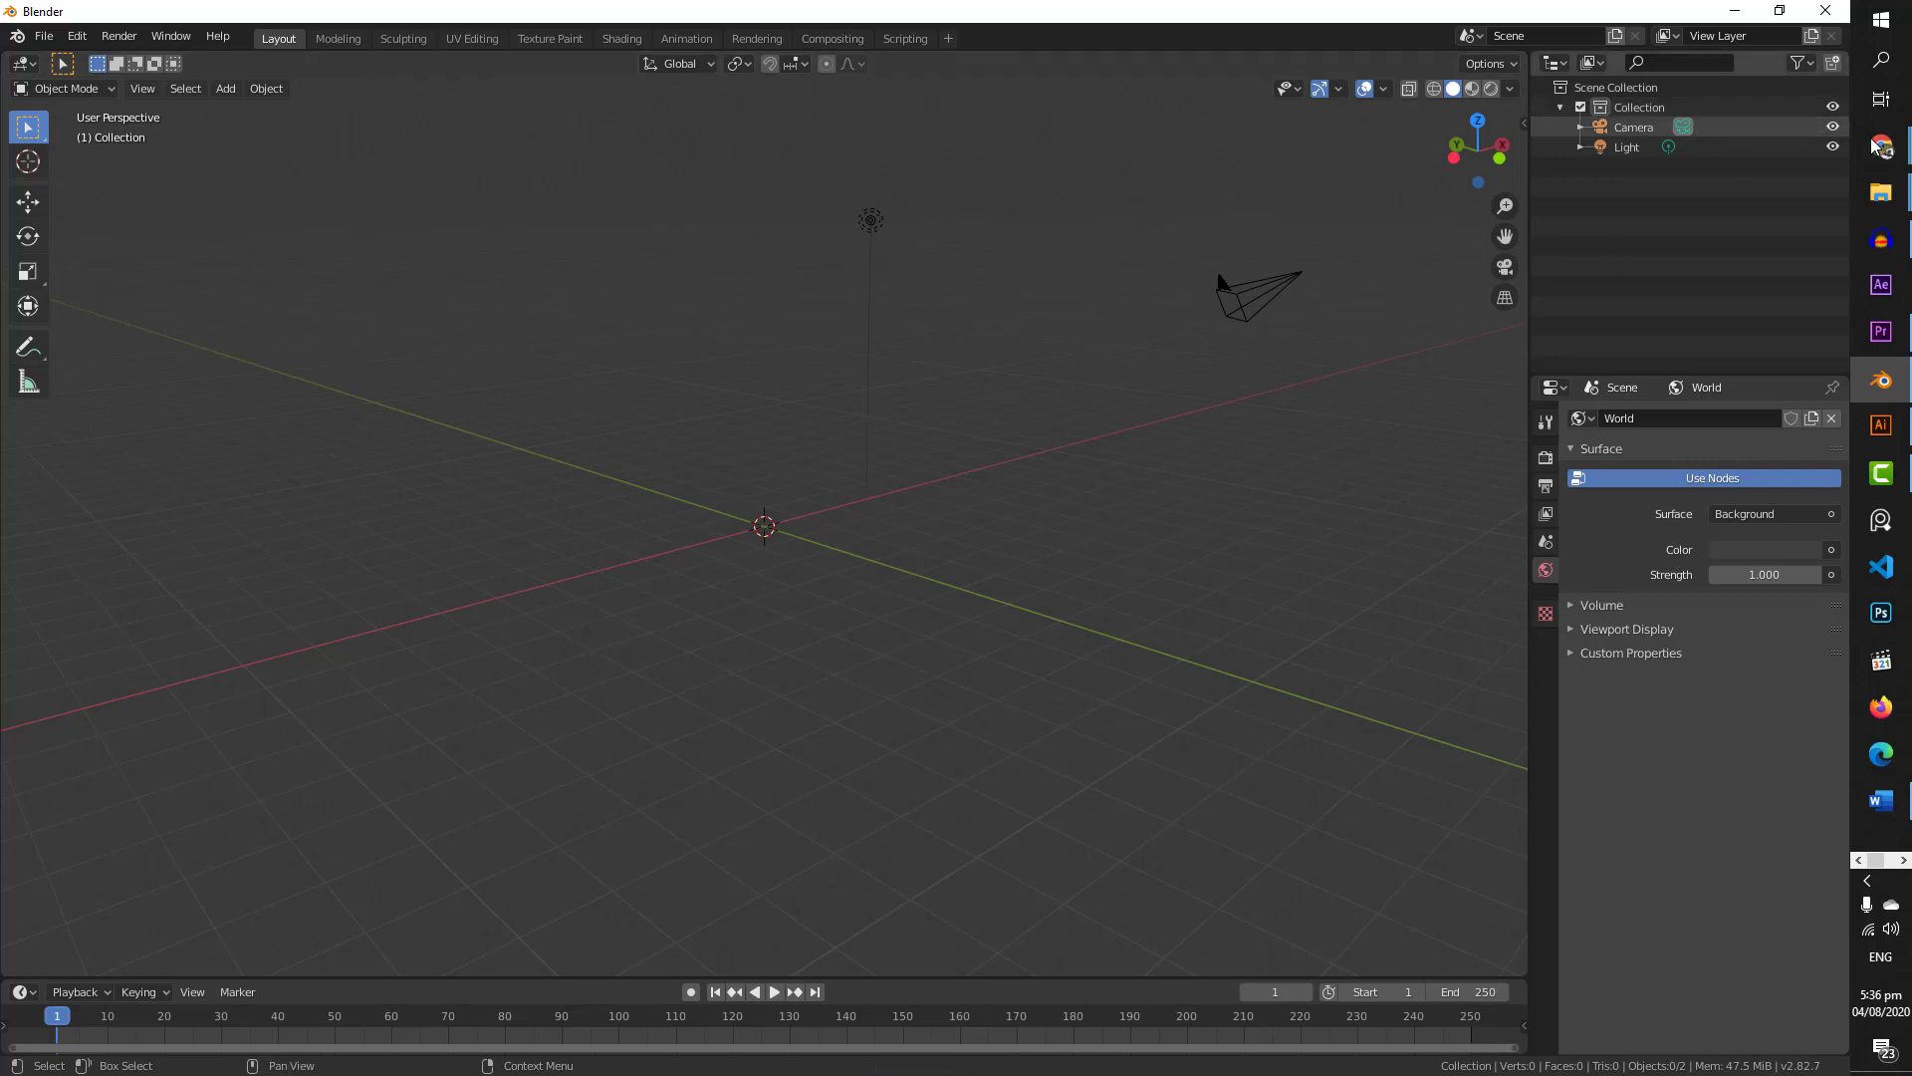
pyautogui.moveTo(1881, 146)
pyautogui.click(1678, 267)
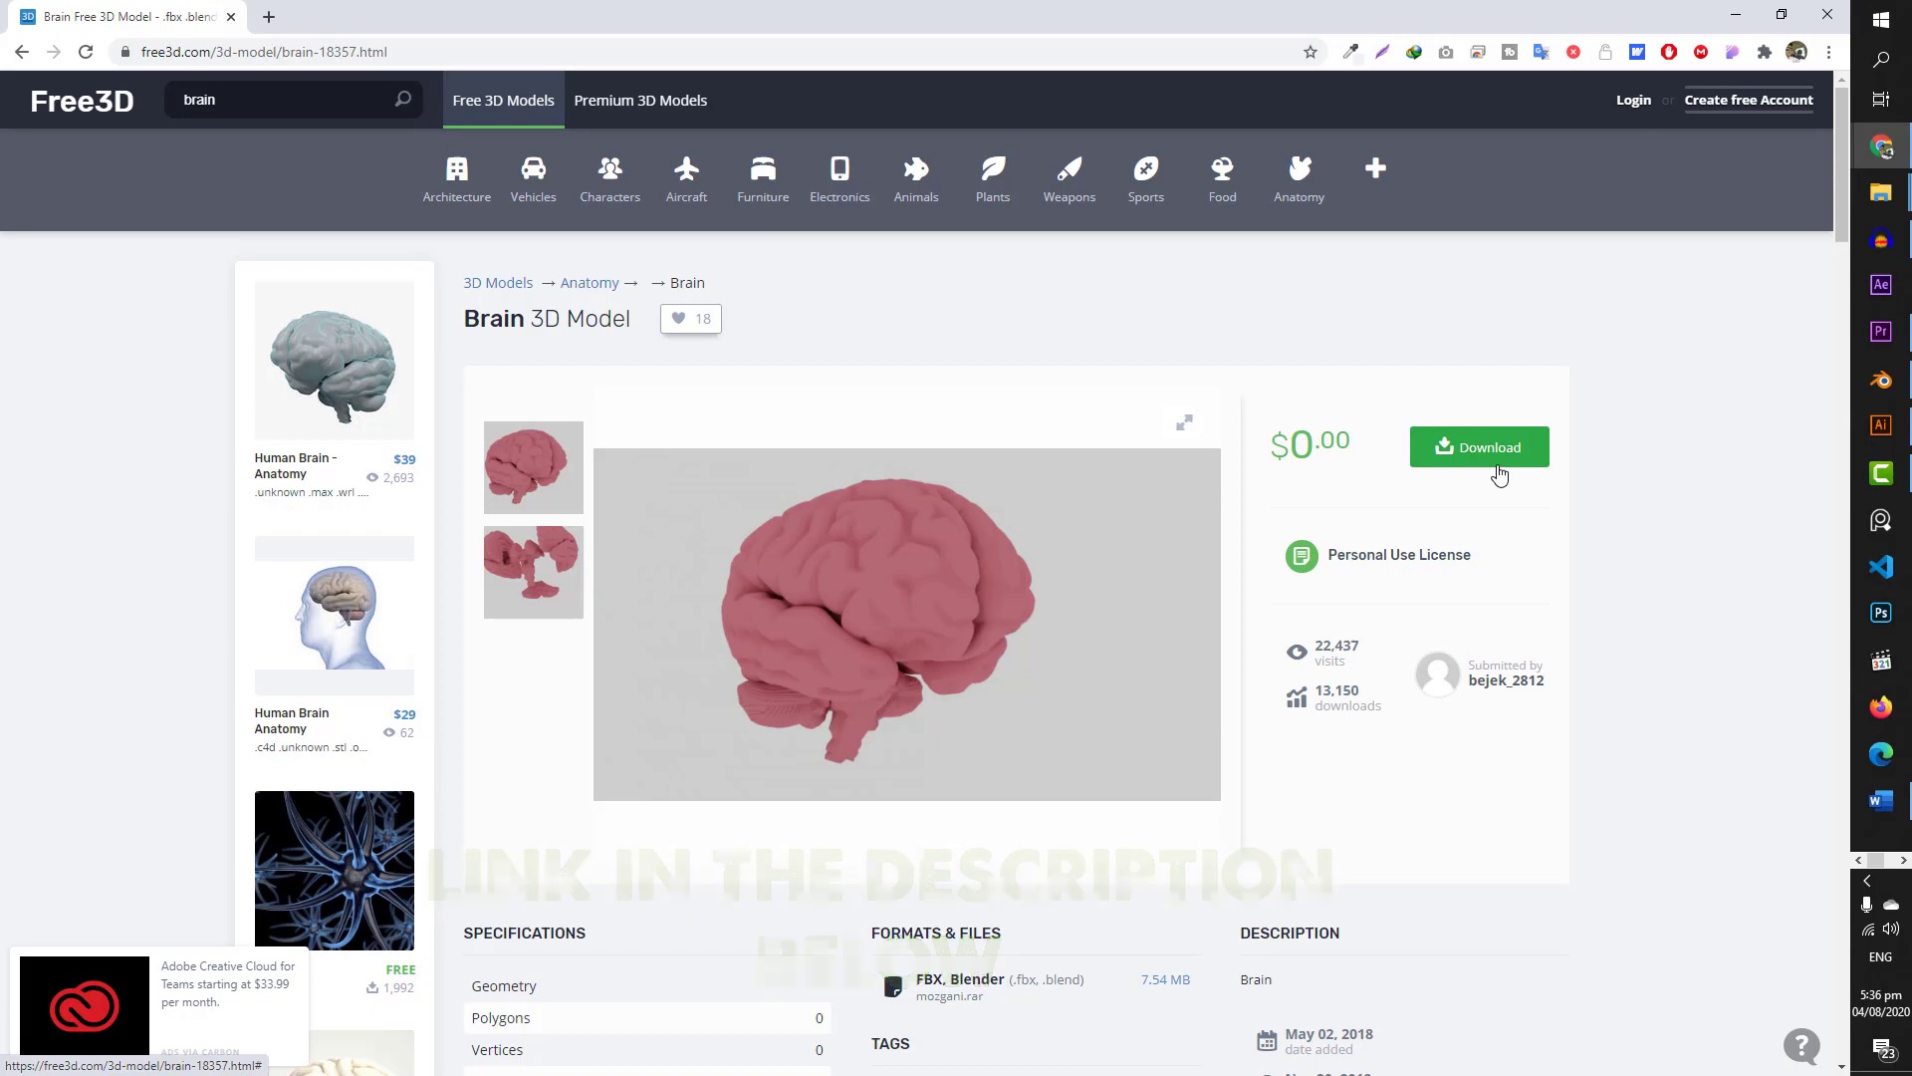
pyautogui.click(1882, 387)
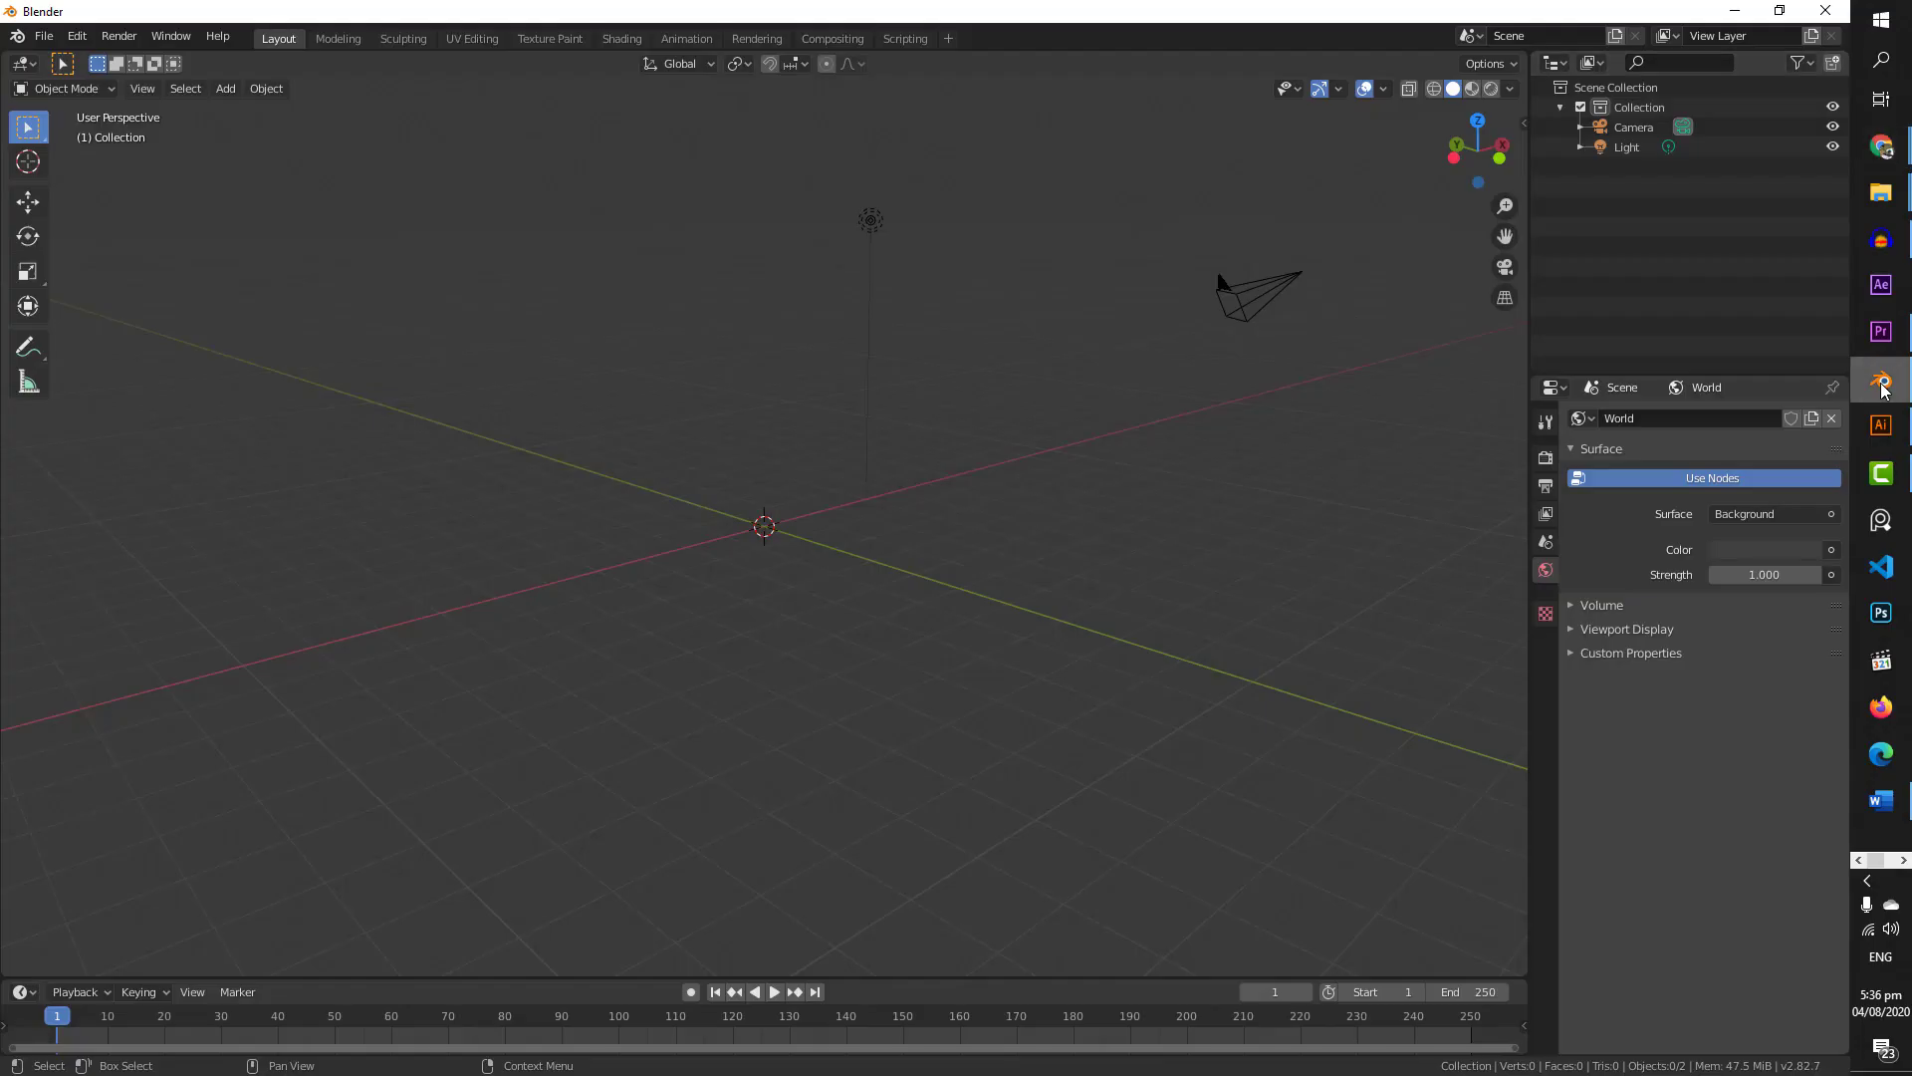
# - Import the brain.fbx model as an FBX file
pyautogui.click(44, 36)
pyautogui.moveTo(116, 311)
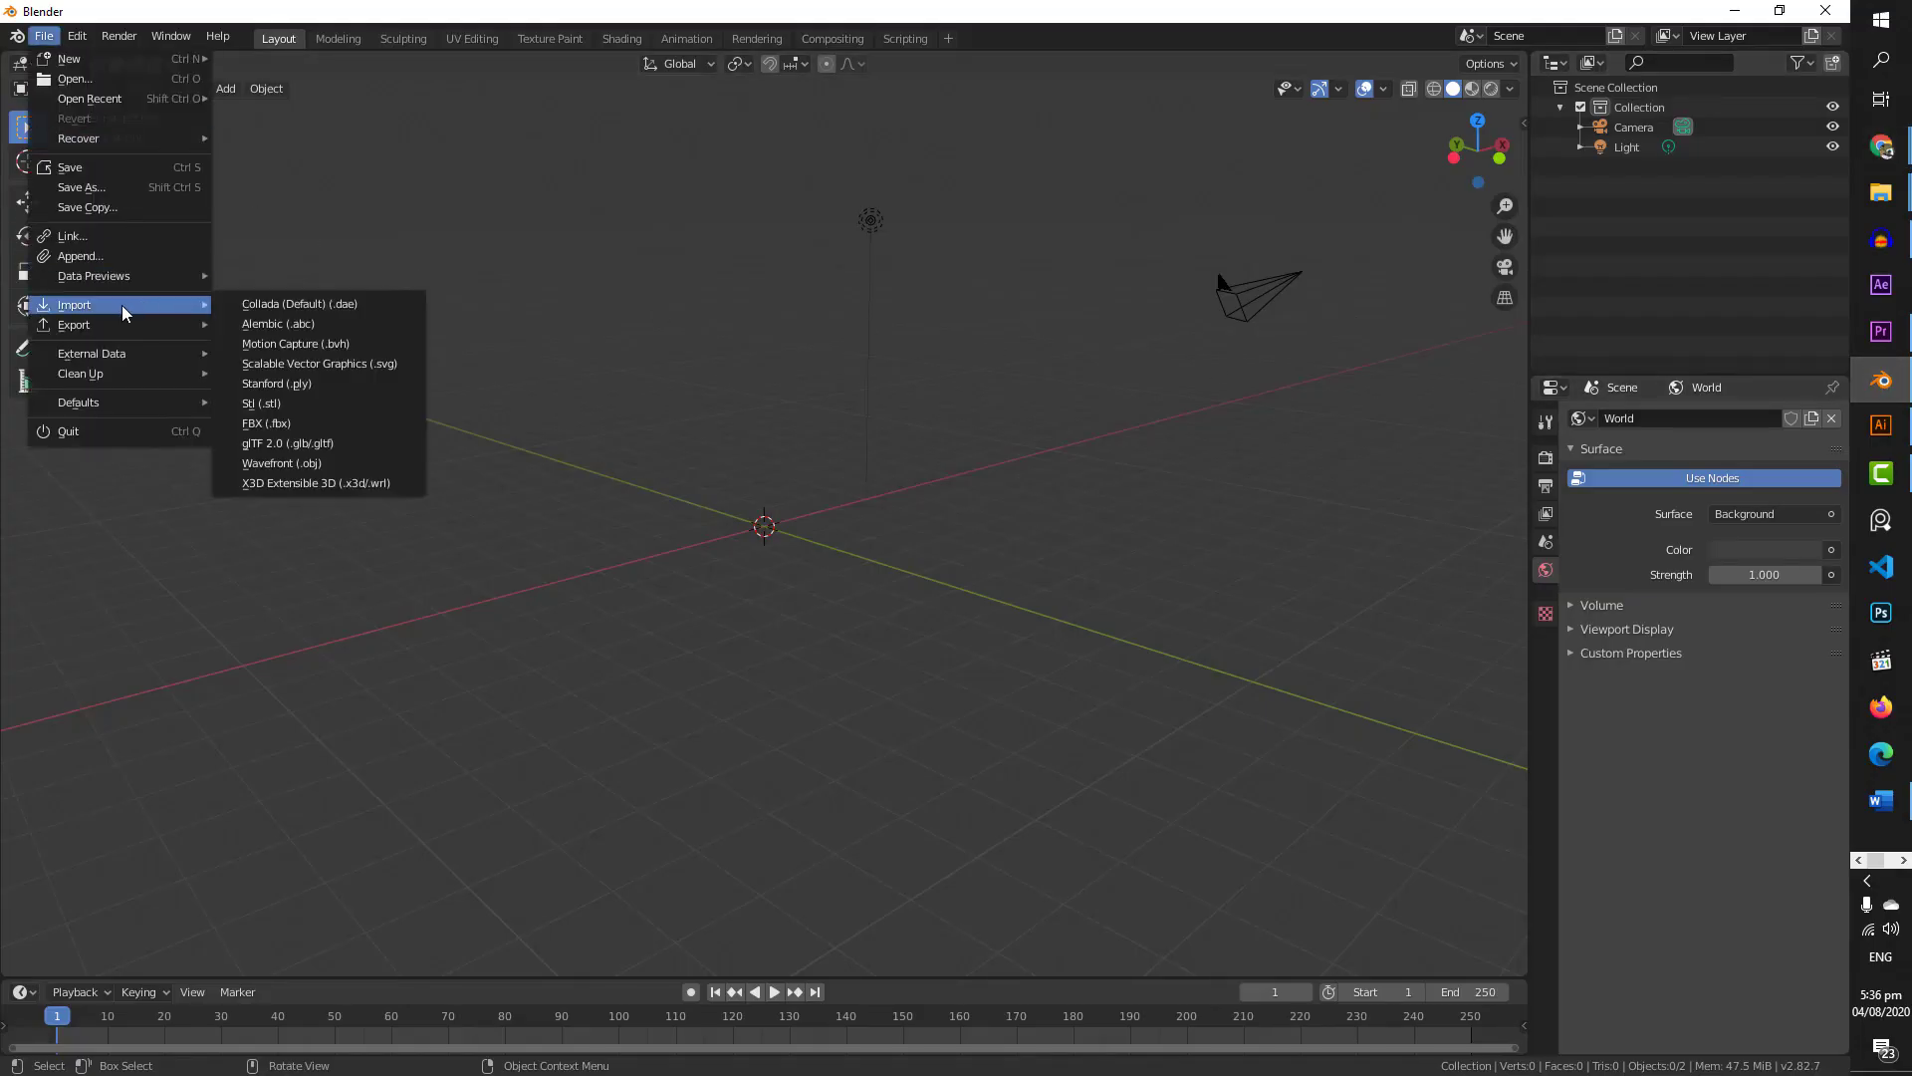
pyautogui.click(283, 426)
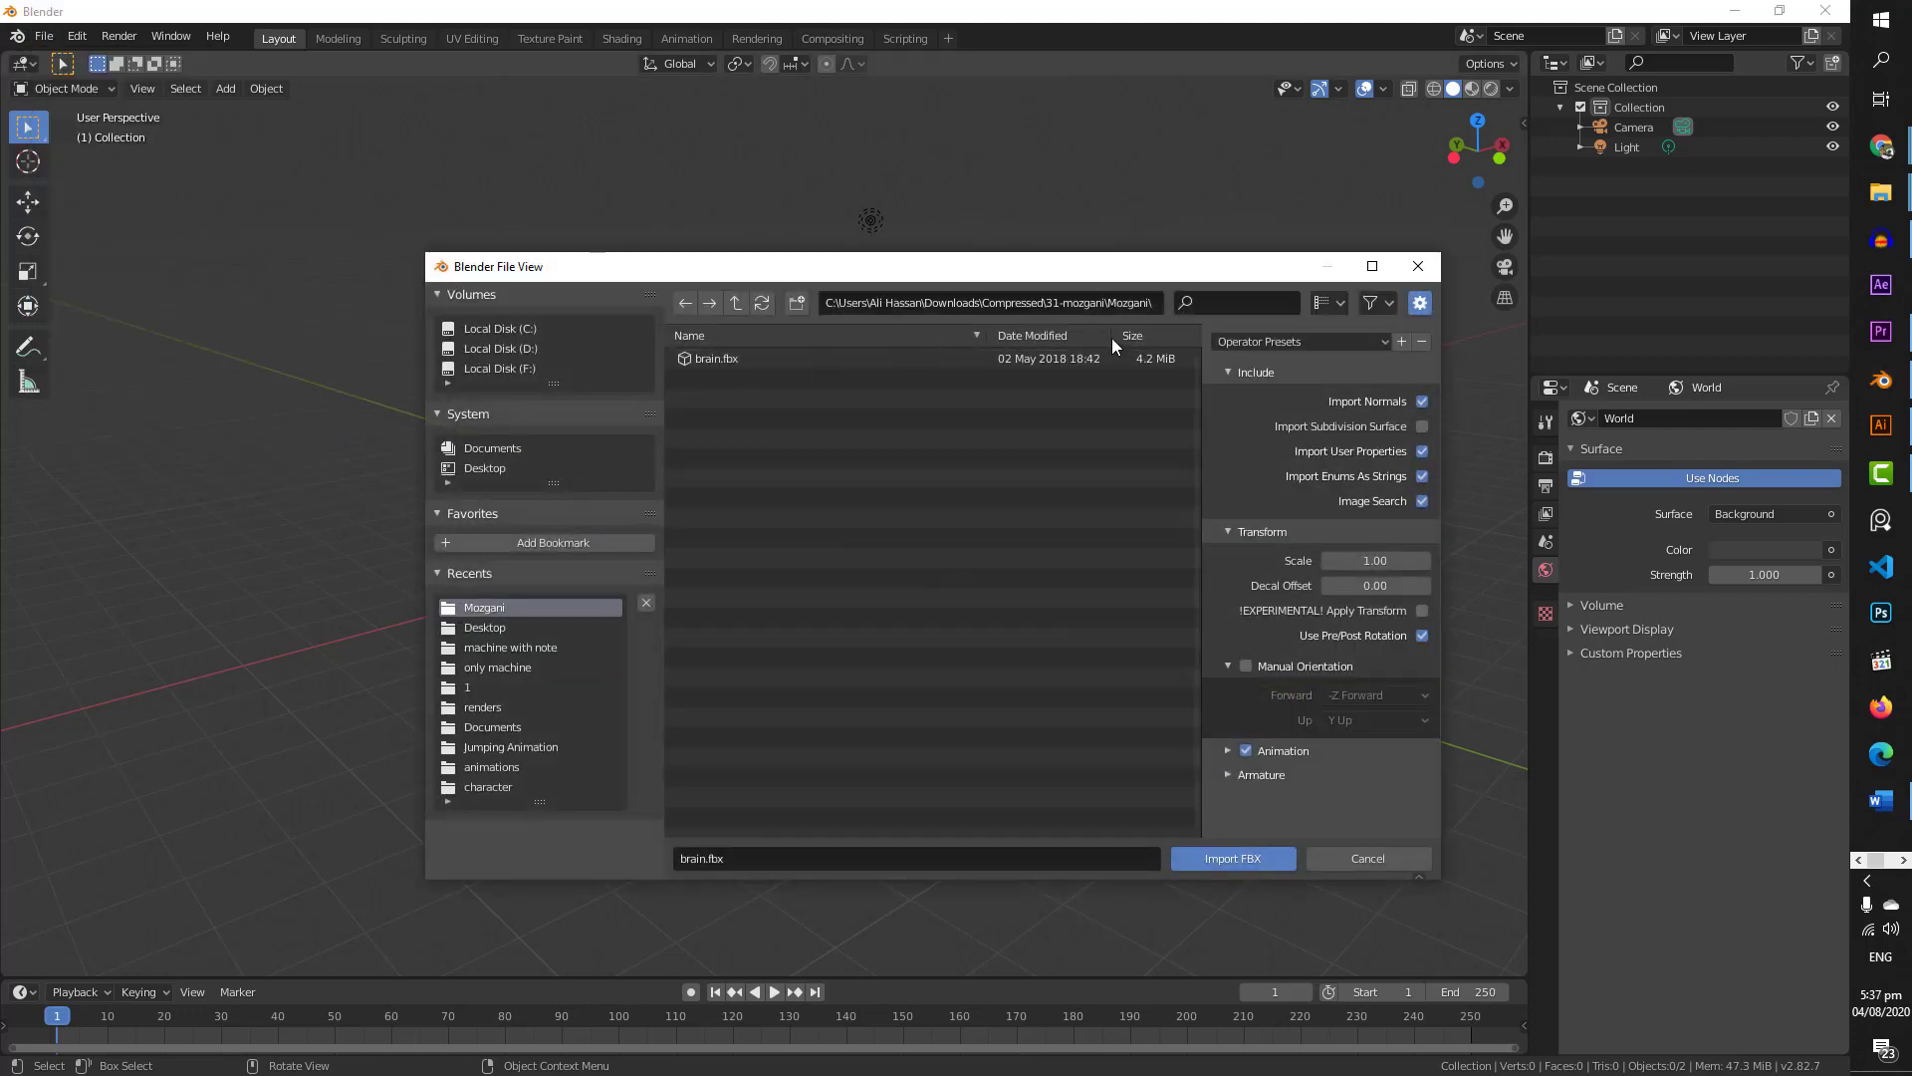
pyautogui.click(725, 361)
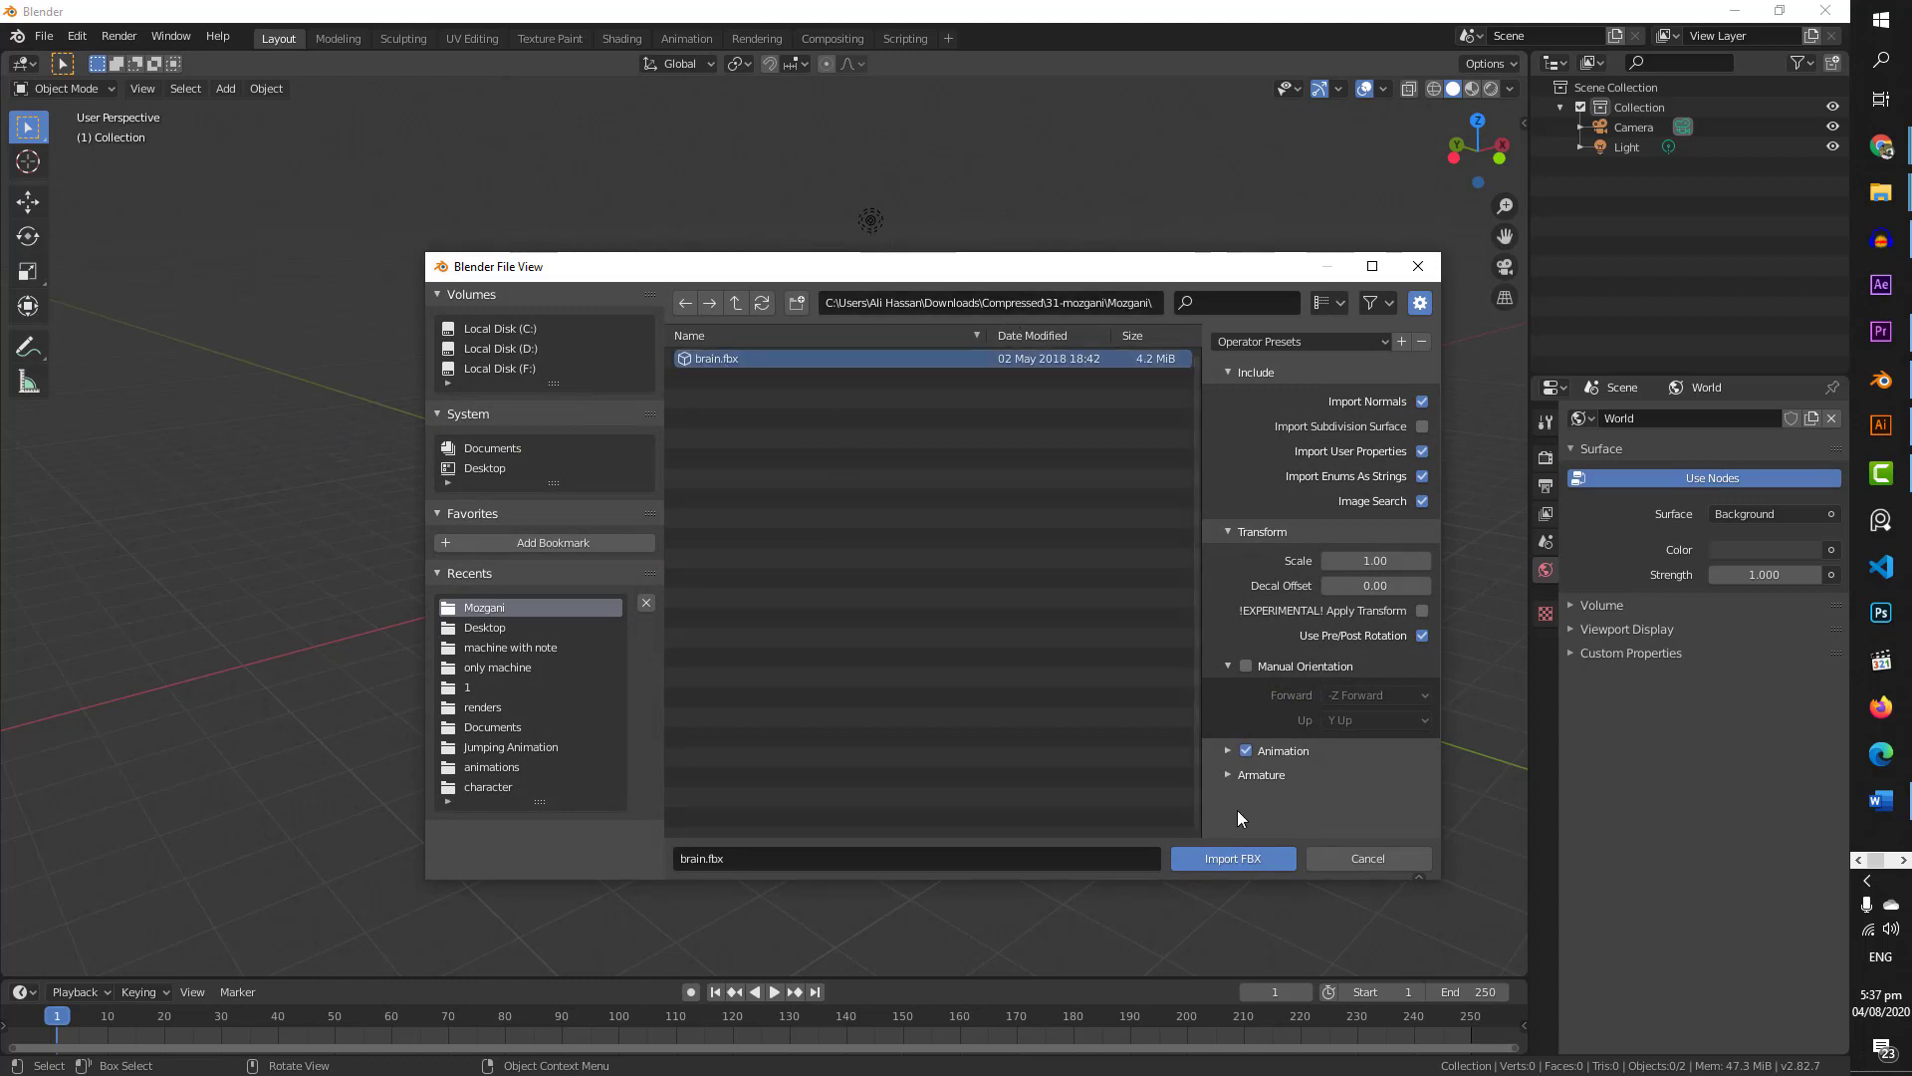
pyautogui.click(1211, 858)
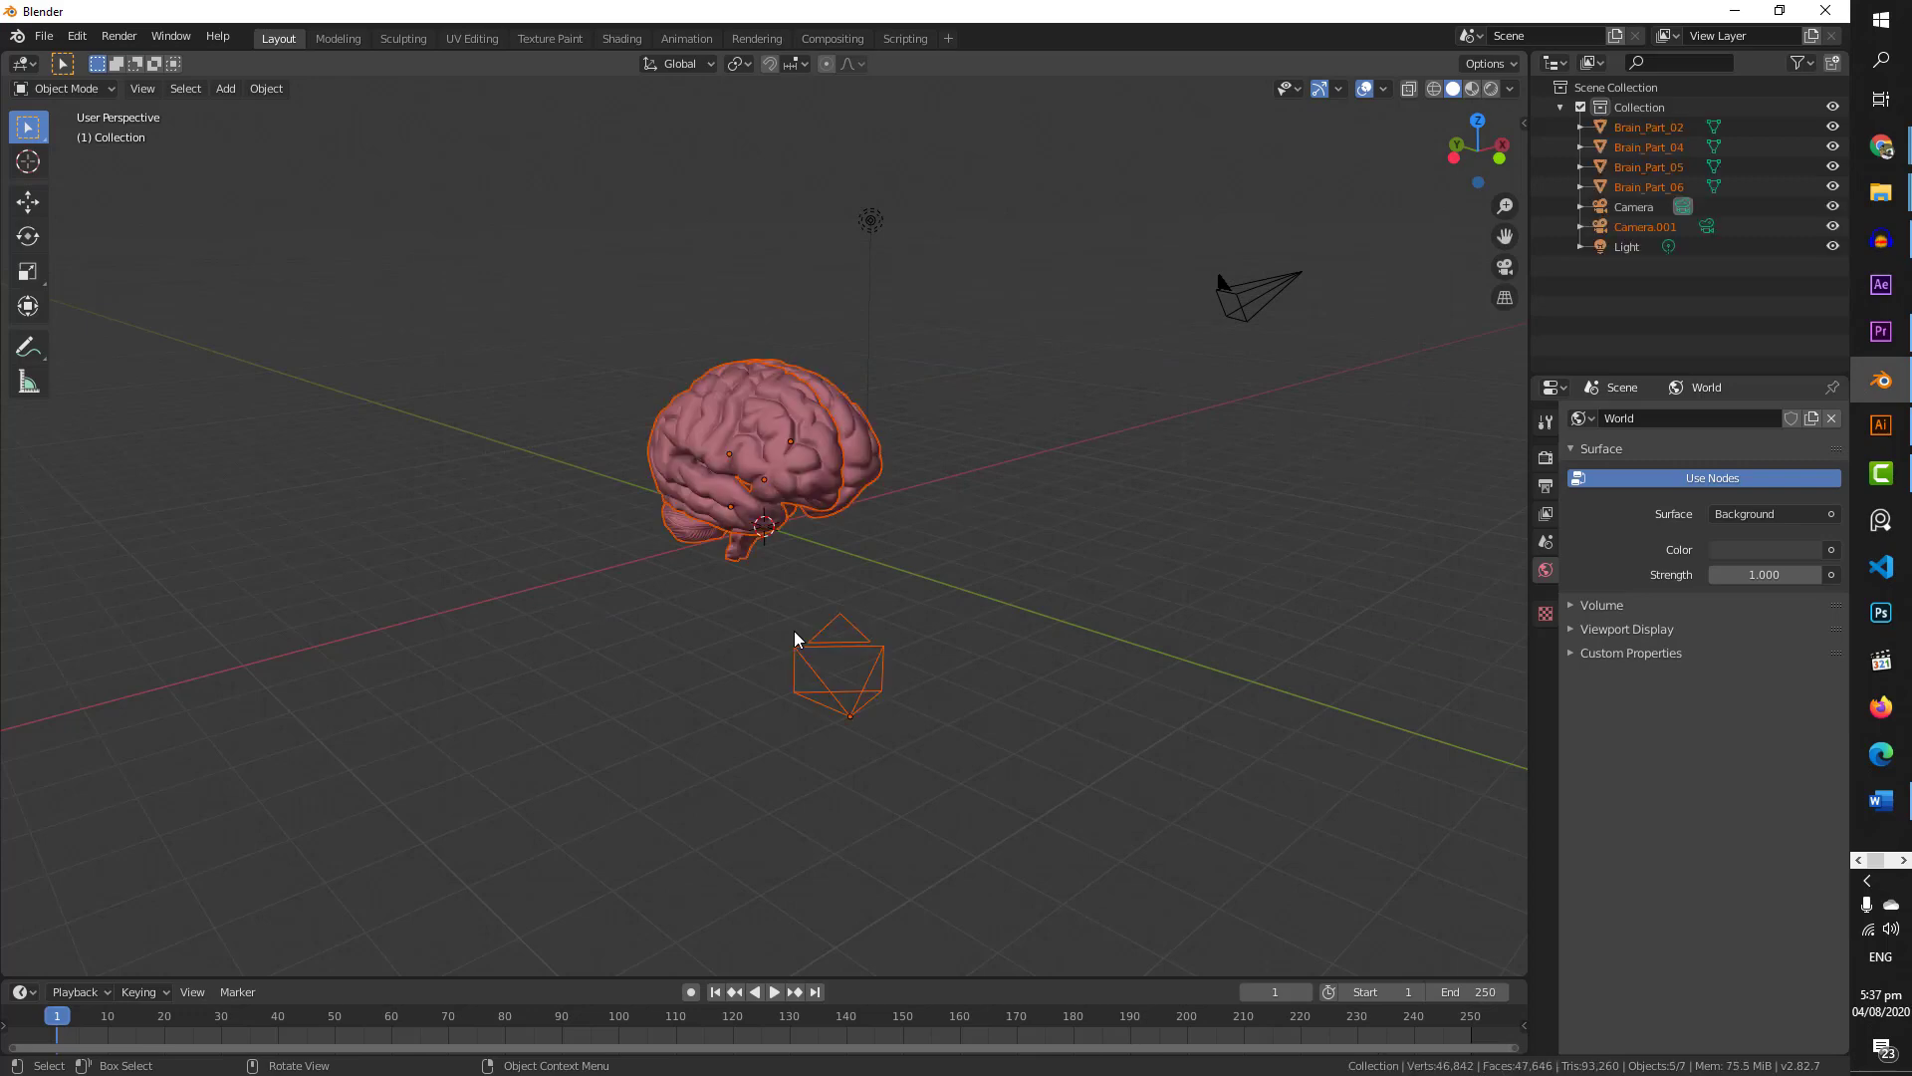
# - Select Brain_Part_06 and test-move the left hemisphere to confirm it is separate
pyautogui.moveTo(606, 572); pyautogui.dragTo(777, 636, button='middle')
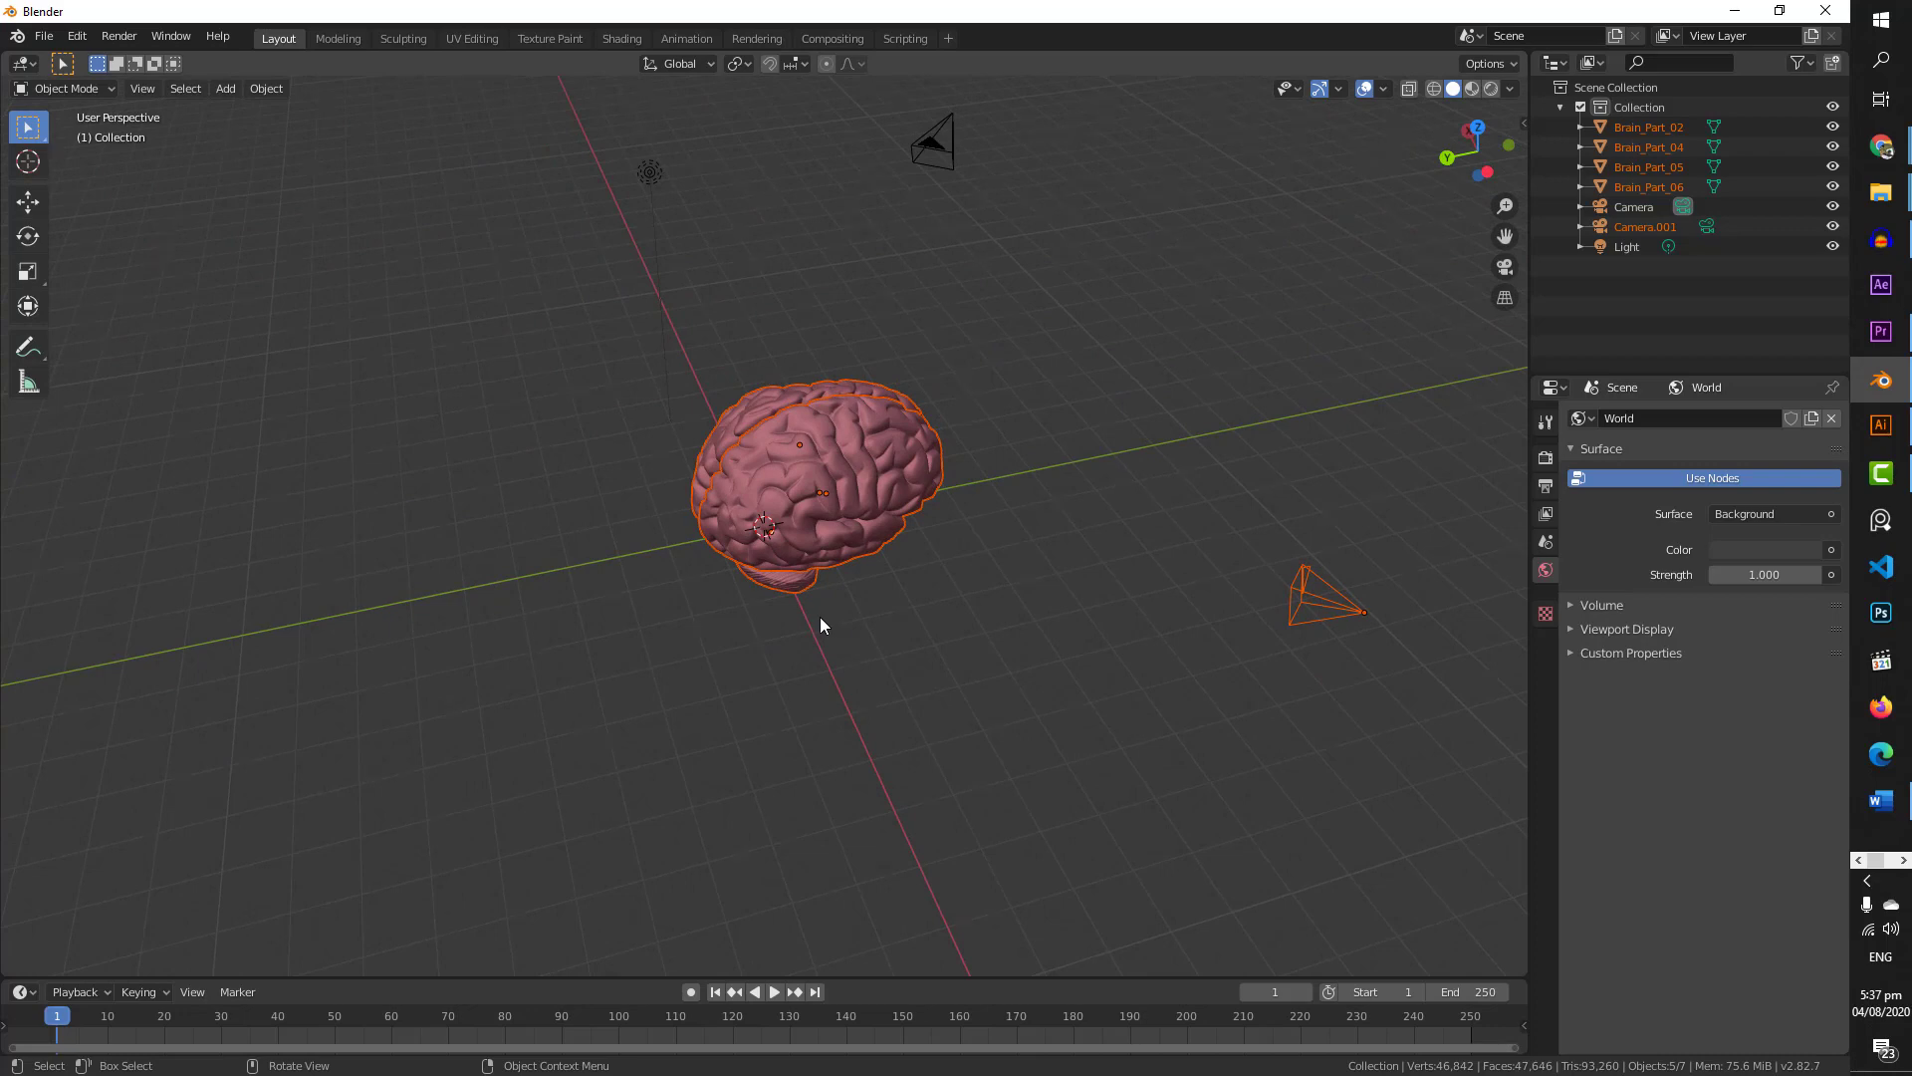
pyautogui.moveTo(821, 624)
pyautogui.mouseDown(button='middle')
pyautogui.moveTo(923, 628)
pyautogui.moveTo(826, 611)
pyautogui.mouseUp(button='middle')
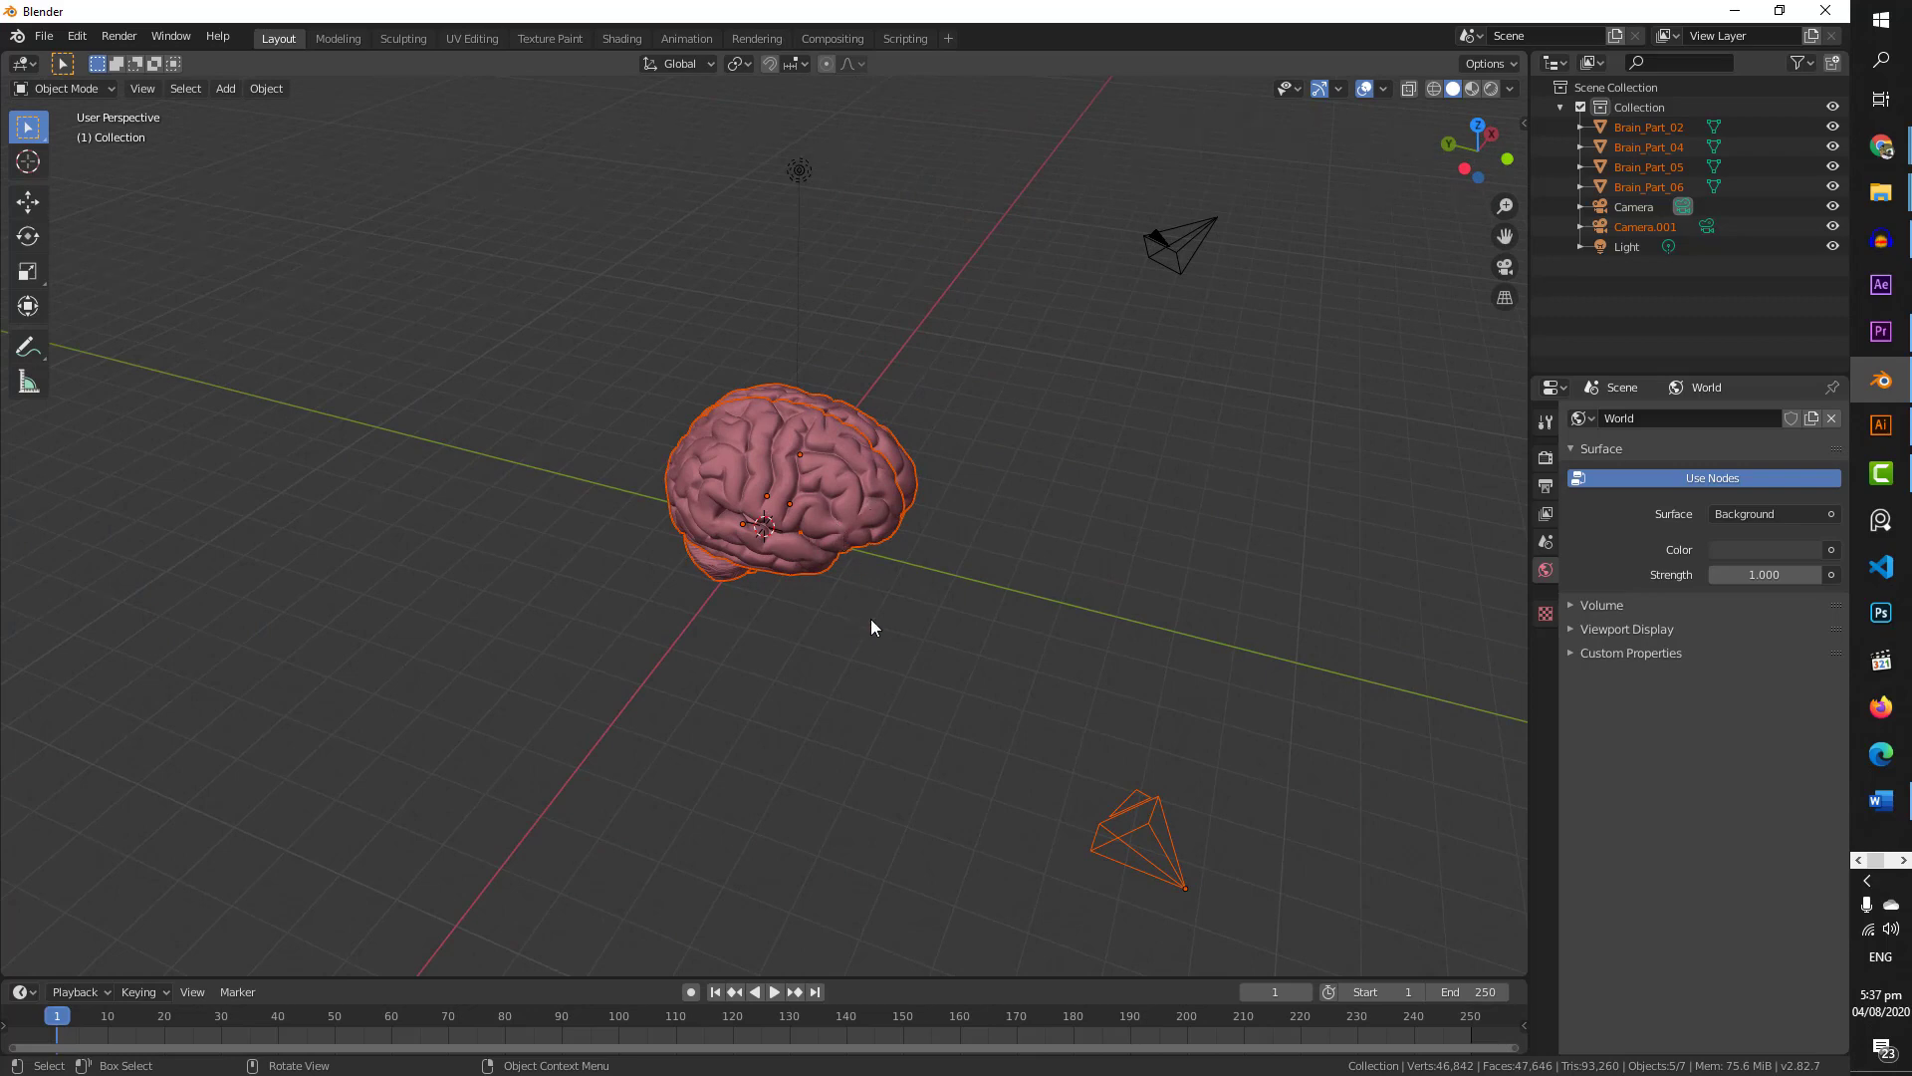
pyautogui.click(850, 518)
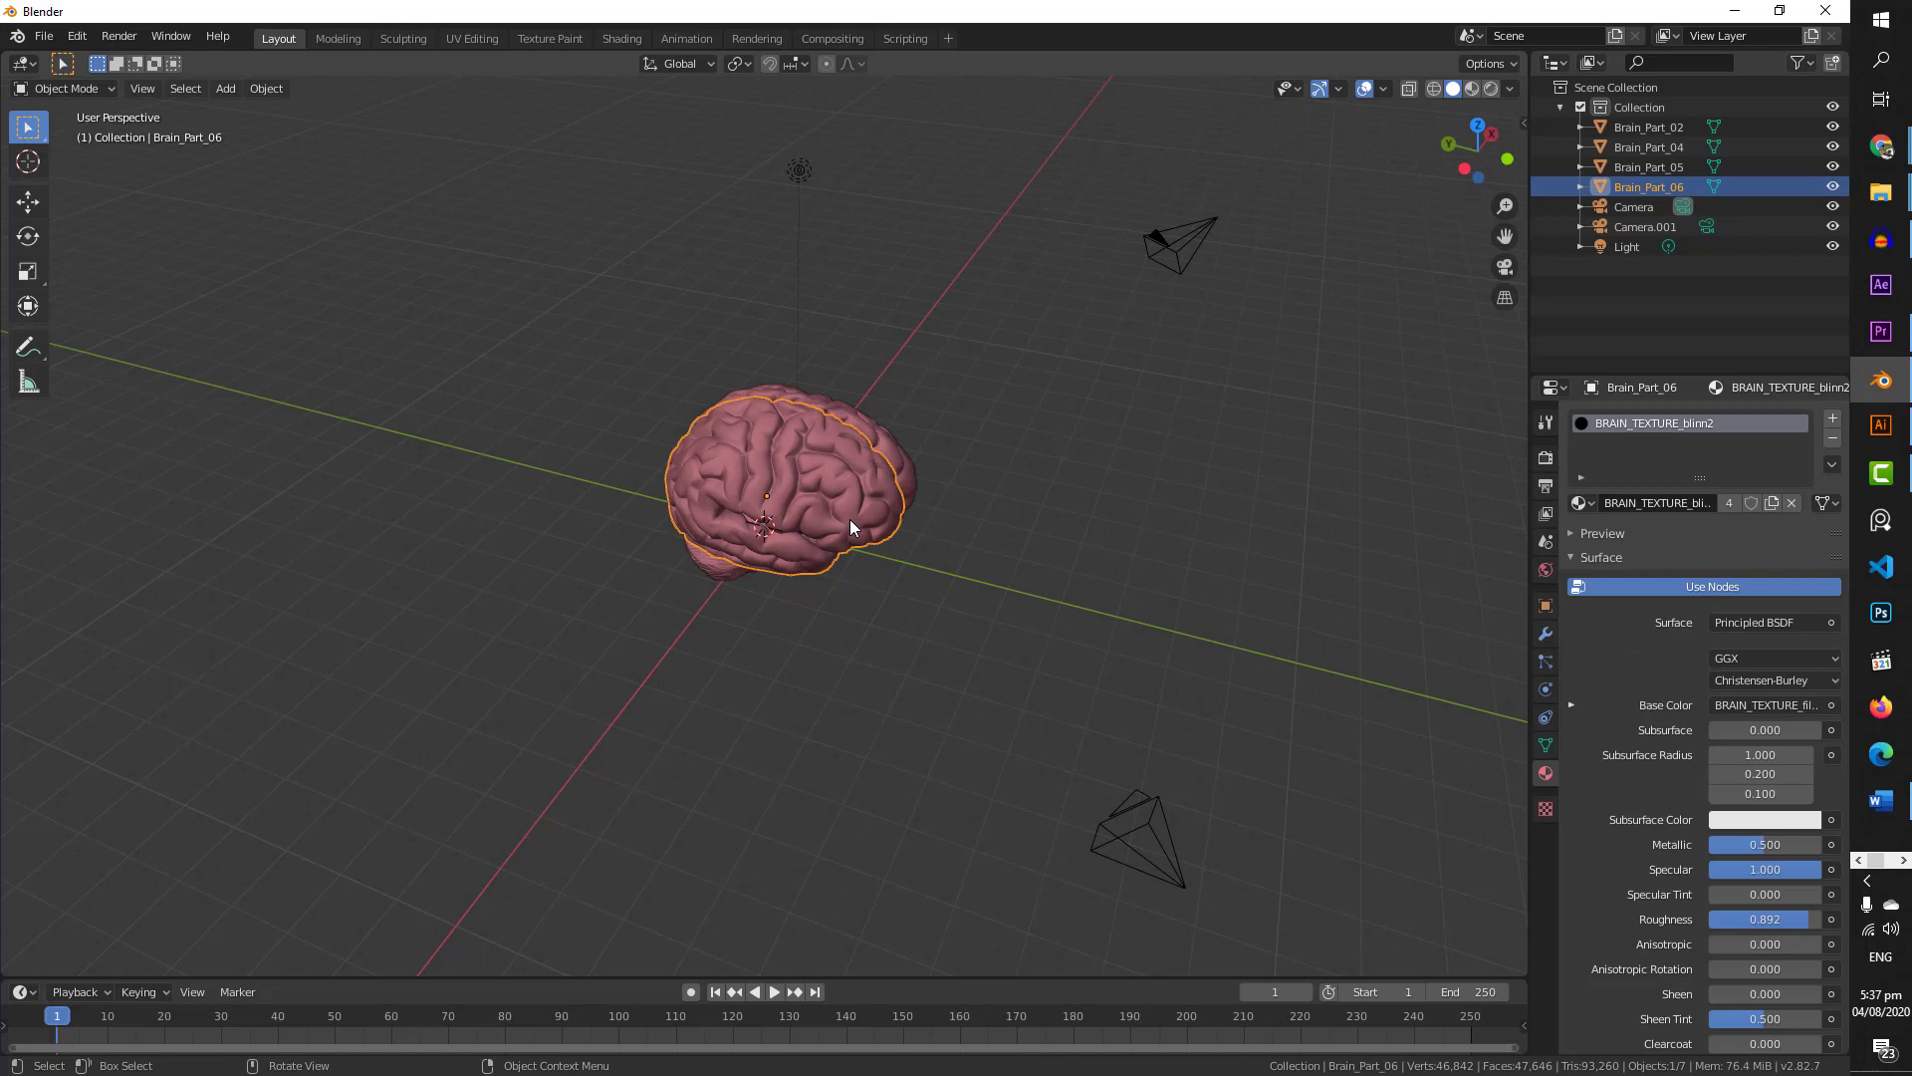
pyautogui.moveTo(963, 564); pyautogui.dragTo(808, 566, button='middle')
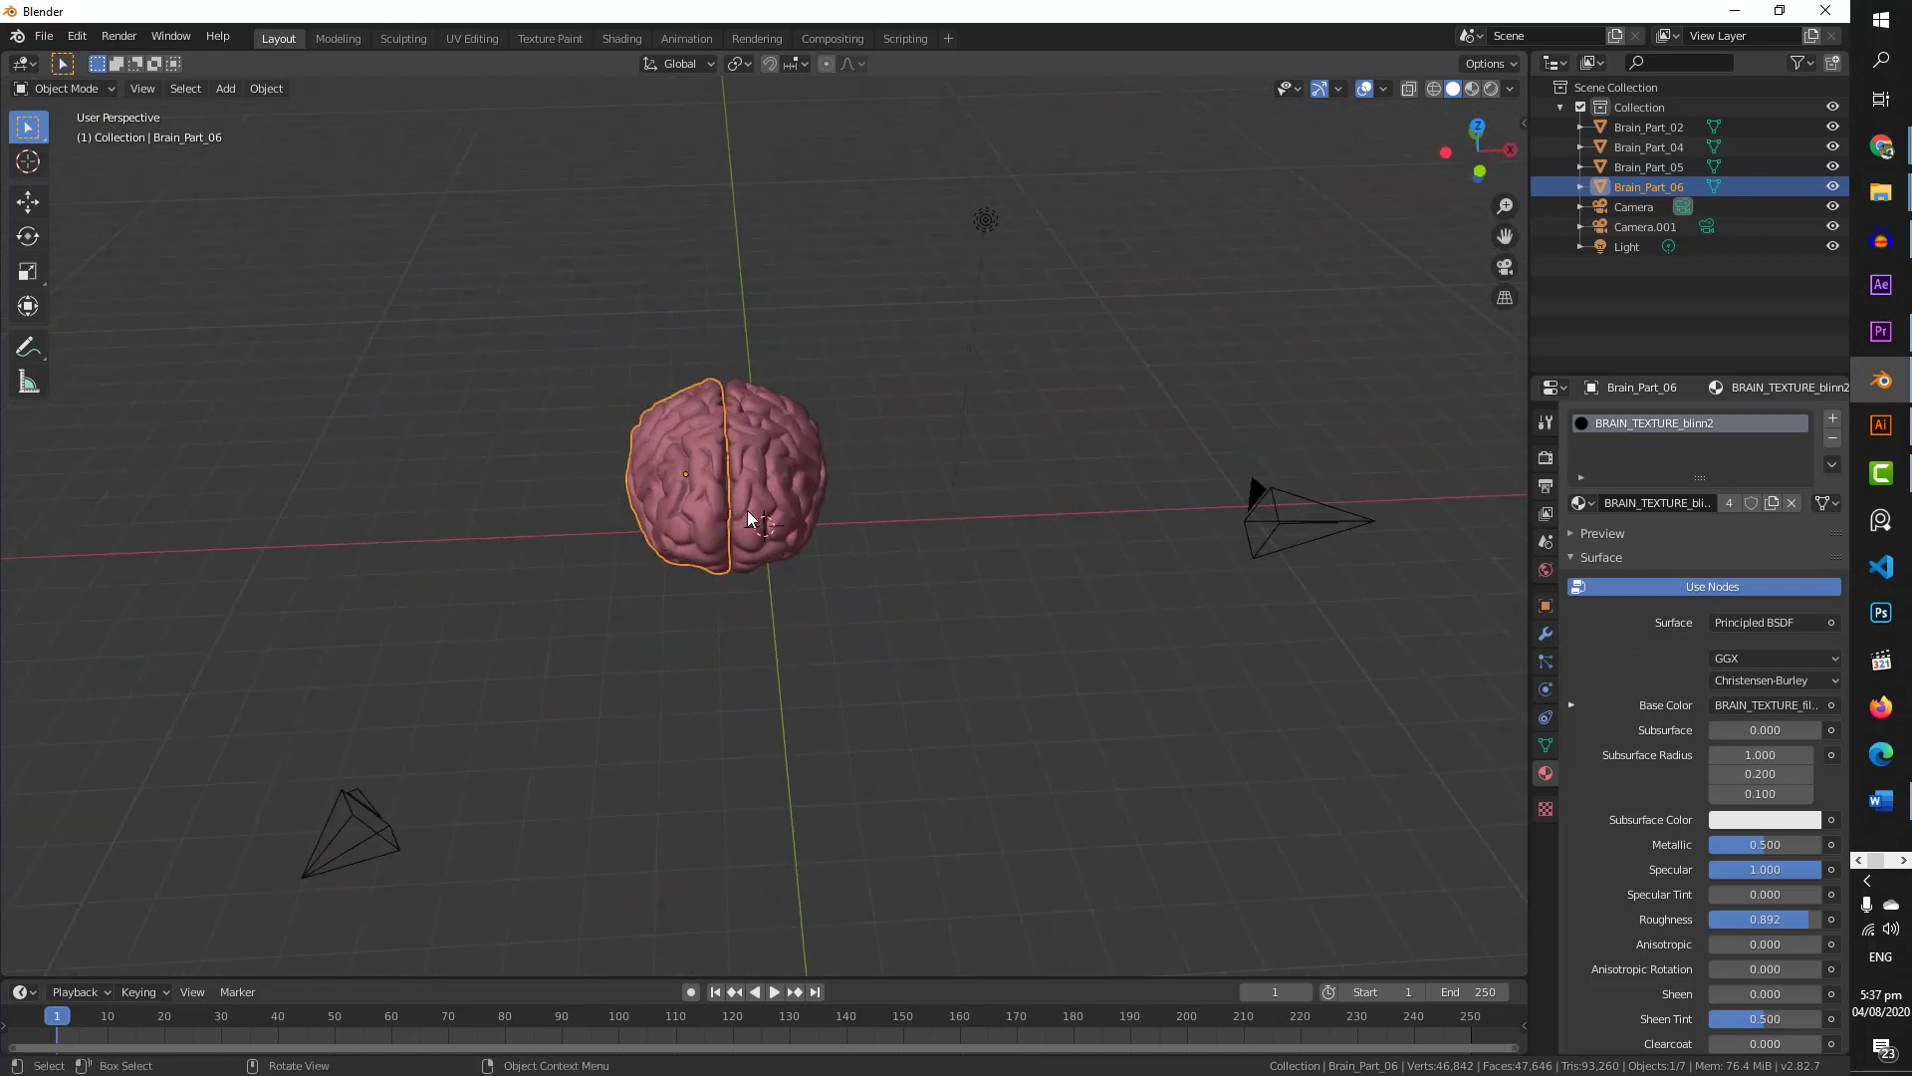
pyautogui.press('g')
pyautogui.press('Escape')
# - Test-move the right hemisphere Brain_Part_04, then reselect Brain_Part_06 to see its BRAIN_TEXTURE_blinn2 material
pyautogui.click(777, 480)
pyautogui.press('g')
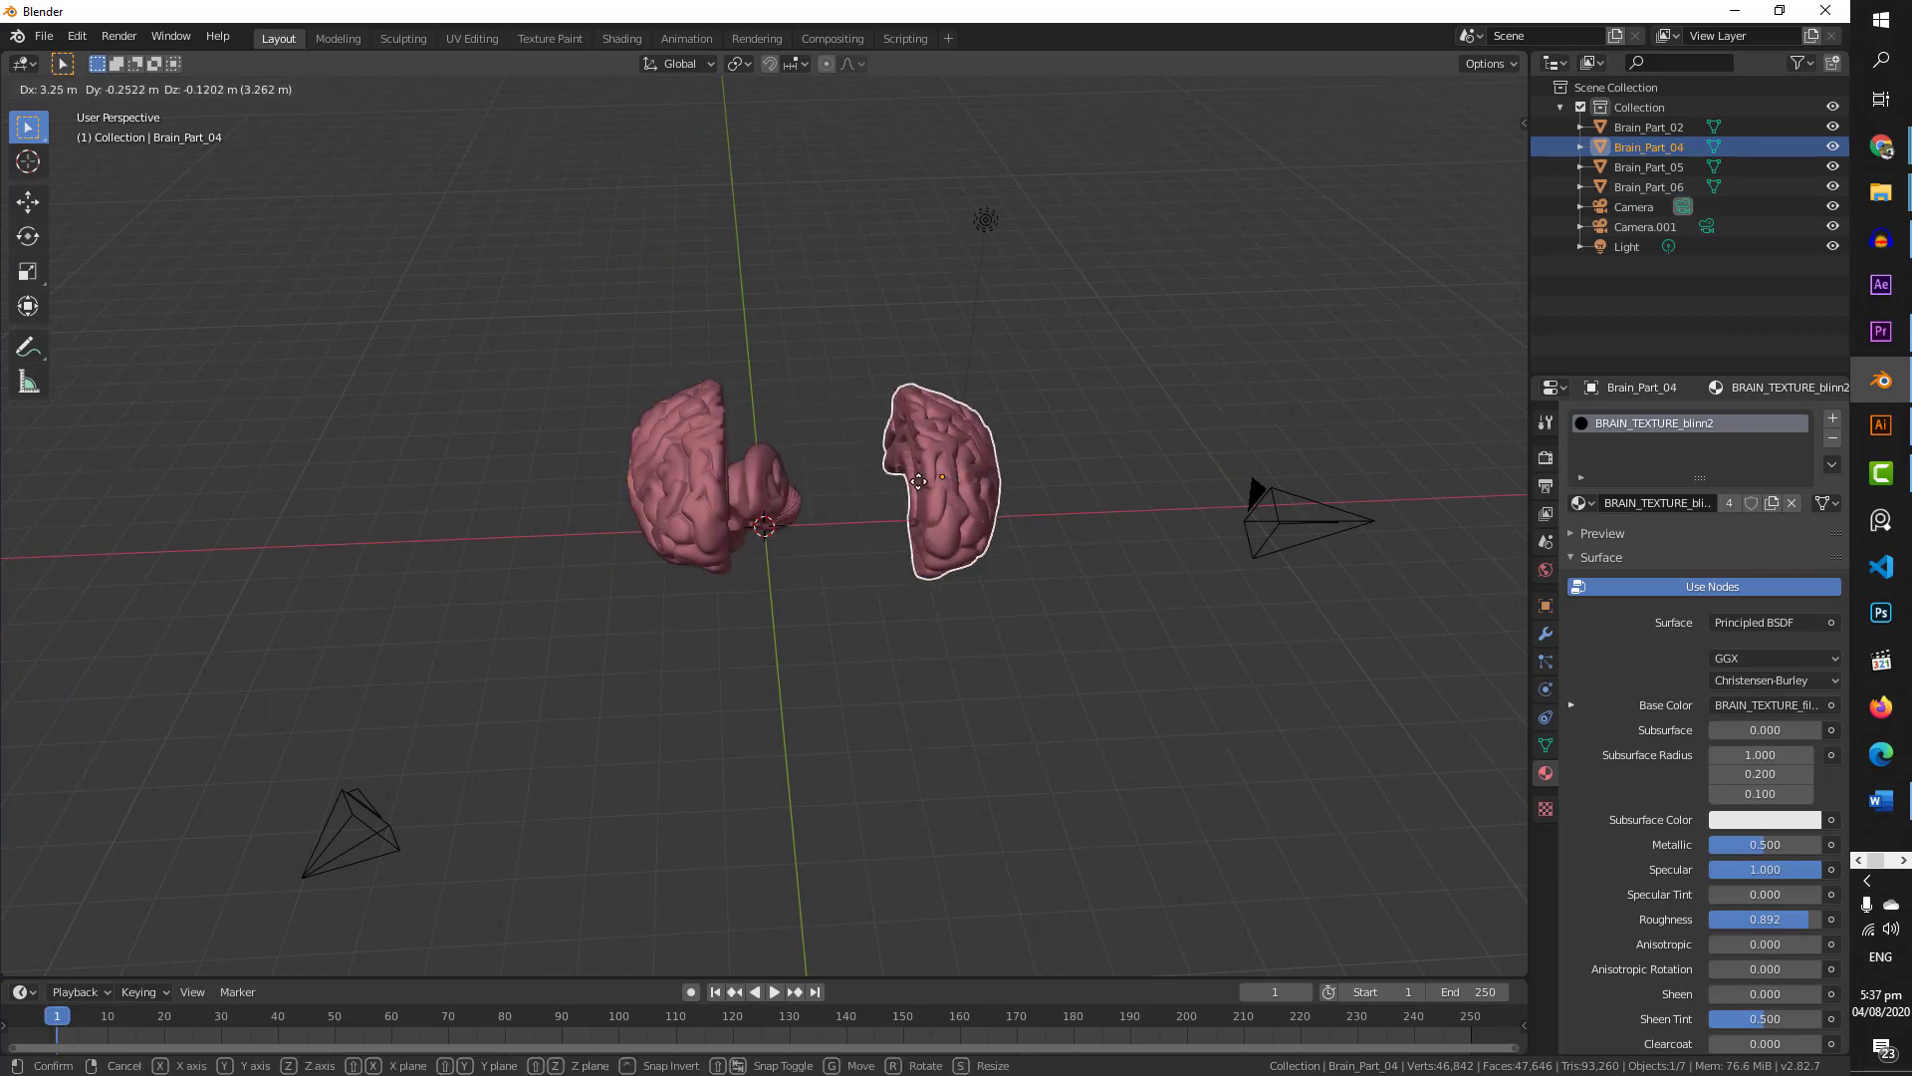
pyautogui.press('Escape')
pyautogui.moveTo(881, 570); pyautogui.dragTo(816, 582, button='middle')
pyautogui.scroll(2, 1013, 551)
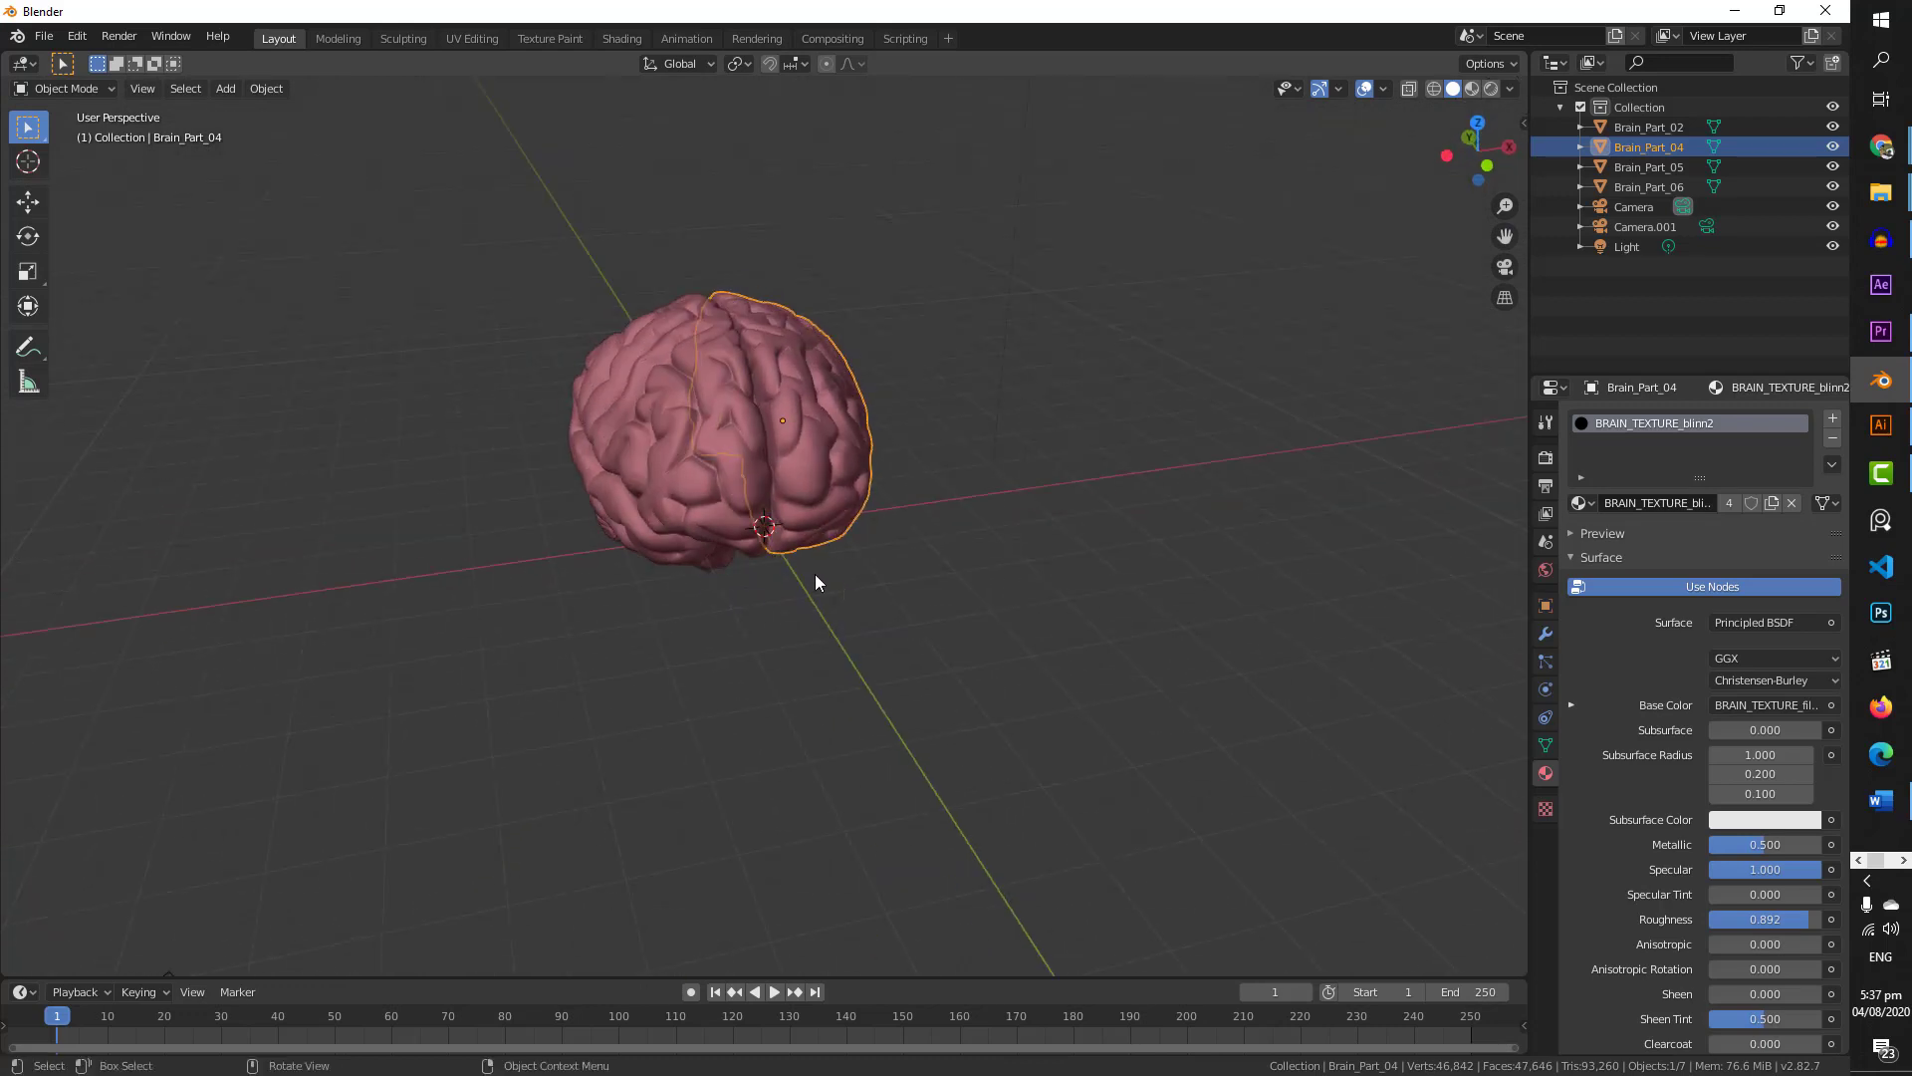
pyautogui.click(685, 466)
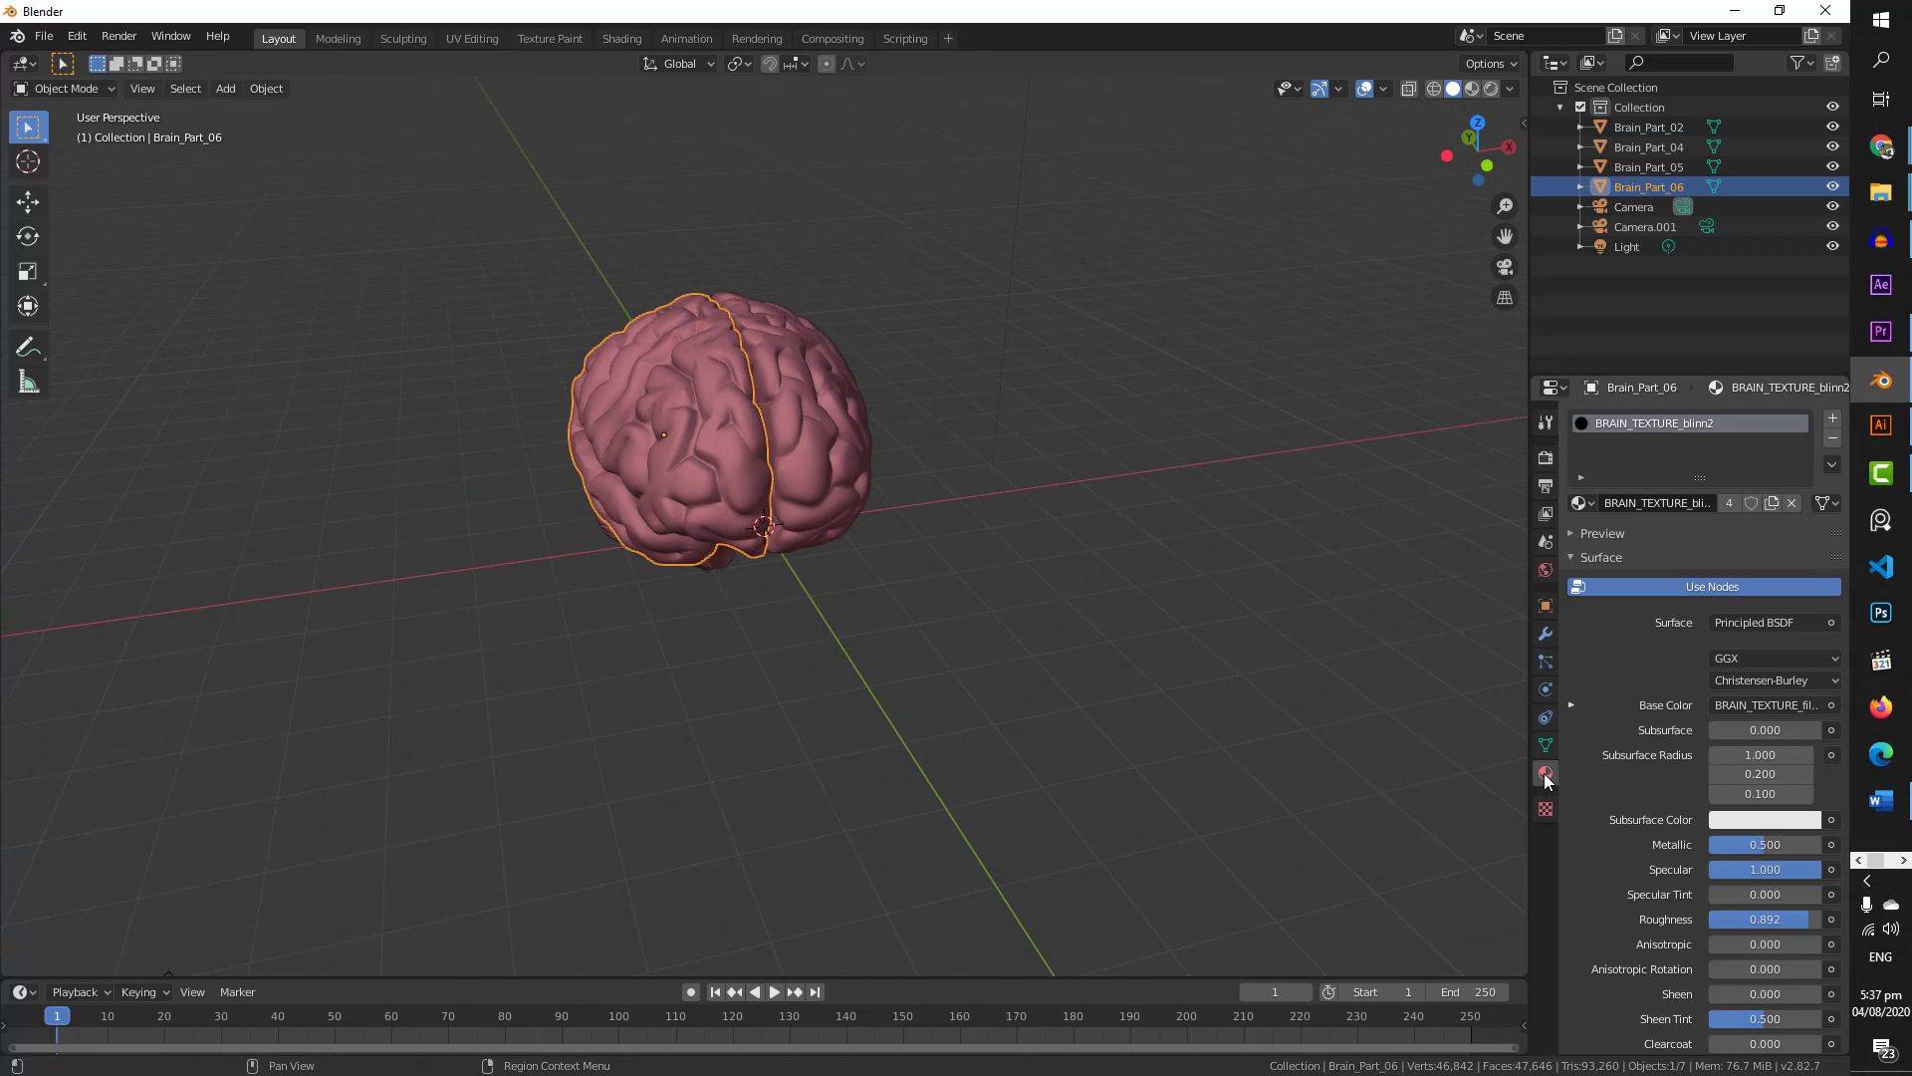
# - Unlink BRAIN_TEXTURE_blinn2 from Brain_Part_06, _04, _02 and _05
pyautogui.click(1790, 504)
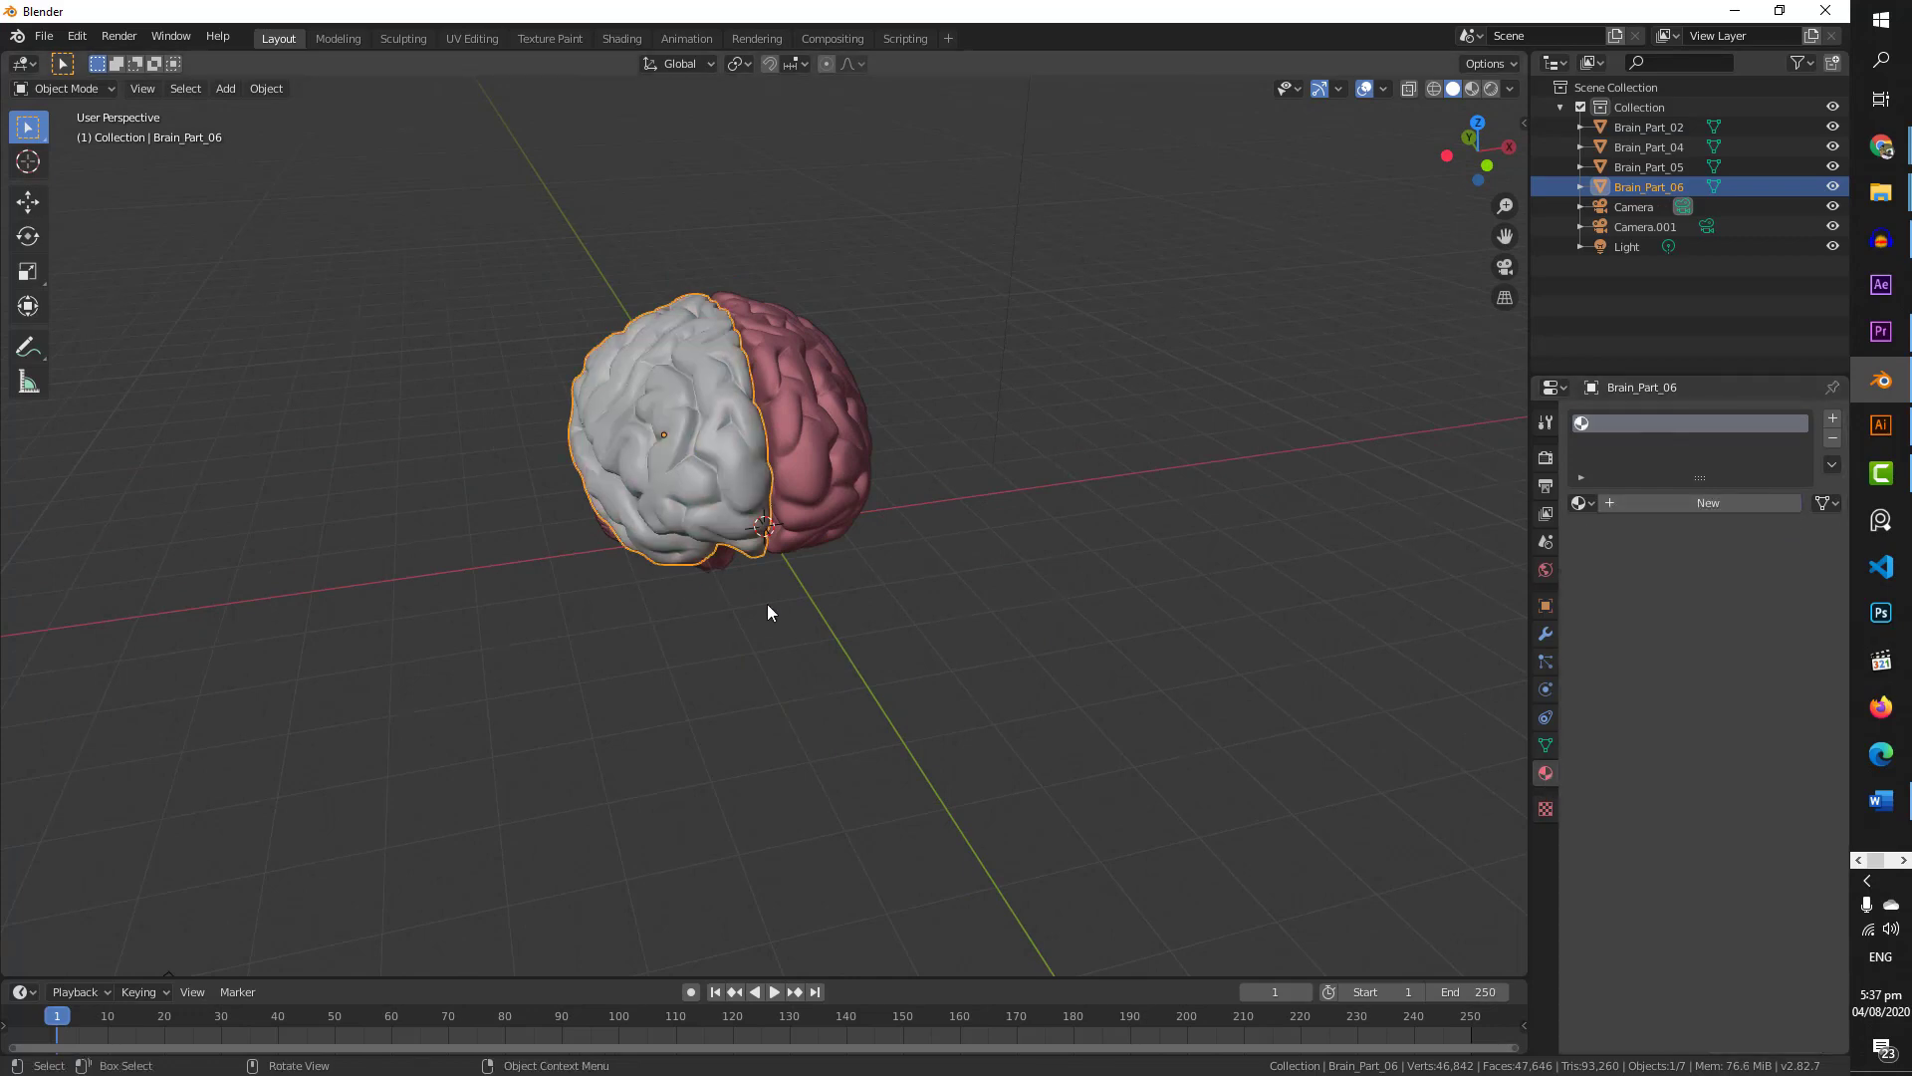
pyautogui.click(825, 464)
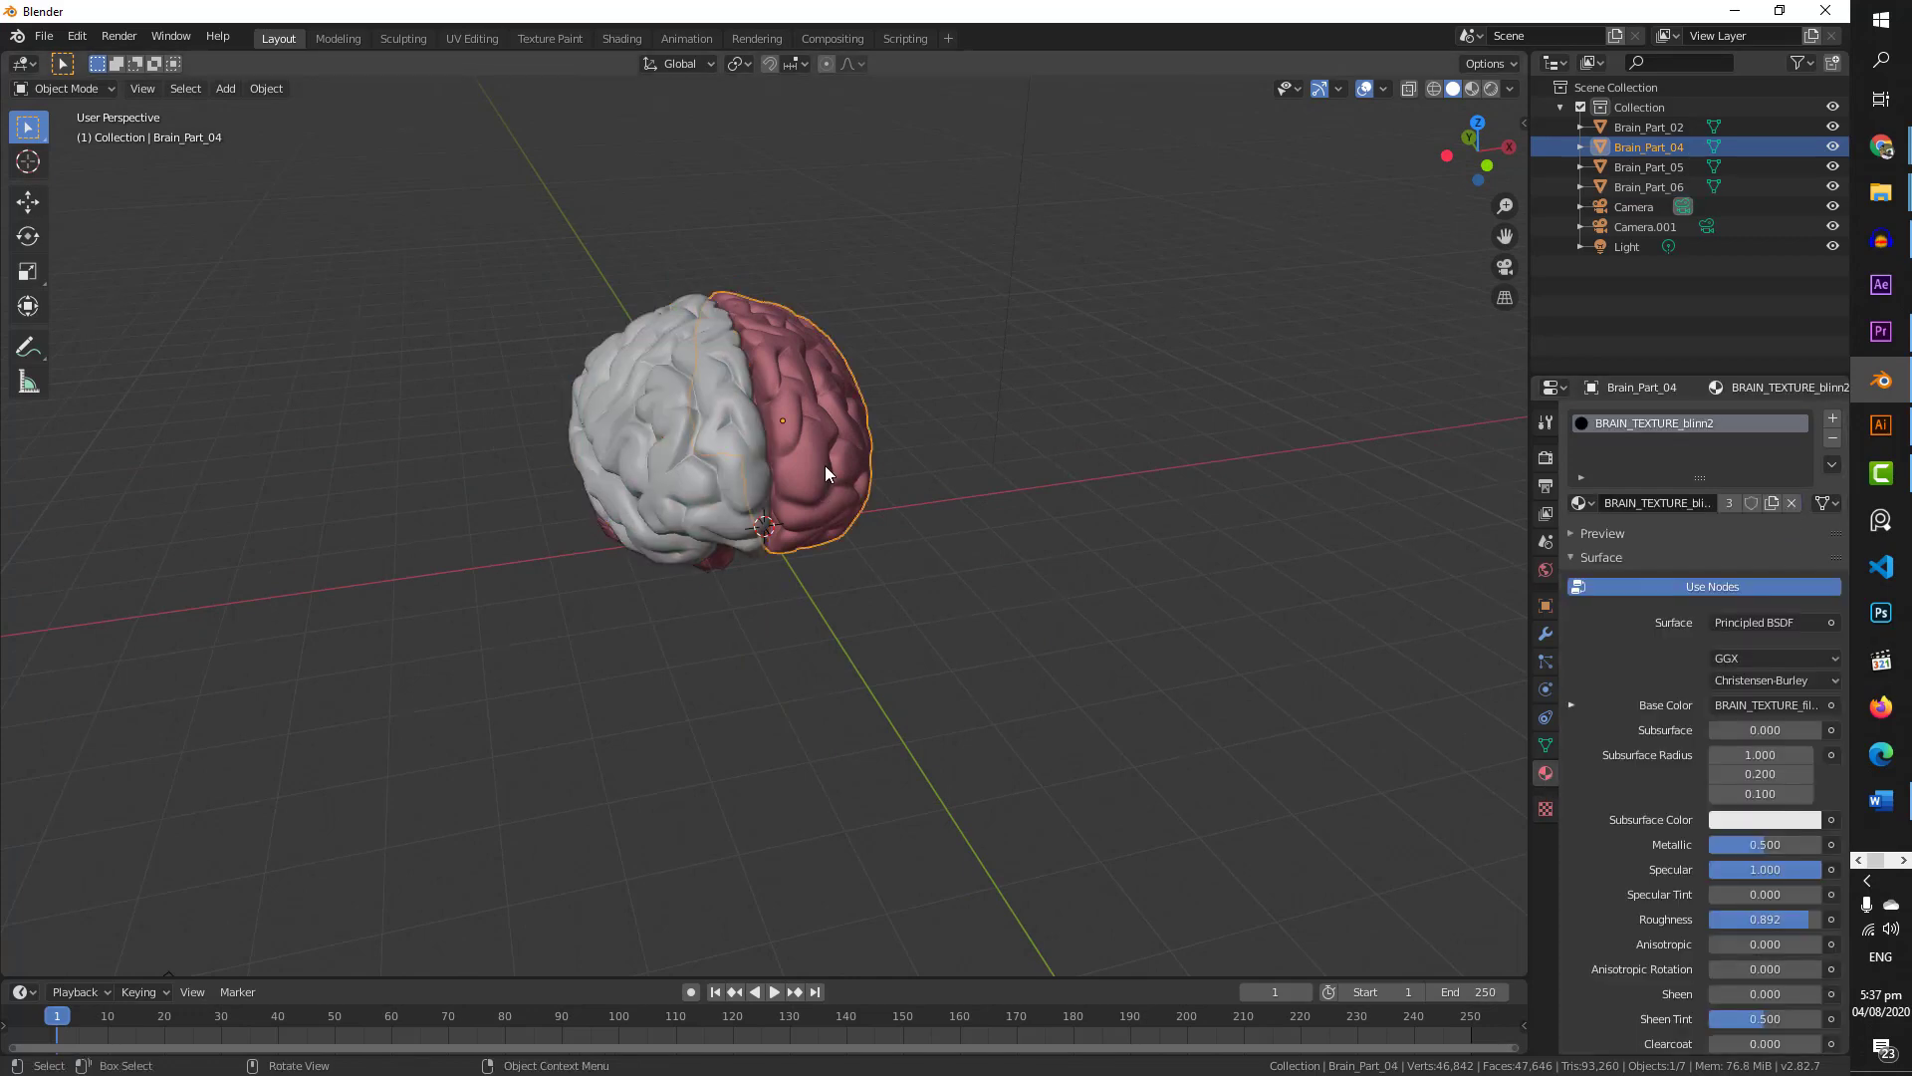
pyautogui.click(1790, 503)
pyautogui.moveTo(1081, 636); pyautogui.dragTo(792, 466, button='middle')
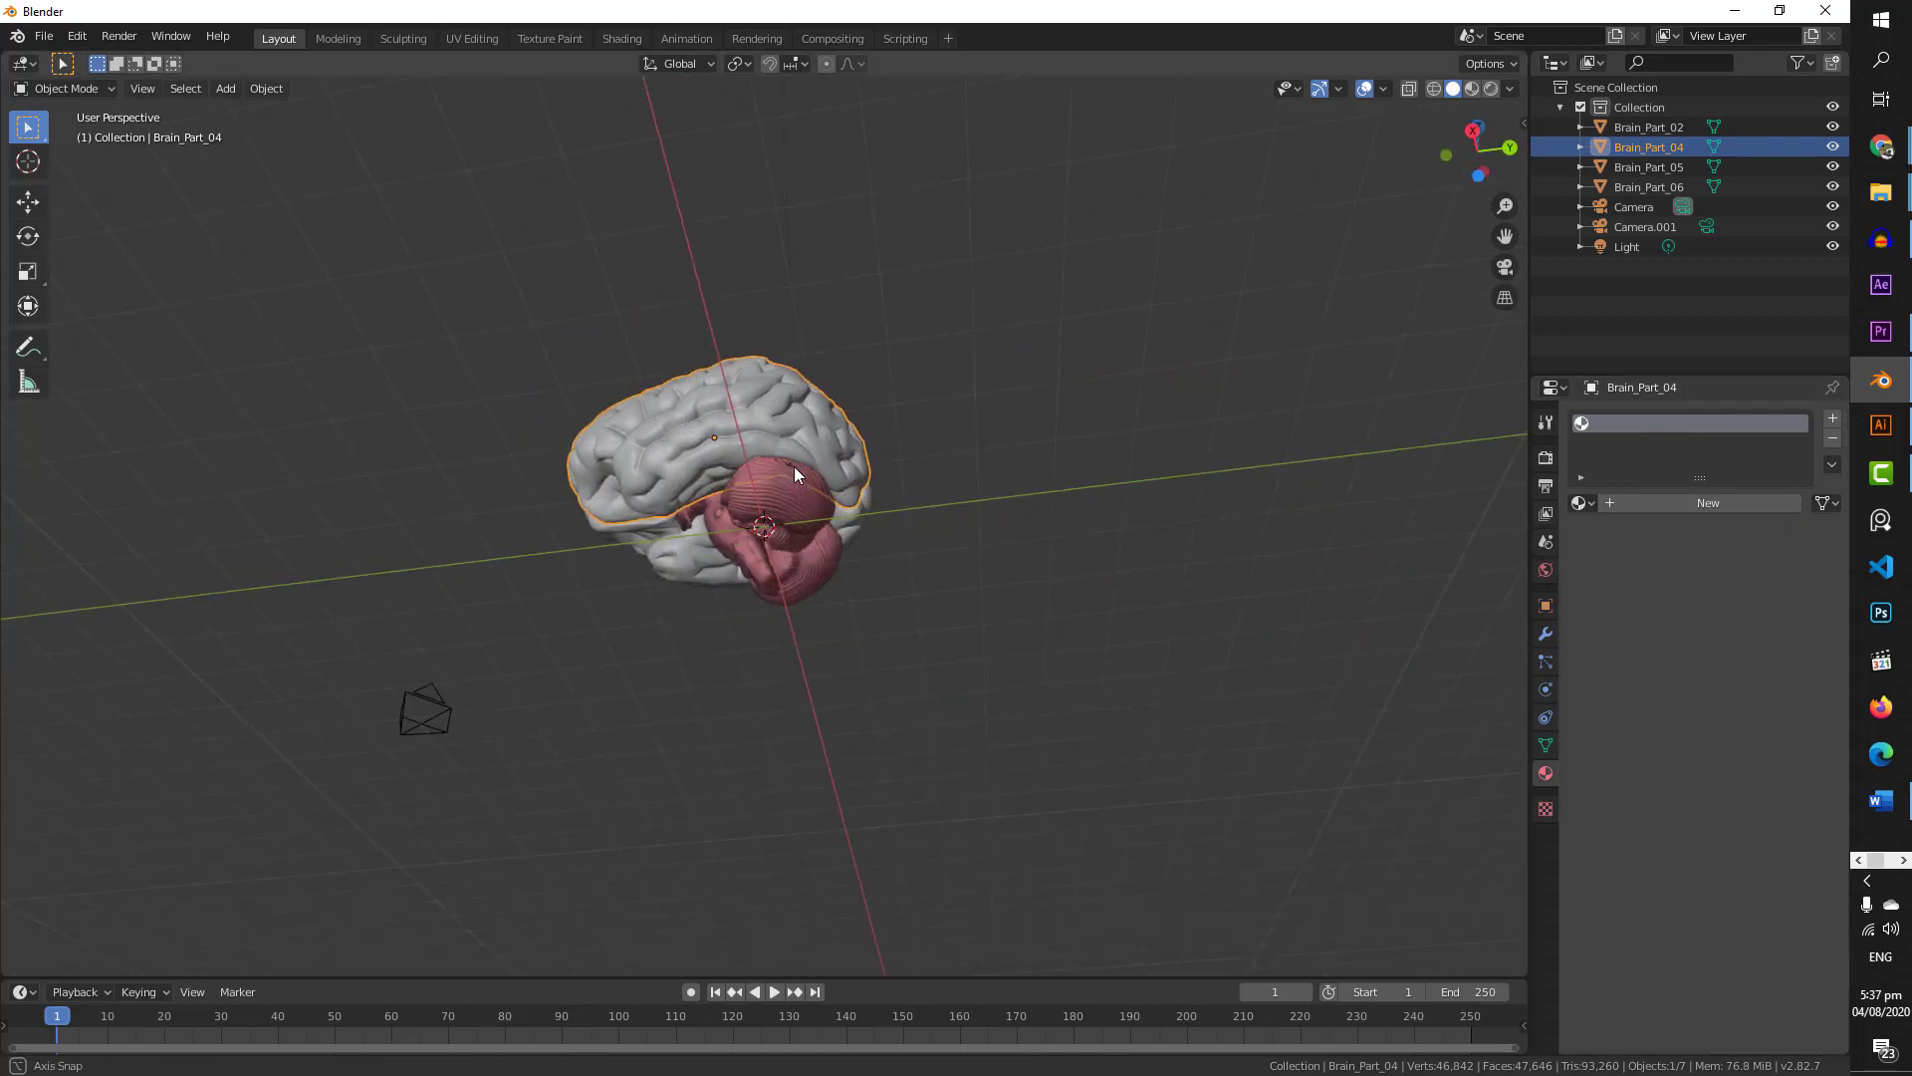
pyautogui.click(788, 480)
pyautogui.click(1790, 503)
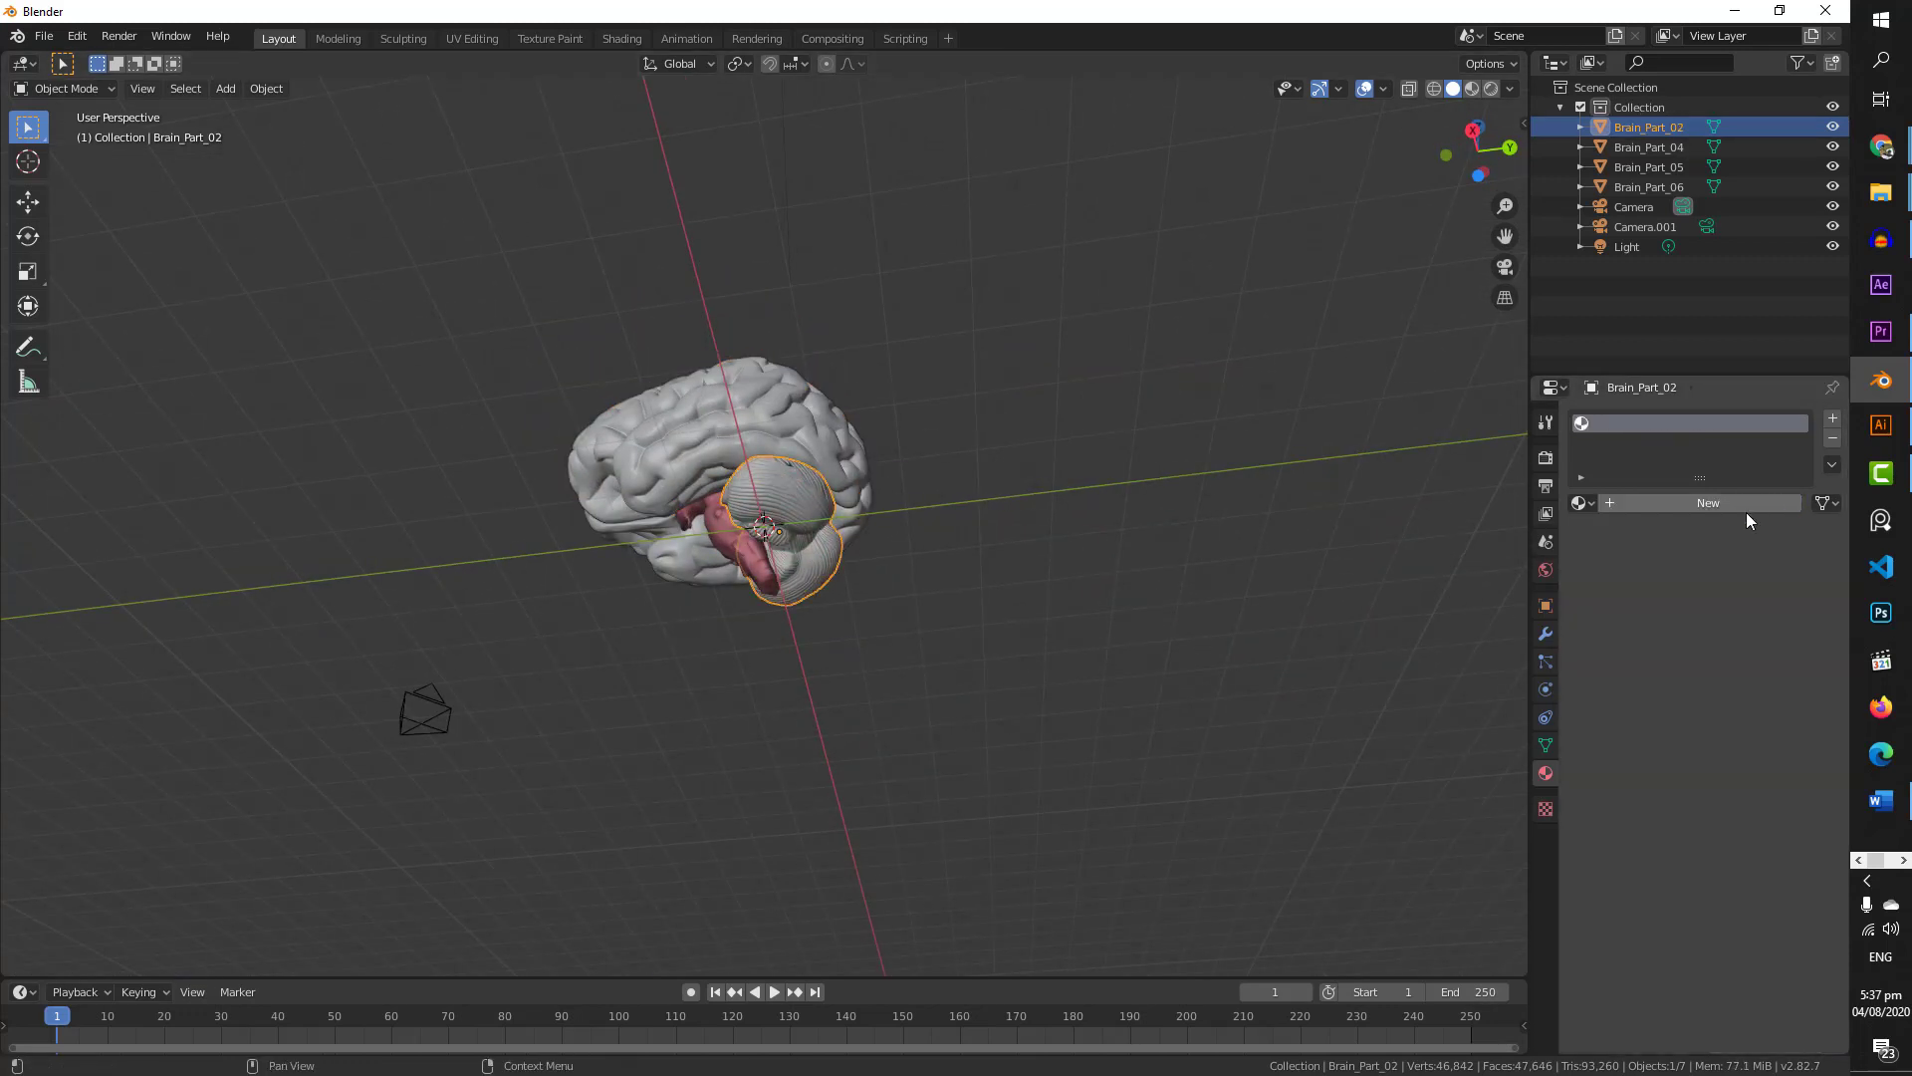
pyautogui.click(718, 531)
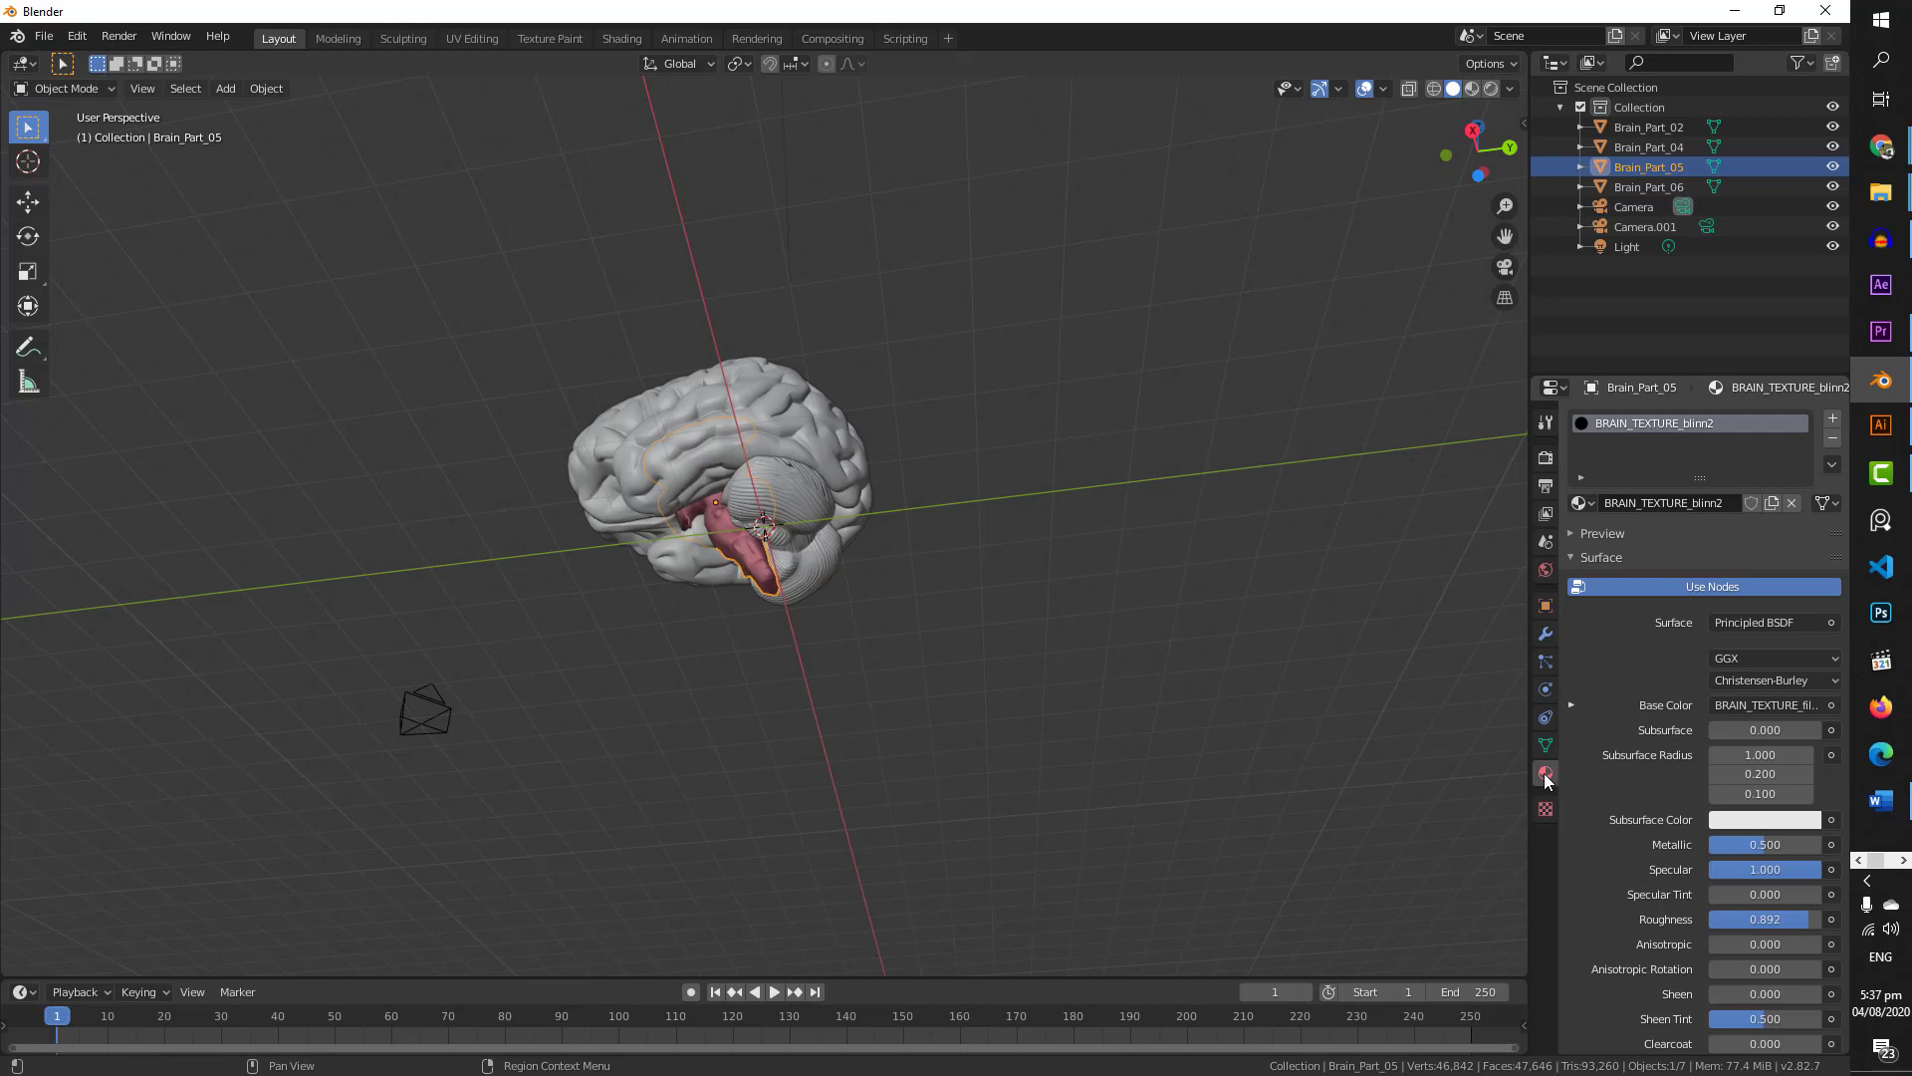
pyautogui.click(1791, 503)
pyautogui.moveTo(624, 630)
pyautogui.mouseDown(button='middle')
pyautogui.moveTo(707, 650)
pyautogui.moveTo(879, 760)
pyautogui.moveTo(896, 657)
pyautogui.moveTo(887, 760)
pyautogui.moveTo(1090, 713)
pyautogui.moveTo(930, 670)
pyautogui.moveTo(794, 700)
pyautogui.moveTo(876, 683)
pyautogui.moveTo(778, 685)
pyautogui.mouseUp(button='middle')
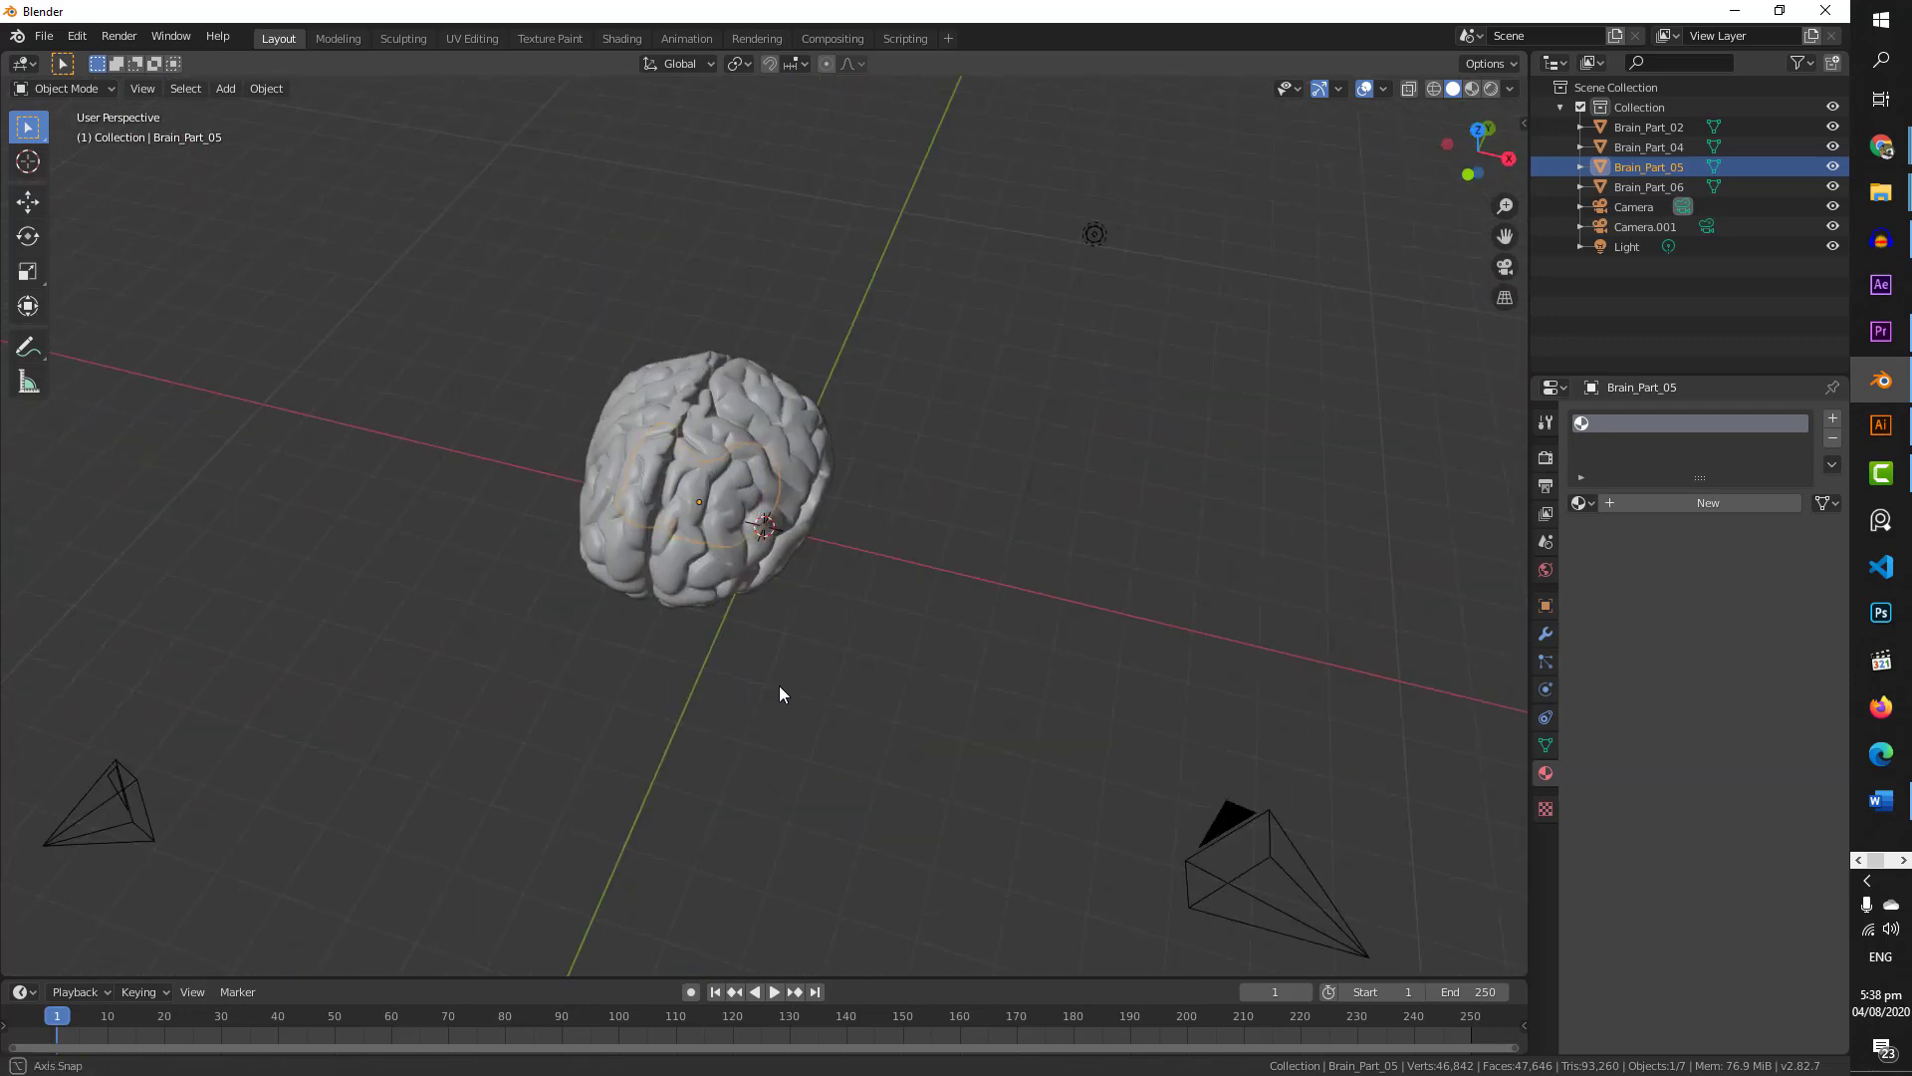
# - Switch the viewport to rendered shading
pyautogui.click(1473, 92)
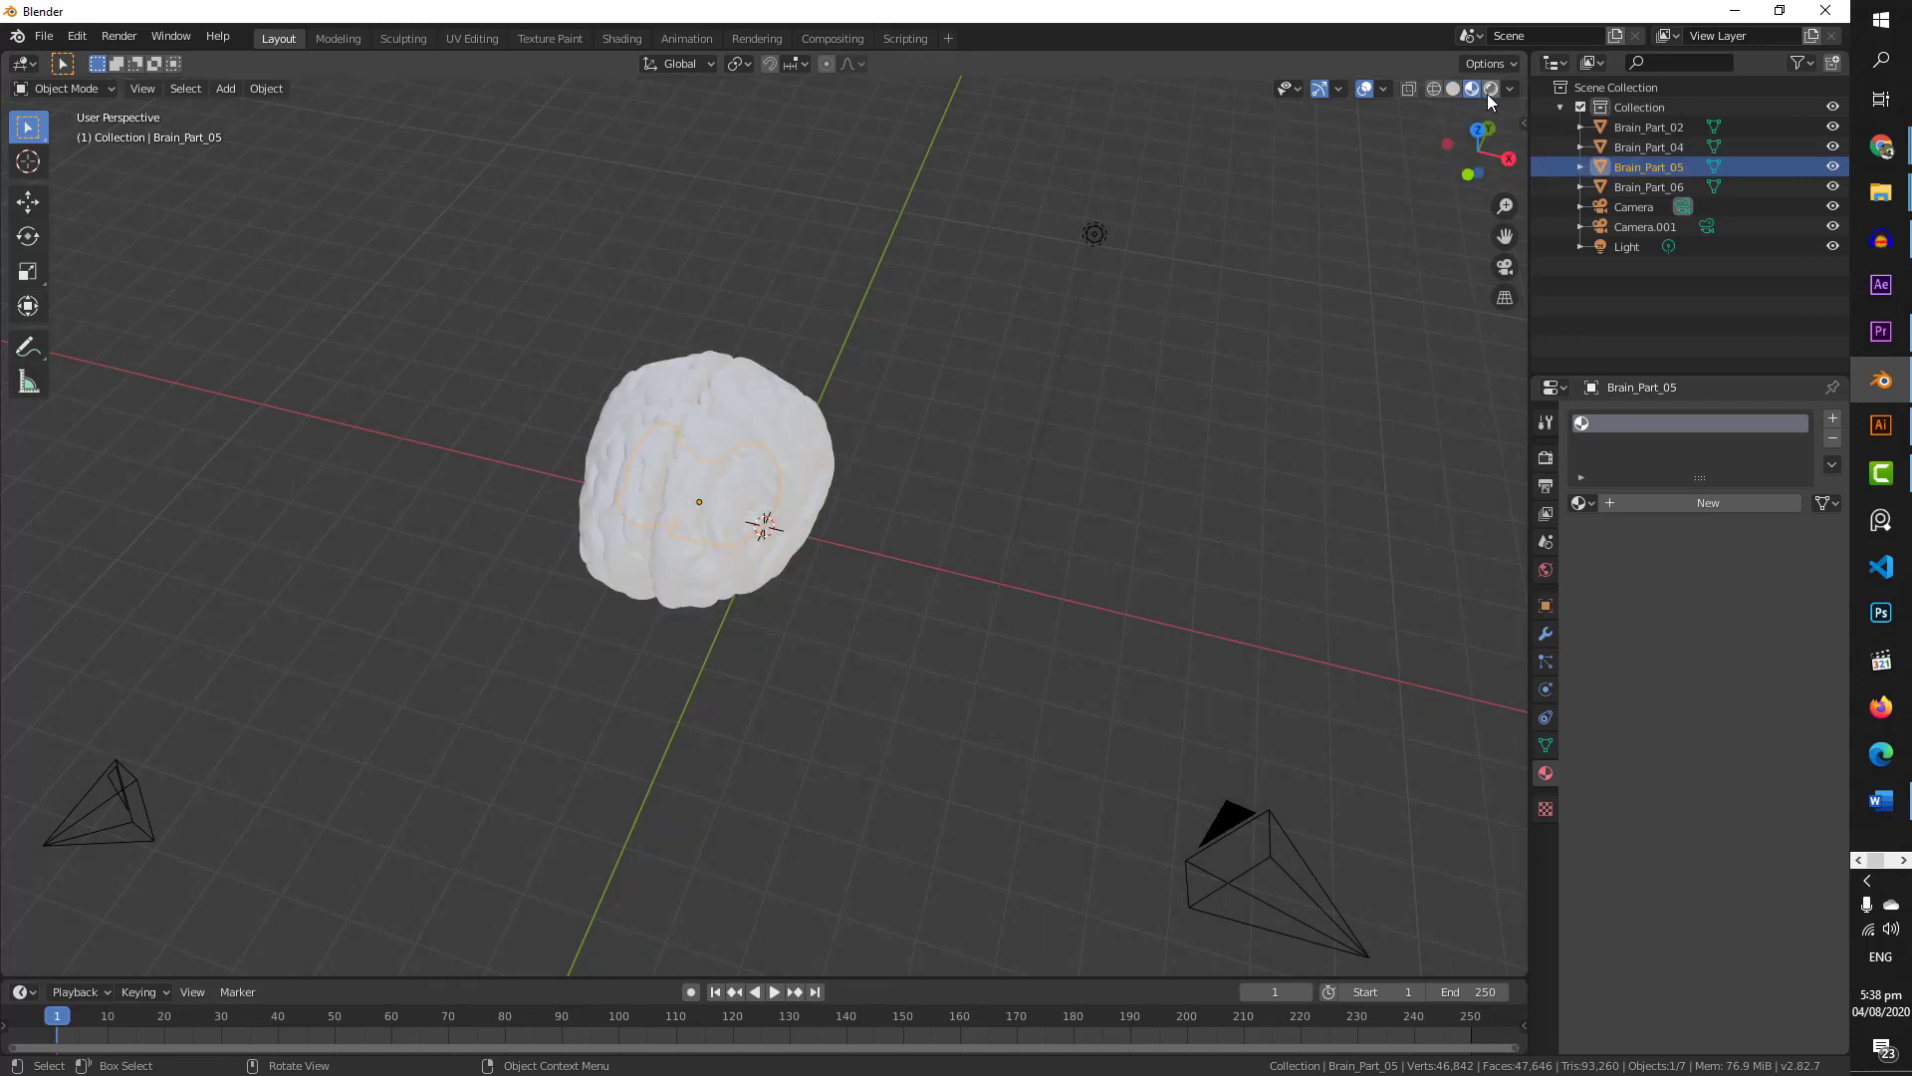
pyautogui.click(1489, 91)
pyautogui.moveTo(845, 541); pyautogui.dragTo(819, 596, button='middle')
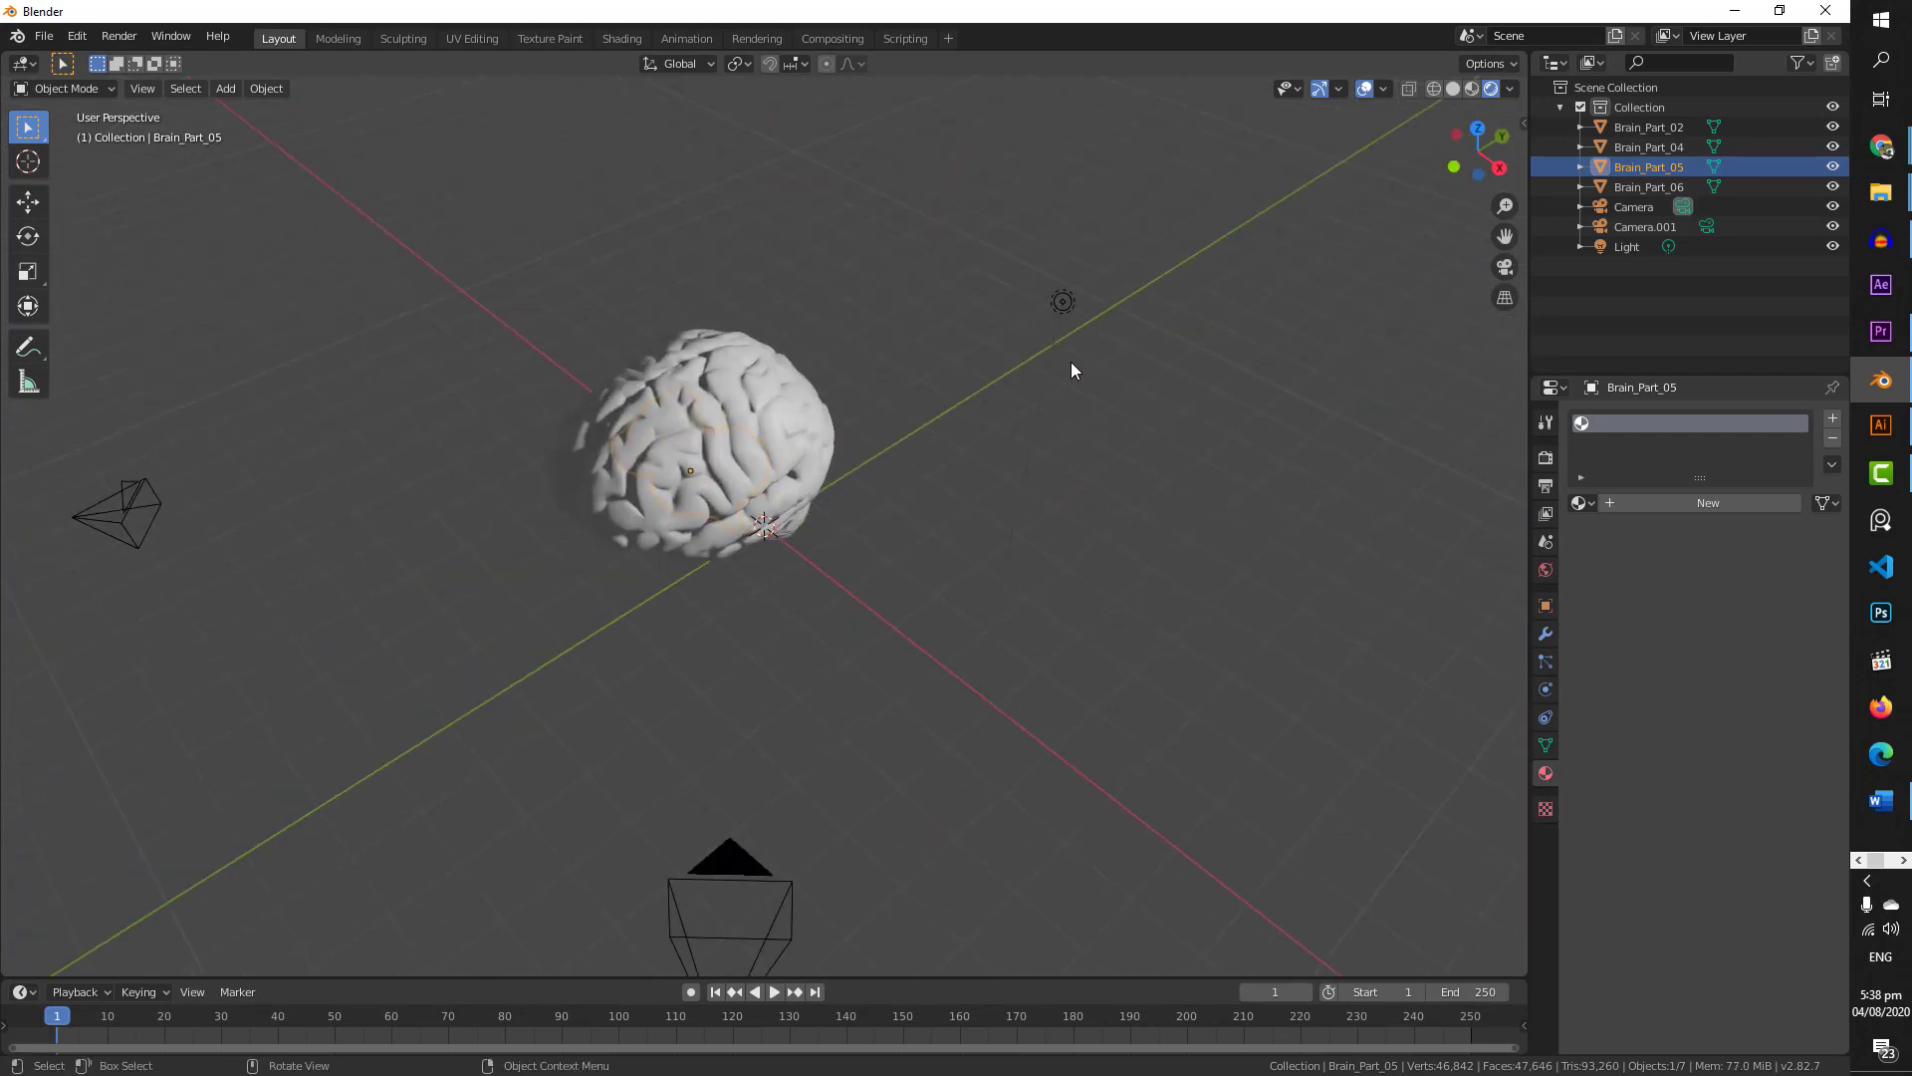
# - Move the point light closer to the brain and zoom in on the brain
pyautogui.click(1064, 302)
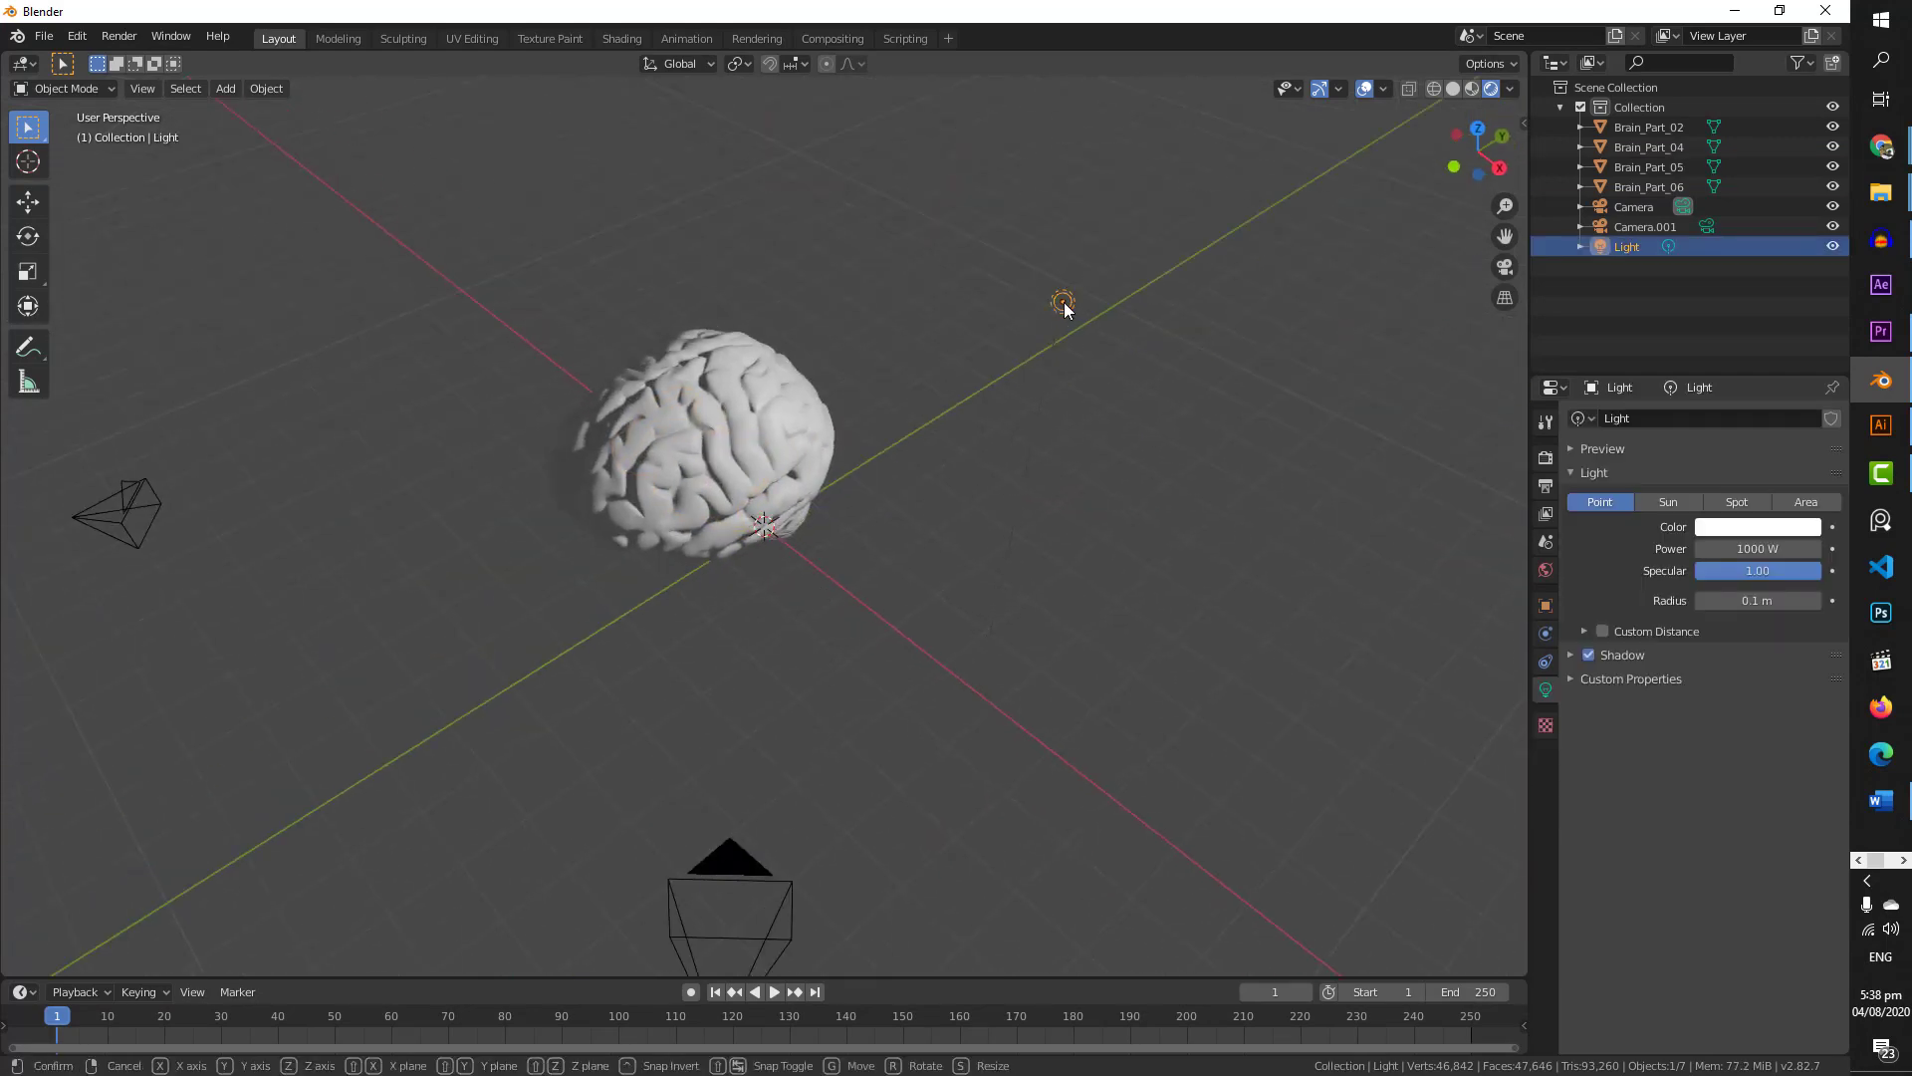
pyautogui.press('g')
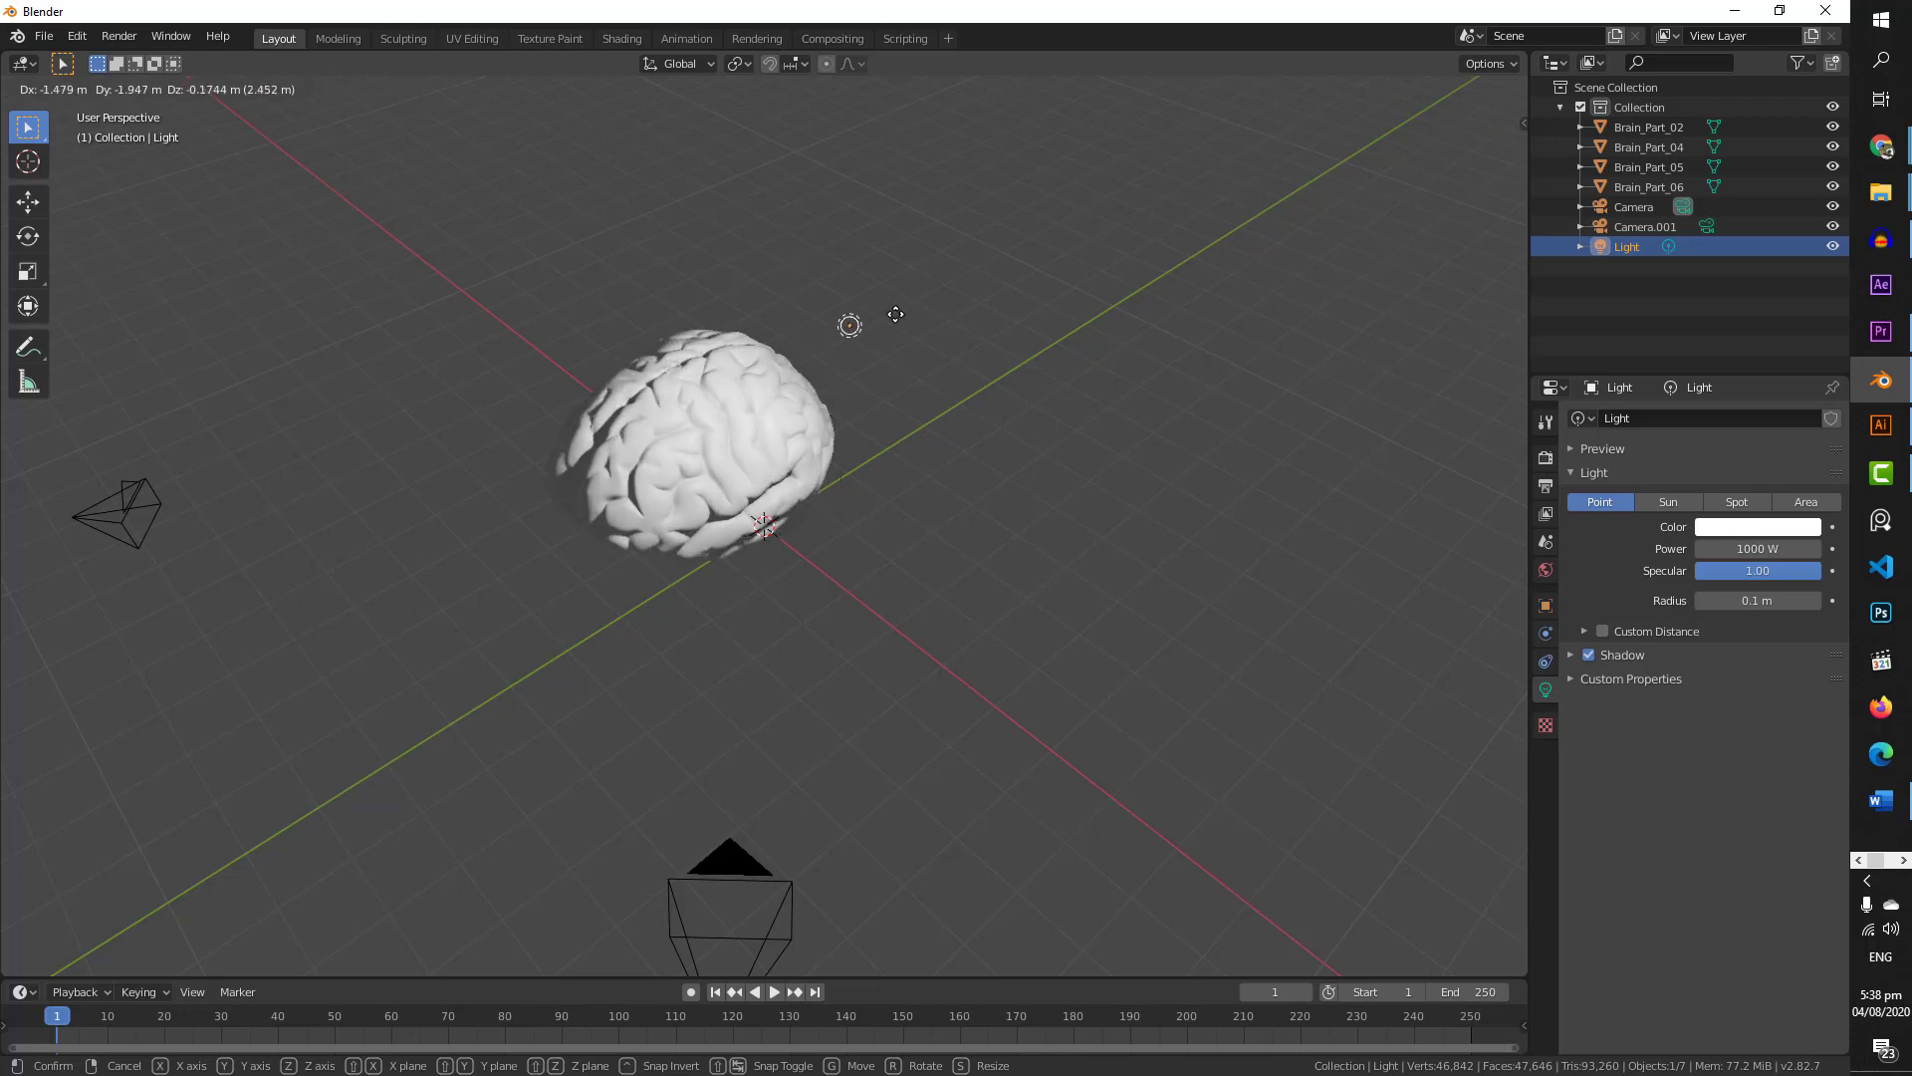
pyautogui.click(980, 321)
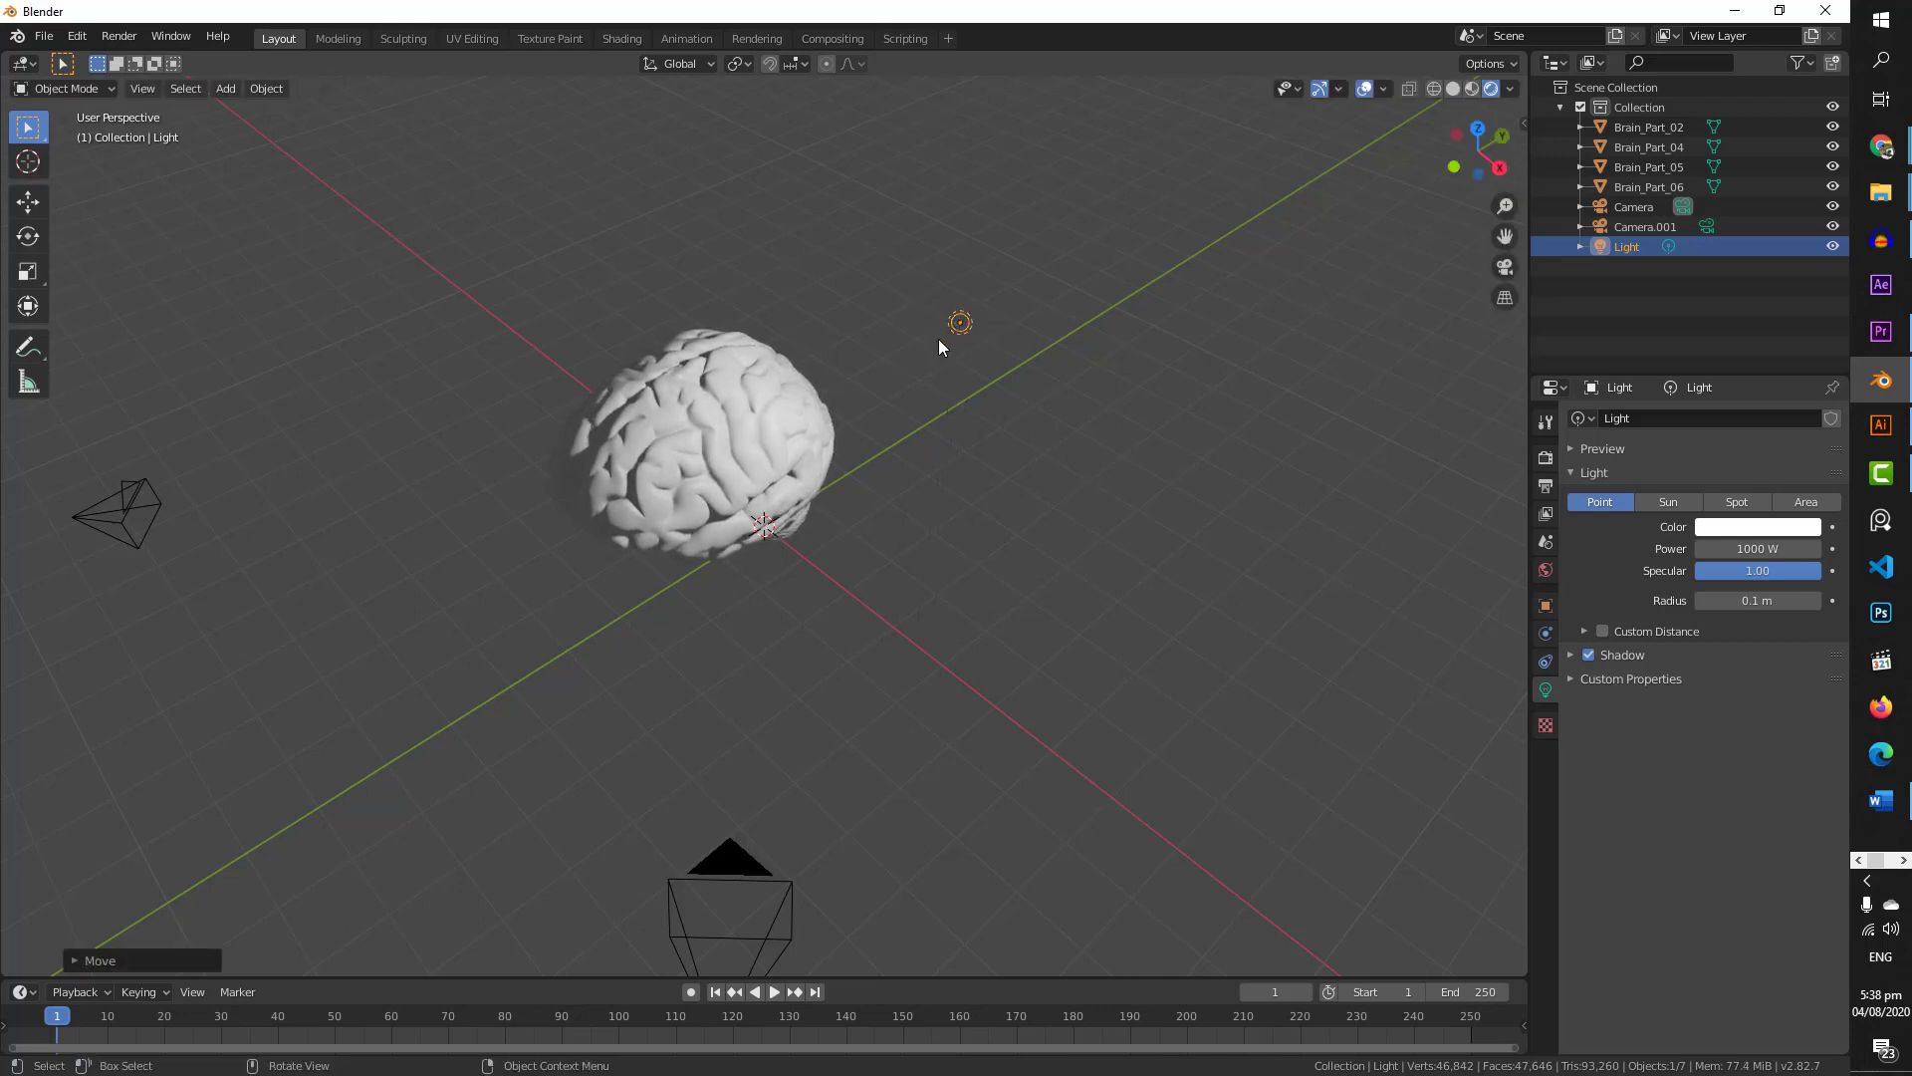
pyautogui.moveTo(938, 338); pyautogui.dragTo(422, 551, button='middle')
pyautogui.scroll(2, 857, 508)
pyautogui.moveTo(930, 505)
pyautogui.mouseDown(button='middle')
pyautogui.moveTo(905, 512)
pyautogui.moveTo(921, 518)
pyautogui.mouseUp(button='middle')
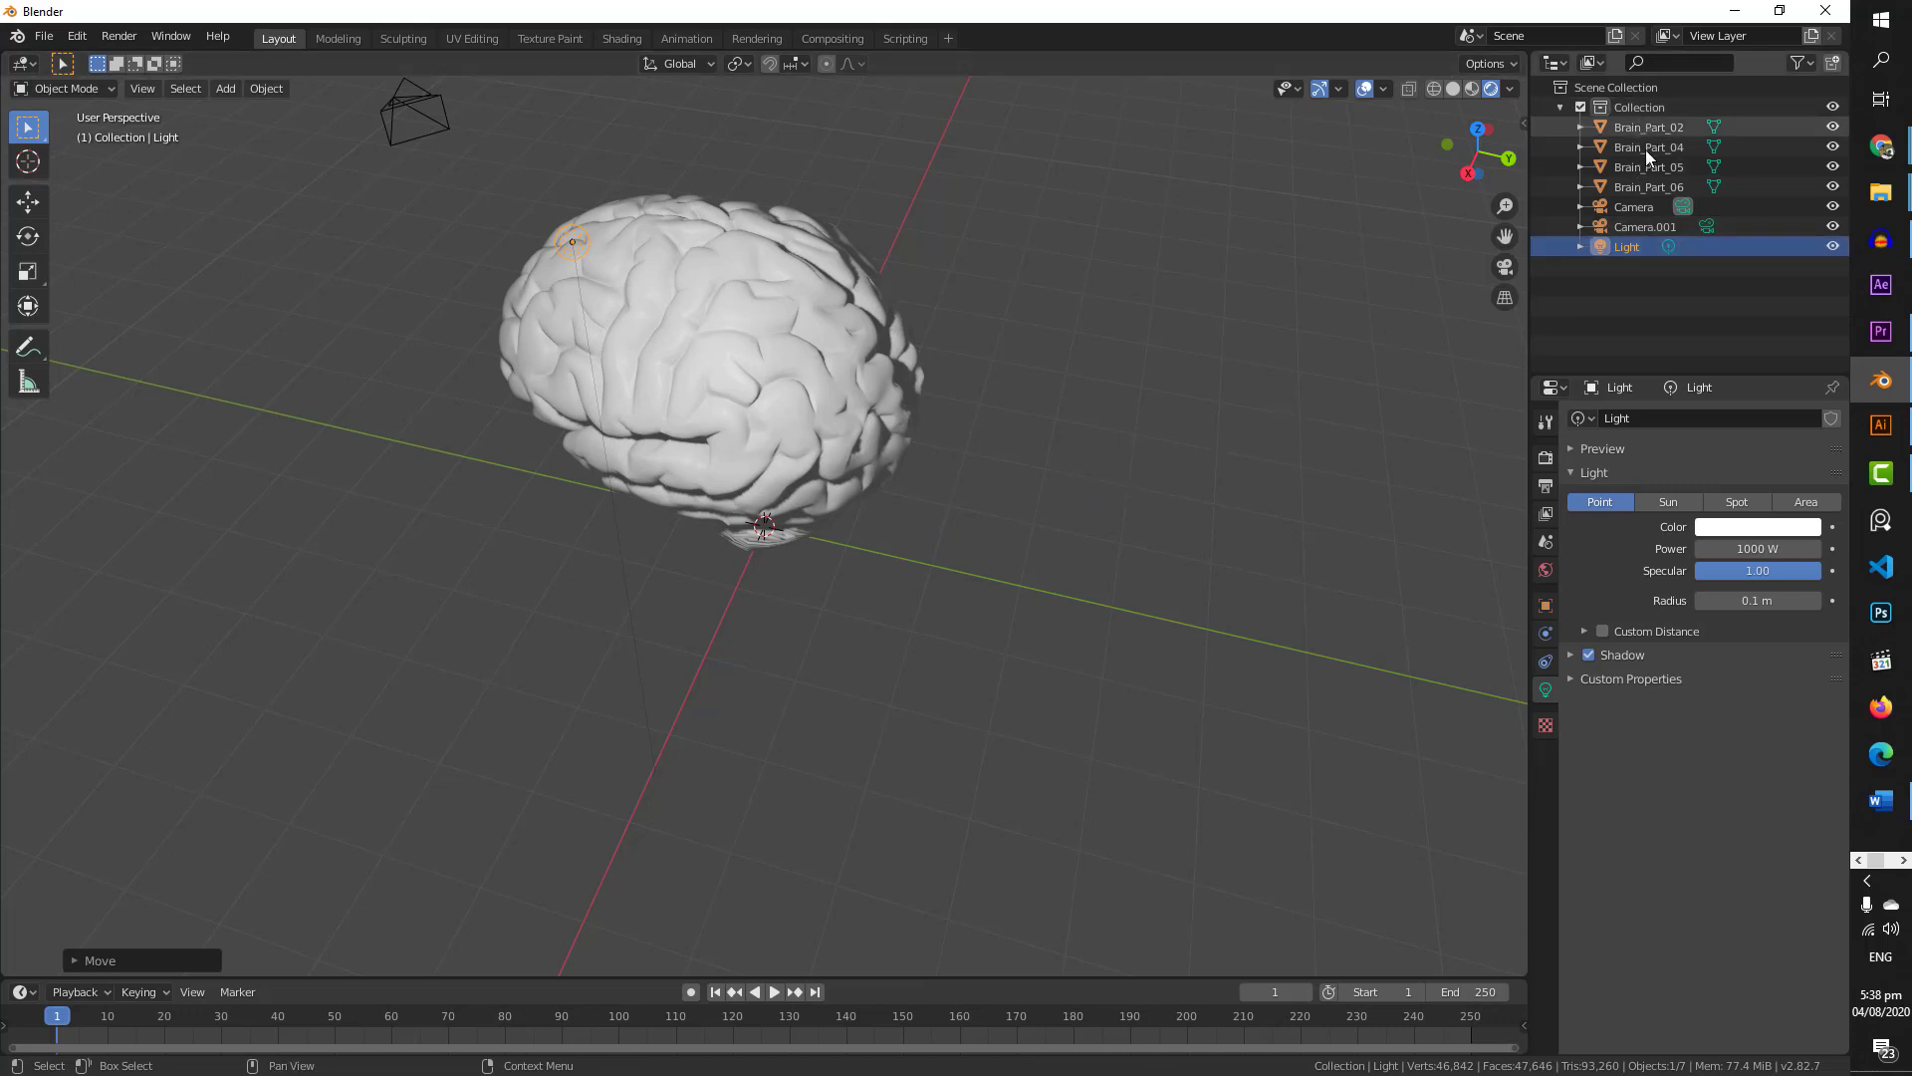
# - Move the four brain parts into a new collection named 'brain', then deselect everything
pyautogui.click(1646, 187)
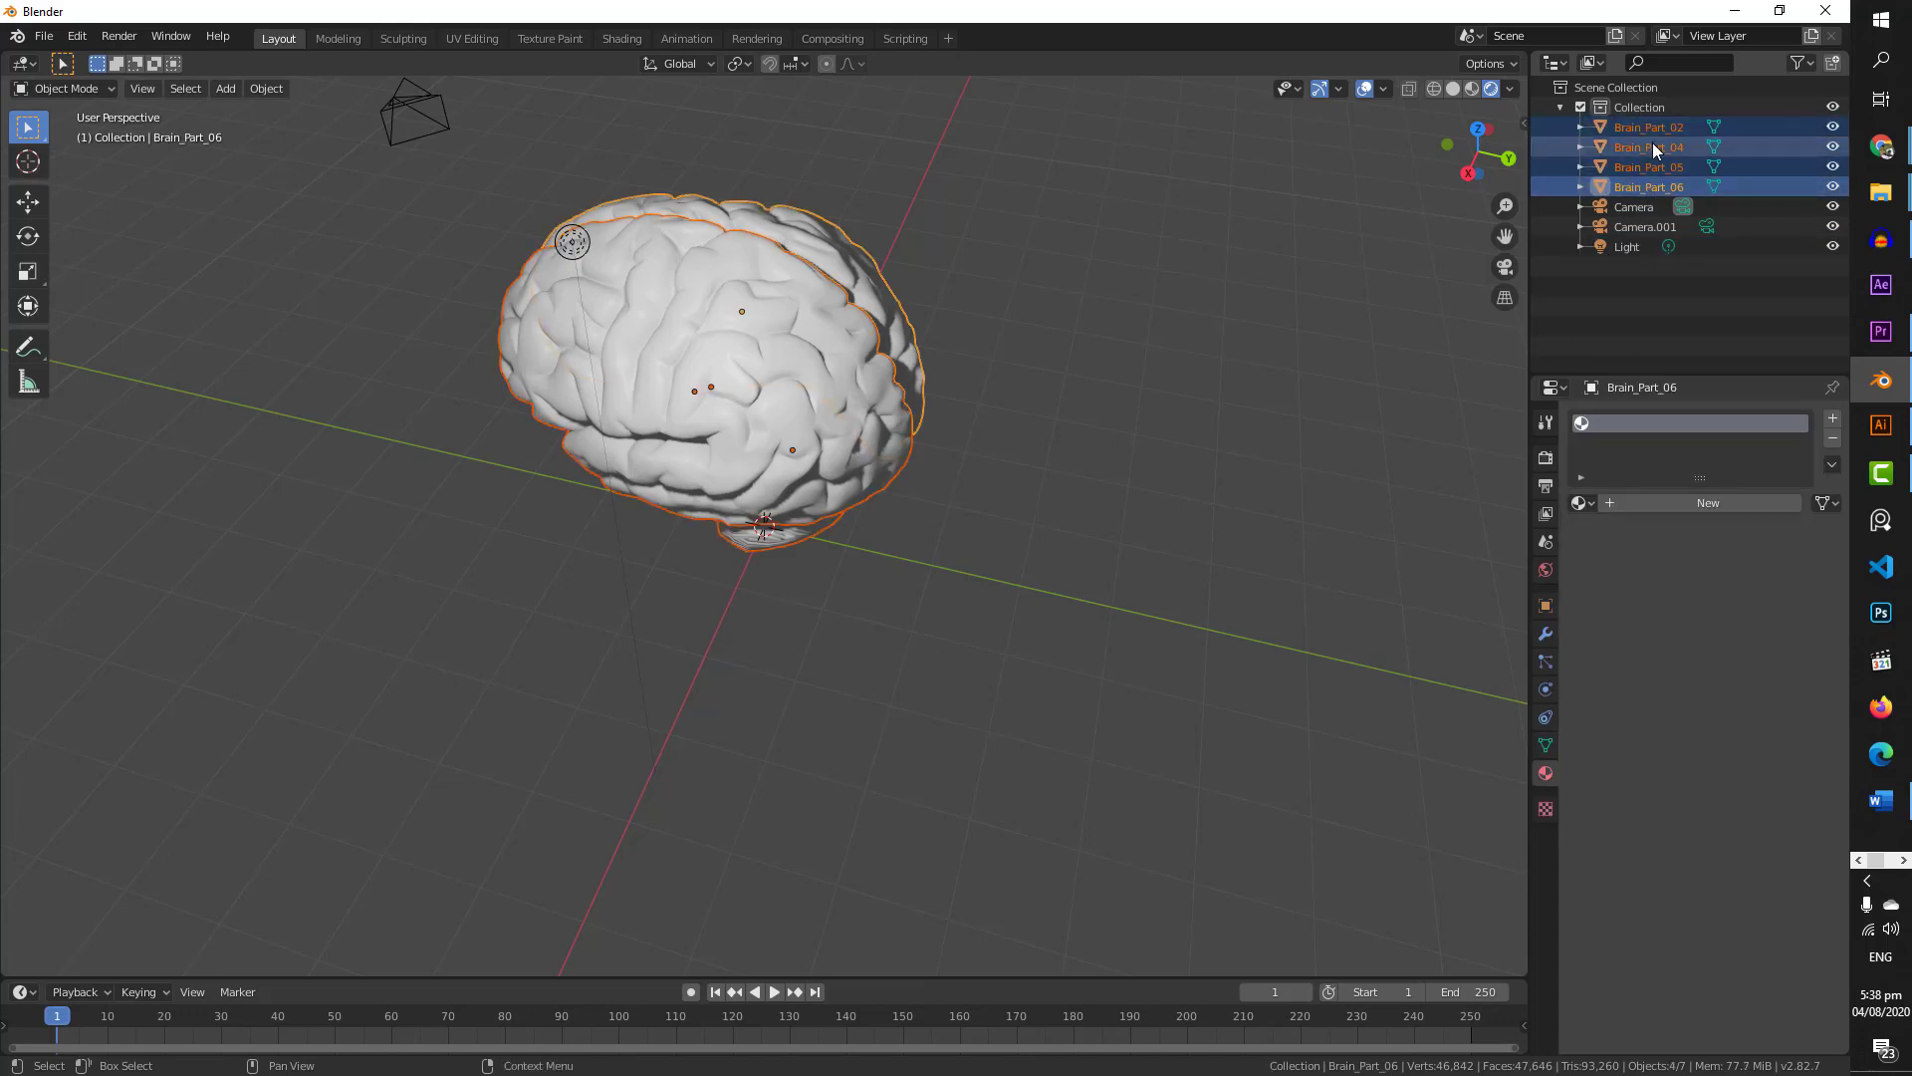
pyautogui.press('m')
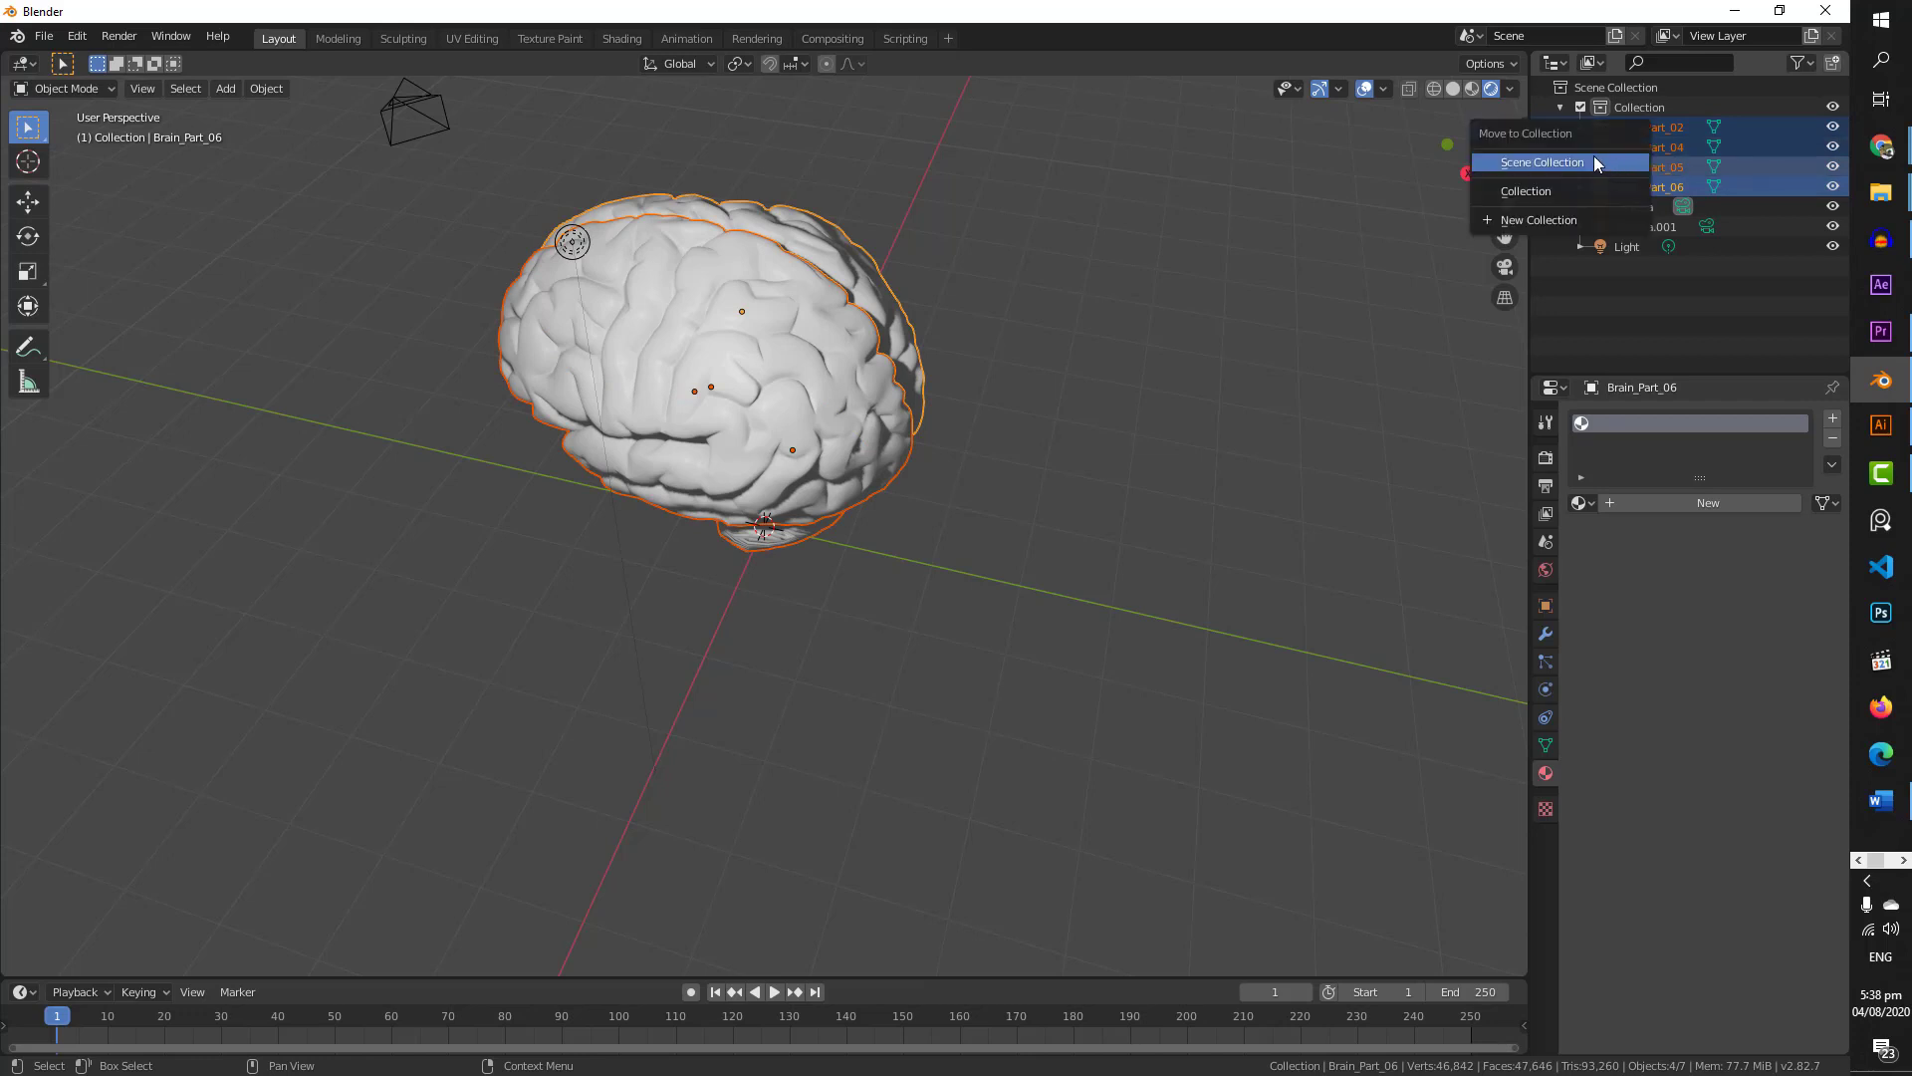
pyautogui.click(1522, 220)
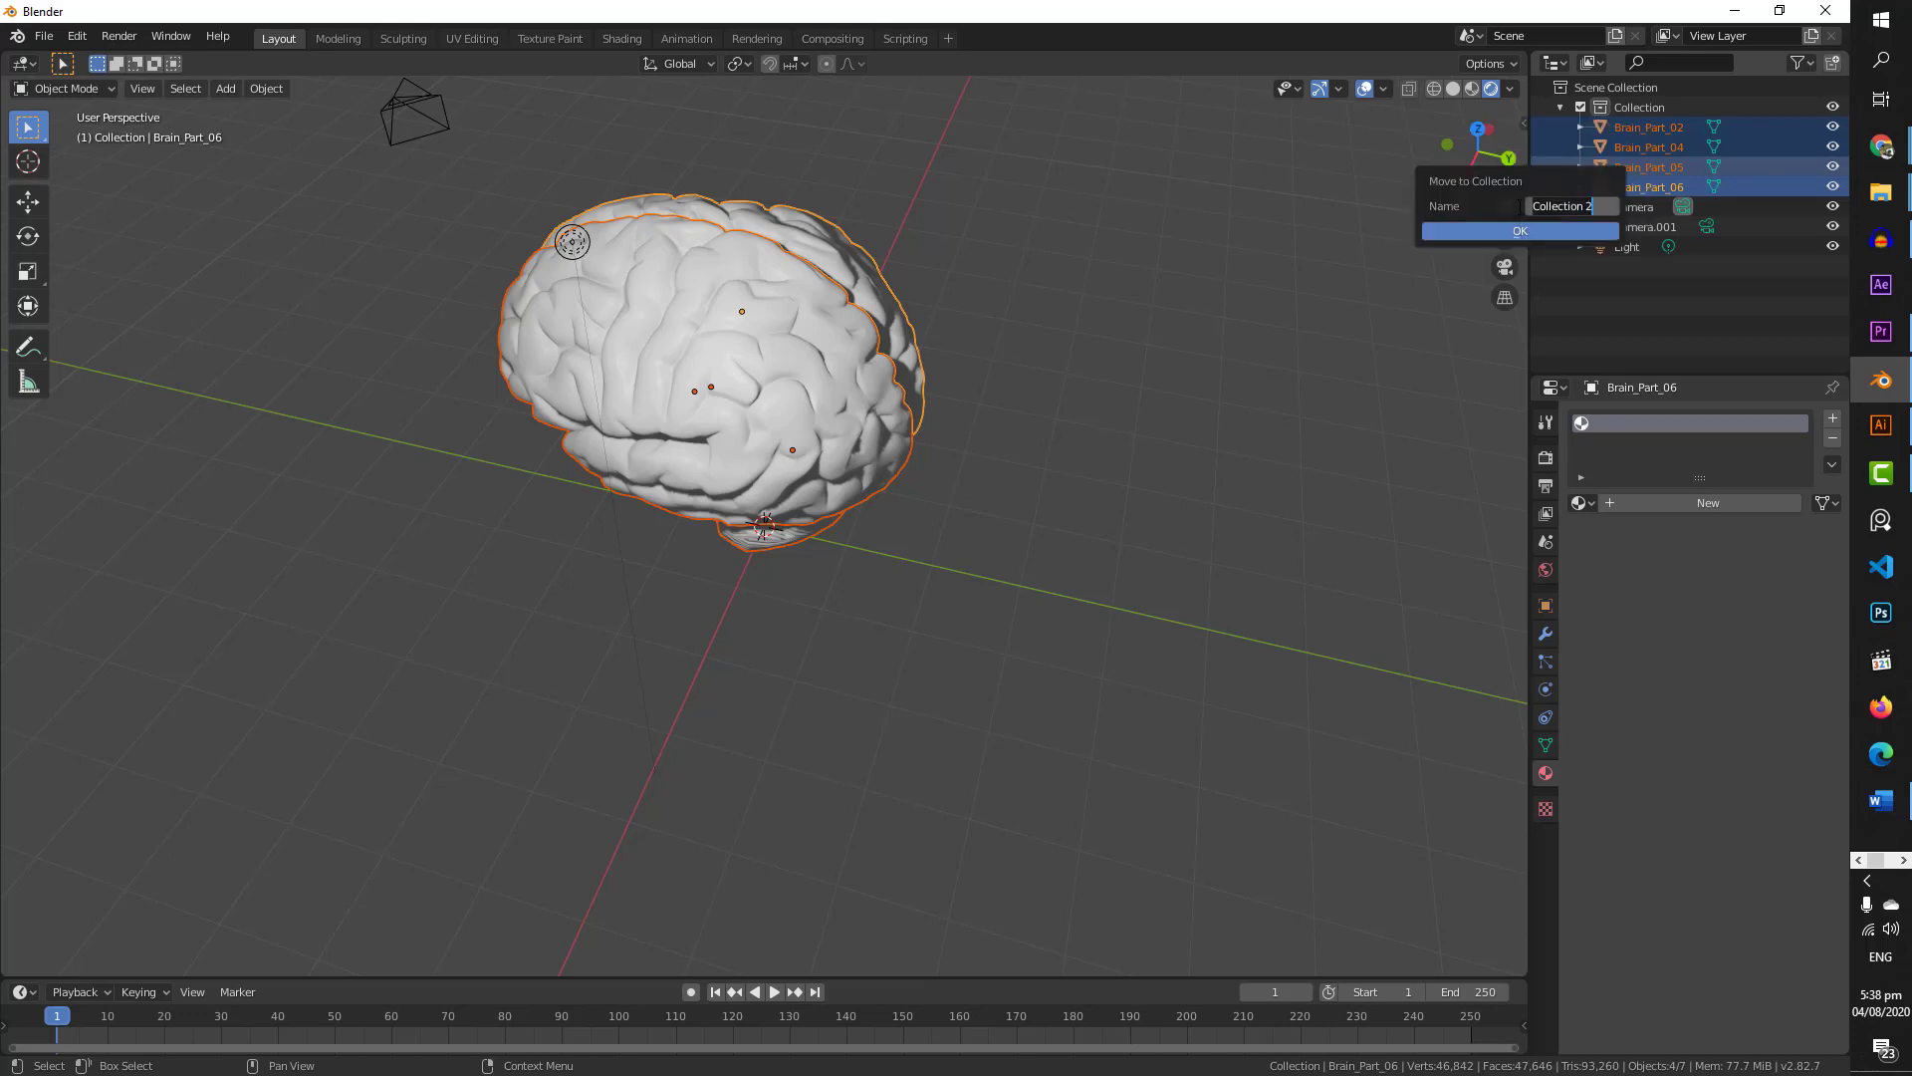
pyautogui.write('brain')
pyautogui.press('Return')
pyautogui.click(1541, 231)
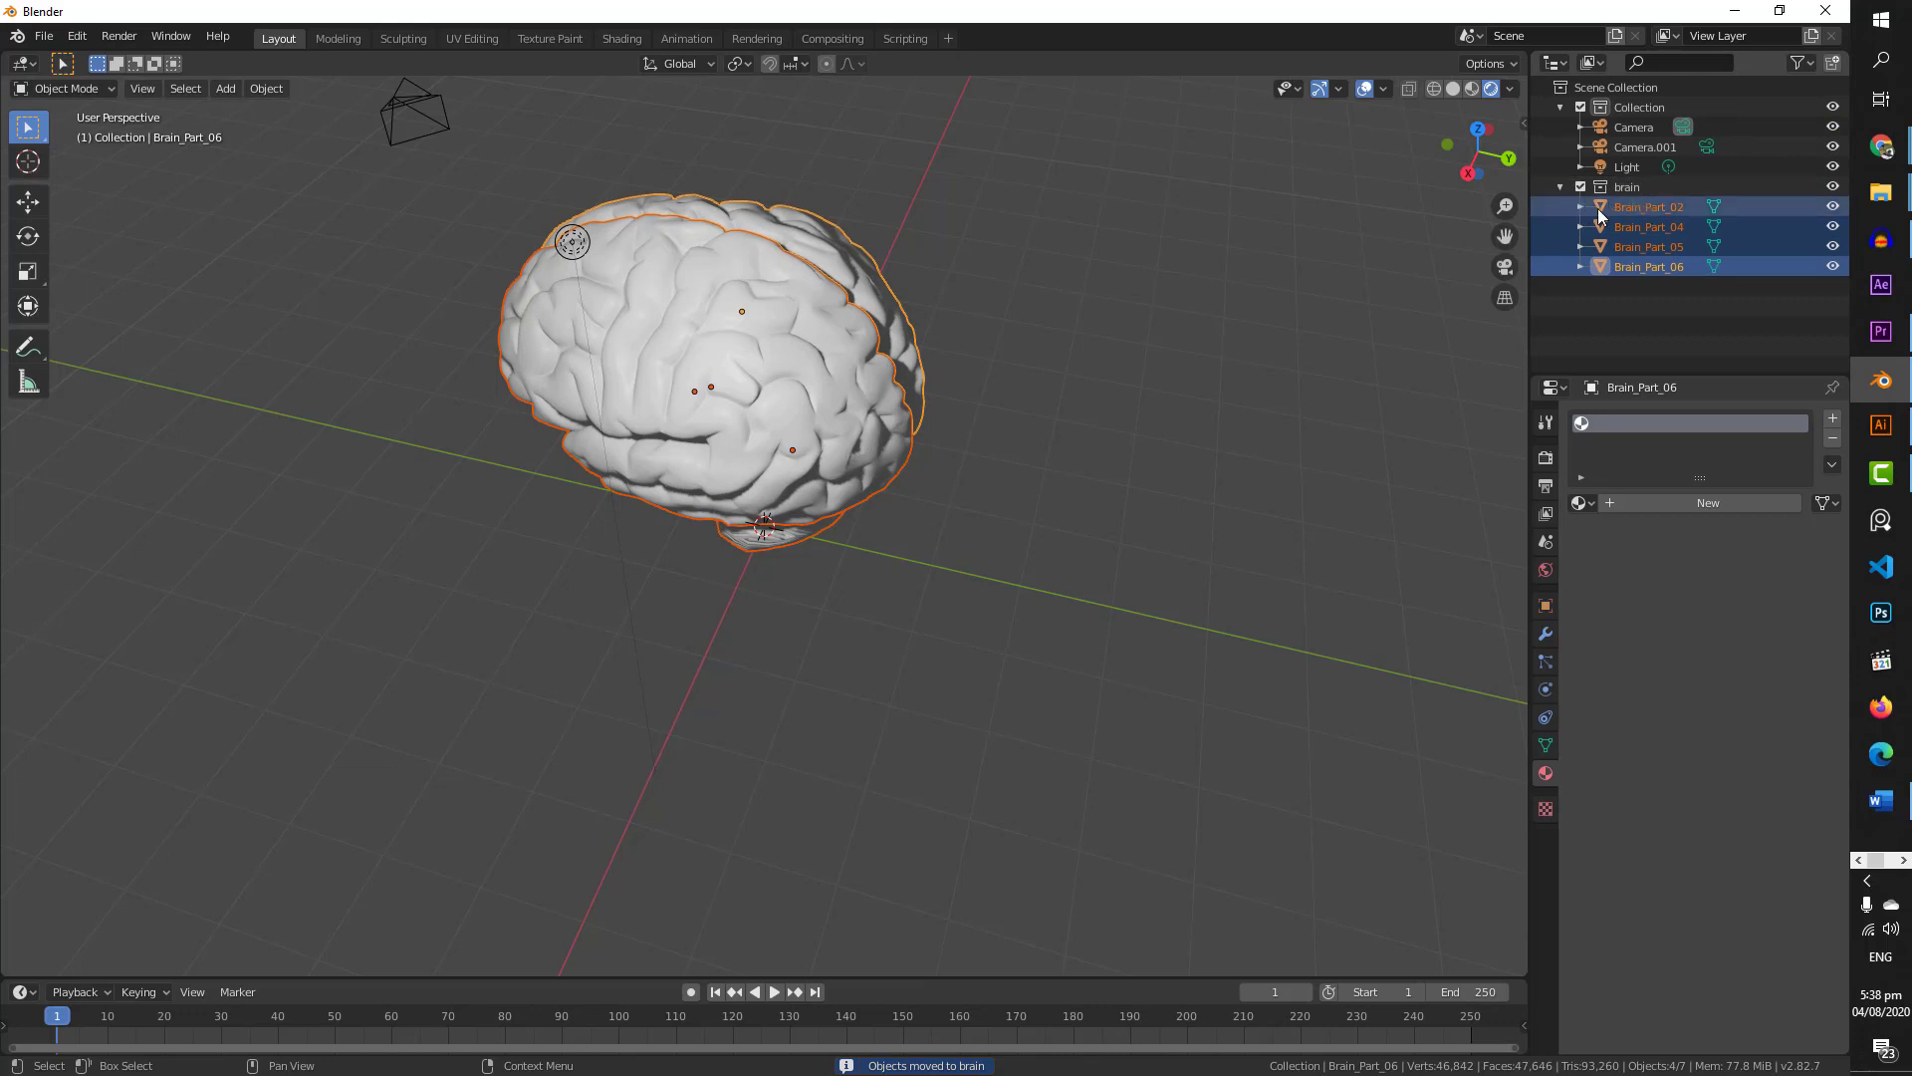
pyautogui.click(1093, 463)
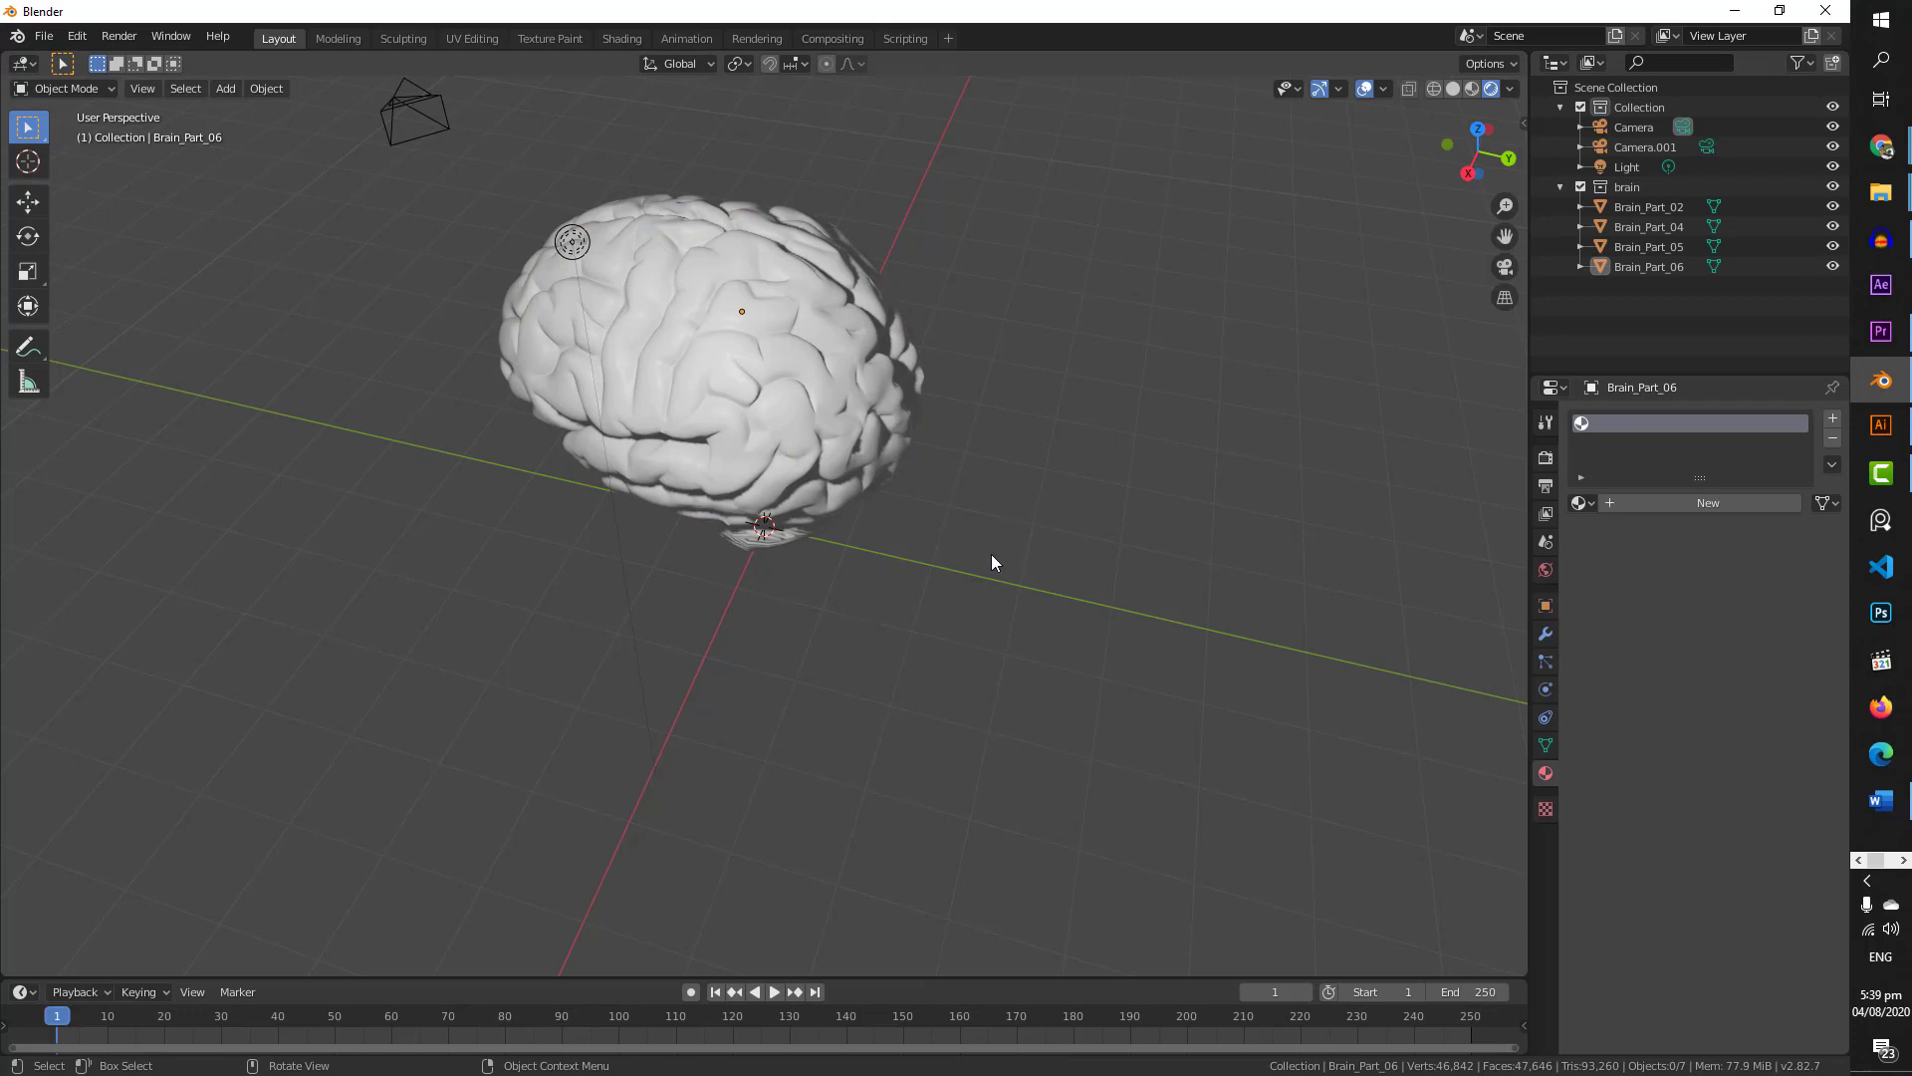
# - Add a plane mesh and scale it up to about 5.3 as a floor
pyautogui.hotkey('shift', 'a')
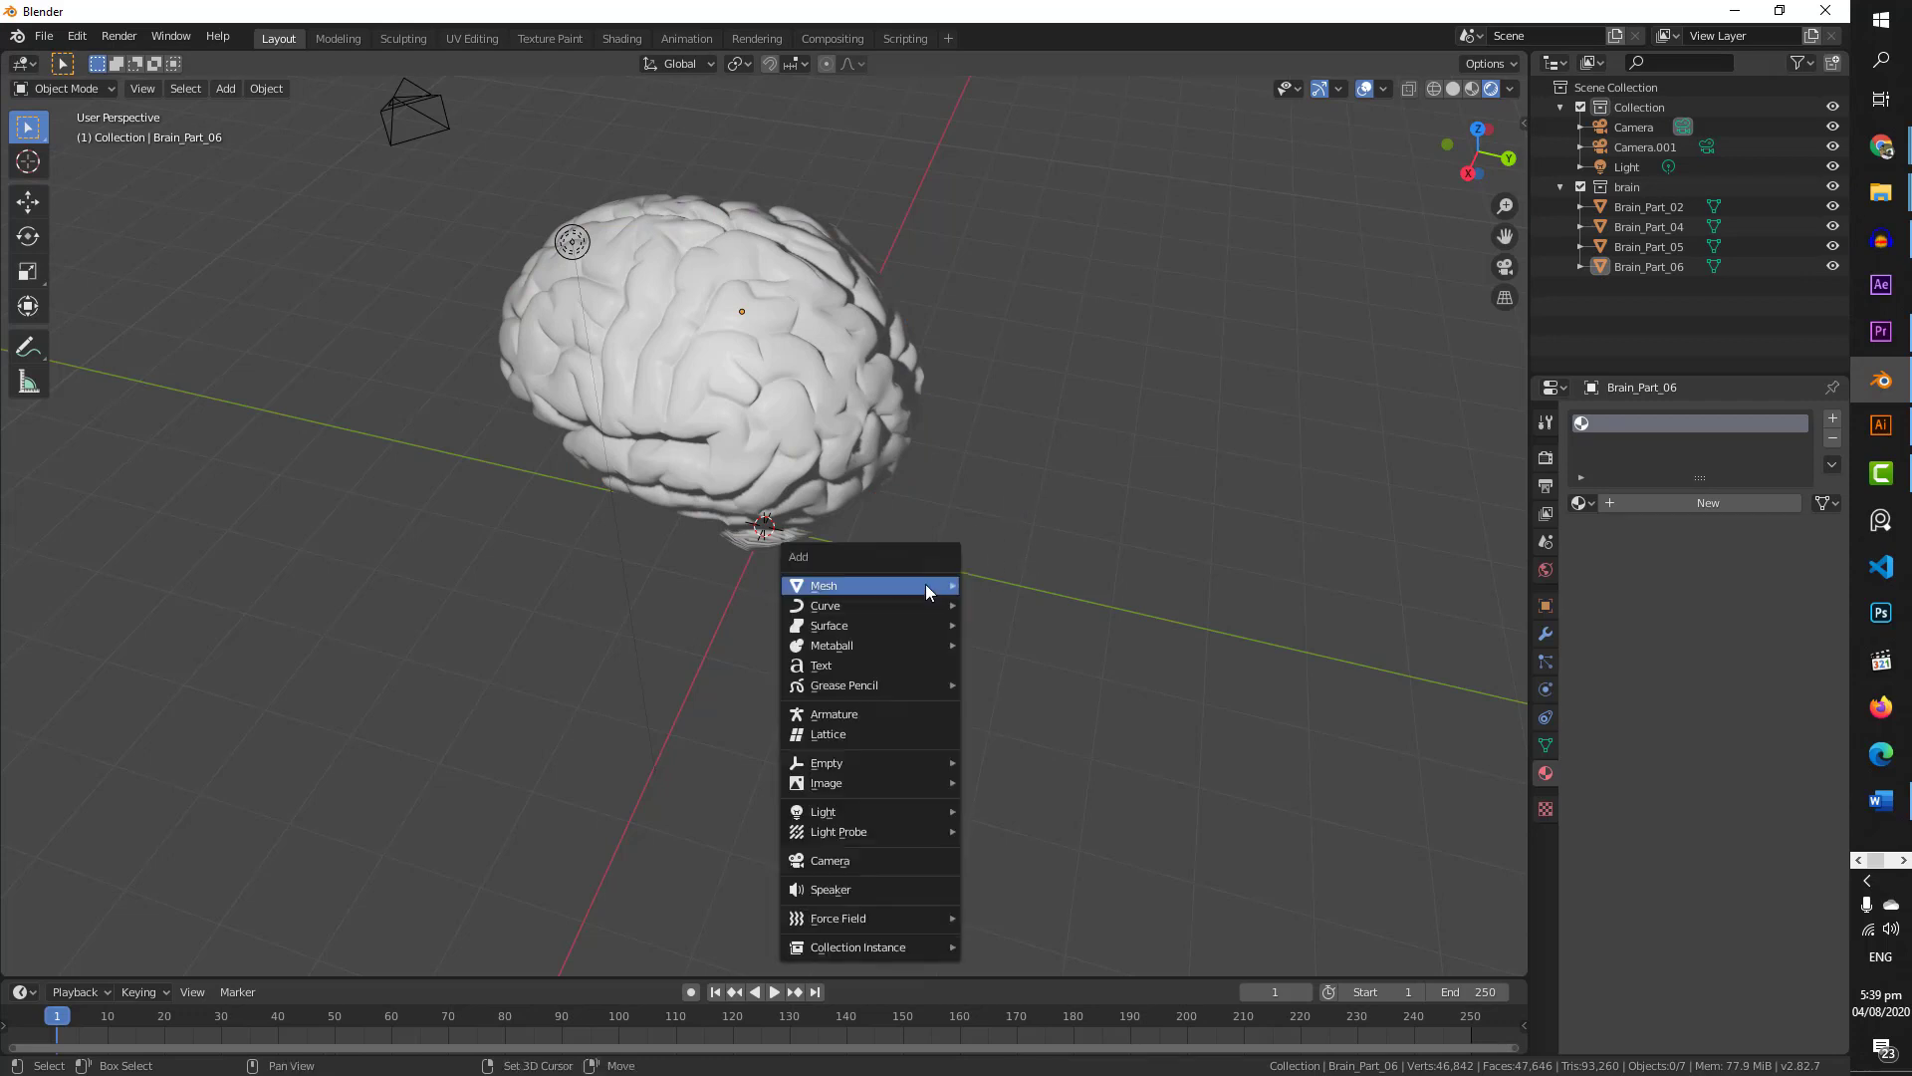
pyautogui.moveTo(924, 586)
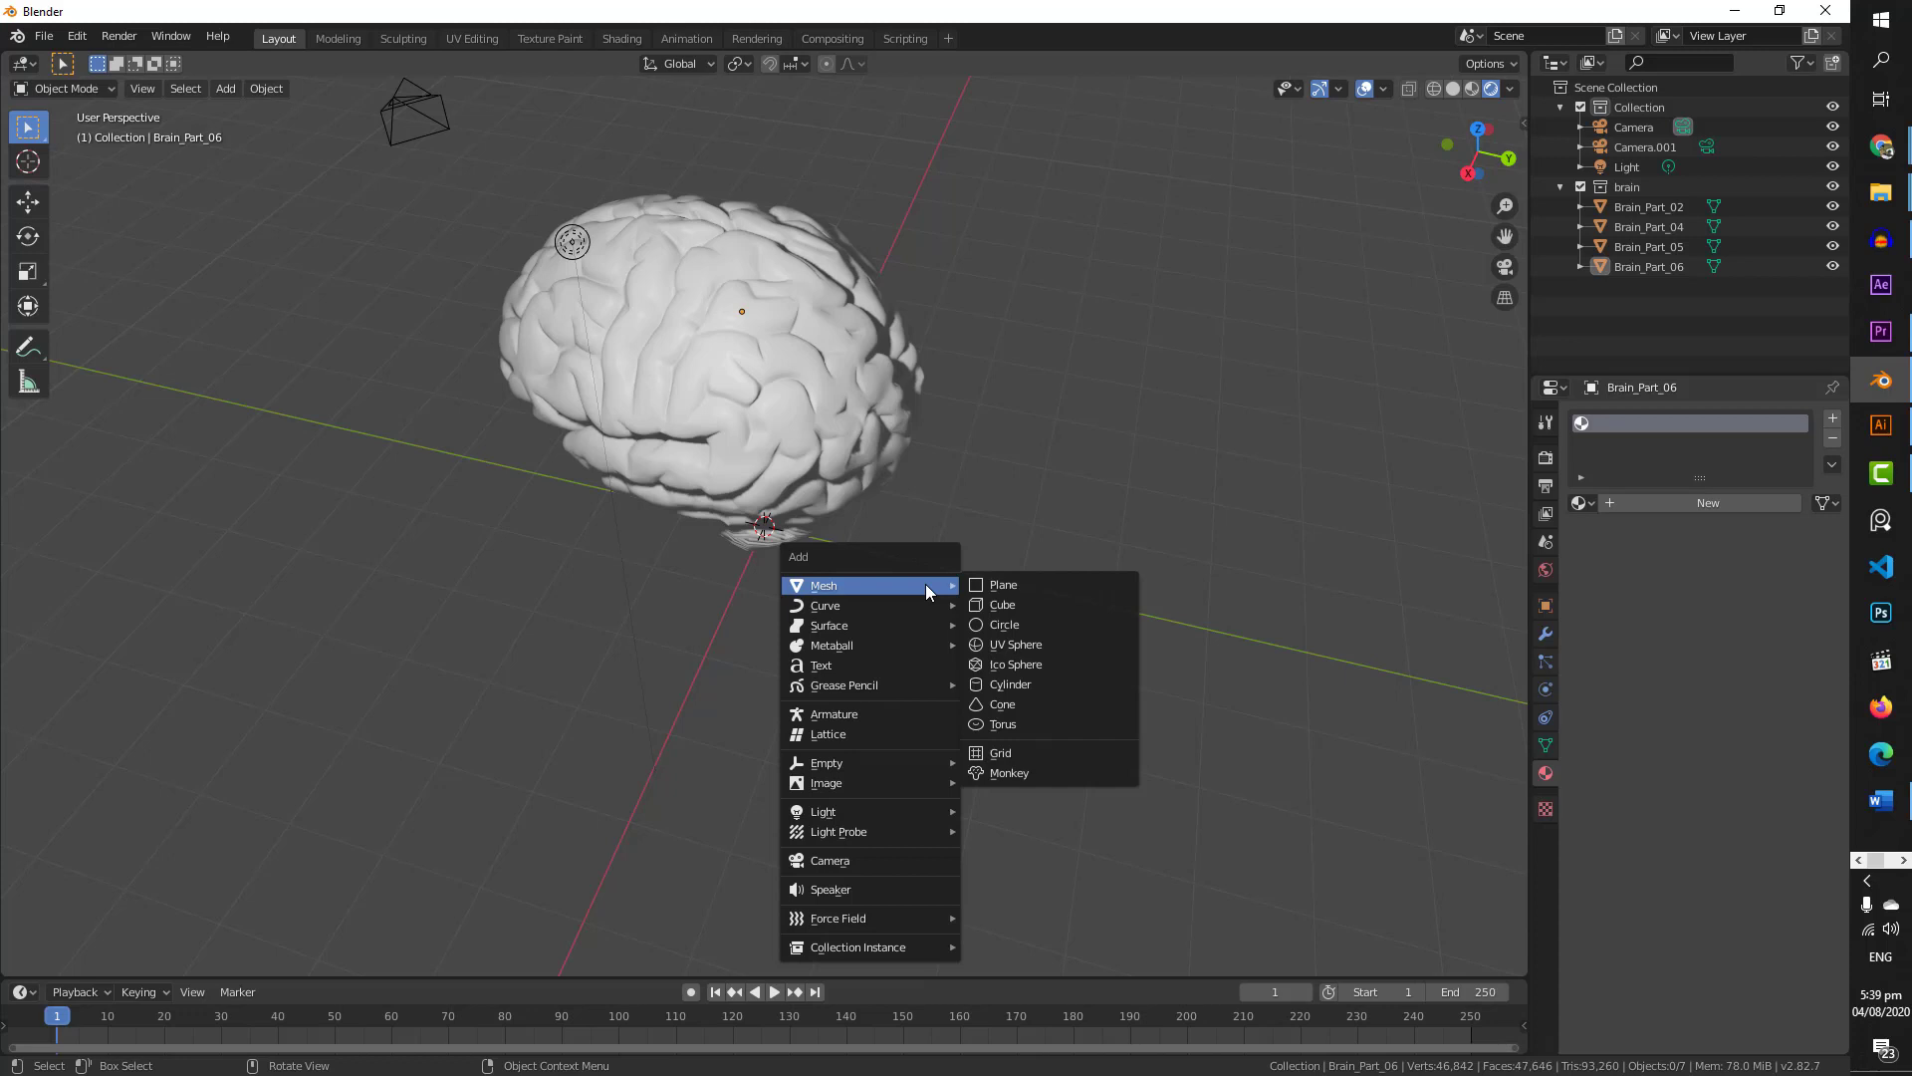
pyautogui.click(984, 588)
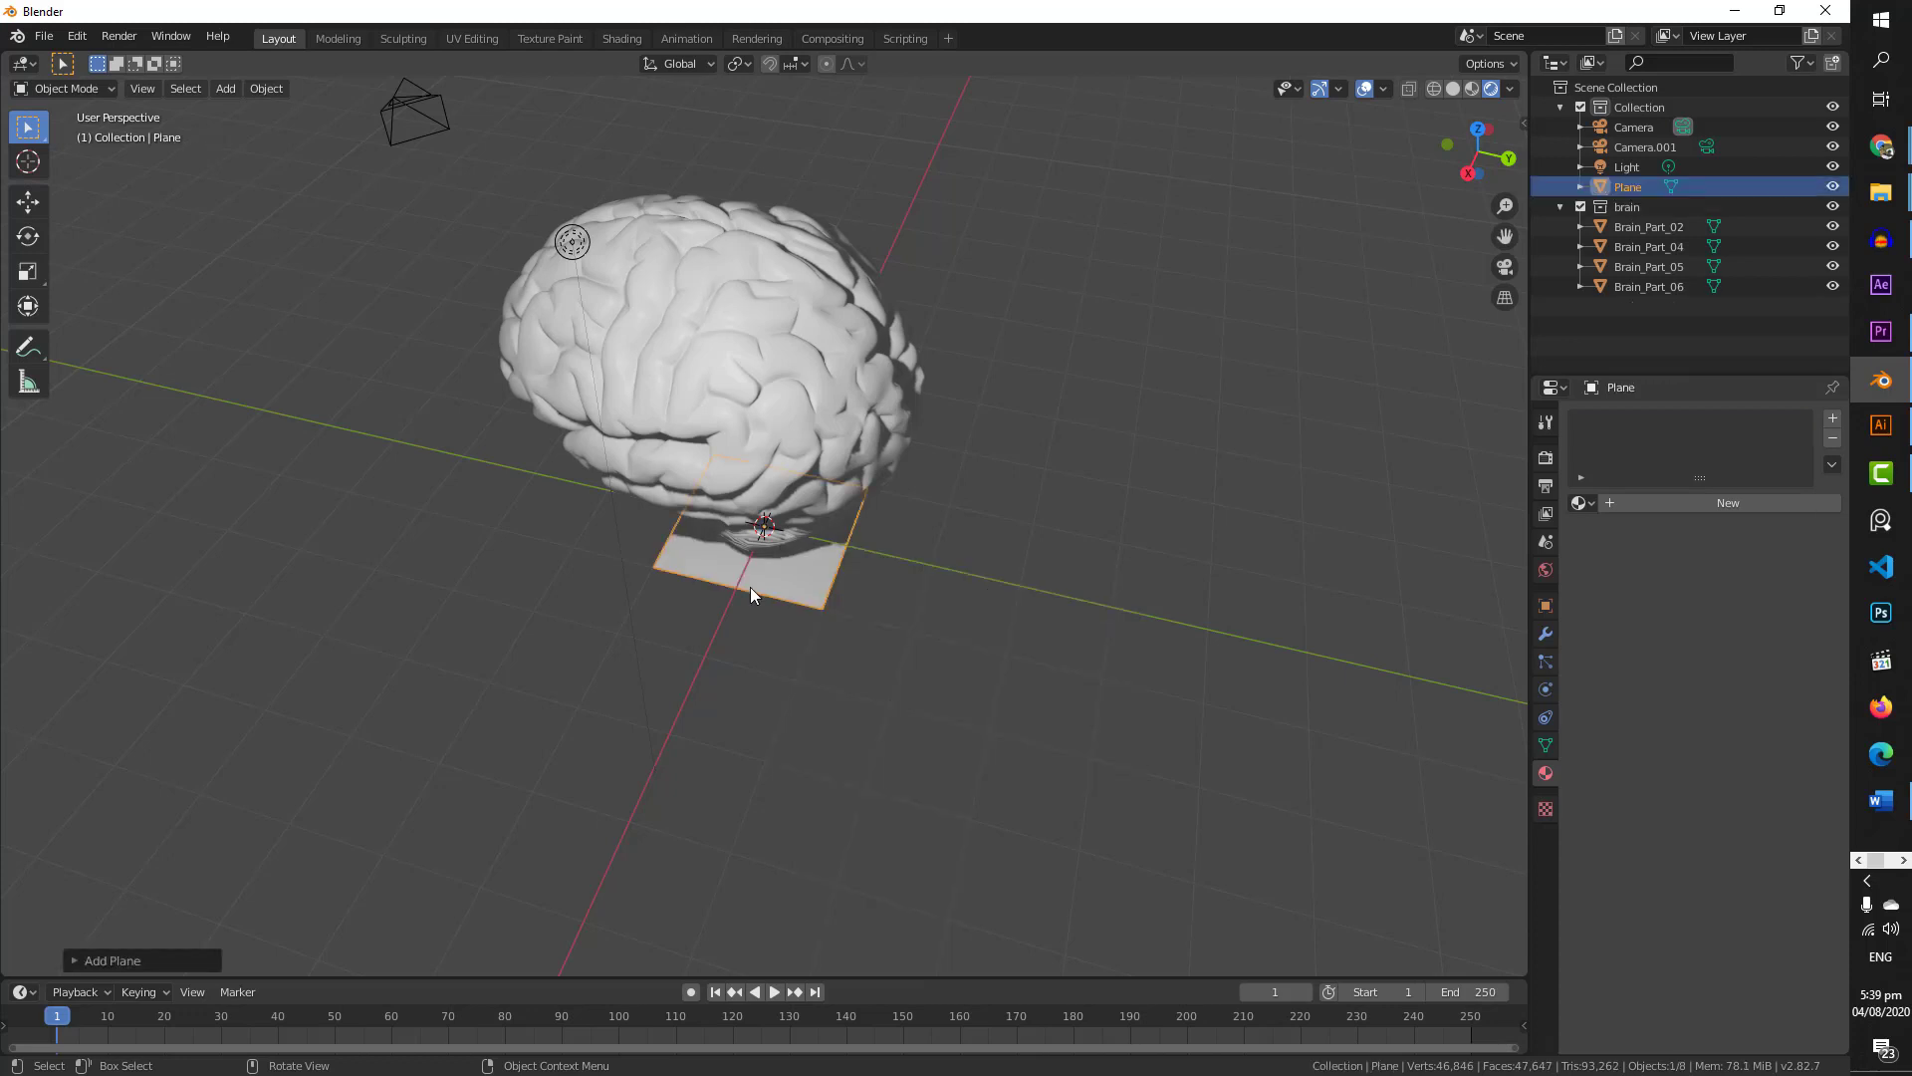
pyautogui.press('s')
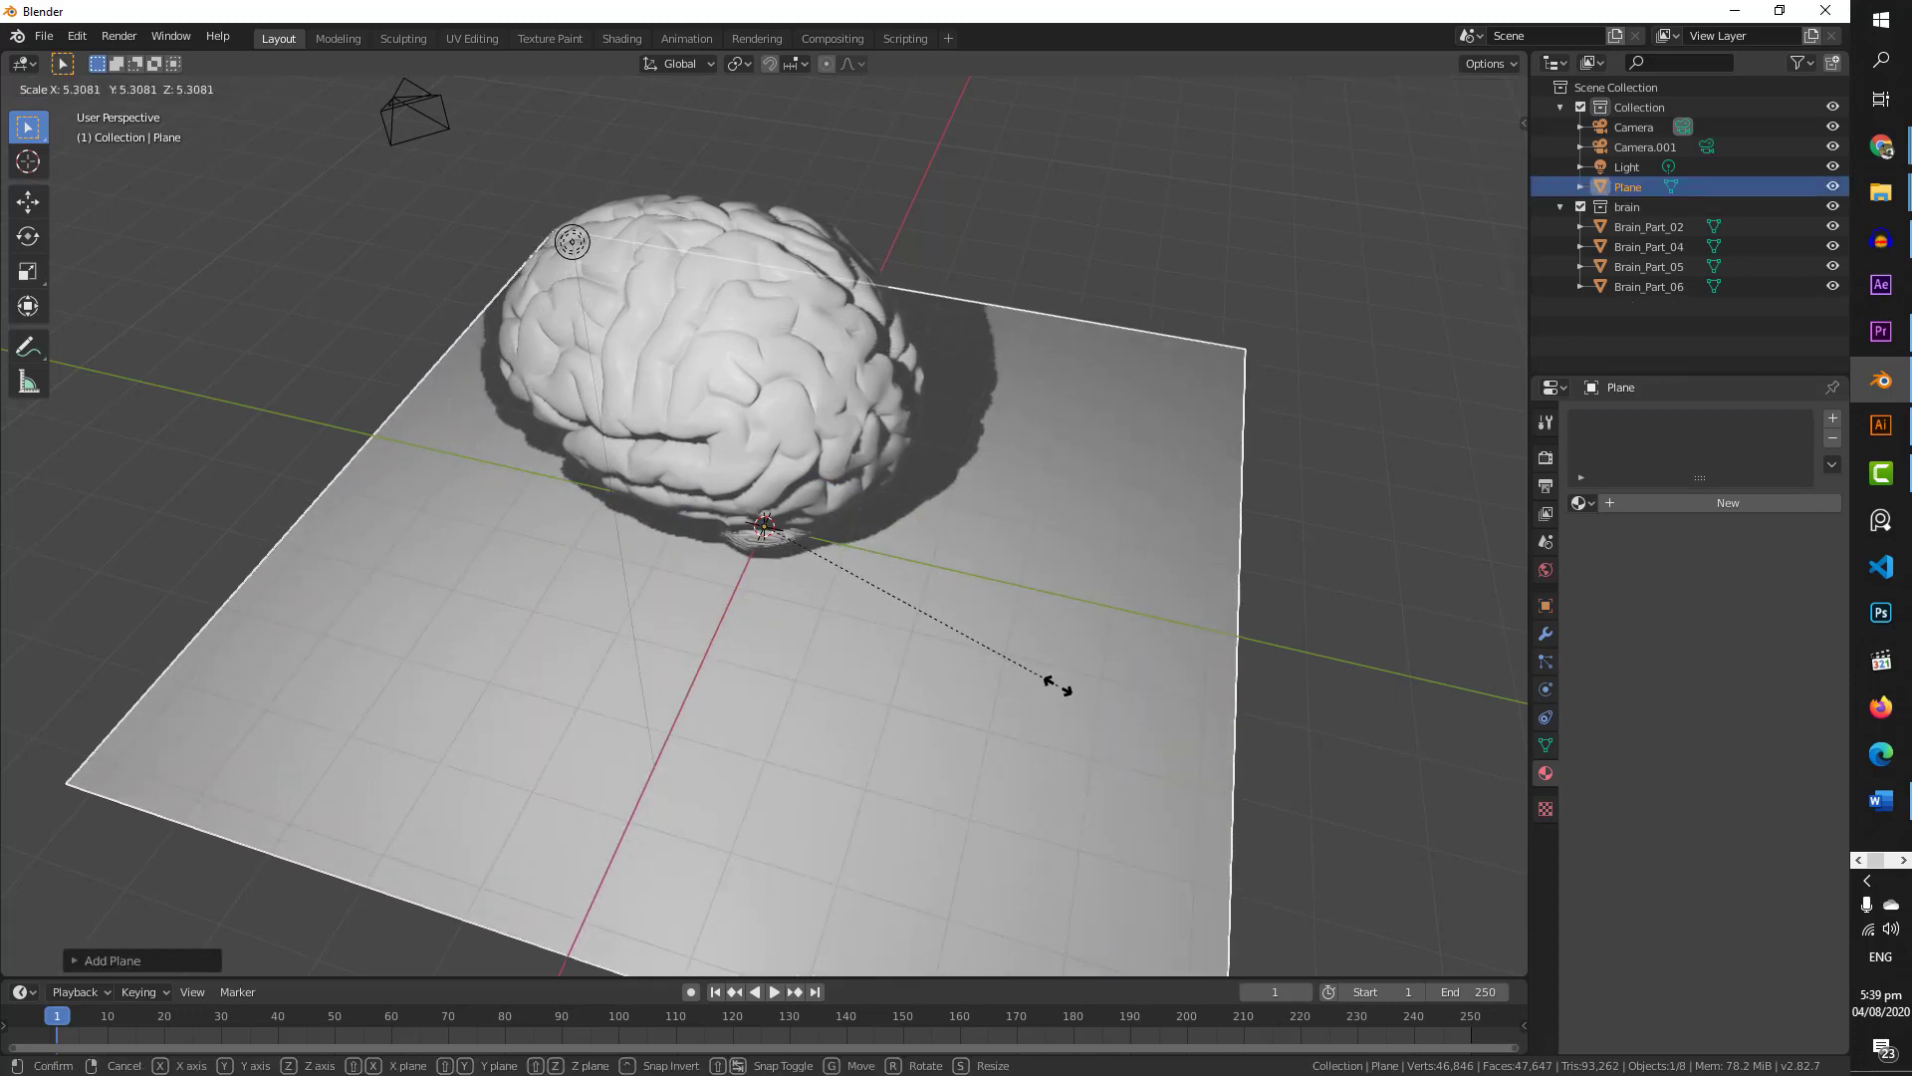
# - Confirm the plane's scale, hide the brain collection, and enlarge the timeline area
pyautogui.click(1108, 690)
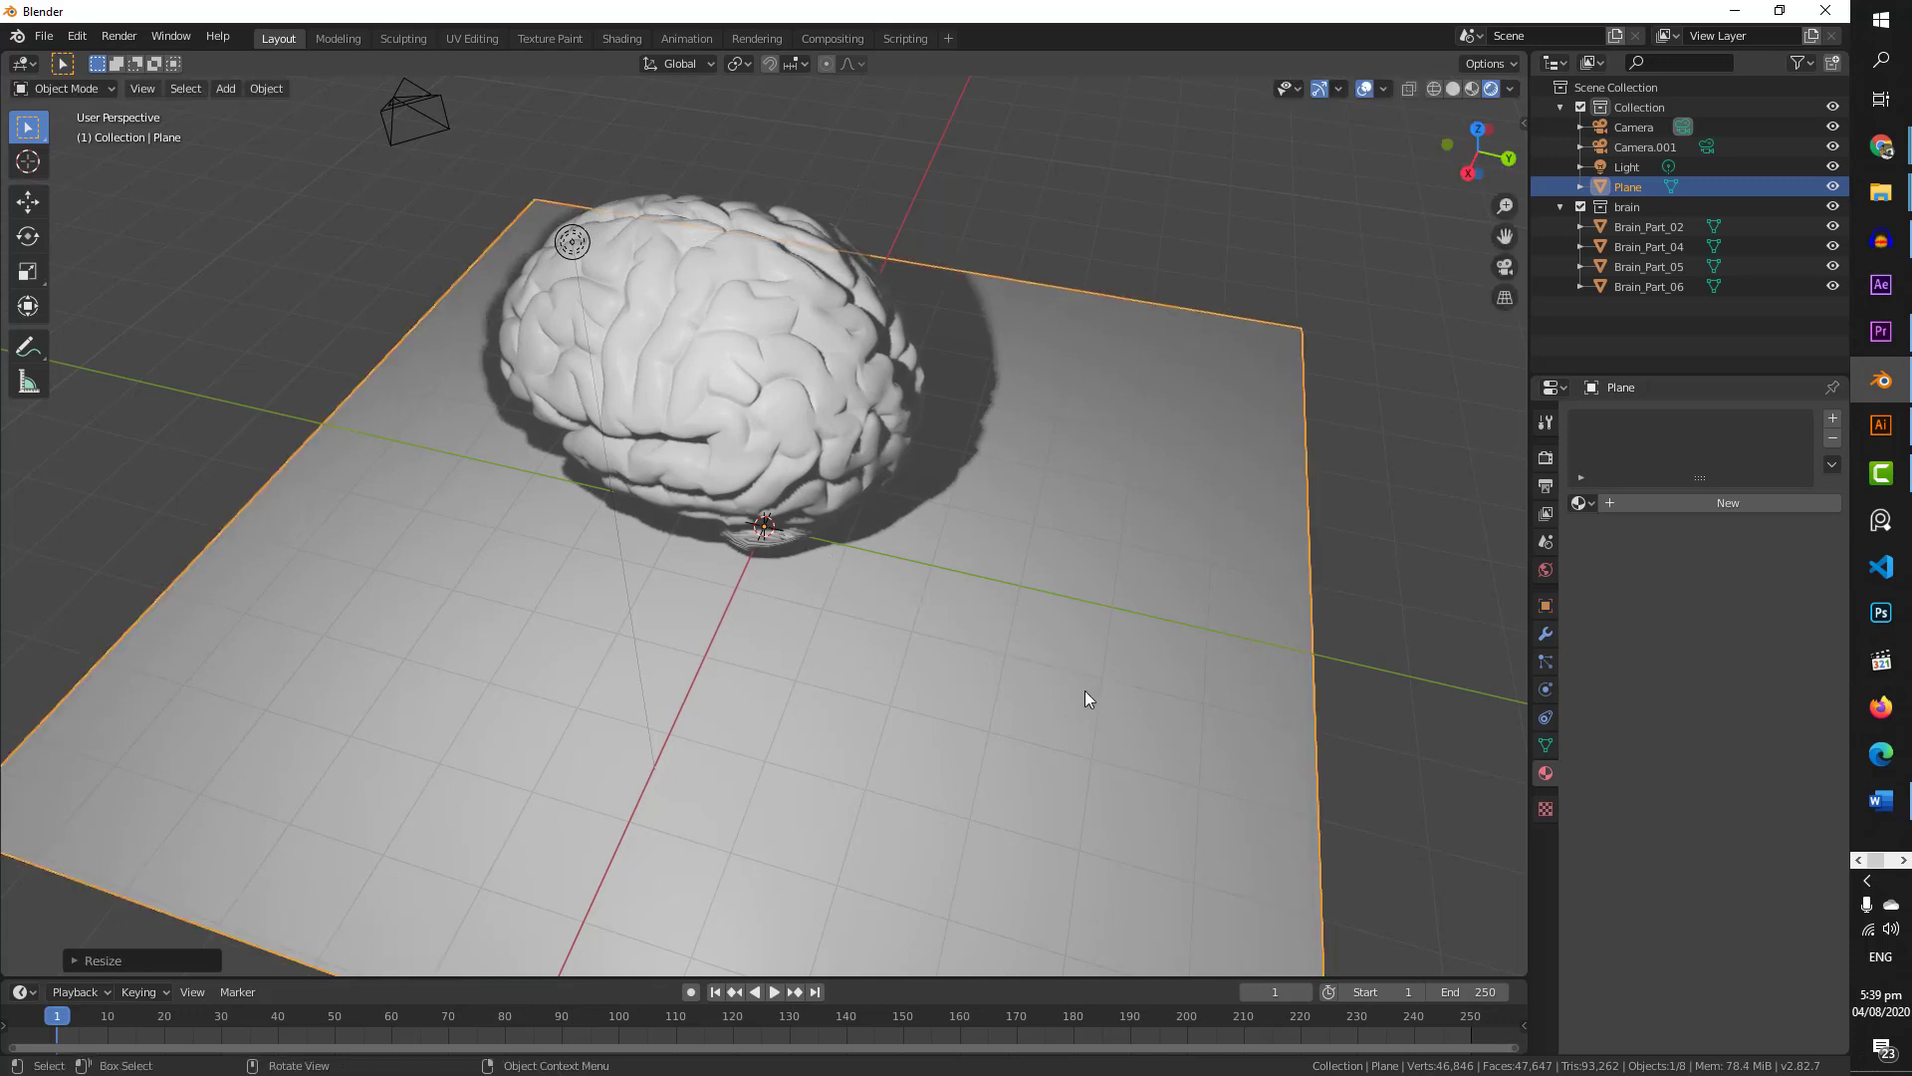
pyautogui.click(1623, 208)
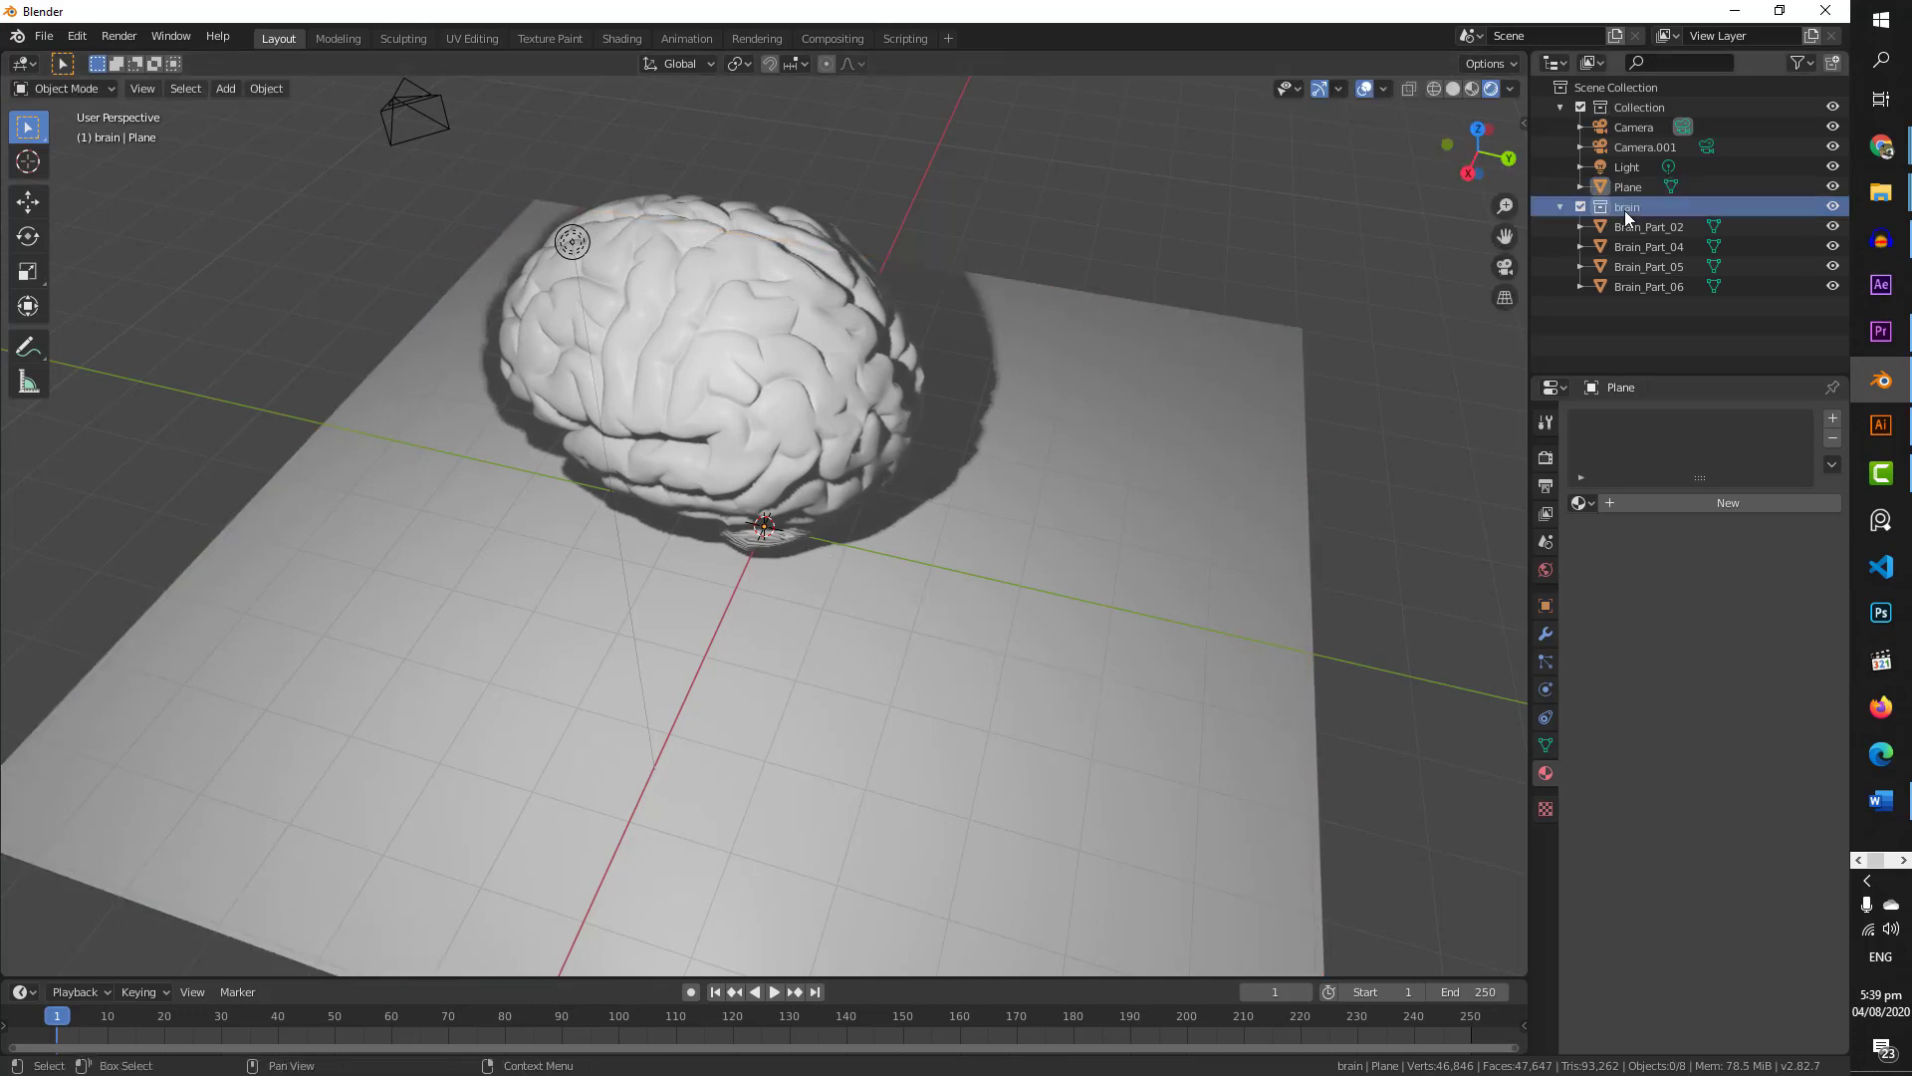
pyautogui.click(1832, 206)
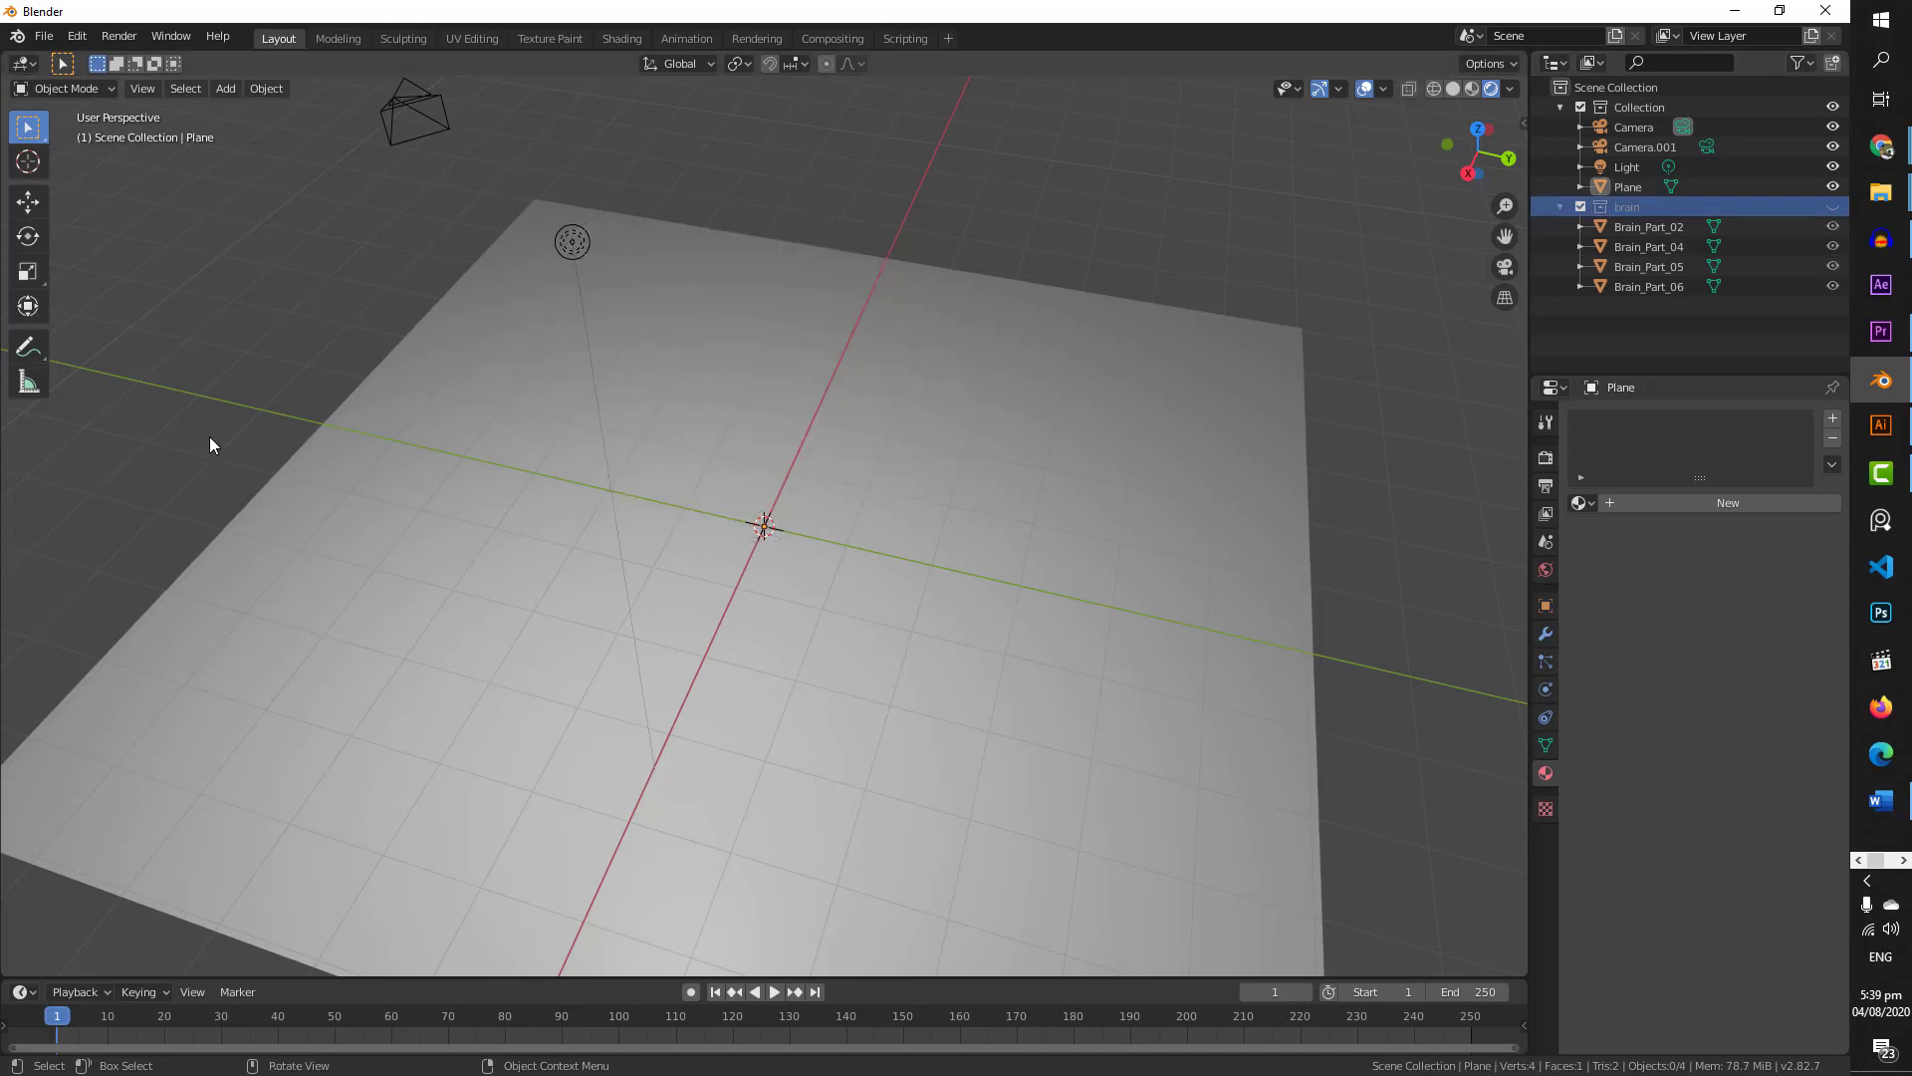
pyautogui.moveTo(210, 438); pyautogui.dragTo(560, 552, button='middle')
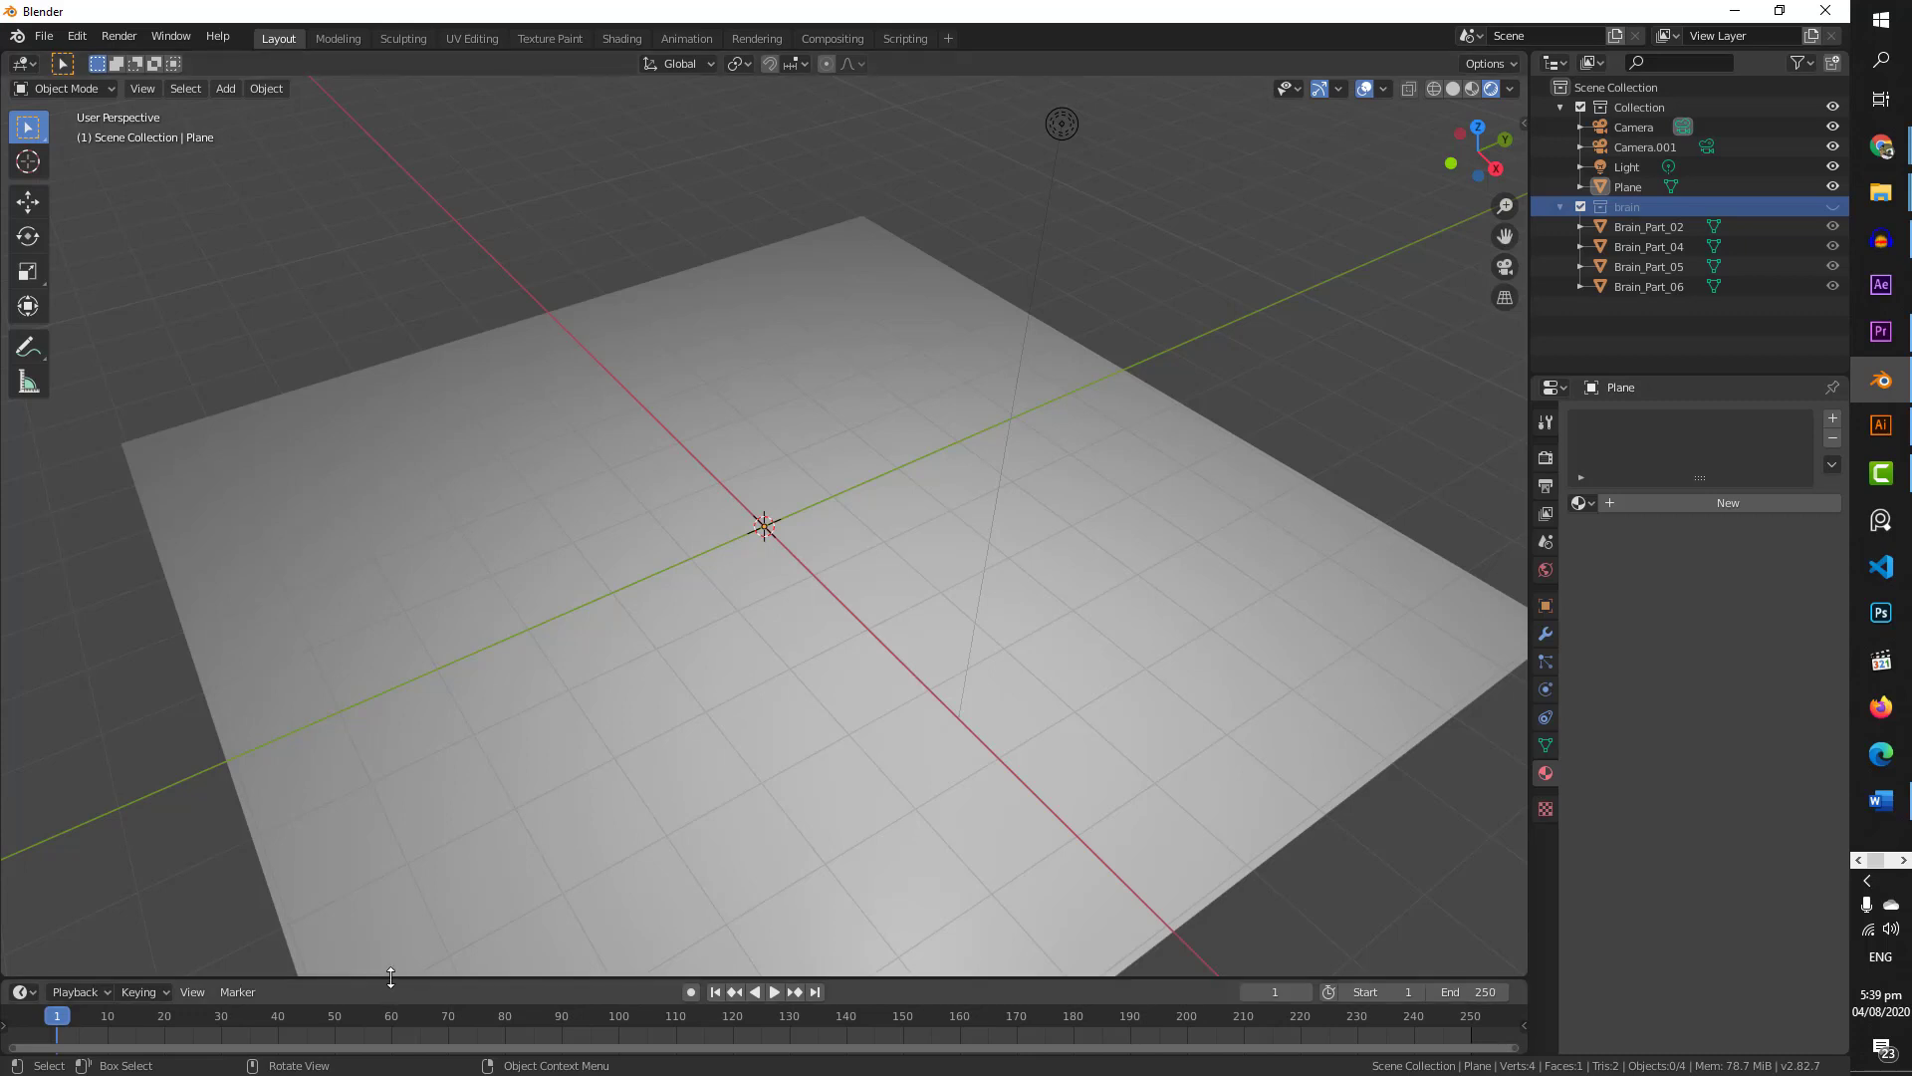
pyautogui.moveTo(391, 975); pyautogui.dragTo(350, 704)
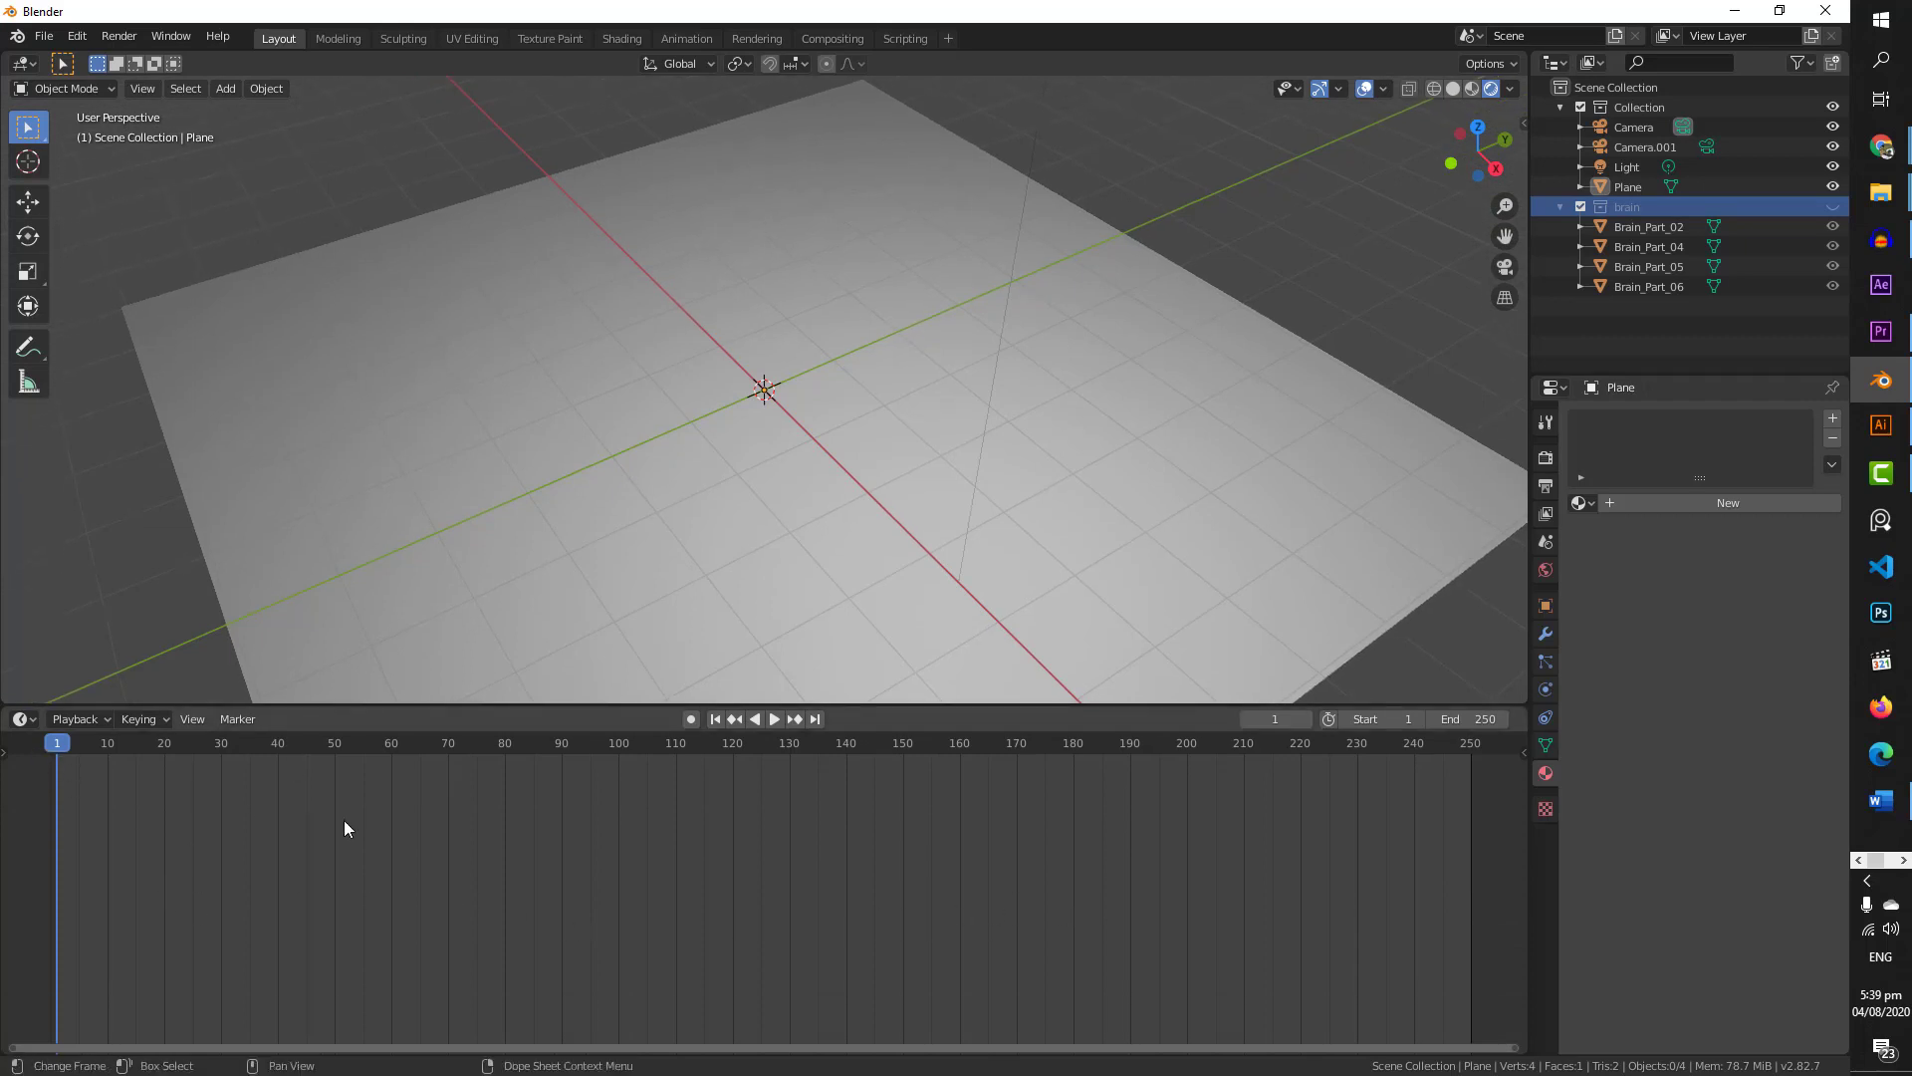
# - Turn the timeline into a Shader Editor and add Material.001 to the floor plane
pyautogui.click(34, 728)
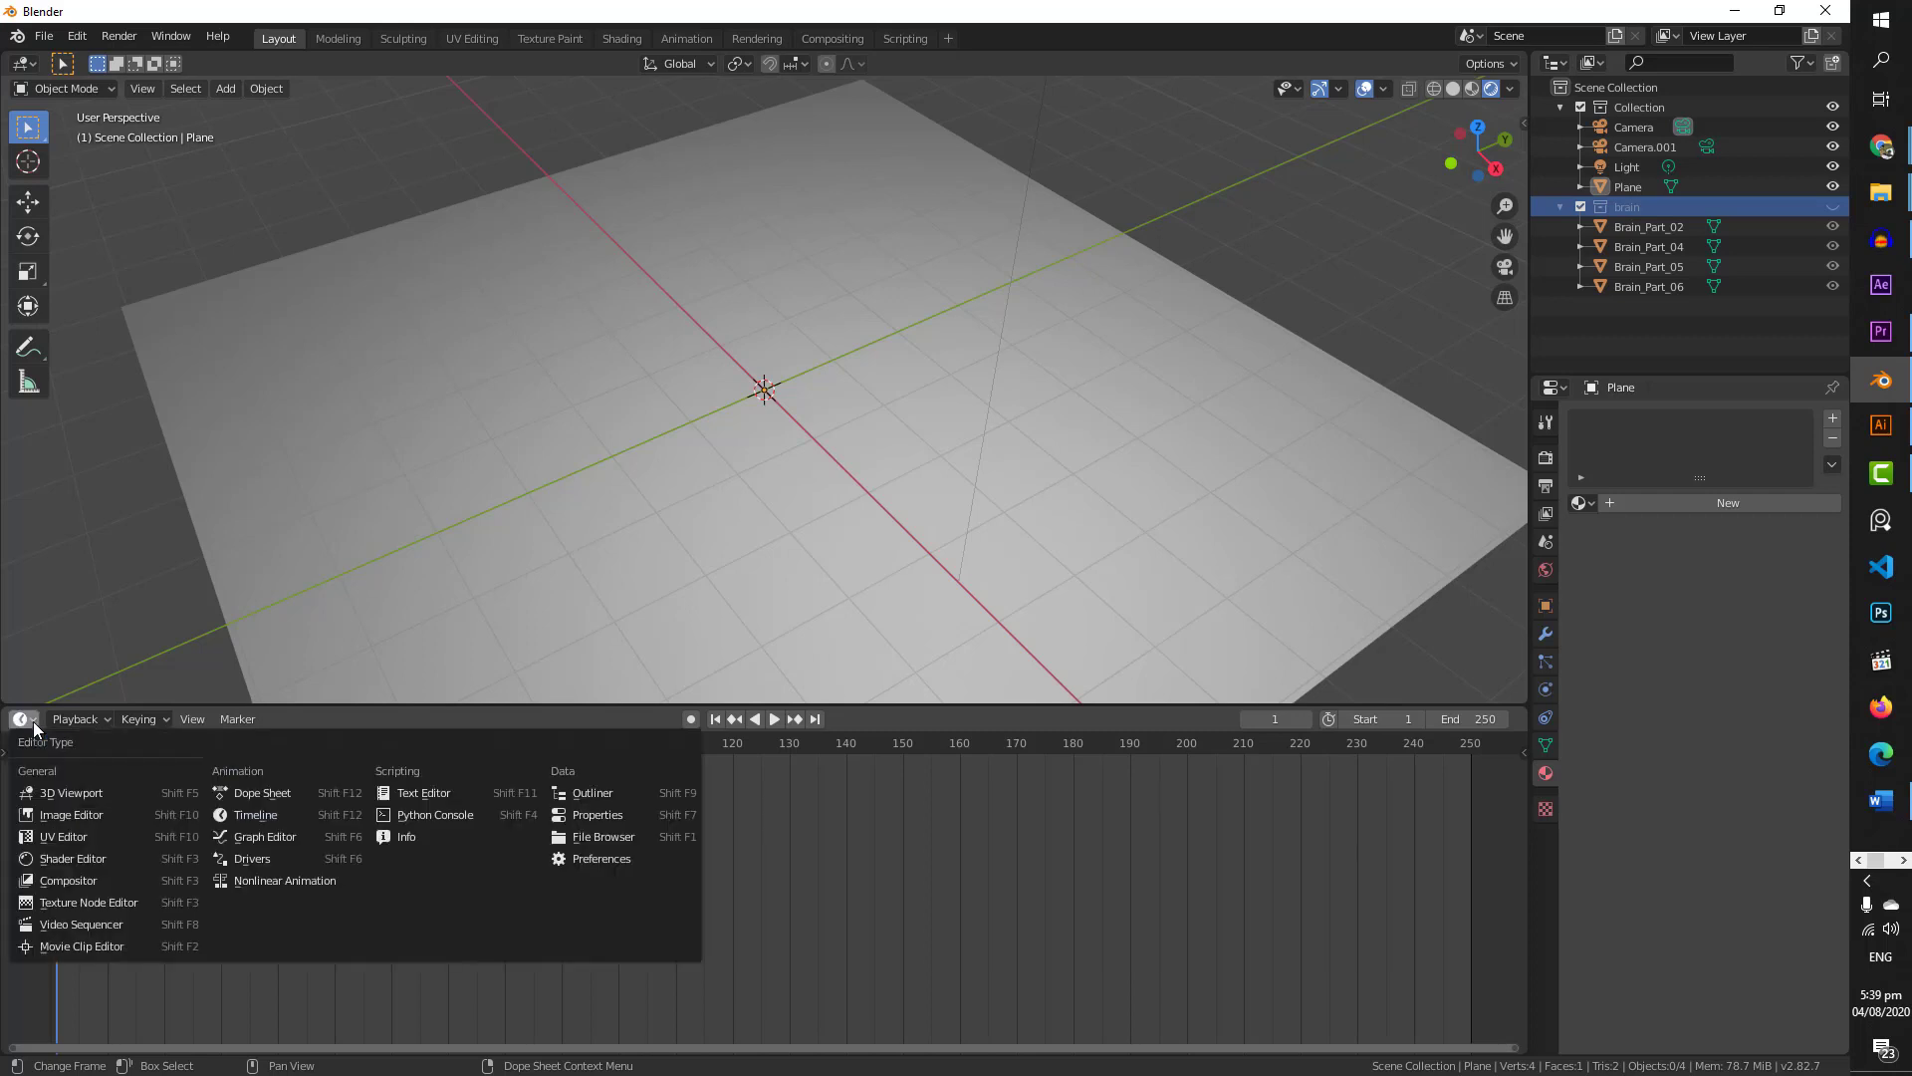
pyautogui.click(66, 858)
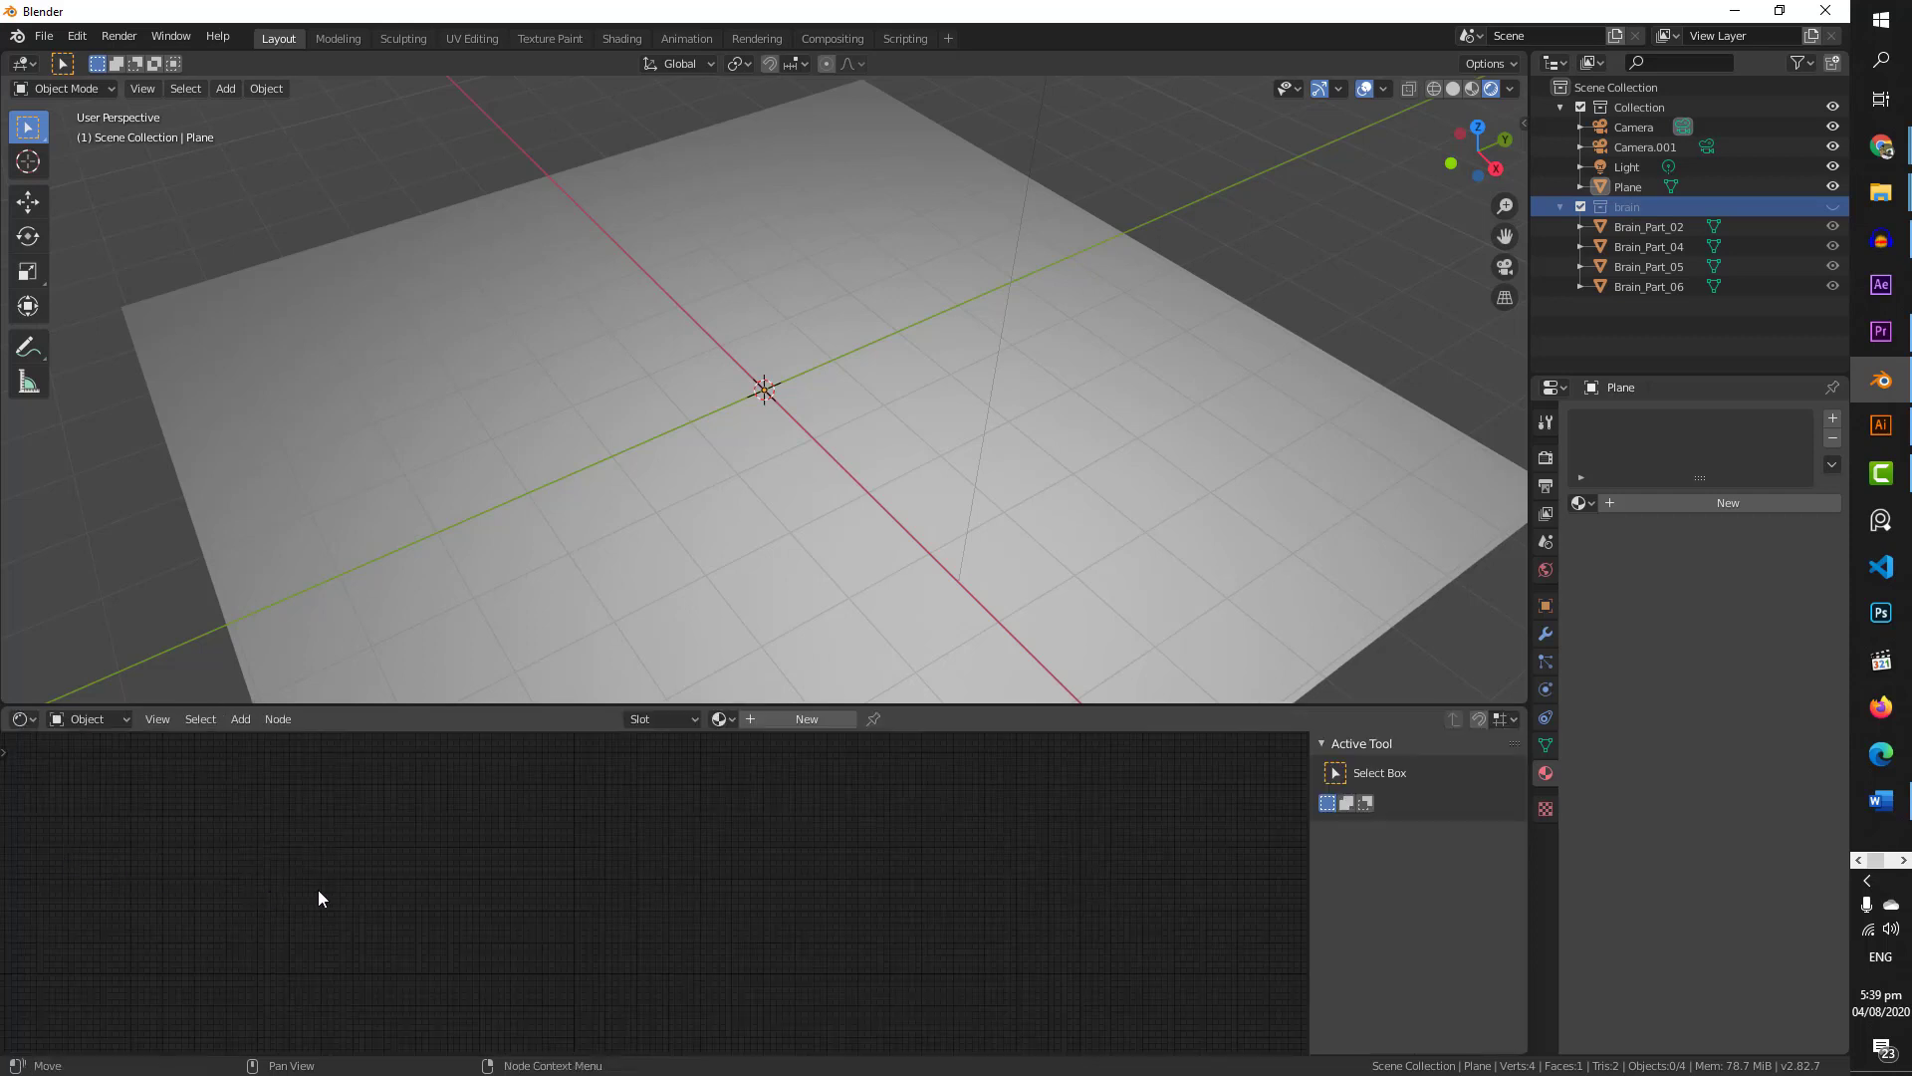
pyautogui.click(631, 503)
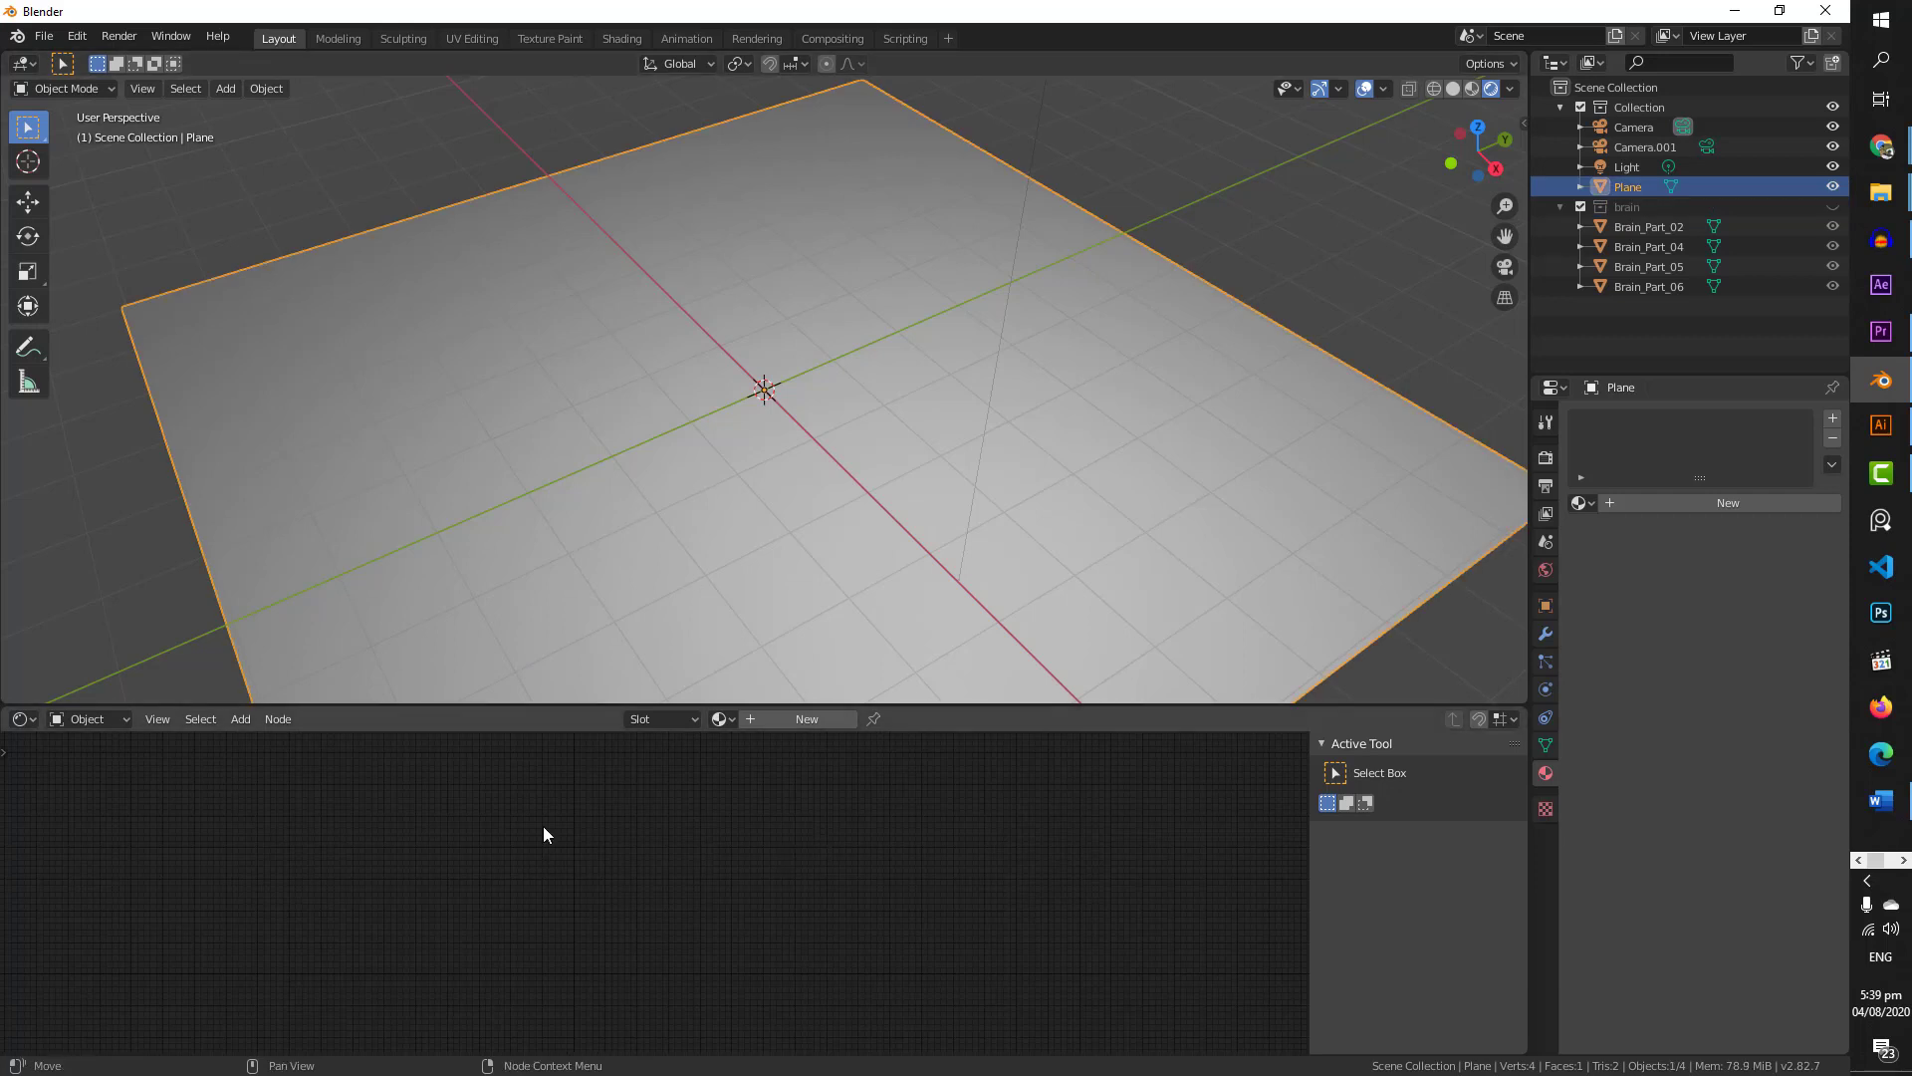
pyautogui.click(787, 721)
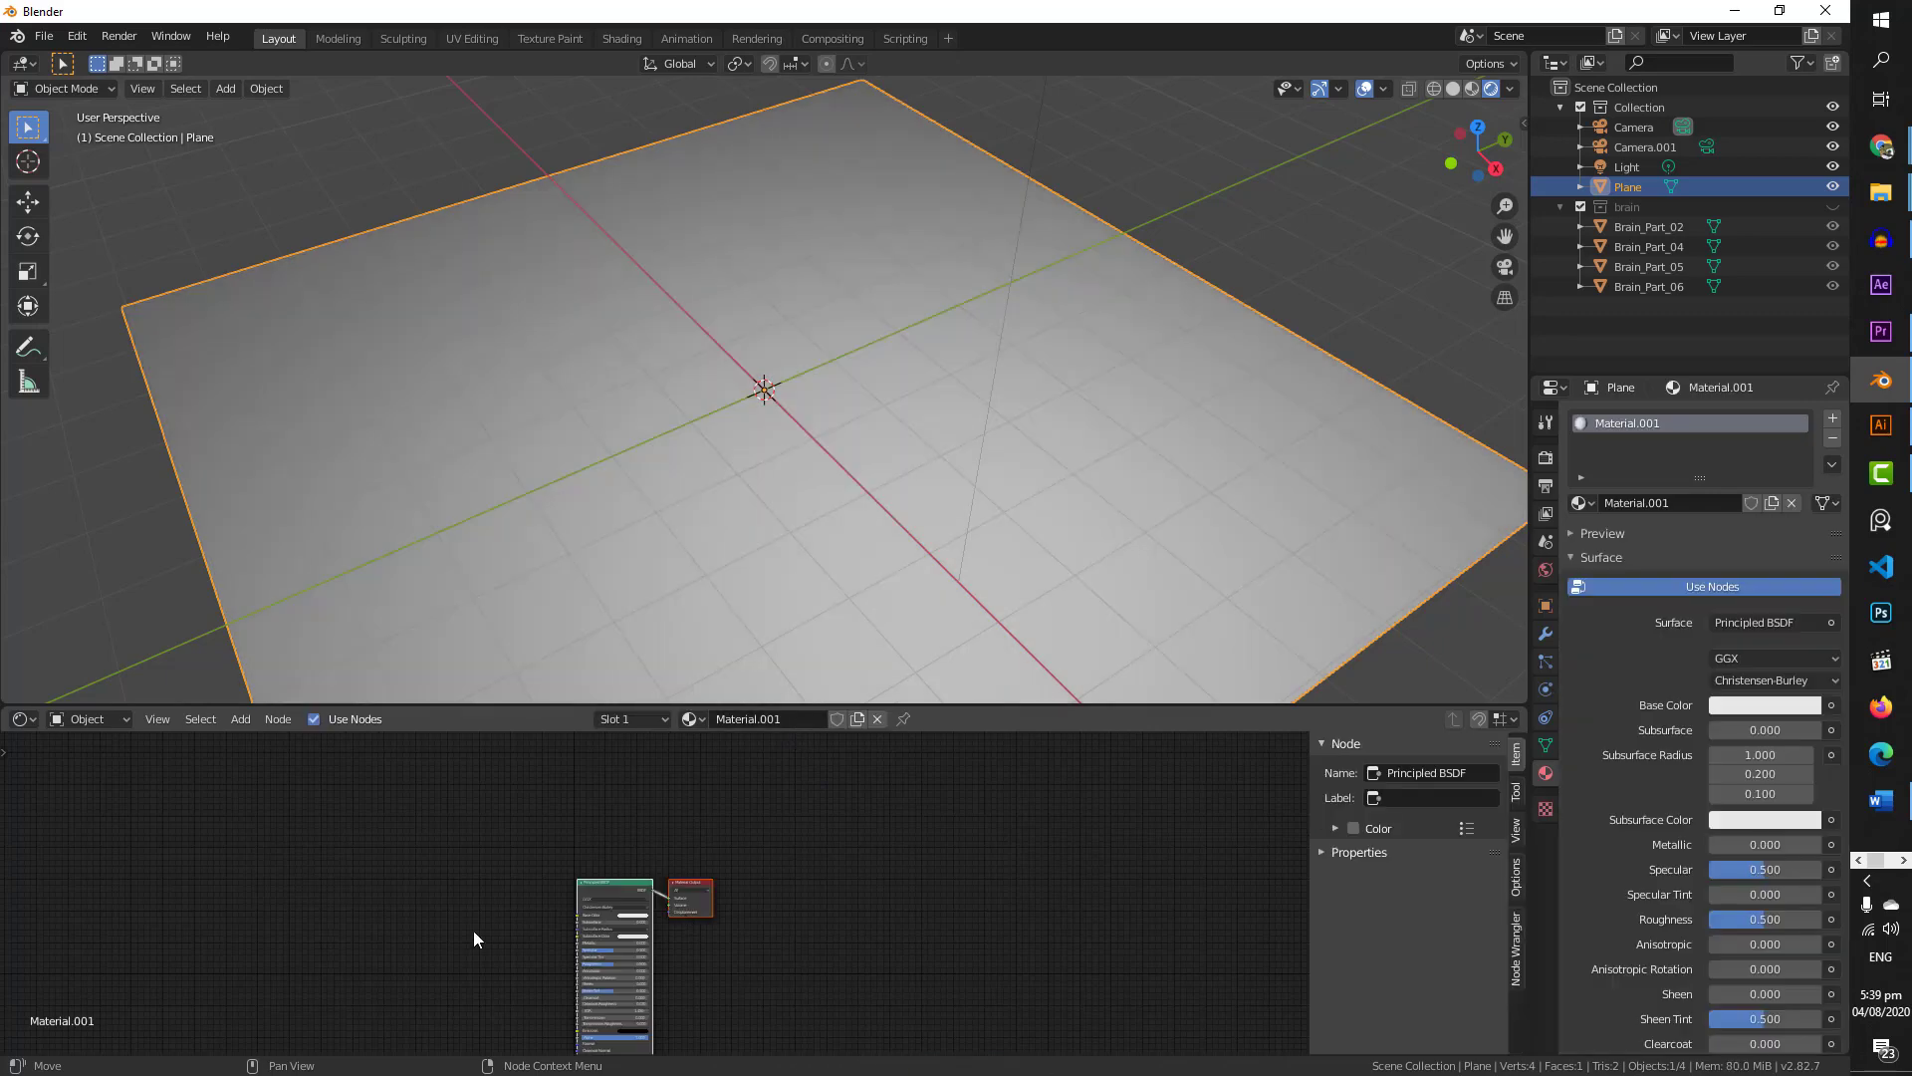
pyautogui.scroll(4, 519, 926)
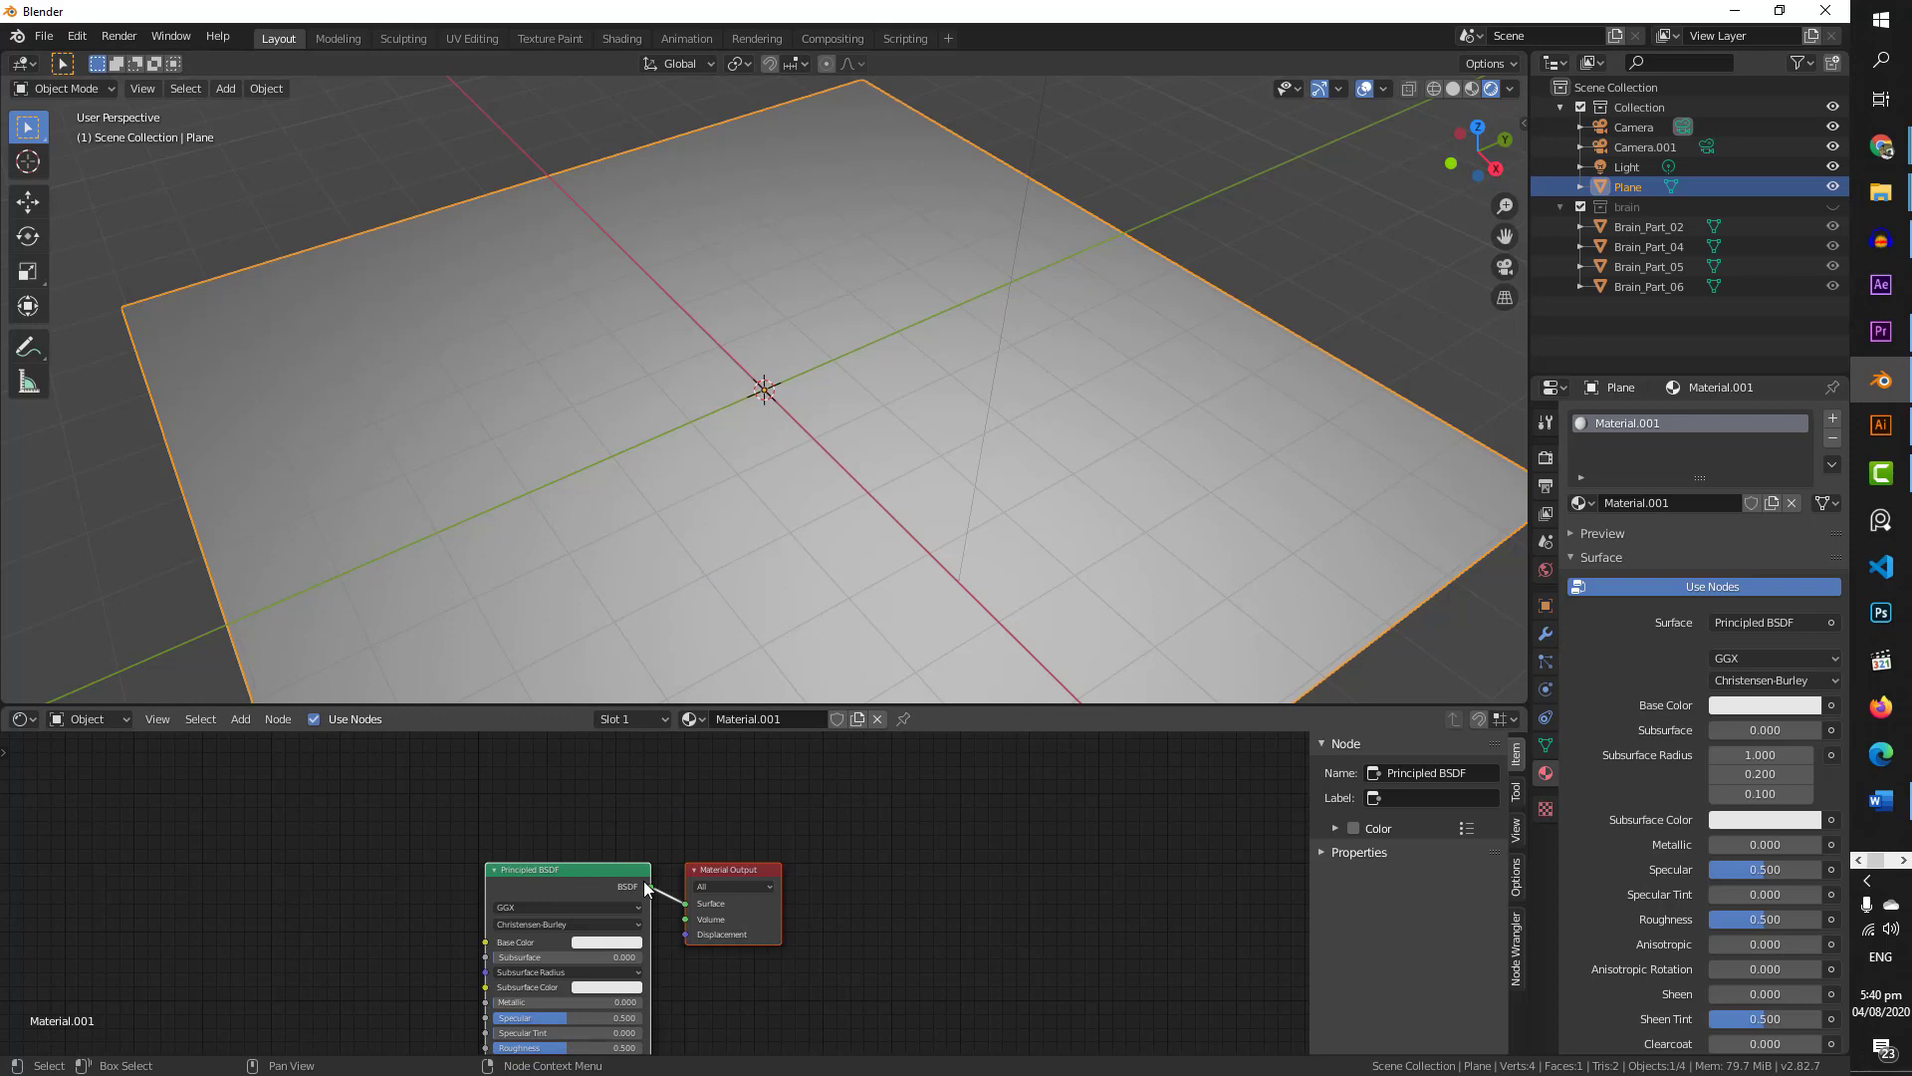
pyautogui.scroll(-2, 646, 886)
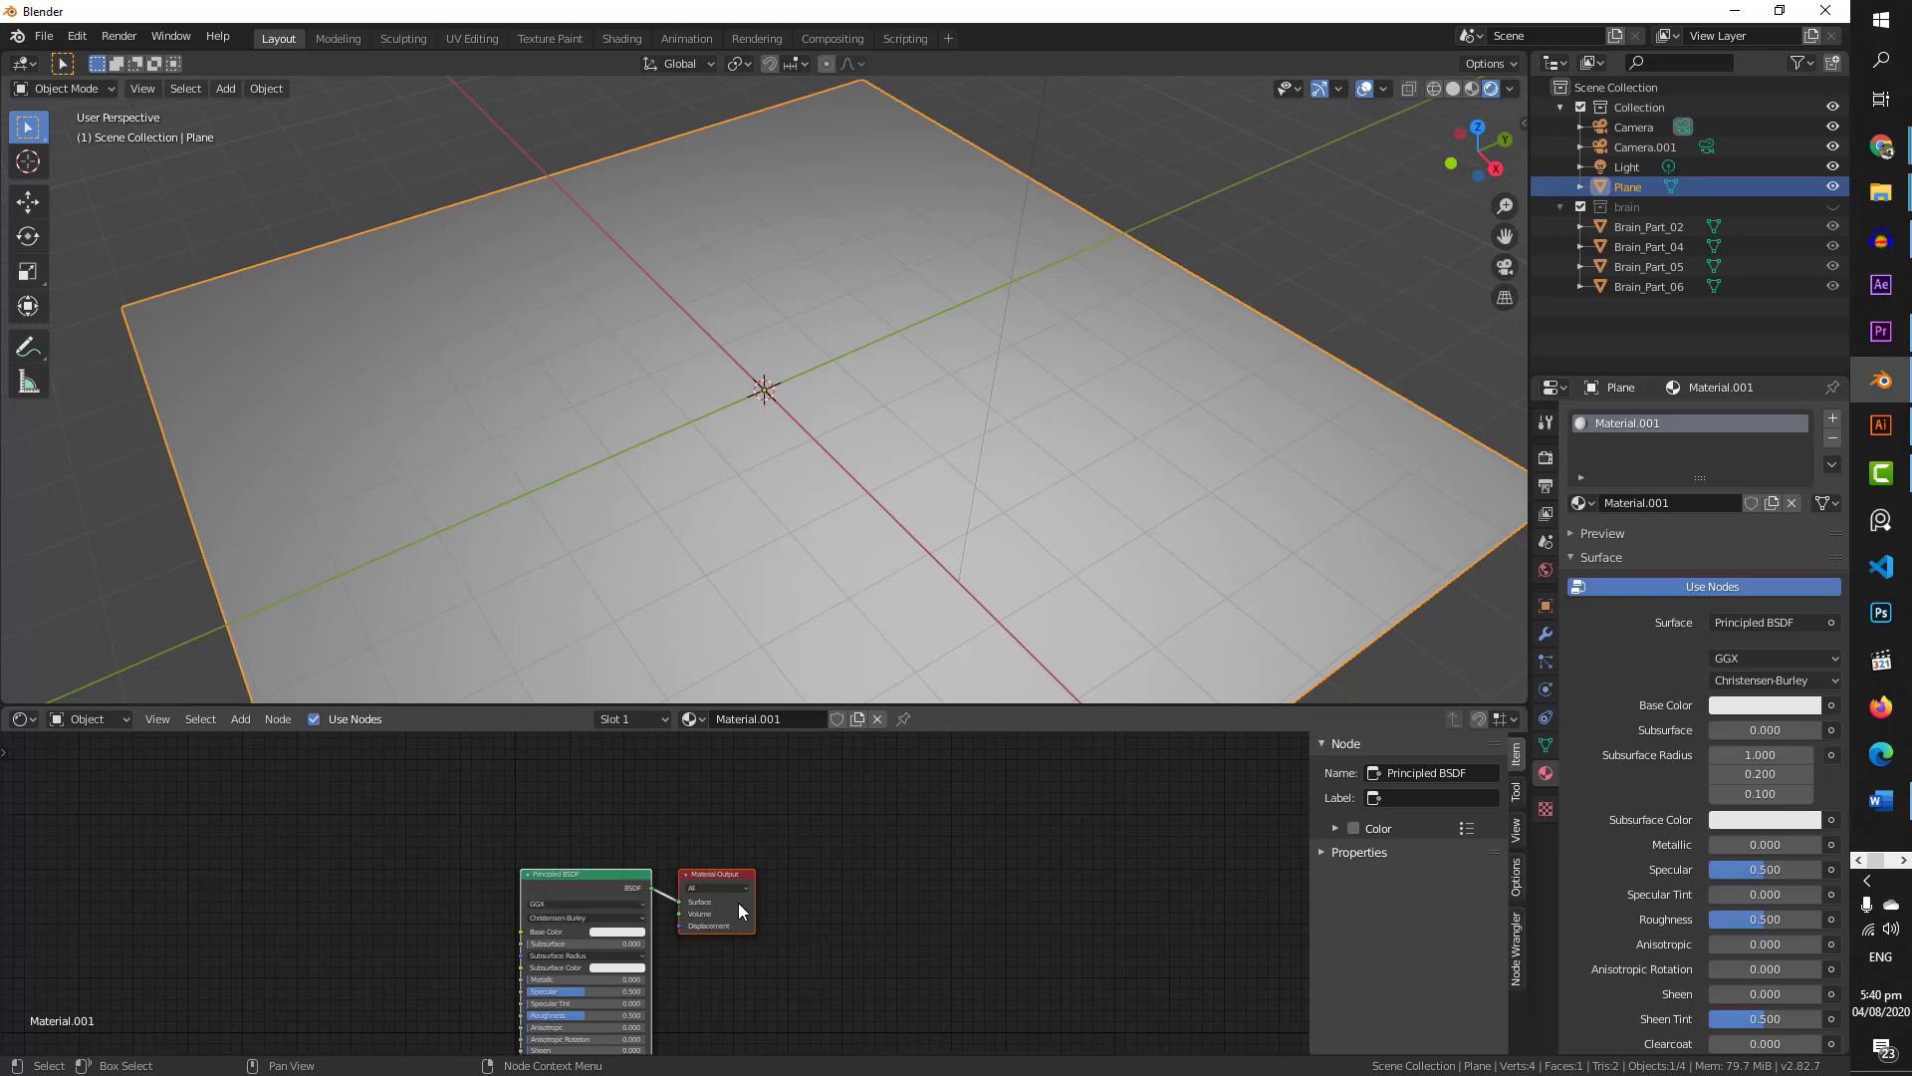
pyautogui.keyDown('shift'); pyautogui.moveTo(356, 921); pyautogui.dragTo(717, 854, button='middle'); pyautogui.keyUp('shift')
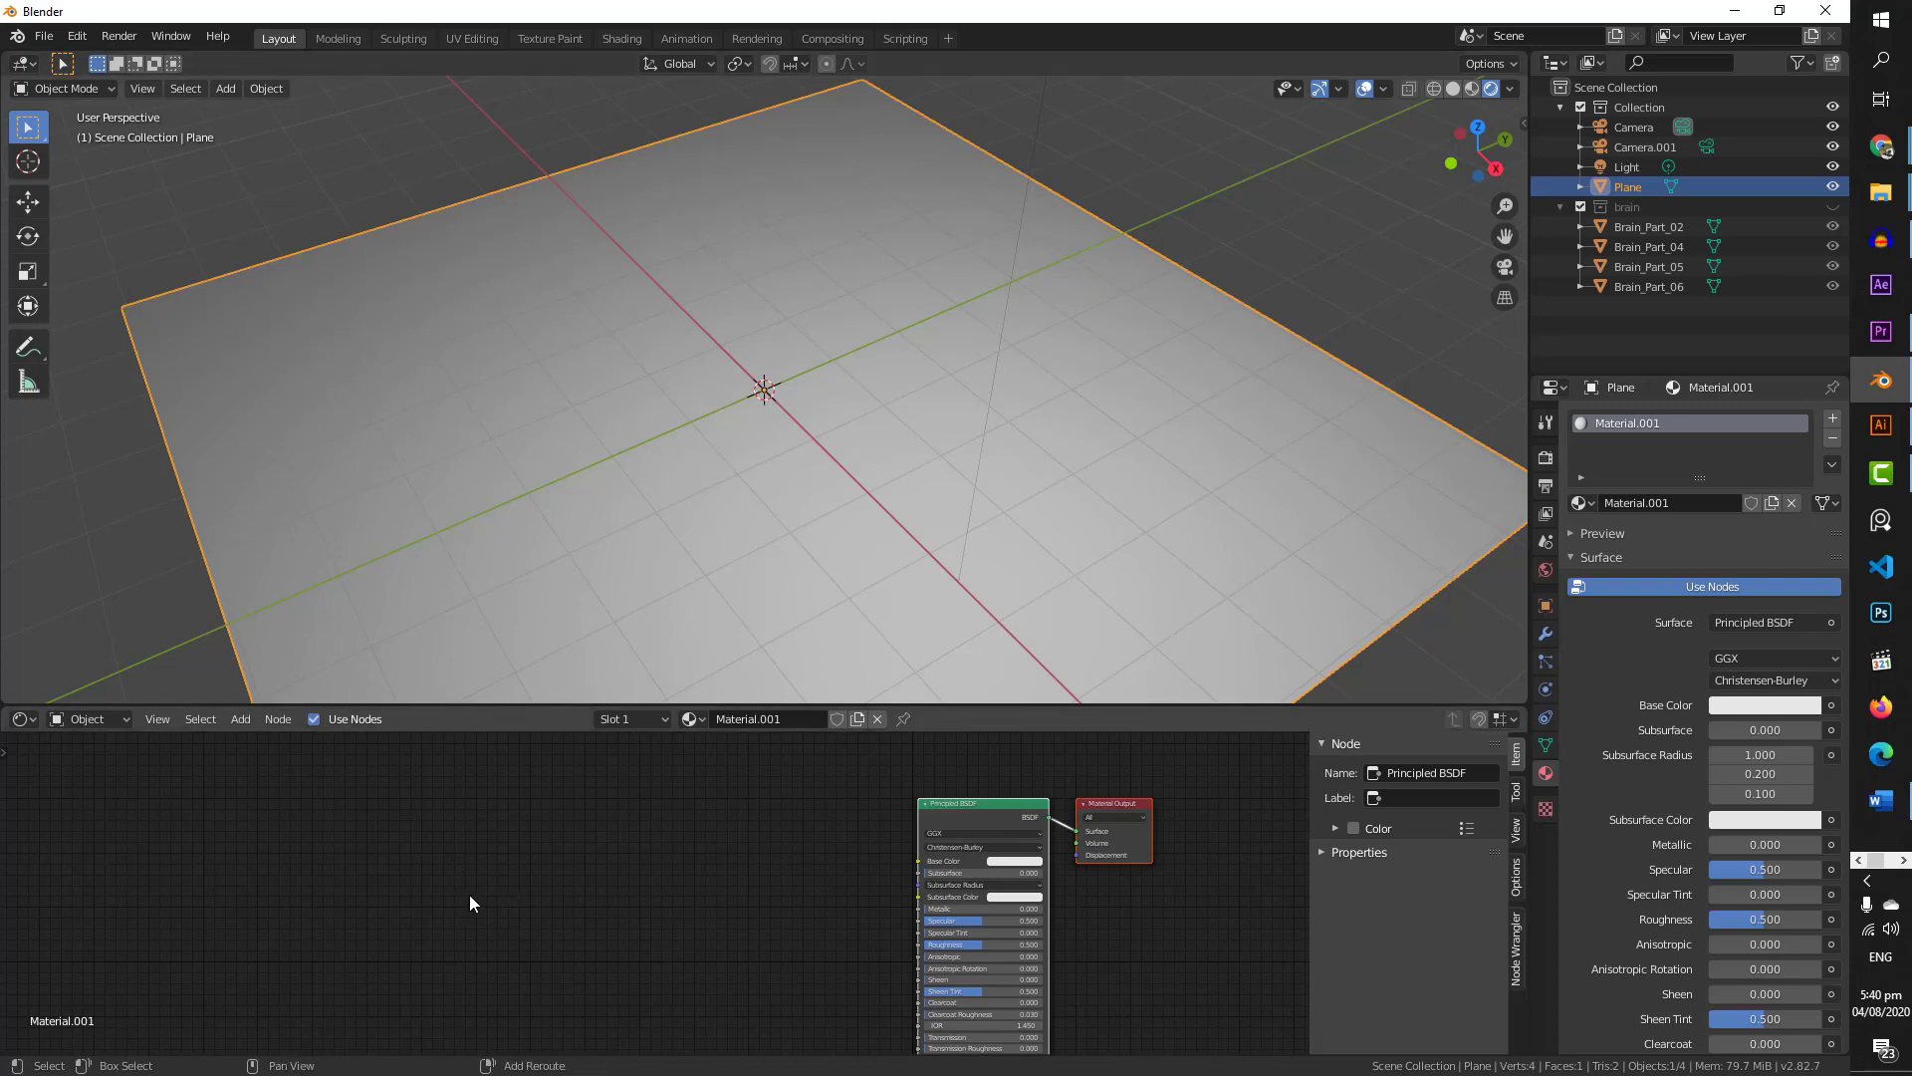
# - Add a Voronoi Texture node to the plane's material, placed left of the Principled BSDF
pyautogui.hotkey('shift', 'a')
pyautogui.moveTo(469, 894)
pyautogui.moveTo(450, 986)
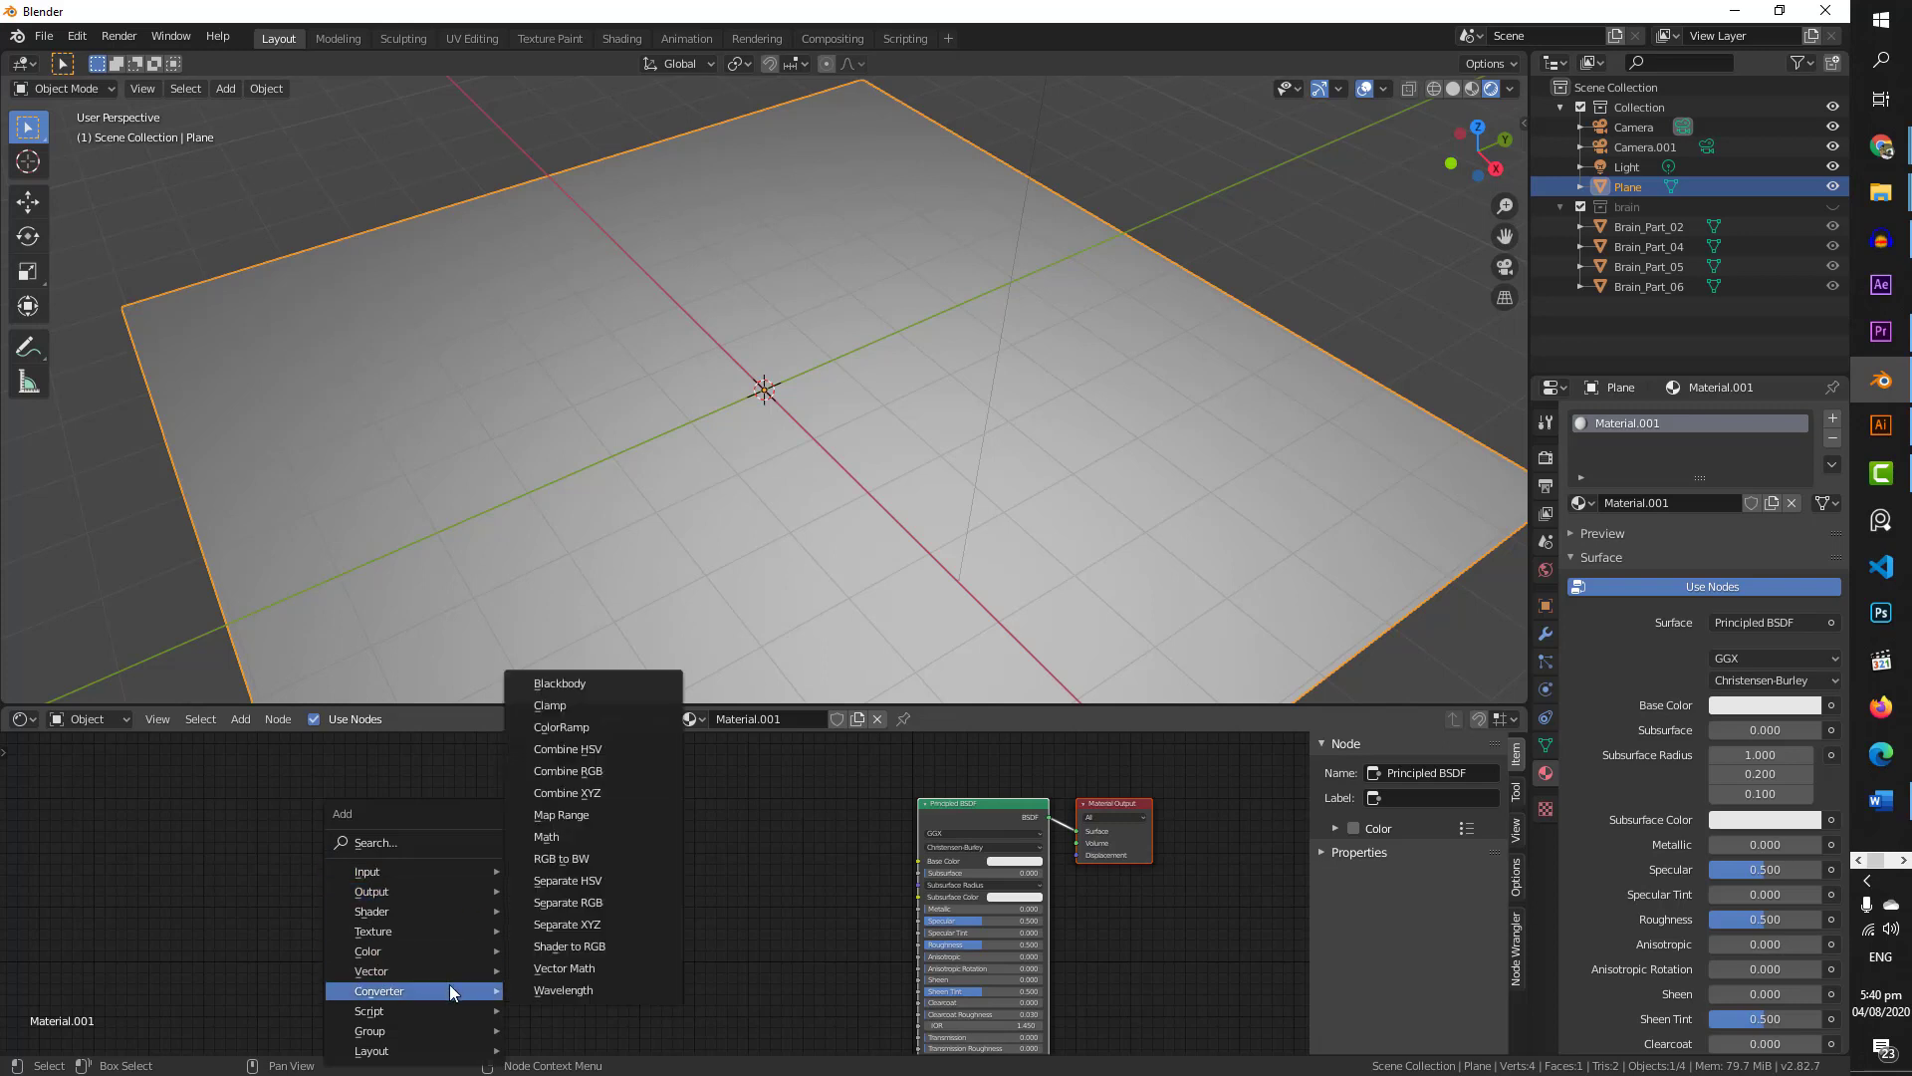
pyautogui.moveTo(470, 954)
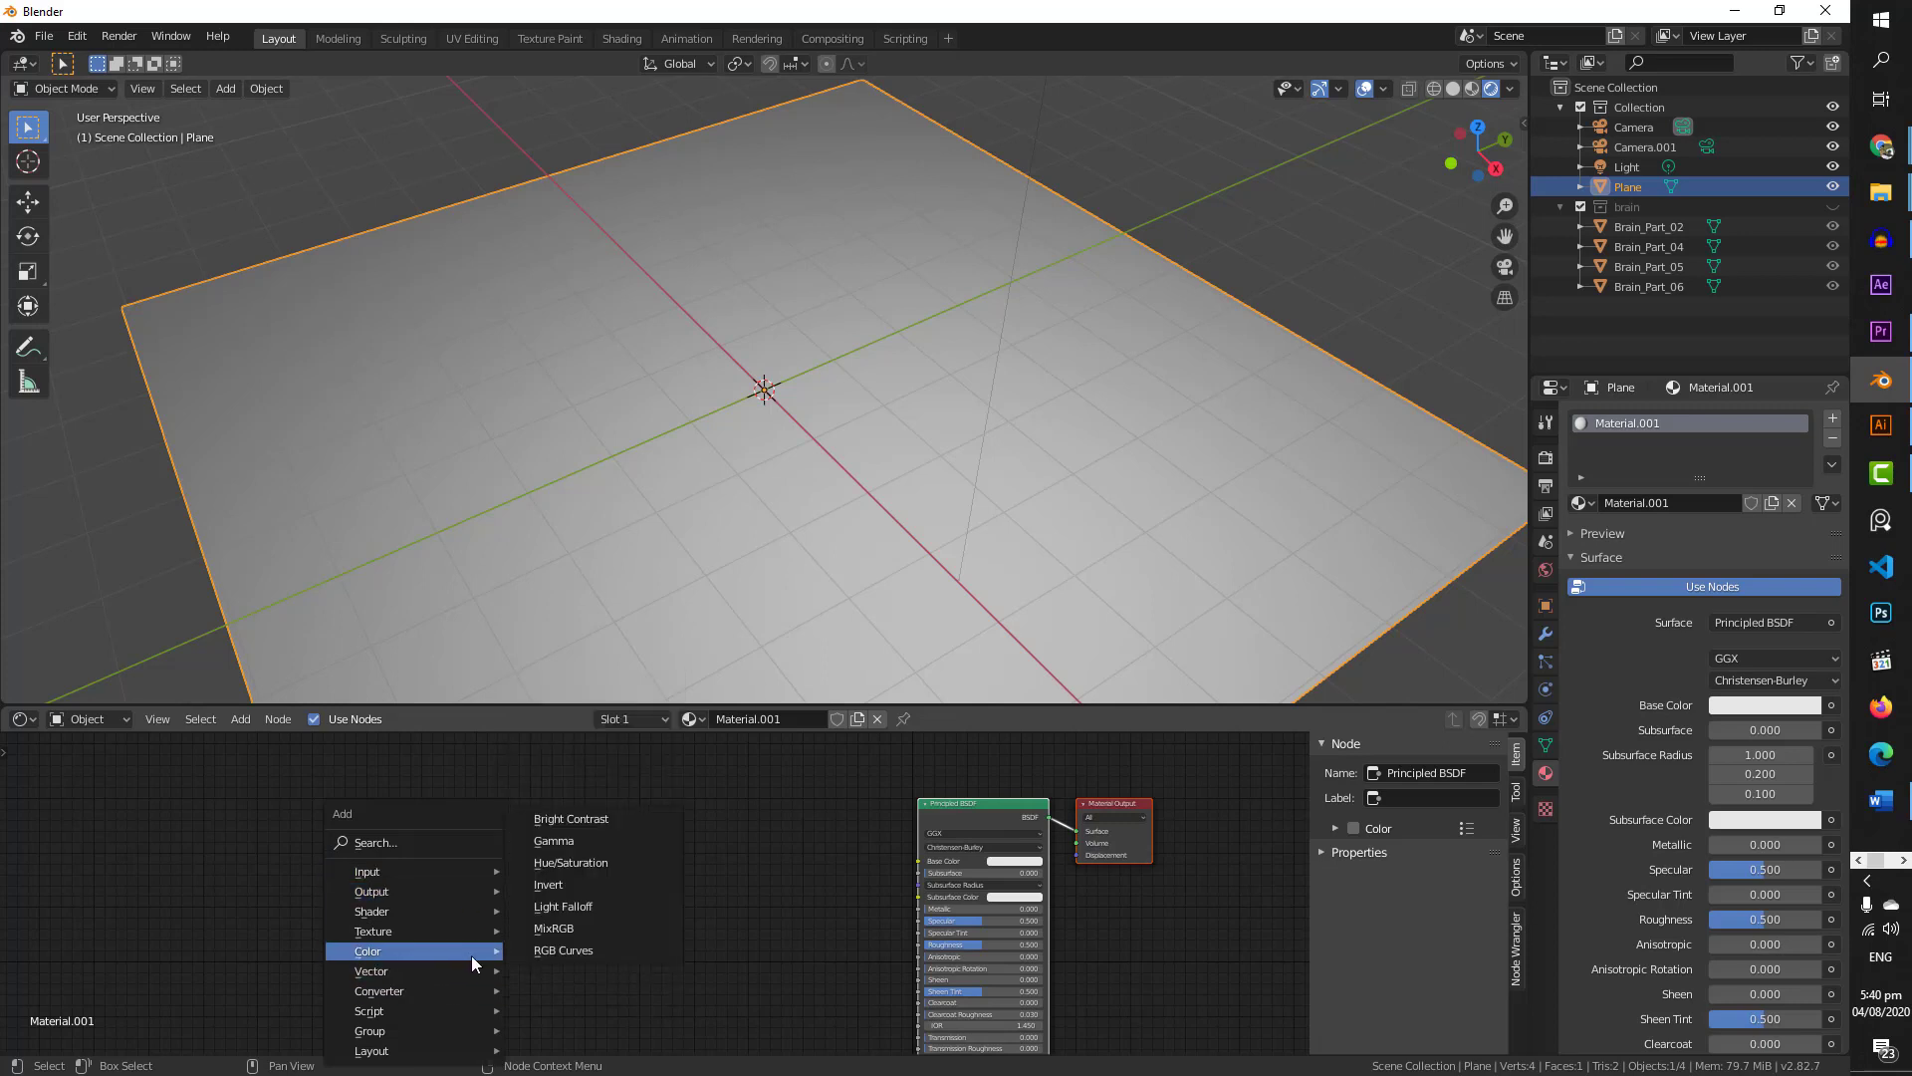
pyautogui.click(394, 847)
pyautogui.write('voro')
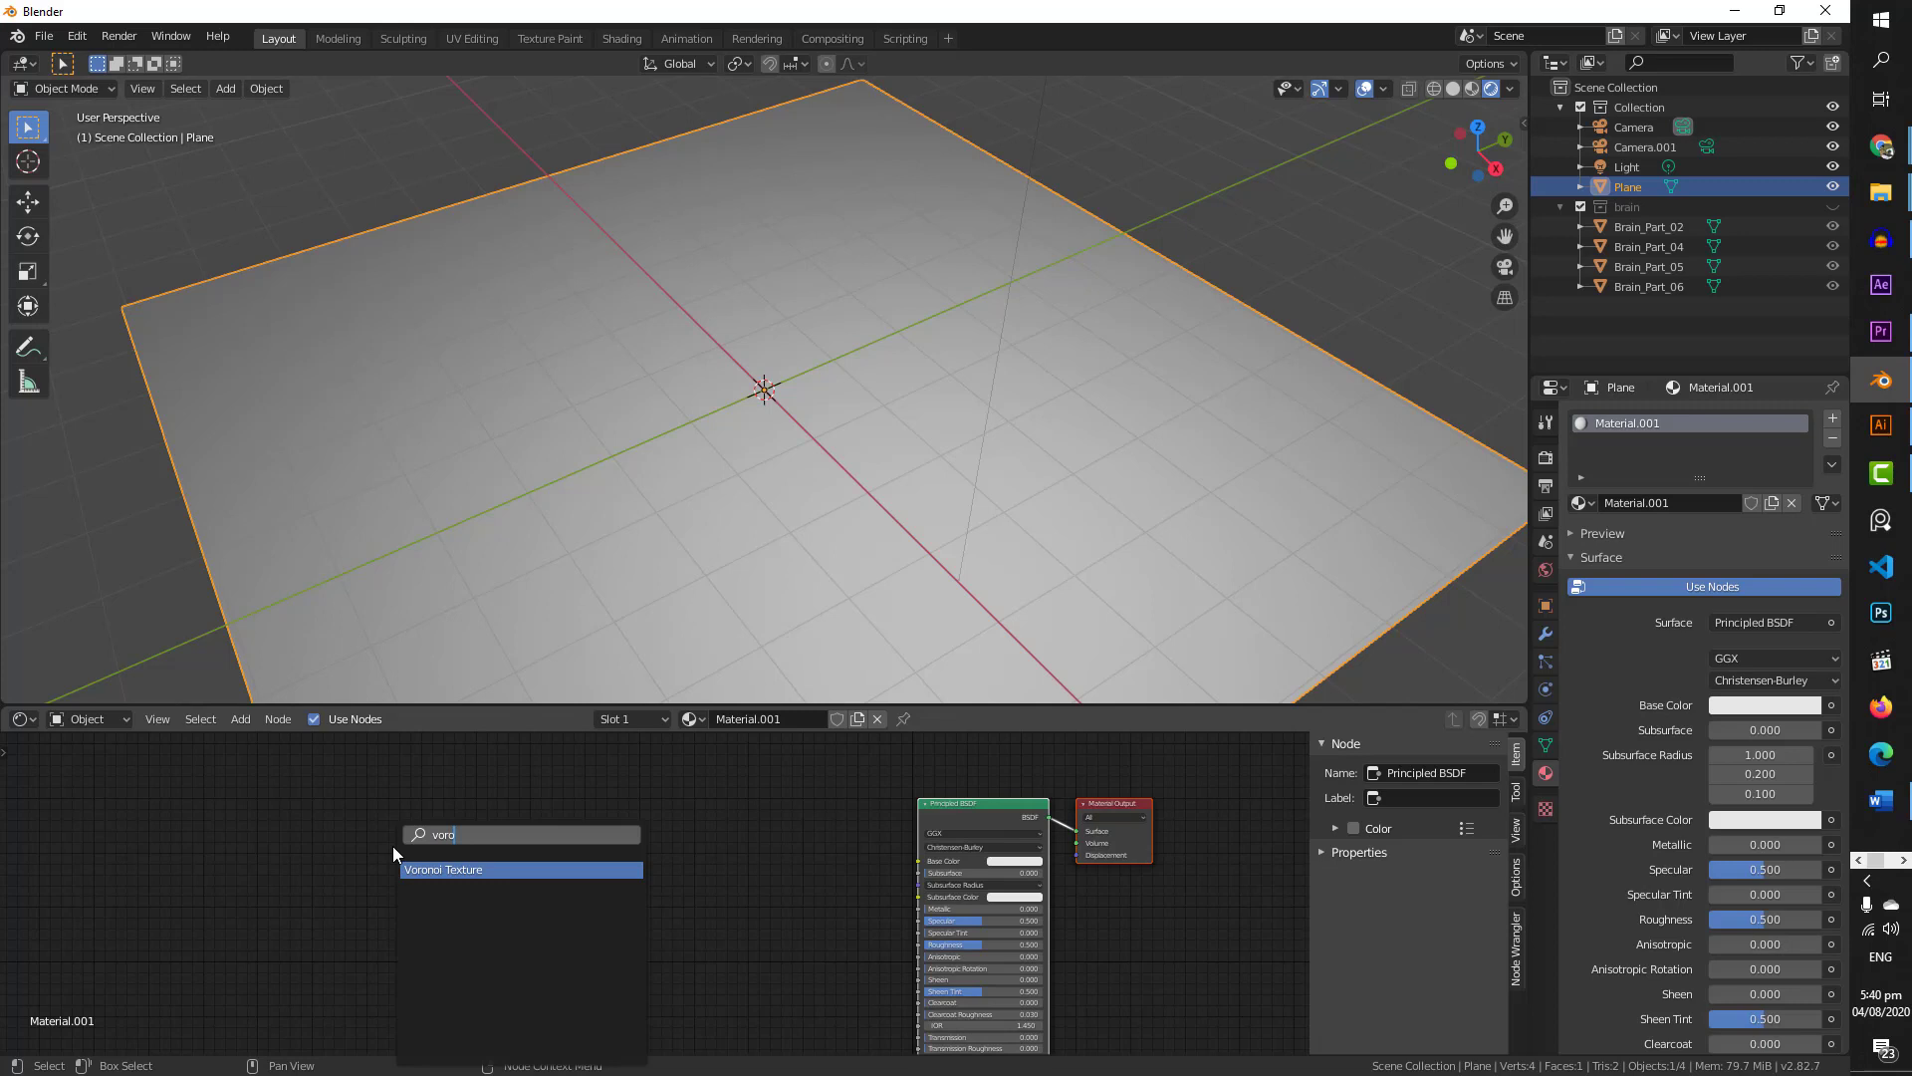
pyautogui.press('Return')
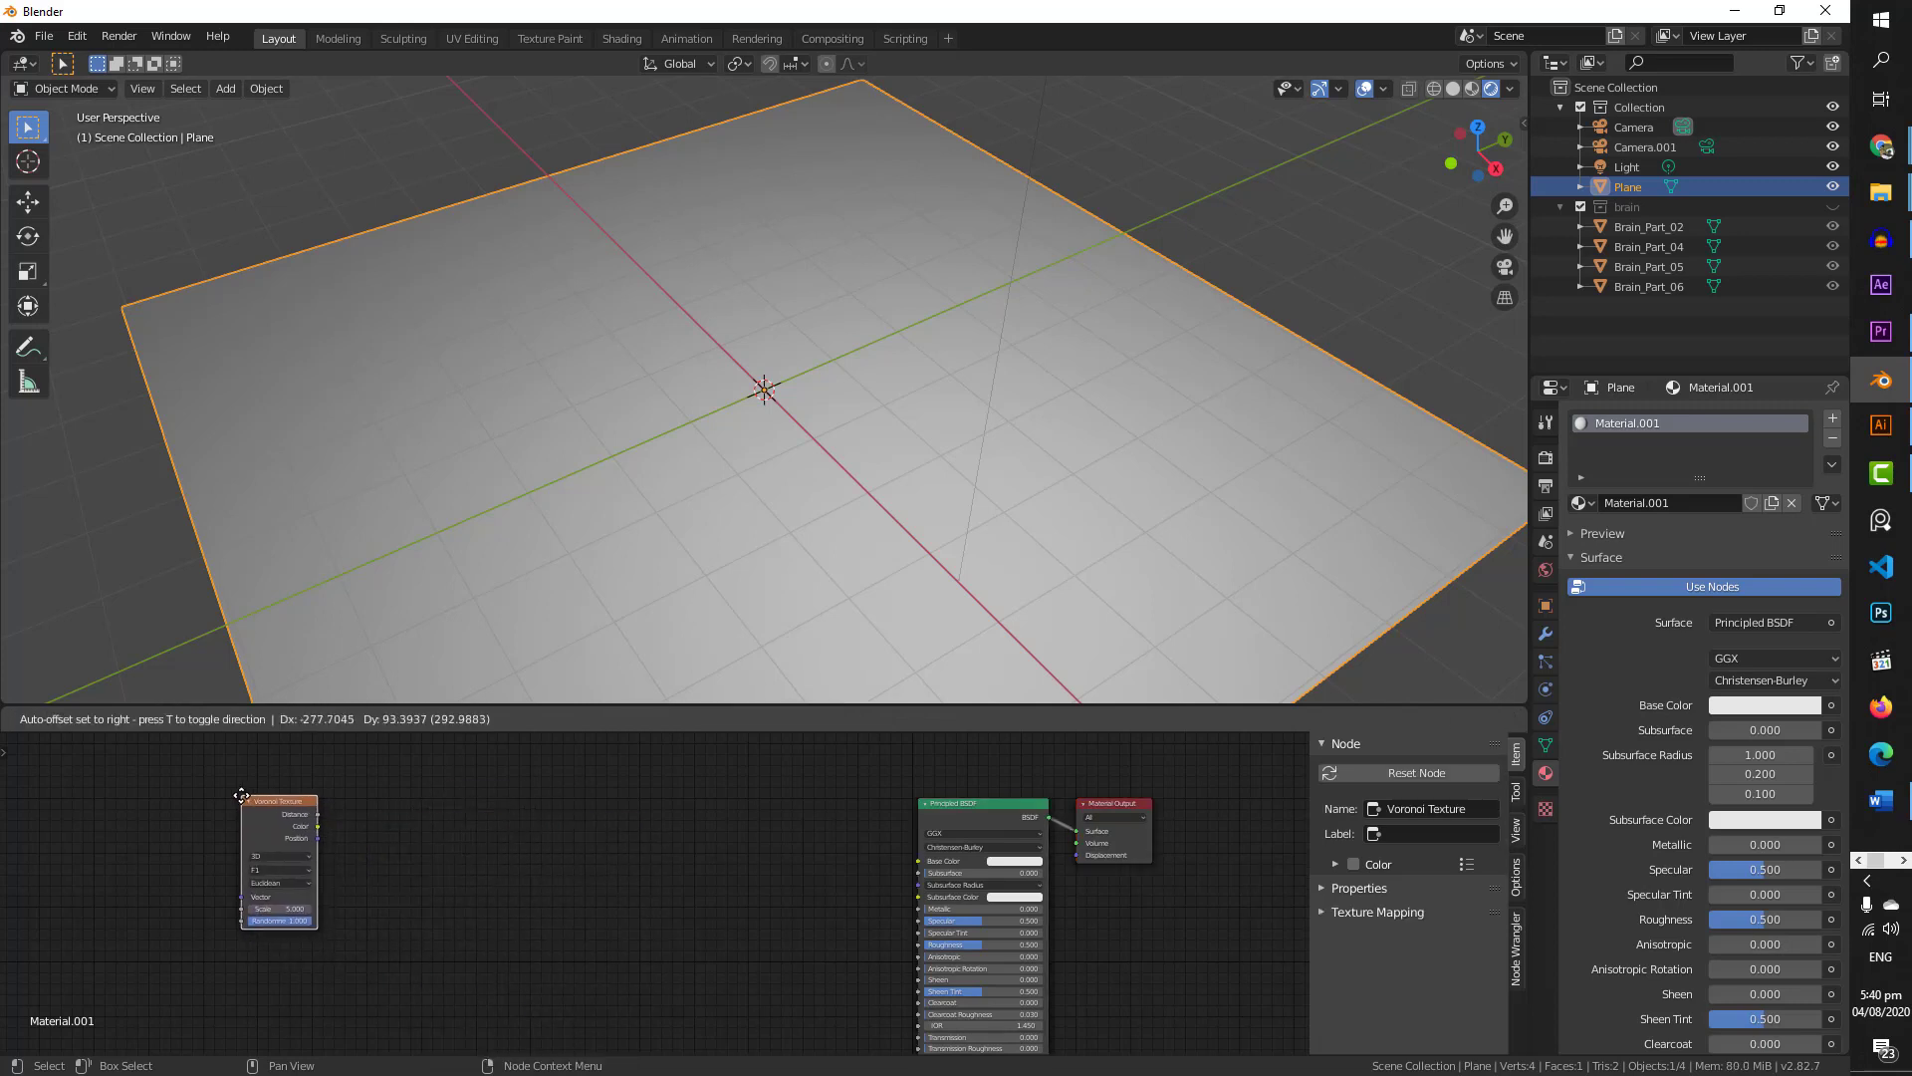
pyautogui.click(241, 795)
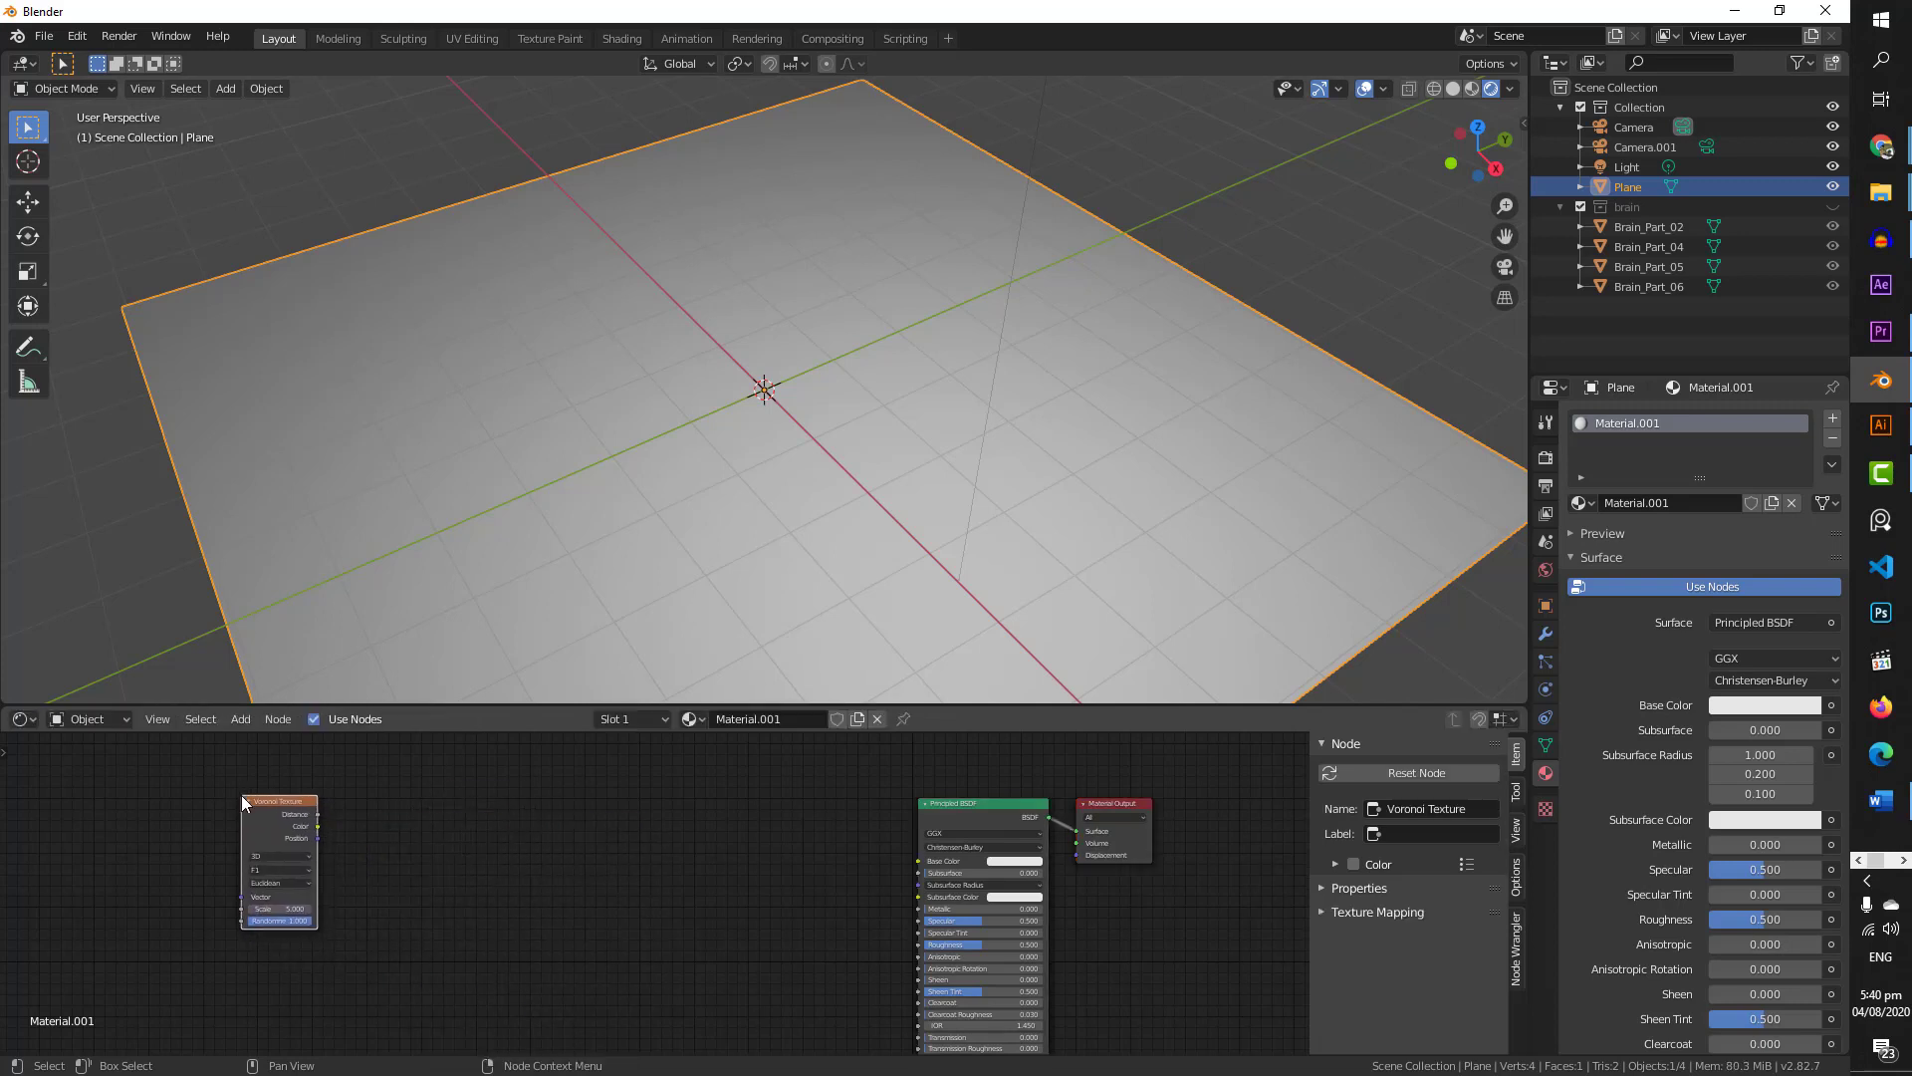
# - Add an Invert node and wire the Voronoi Distance output into its Fac input
pyautogui.hotkey('shift', 'a')
pyautogui.click(408, 839)
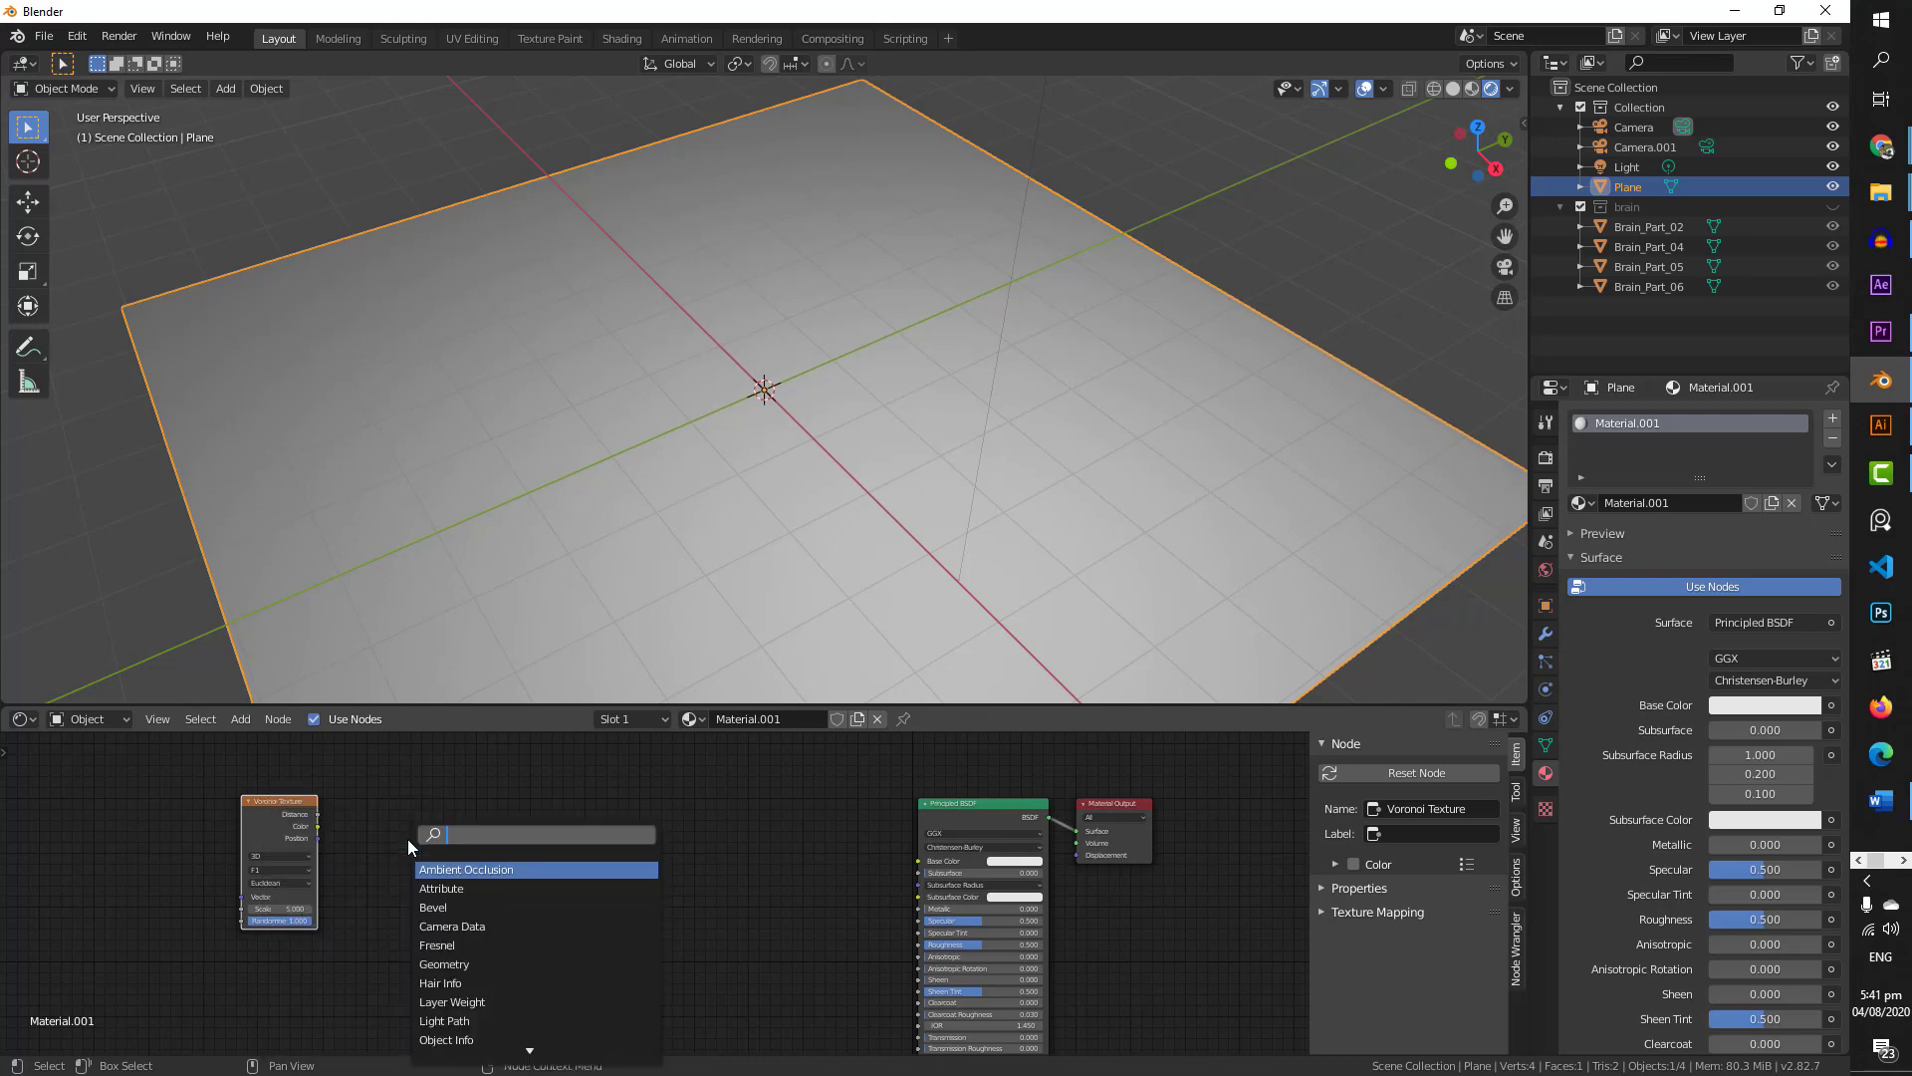
pyautogui.write('inver')
pyautogui.press('Return')
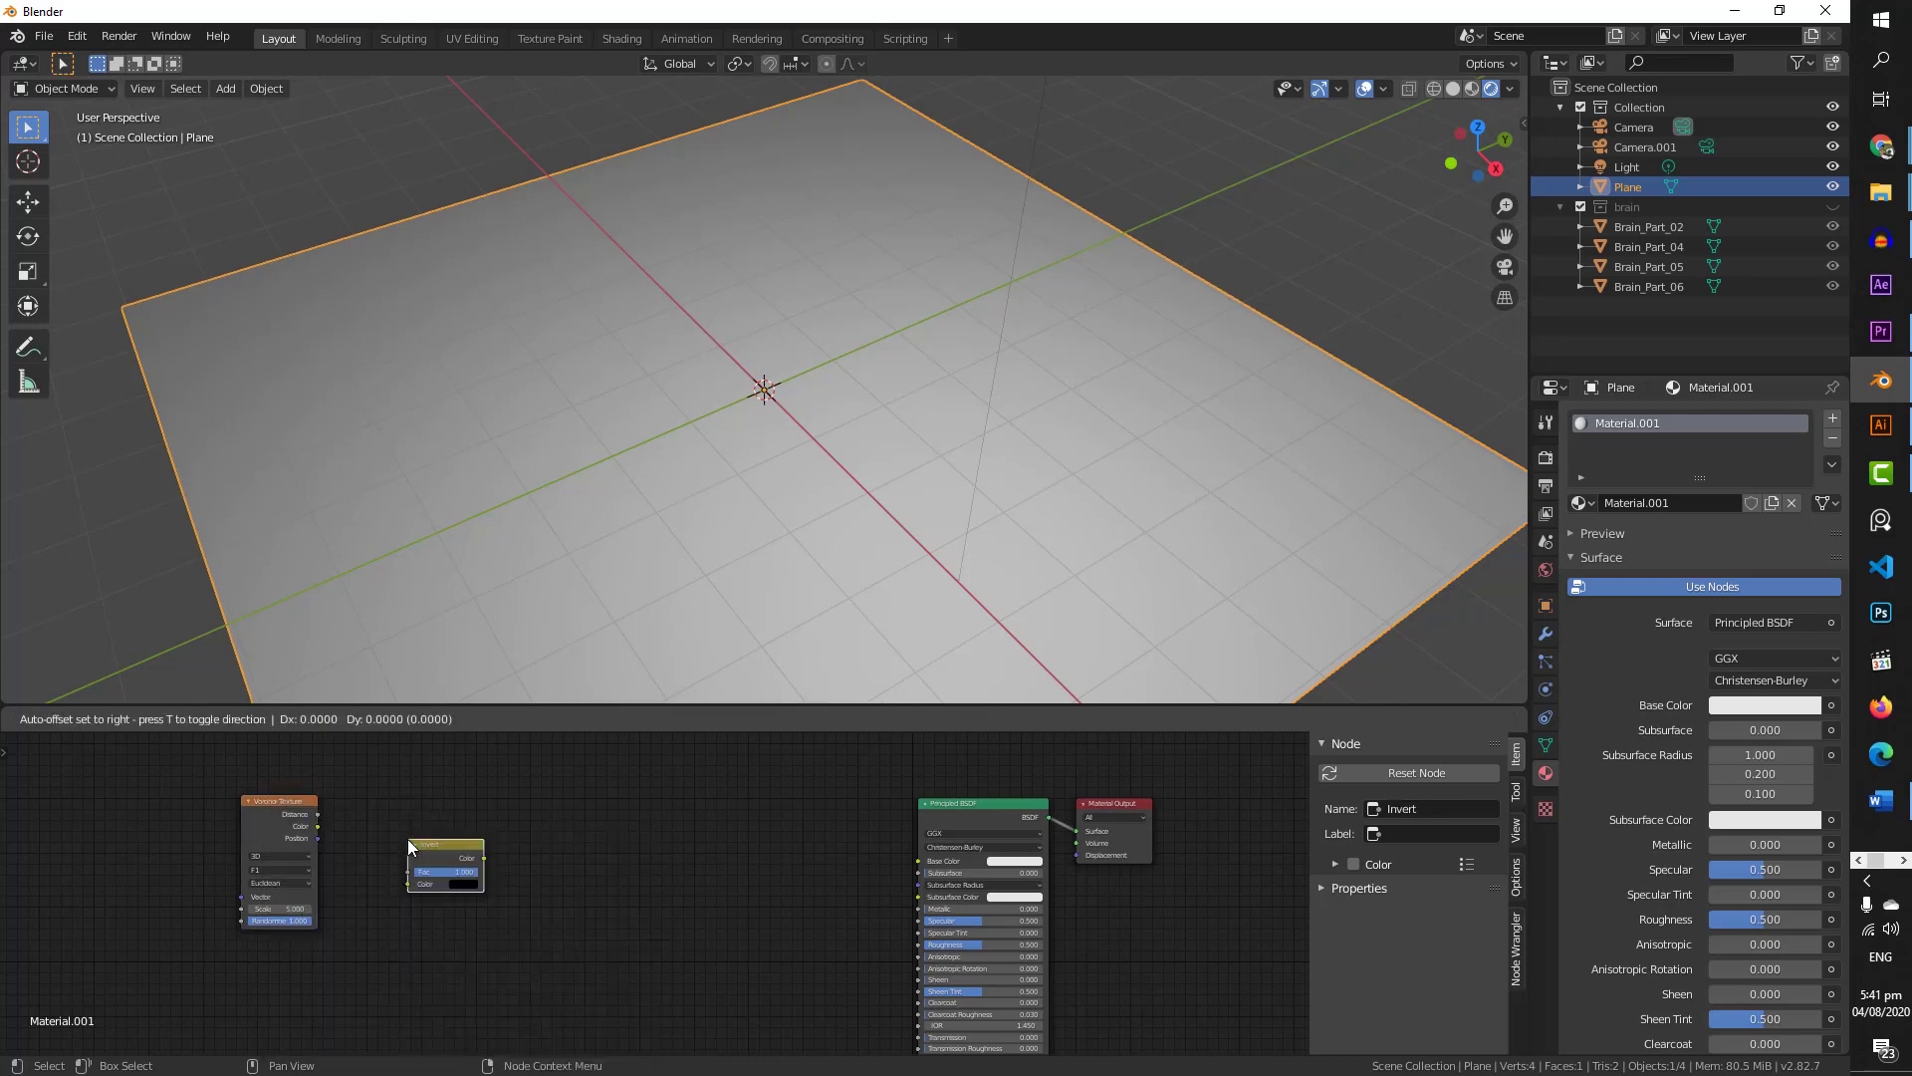
pyautogui.click(362, 804)
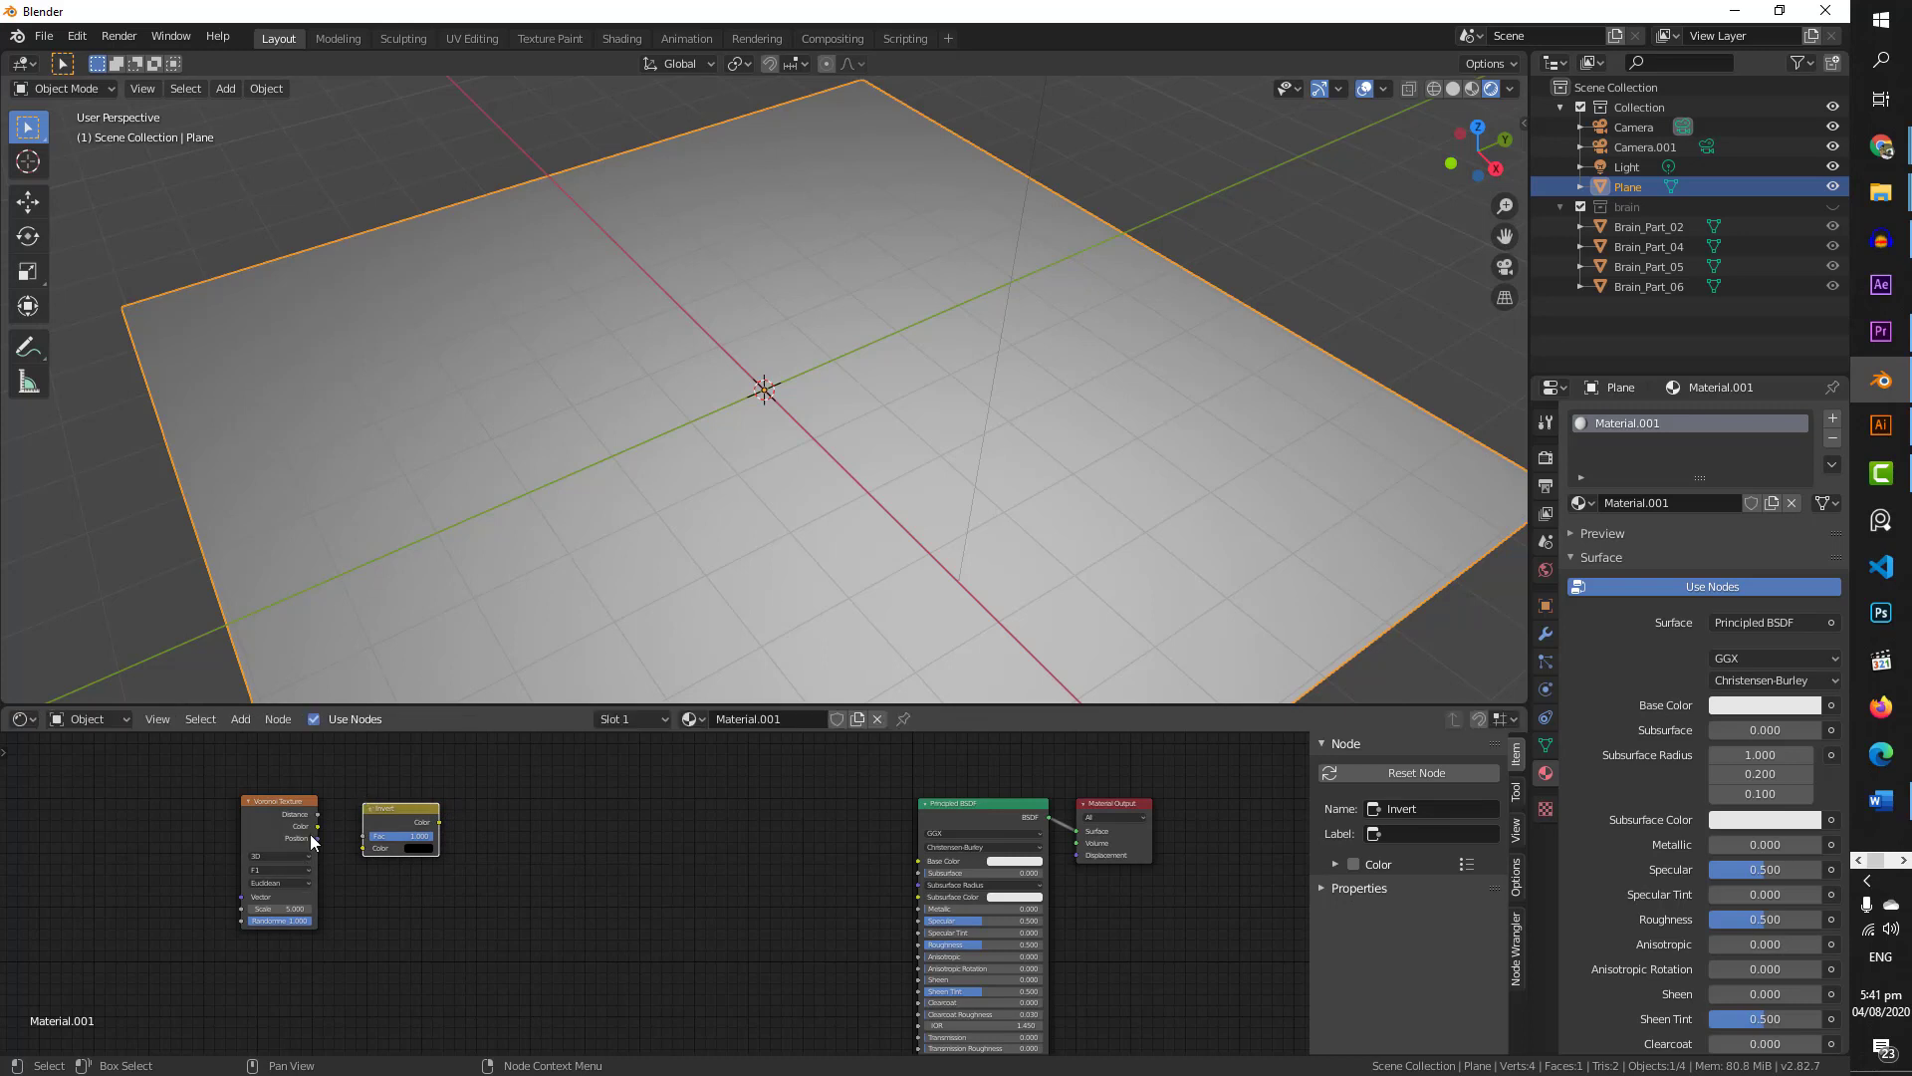
pyautogui.click(315, 815)
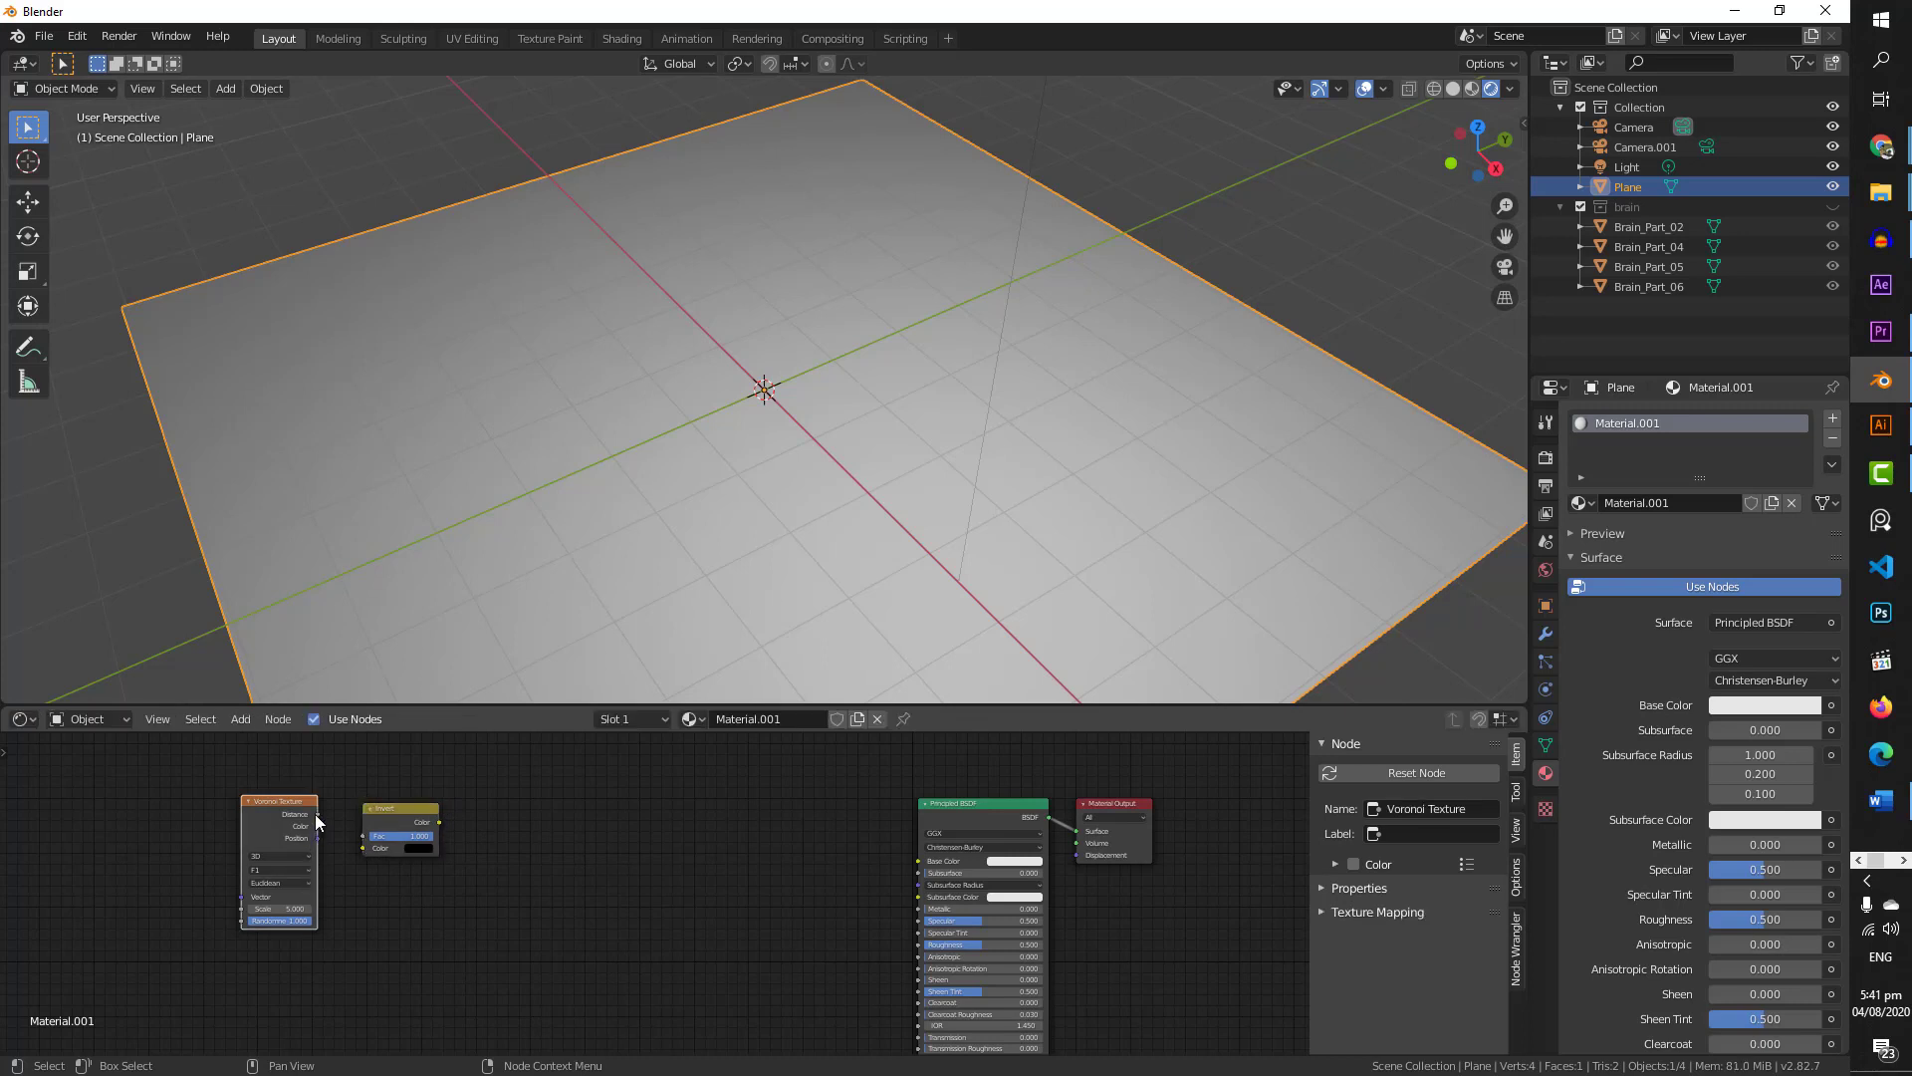
pyautogui.scroll(4, 313, 827)
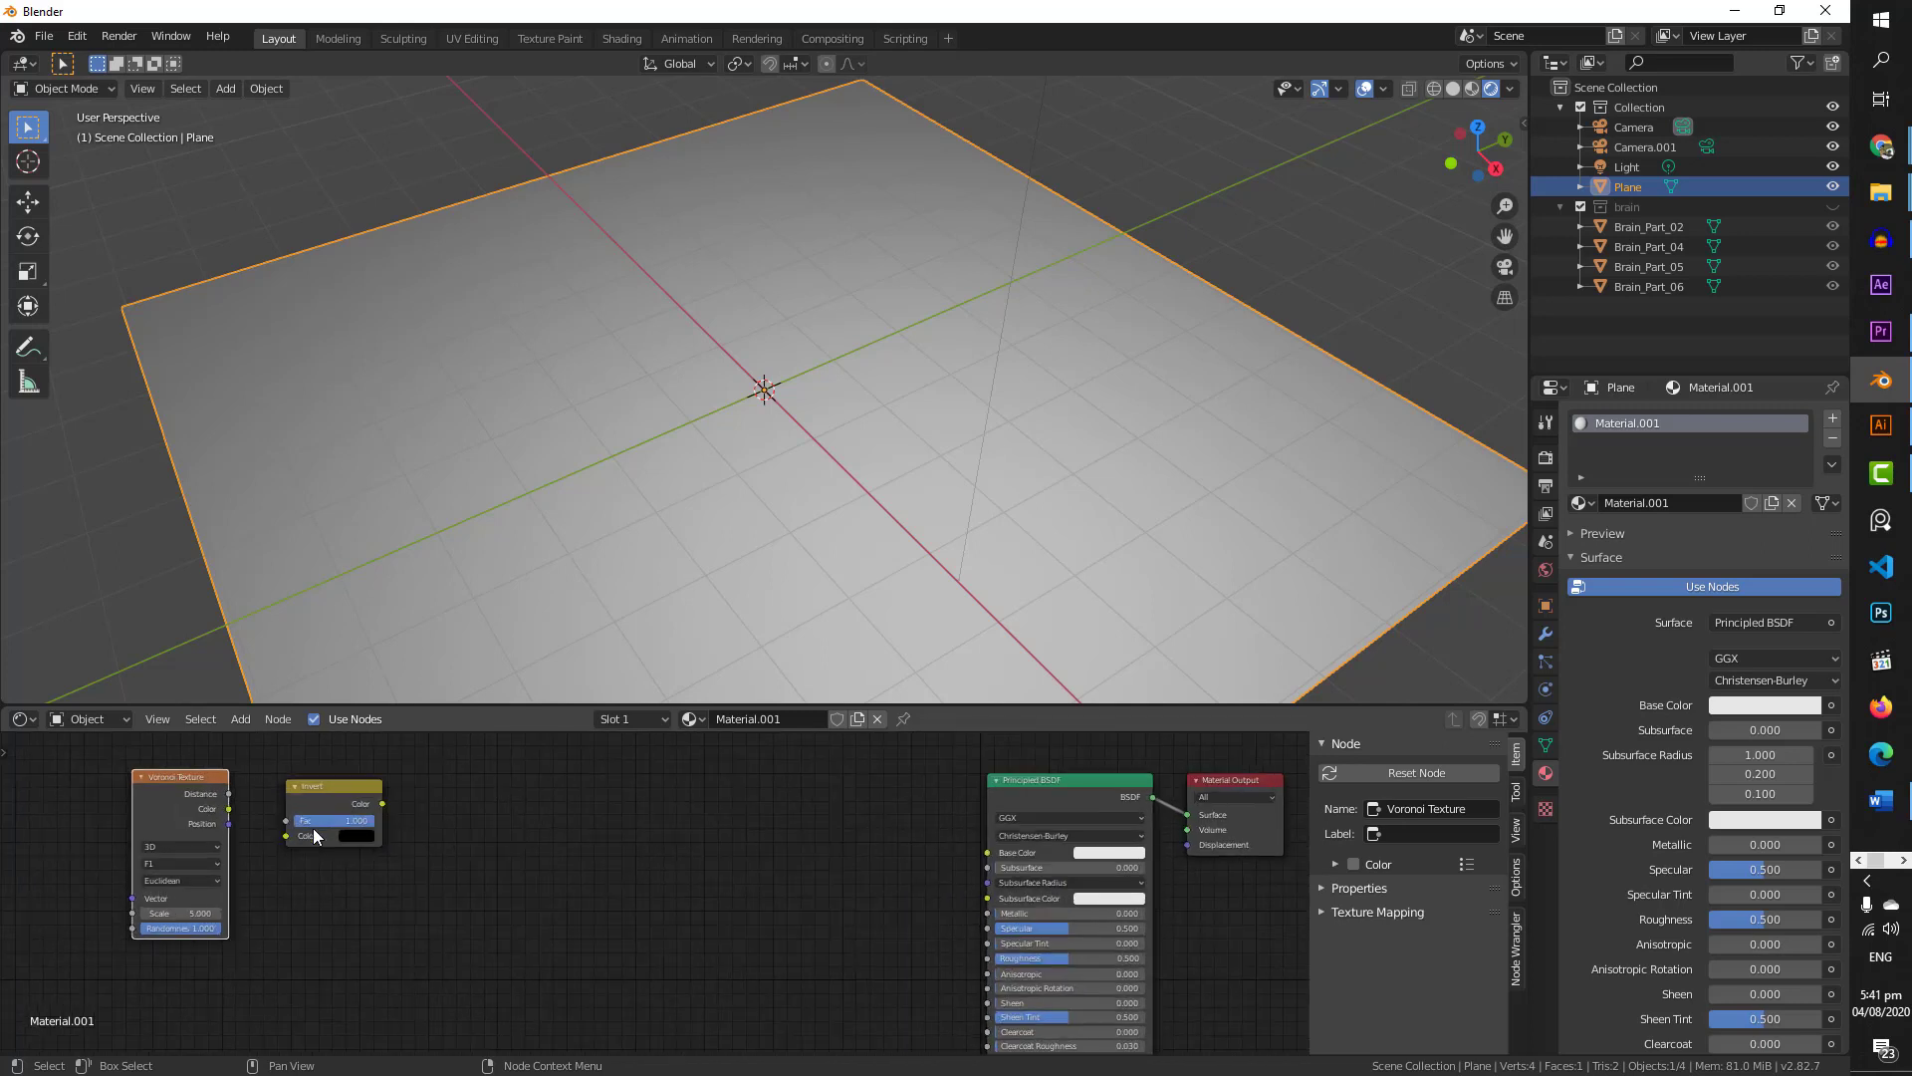
pyautogui.keyDown('shift'); pyautogui.moveTo(225, 868); pyautogui.dragTo(522, 922, button='middle'); pyautogui.keyUp('shift')
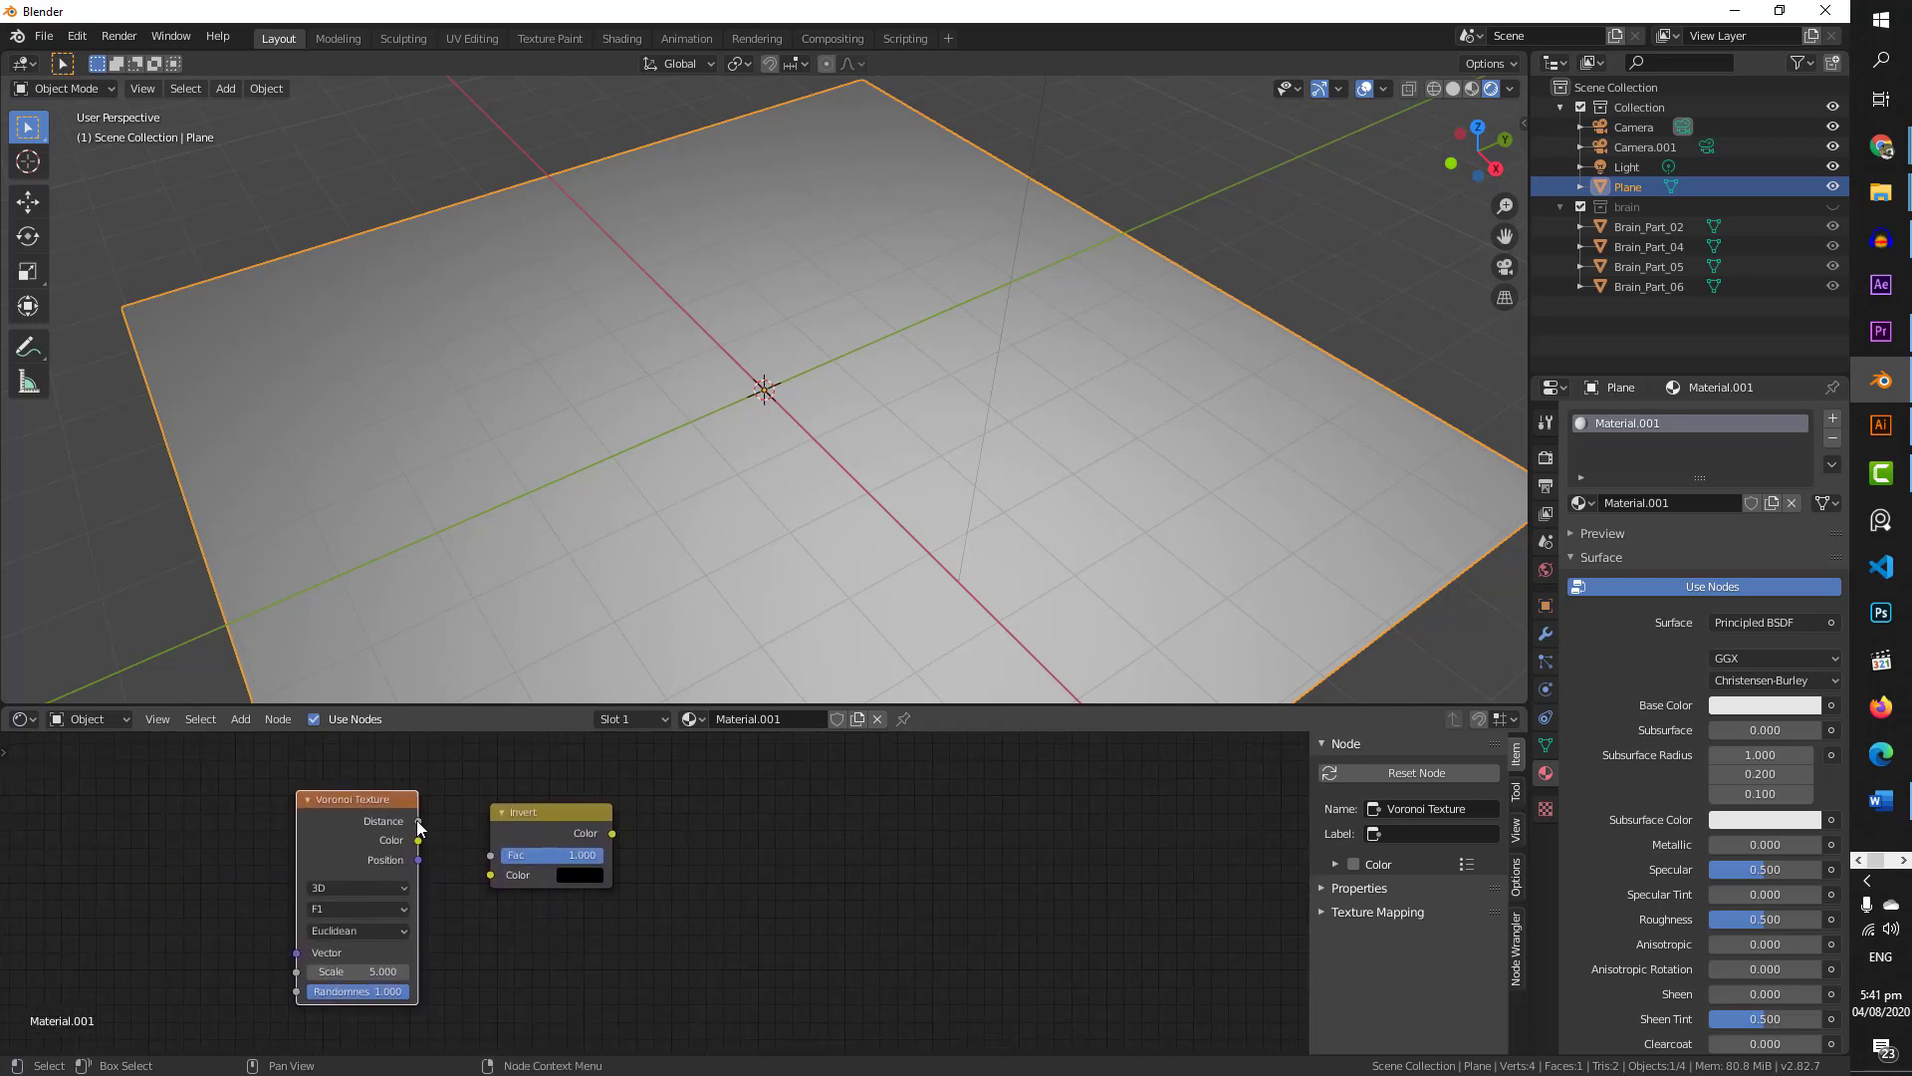
pyautogui.moveTo(420, 822); pyautogui.dragTo(493, 876)
pyautogui.scroll(-2, 523, 938)
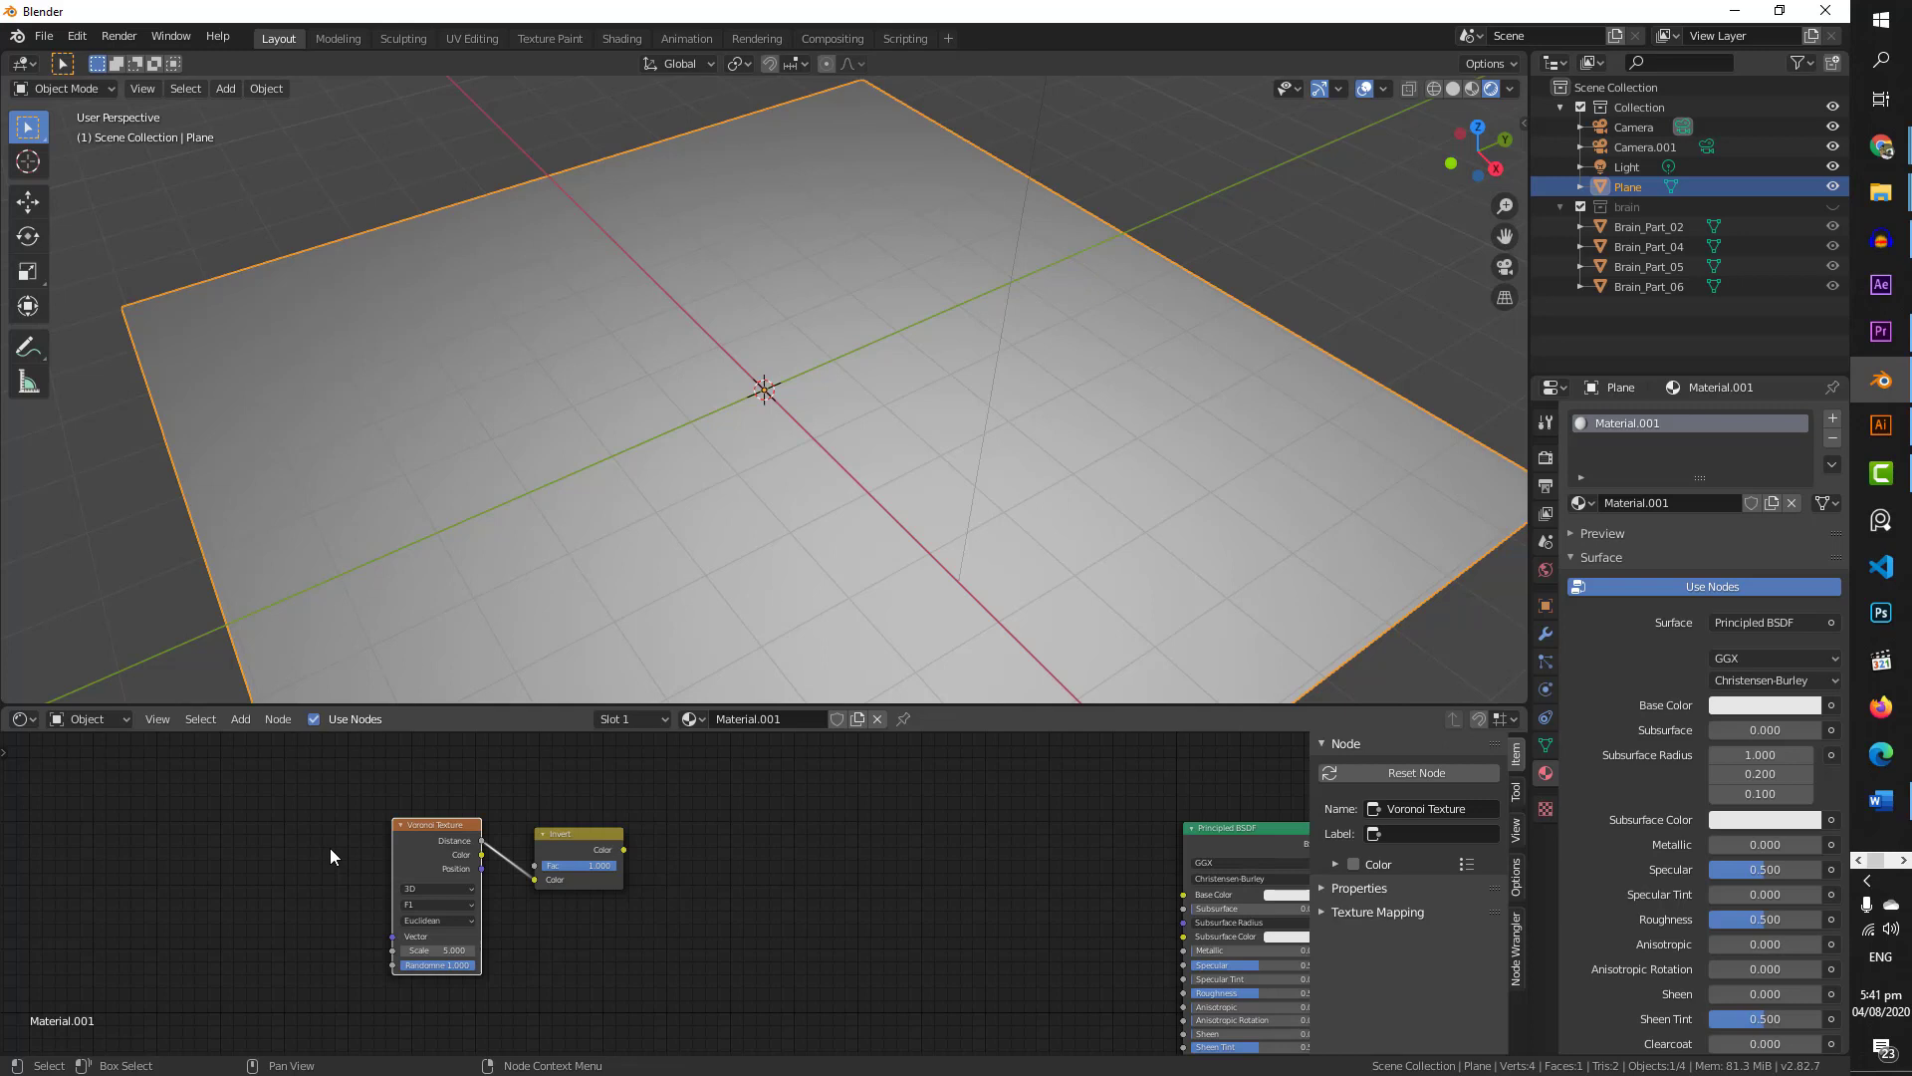
pyautogui.click(77, 36)
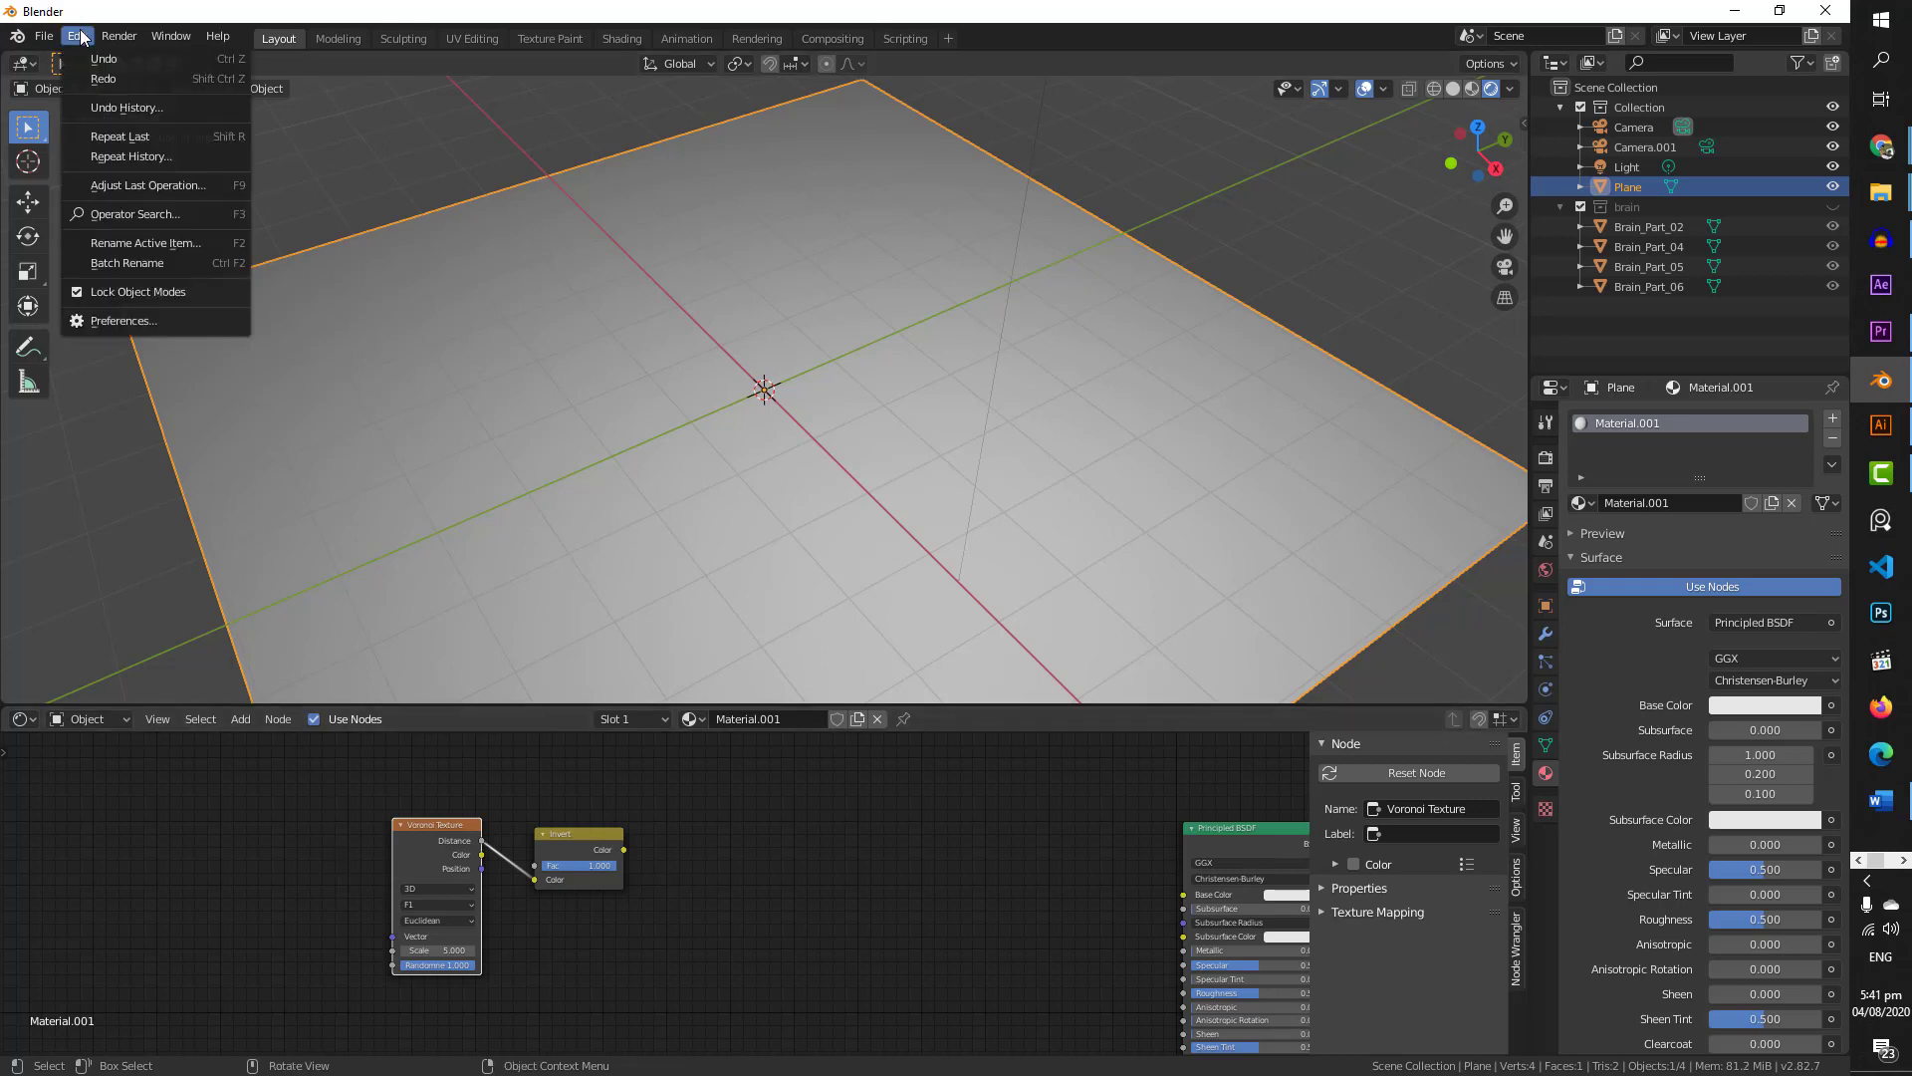
pyautogui.click(143, 319)
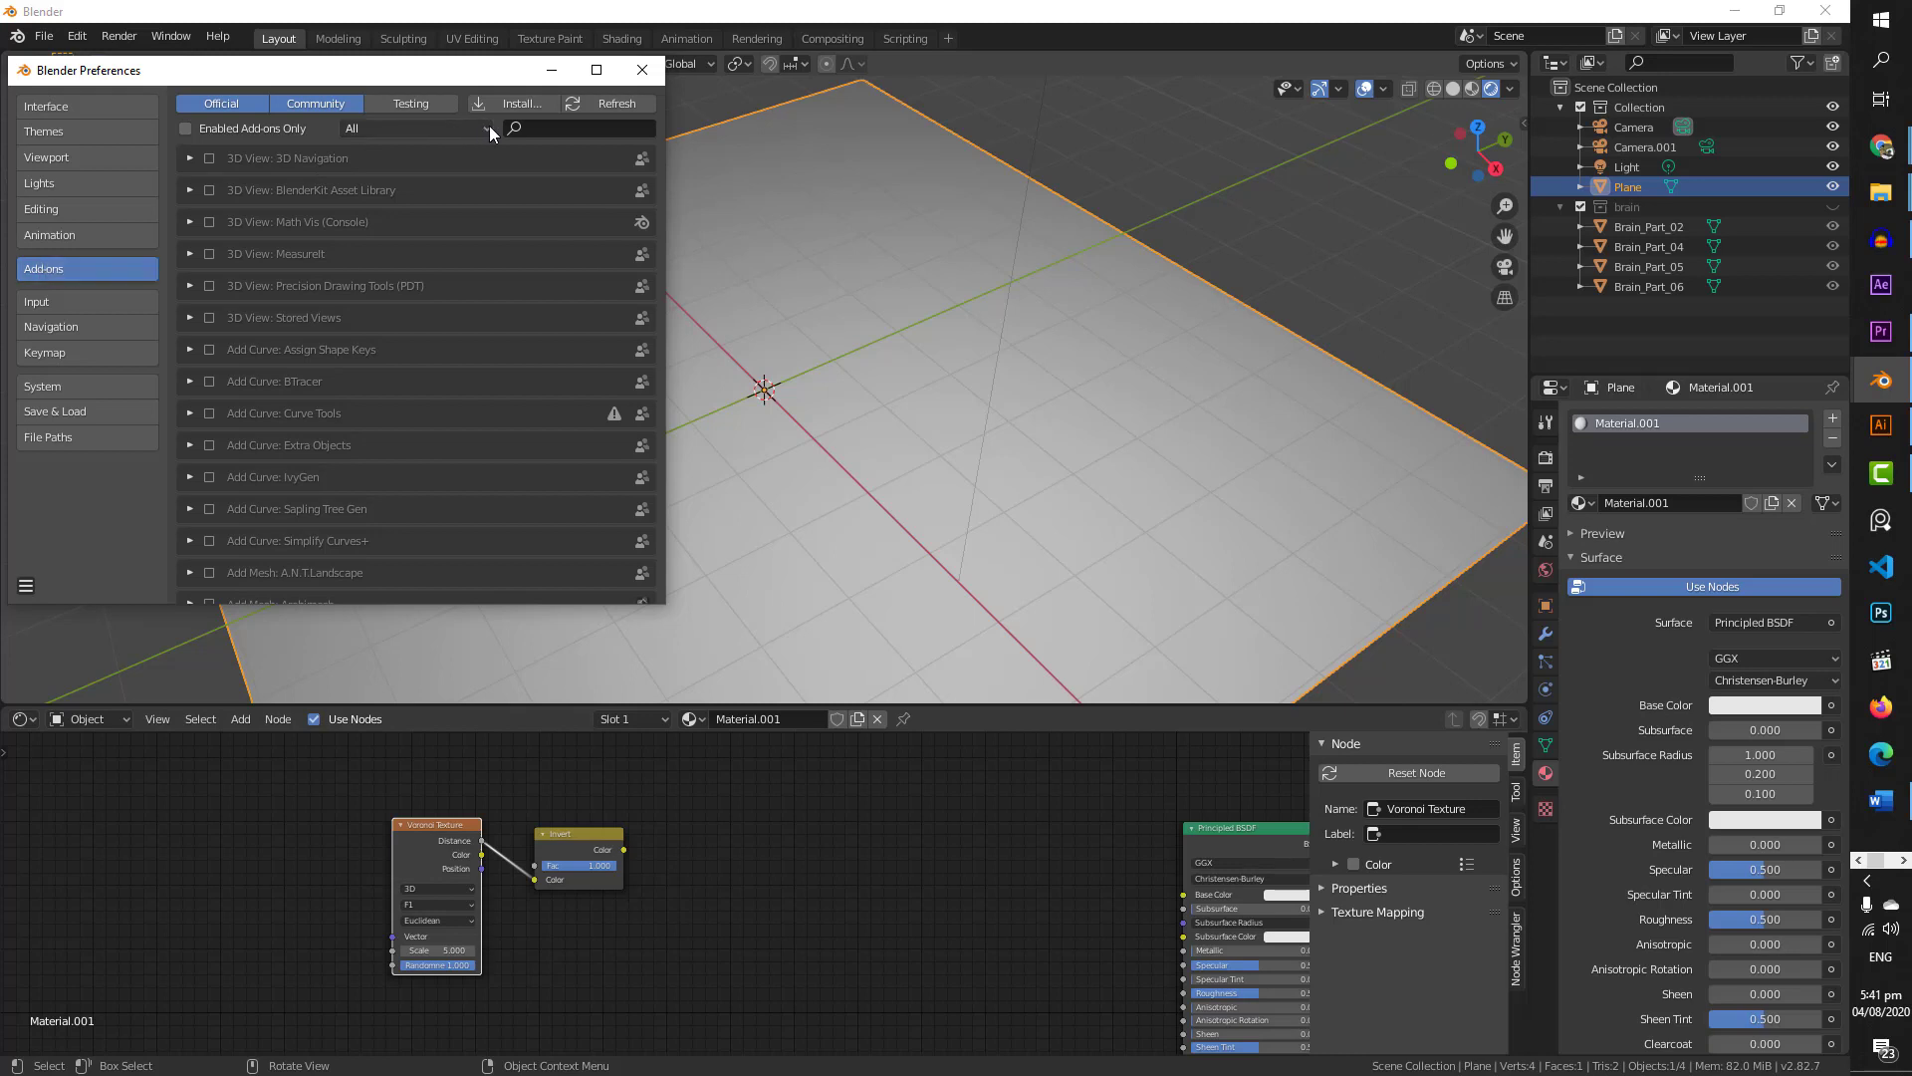
pyautogui.click(544, 129)
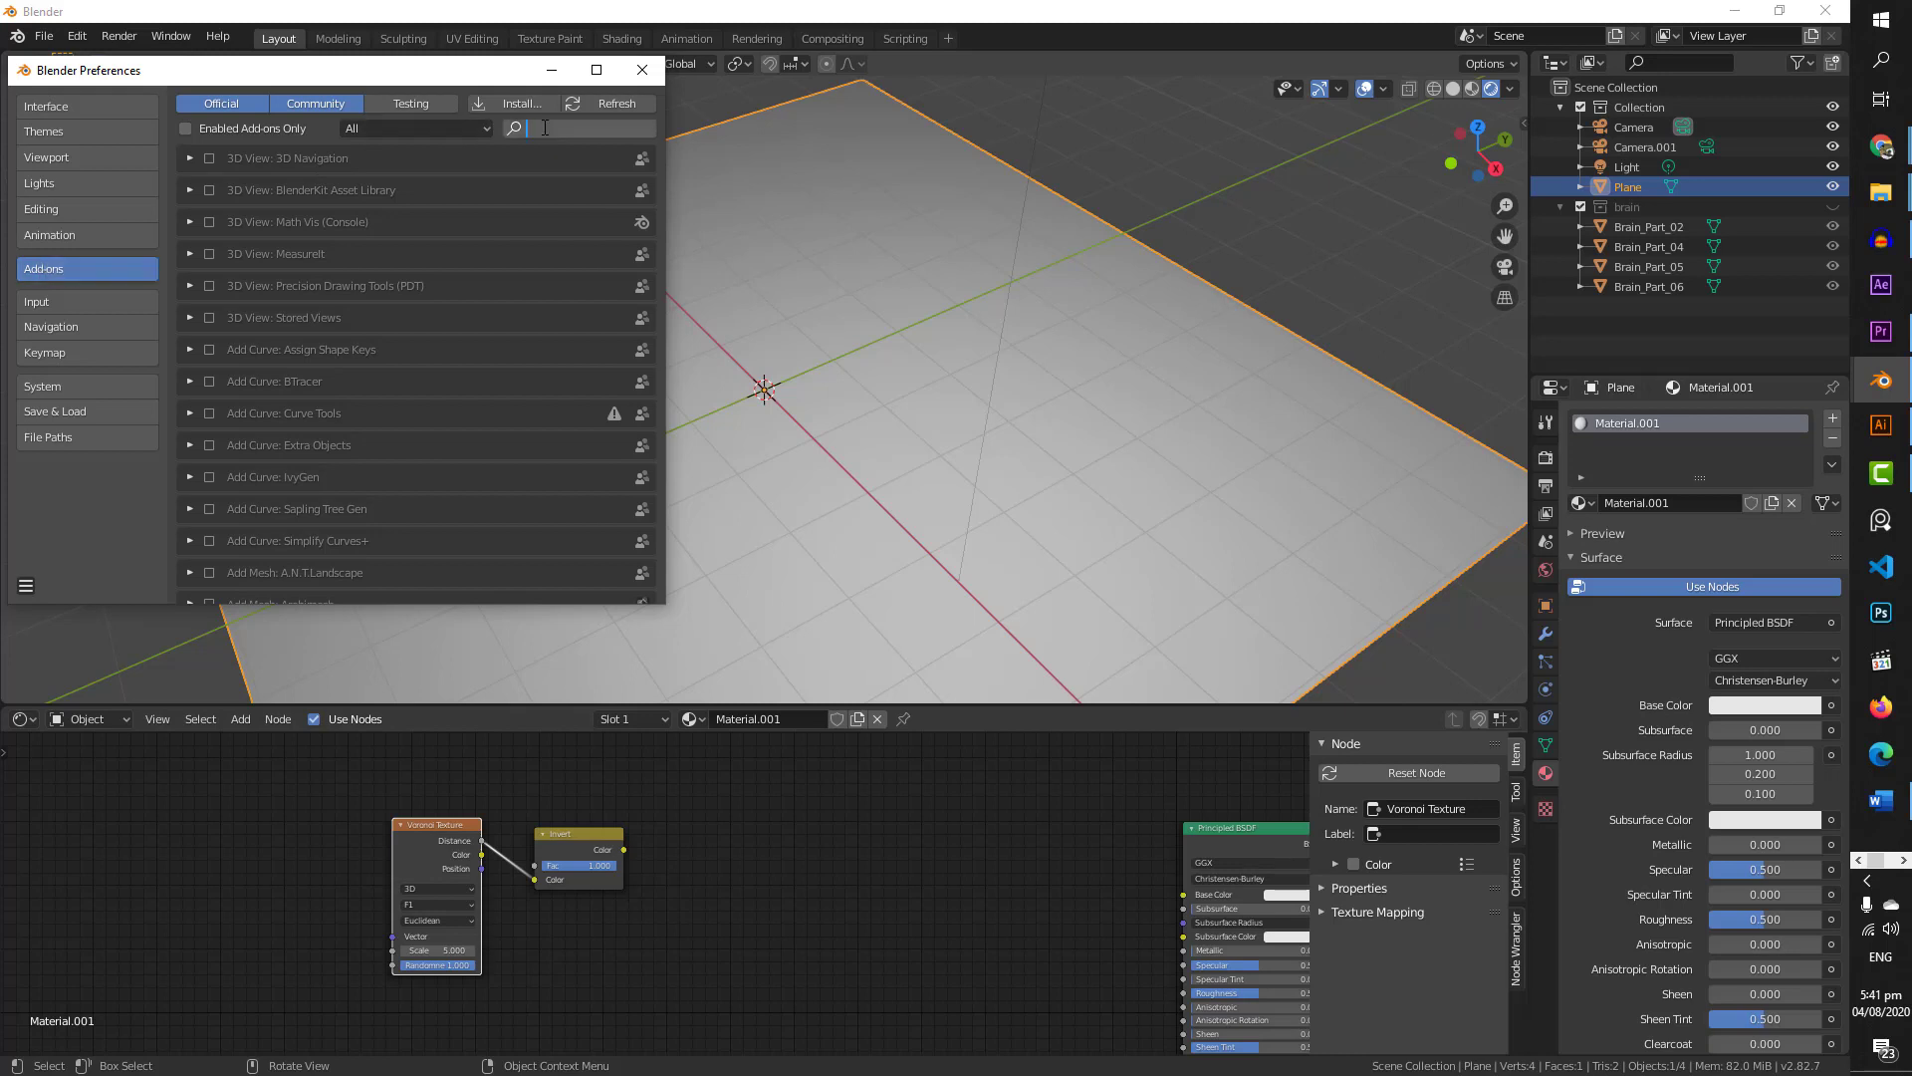
pyautogui.write('node')
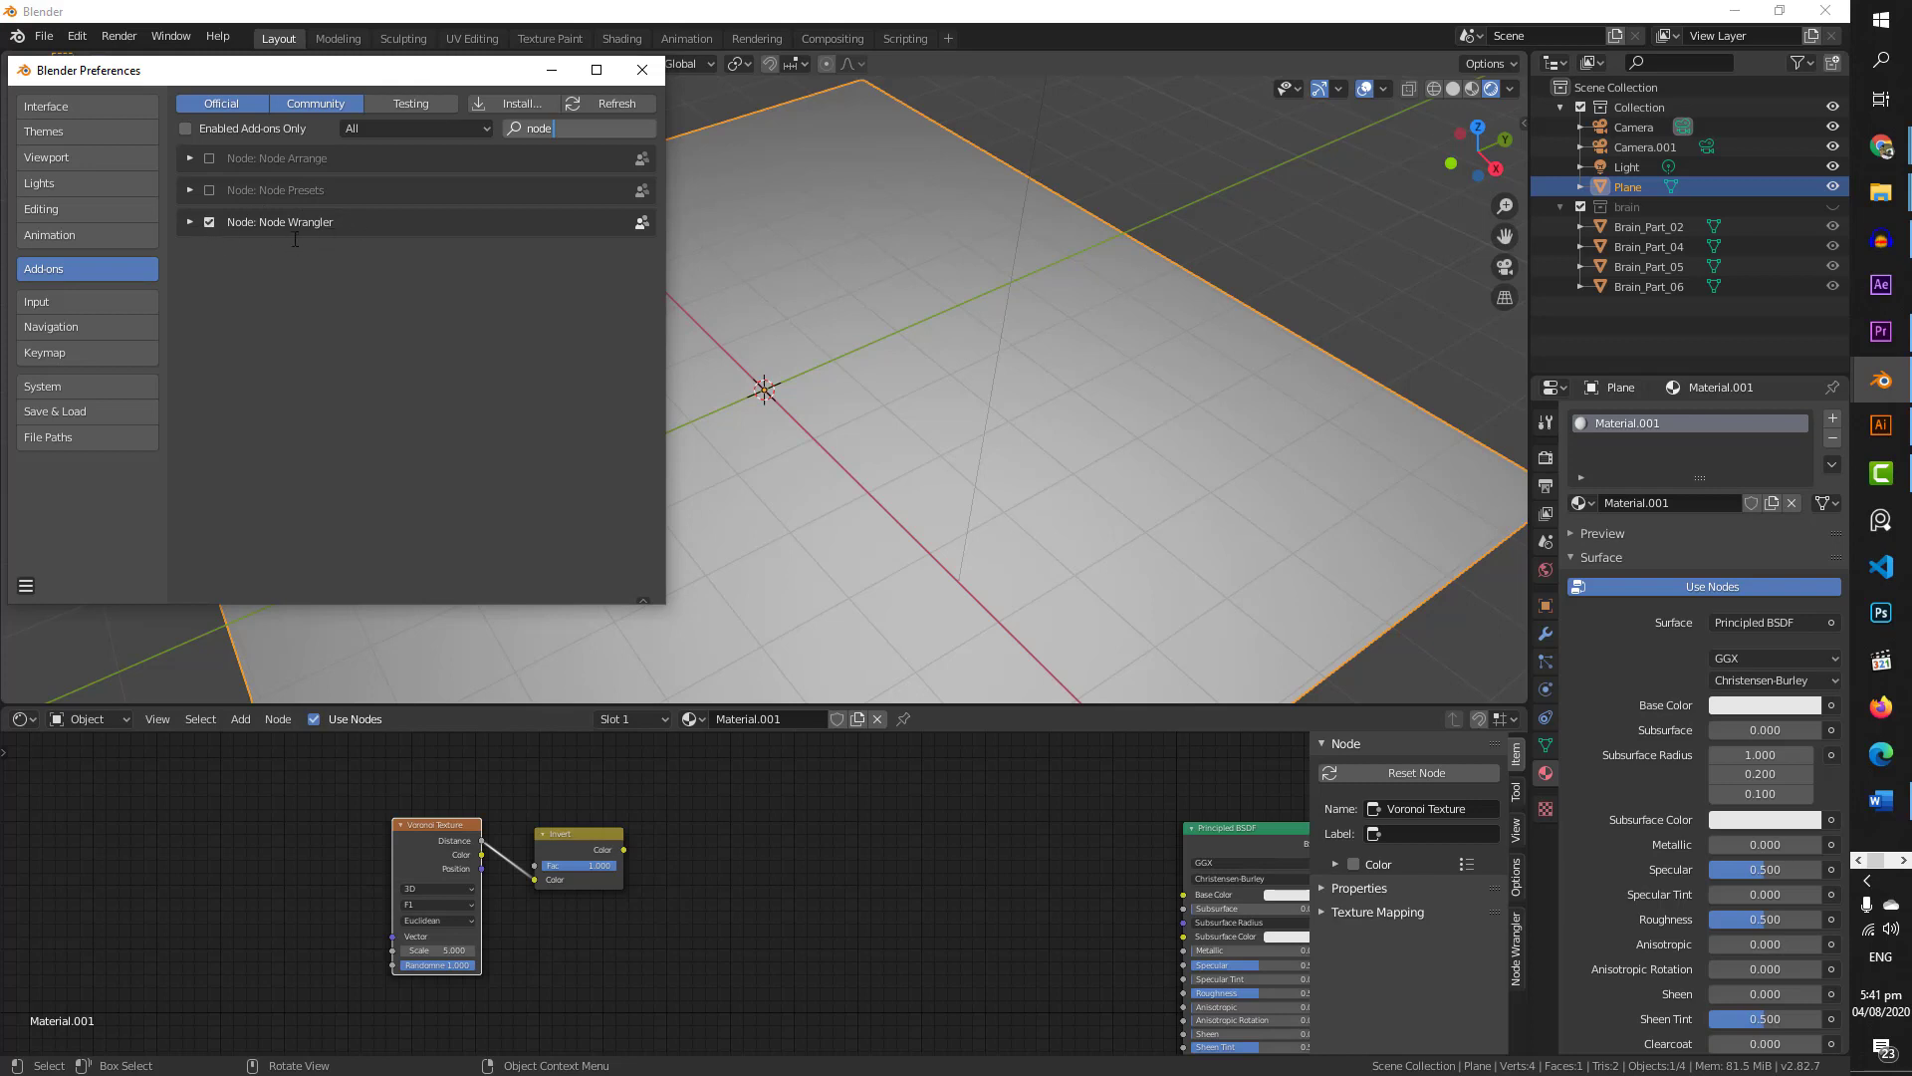
pyautogui.click(641, 70)
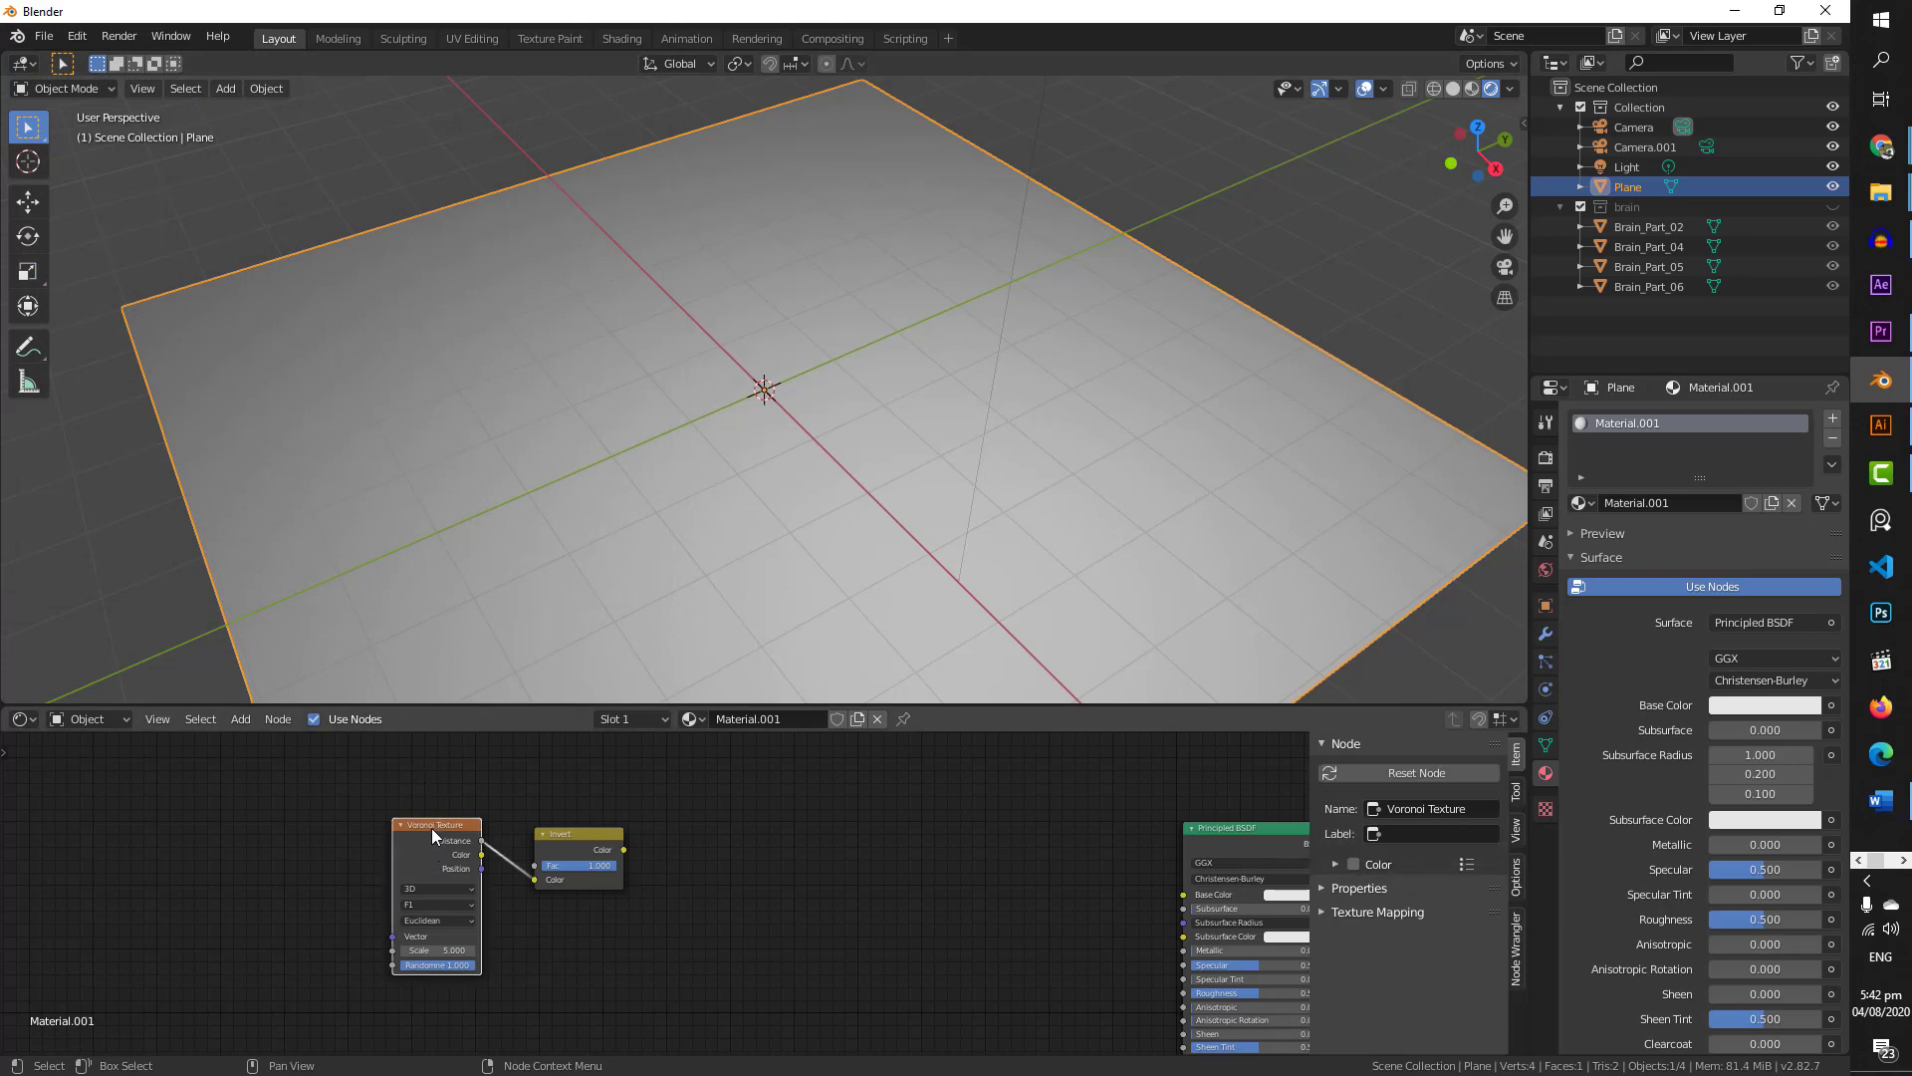
# - Give the Voronoi texture Texture Coordinate and Mapping nodes with Node Wrangler's Ctrl+T
pyautogui.hotkey('ctrl', 't')
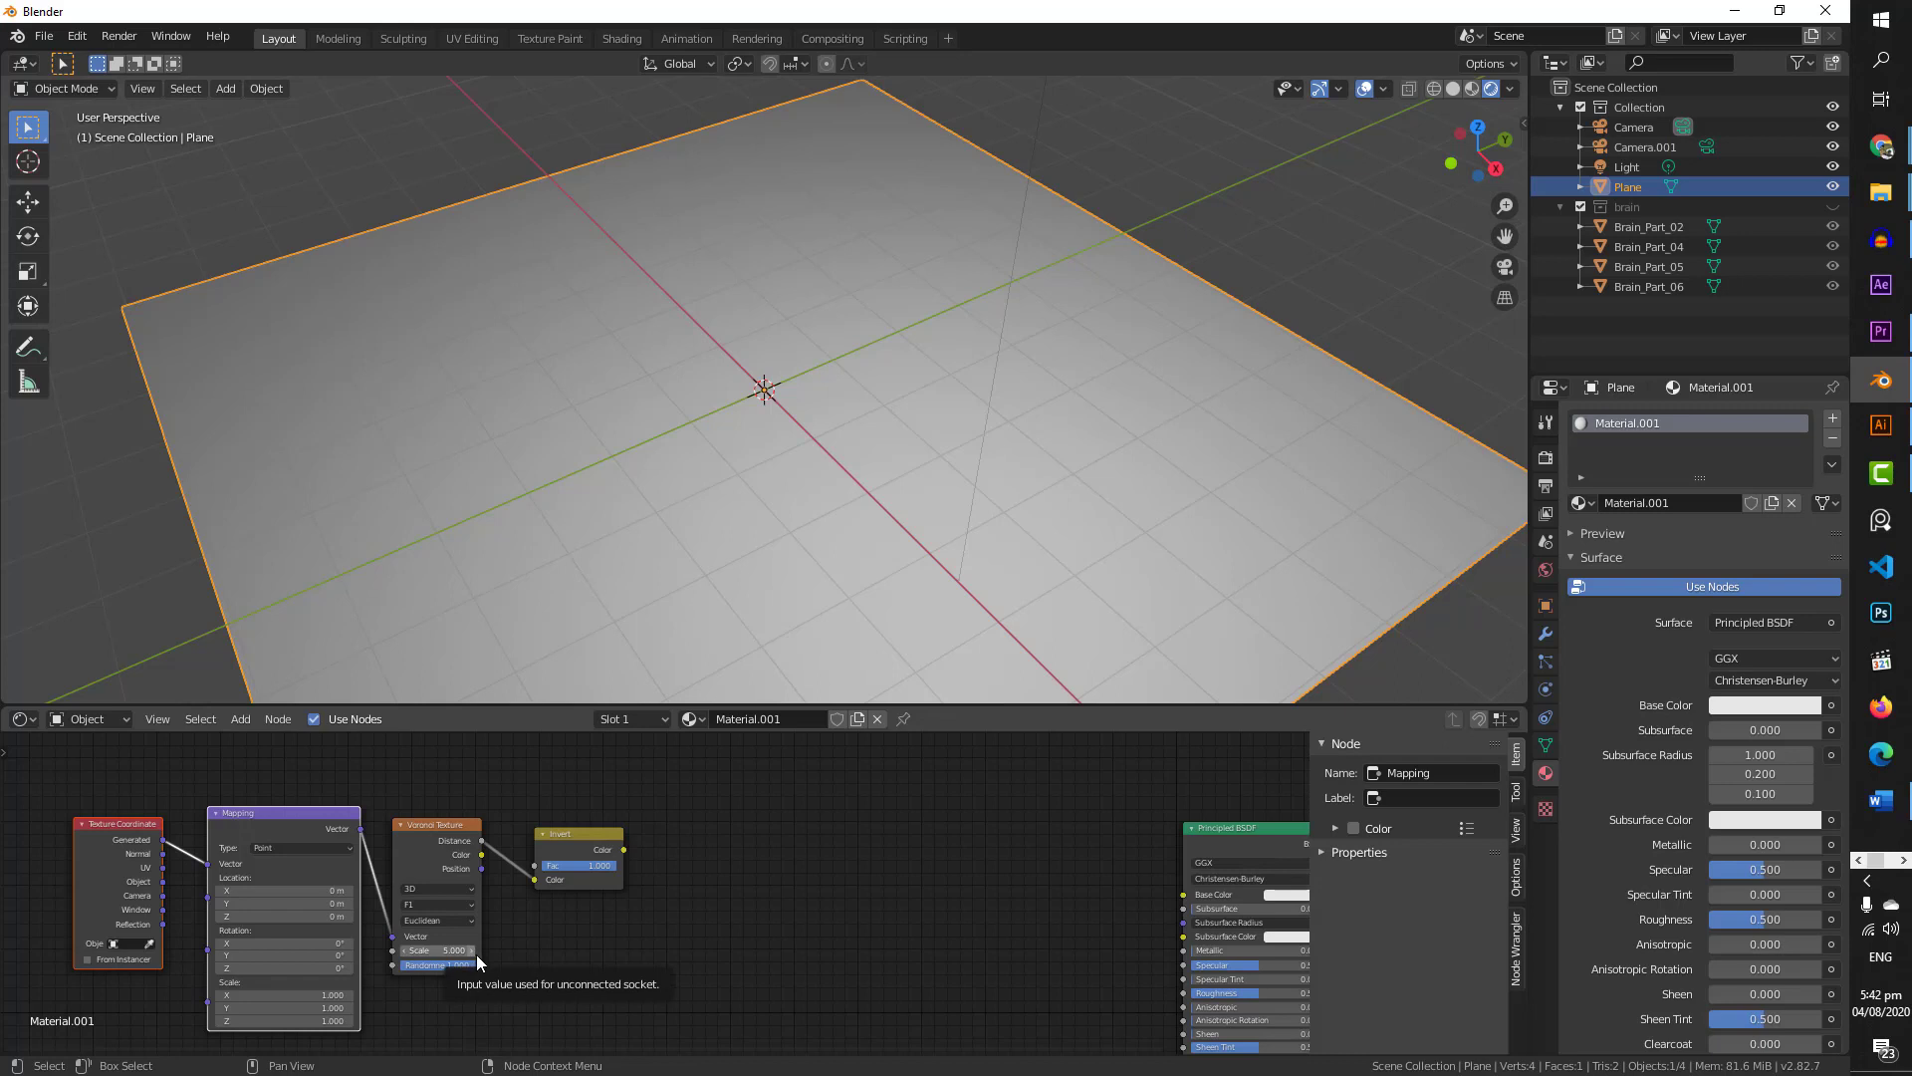
pyautogui.scroll(-1, 478, 959)
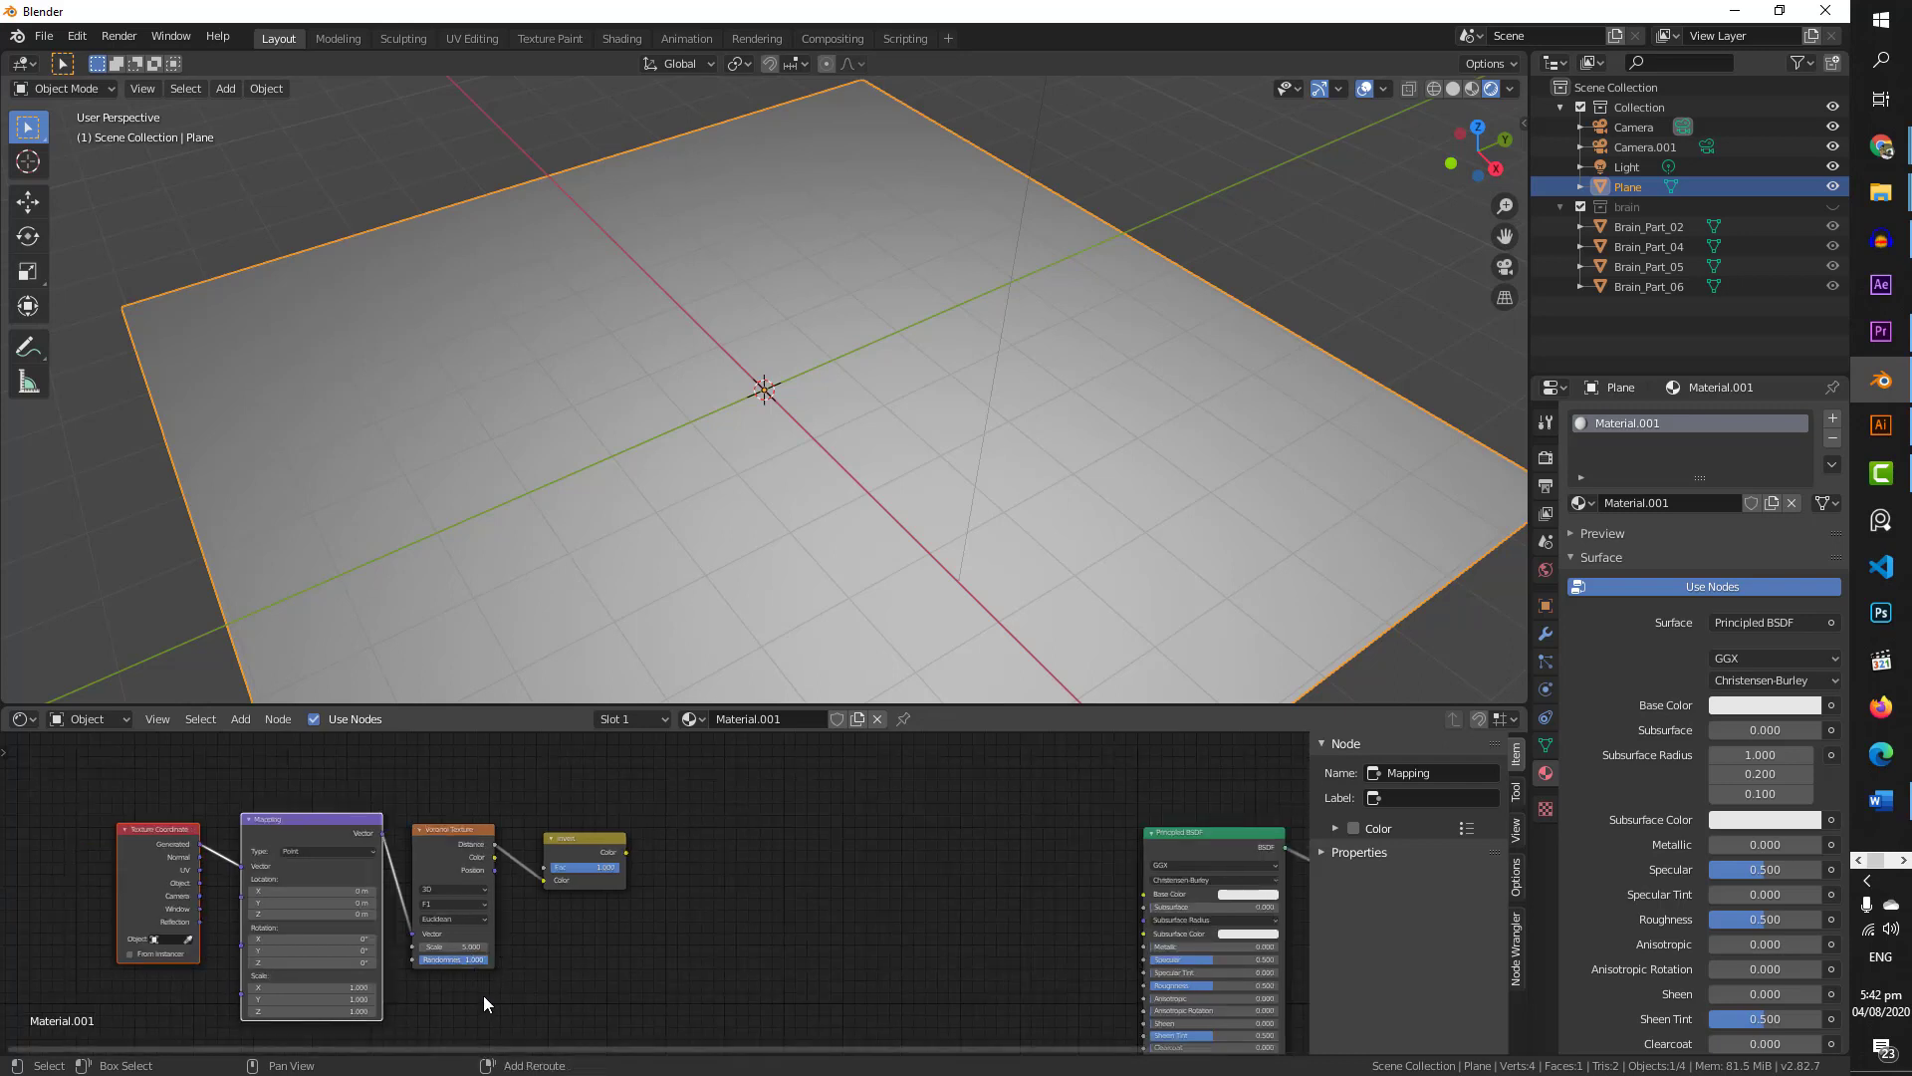
pyautogui.keyDown('shift'); pyautogui.scroll(-1, 482, 995); pyautogui.keyUp('shift')
pyautogui.scroll(2, 178, 913)
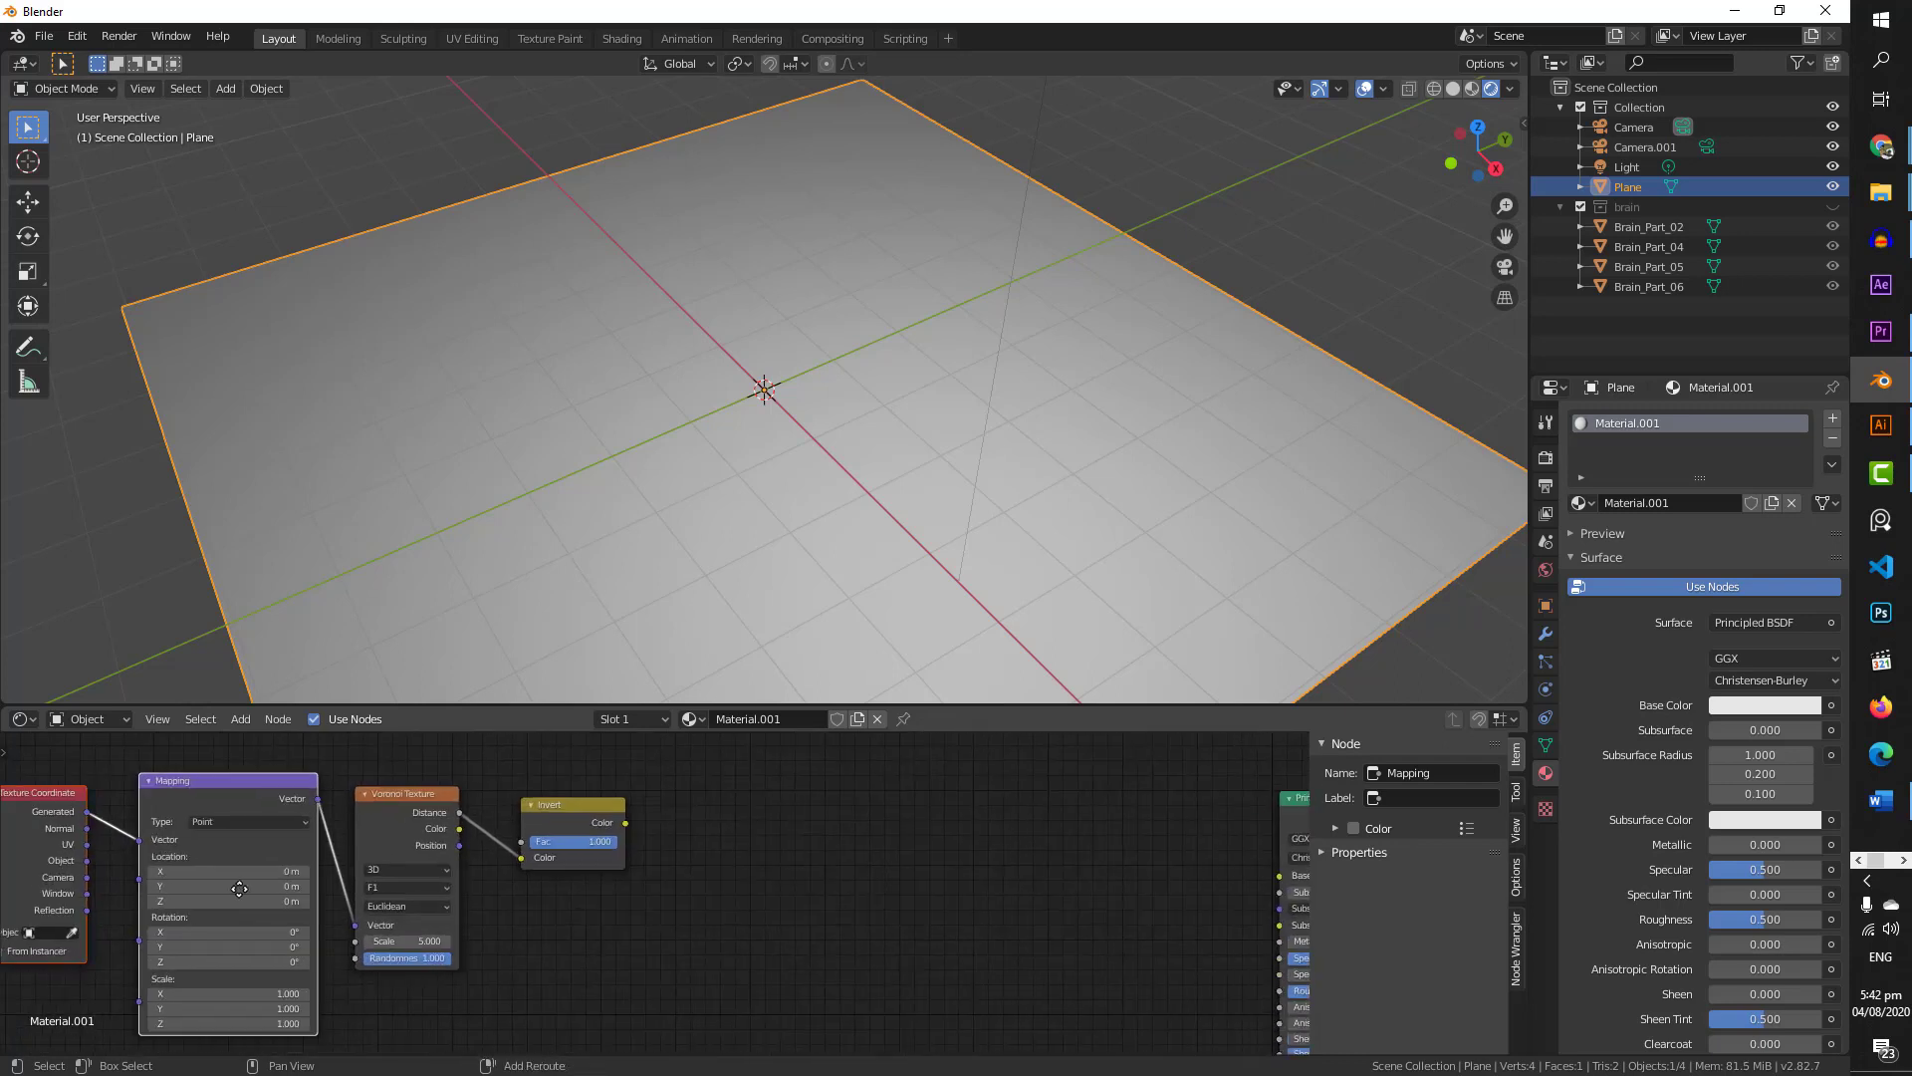
pyautogui.moveTo(177, 912); pyautogui.dragTo(310, 885, button='middle')
pyautogui.scroll(1, 310, 885)
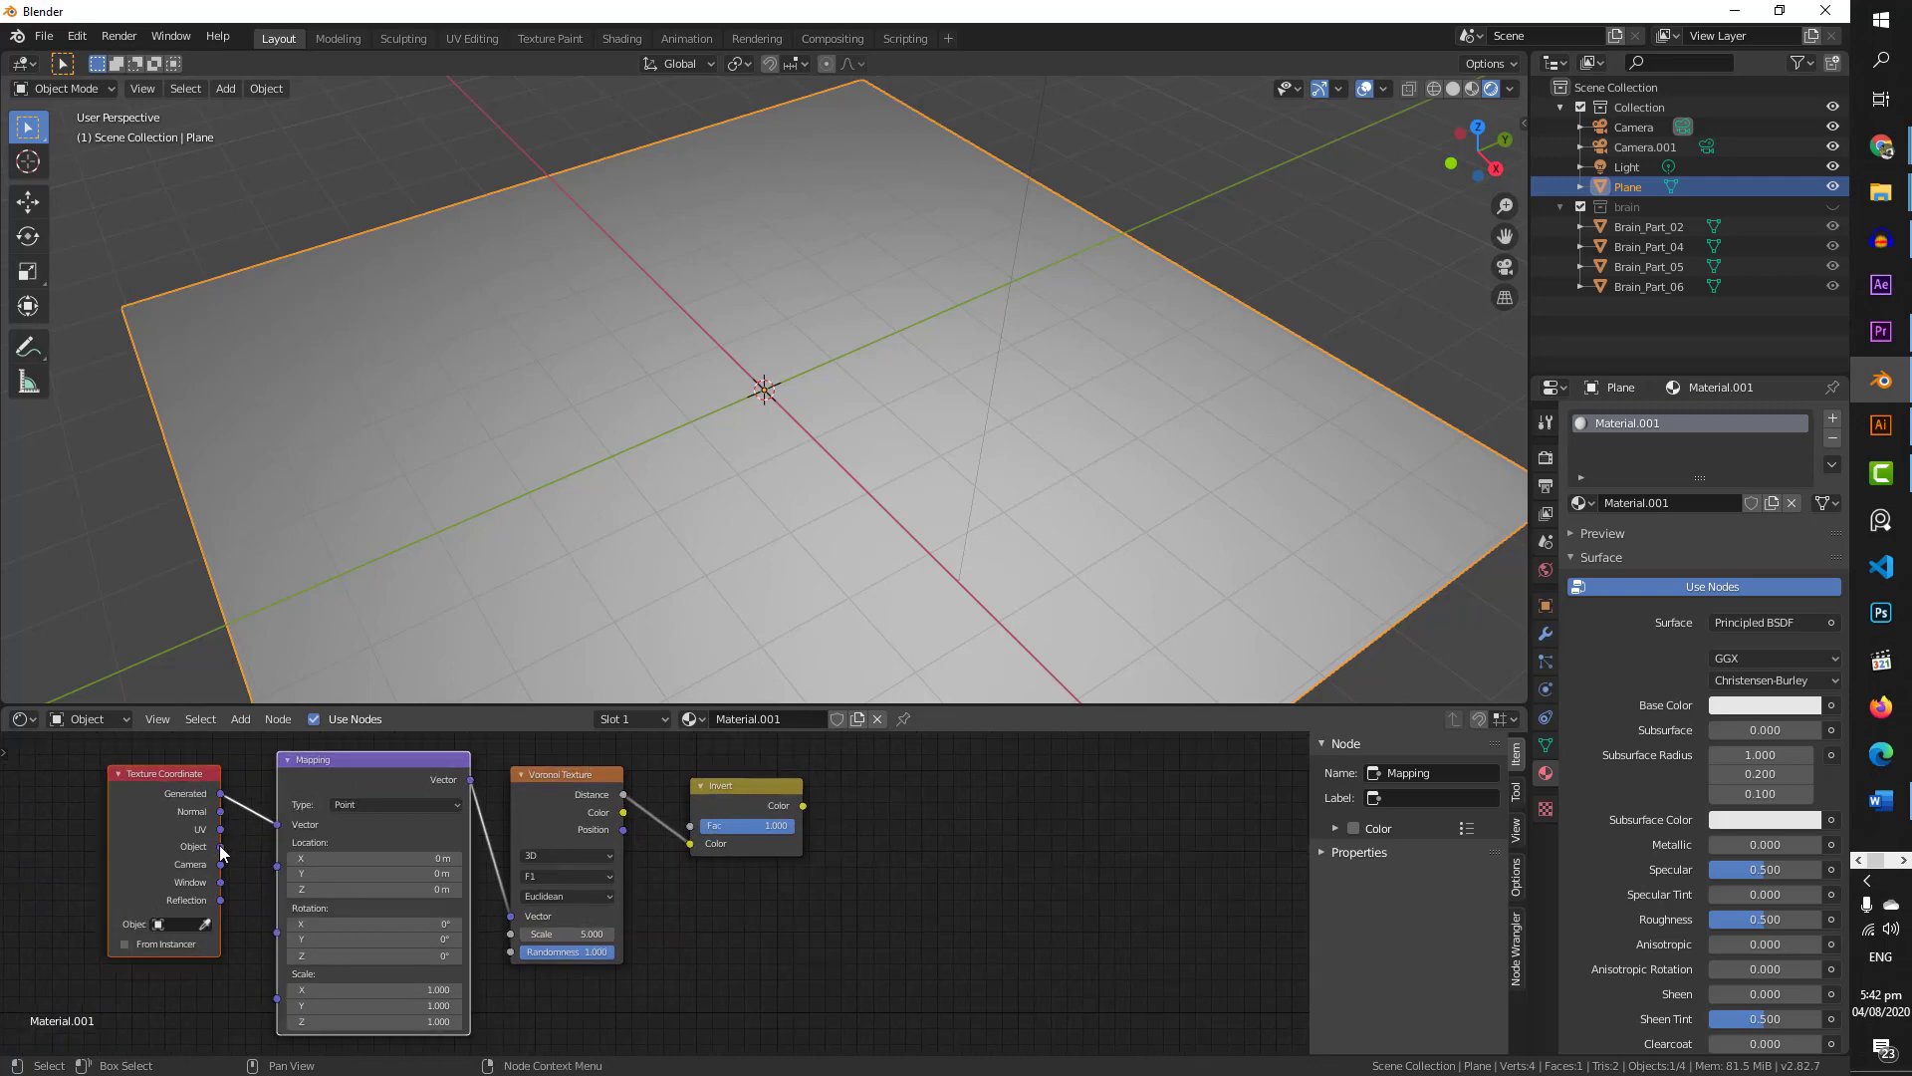
# - Feed the Mapping Vector from the Object output instead of Generated, then select the four texture nodes
pyautogui.moveTo(220, 846); pyautogui.dragTo(277, 824)
pyautogui.scroll(-2, 685, 958)
pyautogui.moveTo(673, 966); pyautogui.dragTo(657, 921, button='middle')
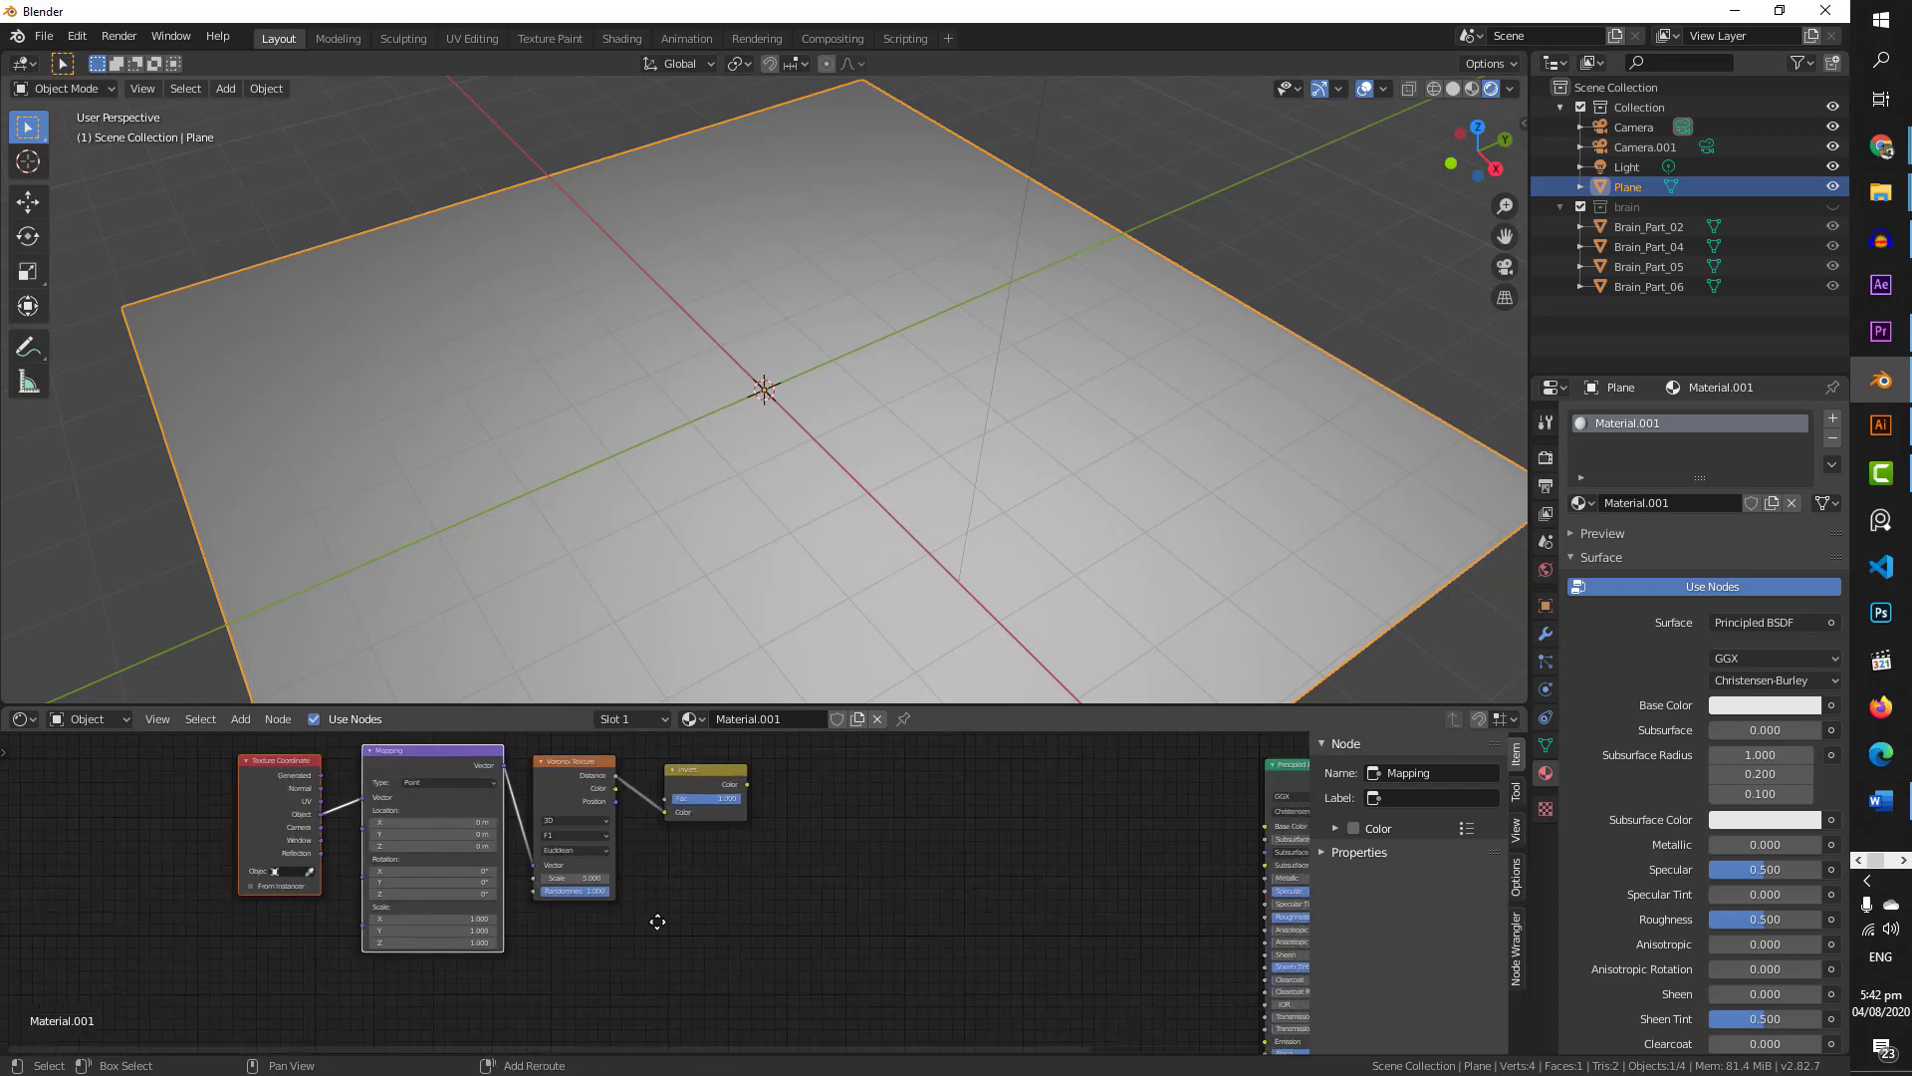
pyautogui.scroll(-3, 657, 922)
pyautogui.scroll(-1, 646, 931)
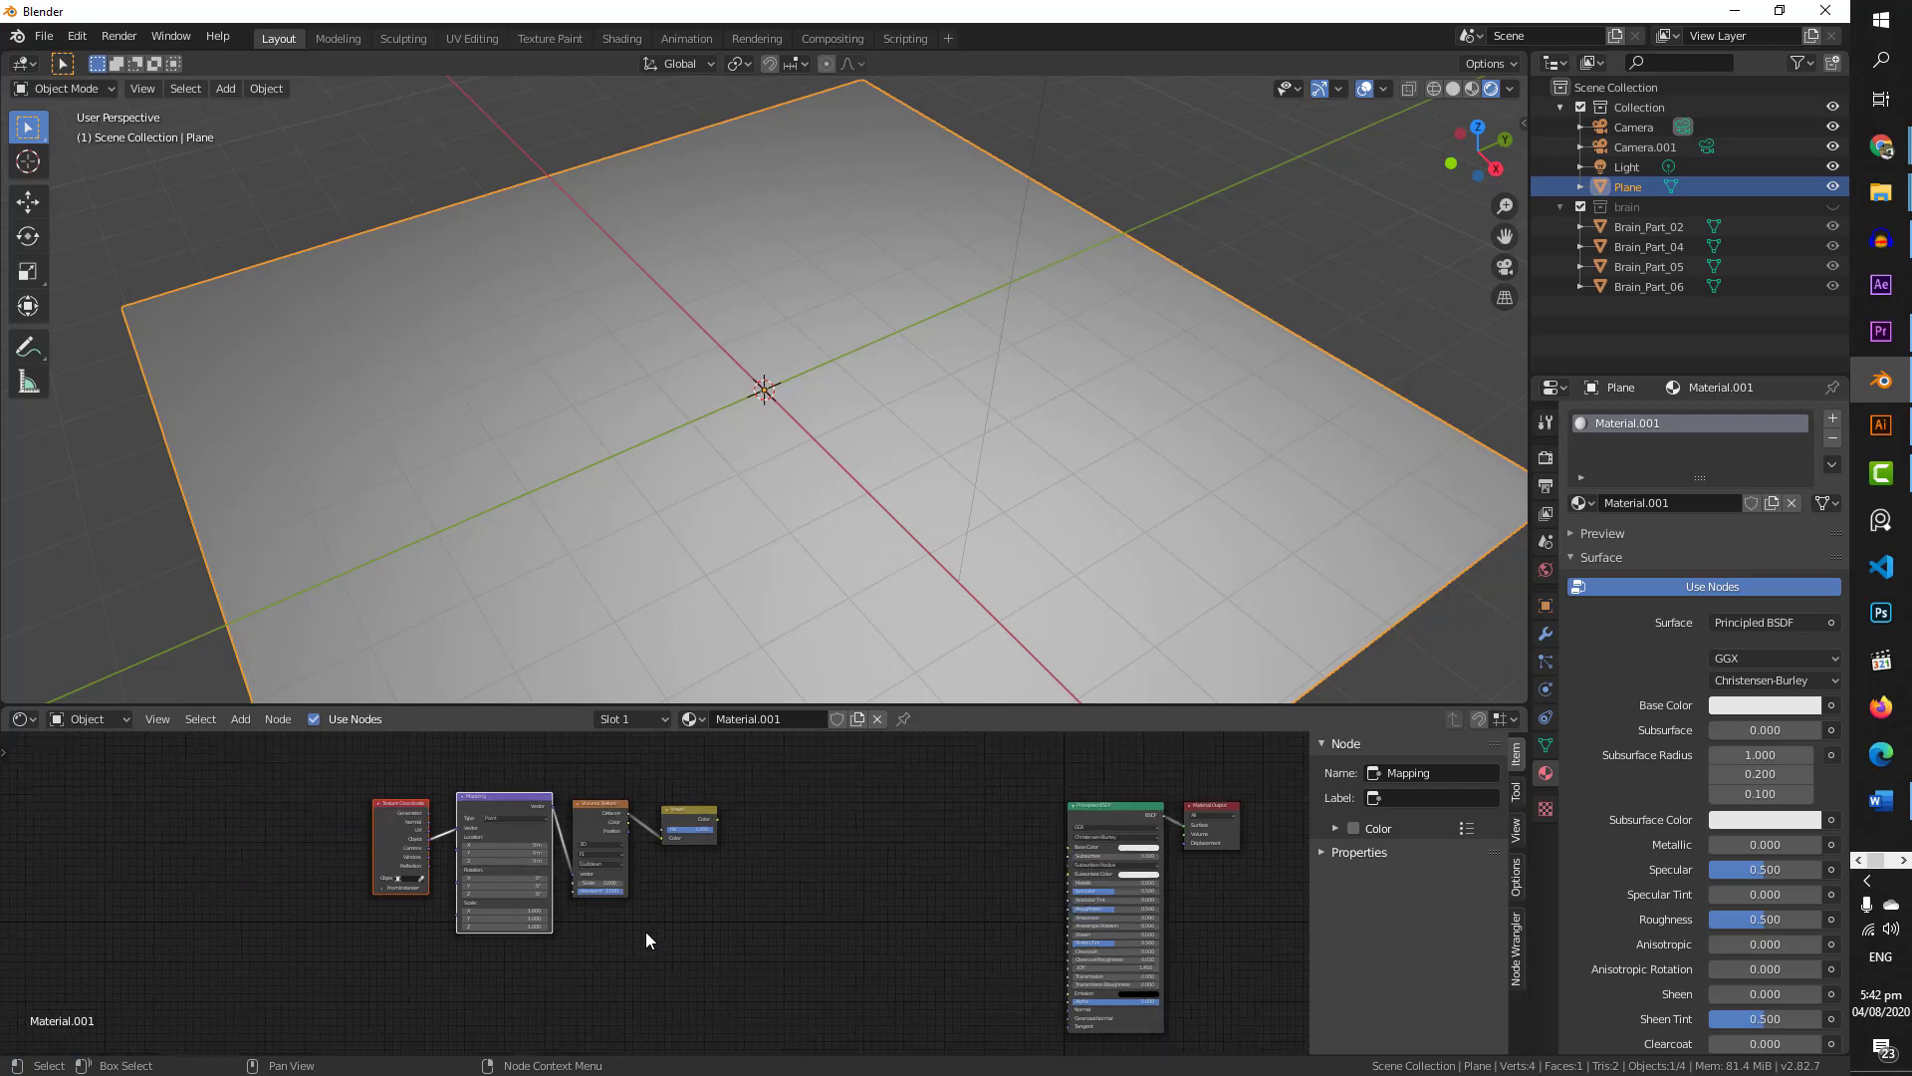
pyautogui.scroll(-1, 643, 931)
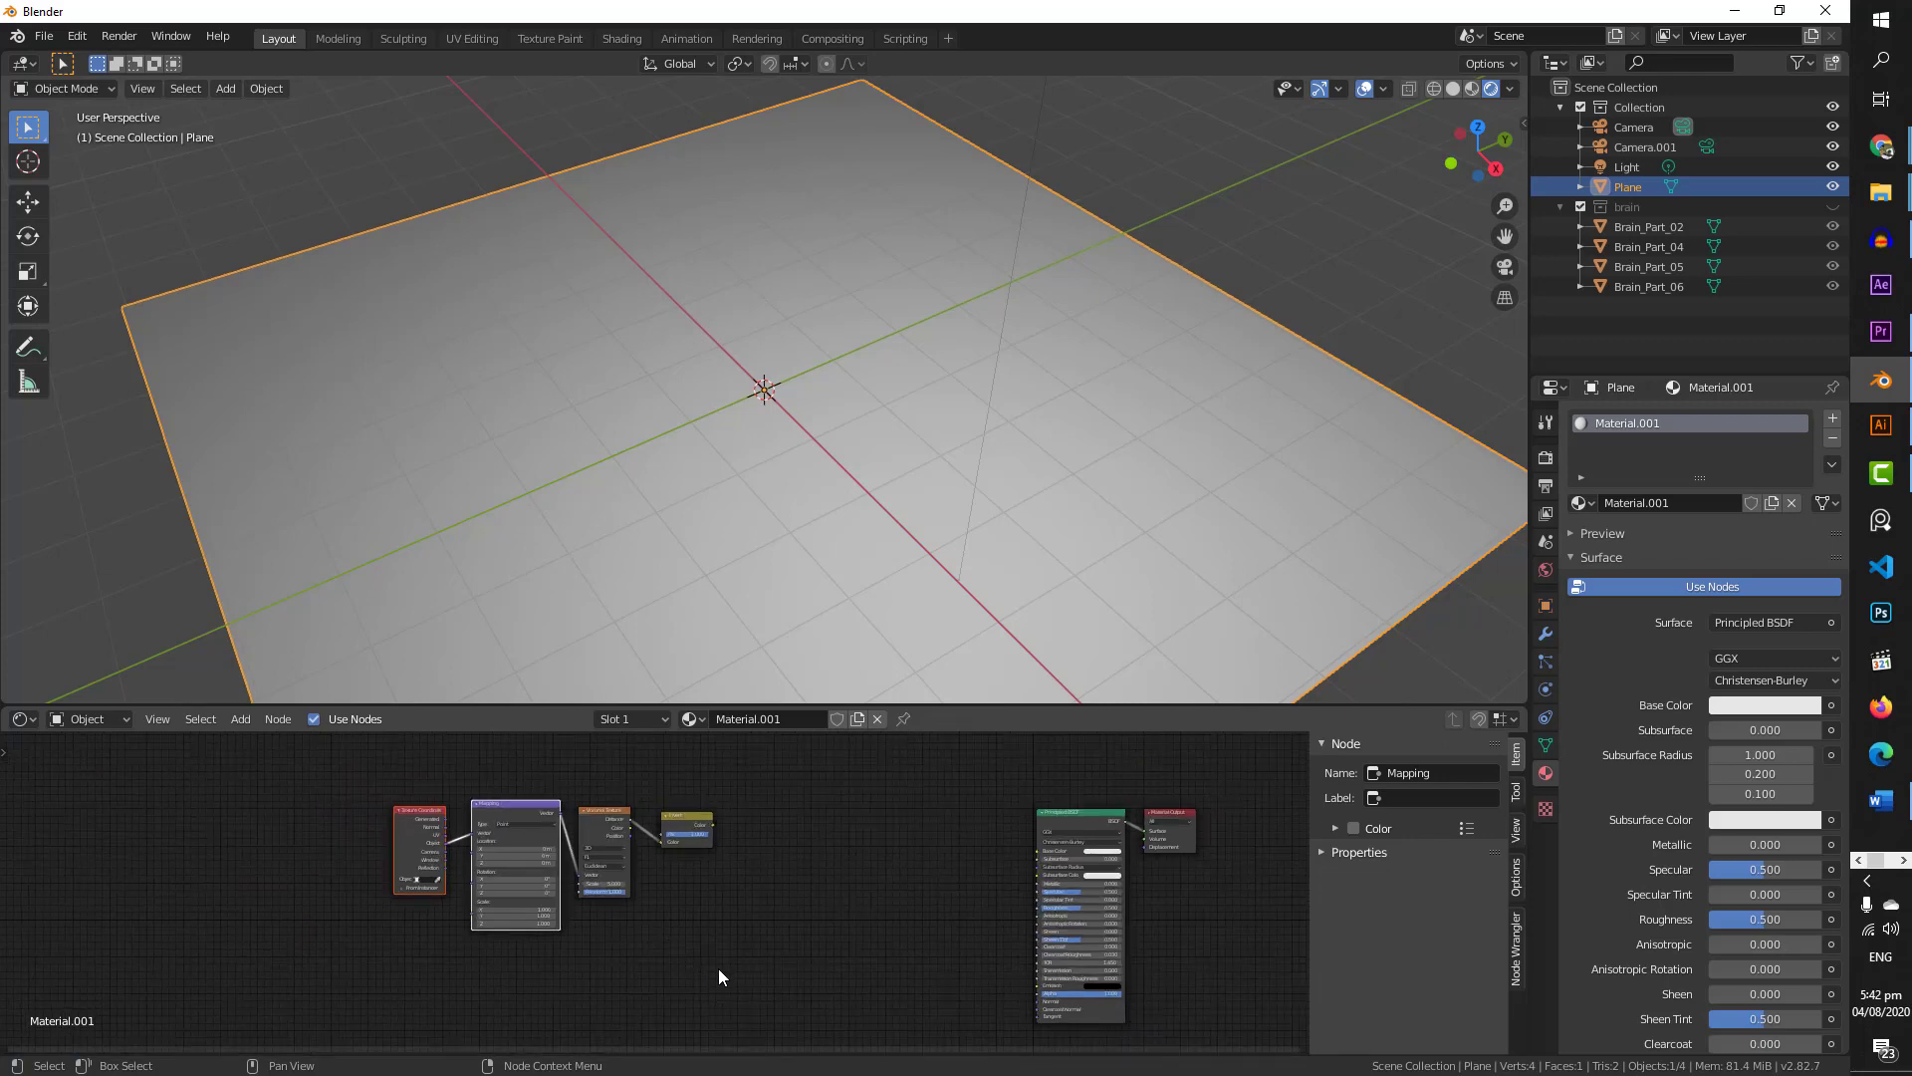
pyautogui.moveTo(742, 966); pyautogui.dragTo(351, 821)
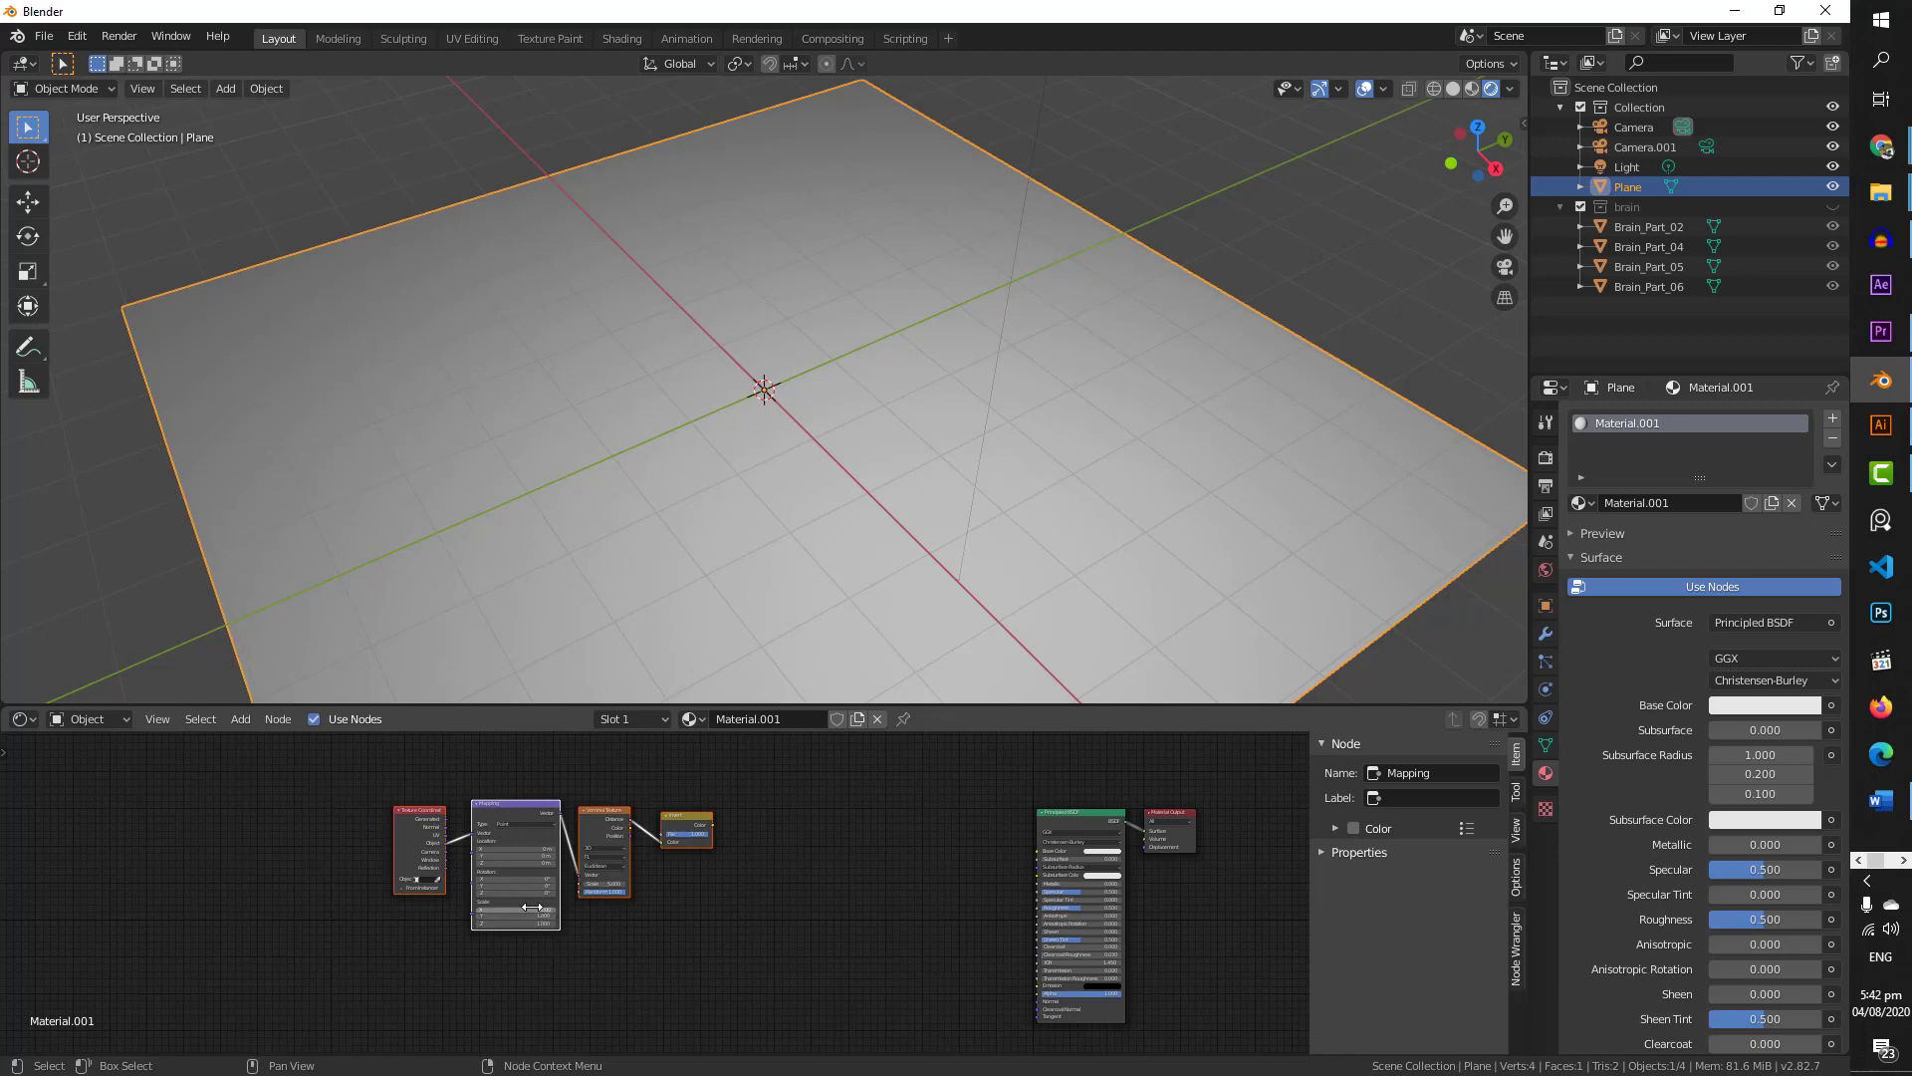
# - Duplicate the four texture nodes and place the copy below the originals
pyautogui.hotkey('shift', 'd')
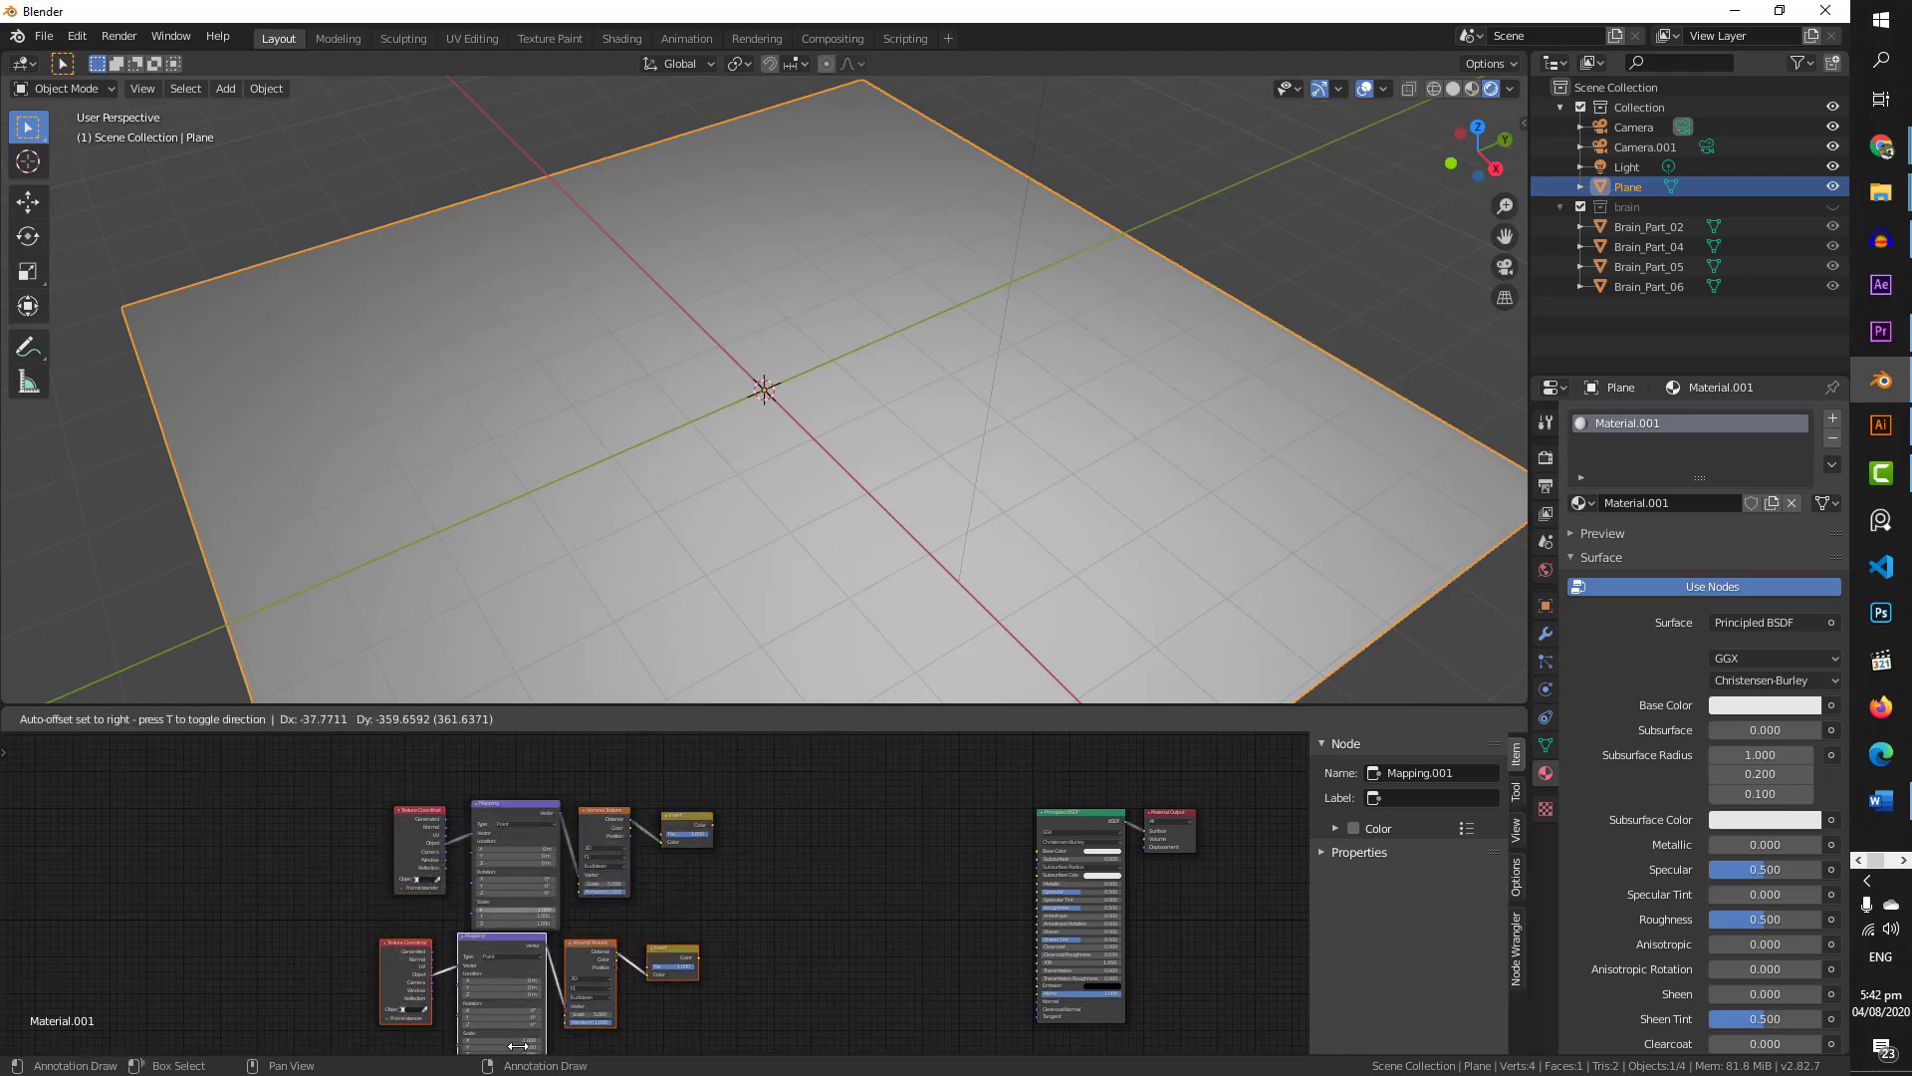
pyautogui.click(530, 751)
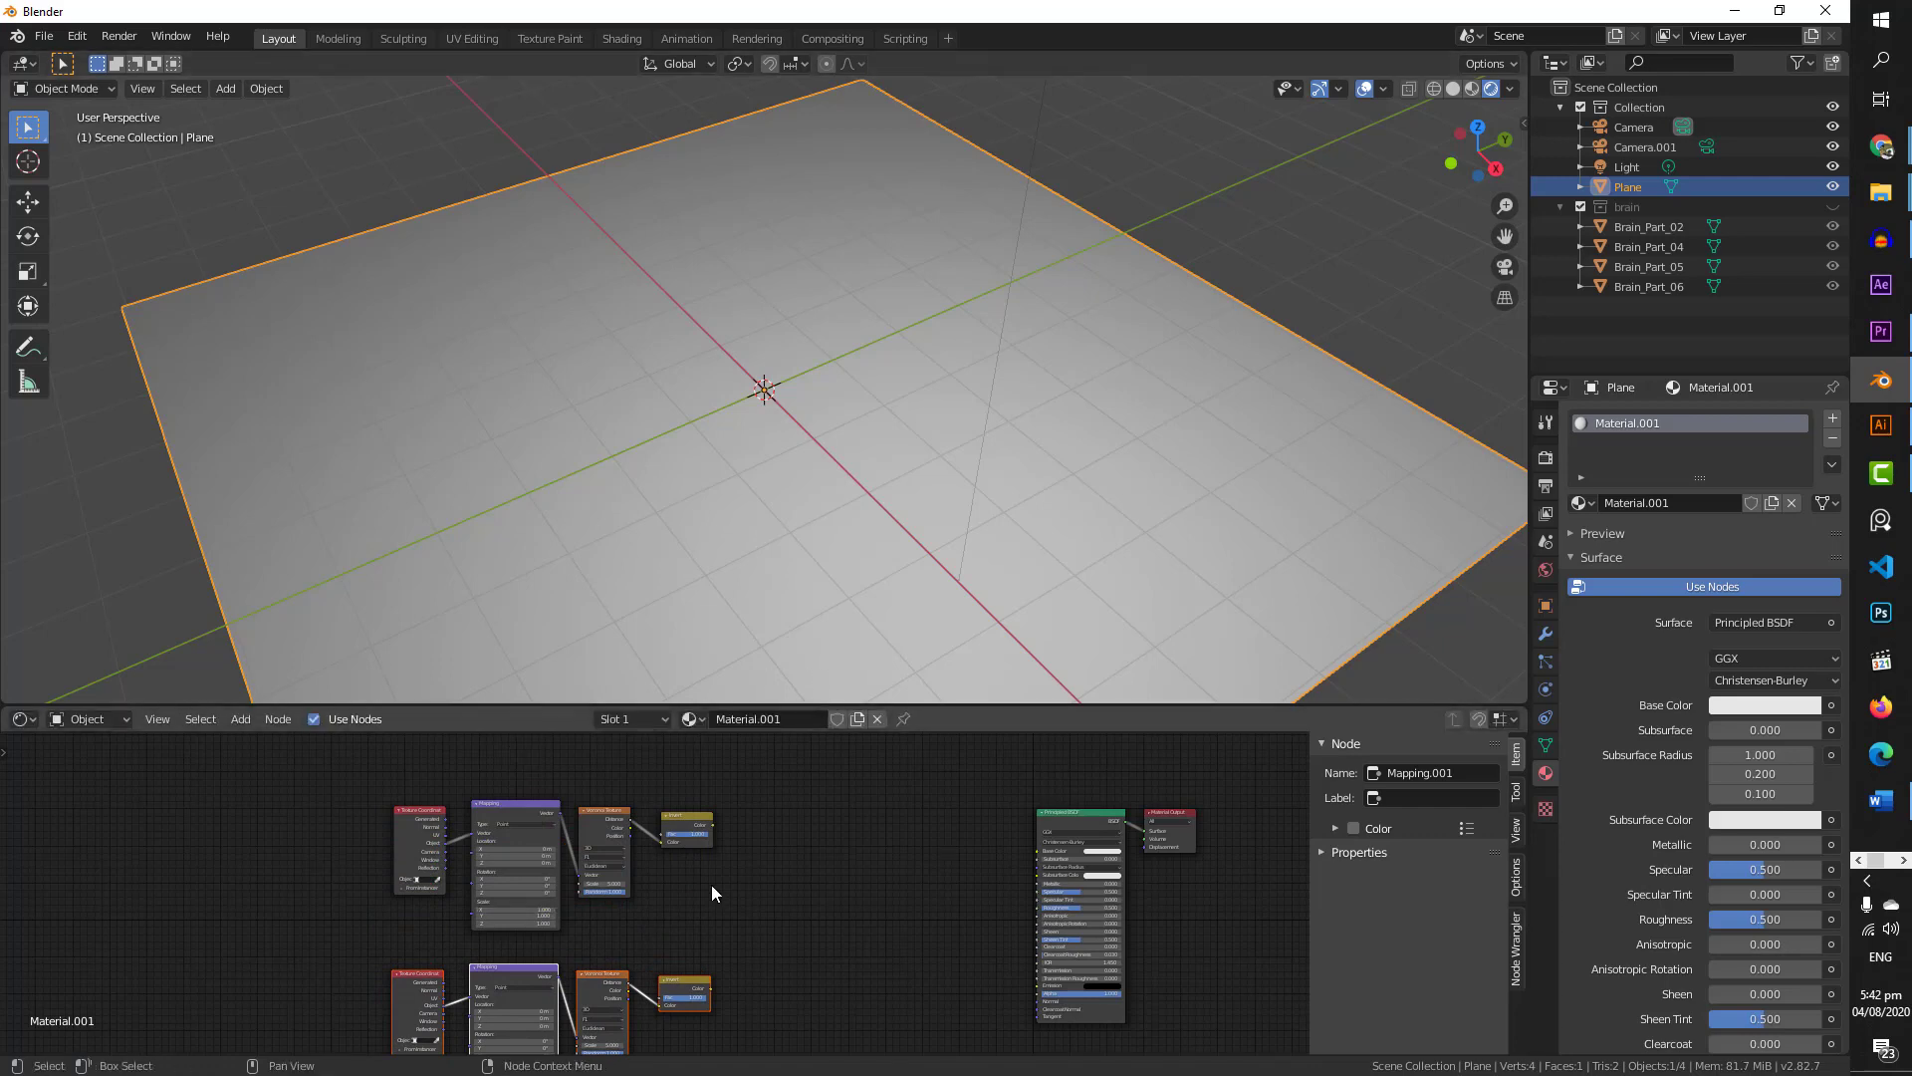
pyautogui.moveTo(811, 937); pyautogui.dragTo(689, 894, button='middle')
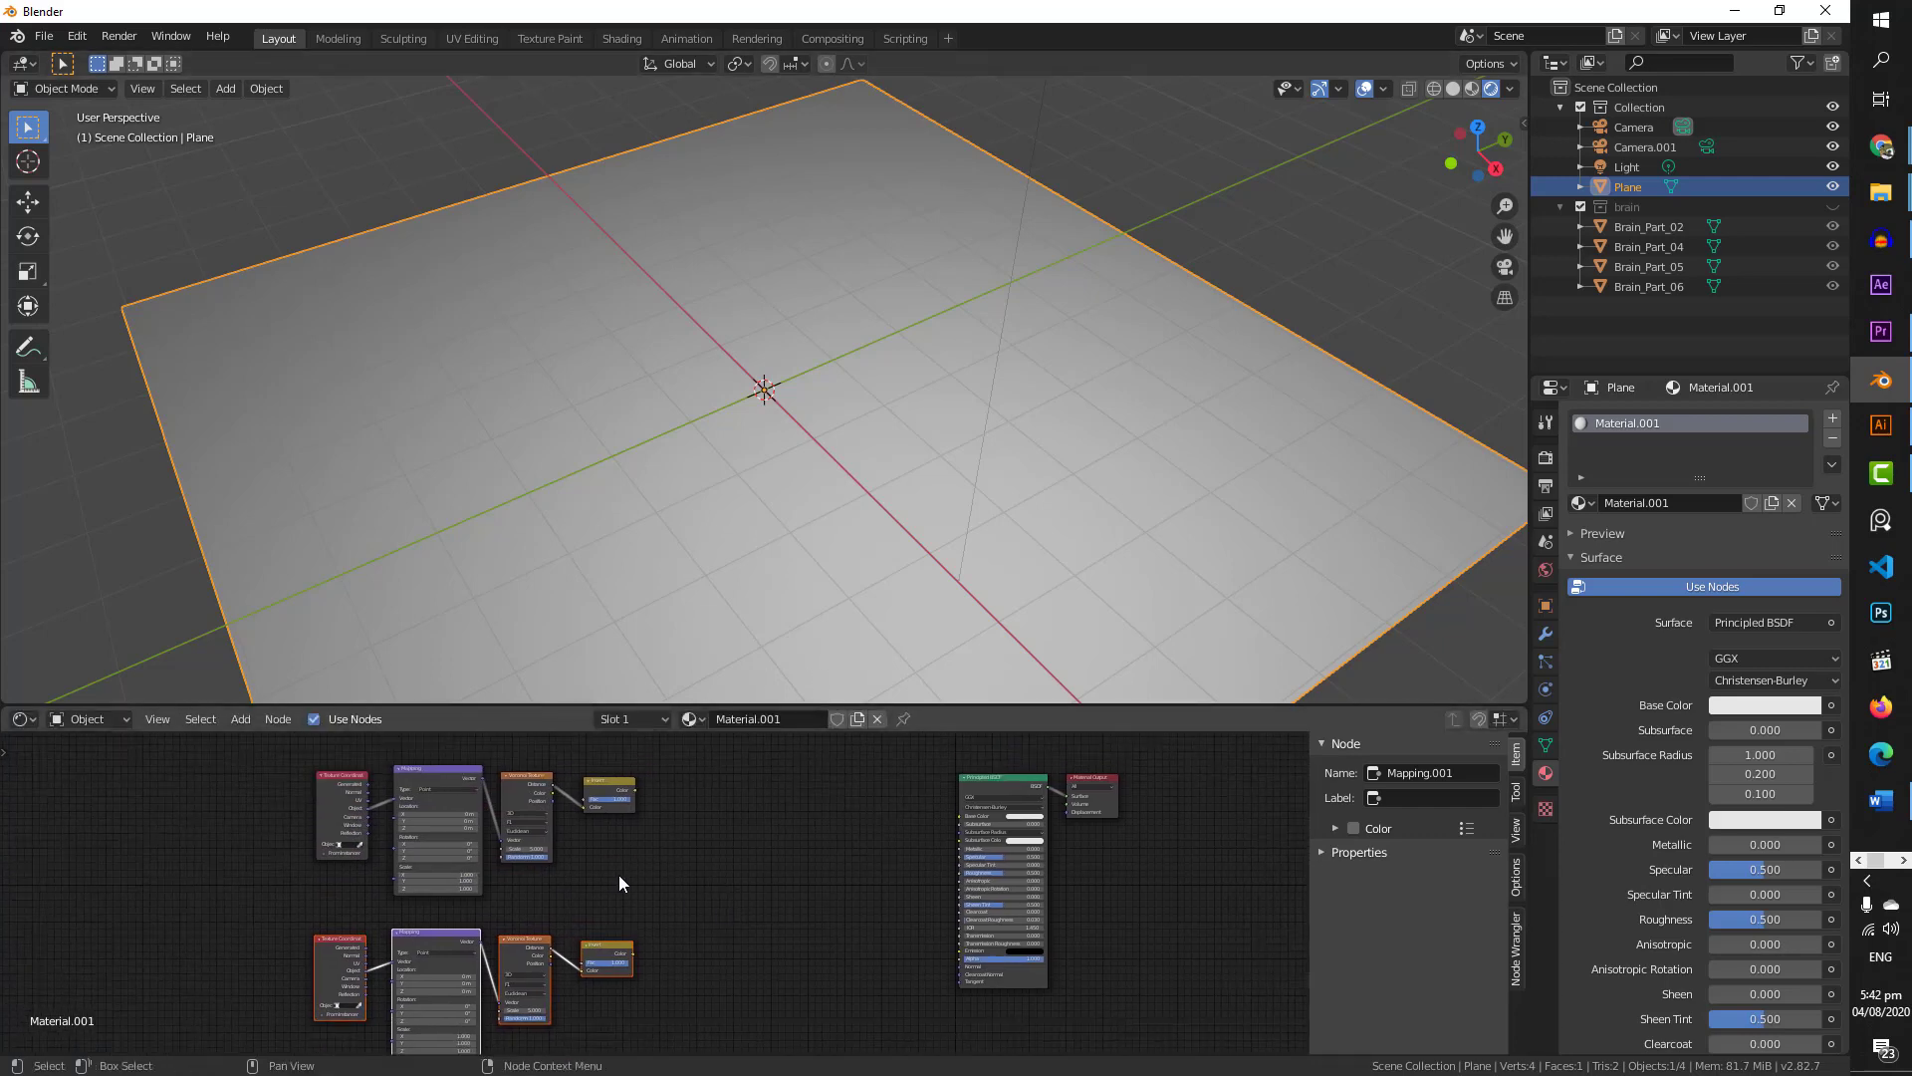
pyautogui.scroll(1, 619, 874)
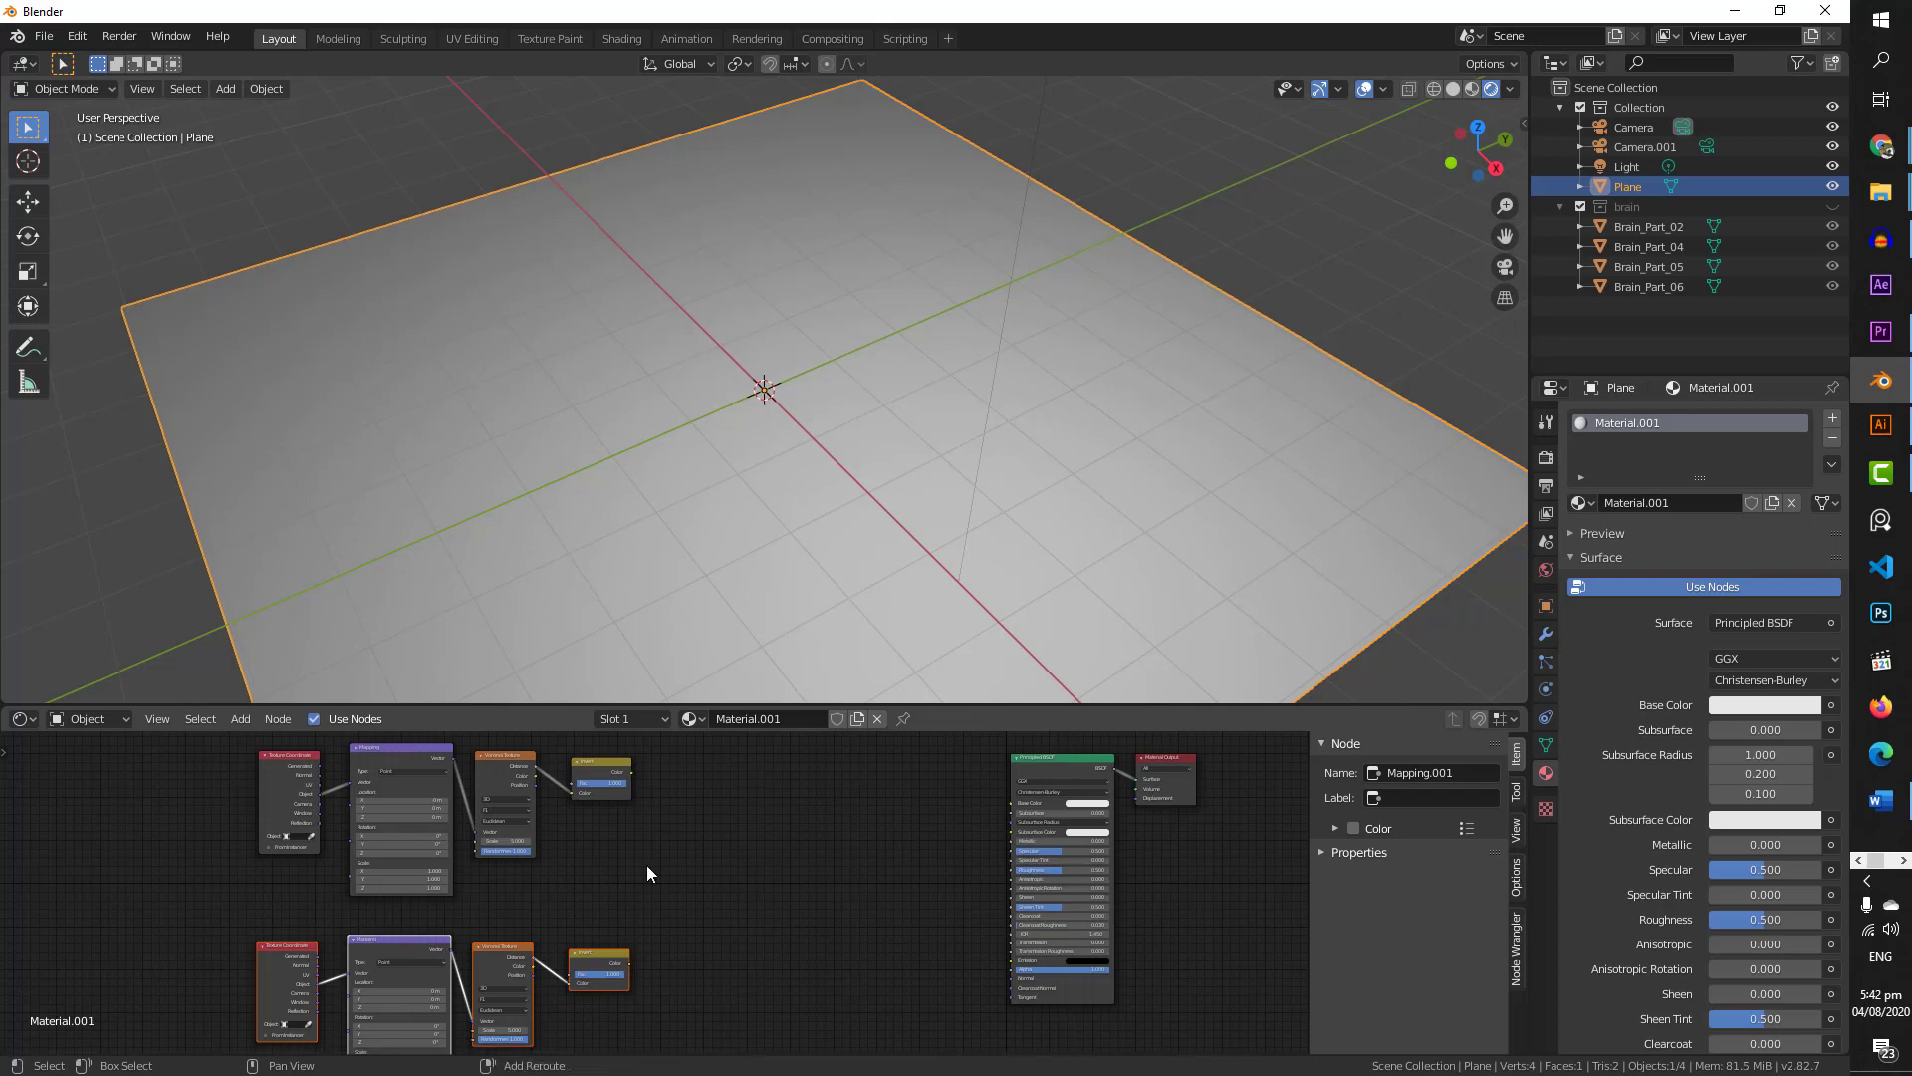
# - Add a MixRGB node between the chains, set to Multiply with Fac 1
pyautogui.hotkey('shift', 'a')
pyautogui.click(666, 847)
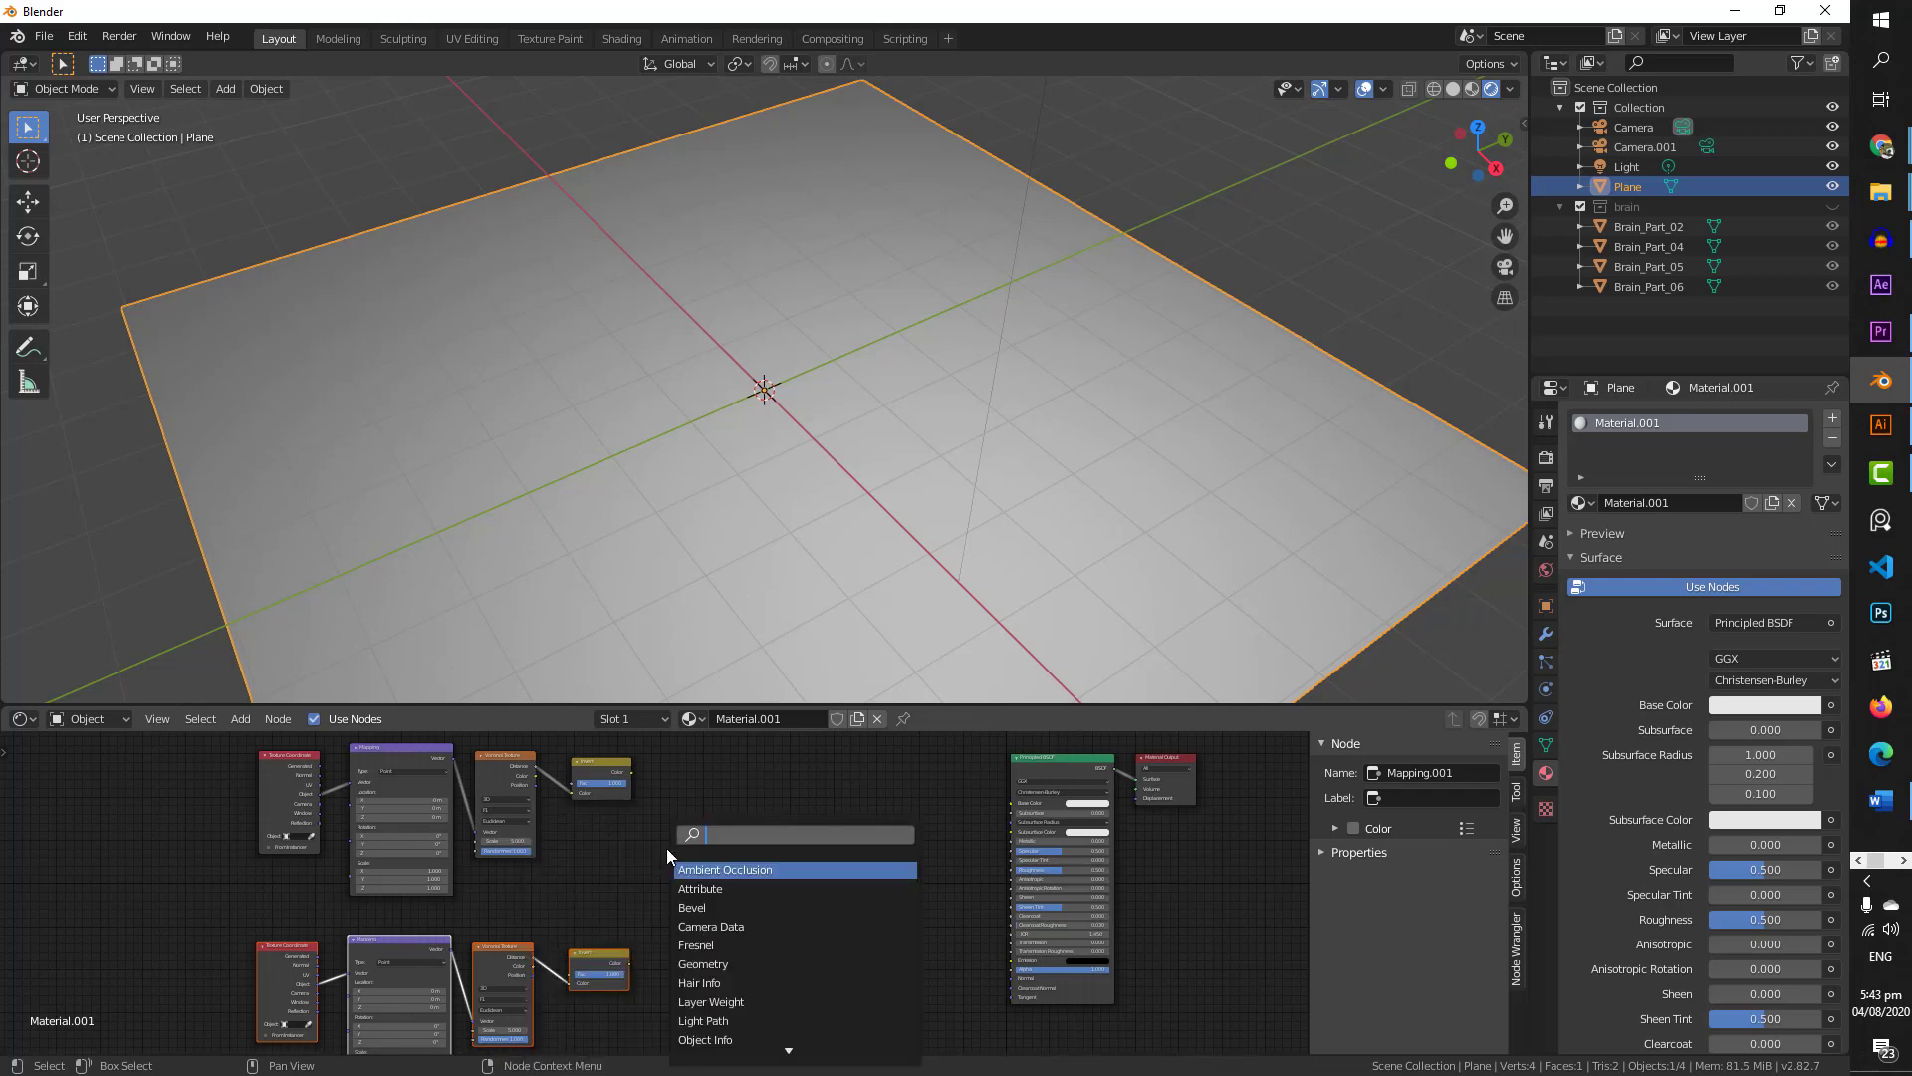
pyautogui.write('mix')
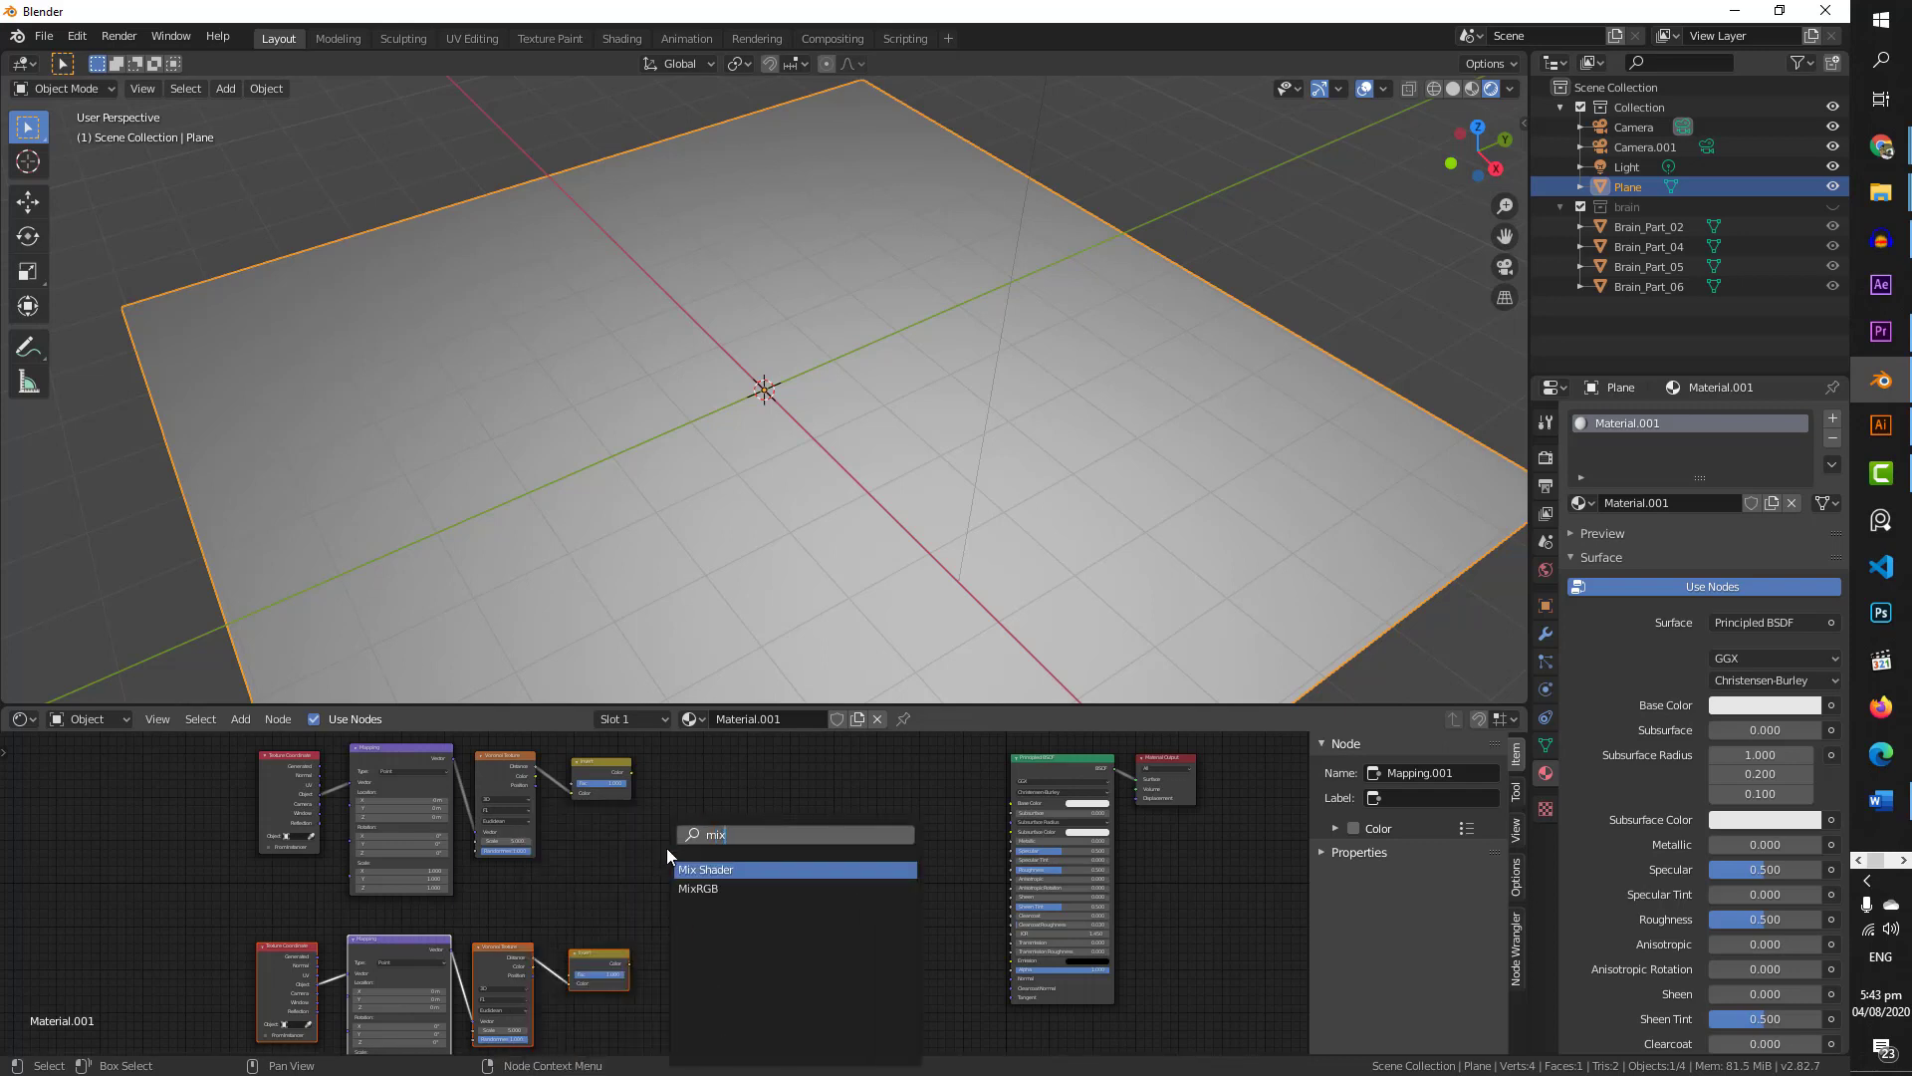
pyautogui.press('Down')
pyautogui.press('Return')
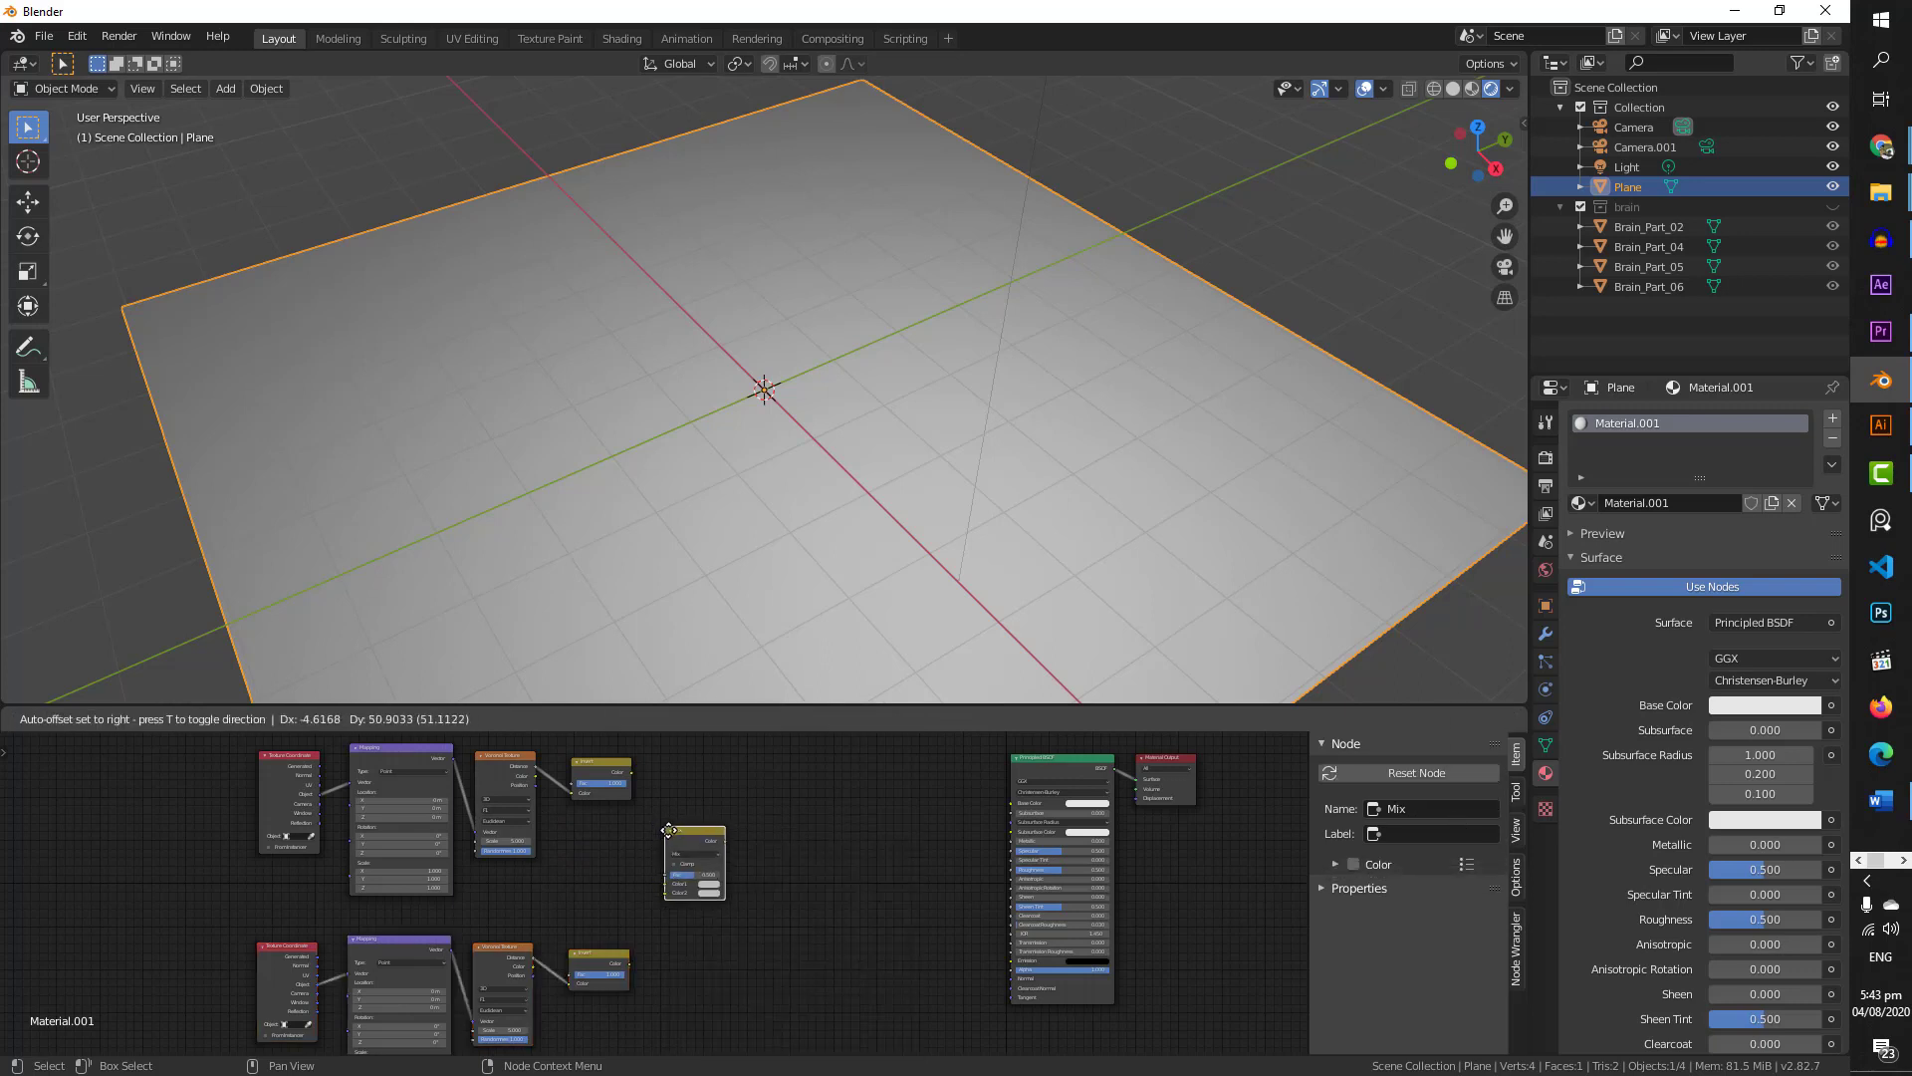
pyautogui.click(683, 830)
pyautogui.scroll(4, 728, 874)
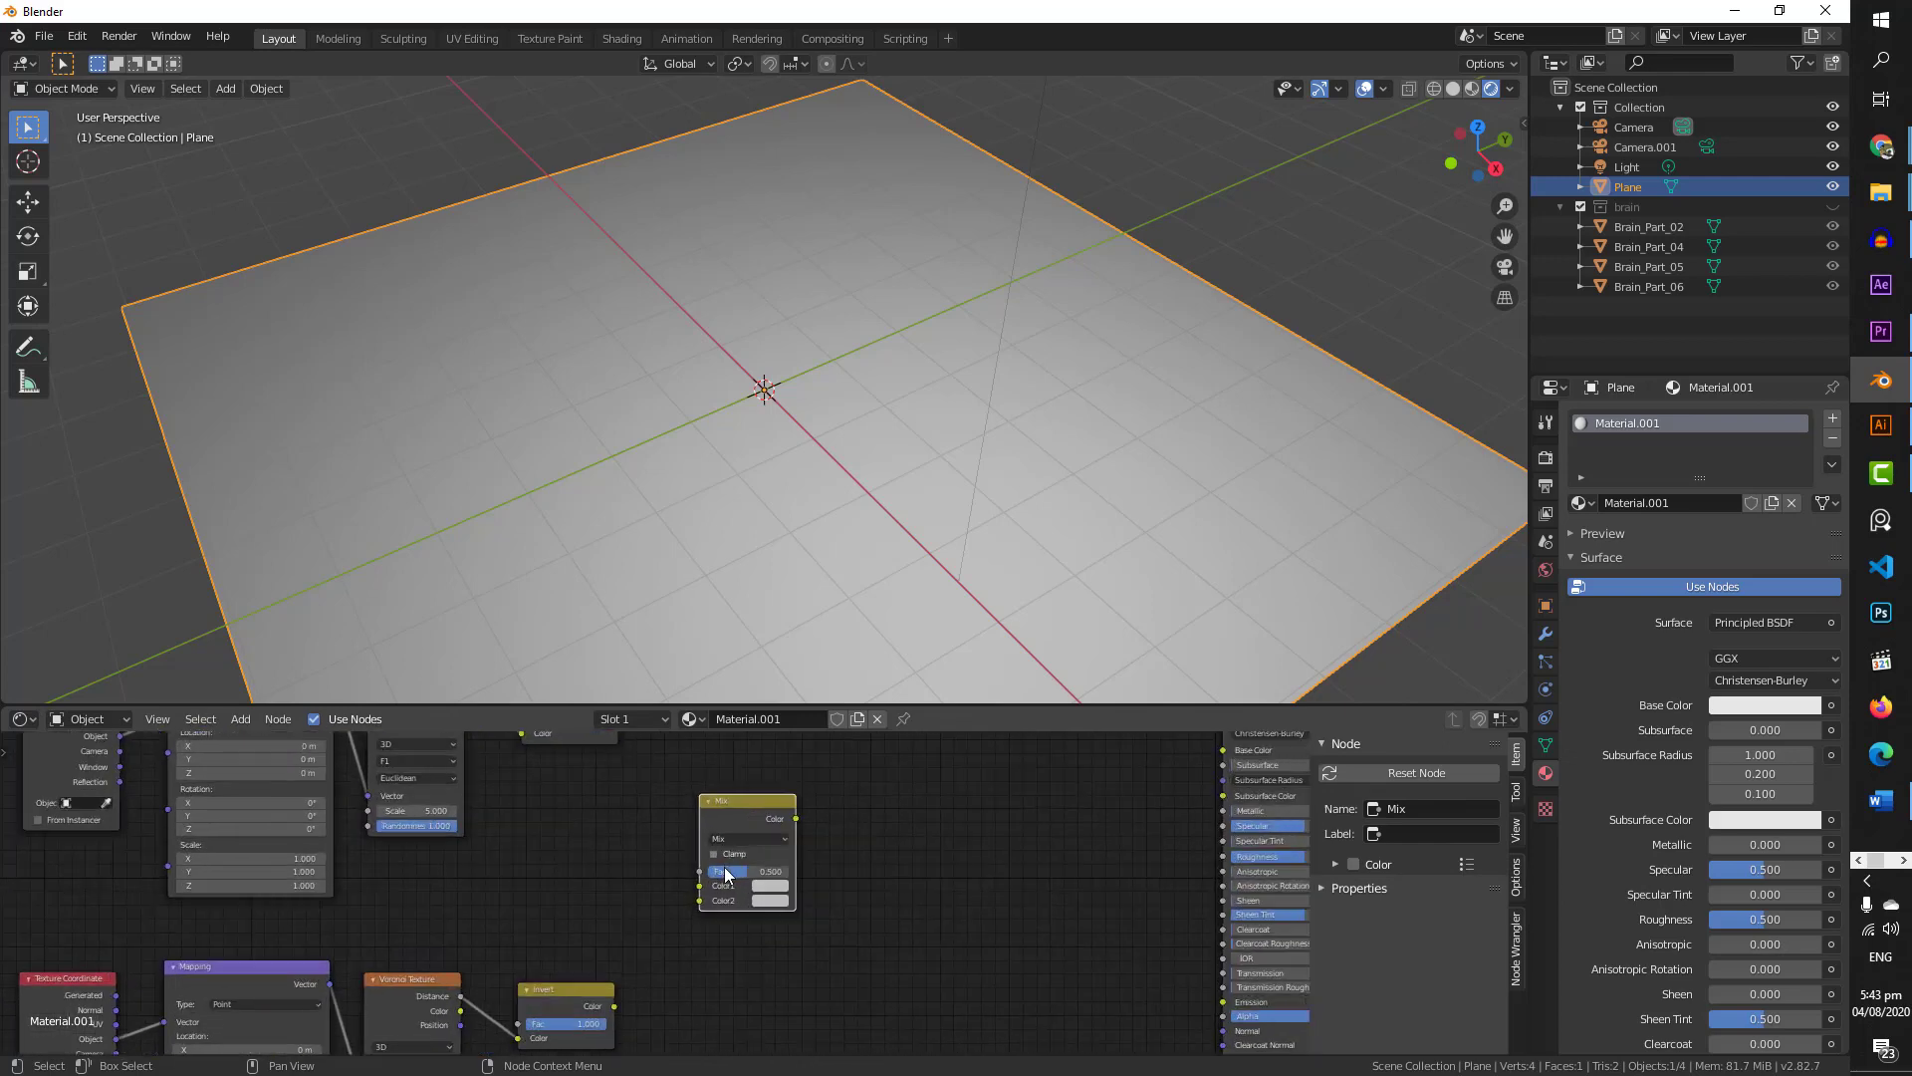
pyautogui.click(821, 820)
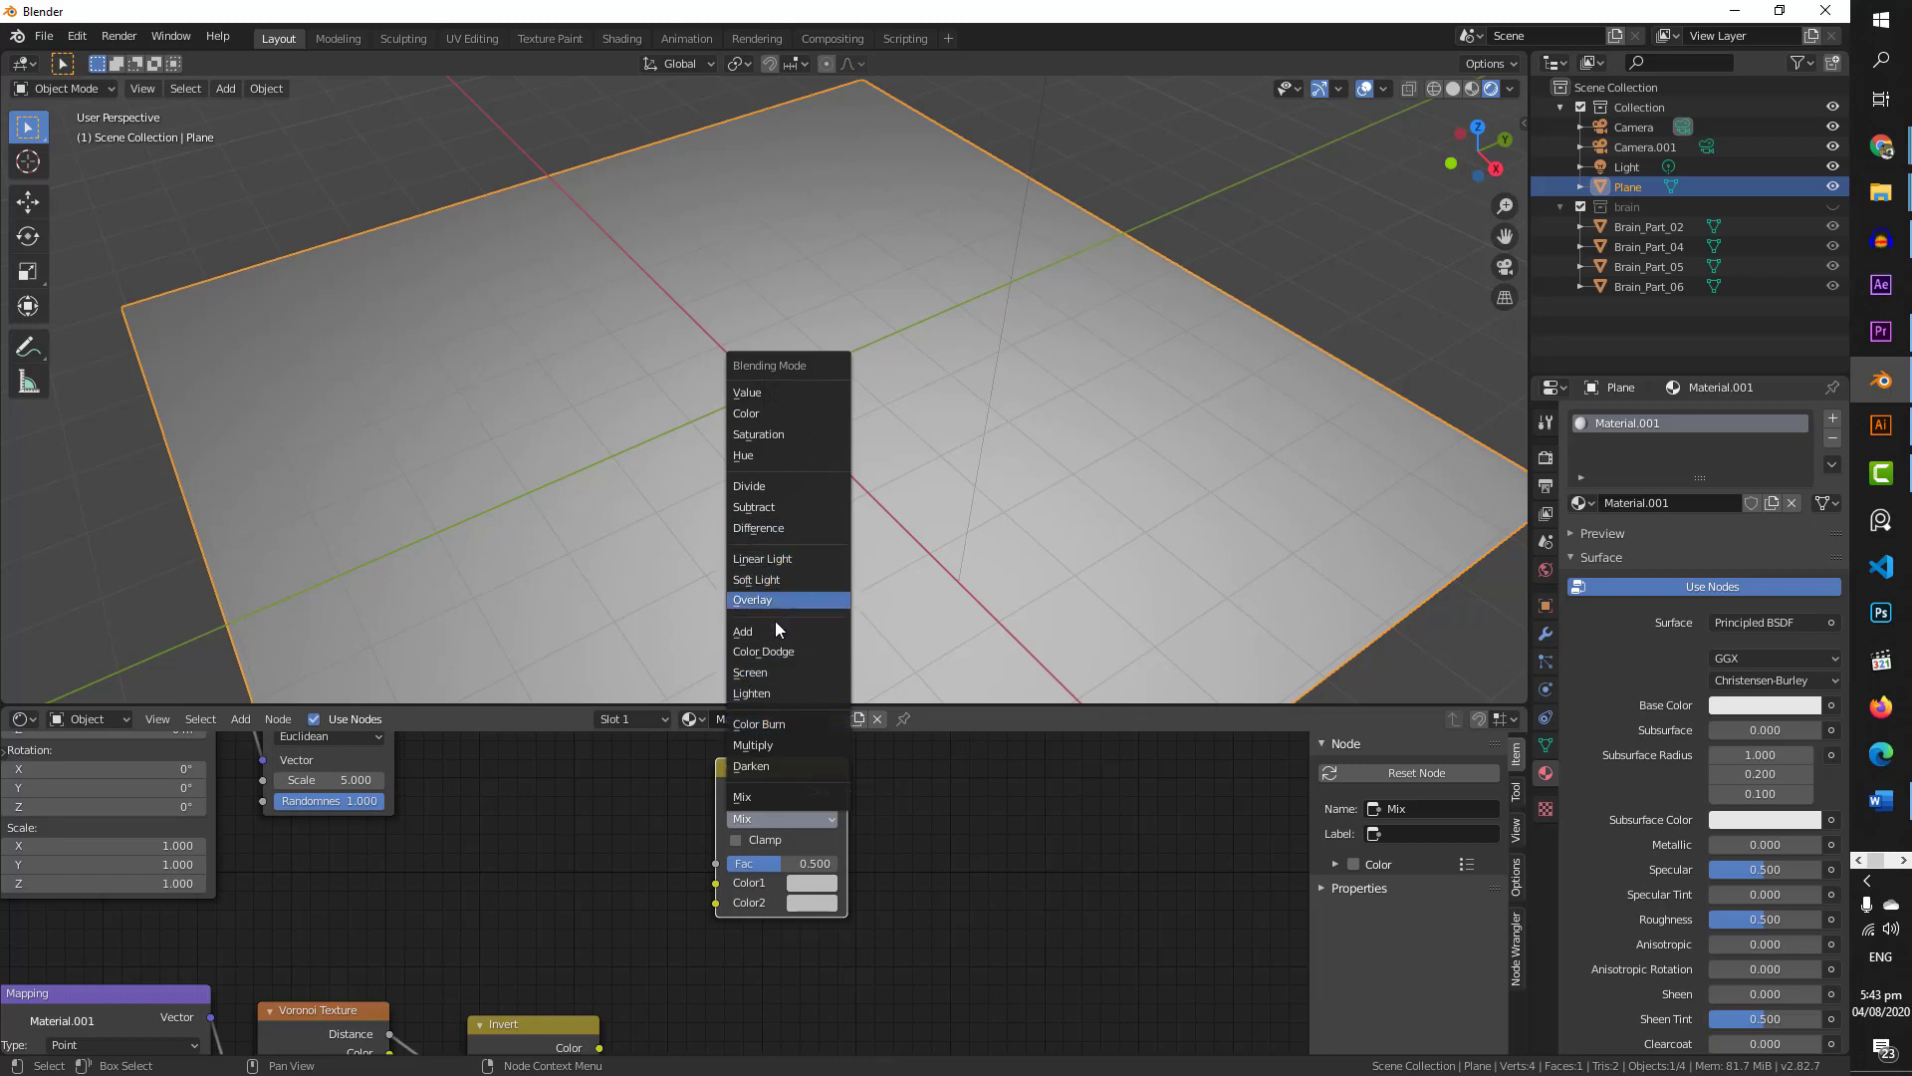
pyautogui.click(765, 745)
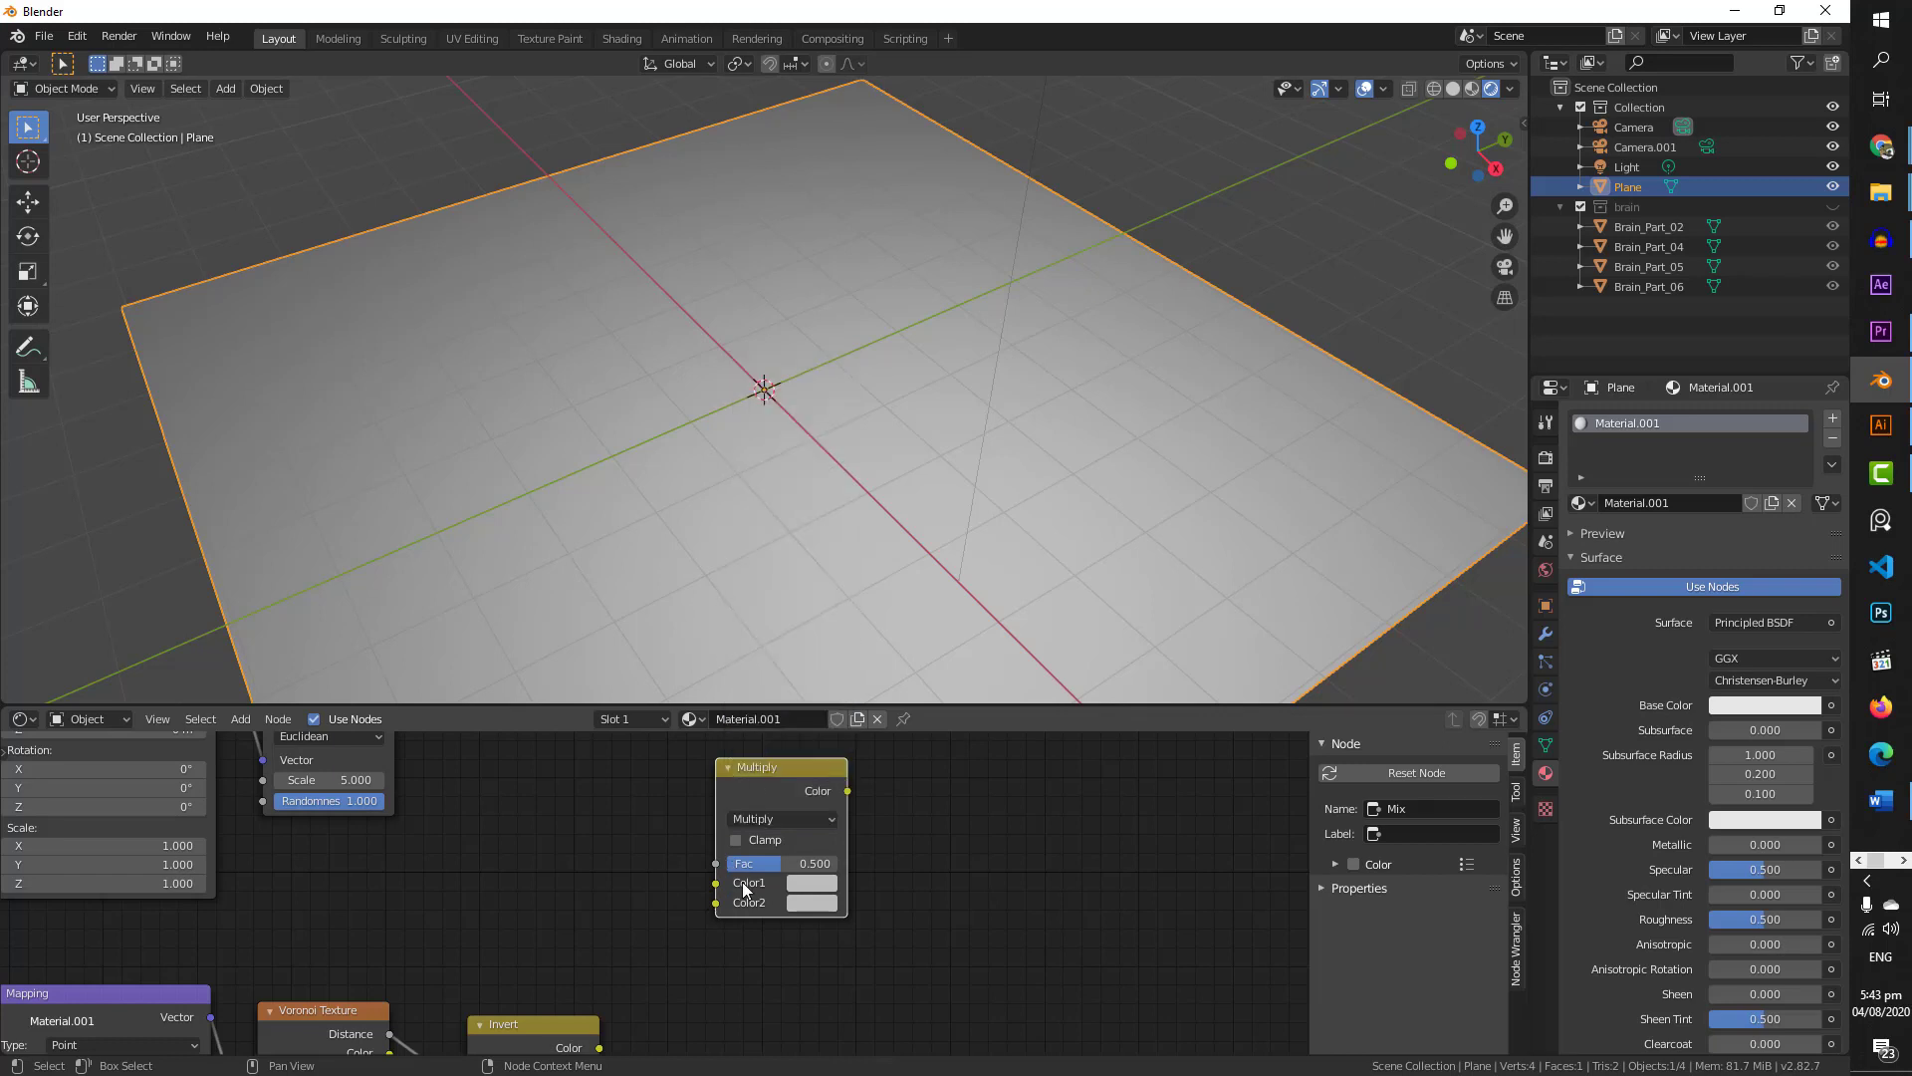
pyautogui.click(795, 862)
pyautogui.write('1')
pyautogui.press('Return')
# - Link the upper and lower Invert outputs into the Multiply node's Color1 and Color2
pyautogui.scroll(-4, 661, 894)
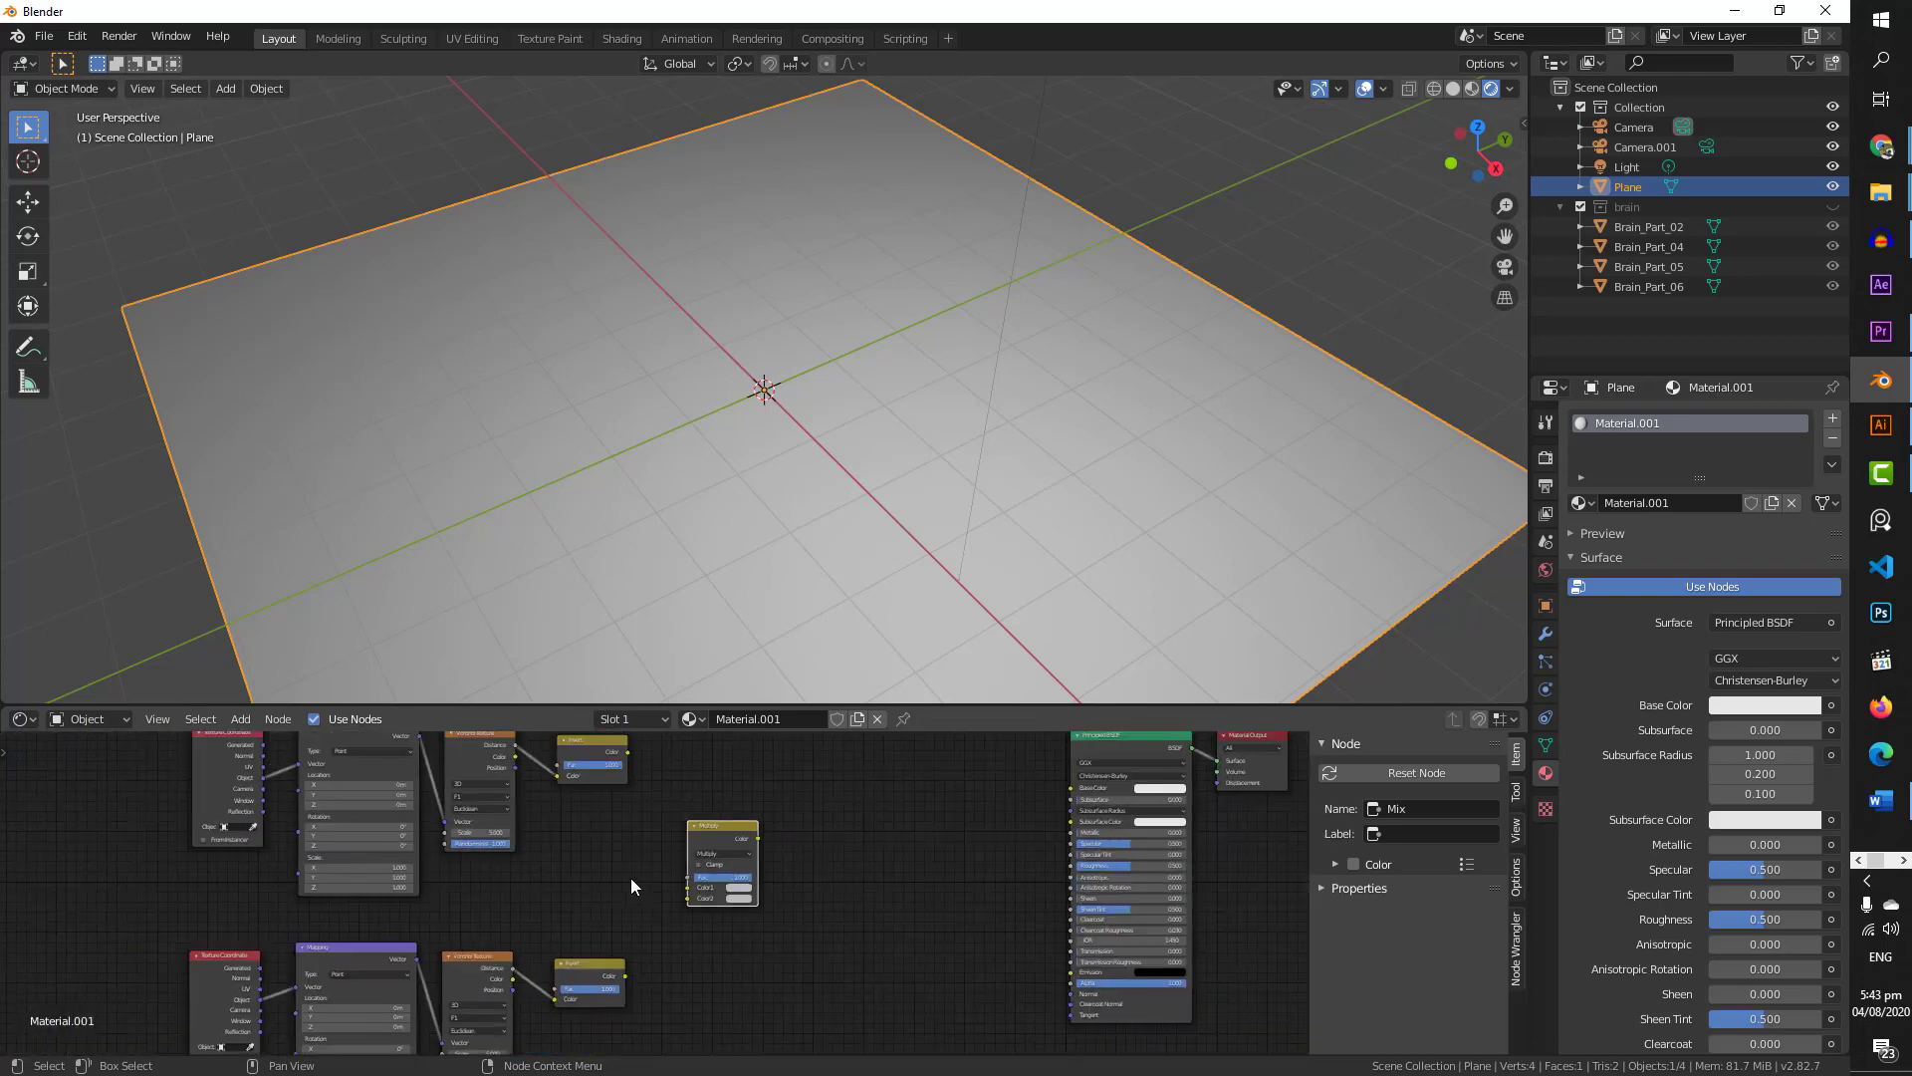
pyautogui.moveTo(628, 763); pyautogui.dragTo(641, 789)
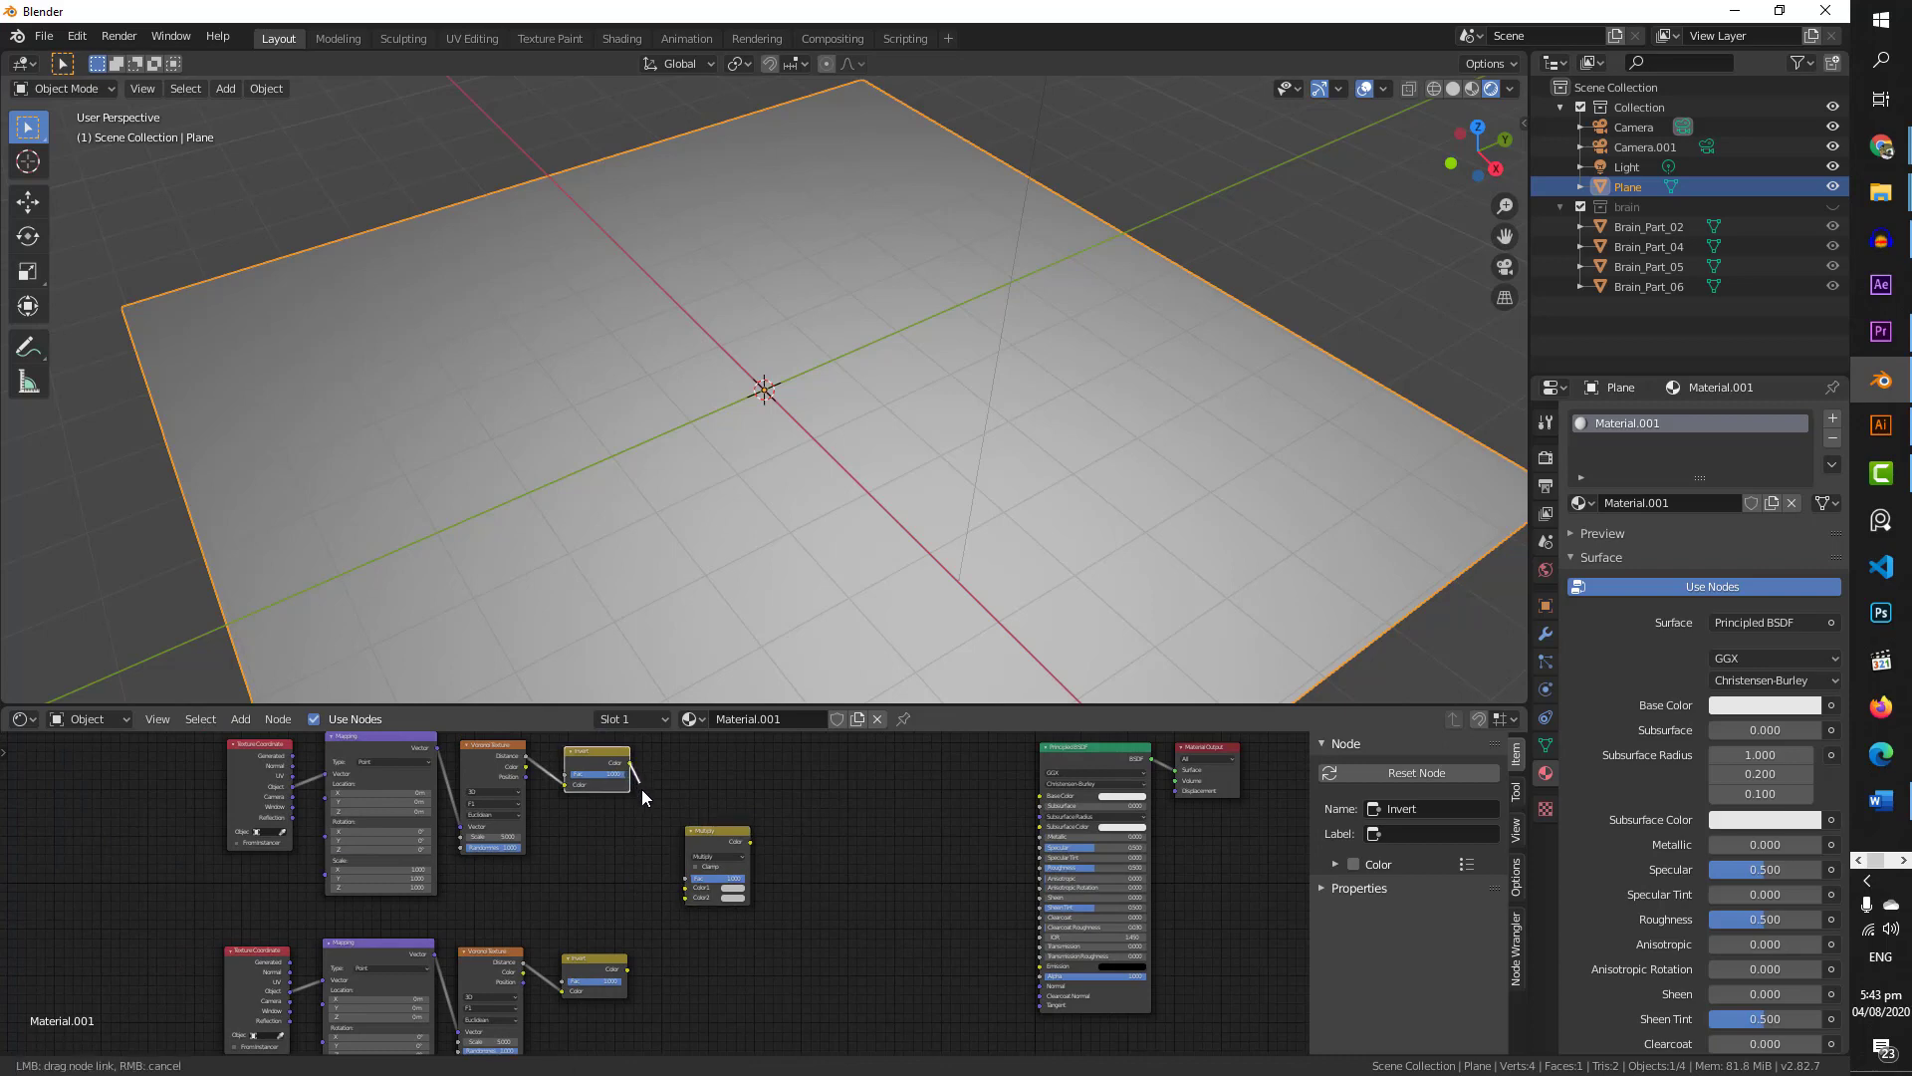
pyautogui.moveTo(661, 864); pyautogui.dragTo(684, 888)
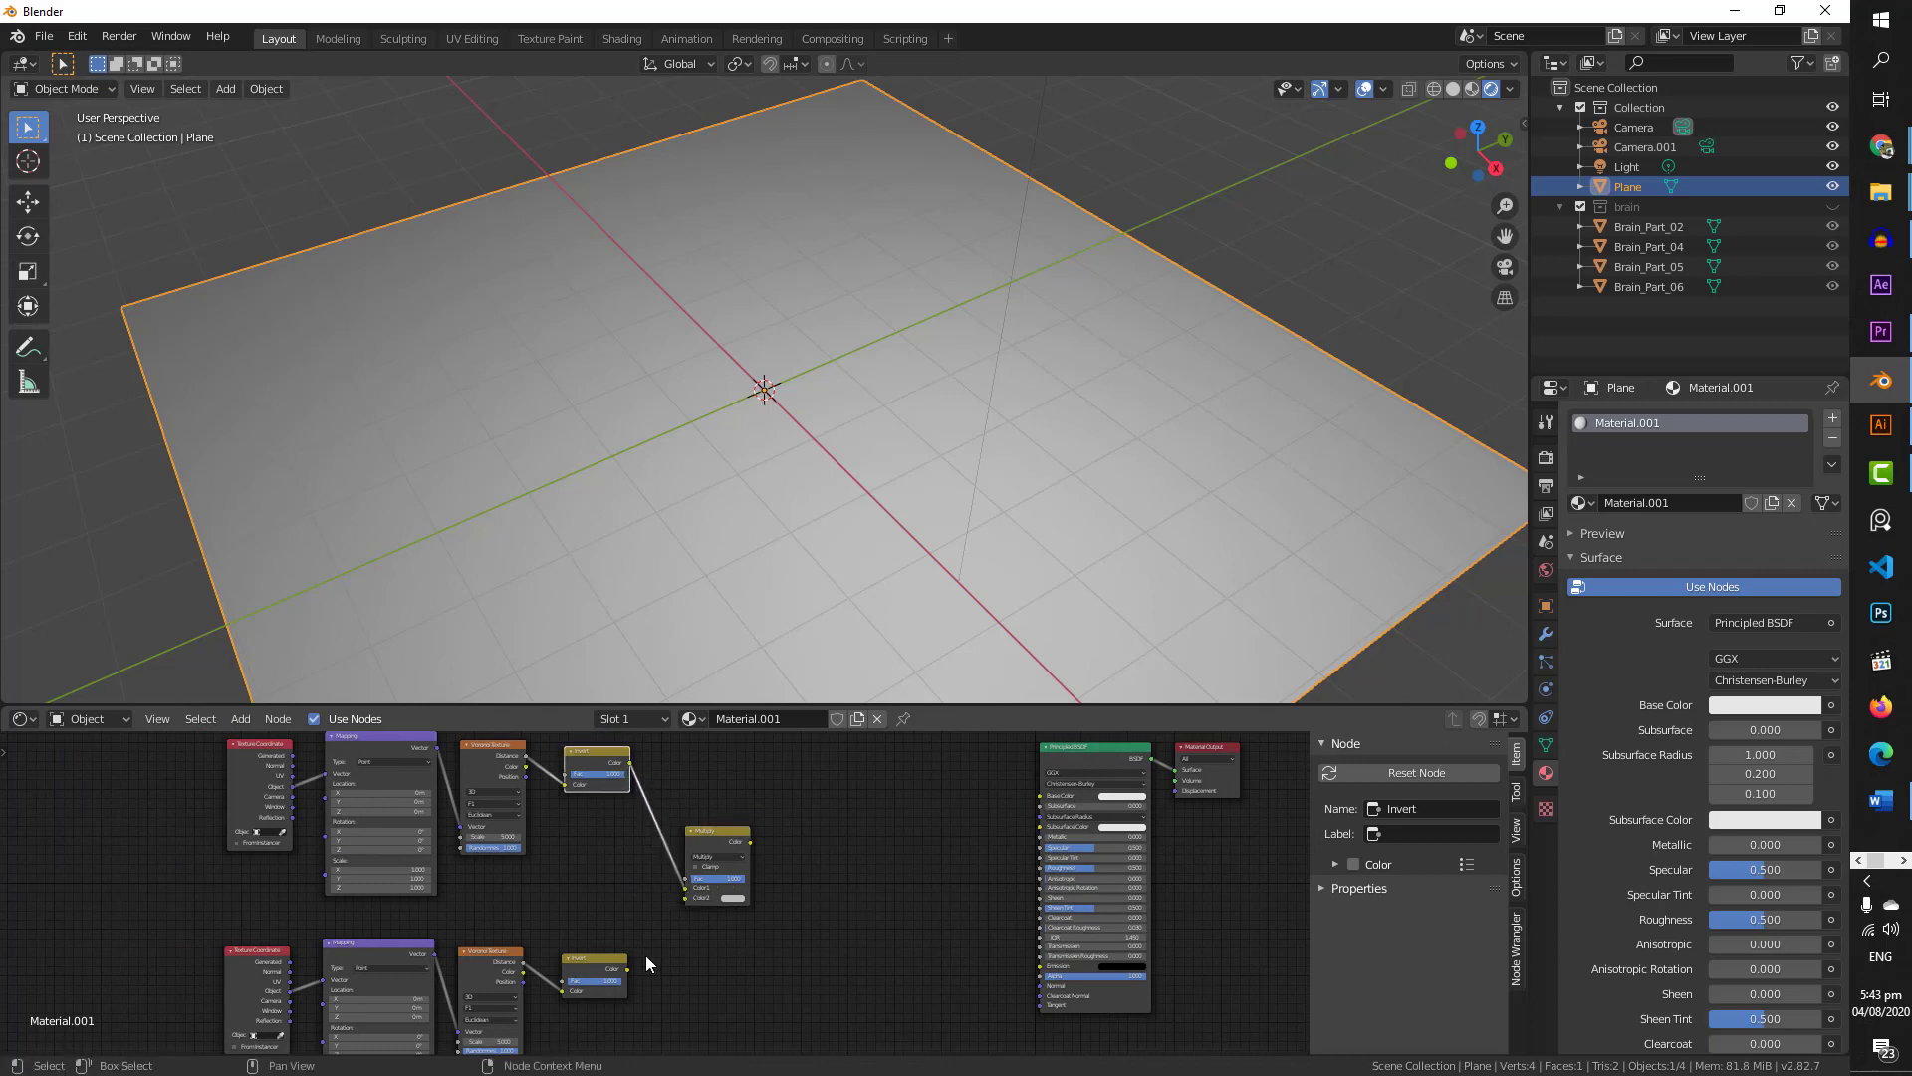
pyautogui.moveTo(625, 970); pyautogui.dragTo(683, 898)
pyautogui.scroll(1, 667, 946)
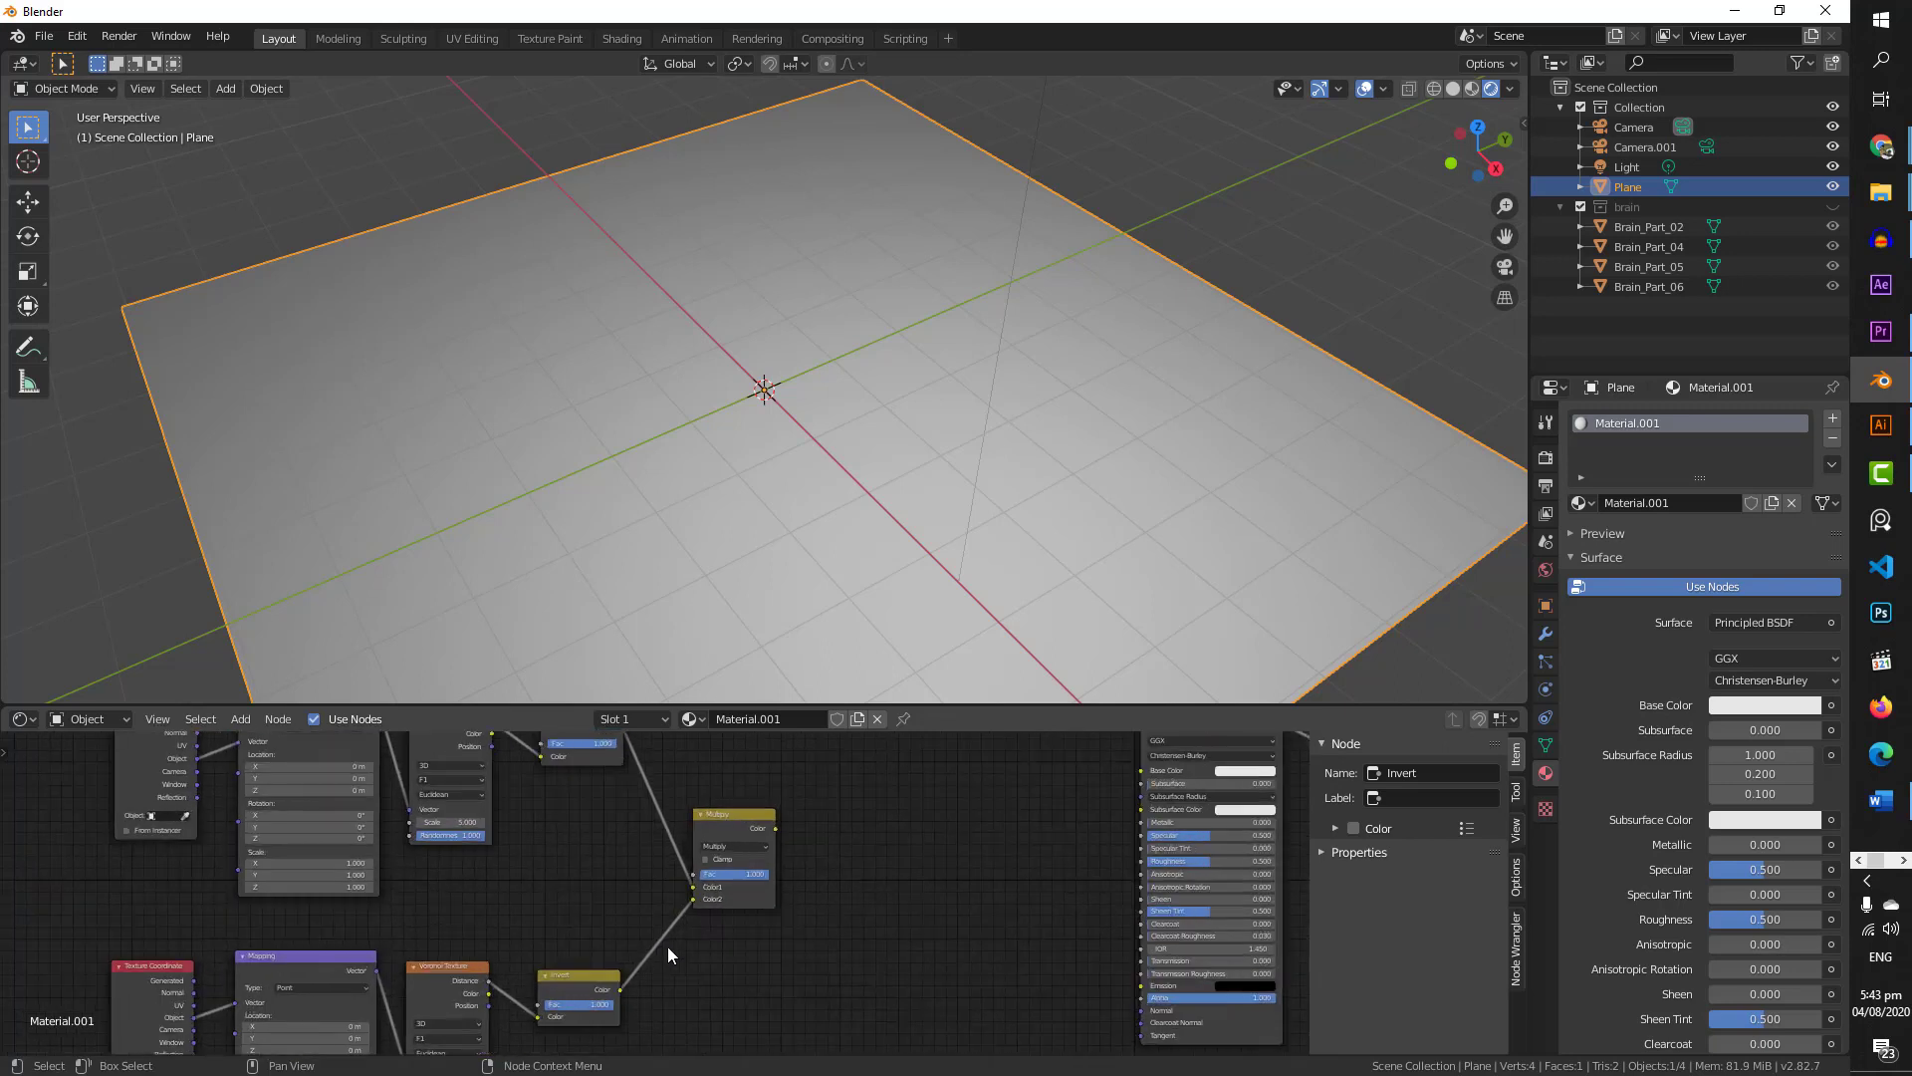
pyautogui.moveTo(539, 881); pyautogui.dragTo(682, 899, button='middle')
# - Try Scale 6 and Randomness 0.33 on the upper Voronoi, then undo the change
pyautogui.scroll(4, 682, 899)
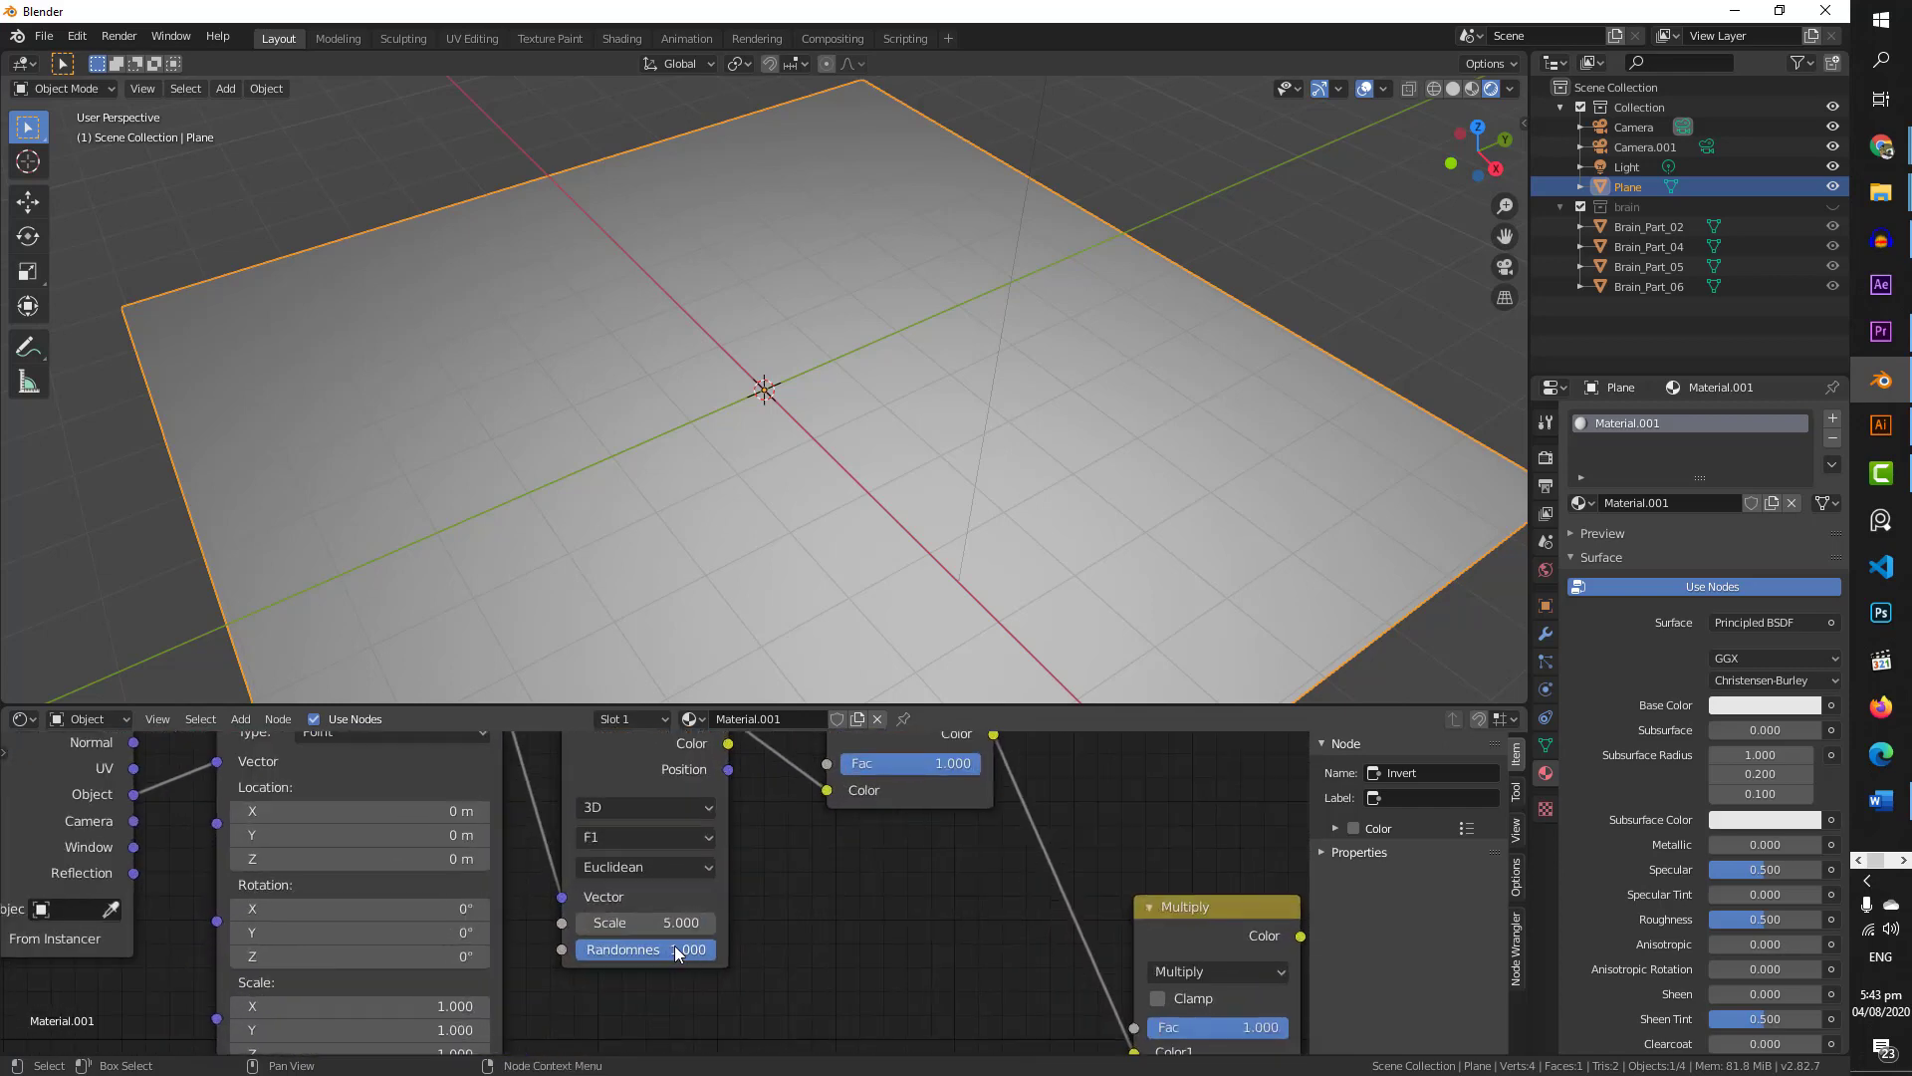
pyautogui.click(676, 922)
pyautogui.write('6')
pyautogui.press('Return')
pyautogui.click(693, 958)
pyautogui.write('0.33')
pyautogui.press('Return')
pyautogui.scroll(-1, 677, 955)
pyautogui.hotkey('ctrl', 'z')
pyautogui.hotkey('ctrl', 'z')
pyautogui.scroll(4, 638, 859)
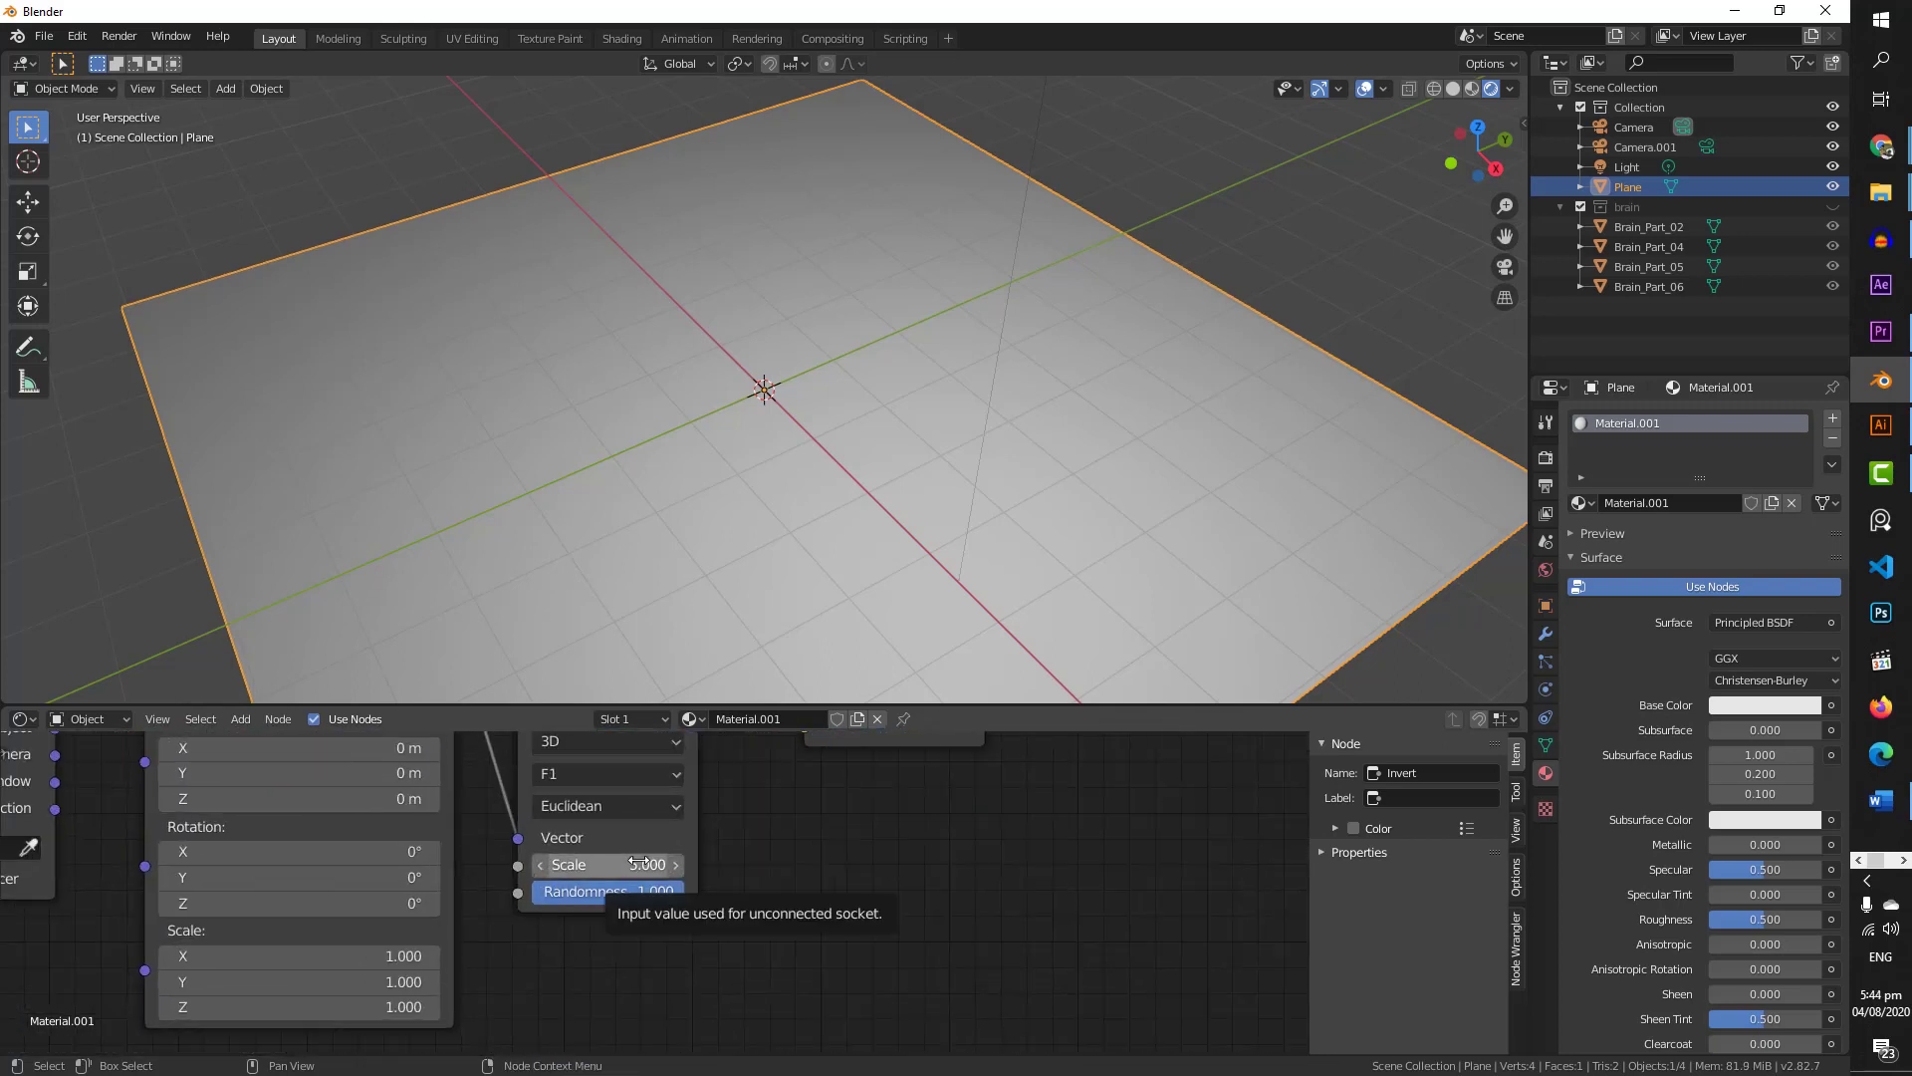
# - Set the upper Voronoi texture to Scale 6 and Randomness 0.93
pyautogui.click(639, 862)
pyautogui.write('6')
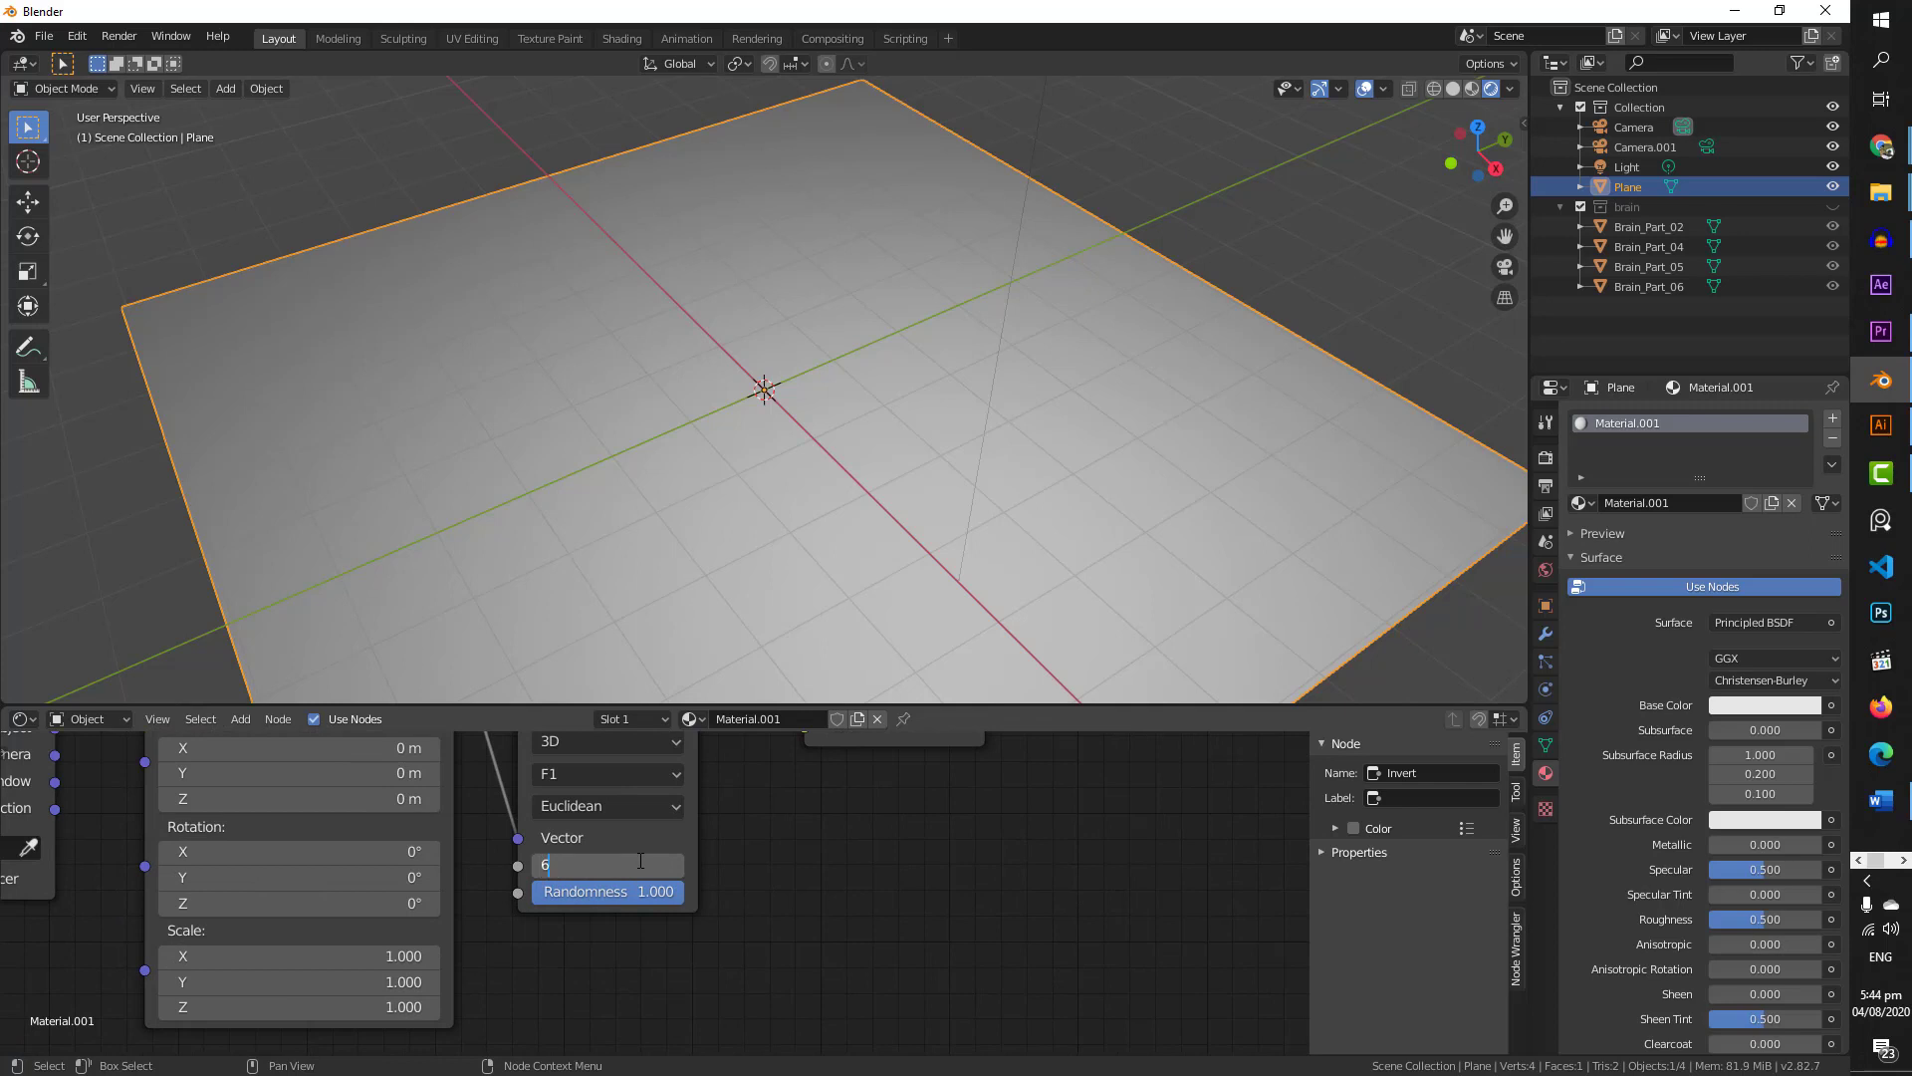
pyautogui.press('Return')
pyautogui.click(640, 891)
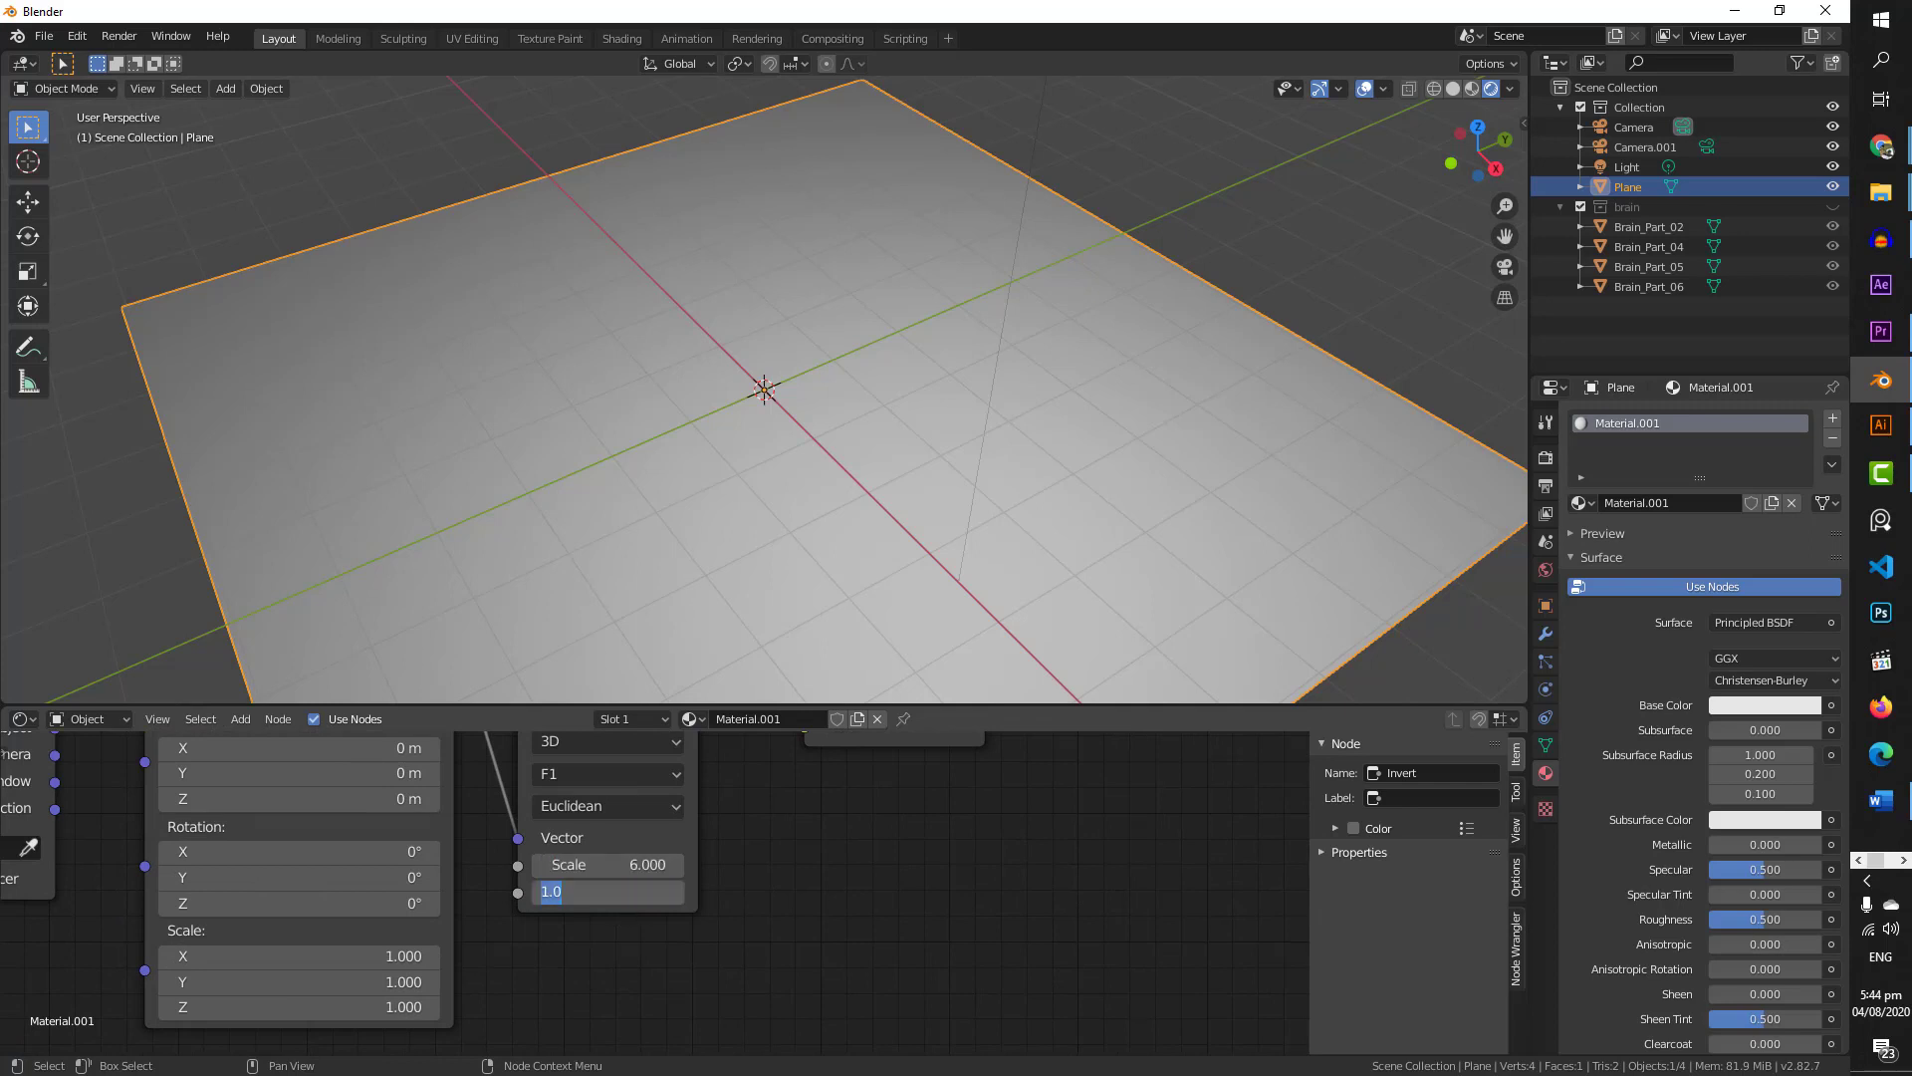
pyautogui.write('0.93')
pyautogui.press('Return')
pyautogui.scroll(-3, 773, 908)
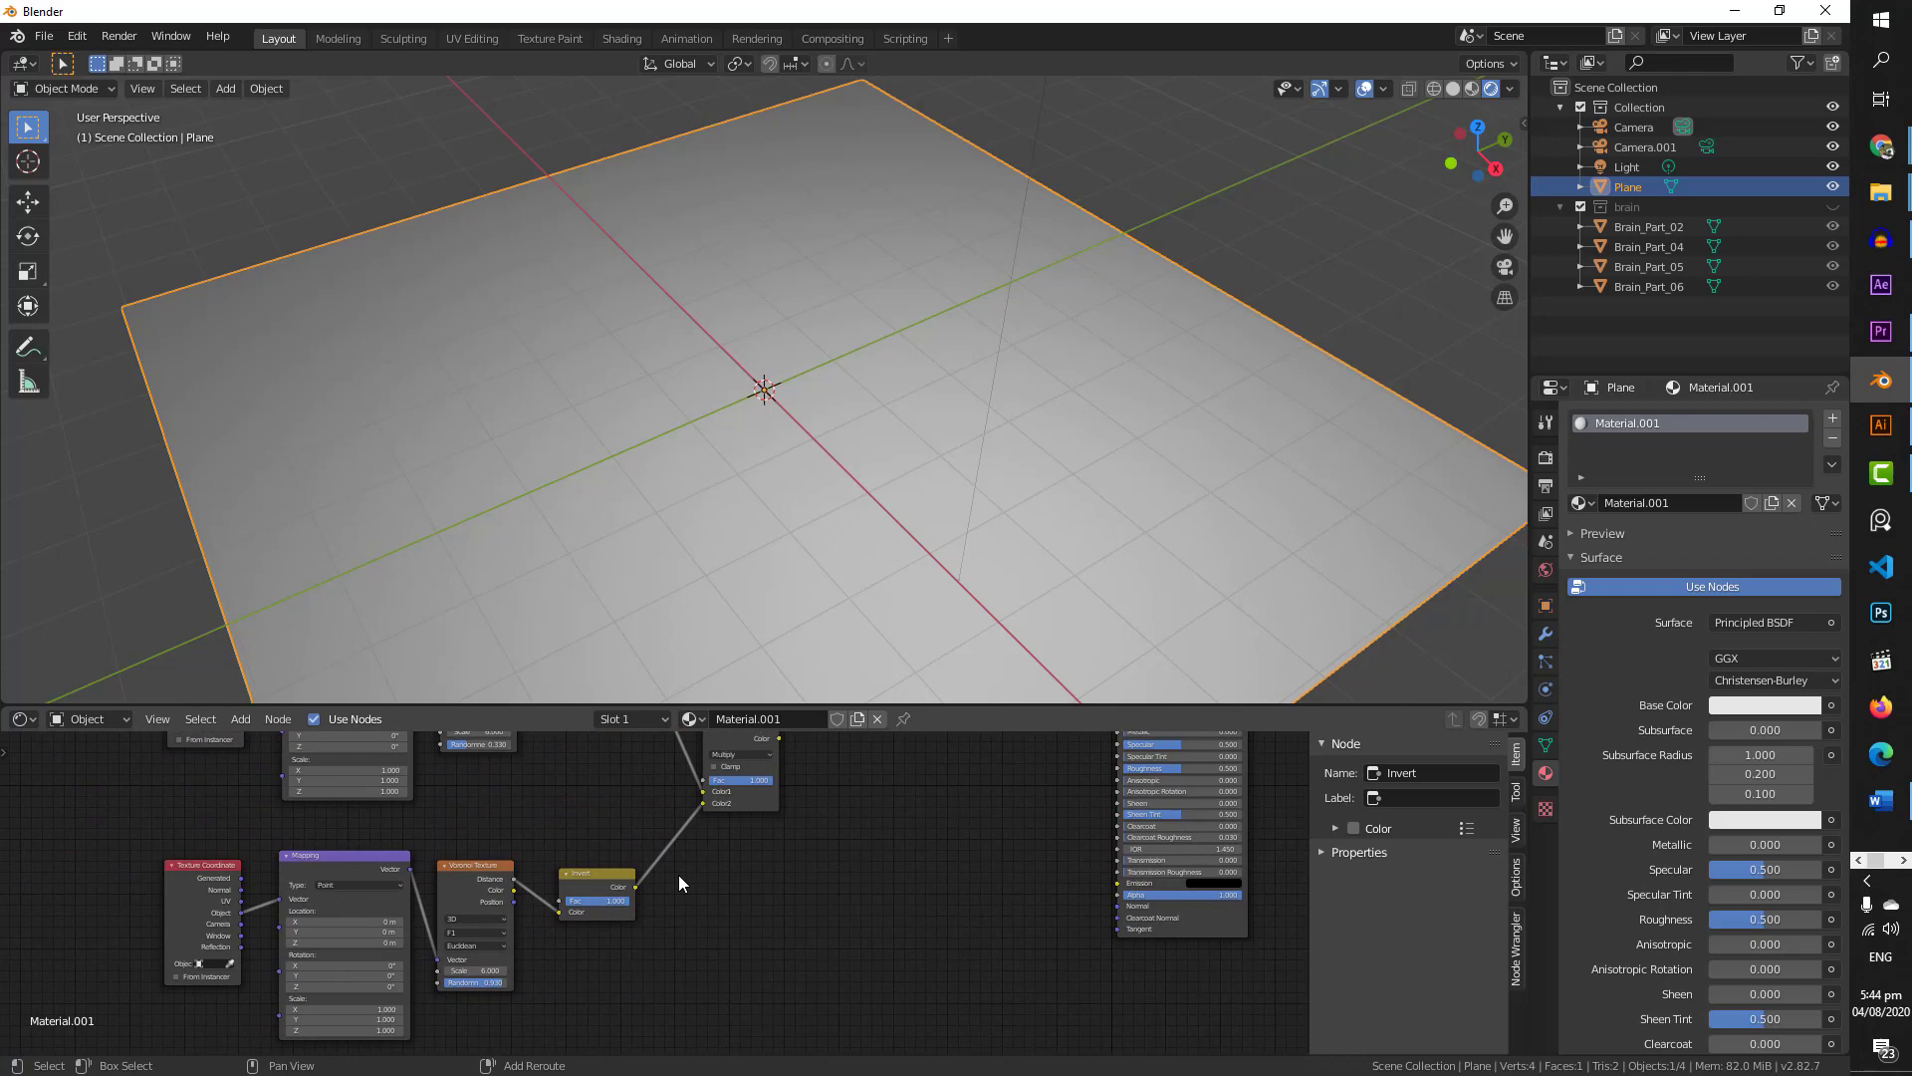
pyautogui.moveTo(678, 875); pyautogui.dragTo(654, 954, button='middle')
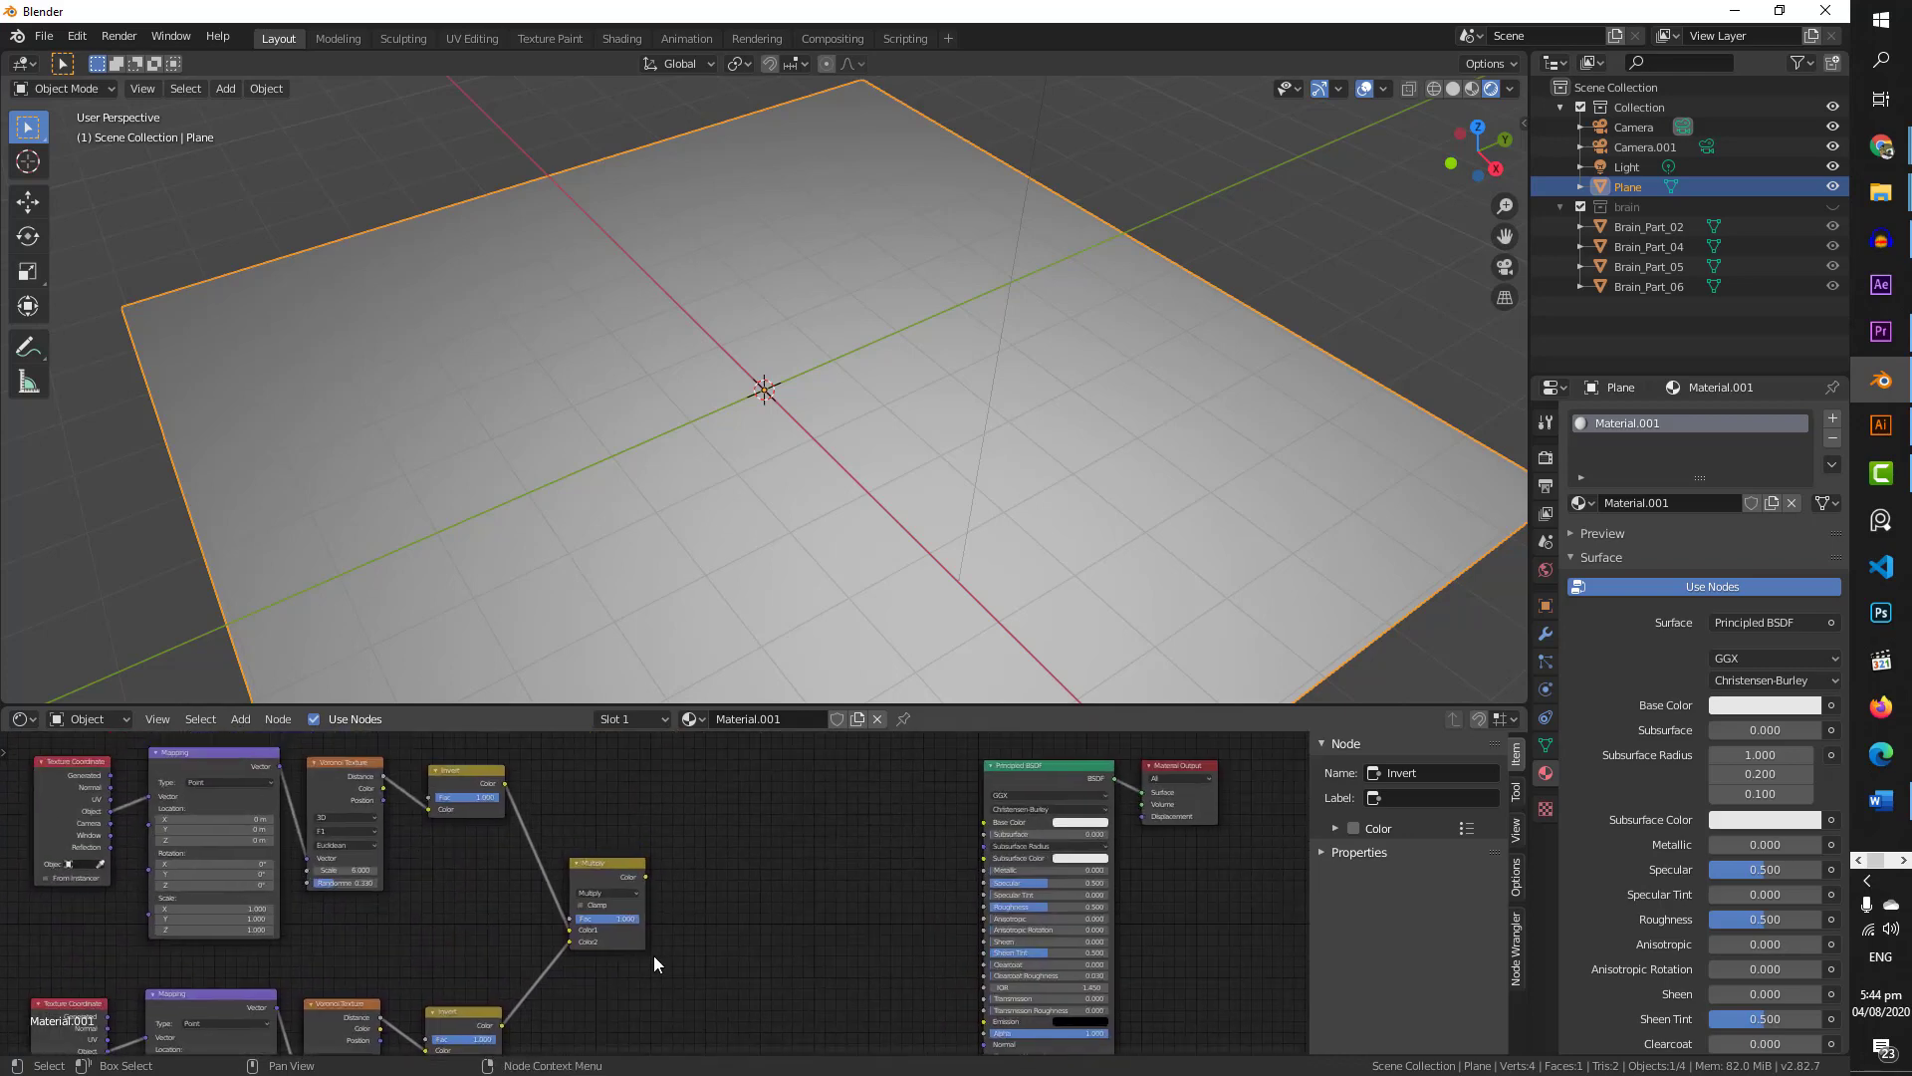
# - Connect the Multiply output to Base Color and drag-adjust the Voronoi Scale slightly
pyautogui.scroll(-1, 653, 955)
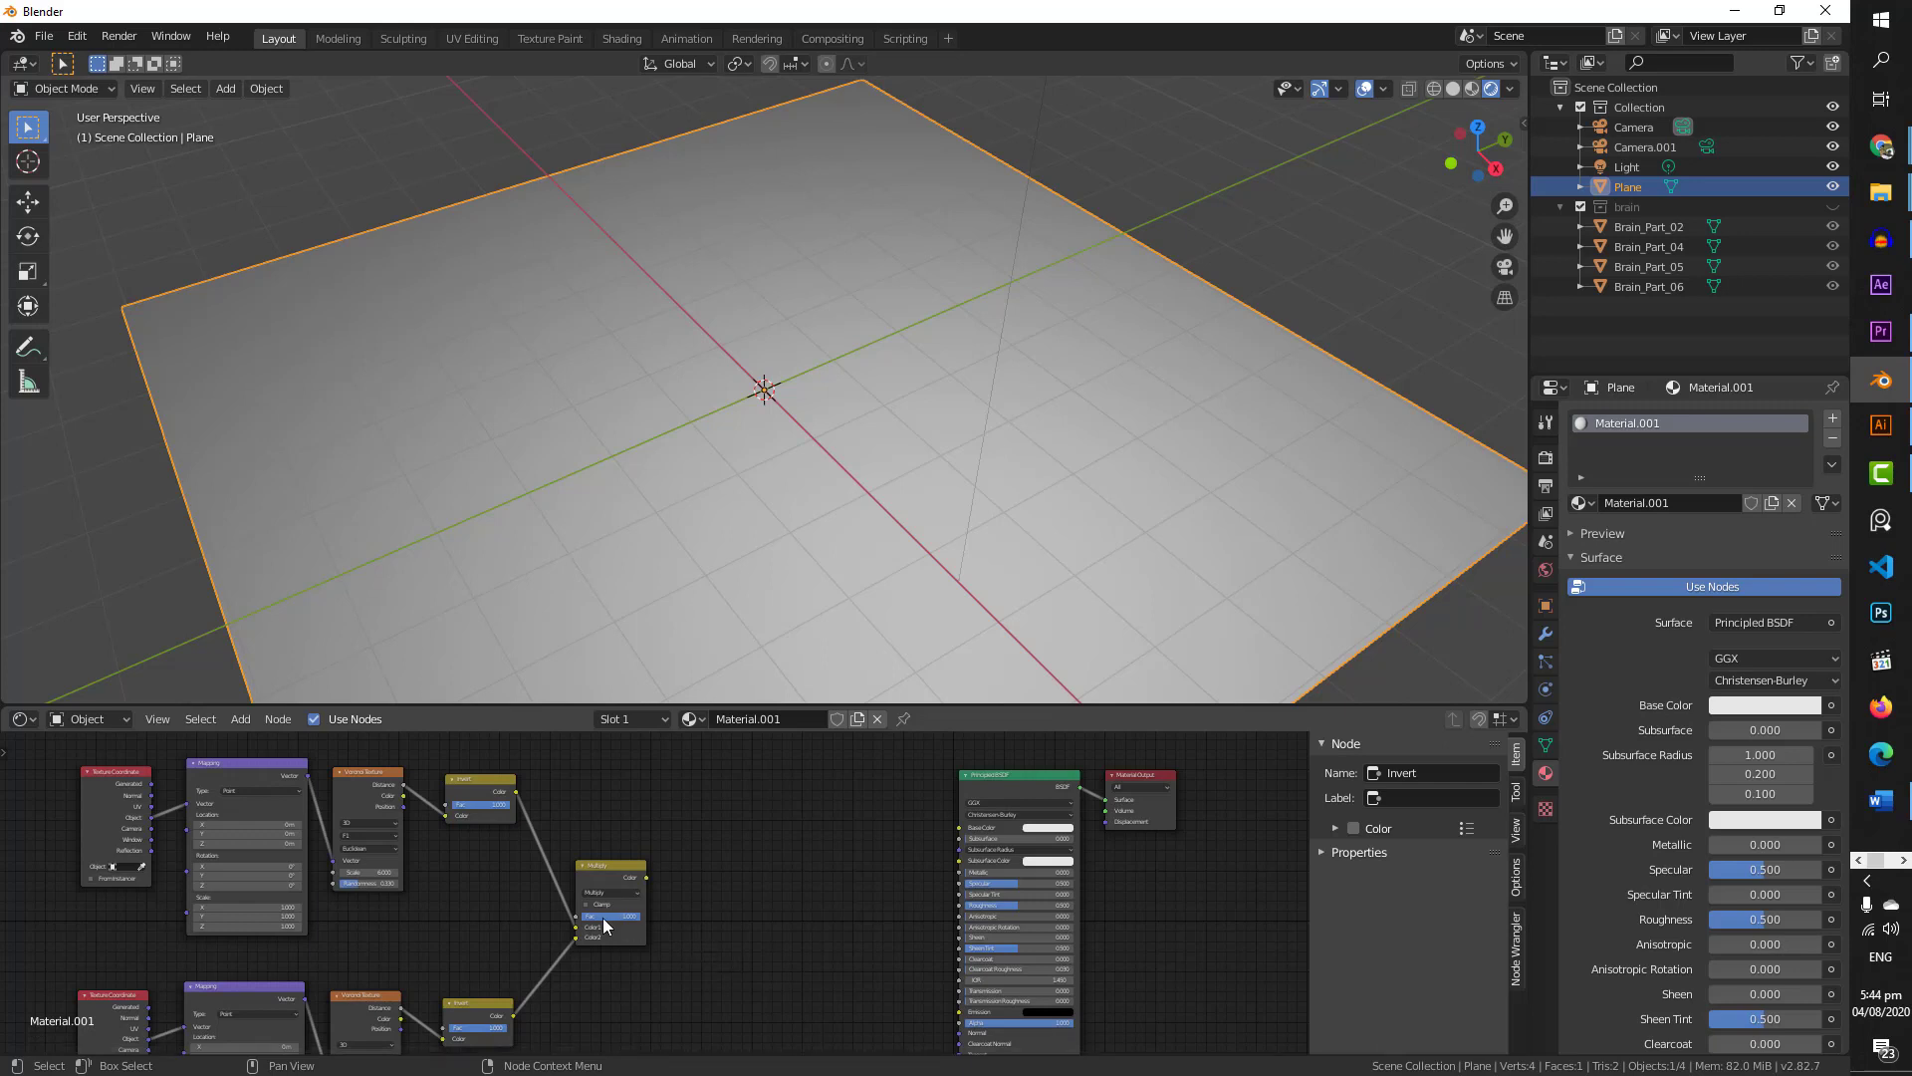
pyautogui.moveTo(648, 876); pyautogui.dragTo(959, 828)
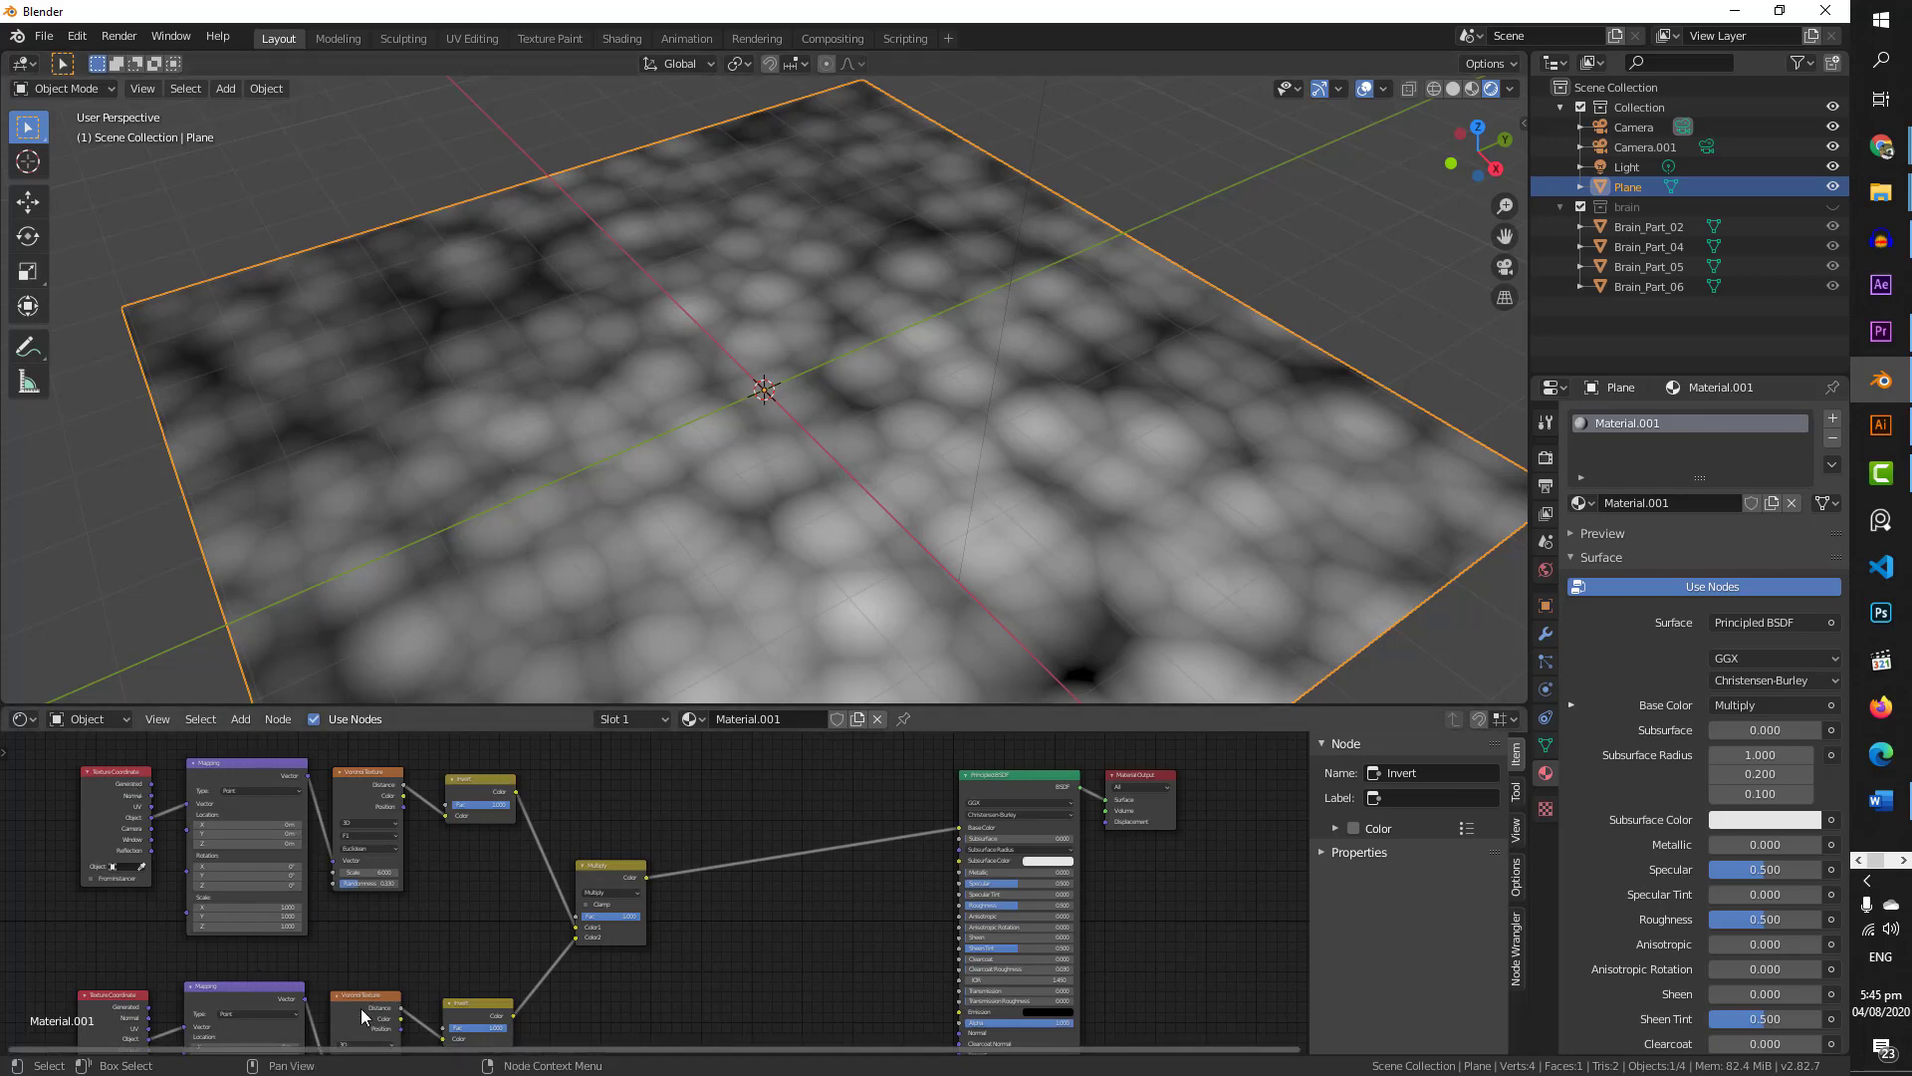
pyautogui.scroll(2, 289, 892)
pyautogui.moveTo(242, 862)
pyautogui.mouseDown()
pyautogui.moveTo(277, 863)
pyautogui.moveTo(255, 862)
pyautogui.mouseUp()
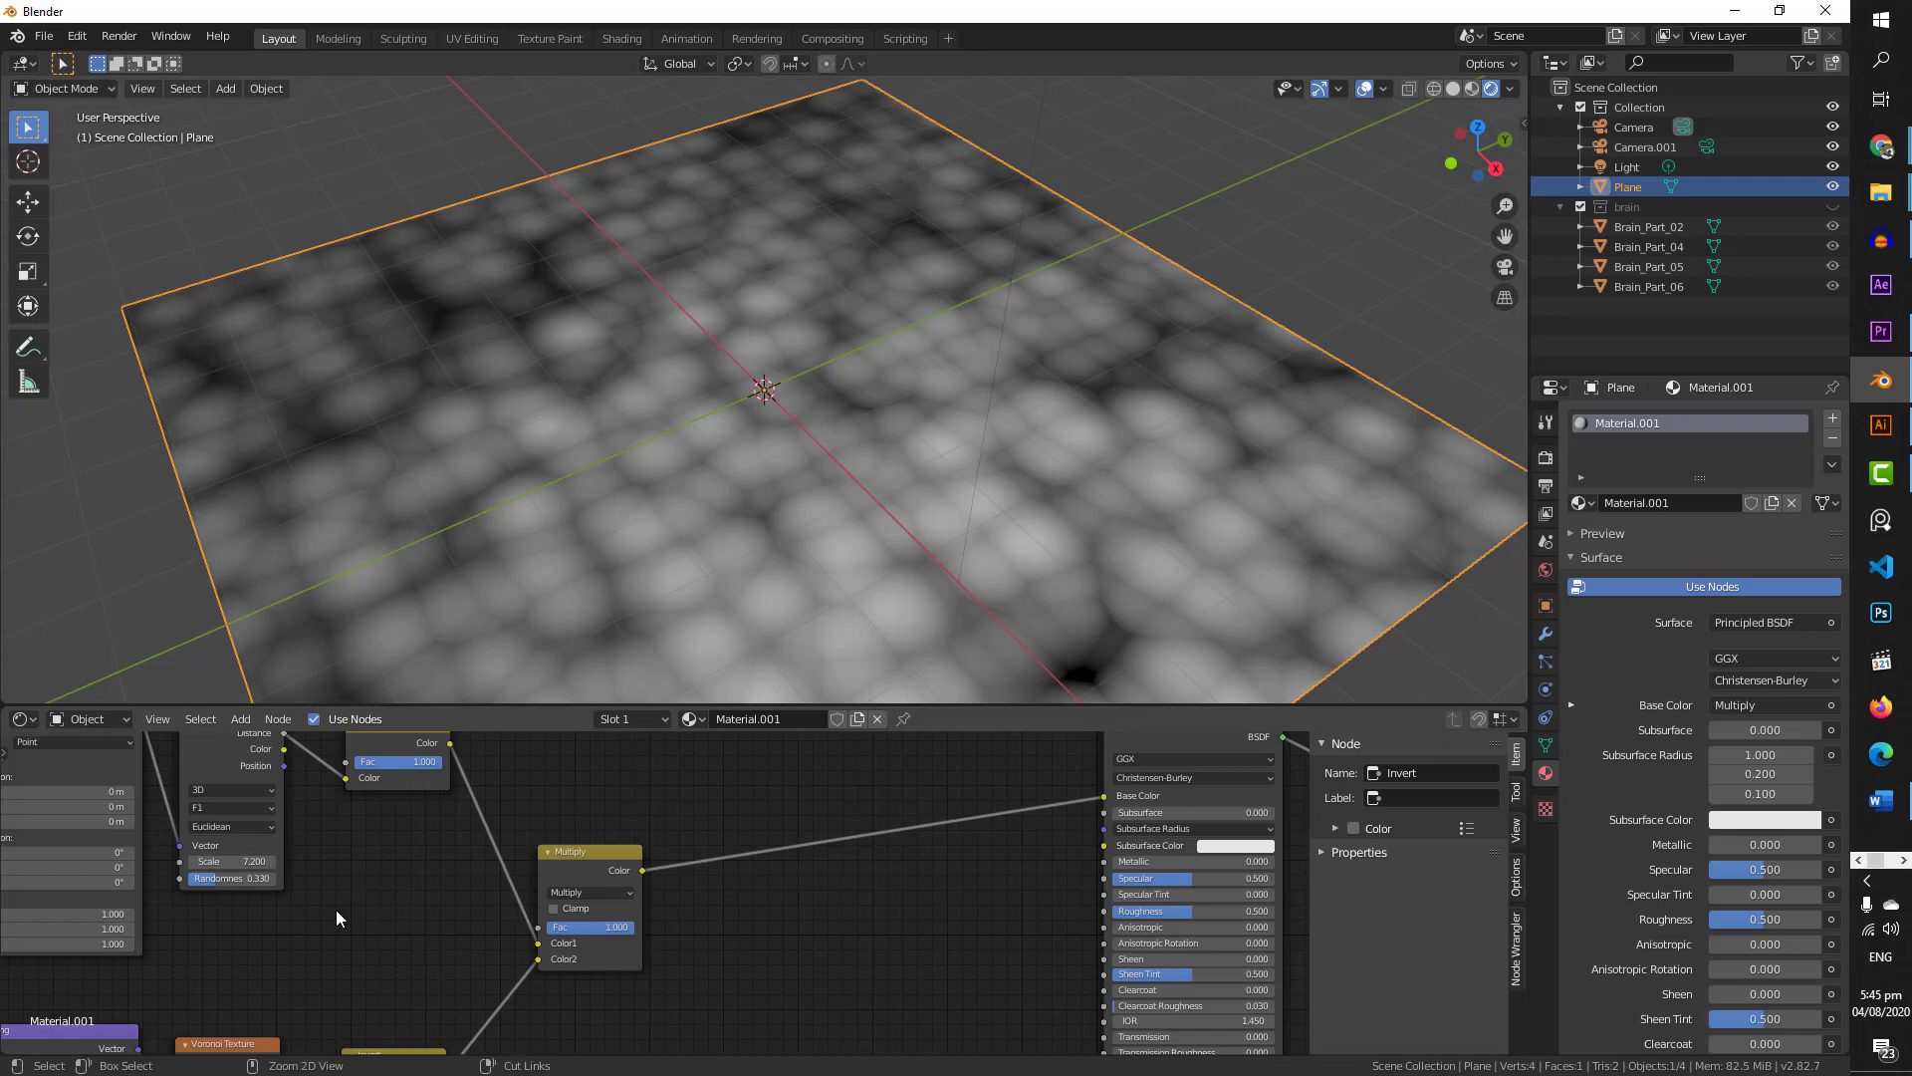
pyautogui.scroll(-1, 336, 910)
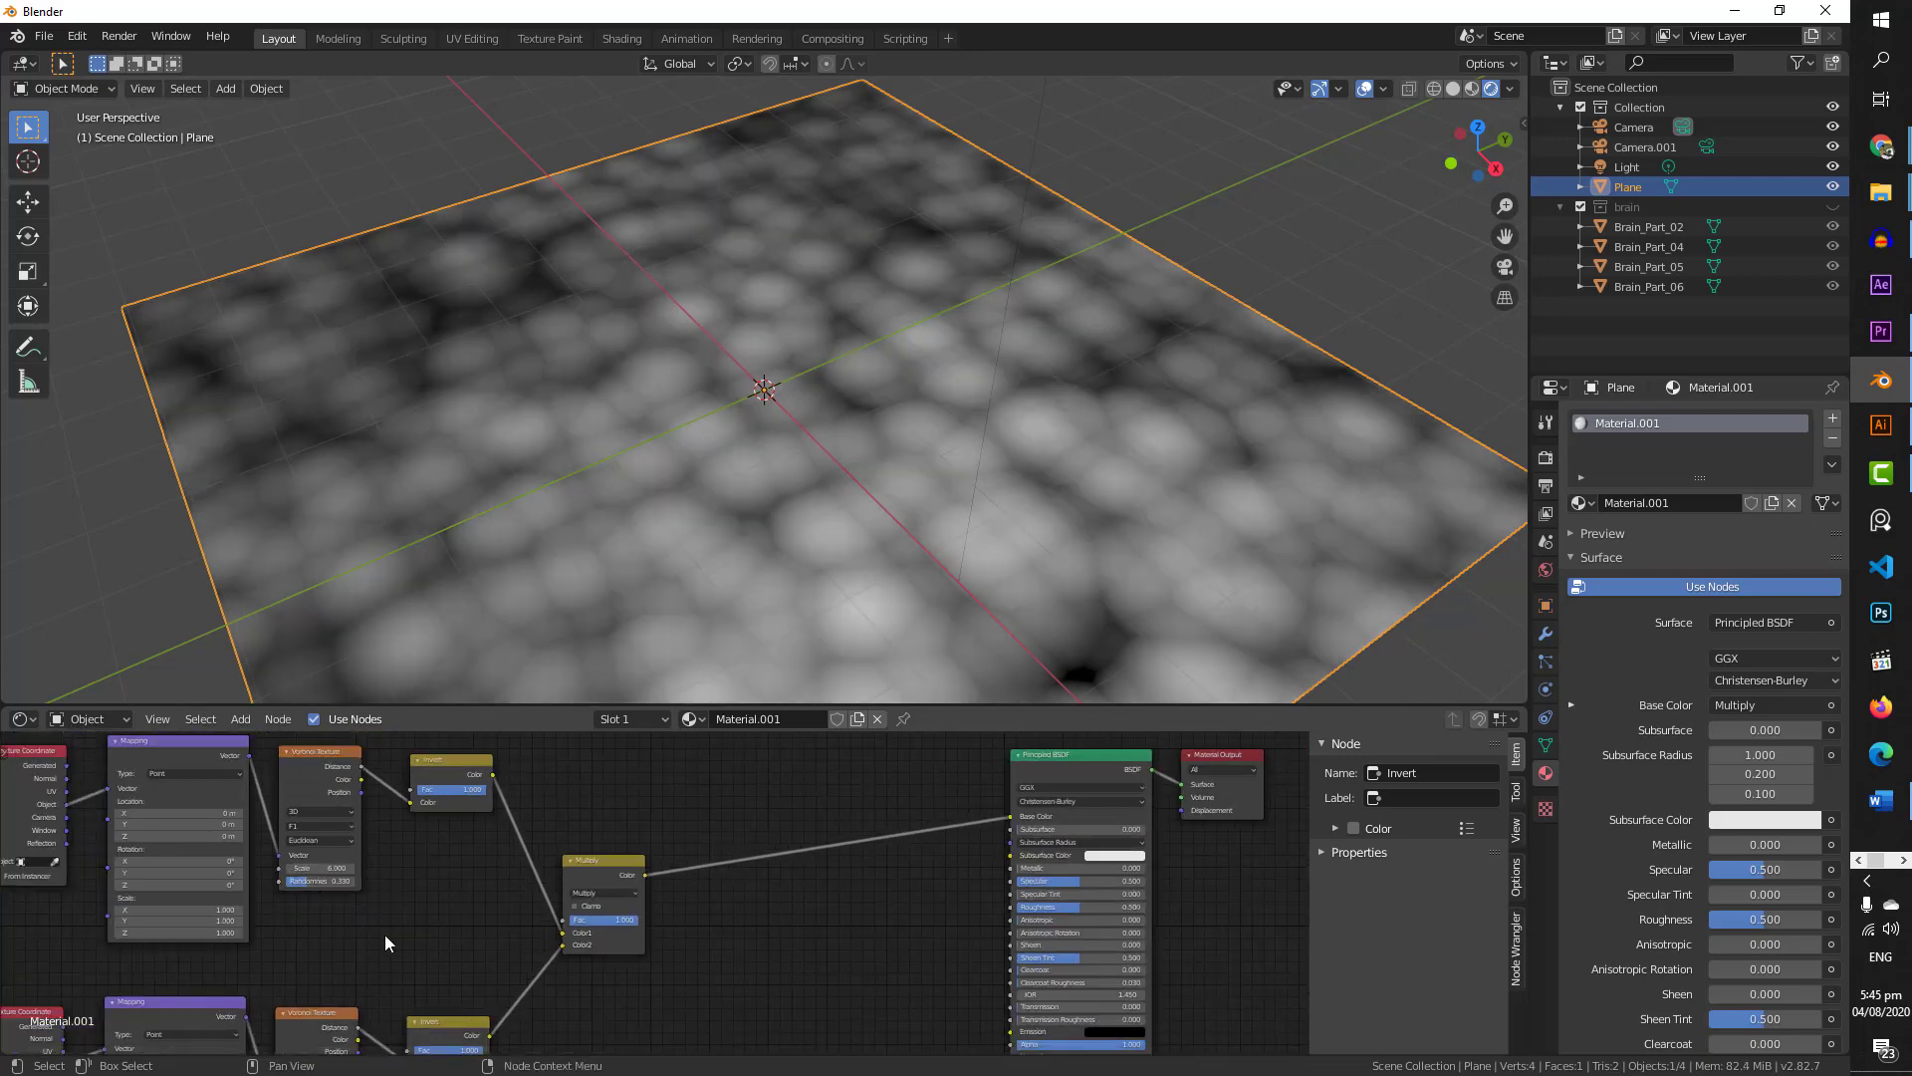
pyautogui.moveTo(382, 935); pyautogui.dragTo(224, 931, button='middle')
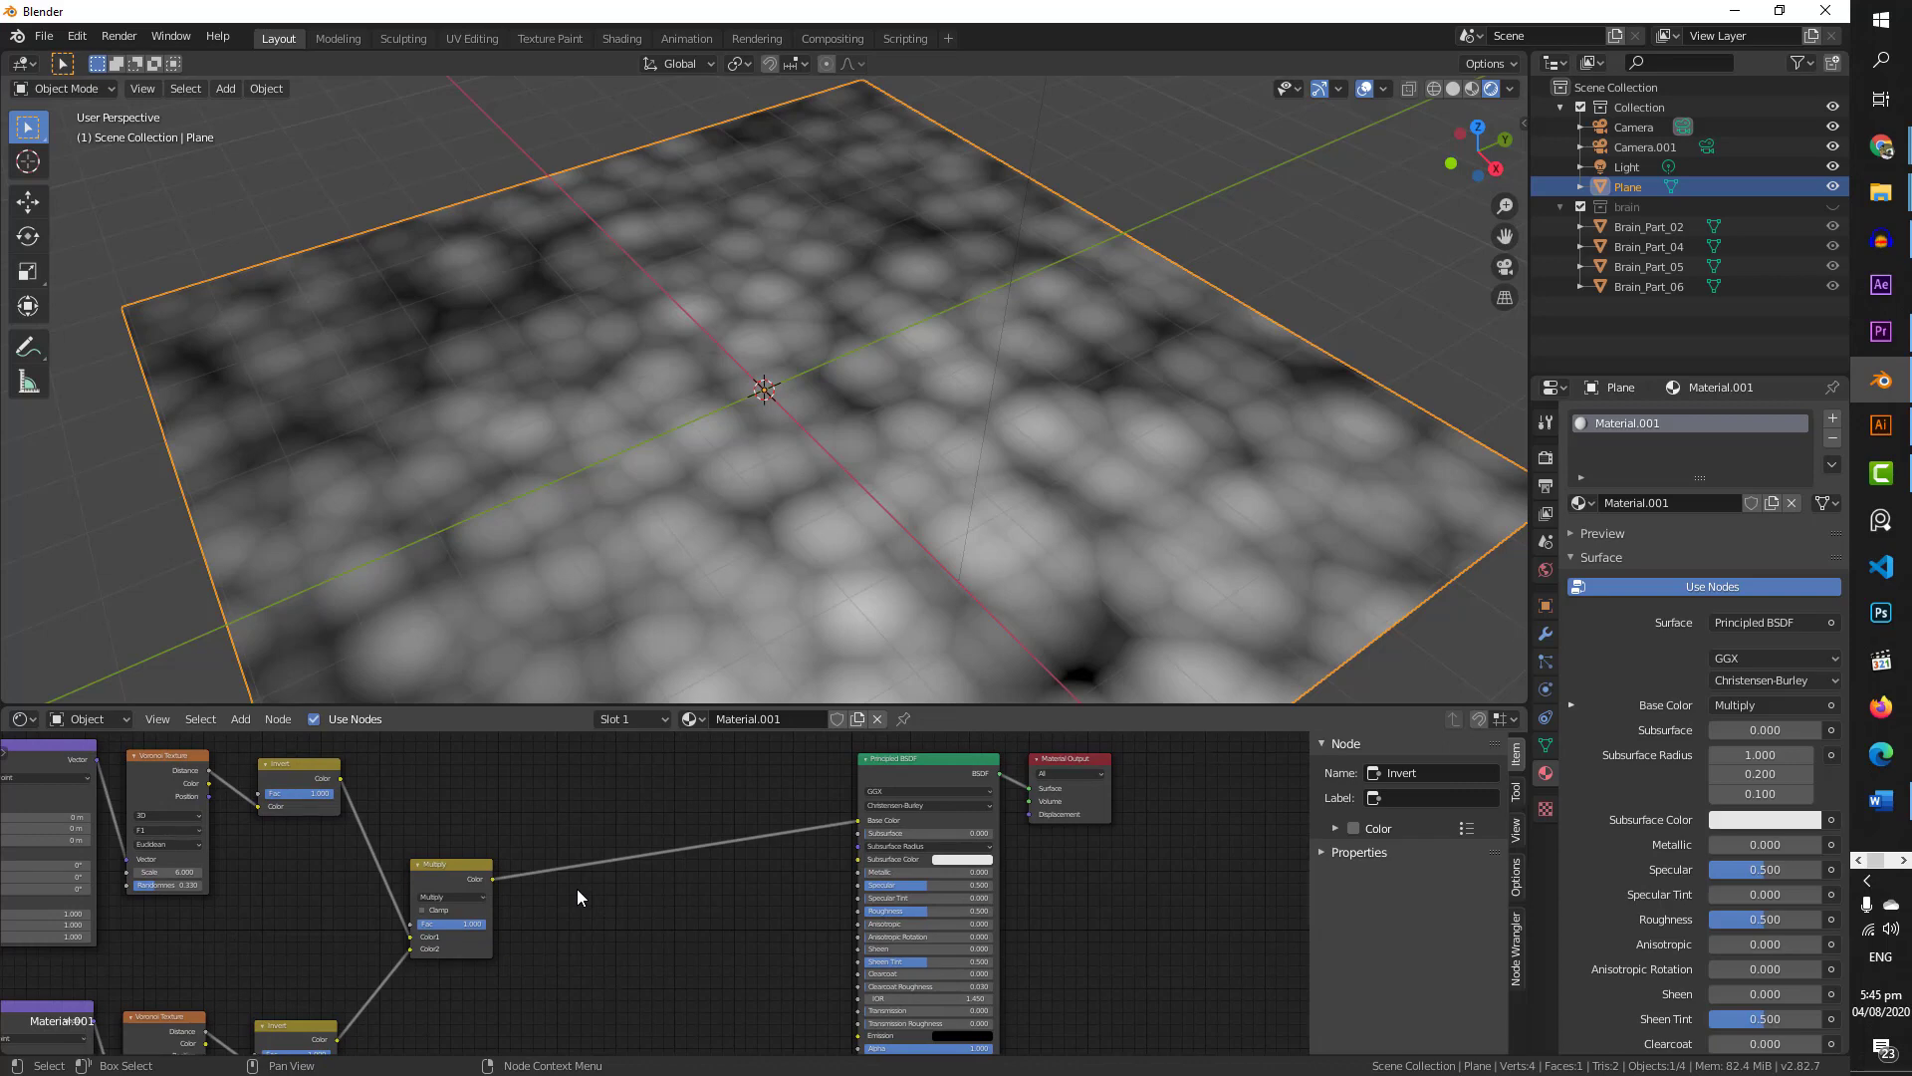
# - Insert a ColorRamp between Multiply and Base Color and slide its black stop right
pyautogui.hotkey('shift', 'a')
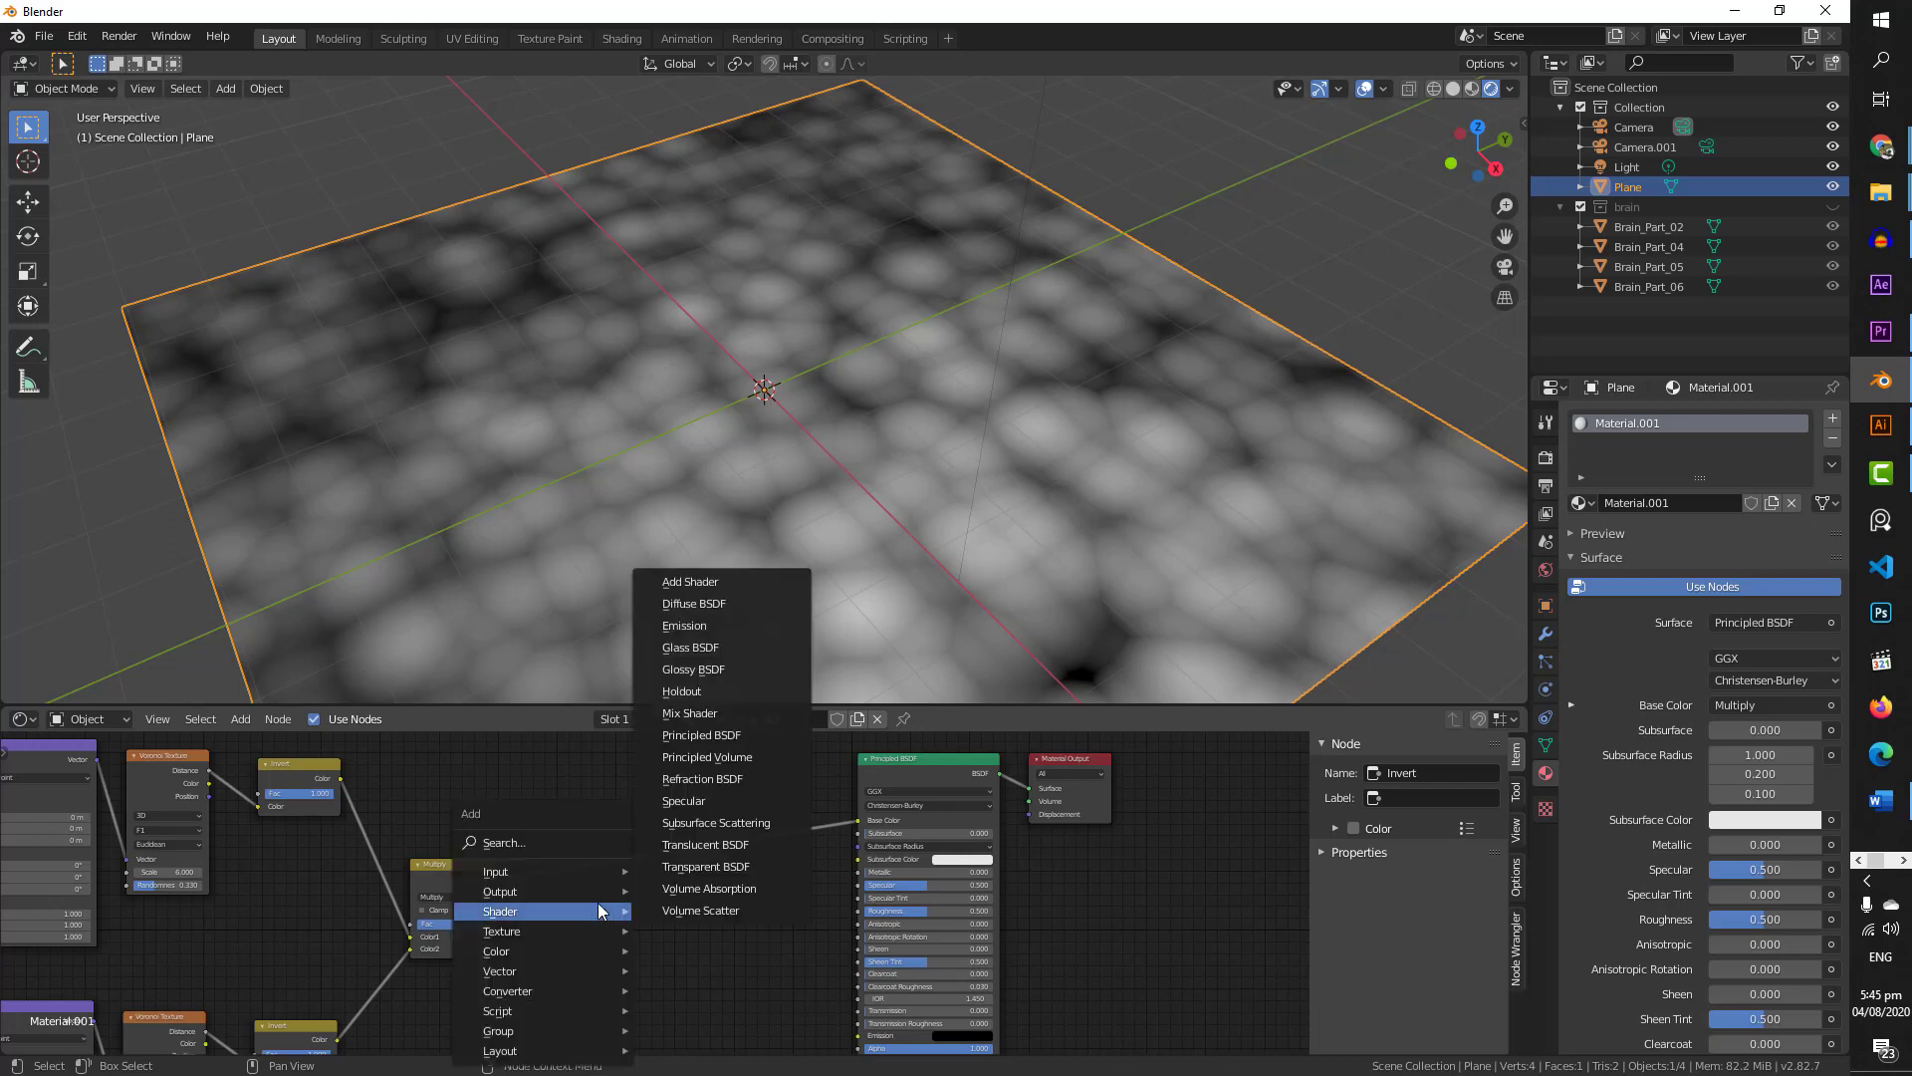
pyautogui.click(584, 844)
pyautogui.write('colo')
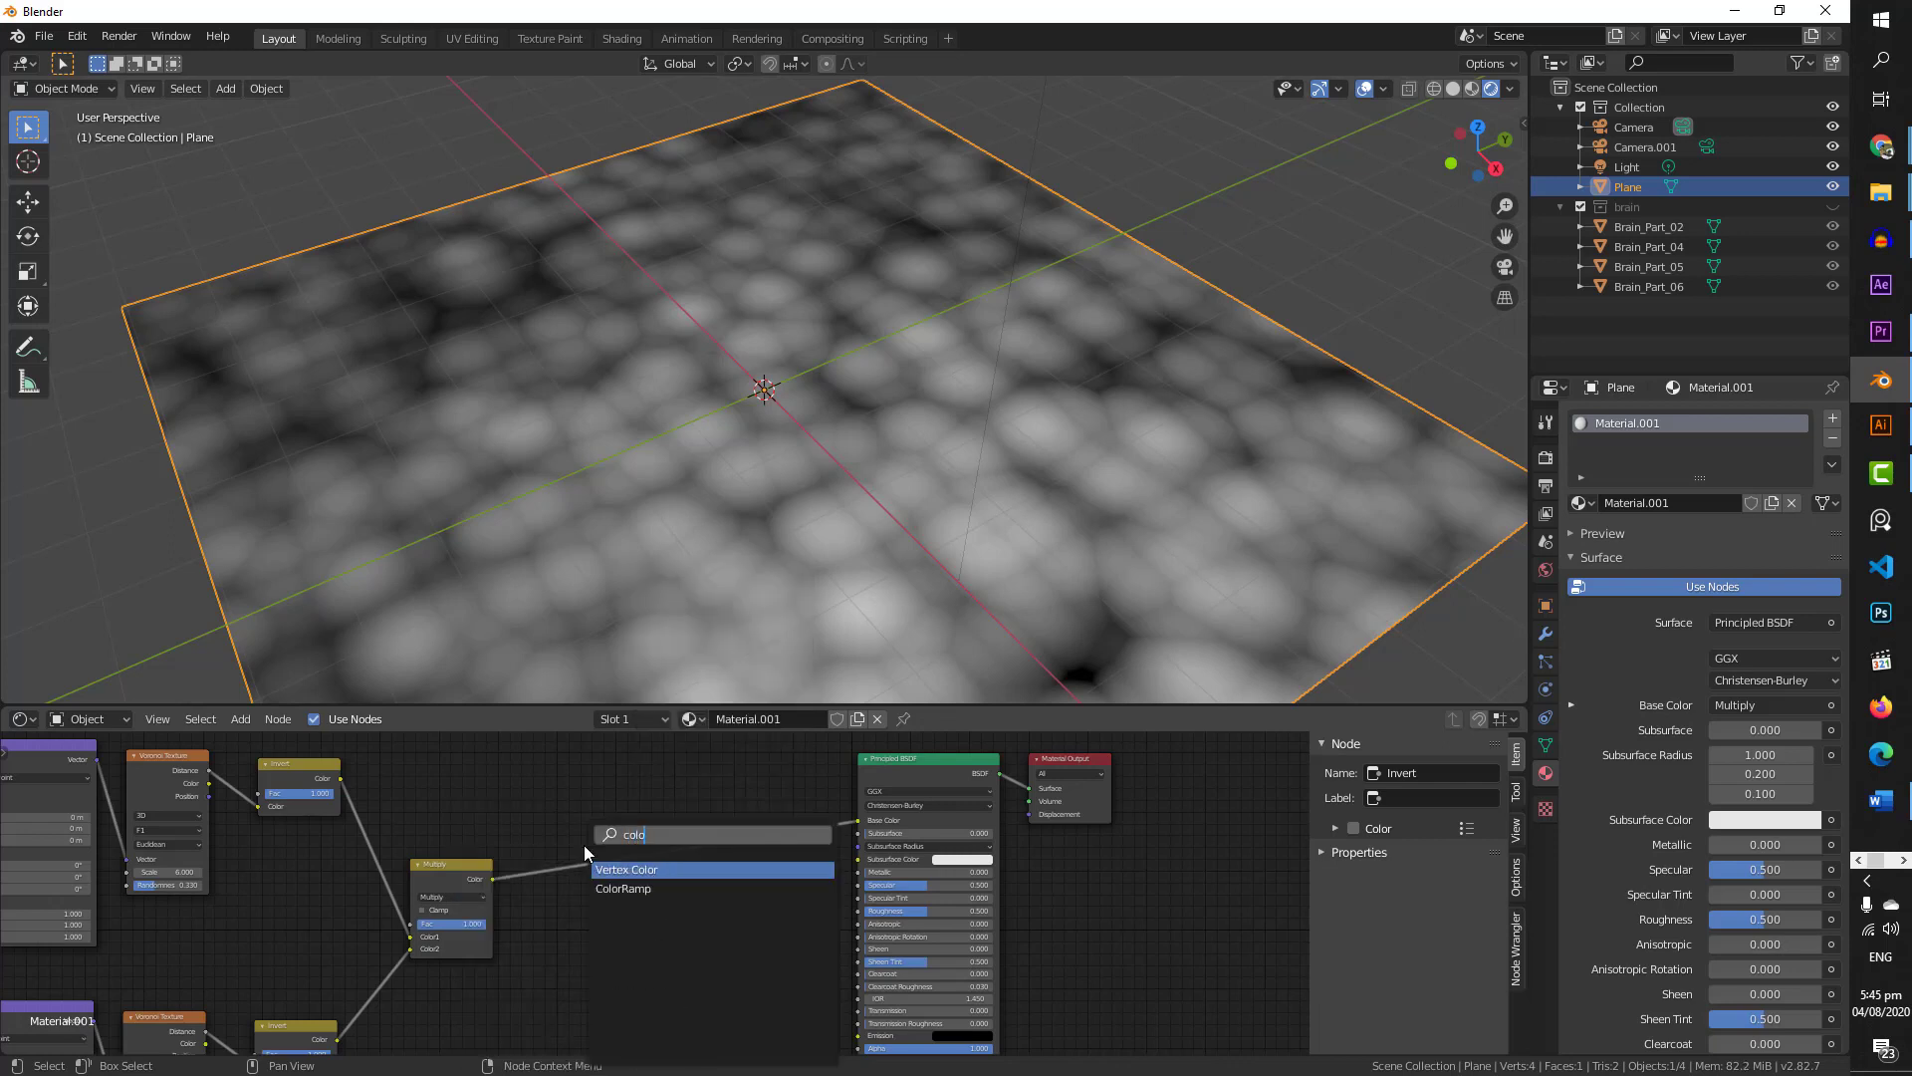
pyautogui.click(637, 889)
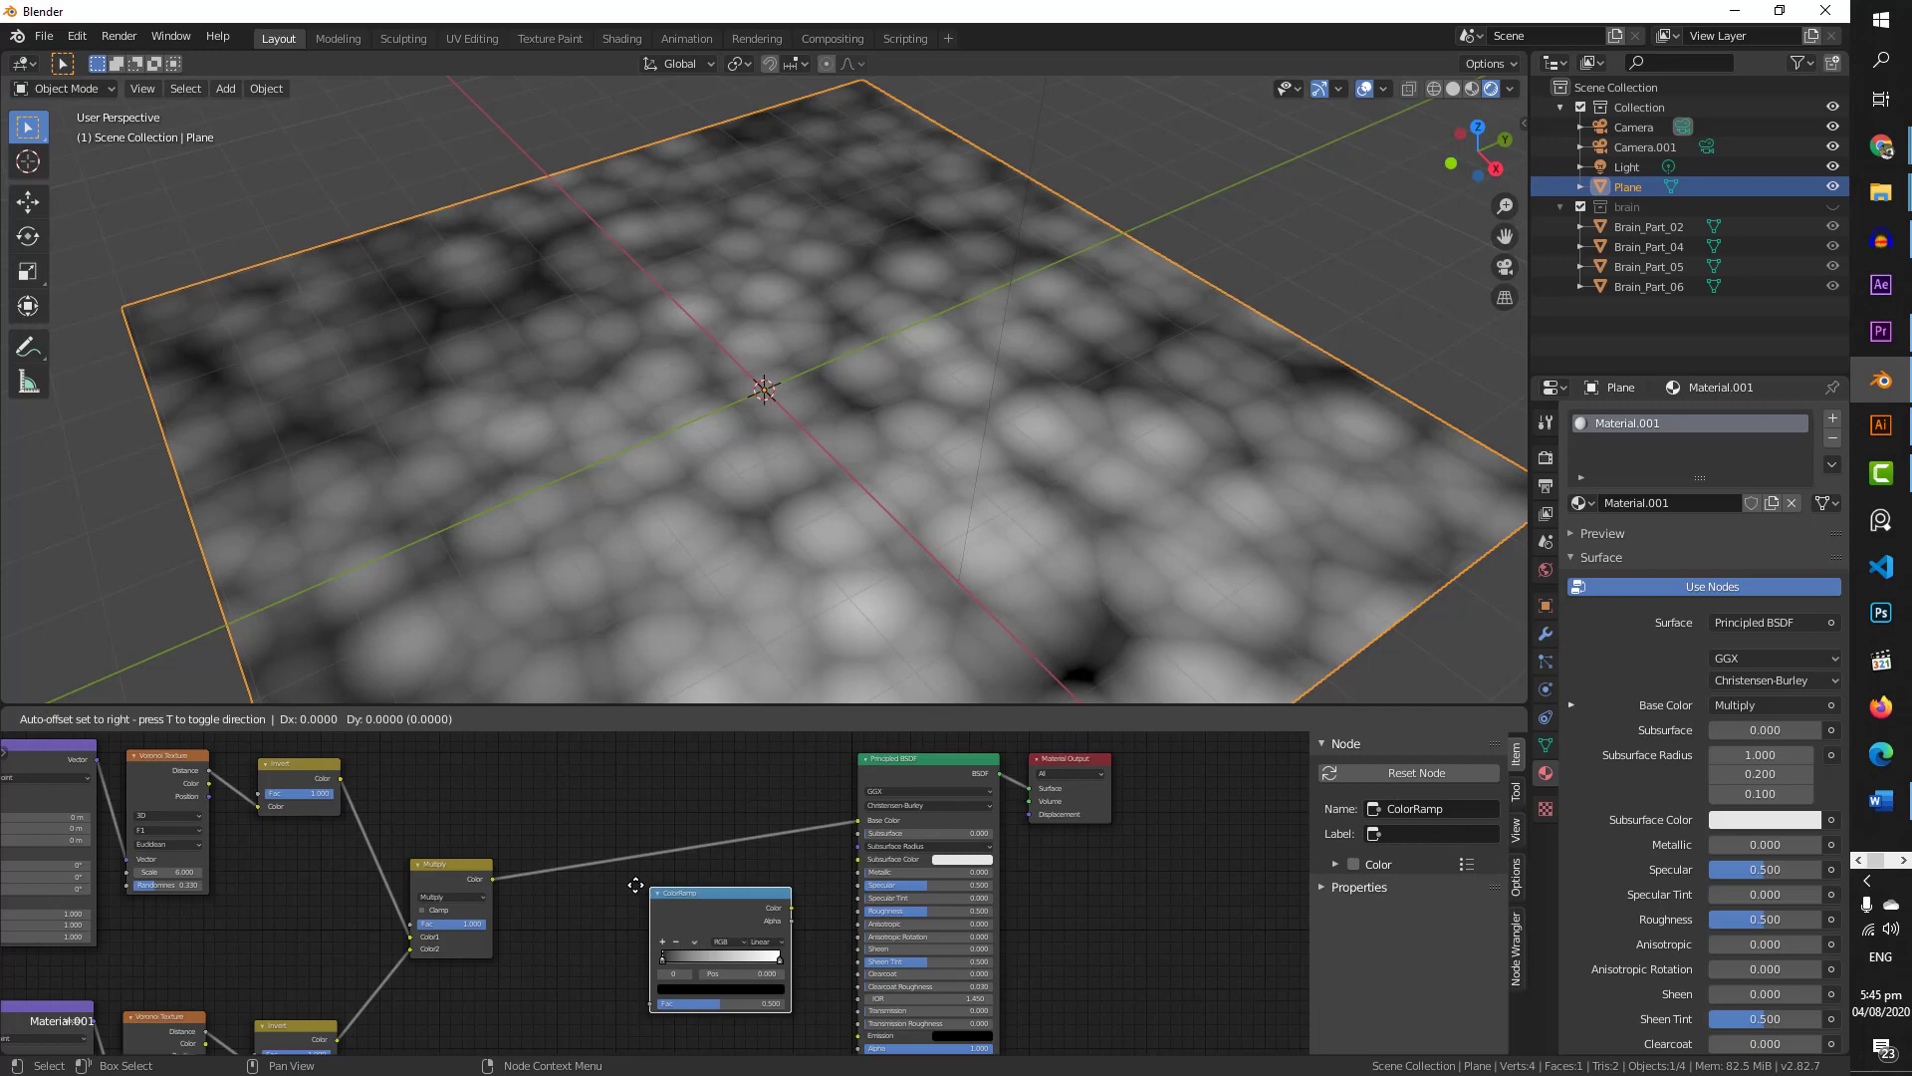
pyautogui.click(579, 846)
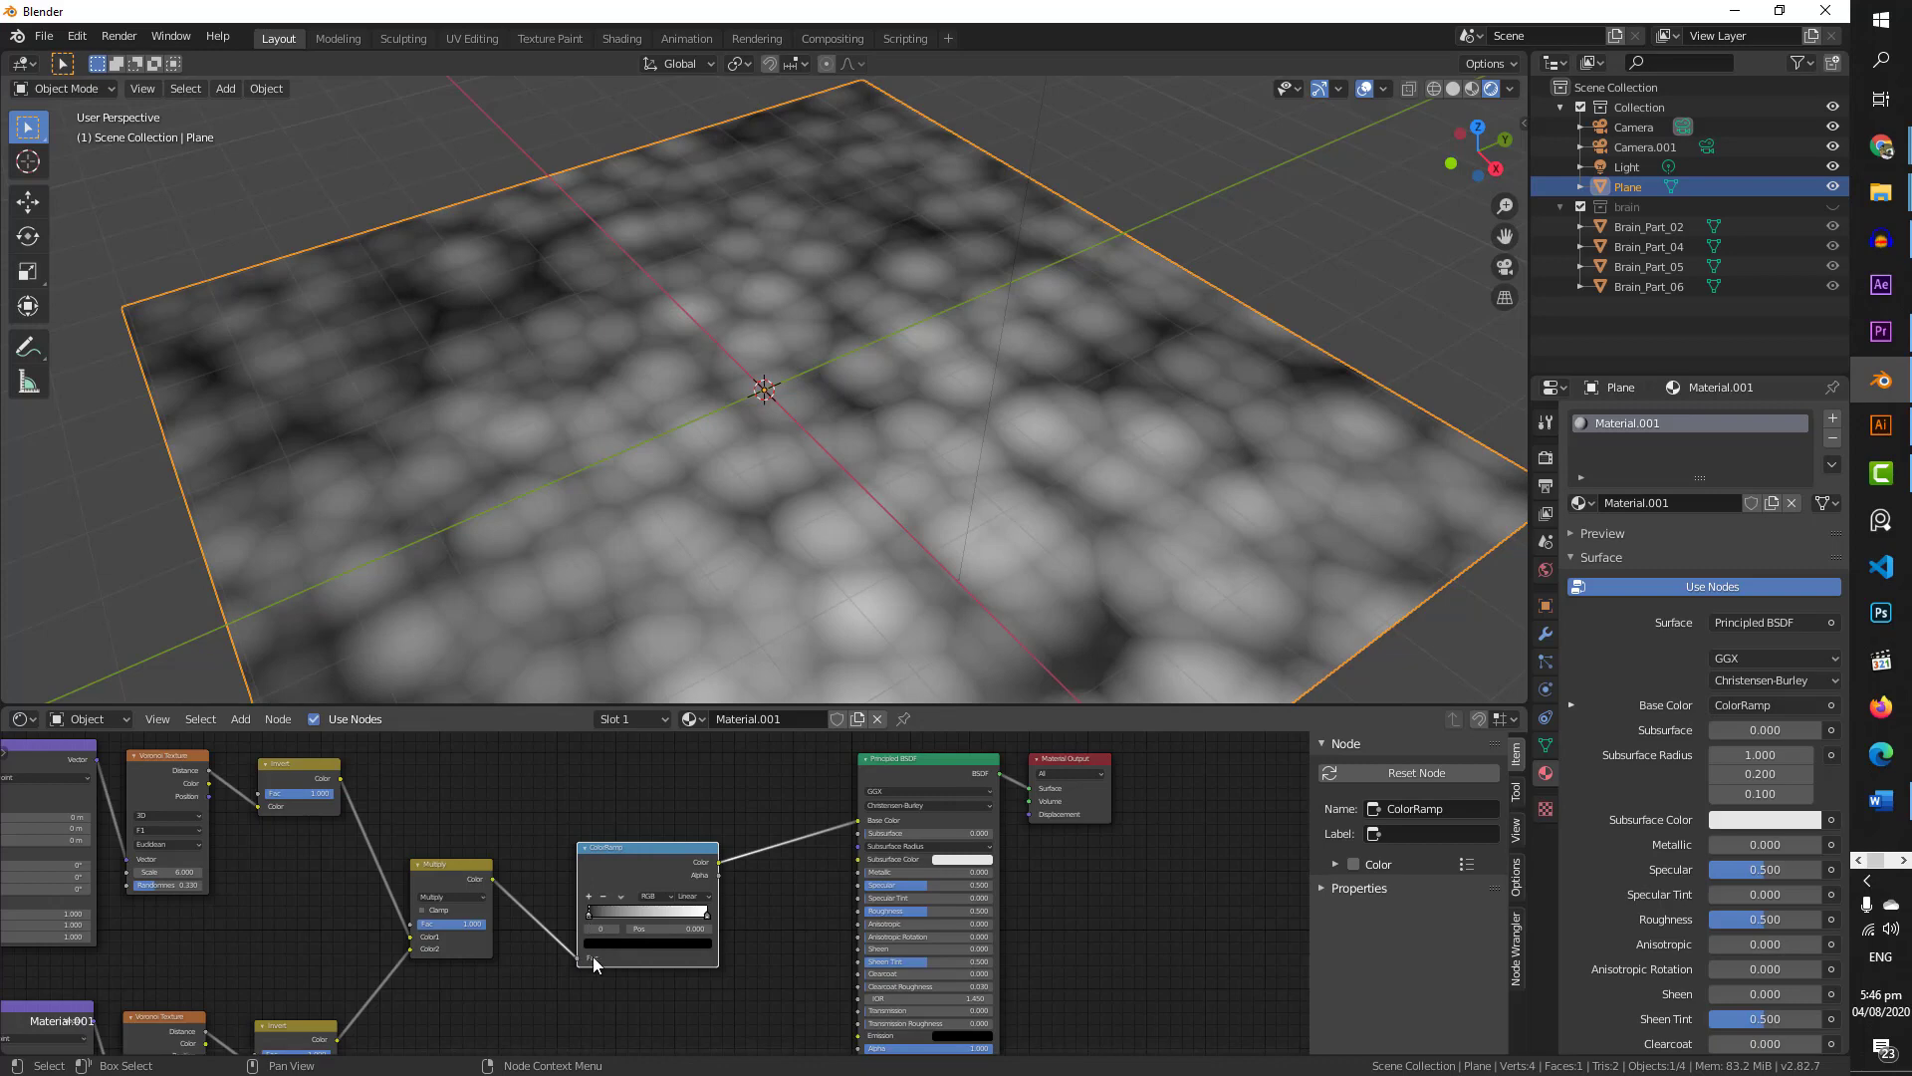
pyautogui.moveTo(589, 917); pyautogui.dragTo(616, 923)
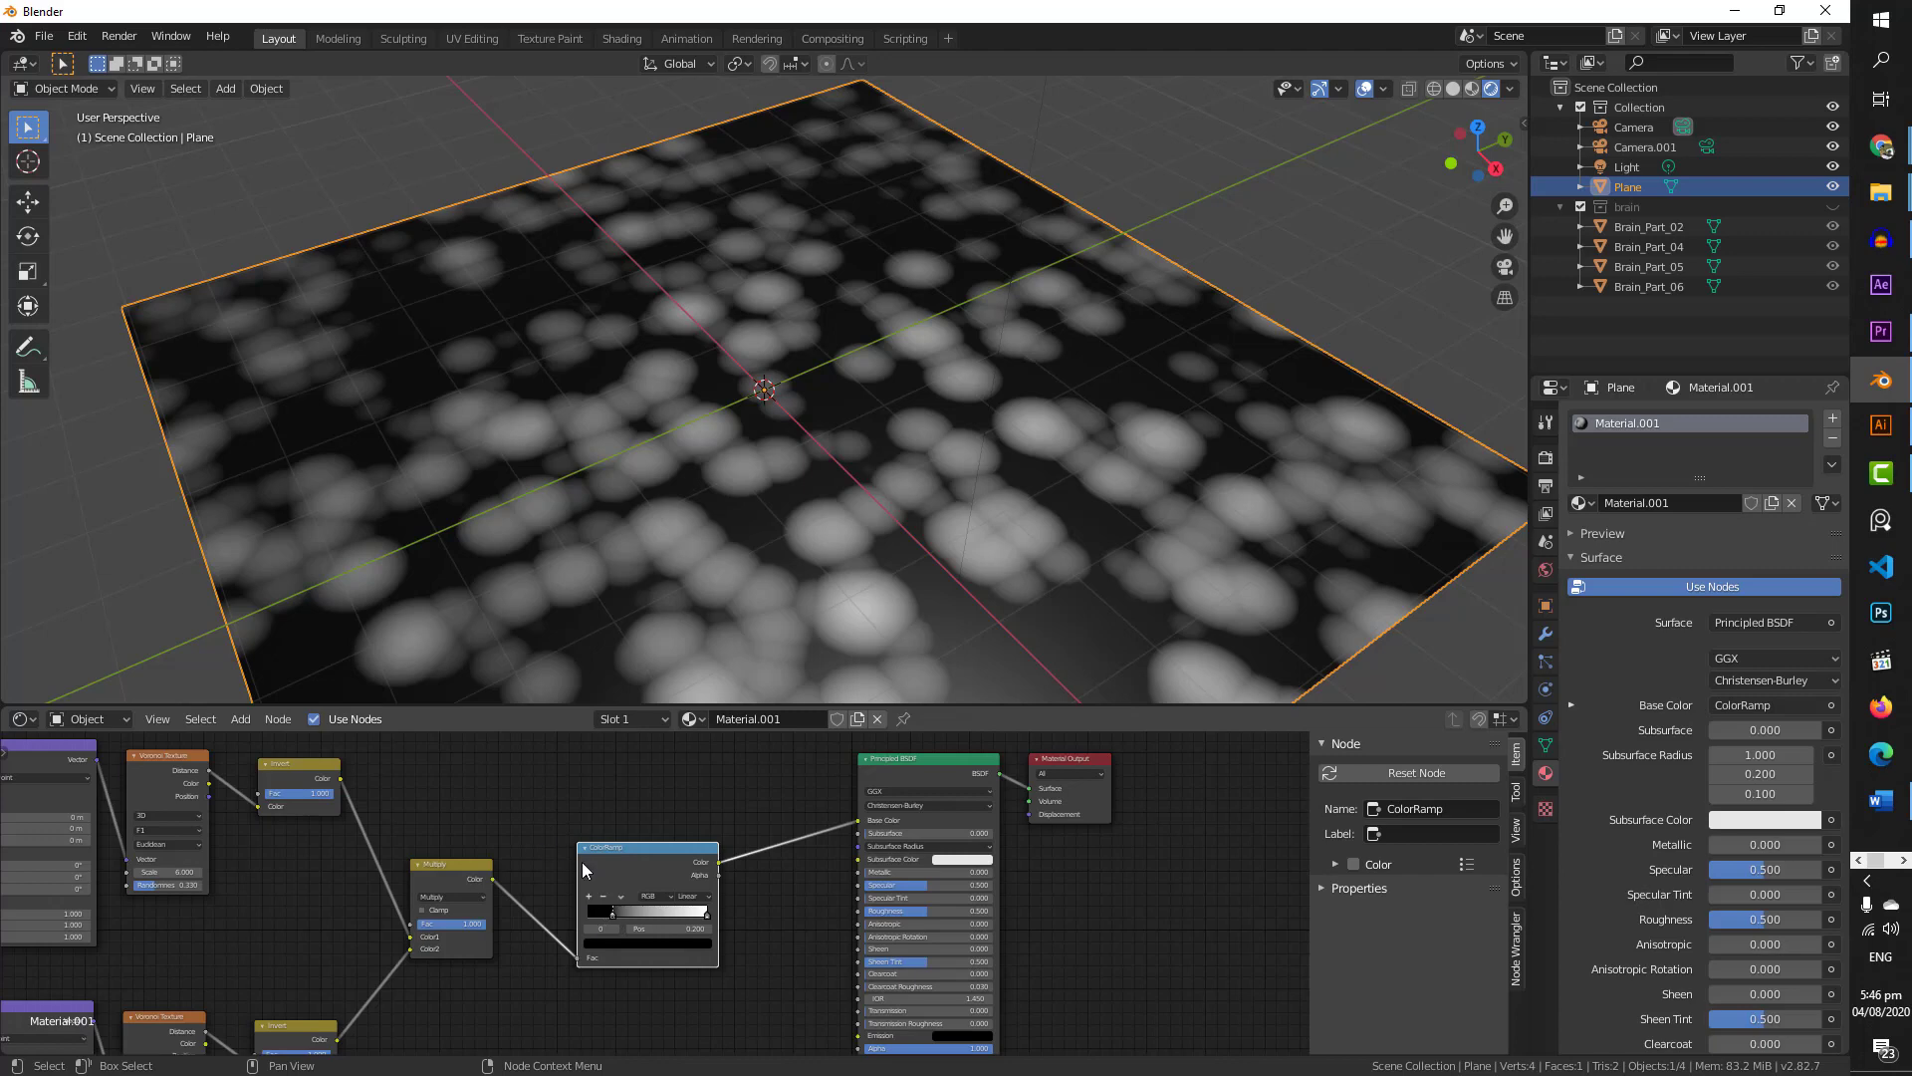
# - Insert a Bright/Contrast node before the ColorRamp with Bright -0.2 and Contrast -0.8
pyautogui.hotkey('shift', 'a')
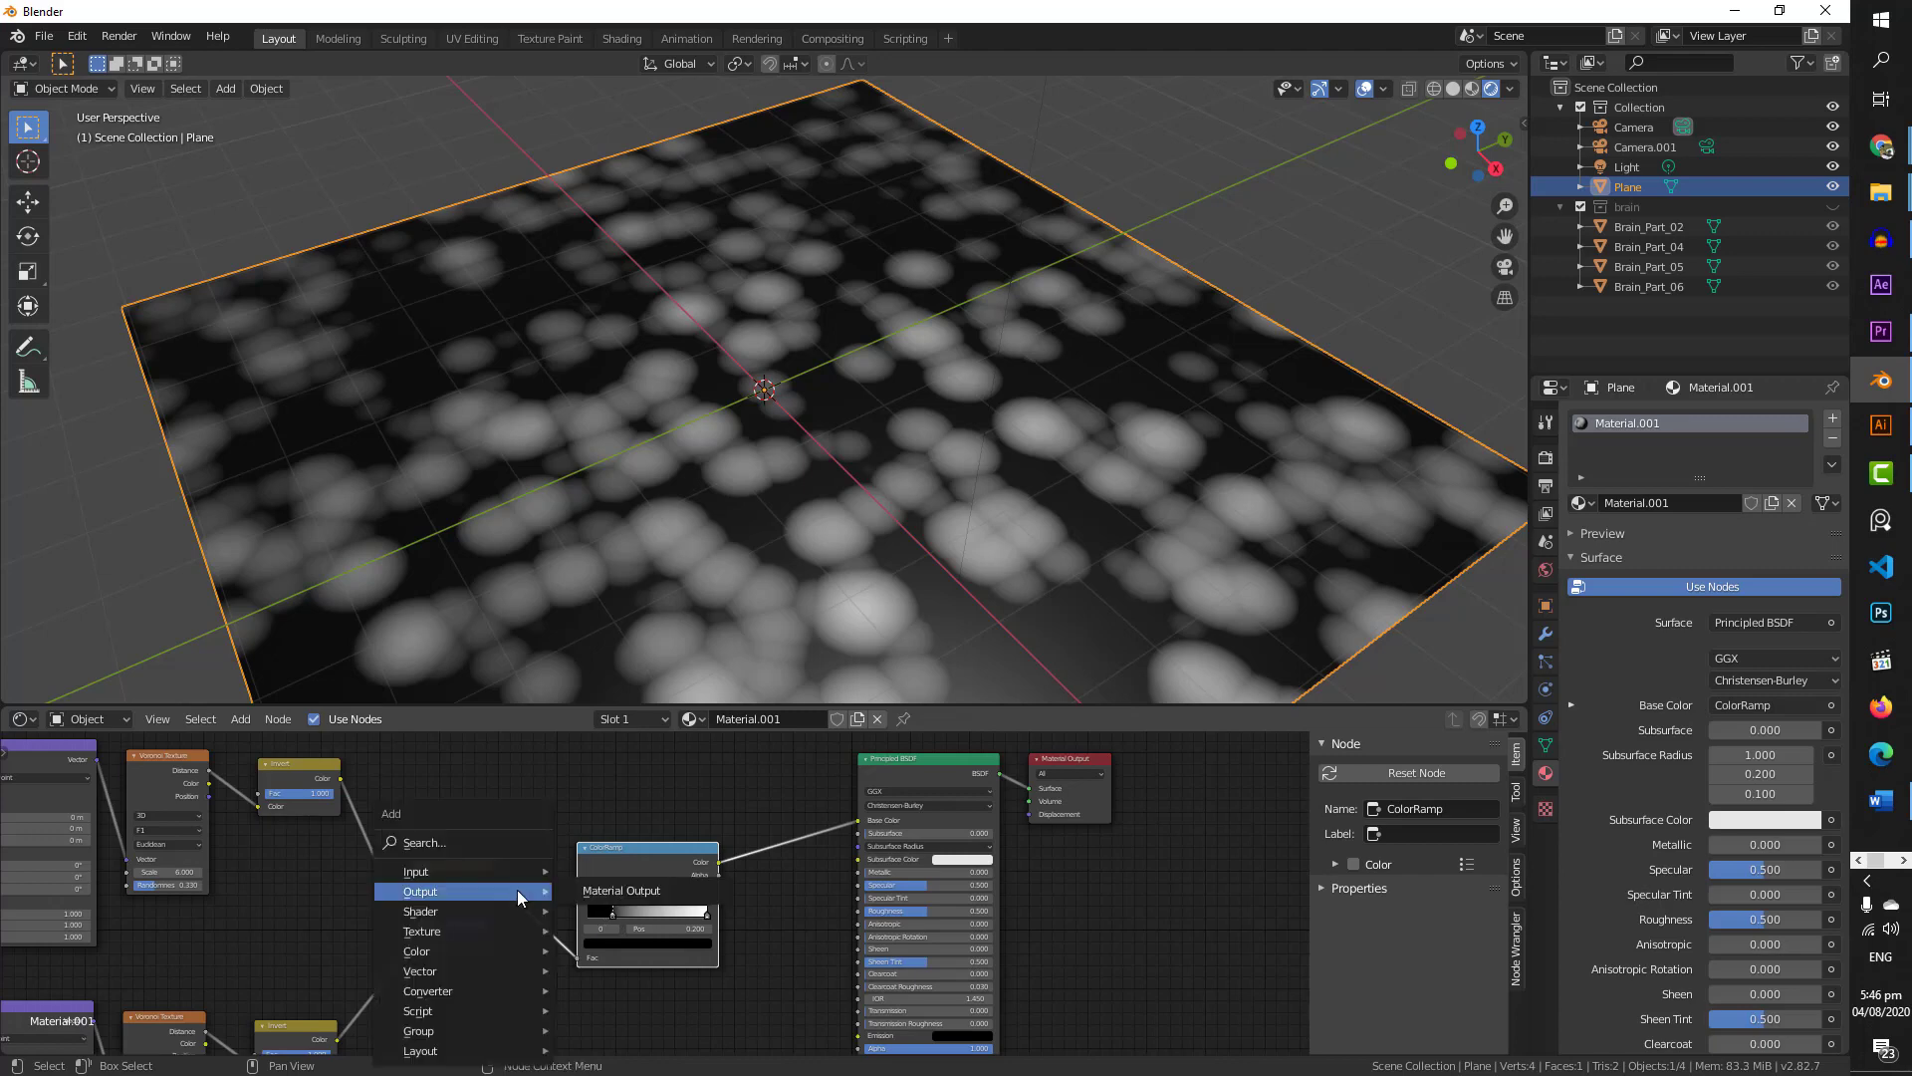
pyautogui.click(505, 843)
pyautogui.write('brigh')
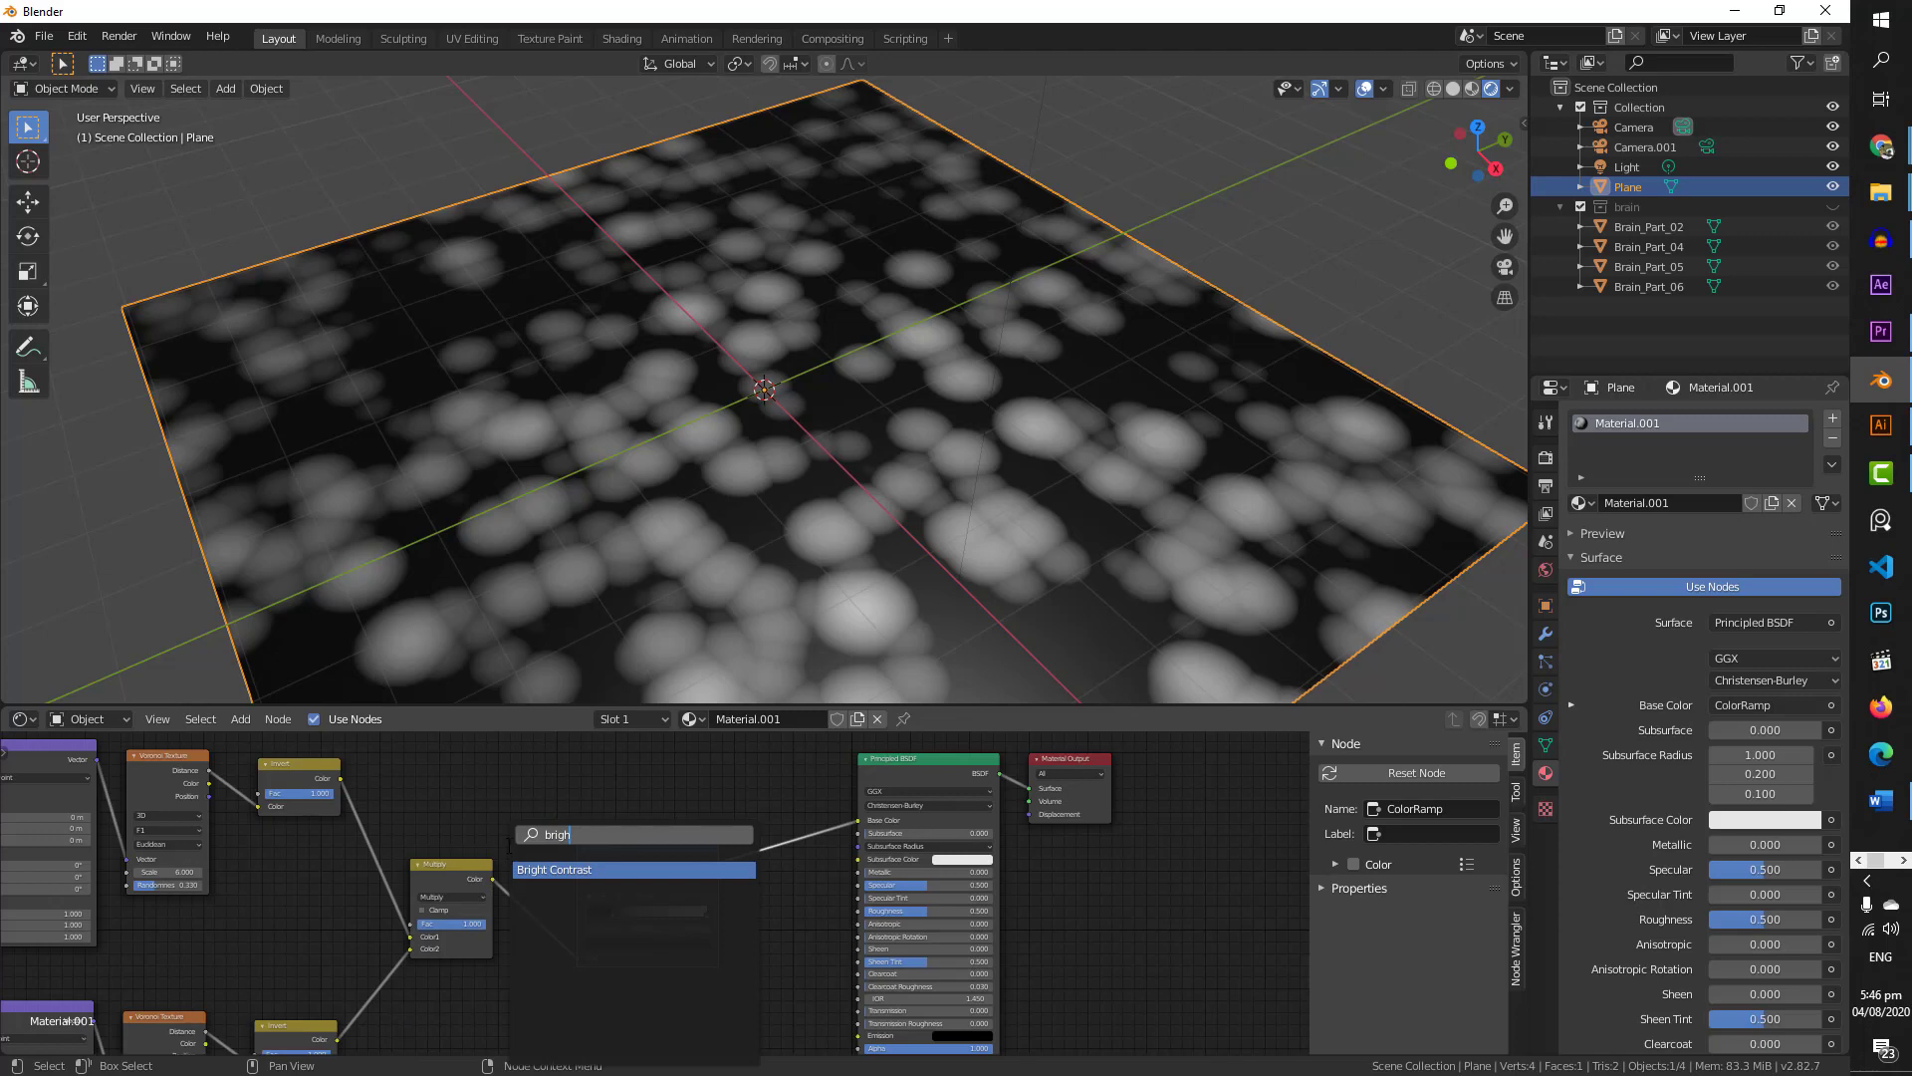
pyautogui.moveTo(510, 893); pyautogui.dragTo(508, 888)
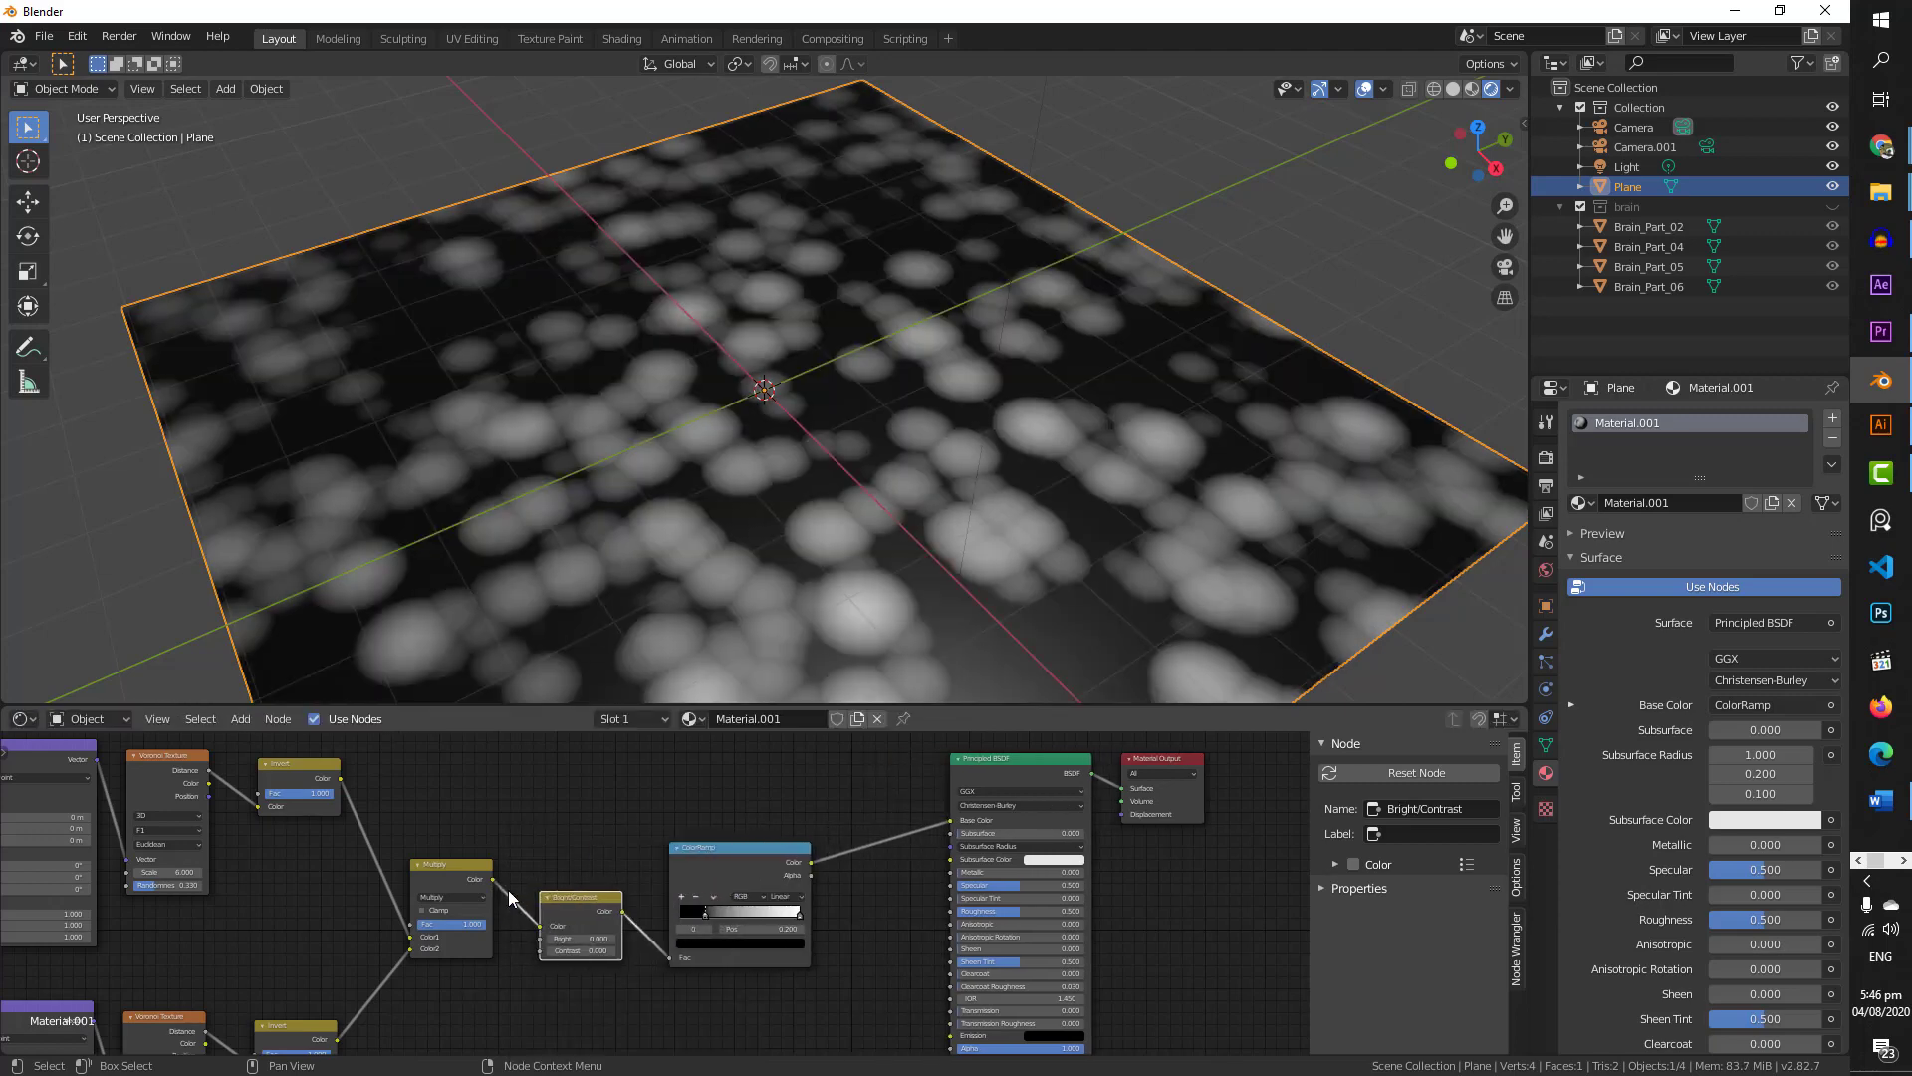
pyautogui.scroll(2, 543, 971)
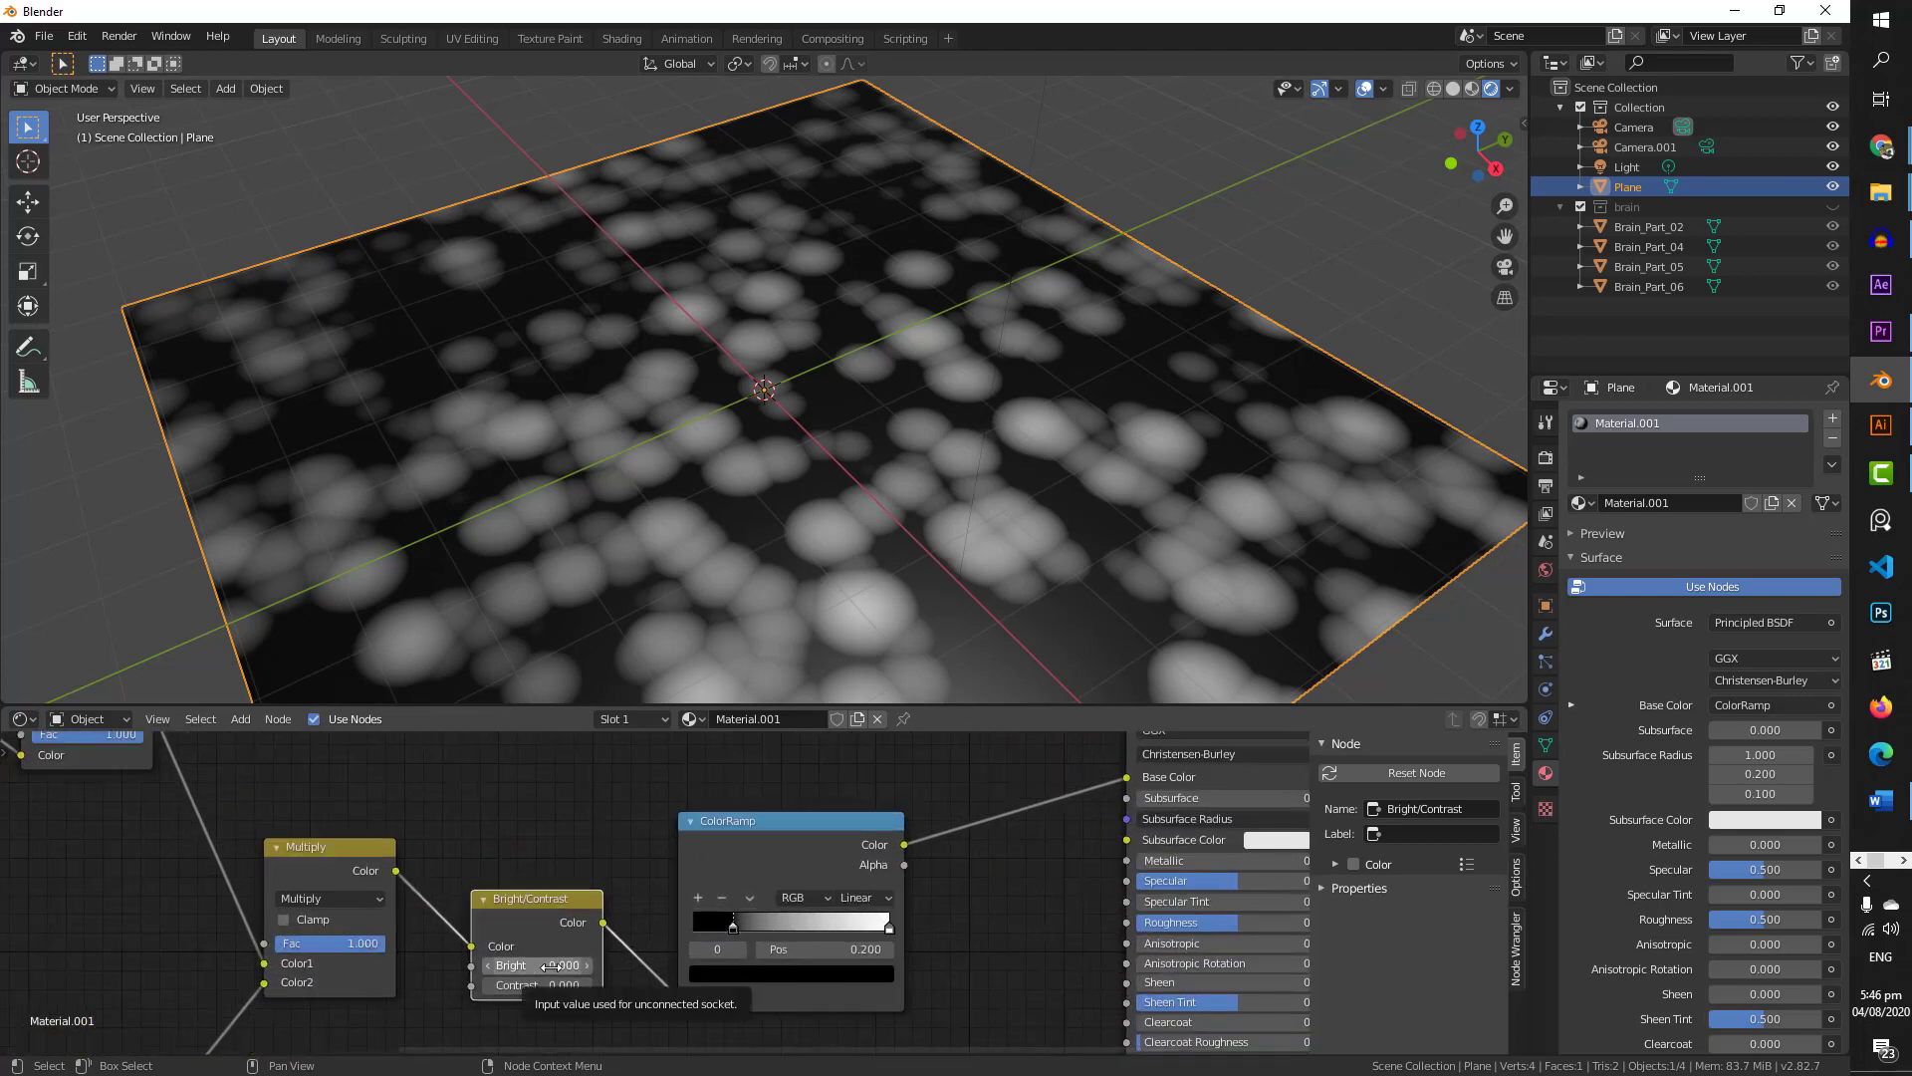
pyautogui.click(553, 963)
pyautogui.write('-0.2')
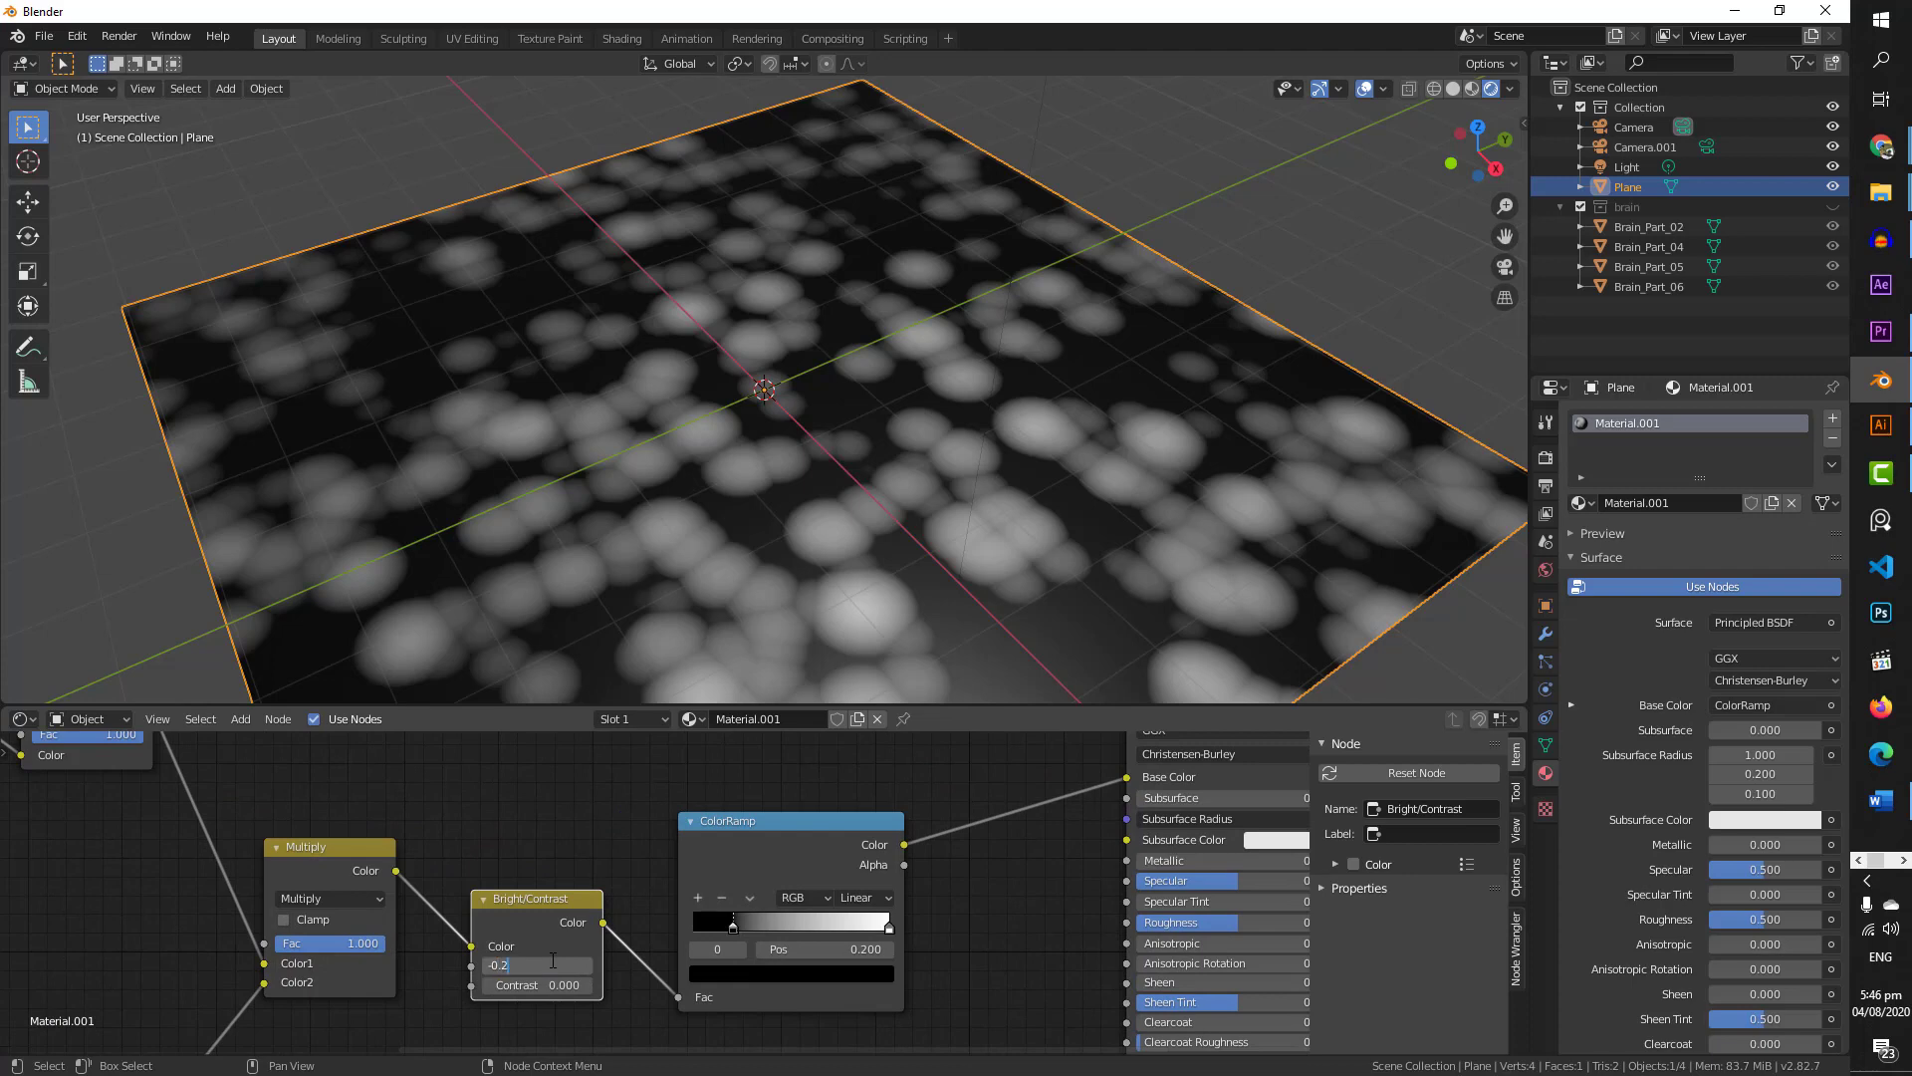
pyautogui.press('Return')
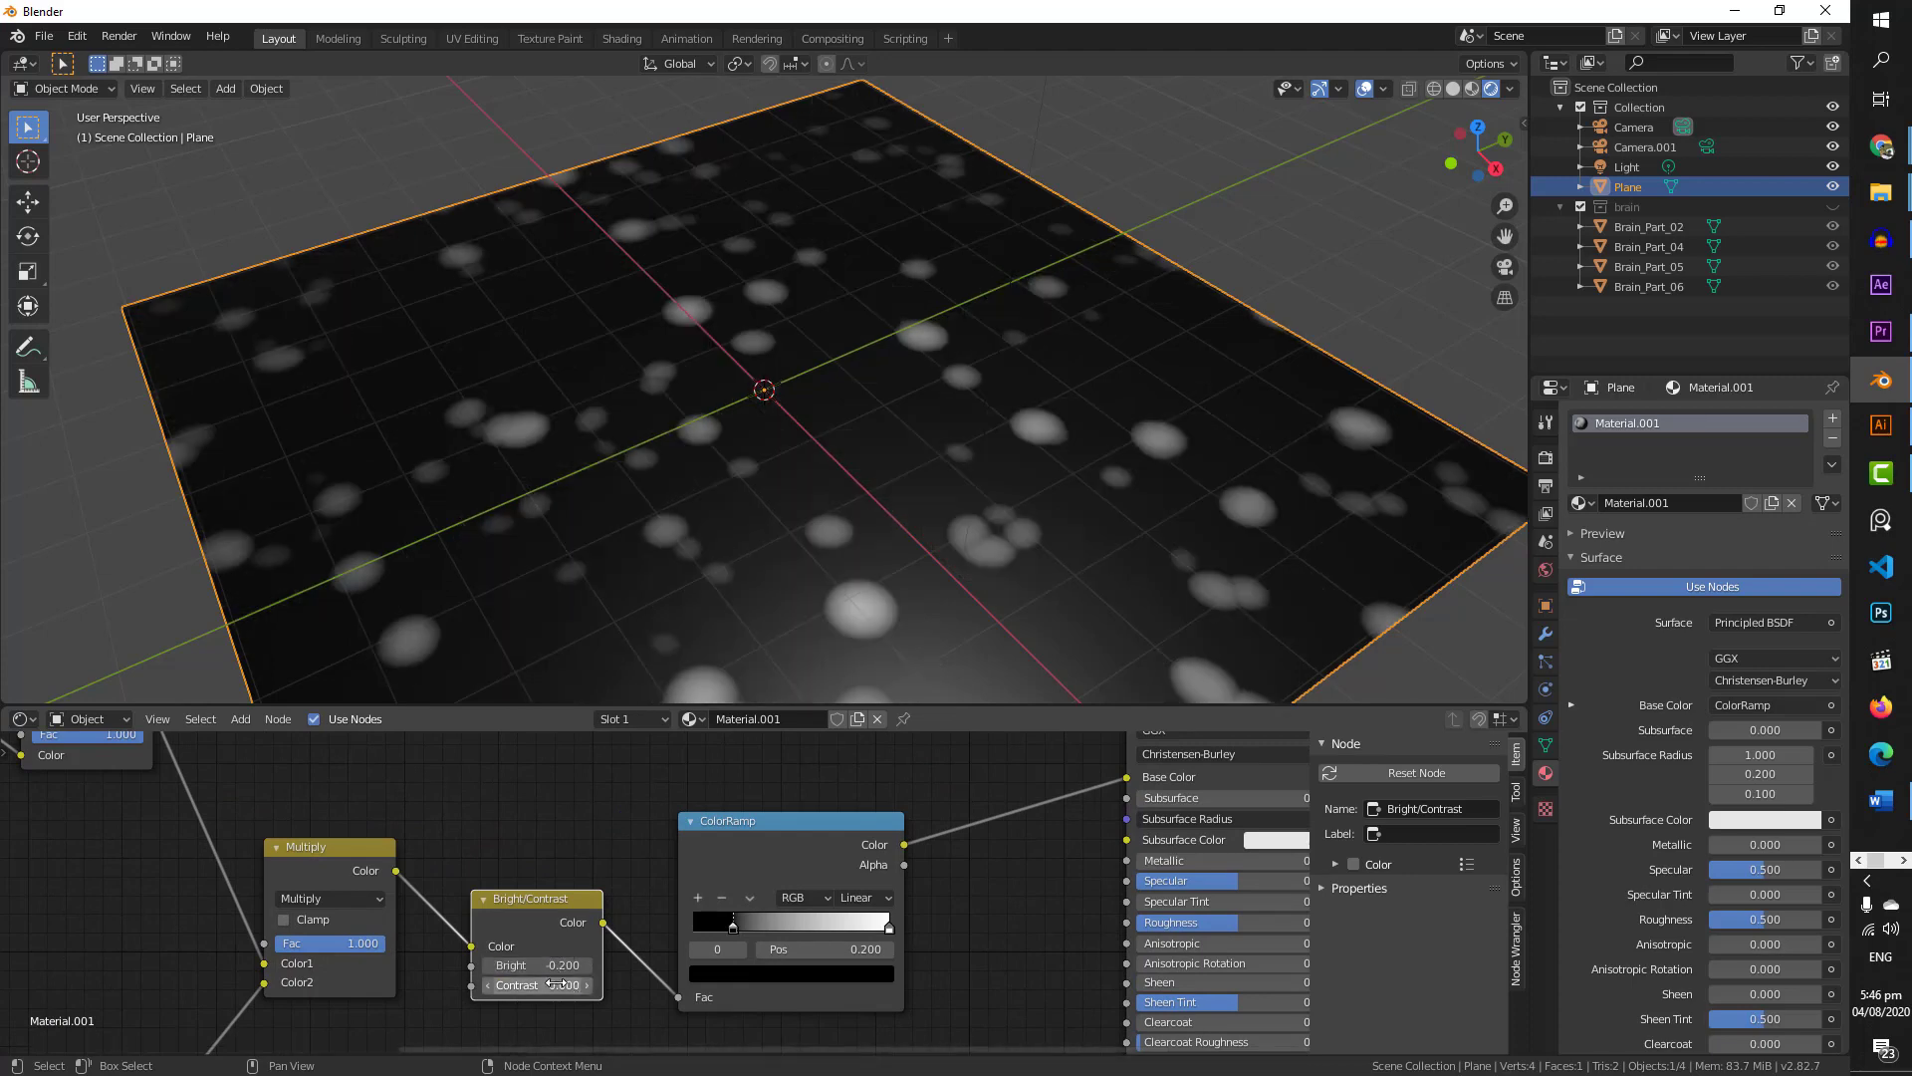
pyautogui.click(556, 984)
pyautogui.write('-0.8')
pyautogui.press('Return')
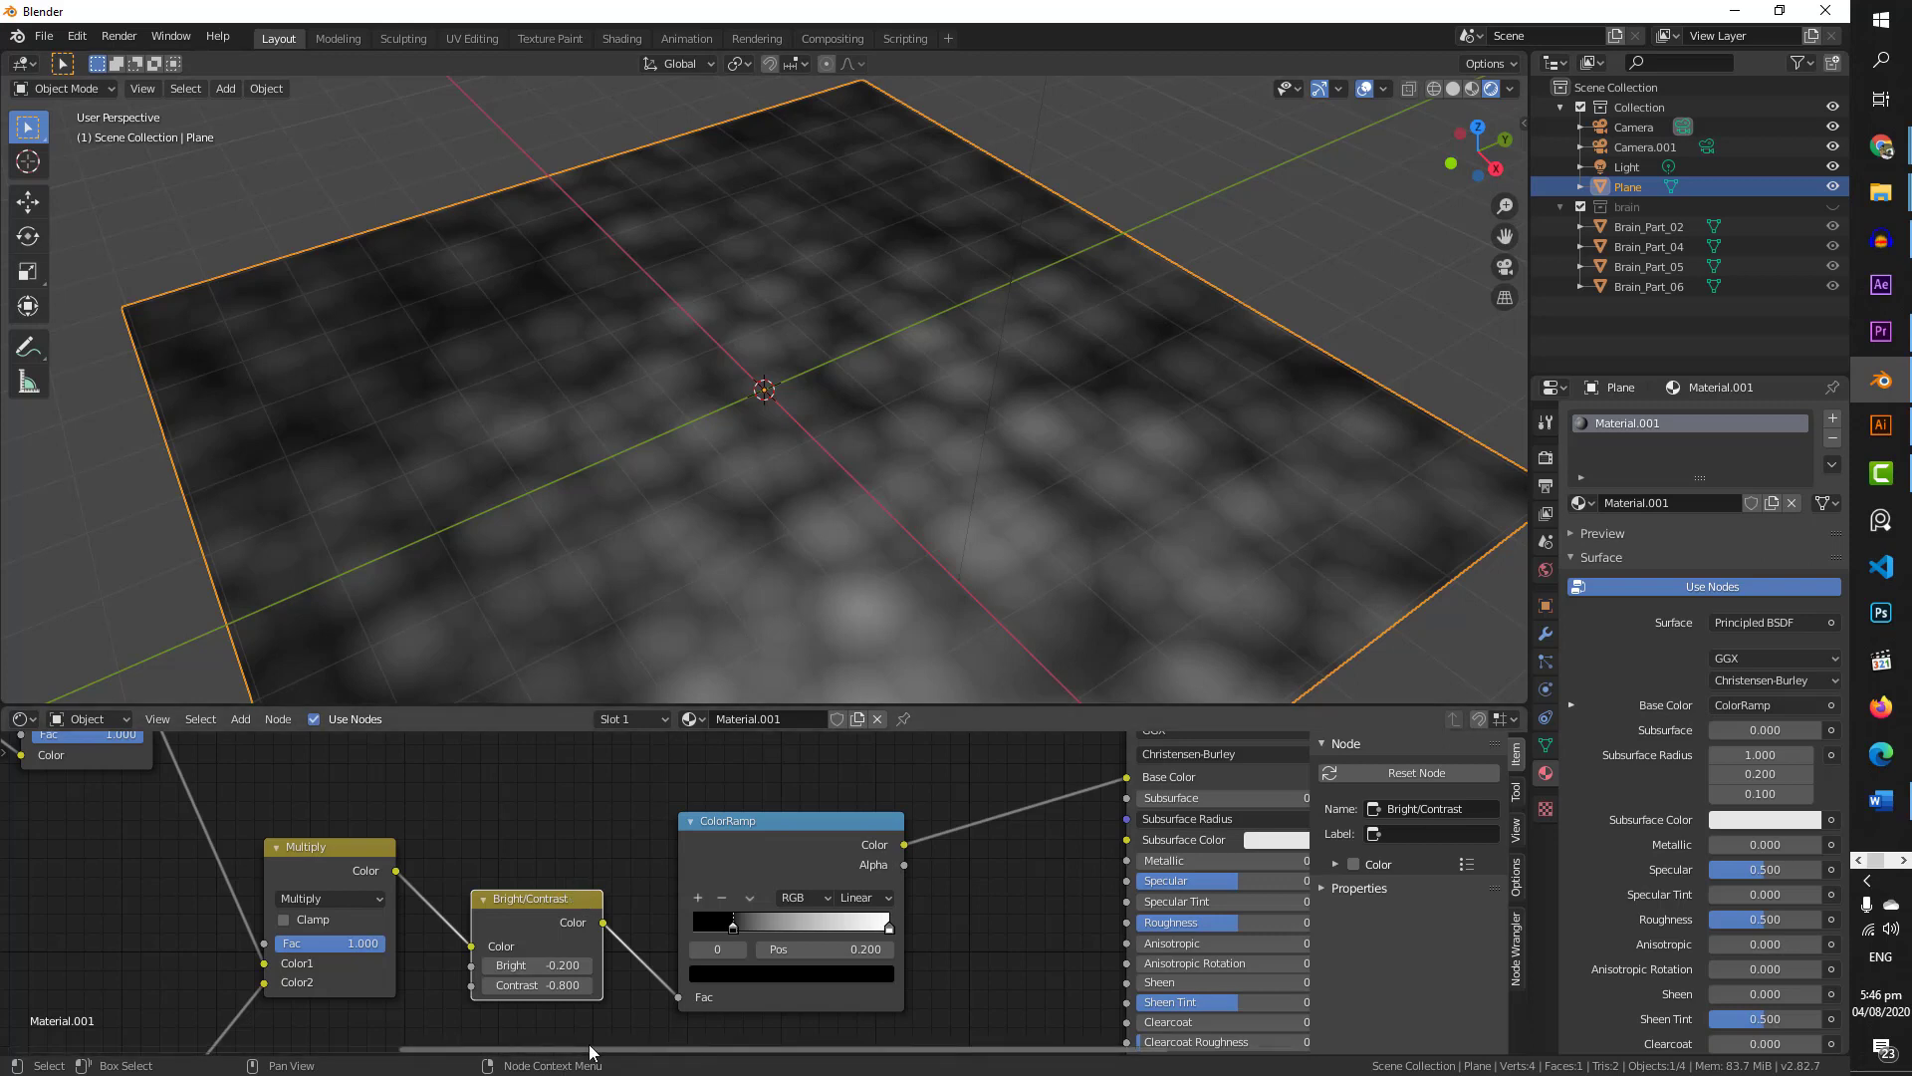
pyautogui.moveTo(592, 1049); pyautogui.dragTo(689, 1049)
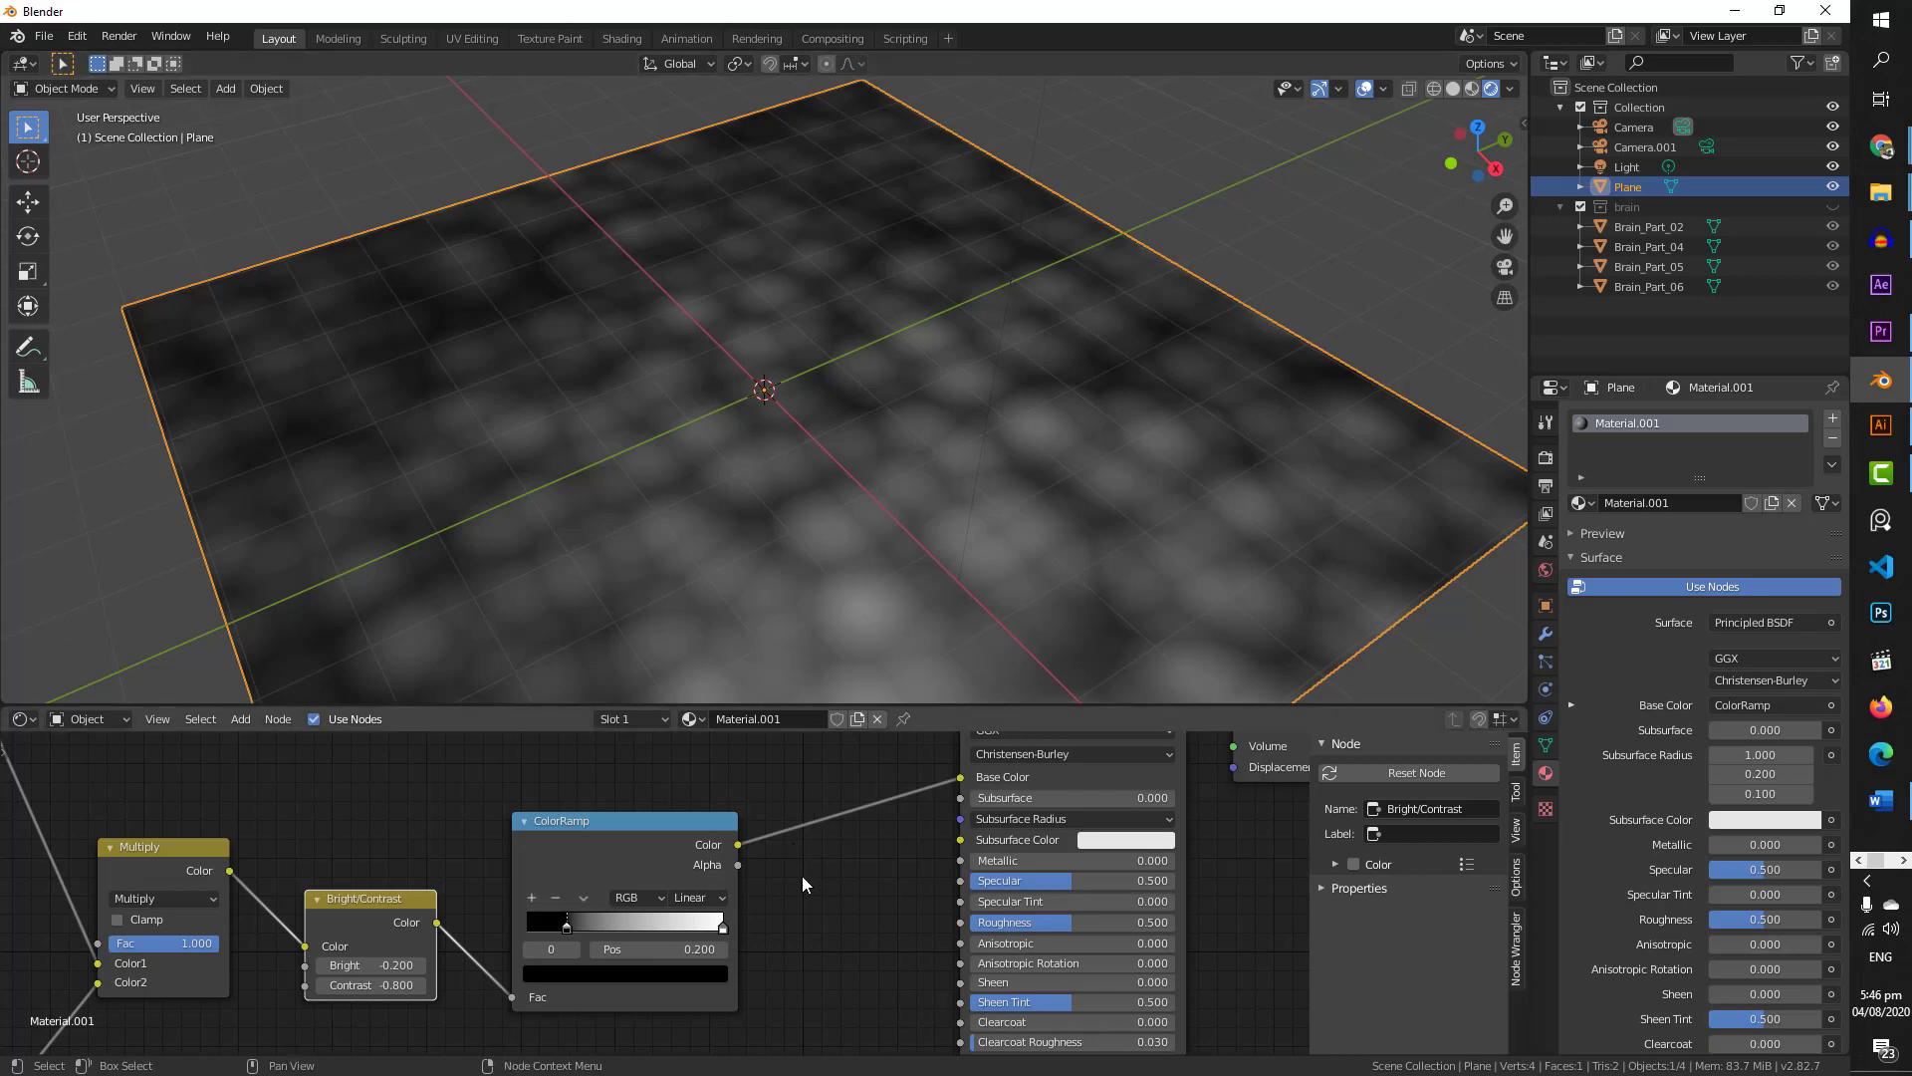
# - Insert a MixRGB node between the ColorRamp and the Base Color
pyautogui.hotkey('shift', 'a')
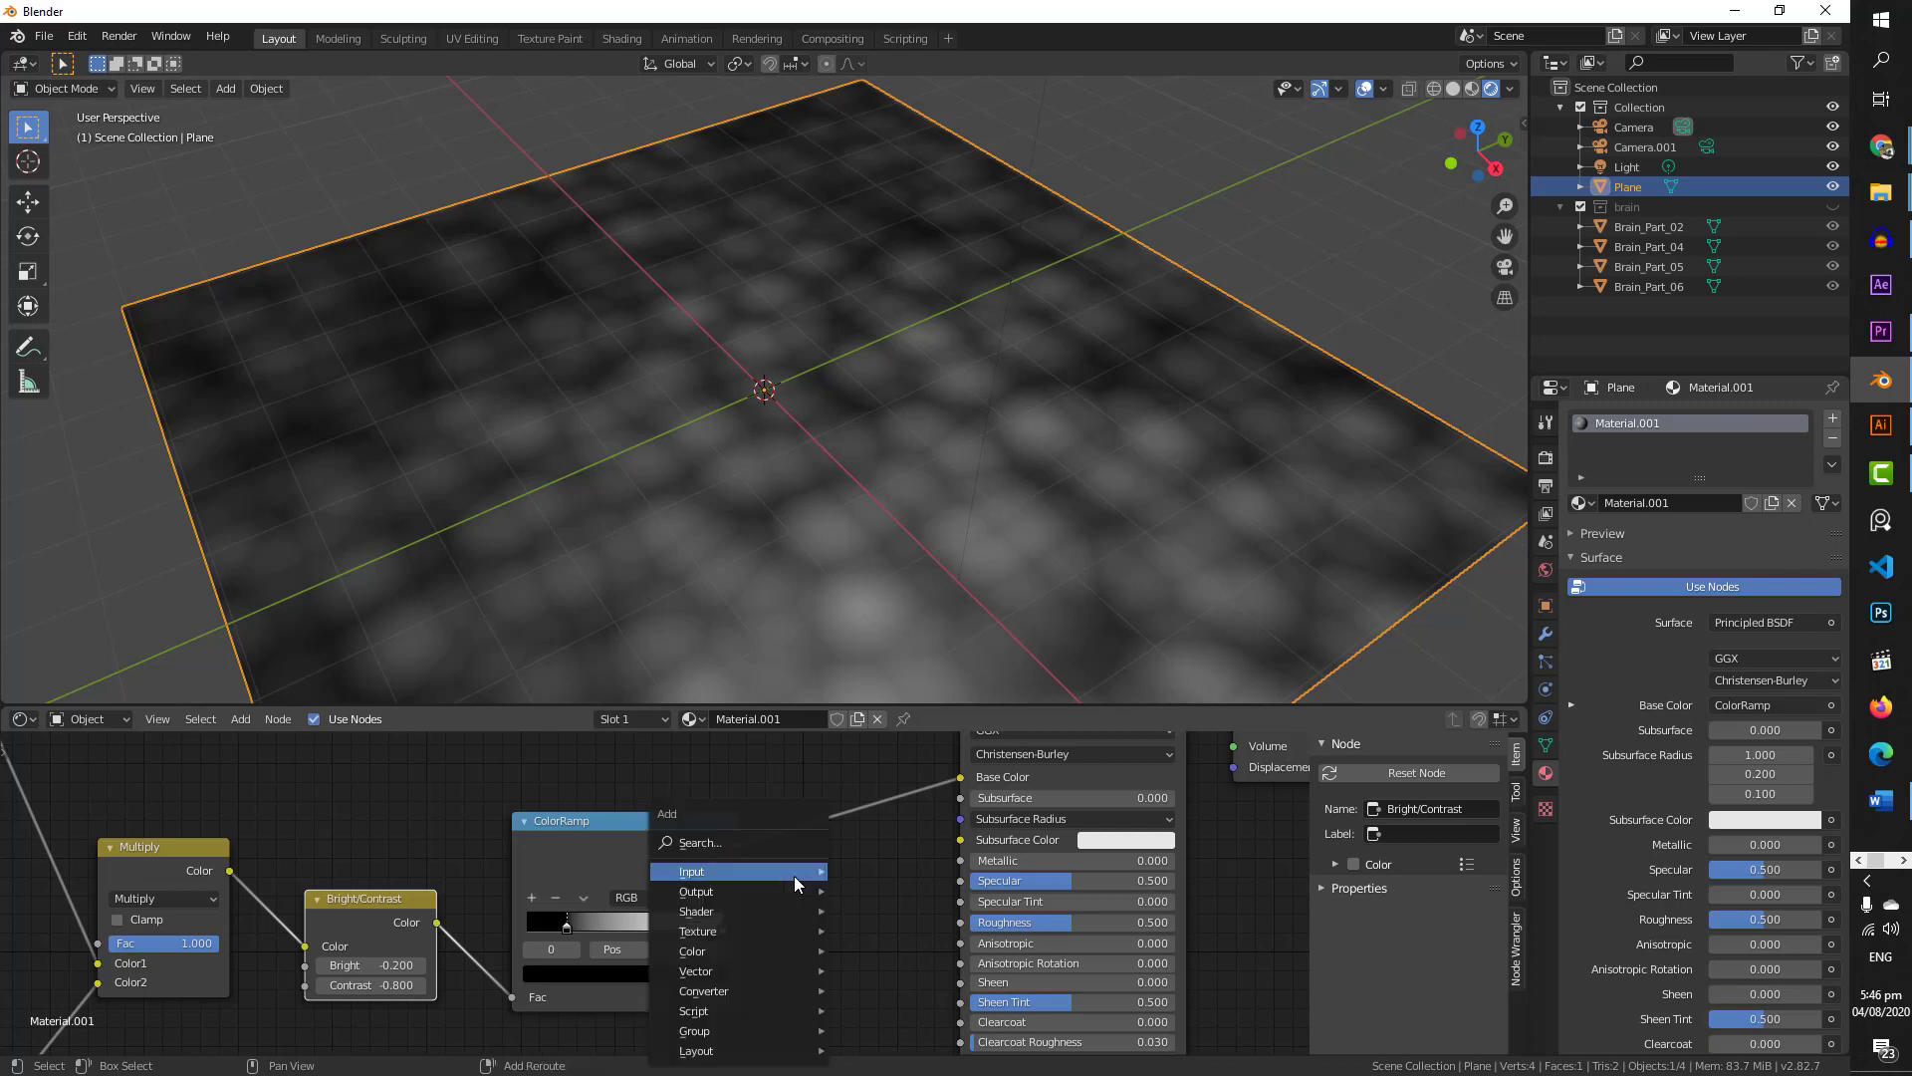
pyautogui.click(773, 840)
pyautogui.write('mix')
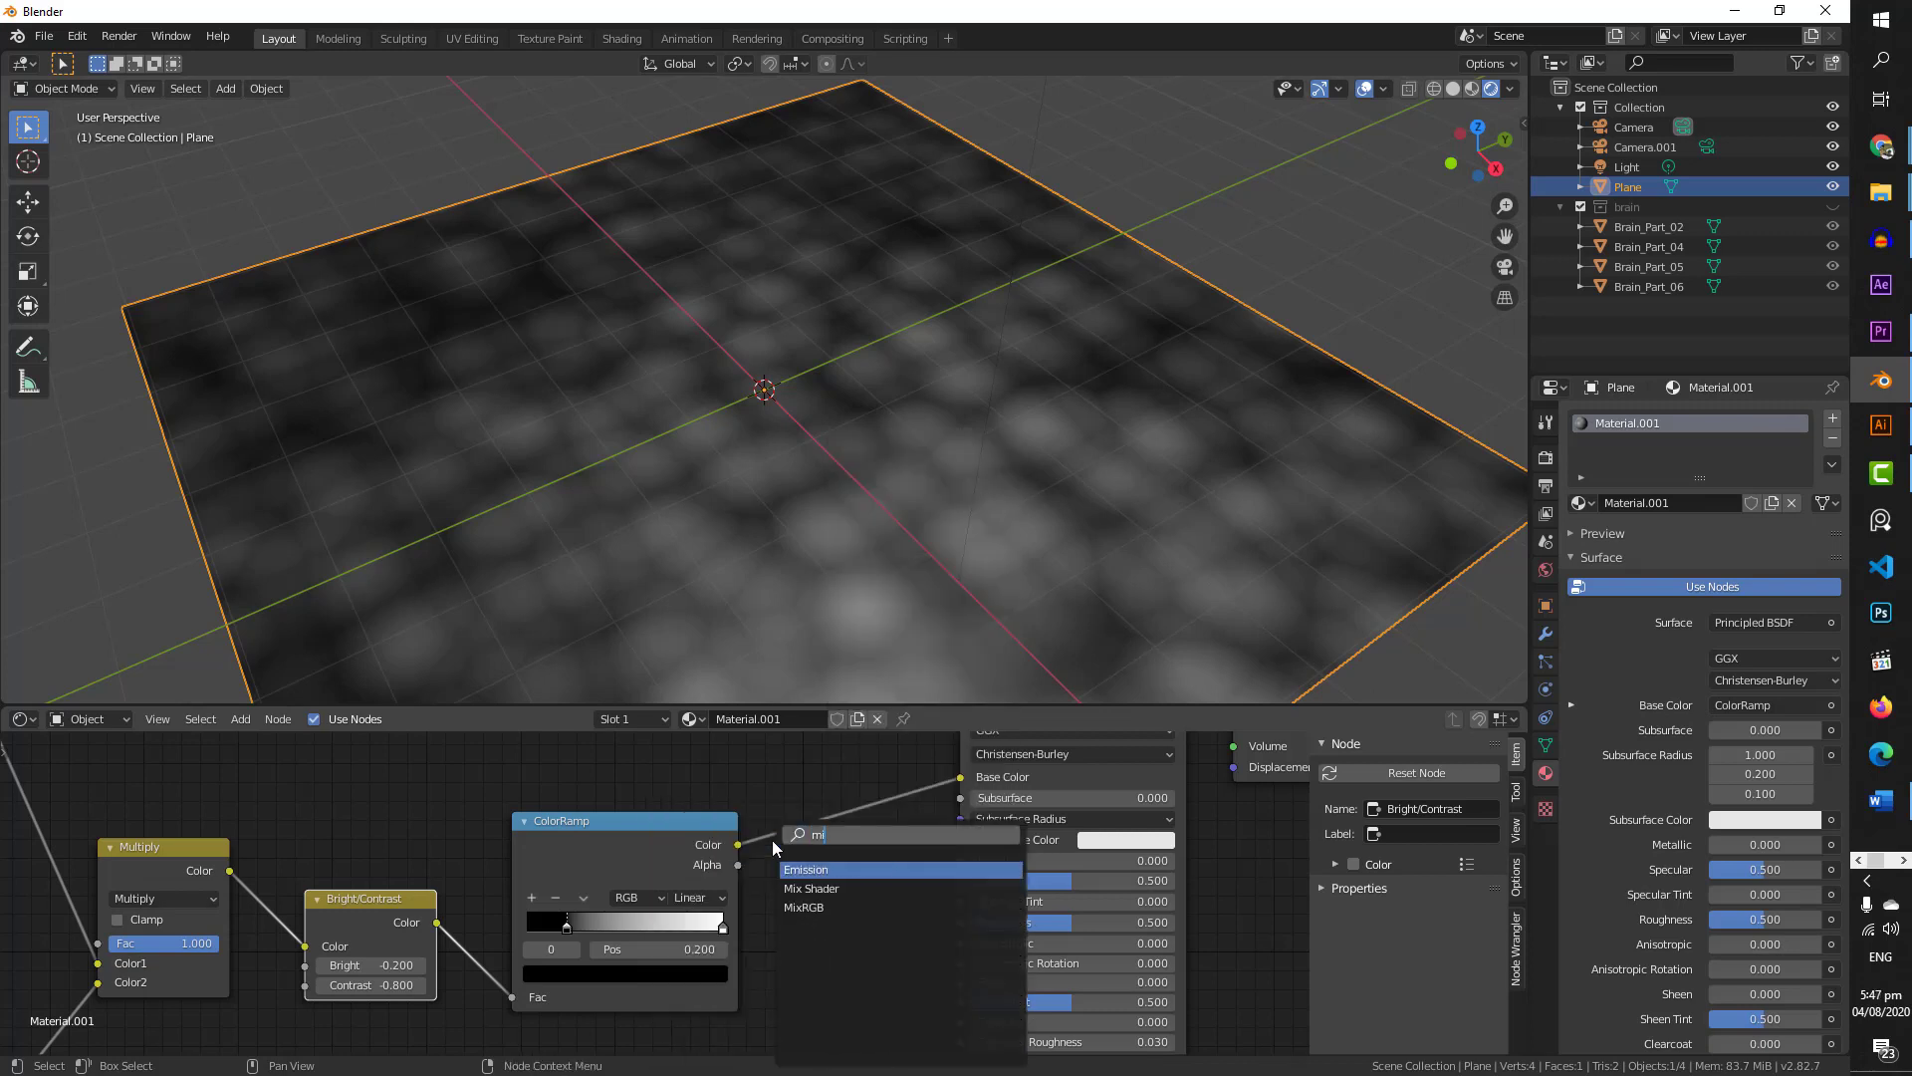
pyautogui.click(796, 889)
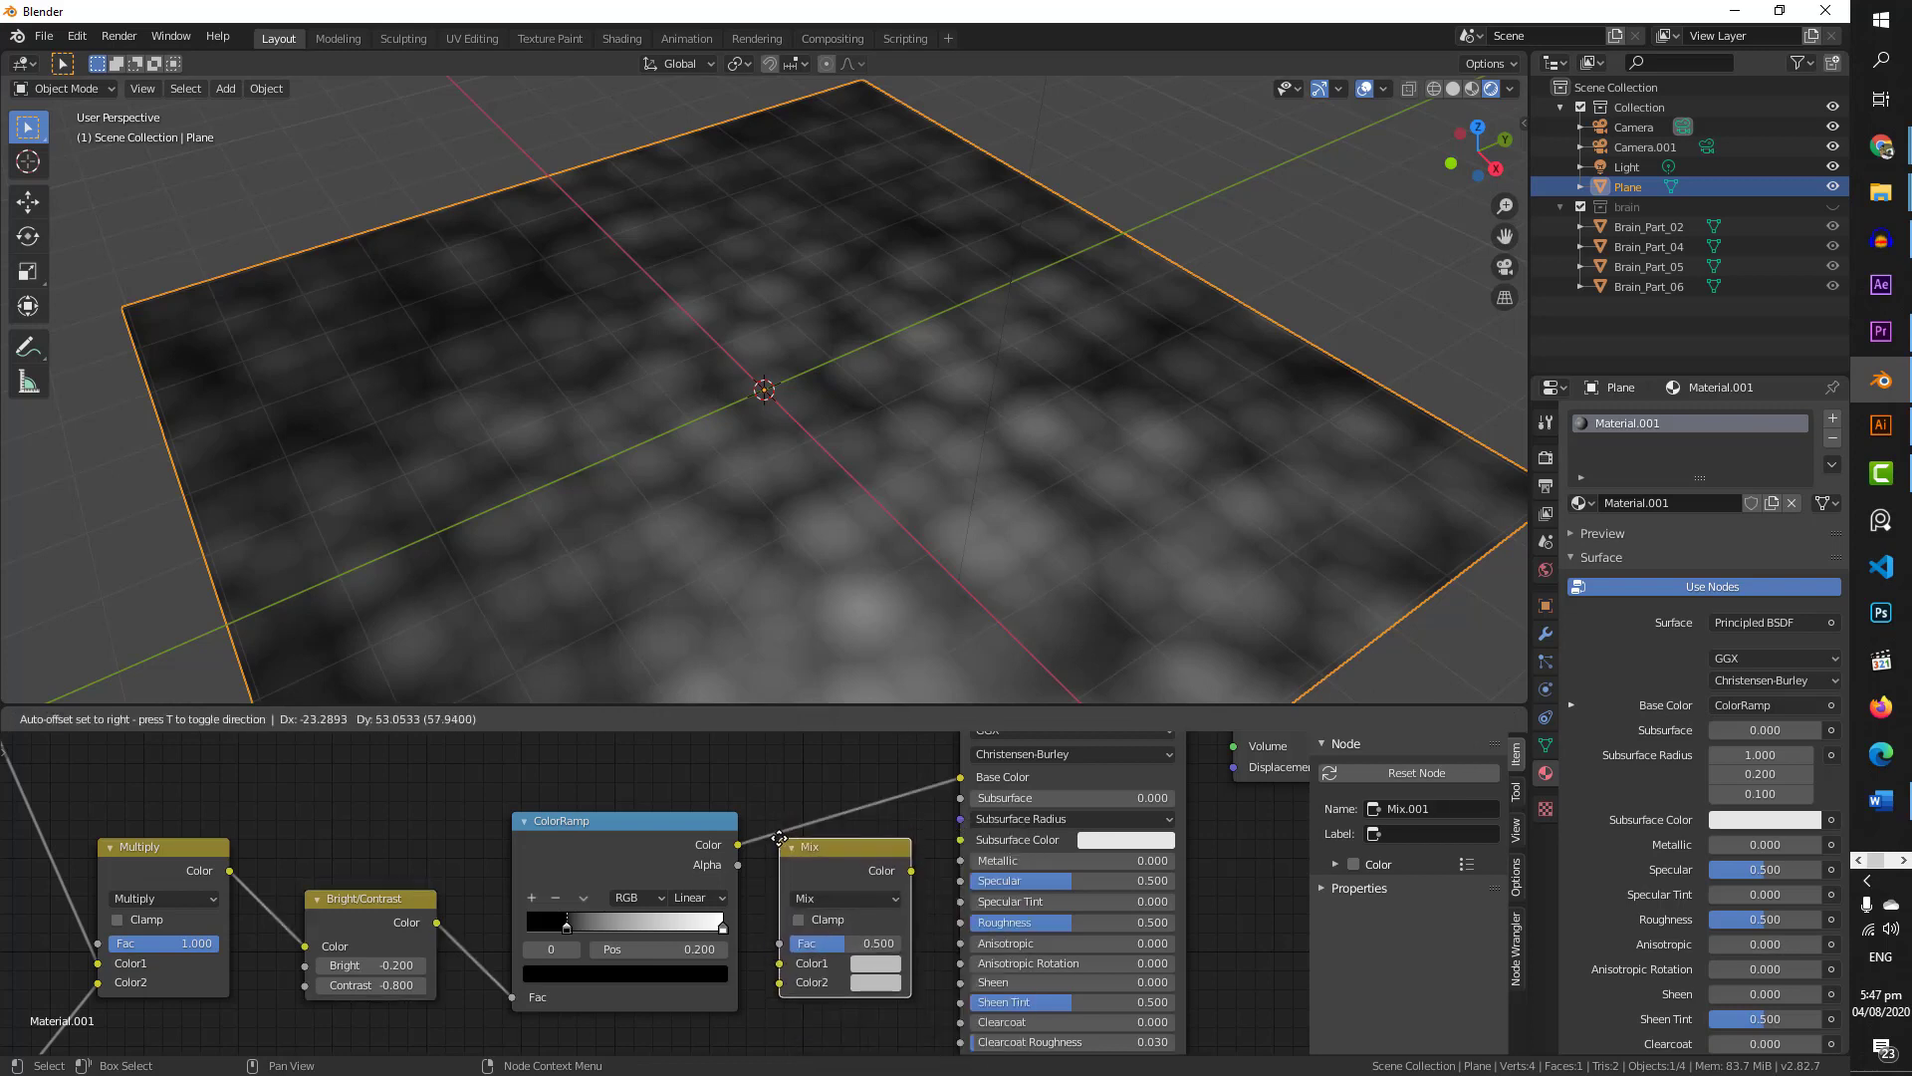
pyautogui.click(773, 817)
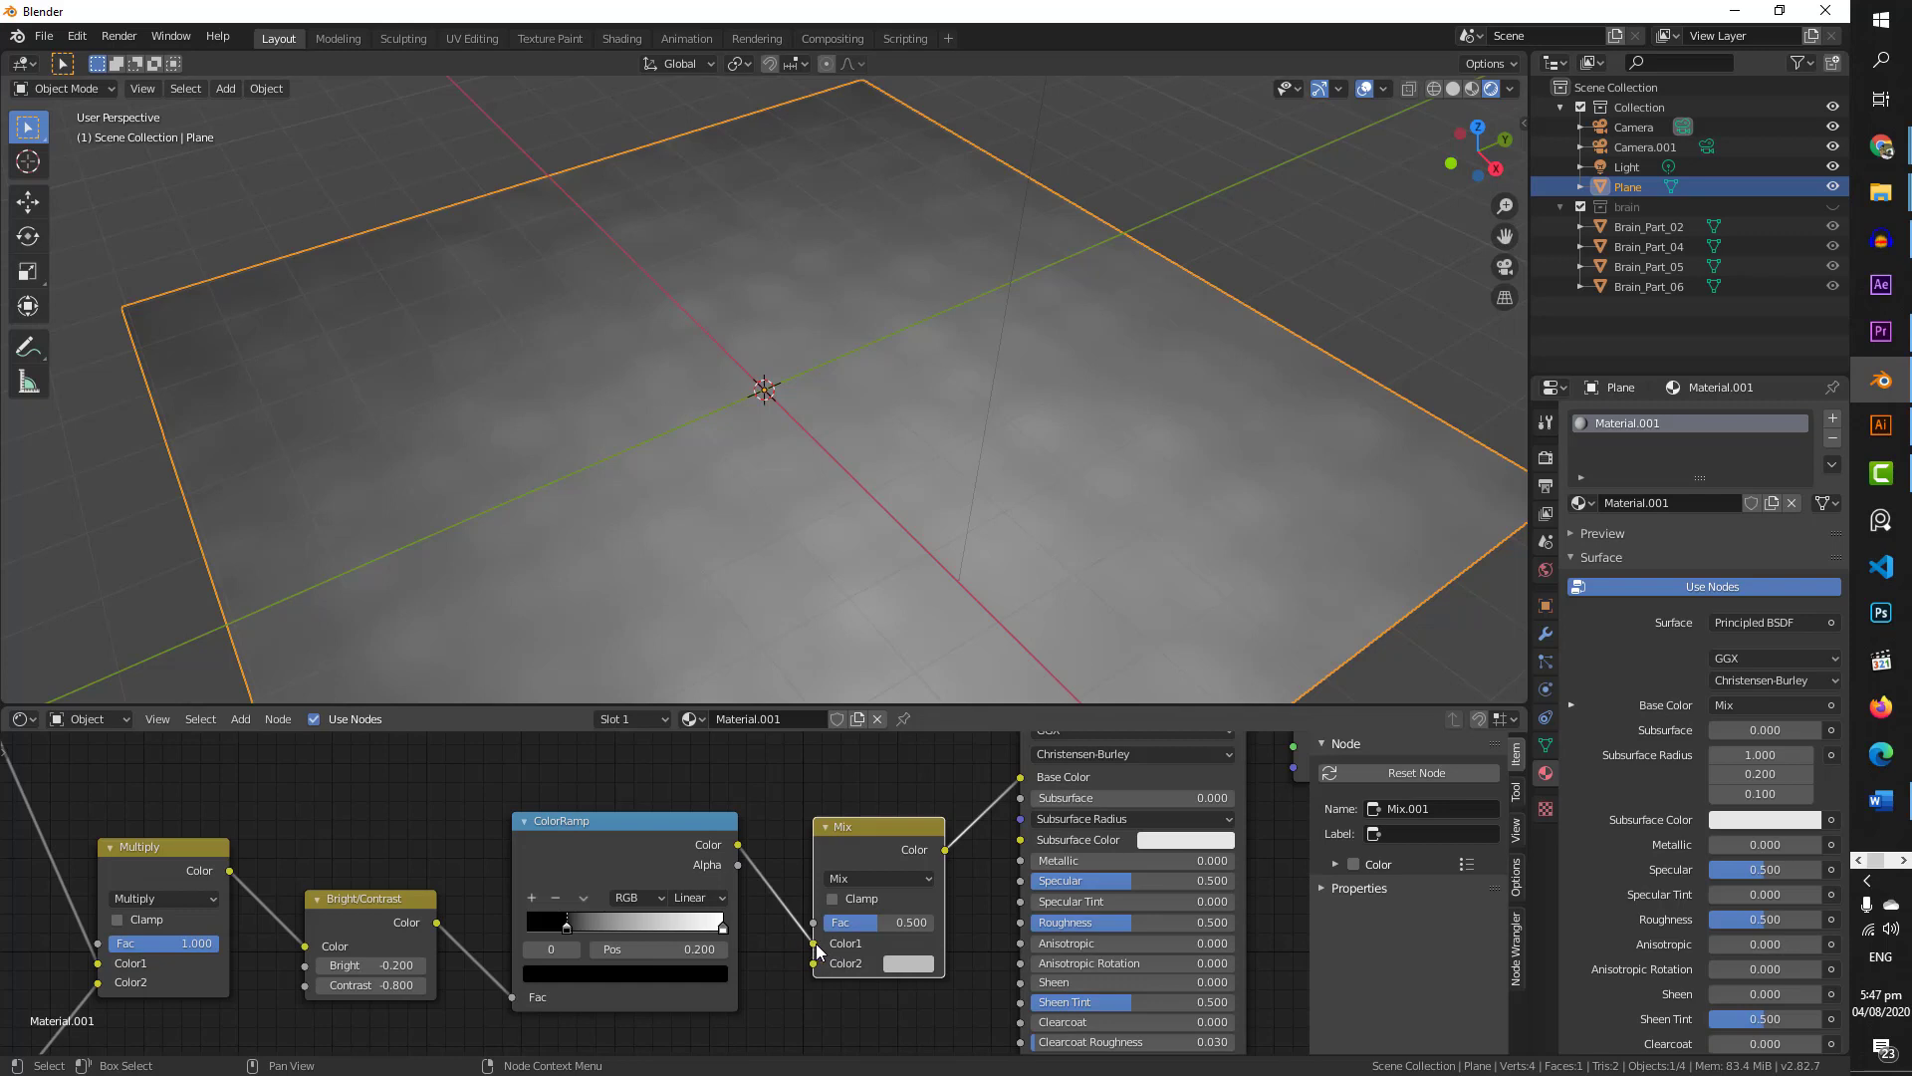
# - Detach the ColorRamp from Color1, make Color1 dark red, and switch blending to Add
pyautogui.moveTo(813, 943); pyautogui.dragTo(812, 966)
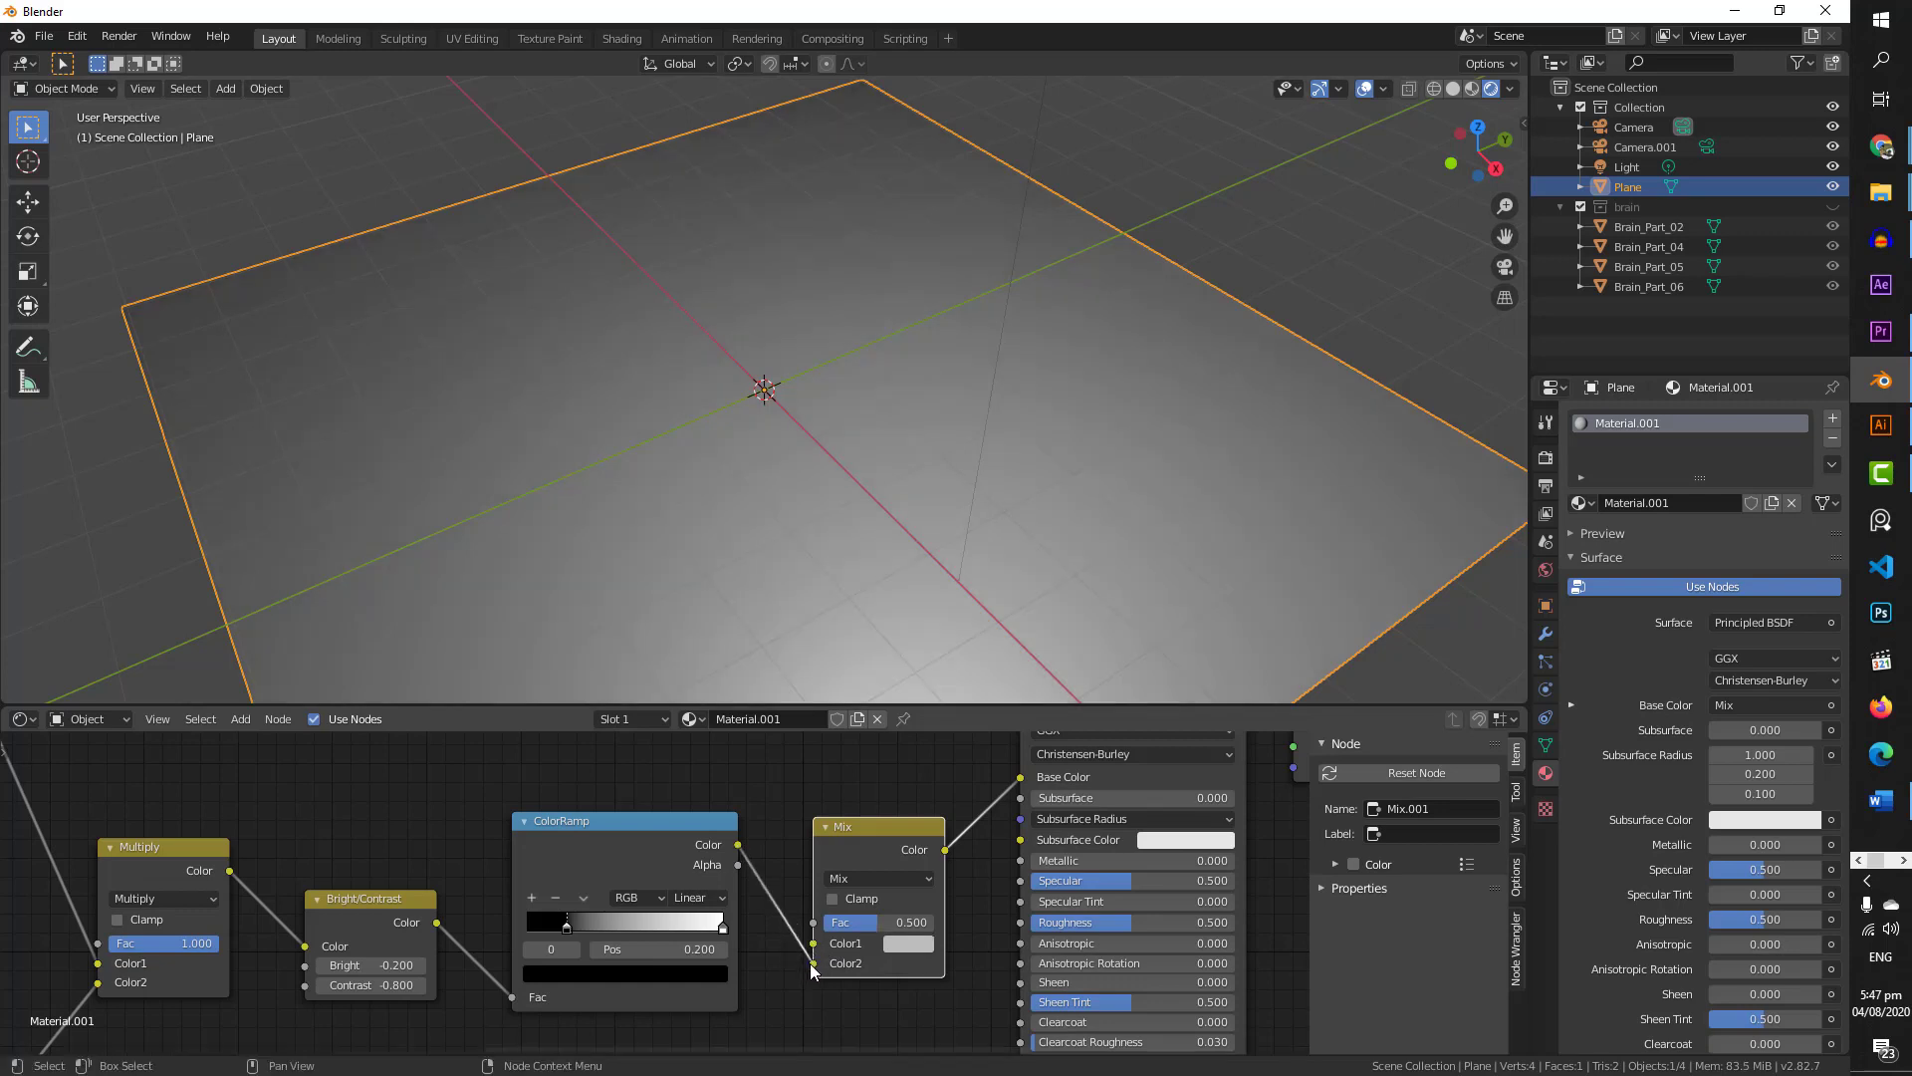
pyautogui.click(907, 944)
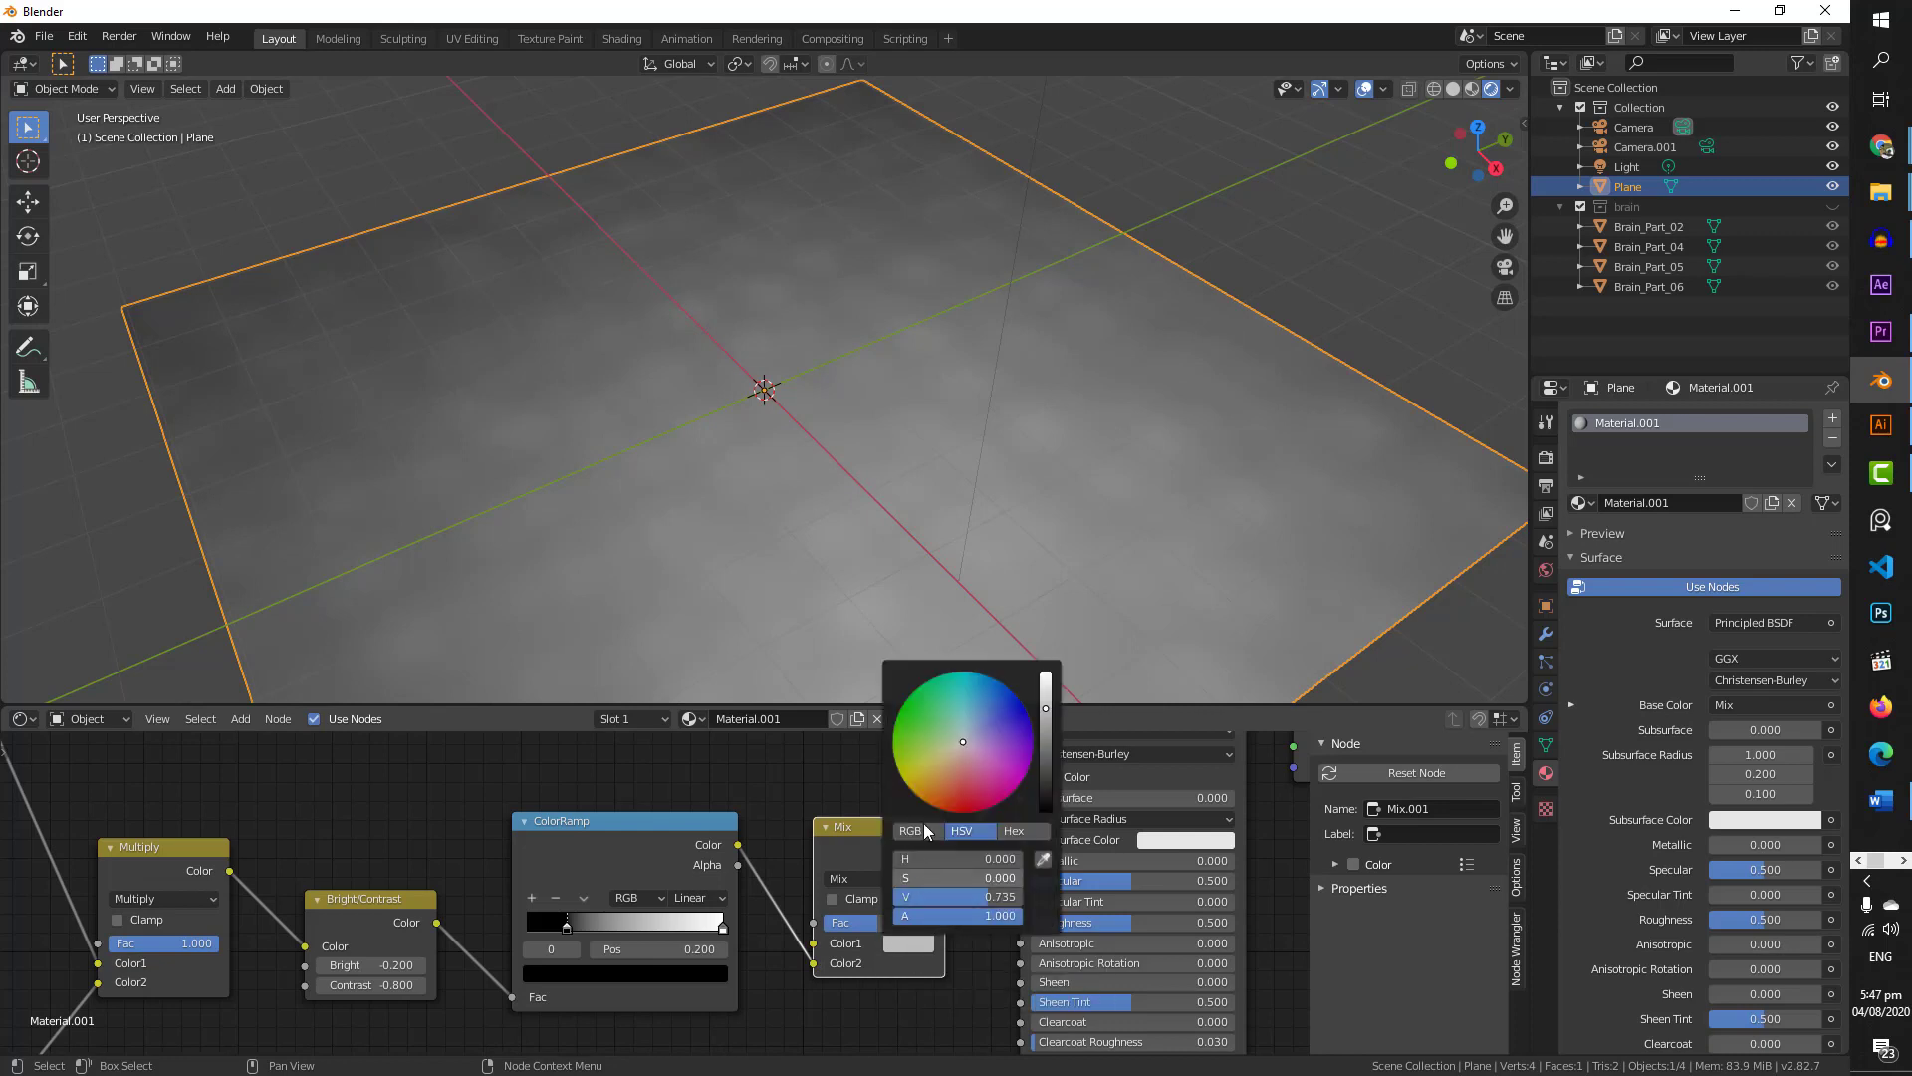
pyautogui.click(961, 794)
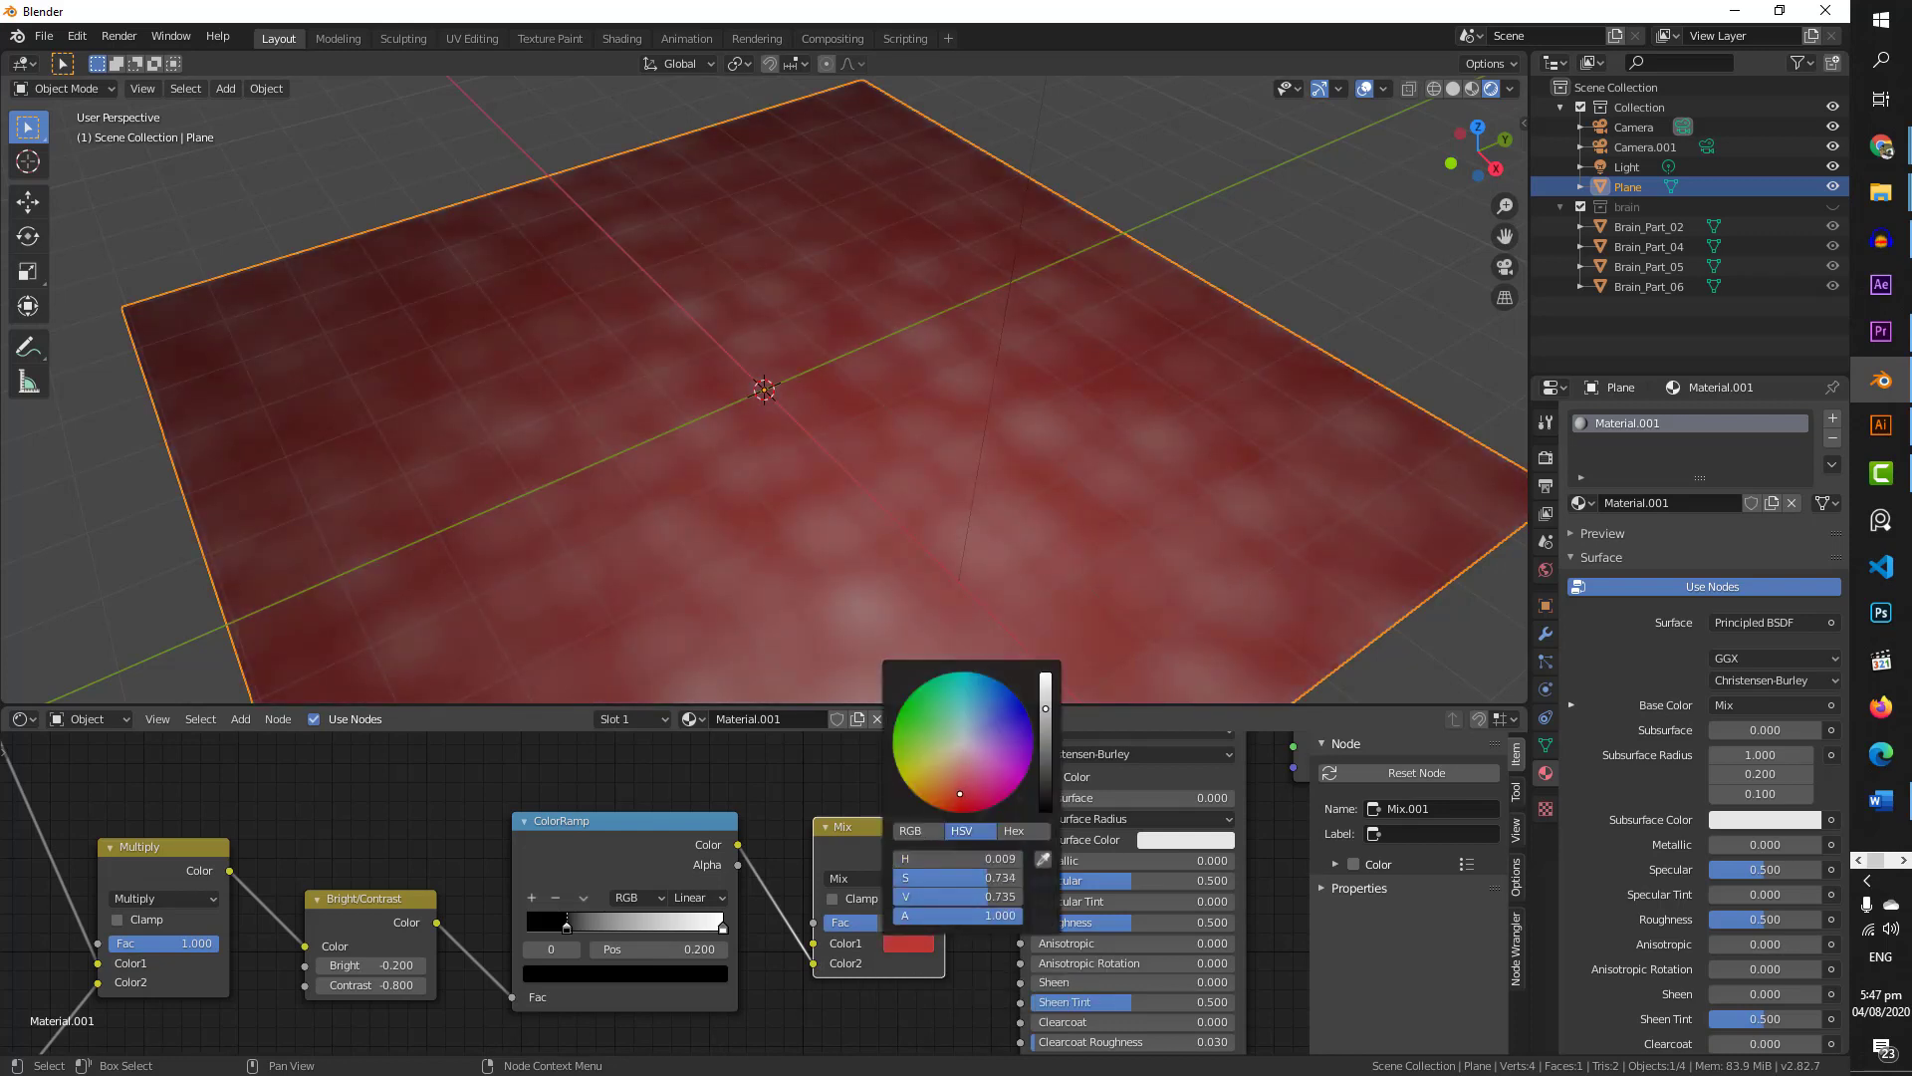
pyautogui.moveTo(1046, 708); pyautogui.dragTo(1046, 748)
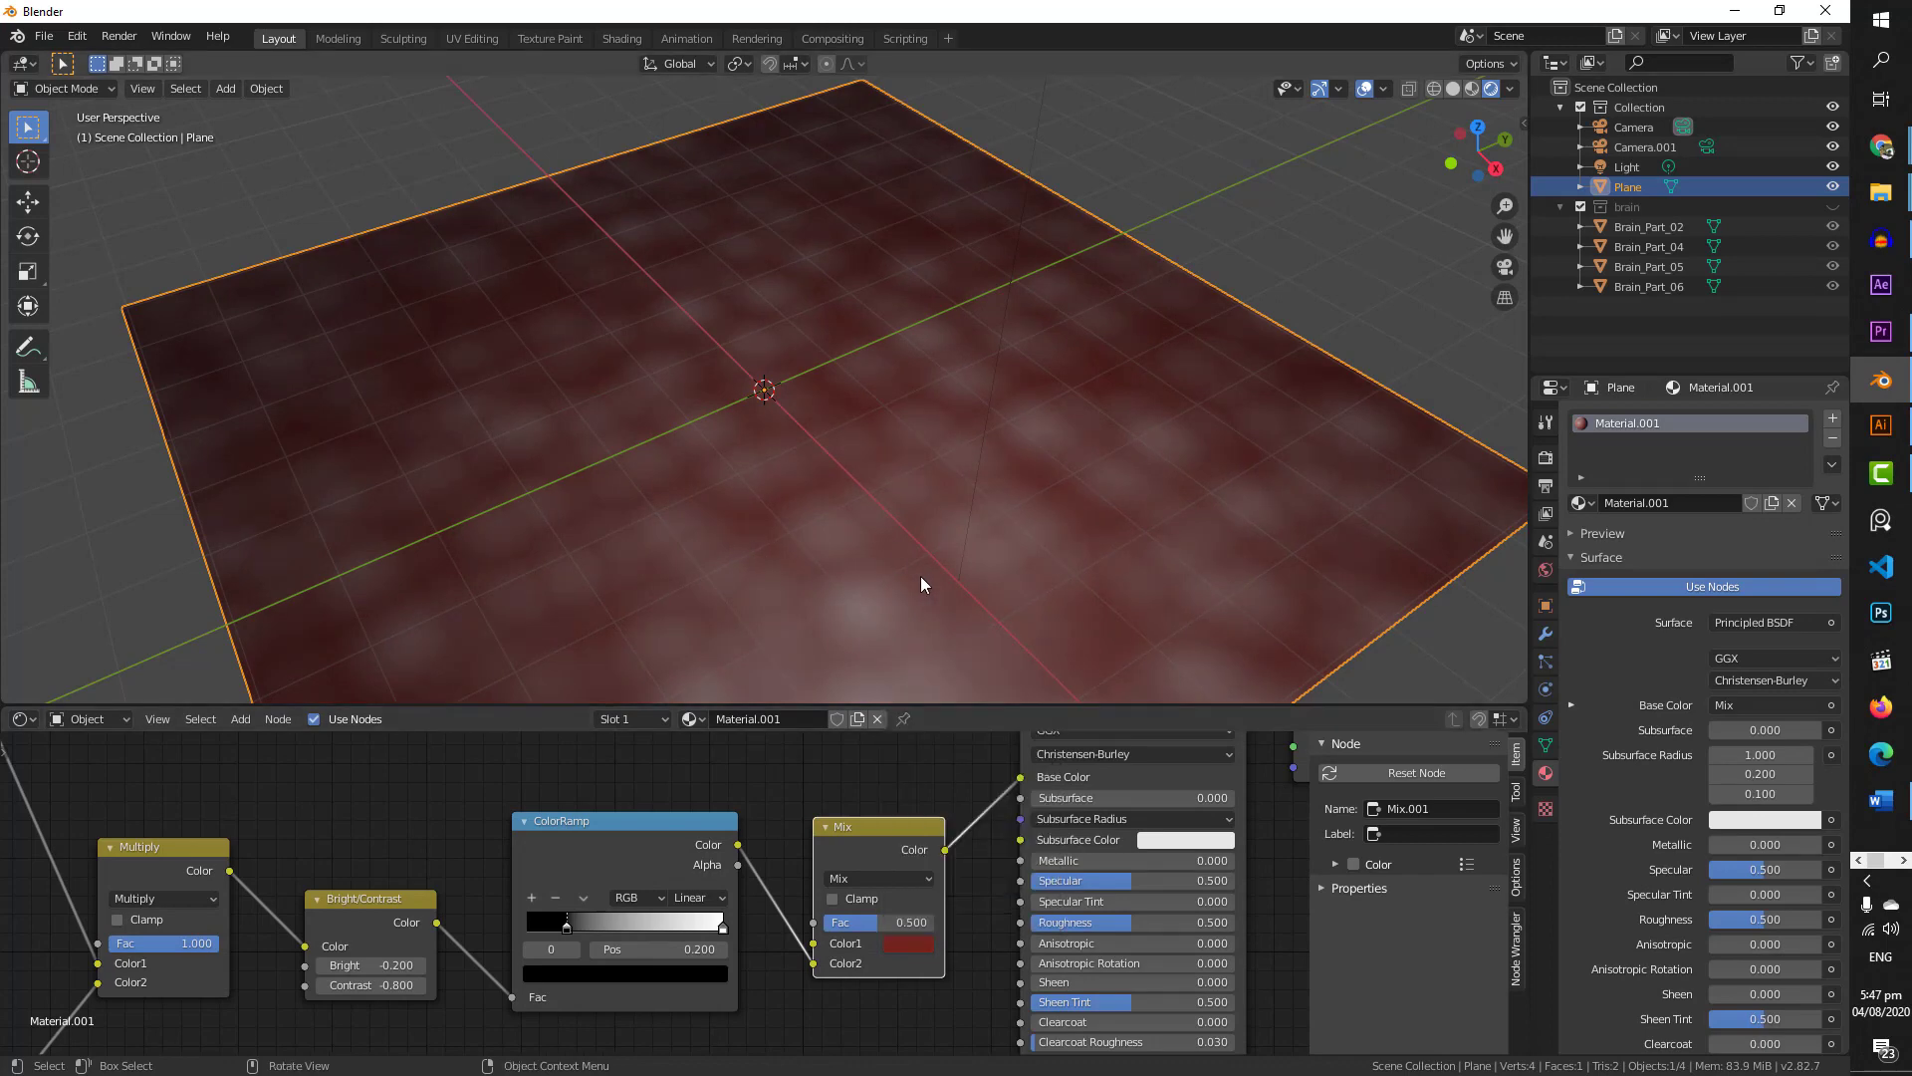
pyautogui.scroll(-1, 786, 988)
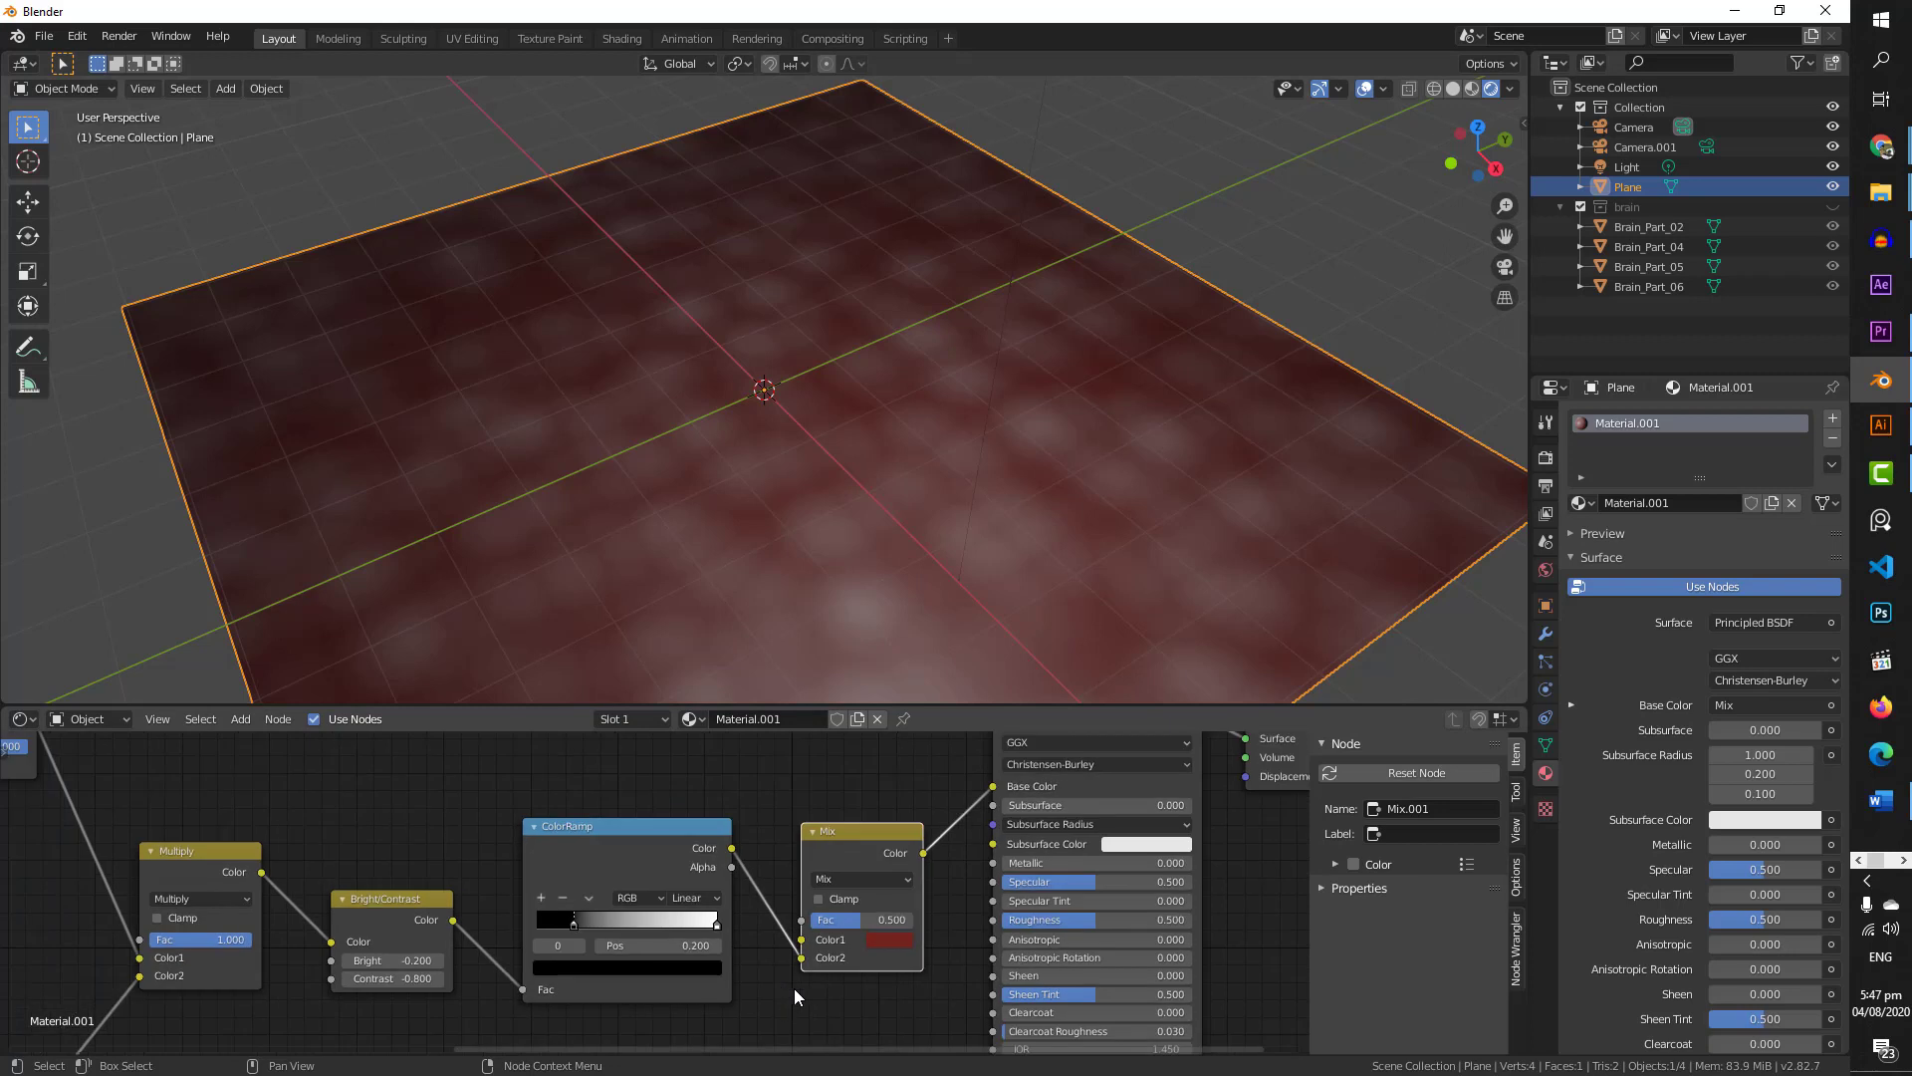
pyautogui.moveTo(793, 988); pyautogui.dragTo(730, 936, button='middle')
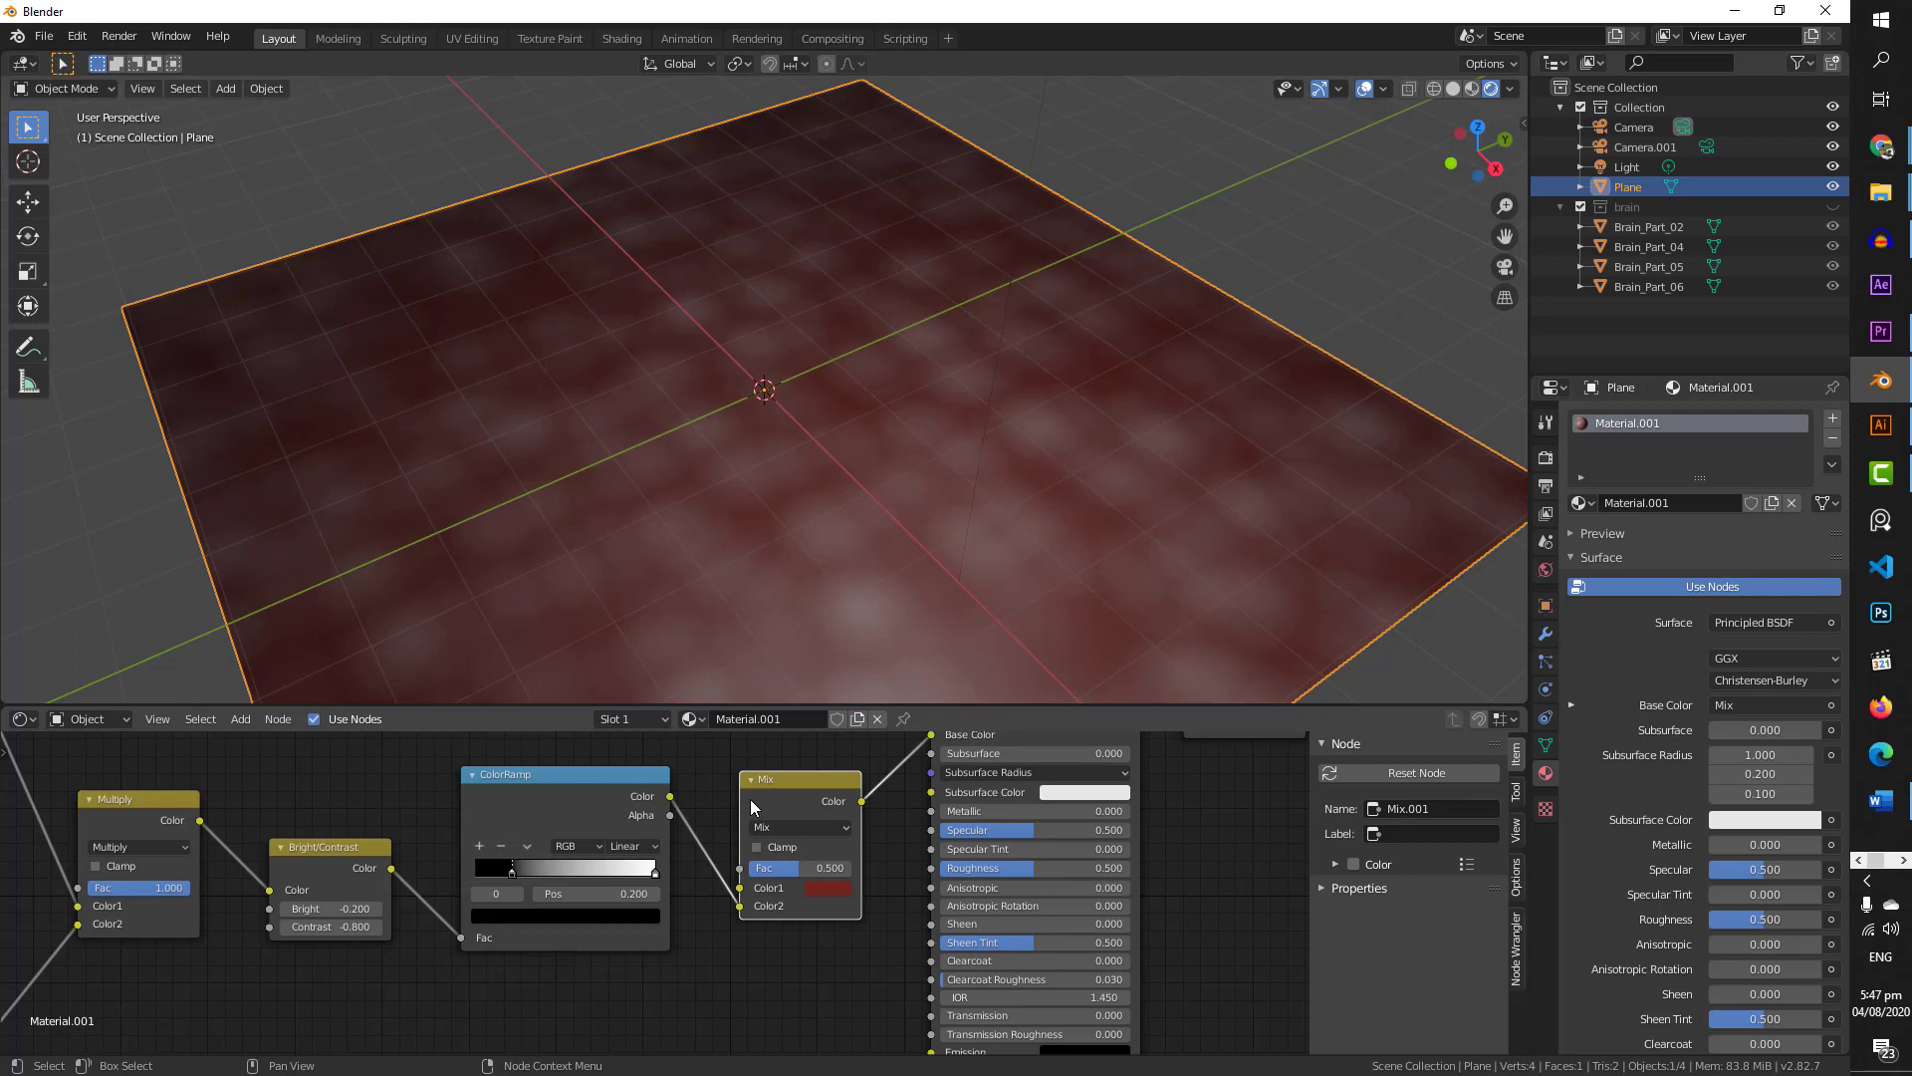
pyautogui.click(811, 829)
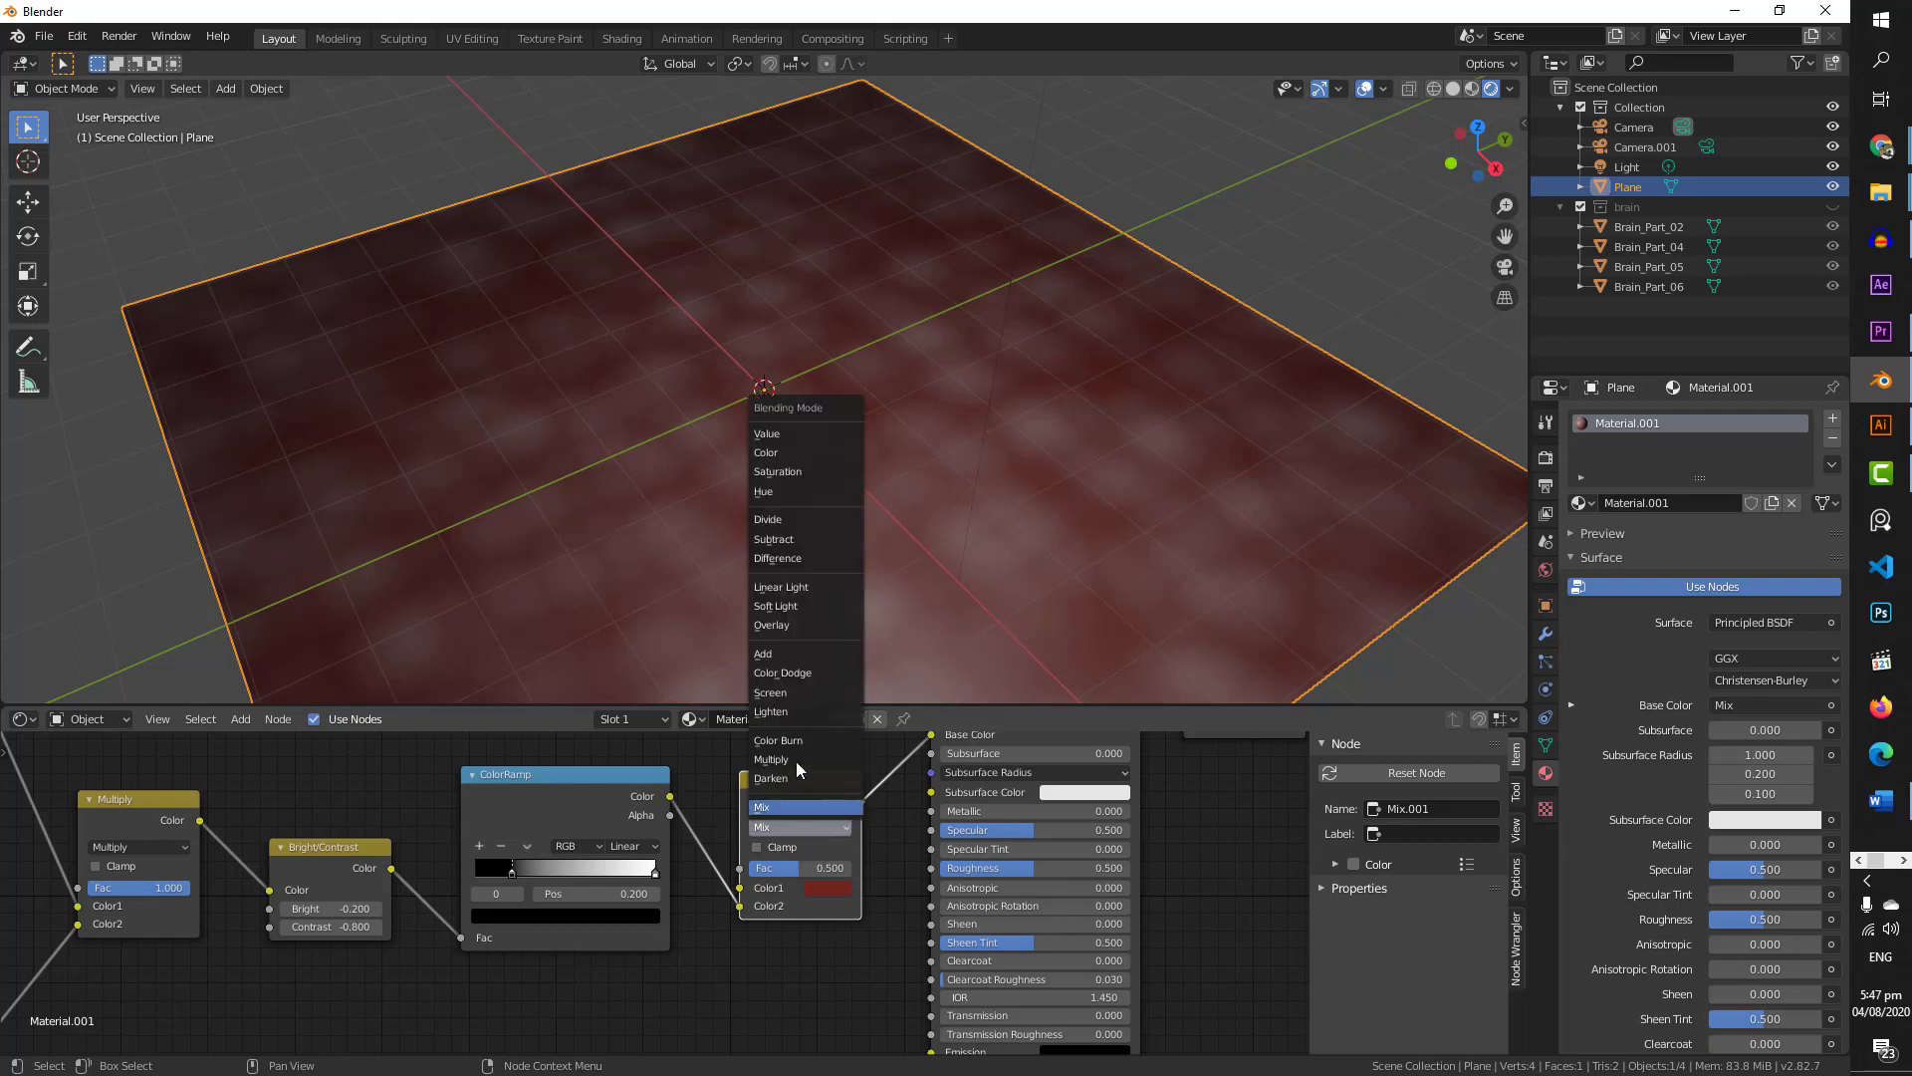
pyautogui.click(775, 654)
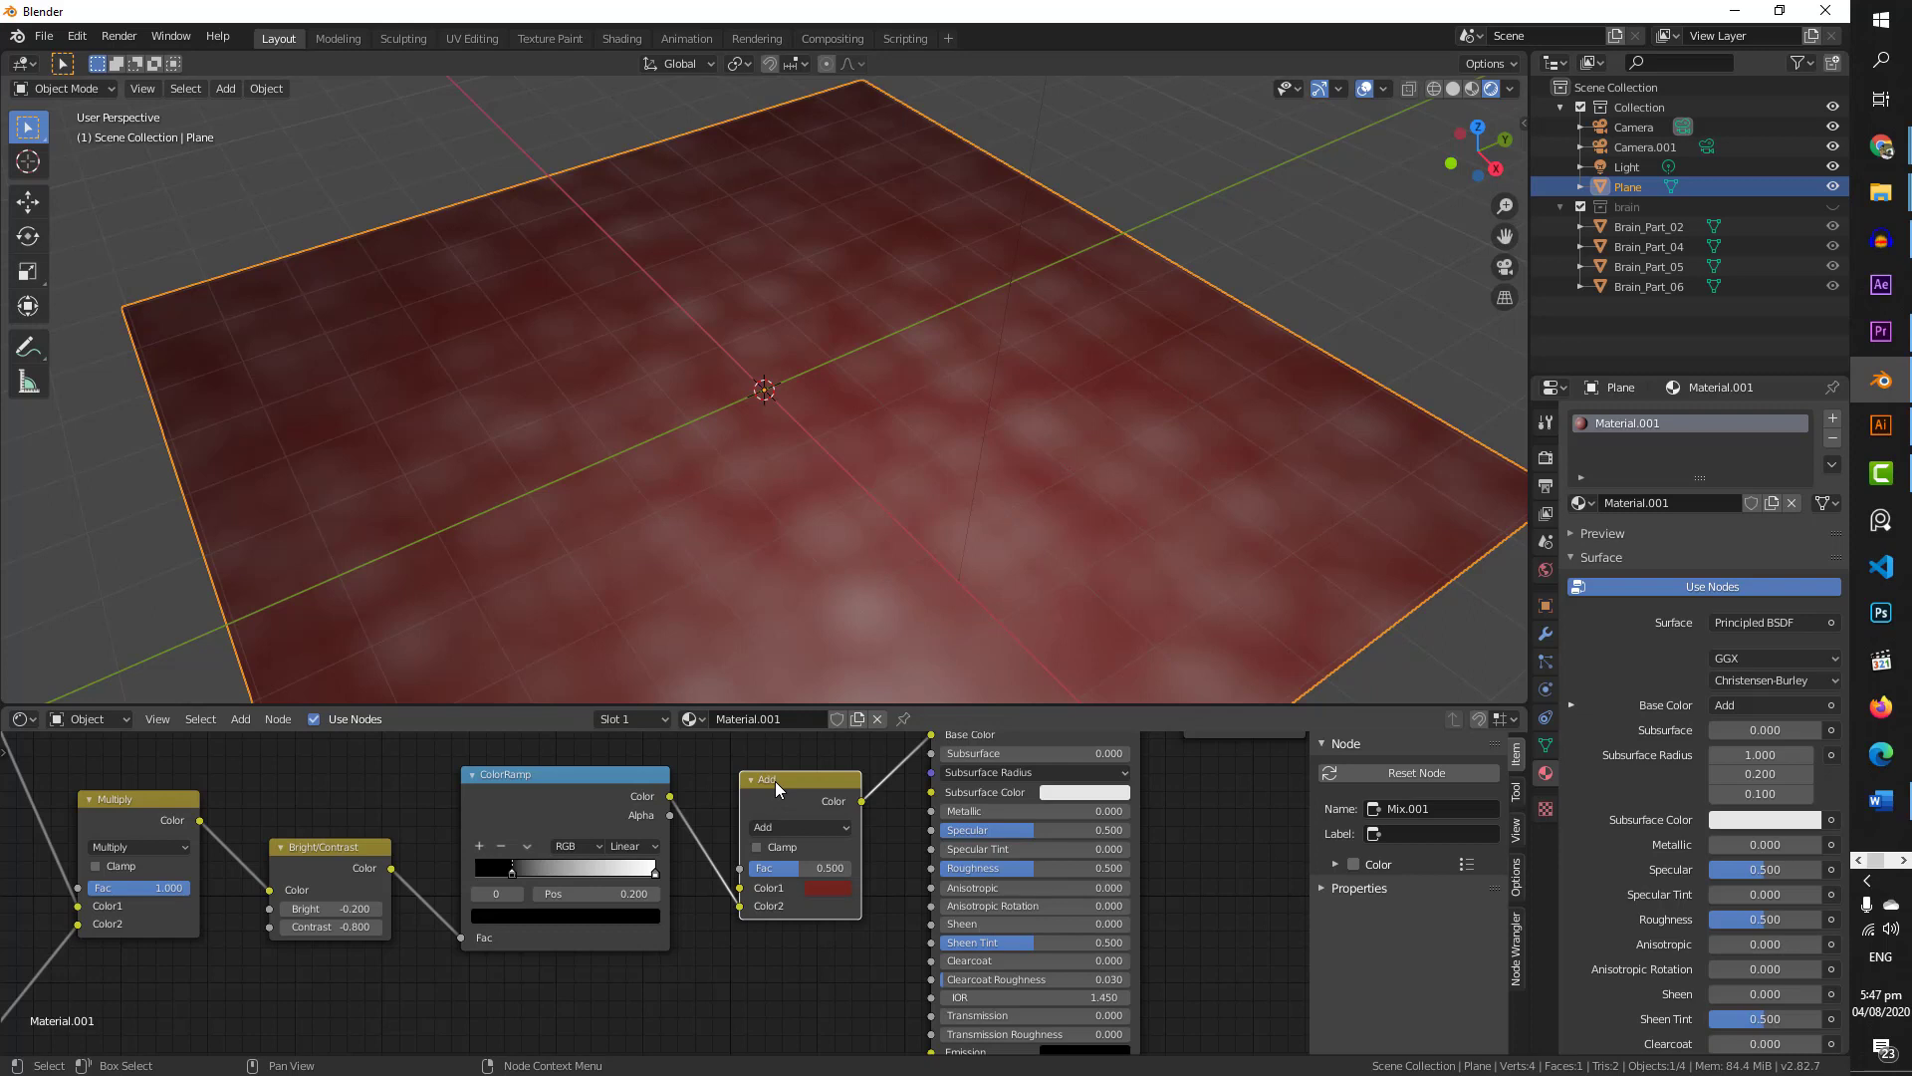
pyautogui.scroll(-1, 751, 771)
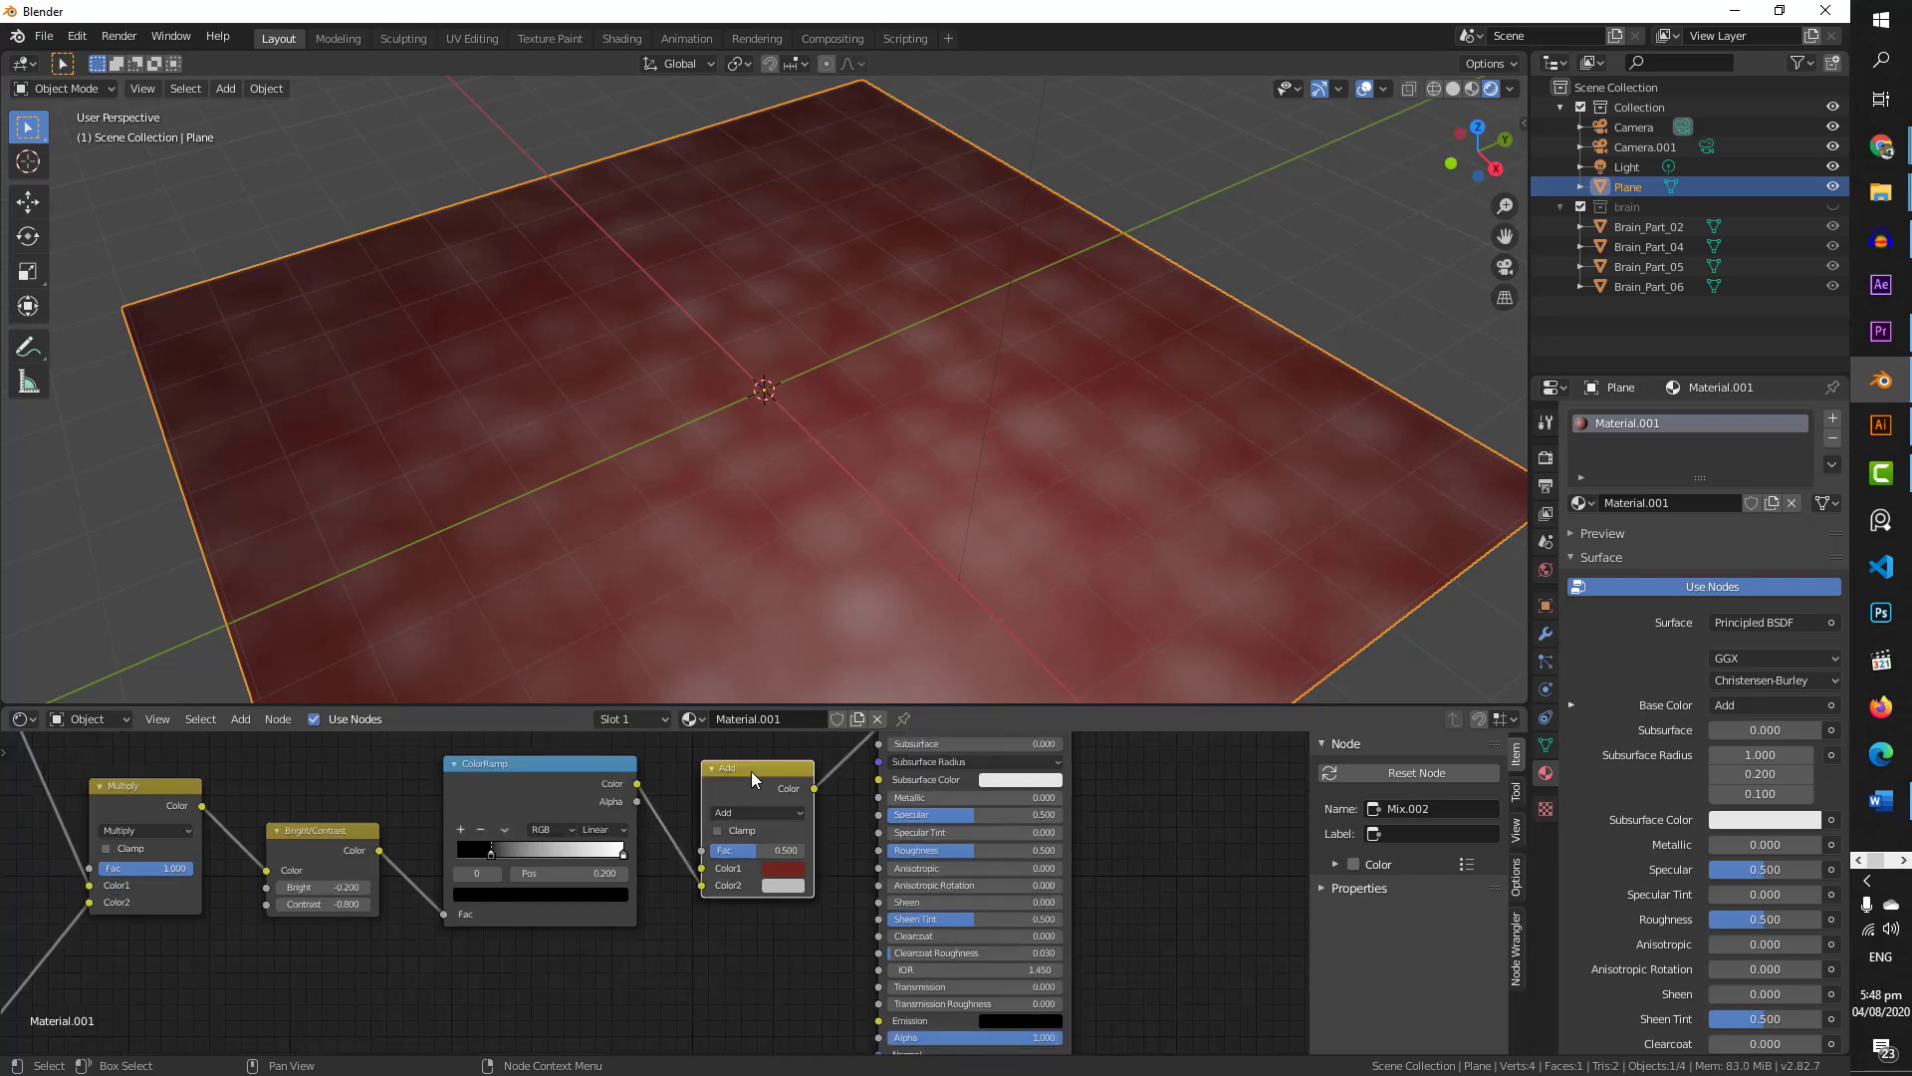
# - Duplicate the Add node below and link the ColorRamp Color into its Color2
pyautogui.hotkey('shift', 'd')
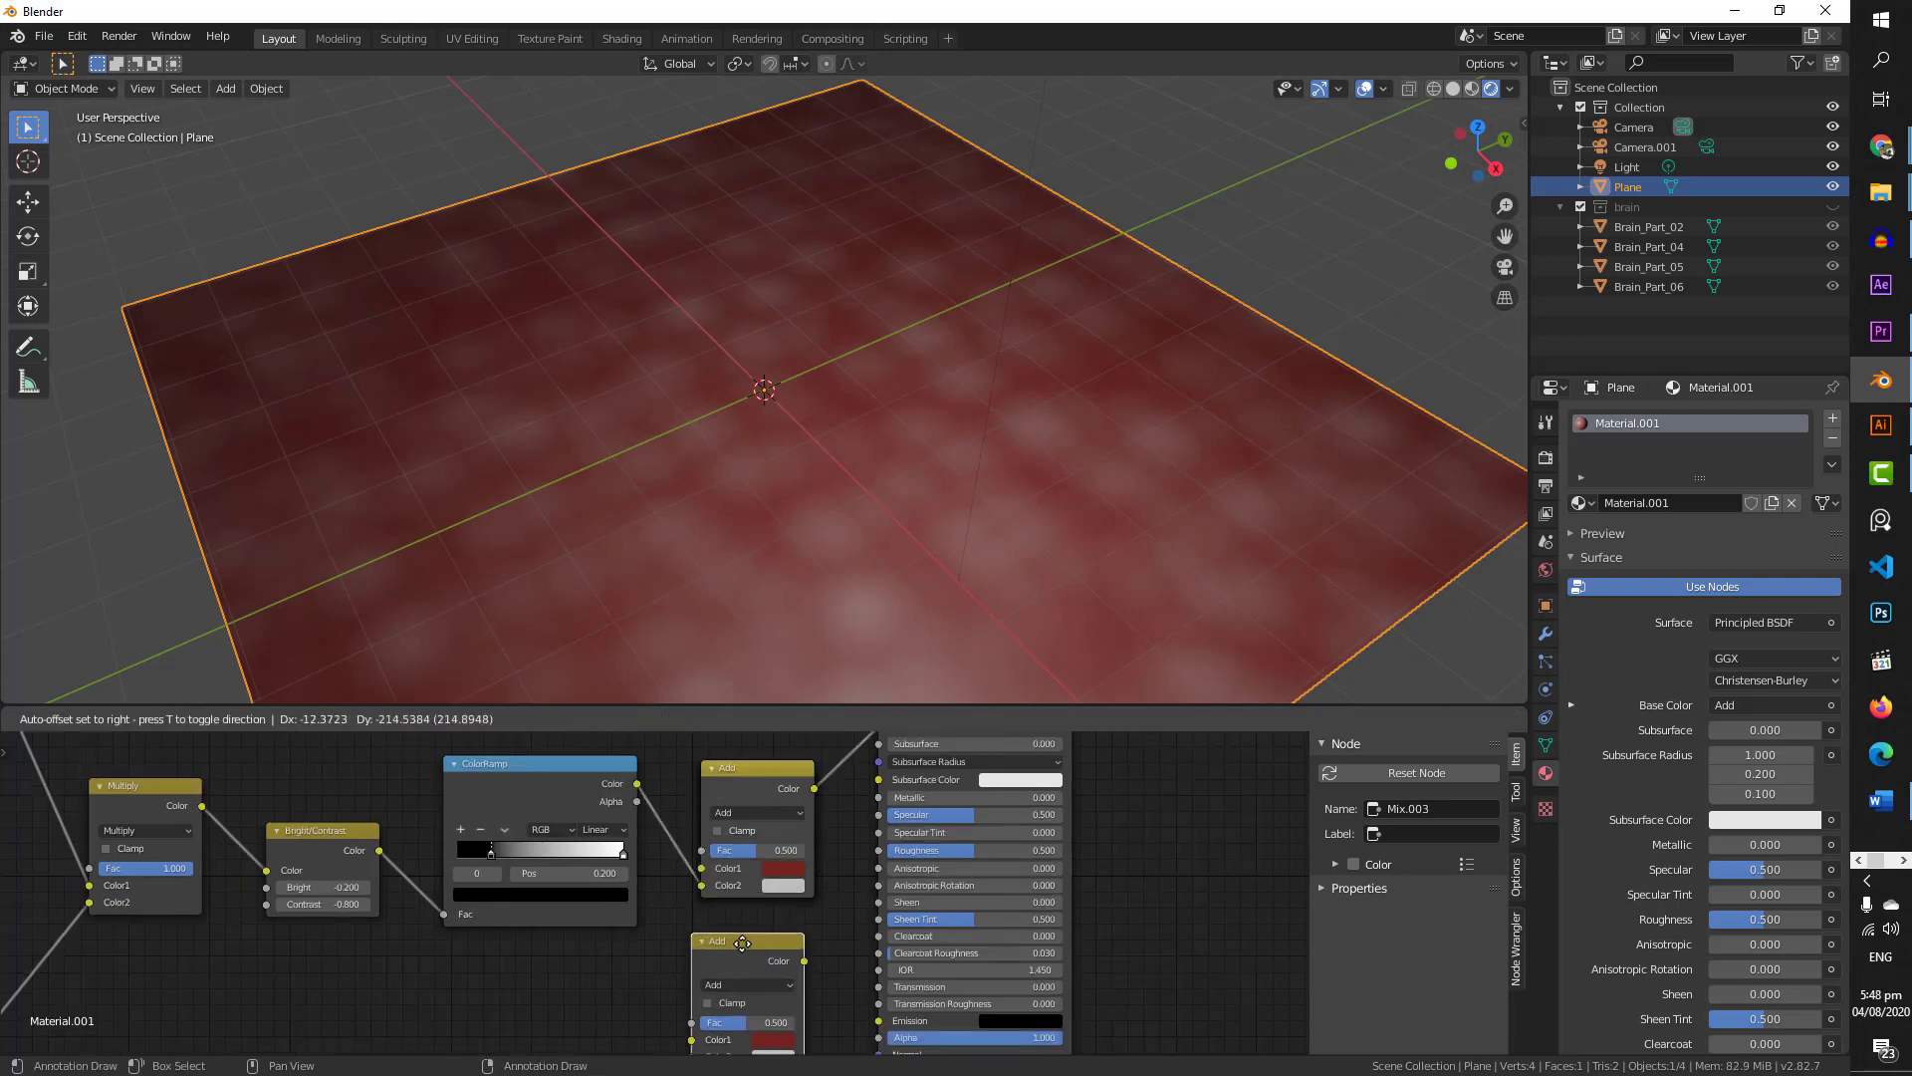
pyautogui.click(713, 952)
pyautogui.moveTo(713, 952); pyautogui.dragTo(688, 898, button='middle')
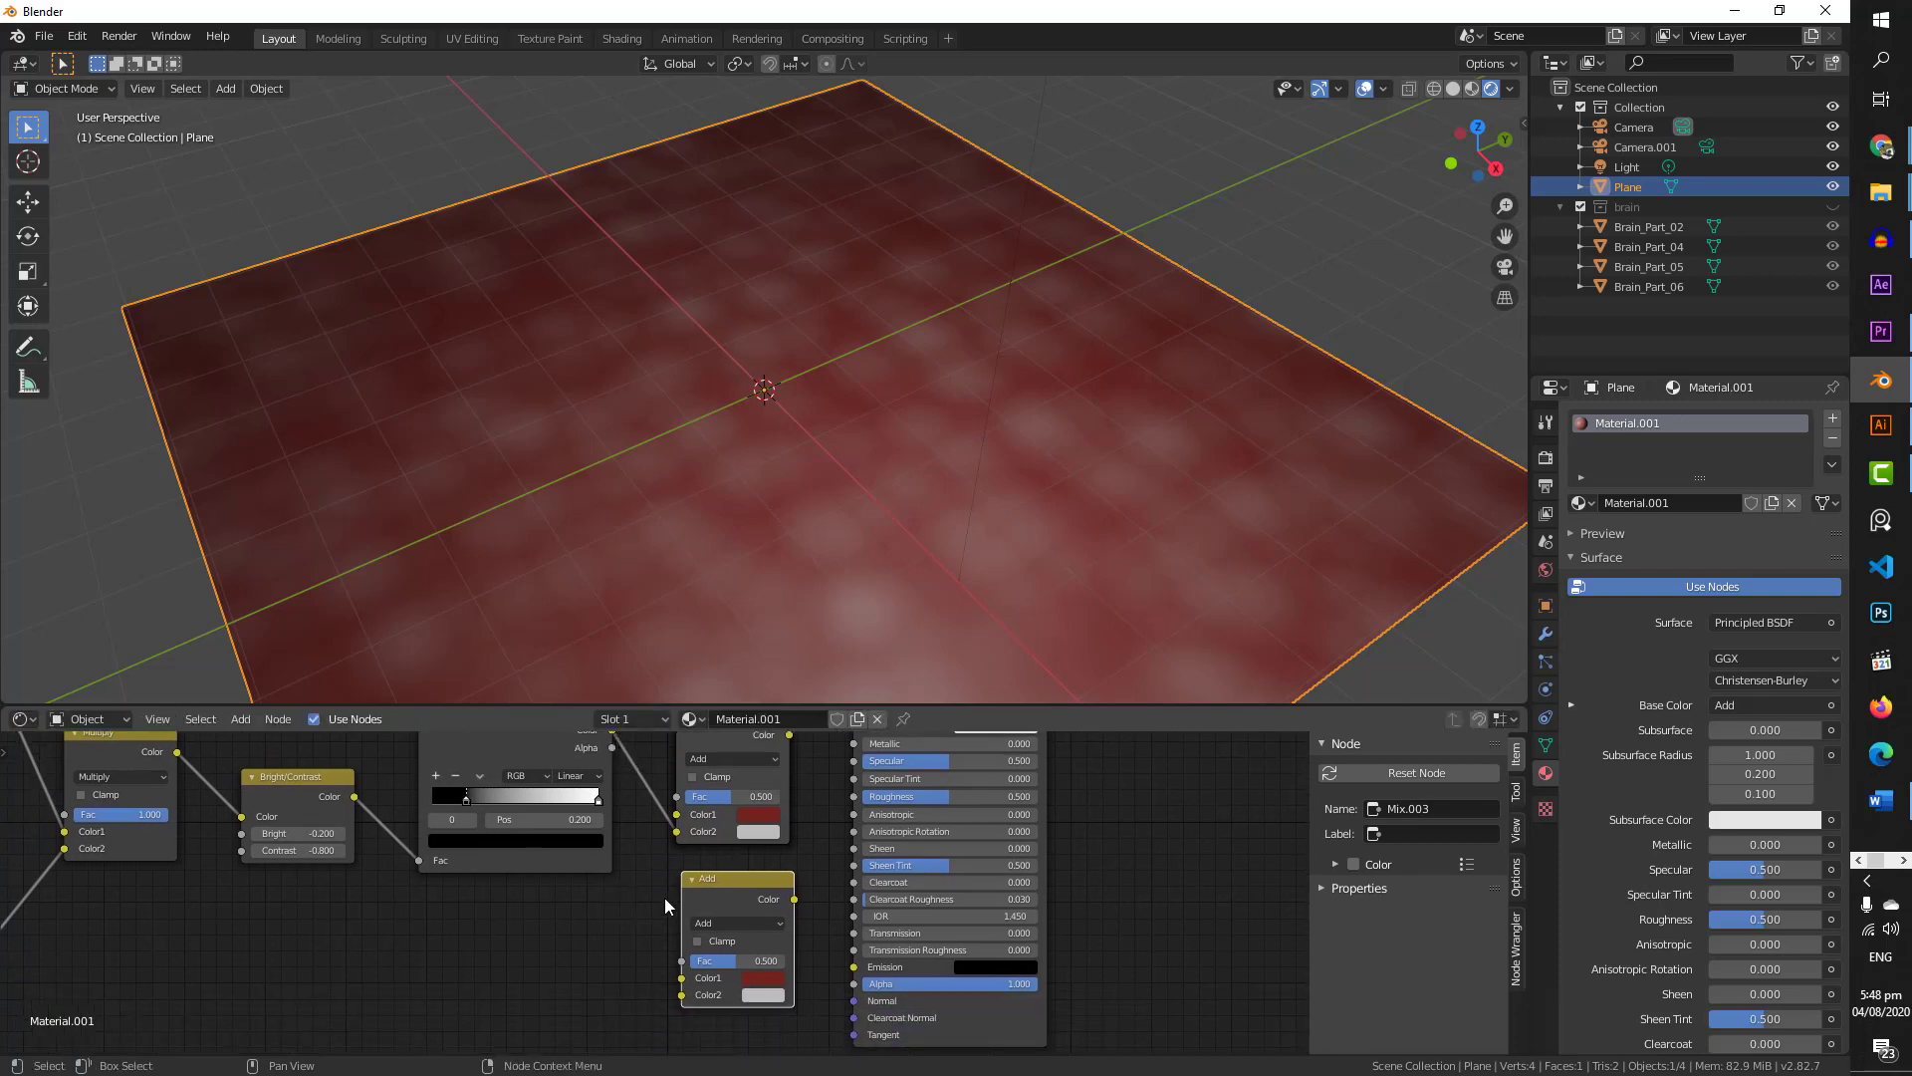
pyautogui.moveTo(665, 898); pyautogui.dragTo(665, 911, button='middle')
pyautogui.moveTo(611, 742); pyautogui.dragTo(677, 1002)
pyautogui.click(733, 1012)
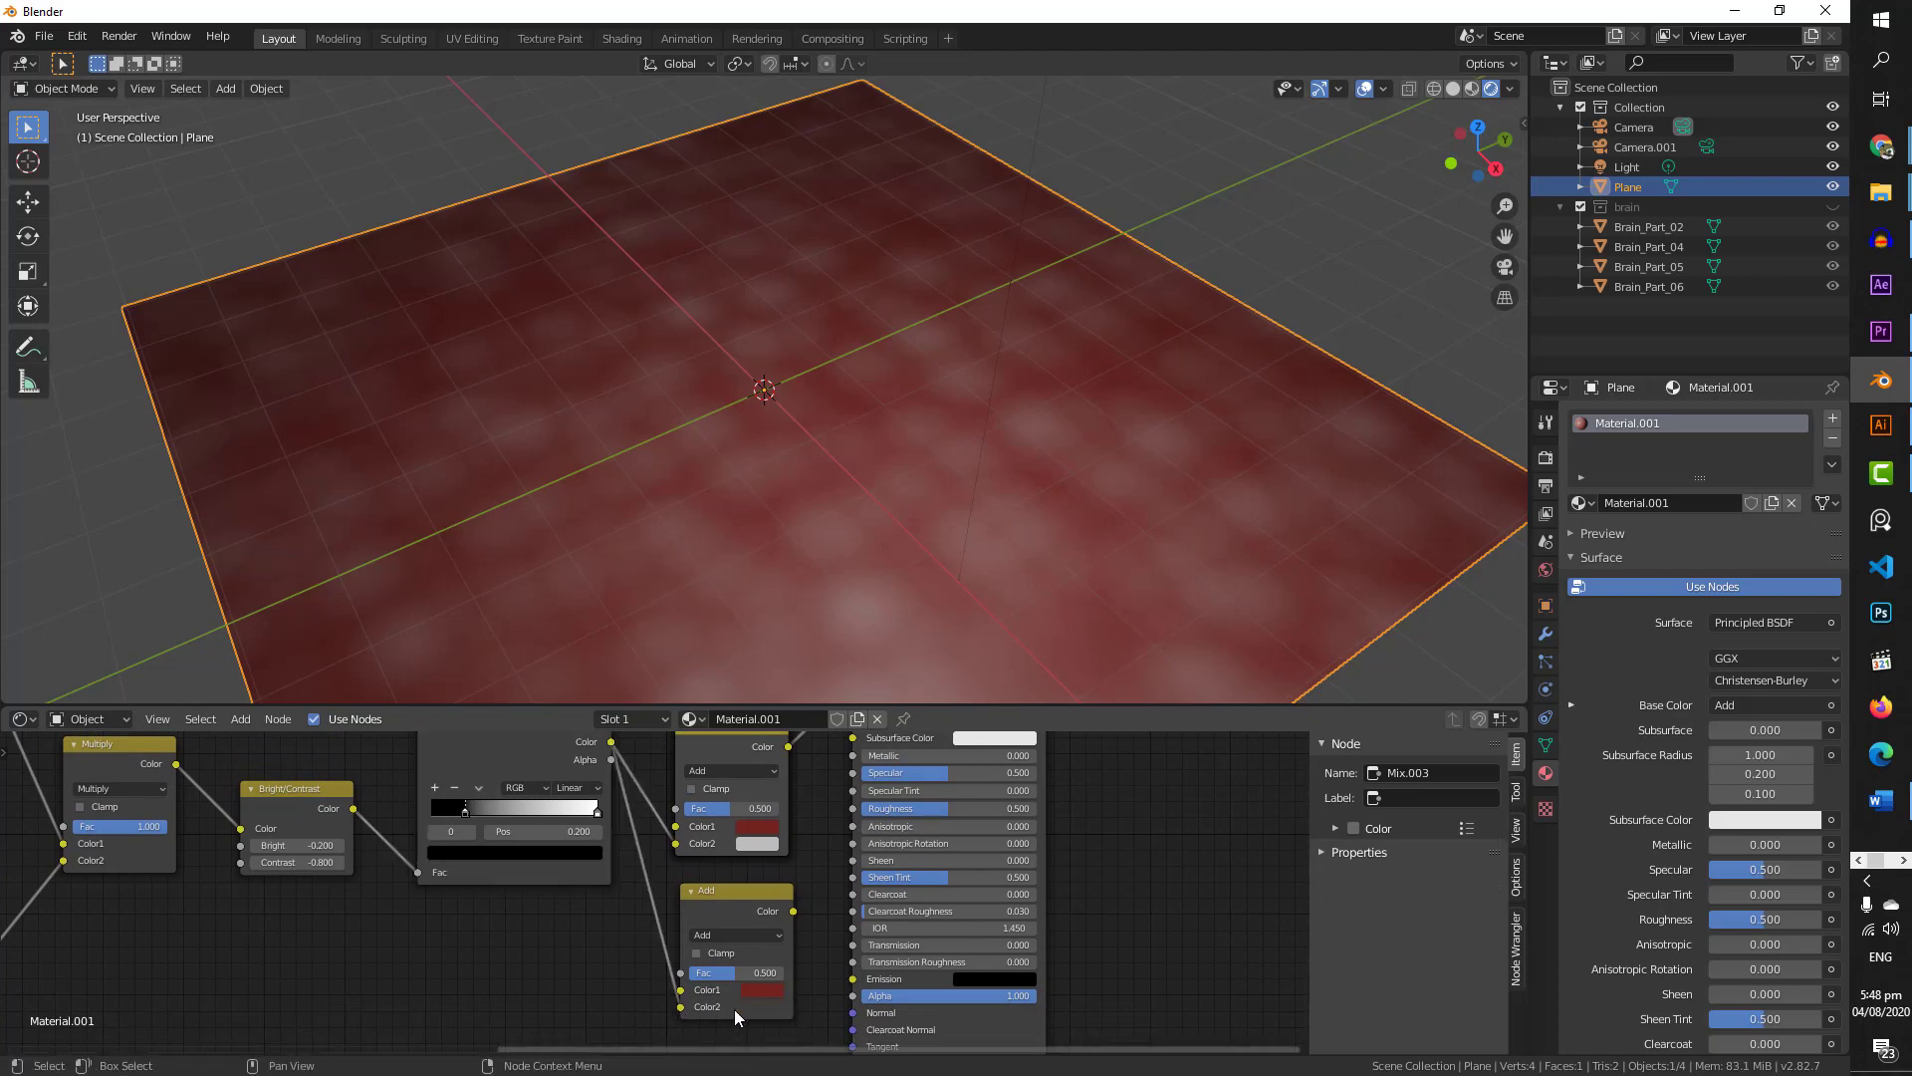
# - Give the new Add node a paler red Color1 and feed it into Subsurface Color
pyautogui.click(752, 989)
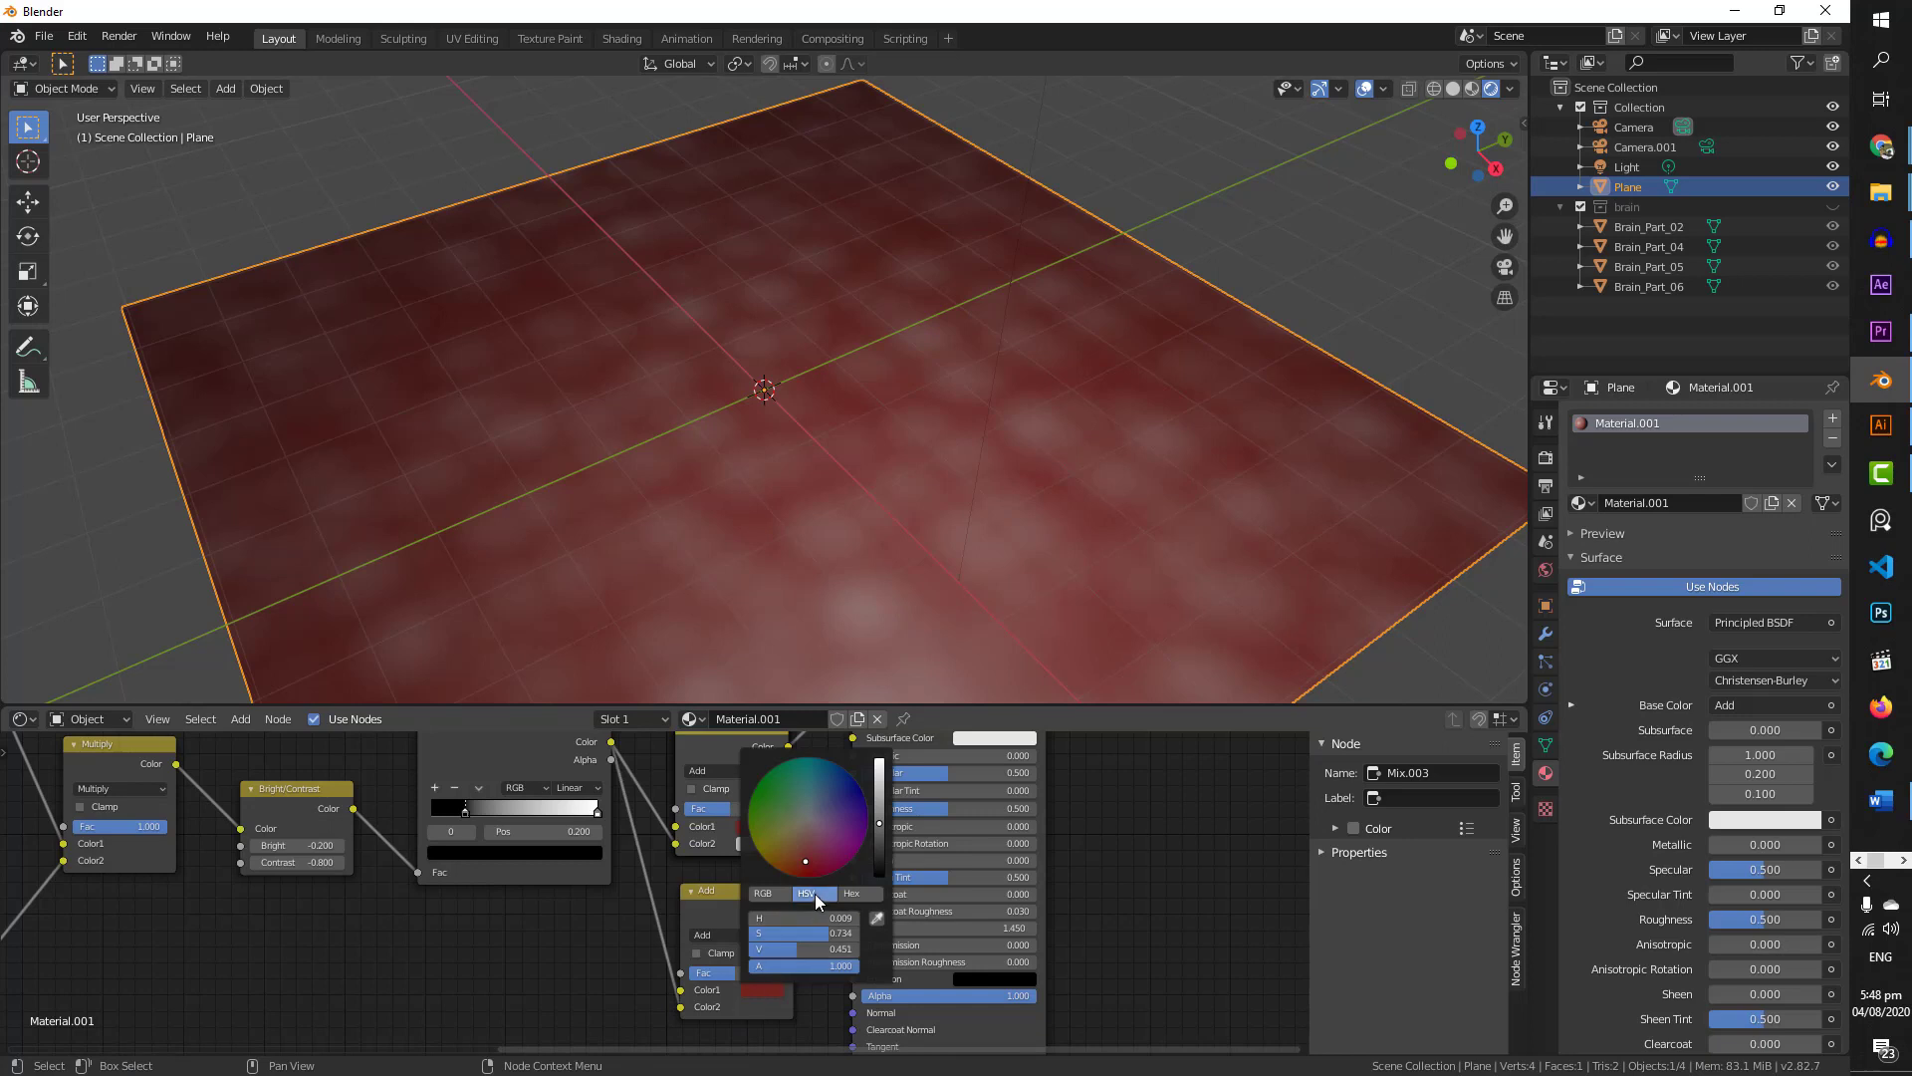
pyautogui.moveTo(880, 823); pyautogui.dragTo(880, 796)
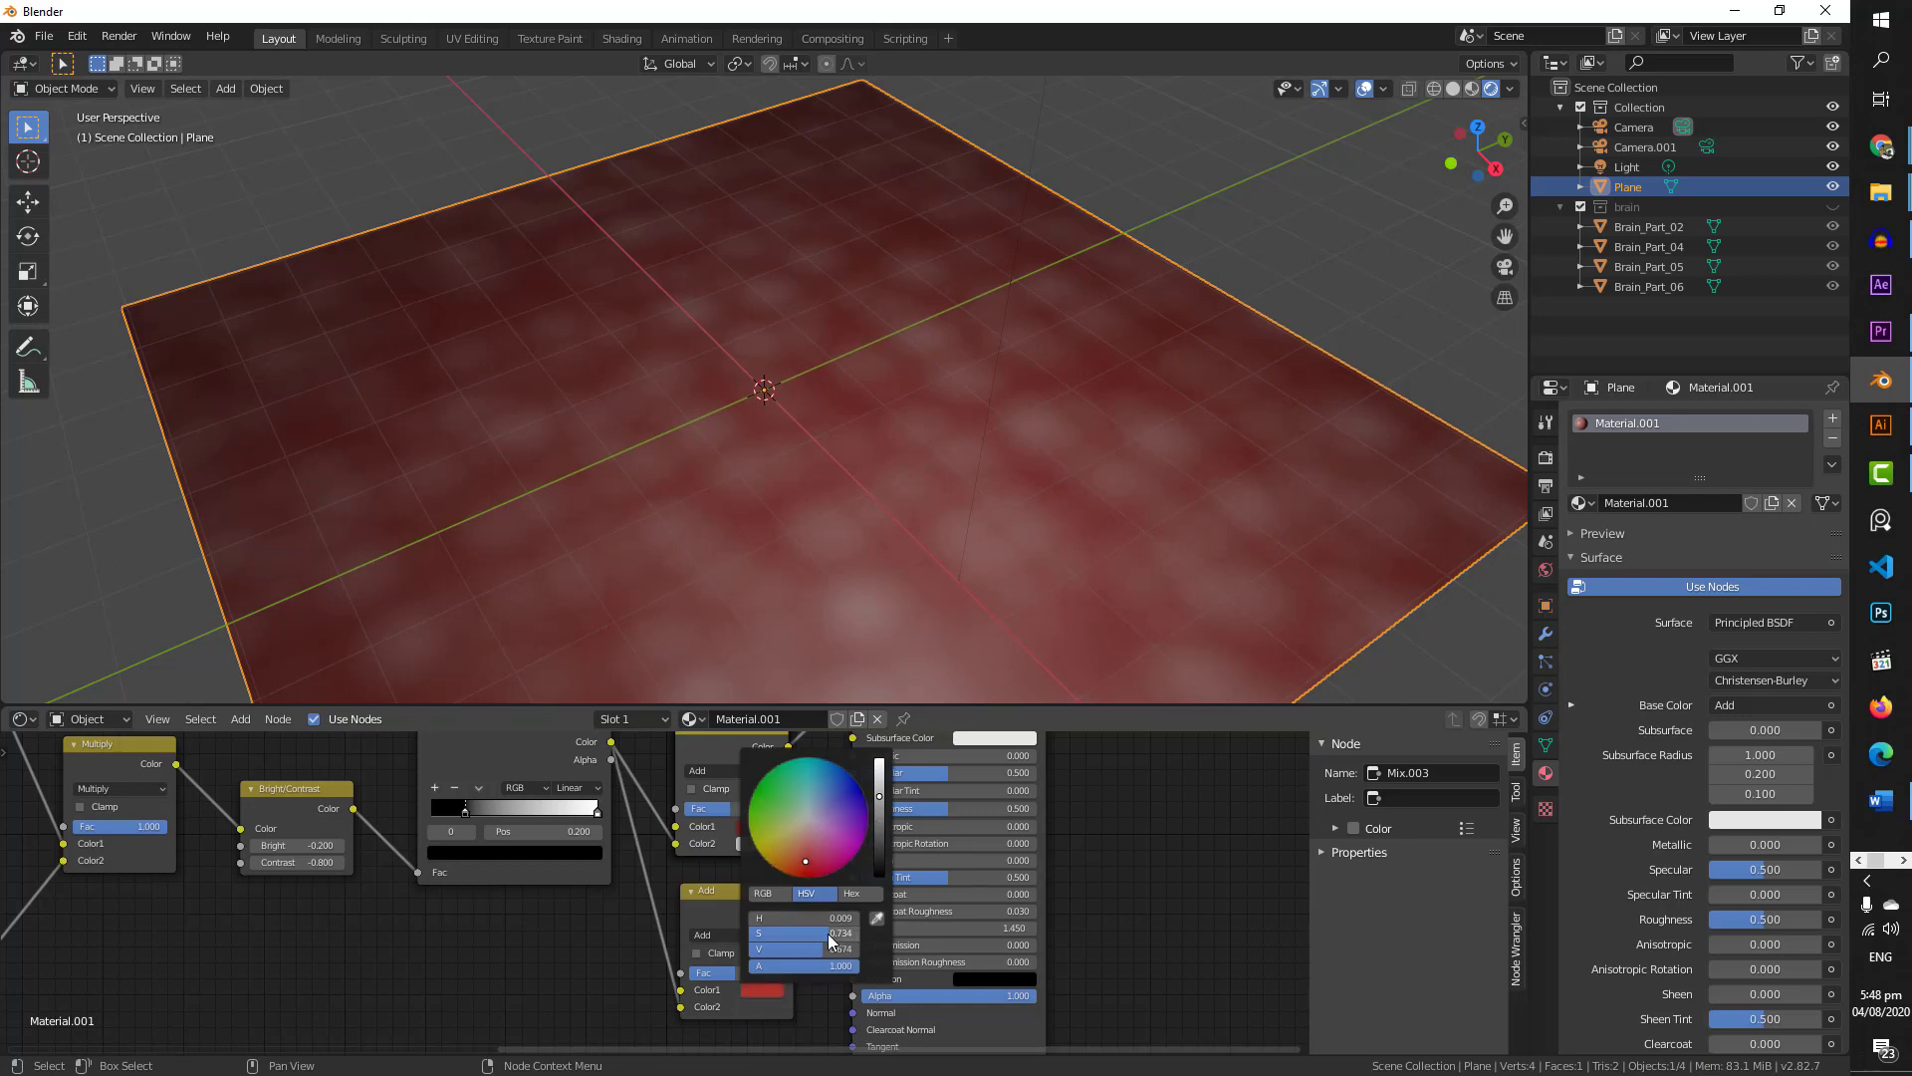
pyautogui.moveTo(832, 933); pyautogui.dragTo(803, 934)
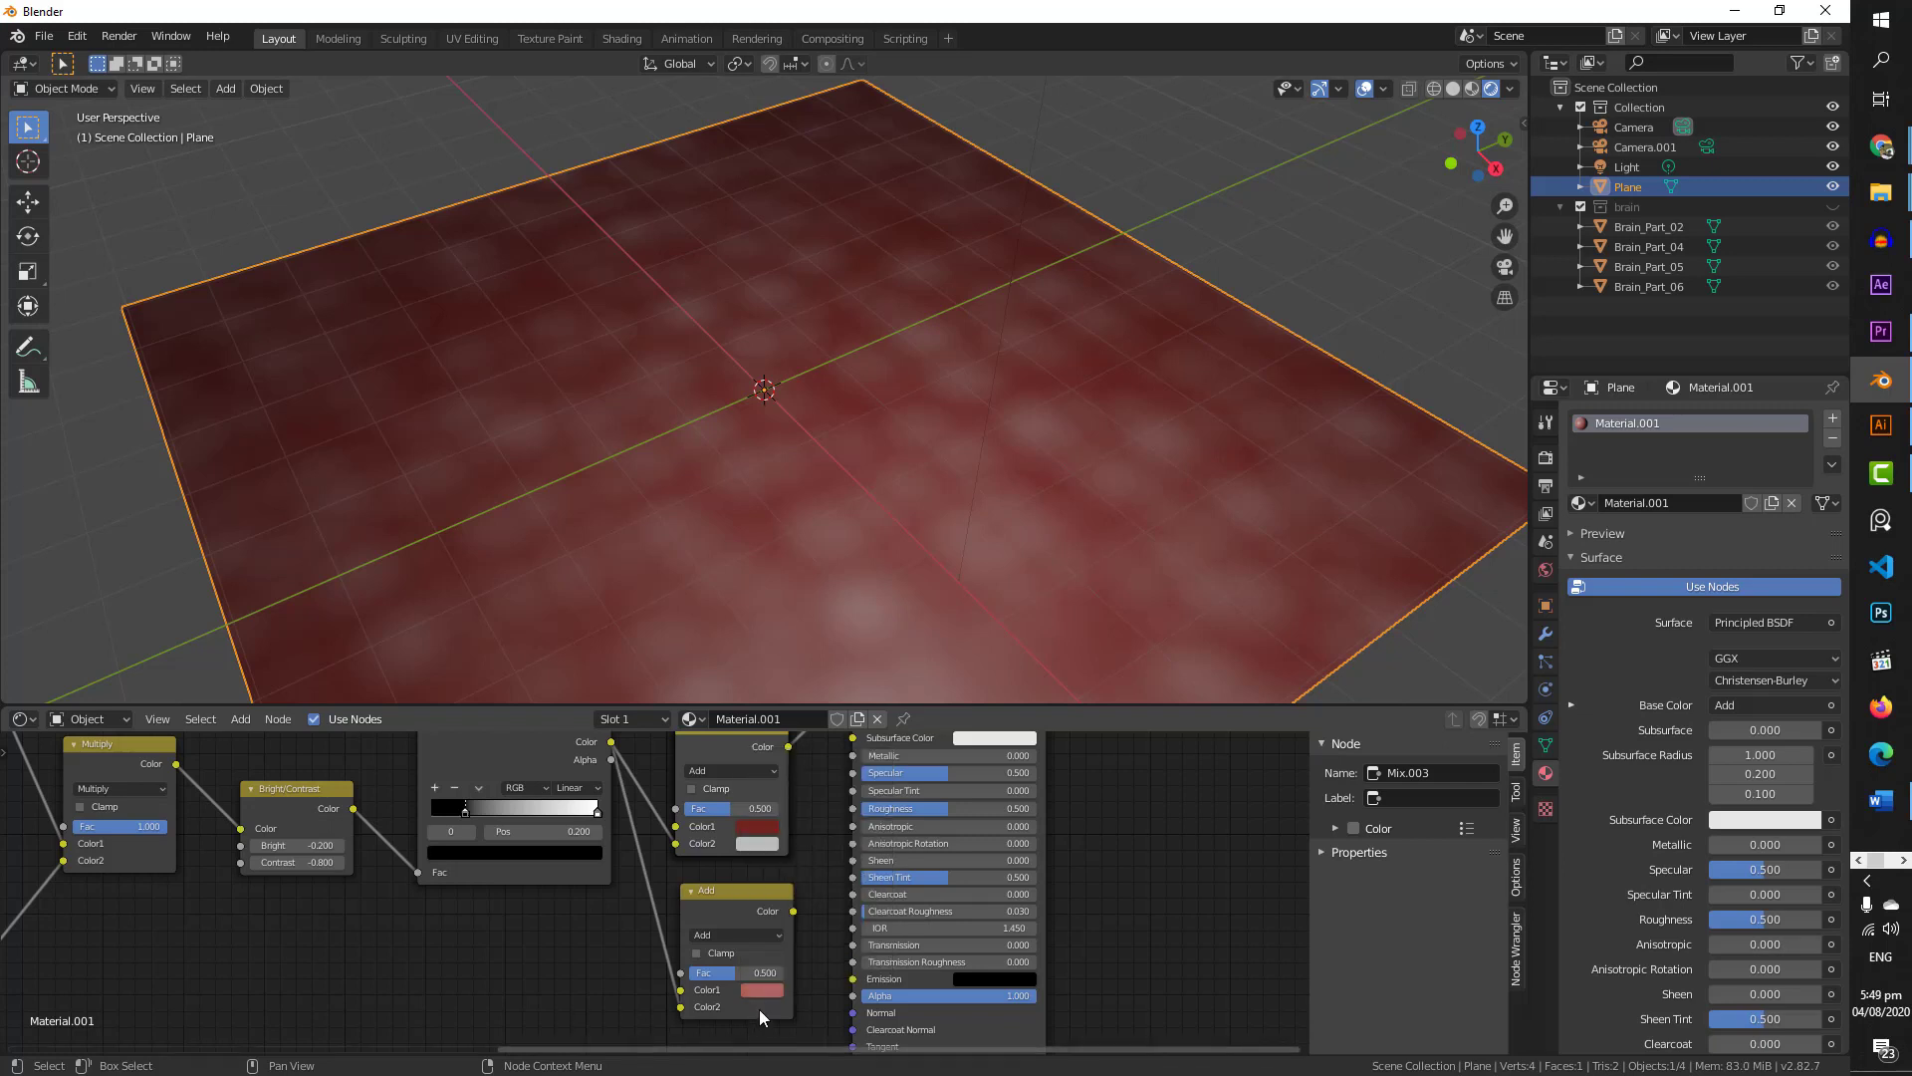
pyautogui.scroll(-1, 775, 986)
pyautogui.moveTo(786, 831); pyautogui.dragTo(745, 926, button='middle')
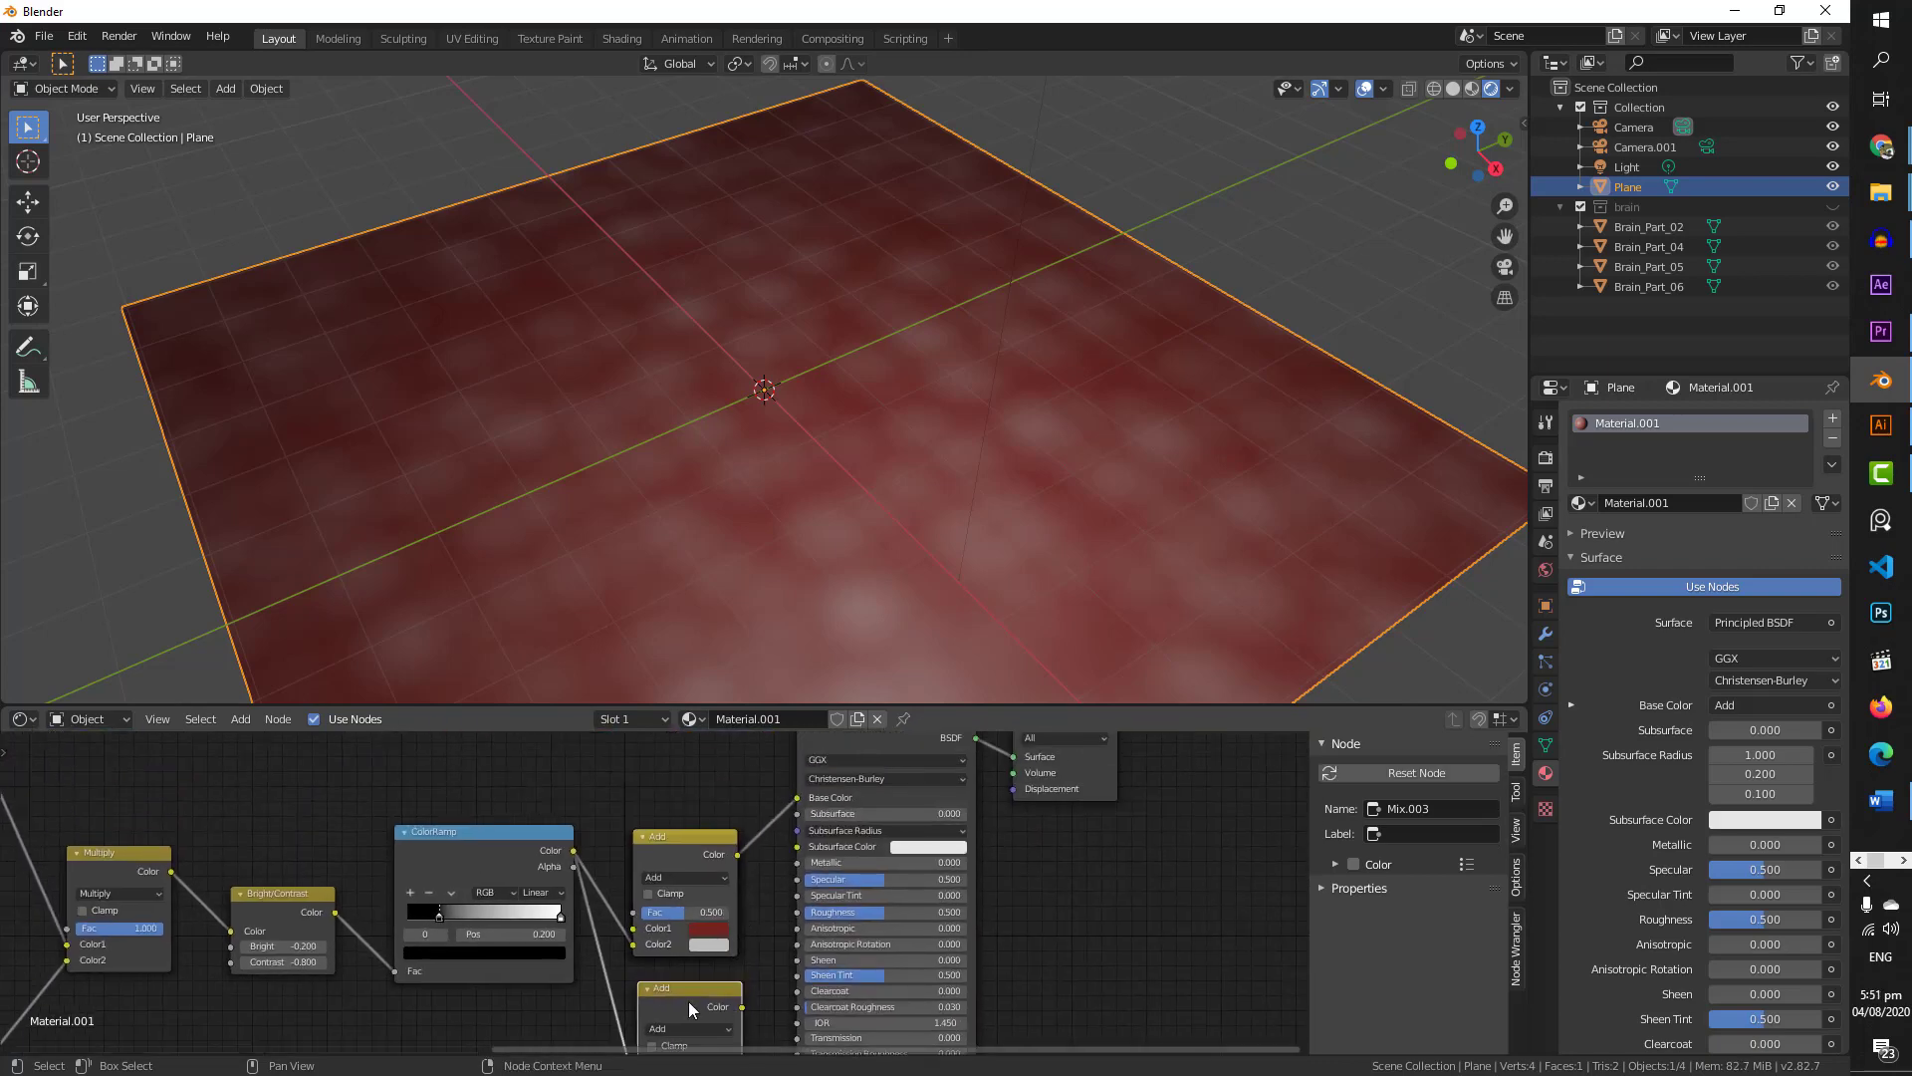
pyautogui.moveTo(743, 1009); pyautogui.dragTo(796, 841)
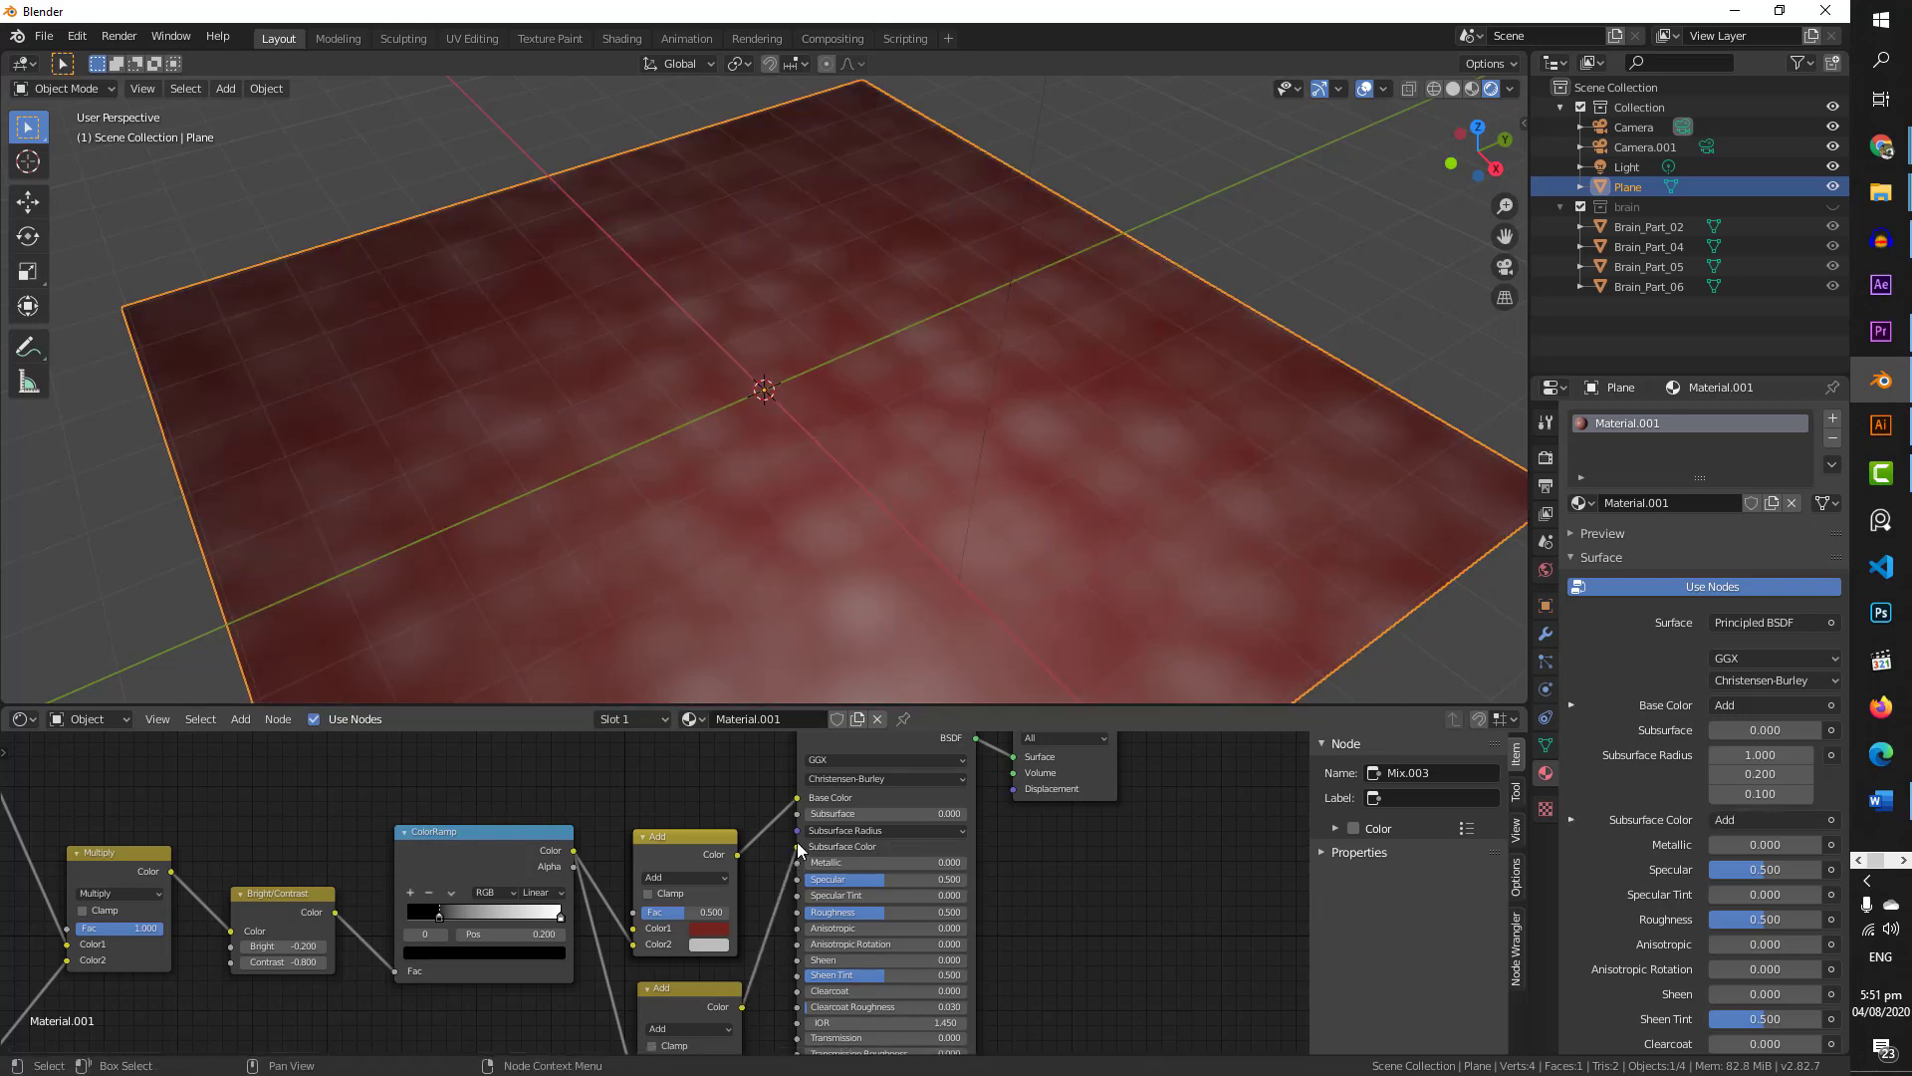
# - Set the Principled BSDF Subsurface value to 1.000
pyautogui.click(865, 814)
pyautogui.write('1')
pyautogui.press('Return')
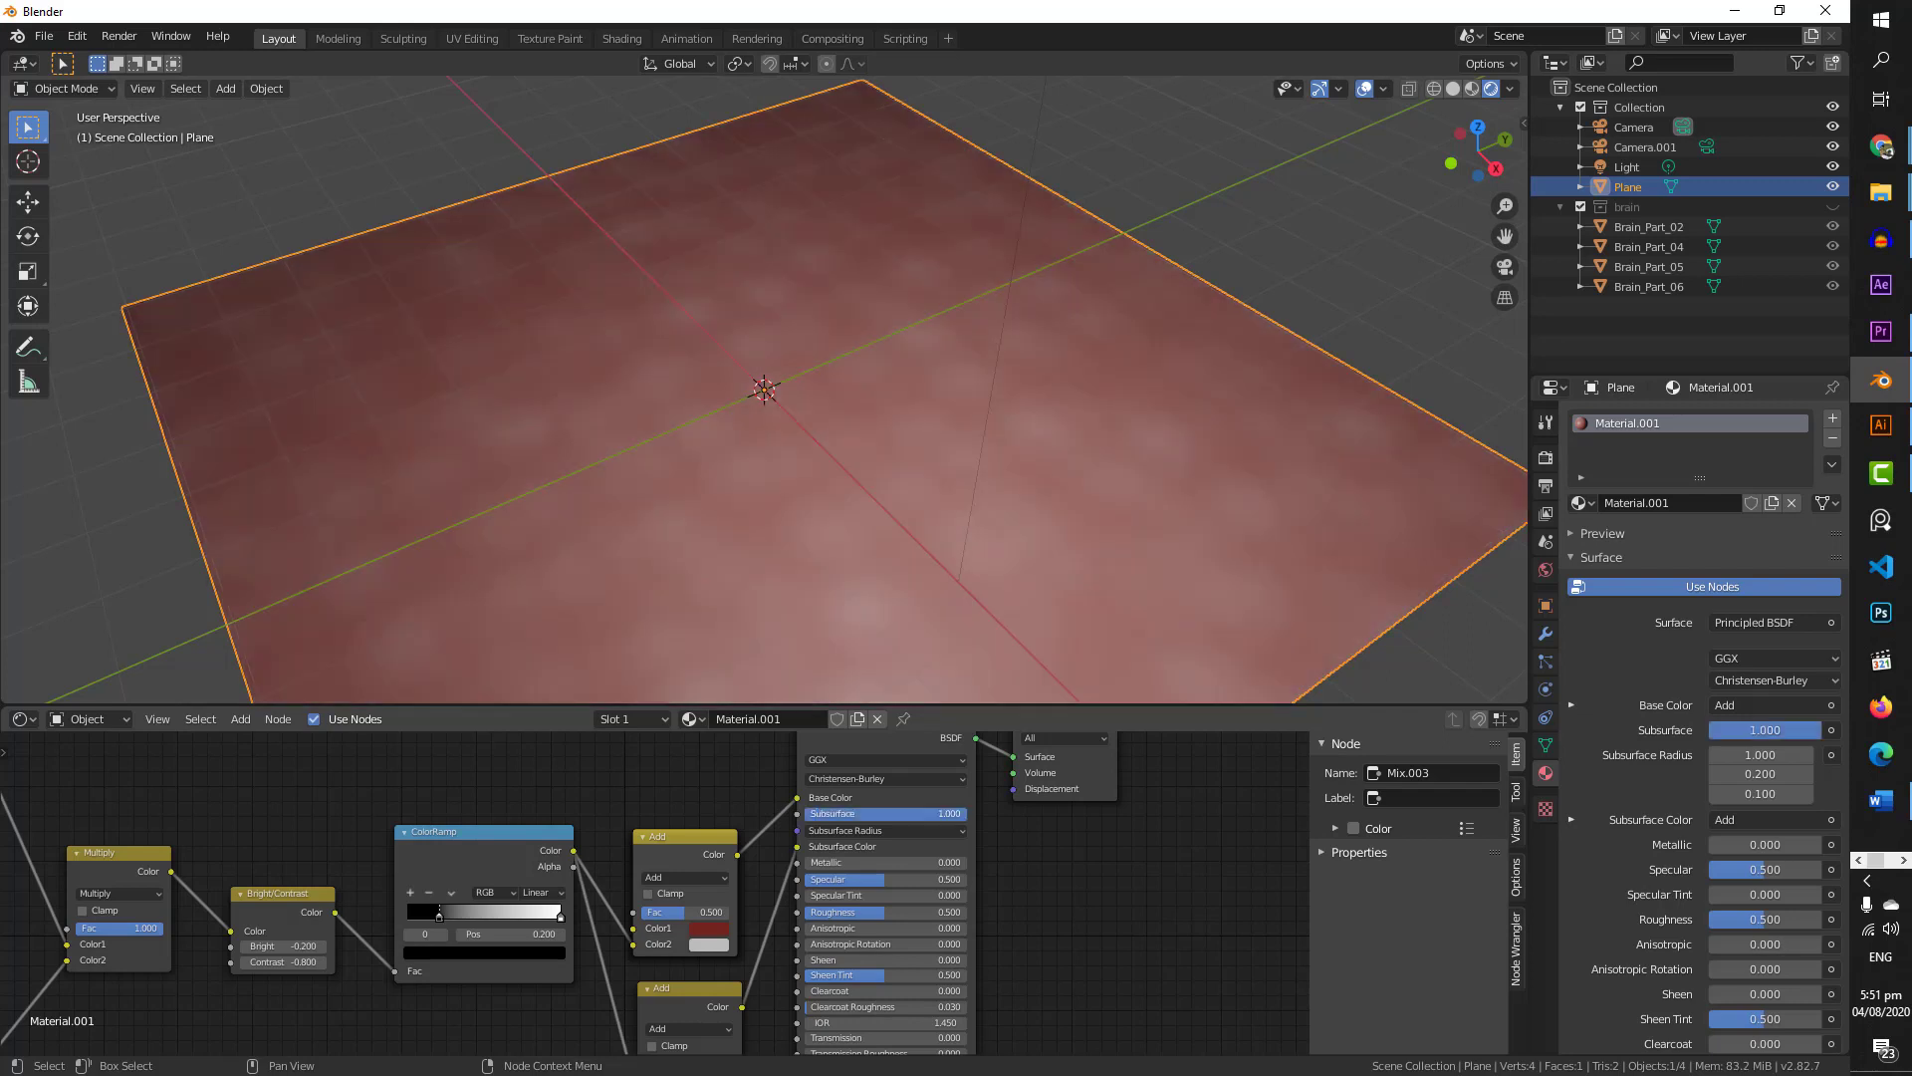
# - Tune the lower Add node's Color1 to a deeper red (saturation 0.482, value 0.695)
pyautogui.moveTo(762, 942); pyautogui.dragTo(735, 858, button='middle')
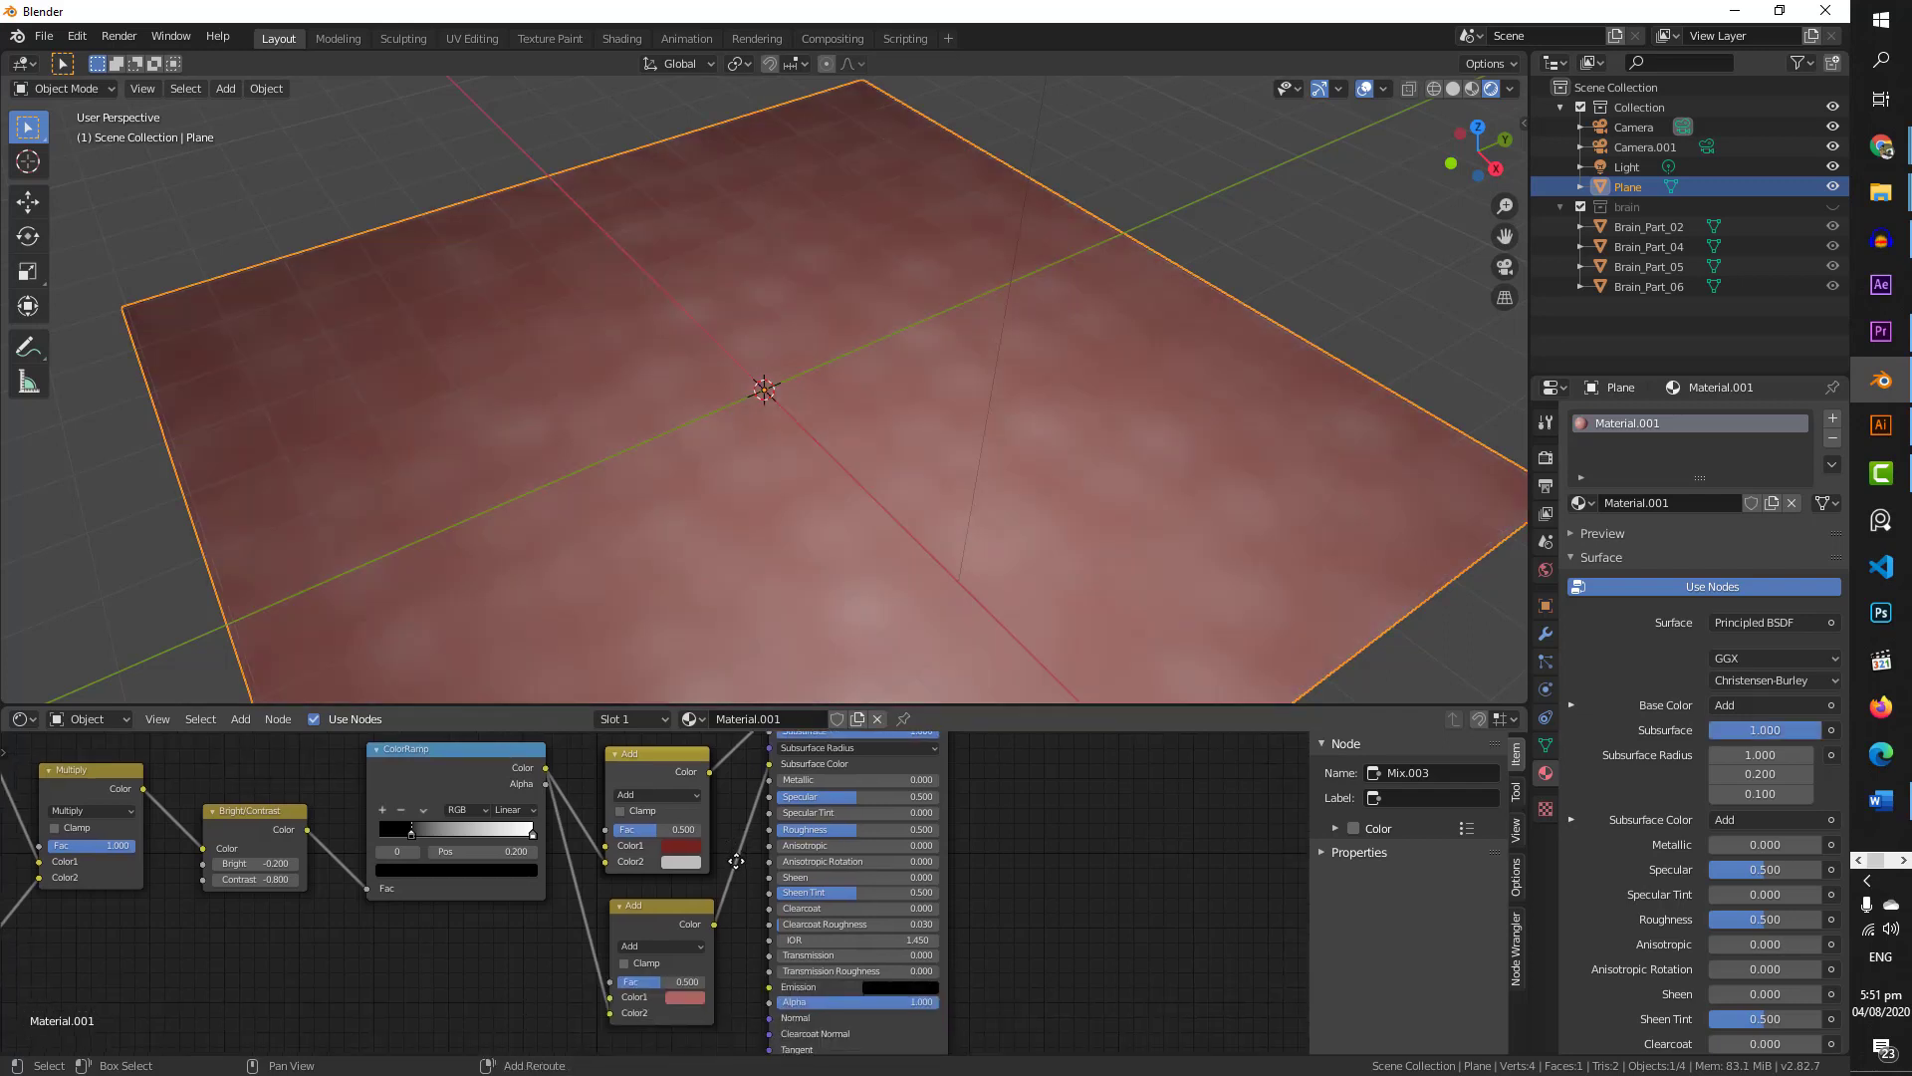
pyautogui.click(683, 994)
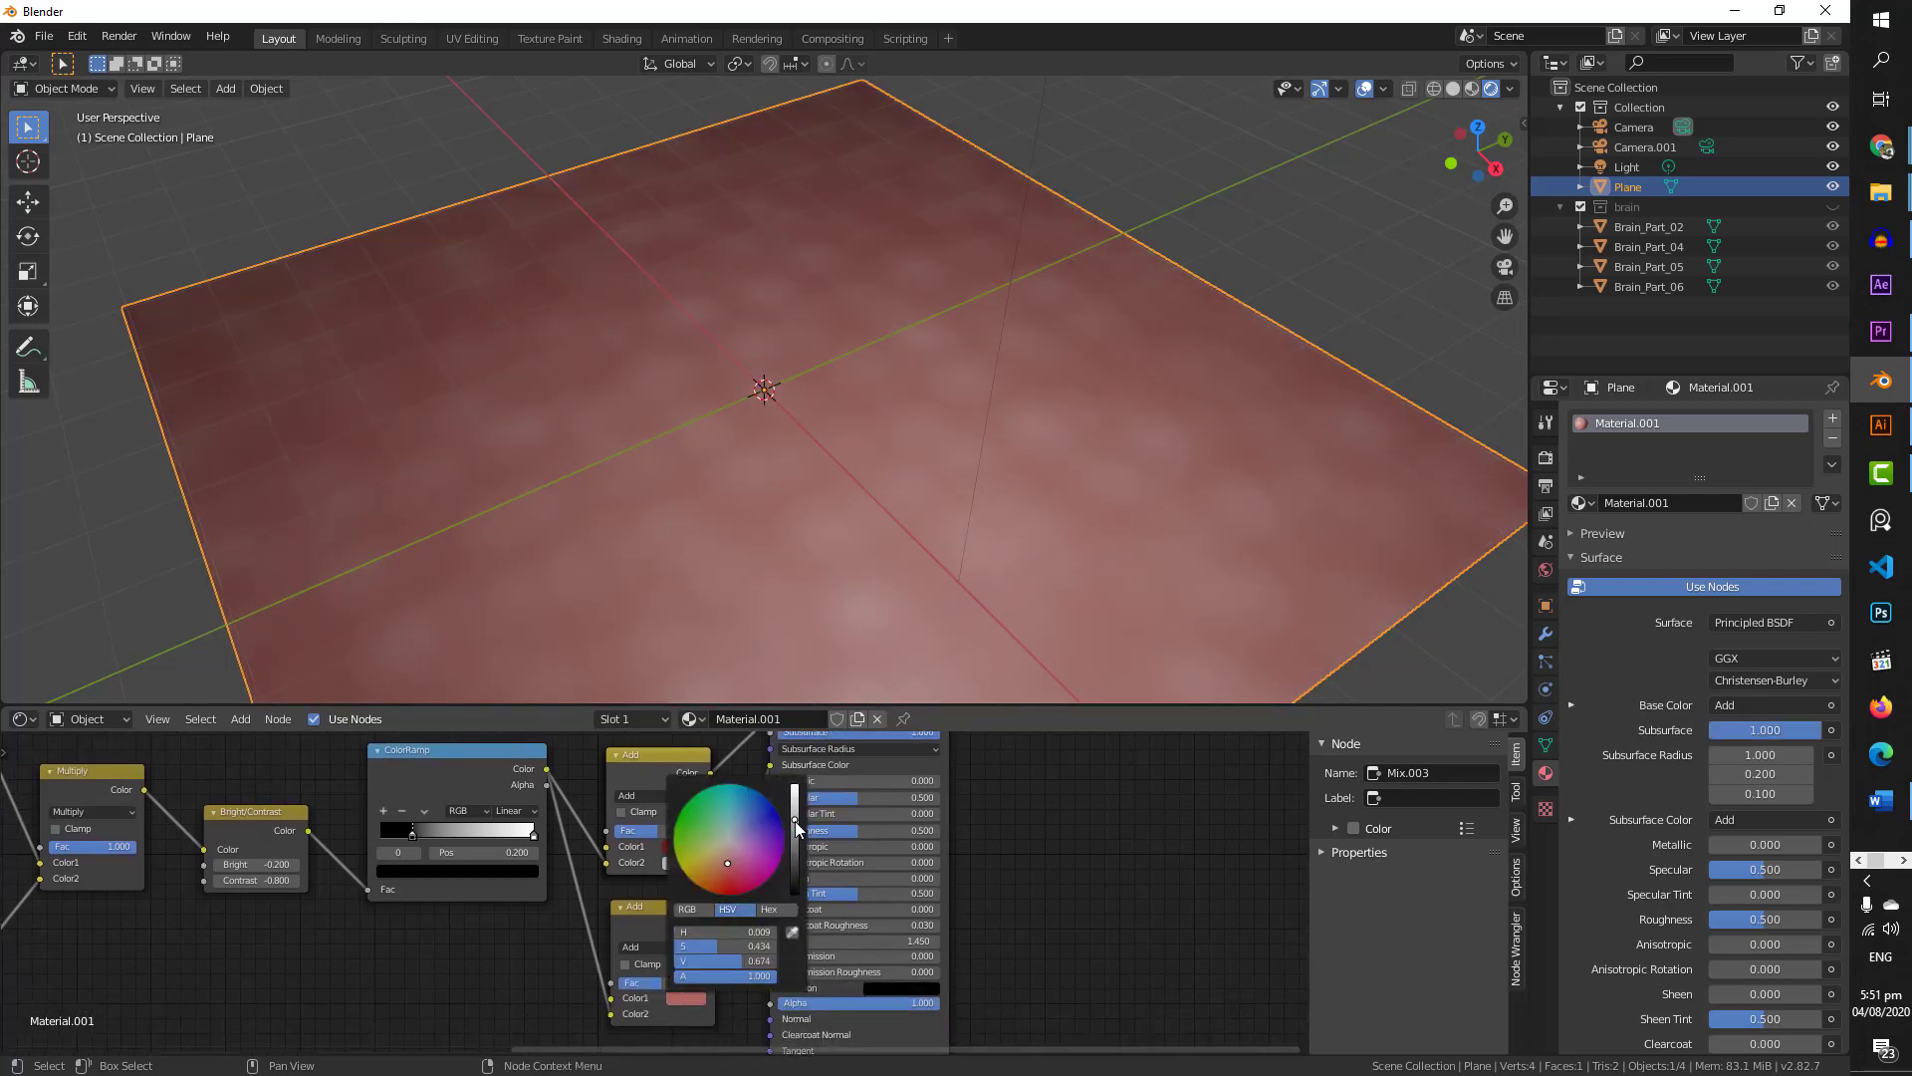
pyautogui.moveTo(795, 820); pyautogui.dragTo(795, 828)
pyautogui.moveTo(736, 960); pyautogui.dragTo(748, 945)
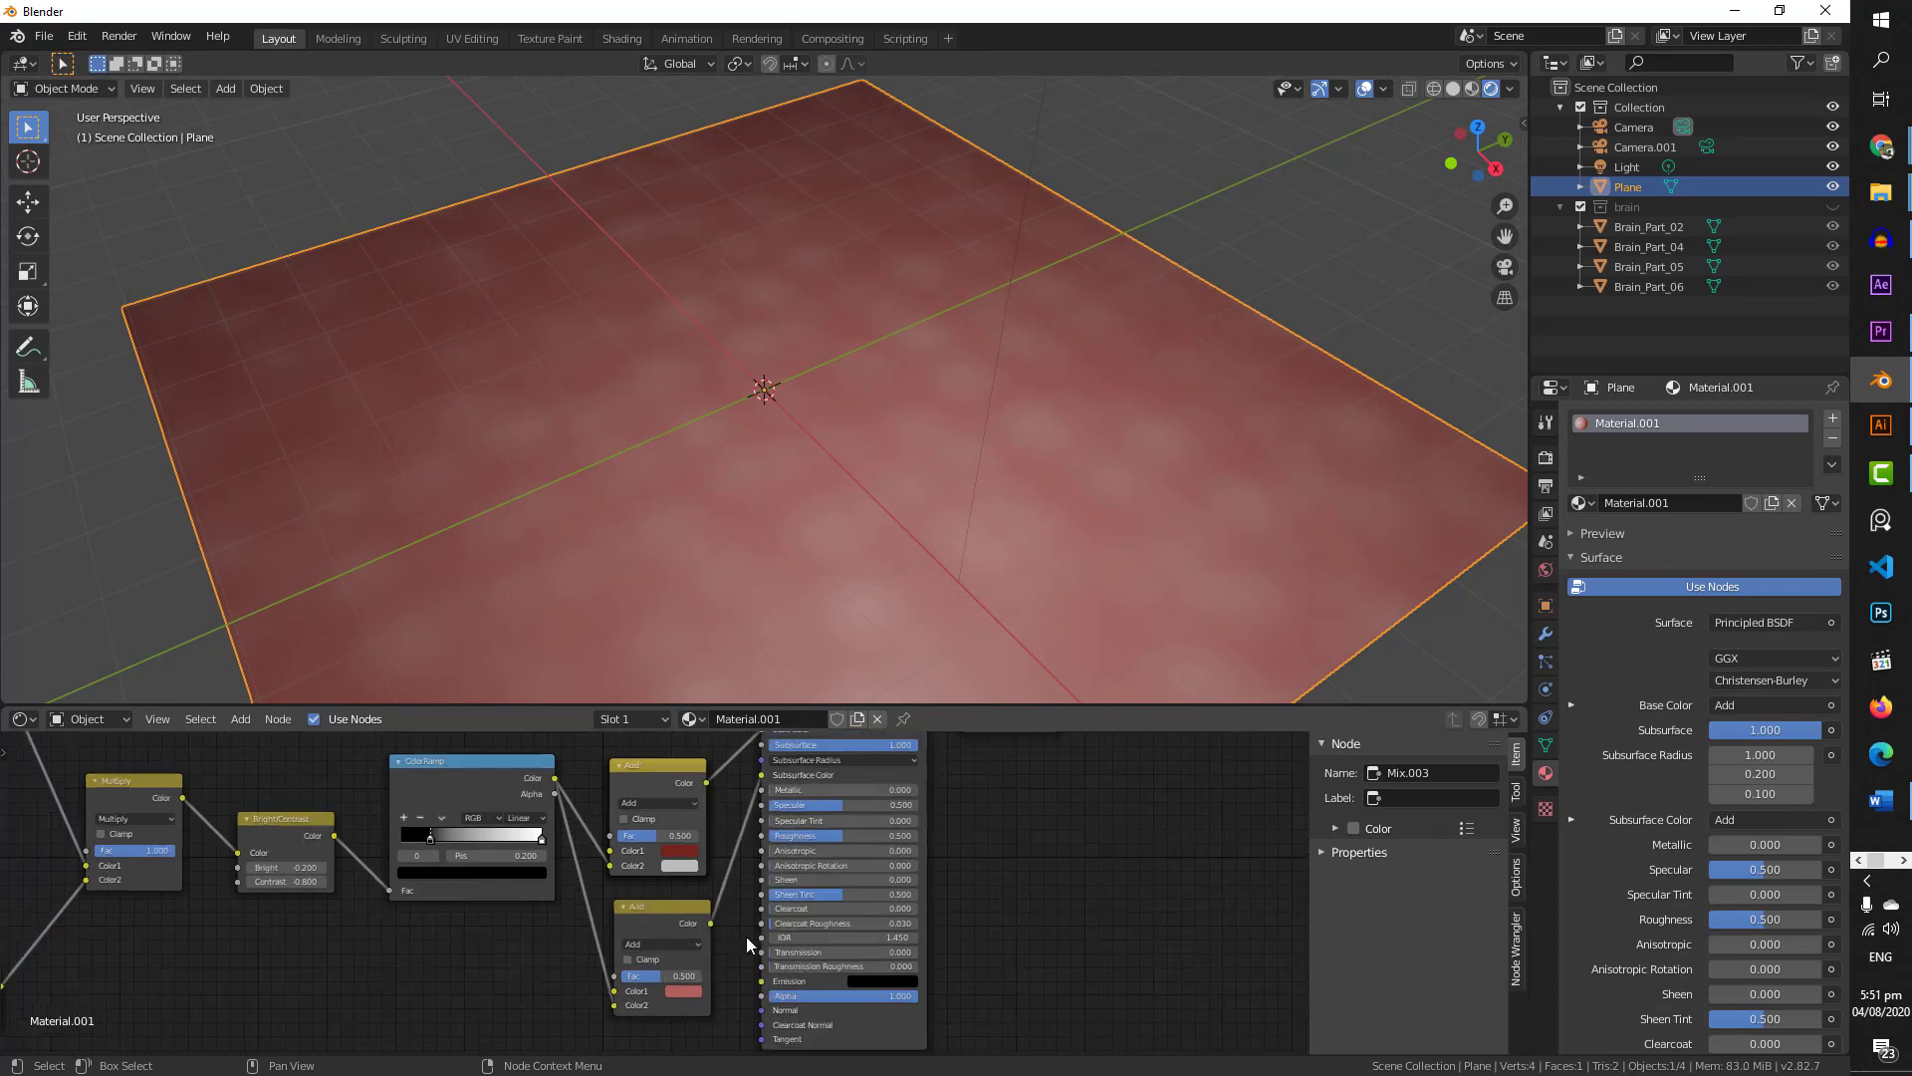
pyautogui.moveTo(731, 954)
pyautogui.mouseDown(button='middle')
pyautogui.moveTo(759, 899)
pyautogui.moveTo(737, 936)
pyautogui.mouseUp(button='middle')
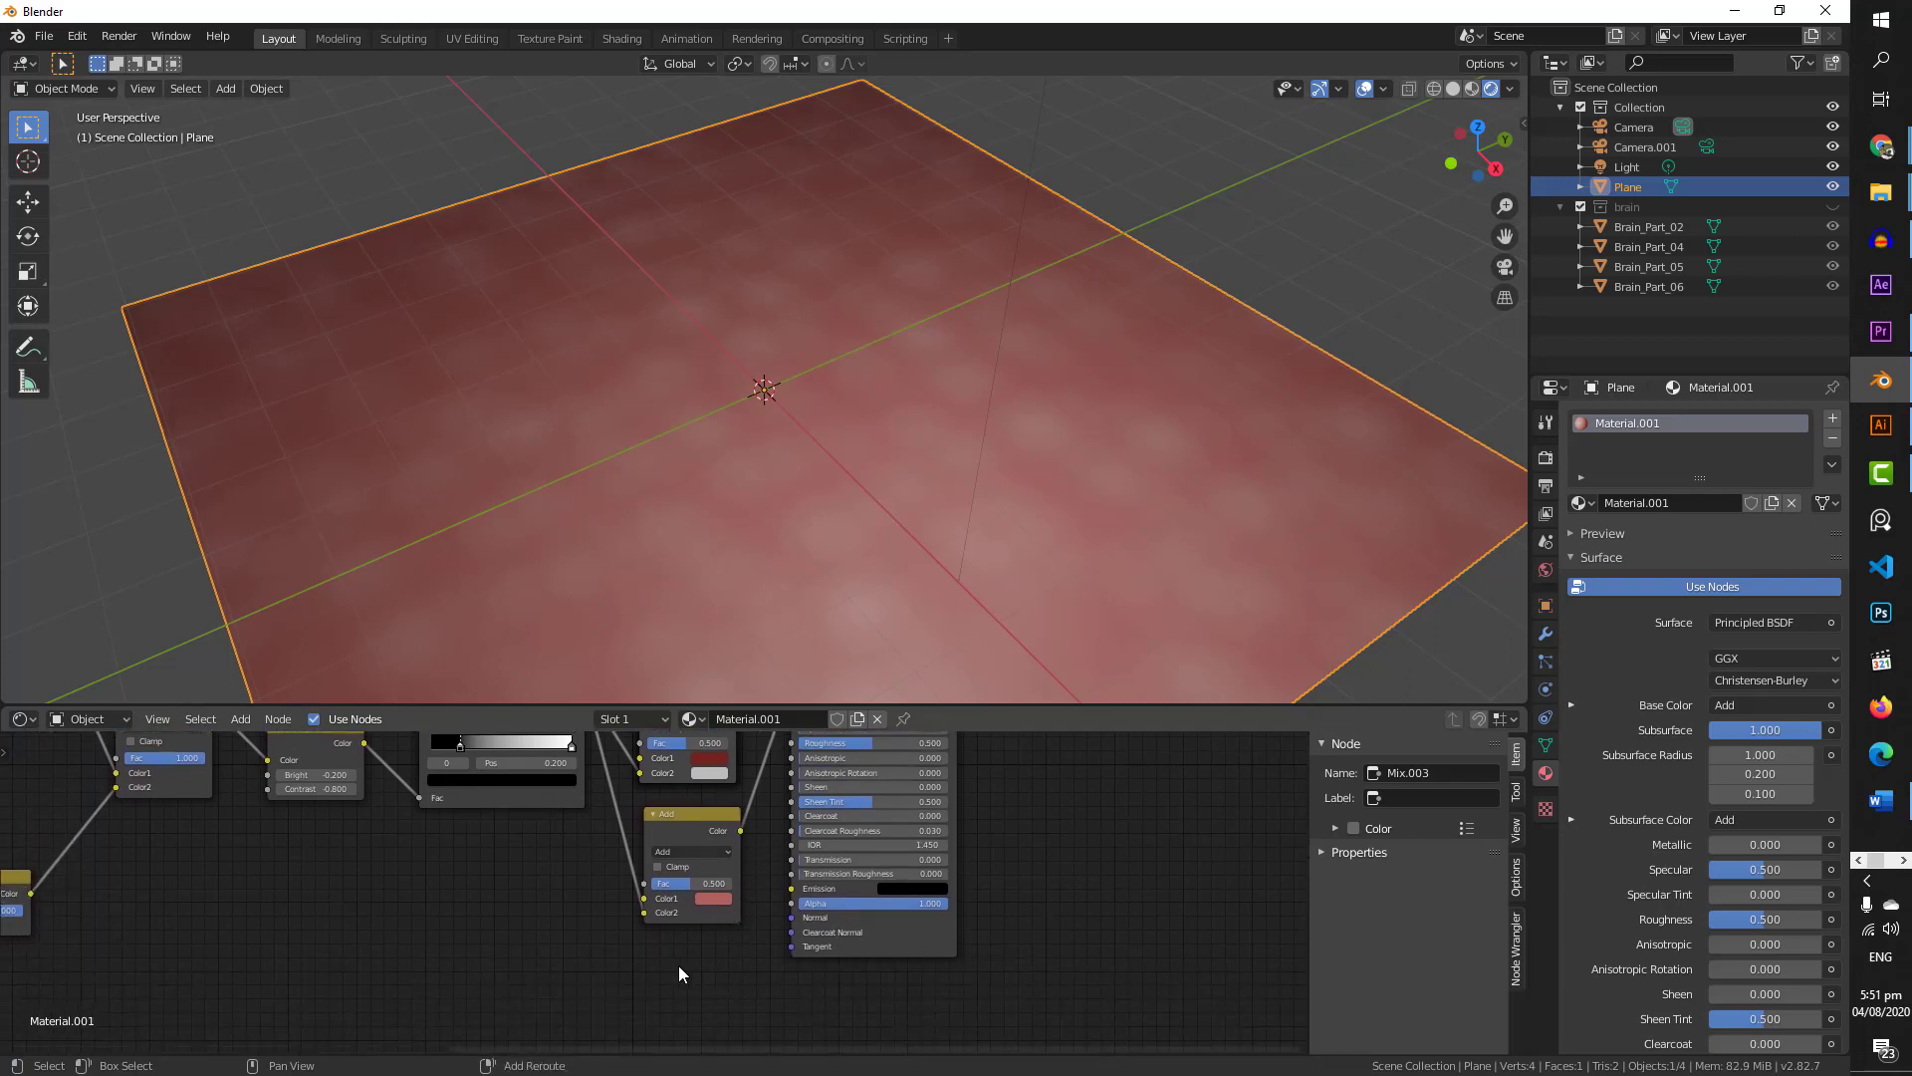
# - Add a Bump node and place it below the Add nodes
pyautogui.hotkey('shift', 'a')
pyautogui.click(643, 843)
pyautogui.write('b')
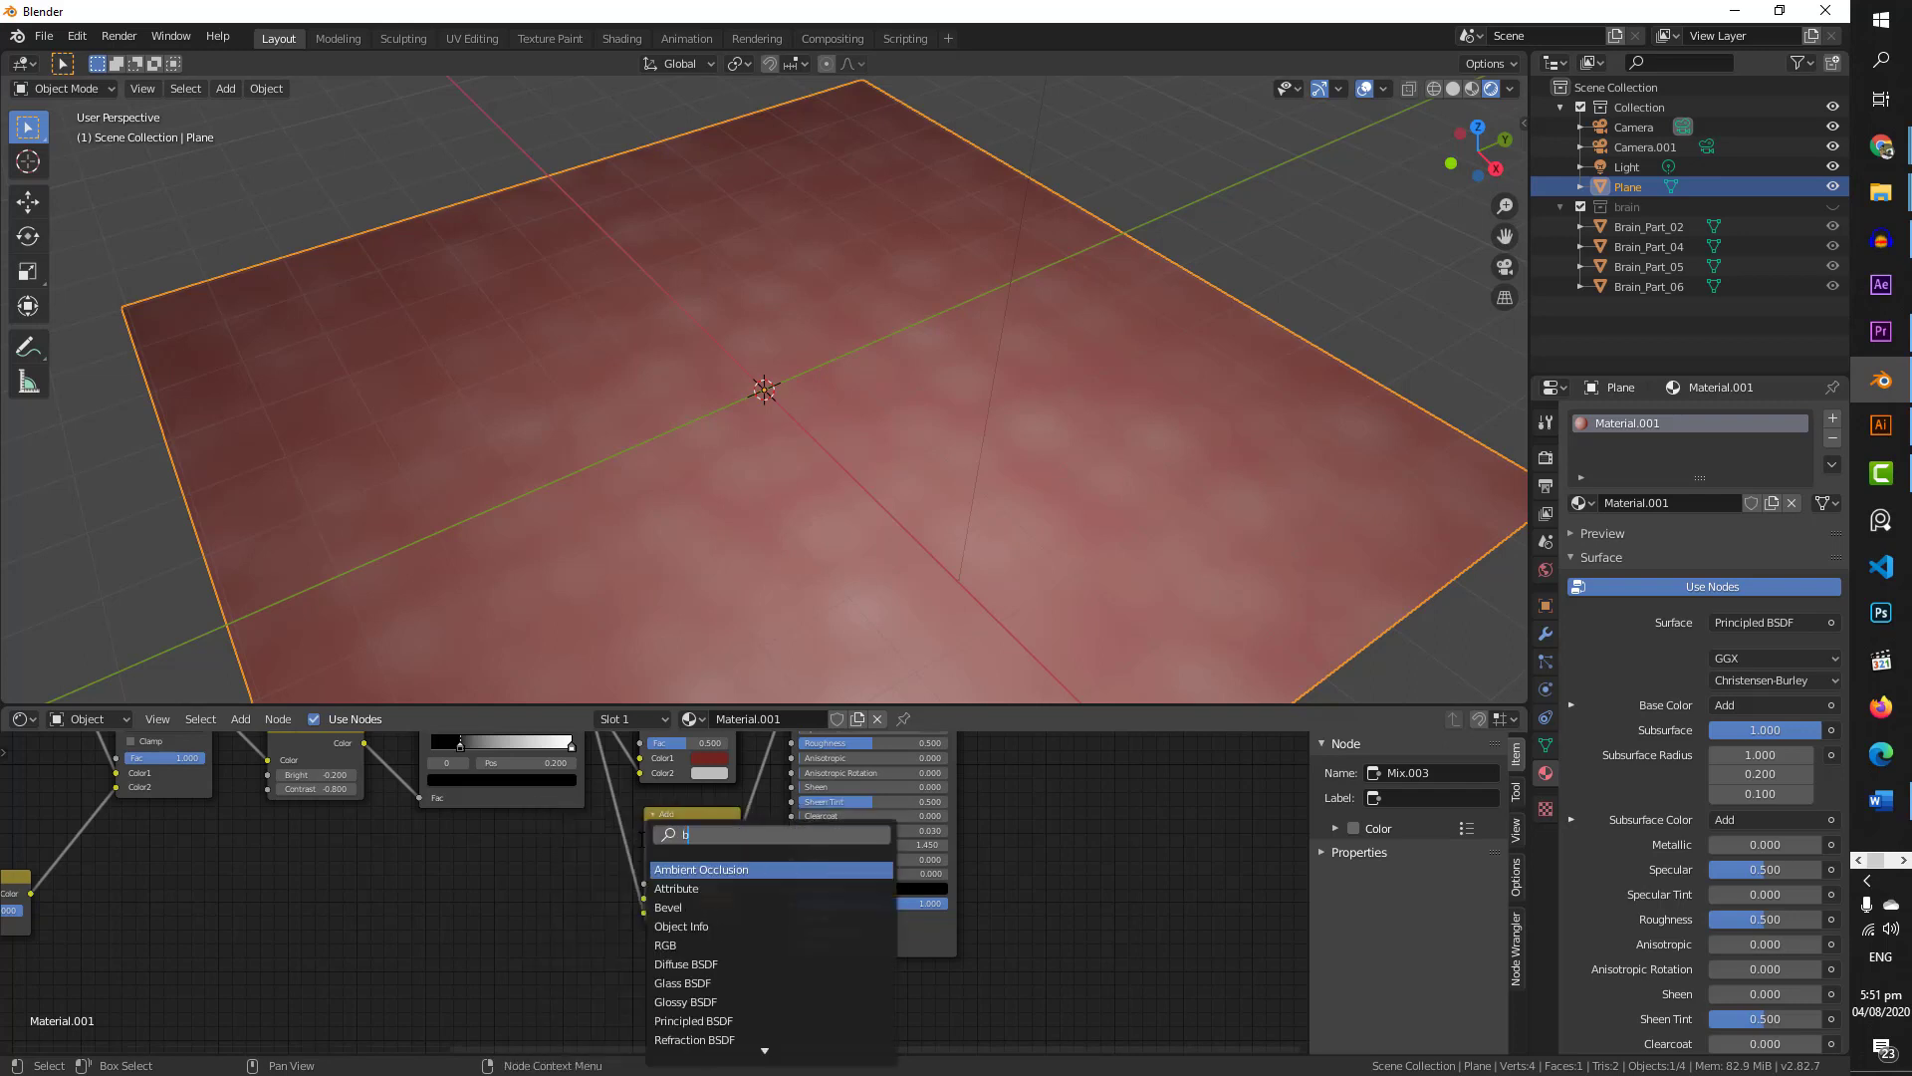
pyautogui.write('up')
pyautogui.press('BackSpace')
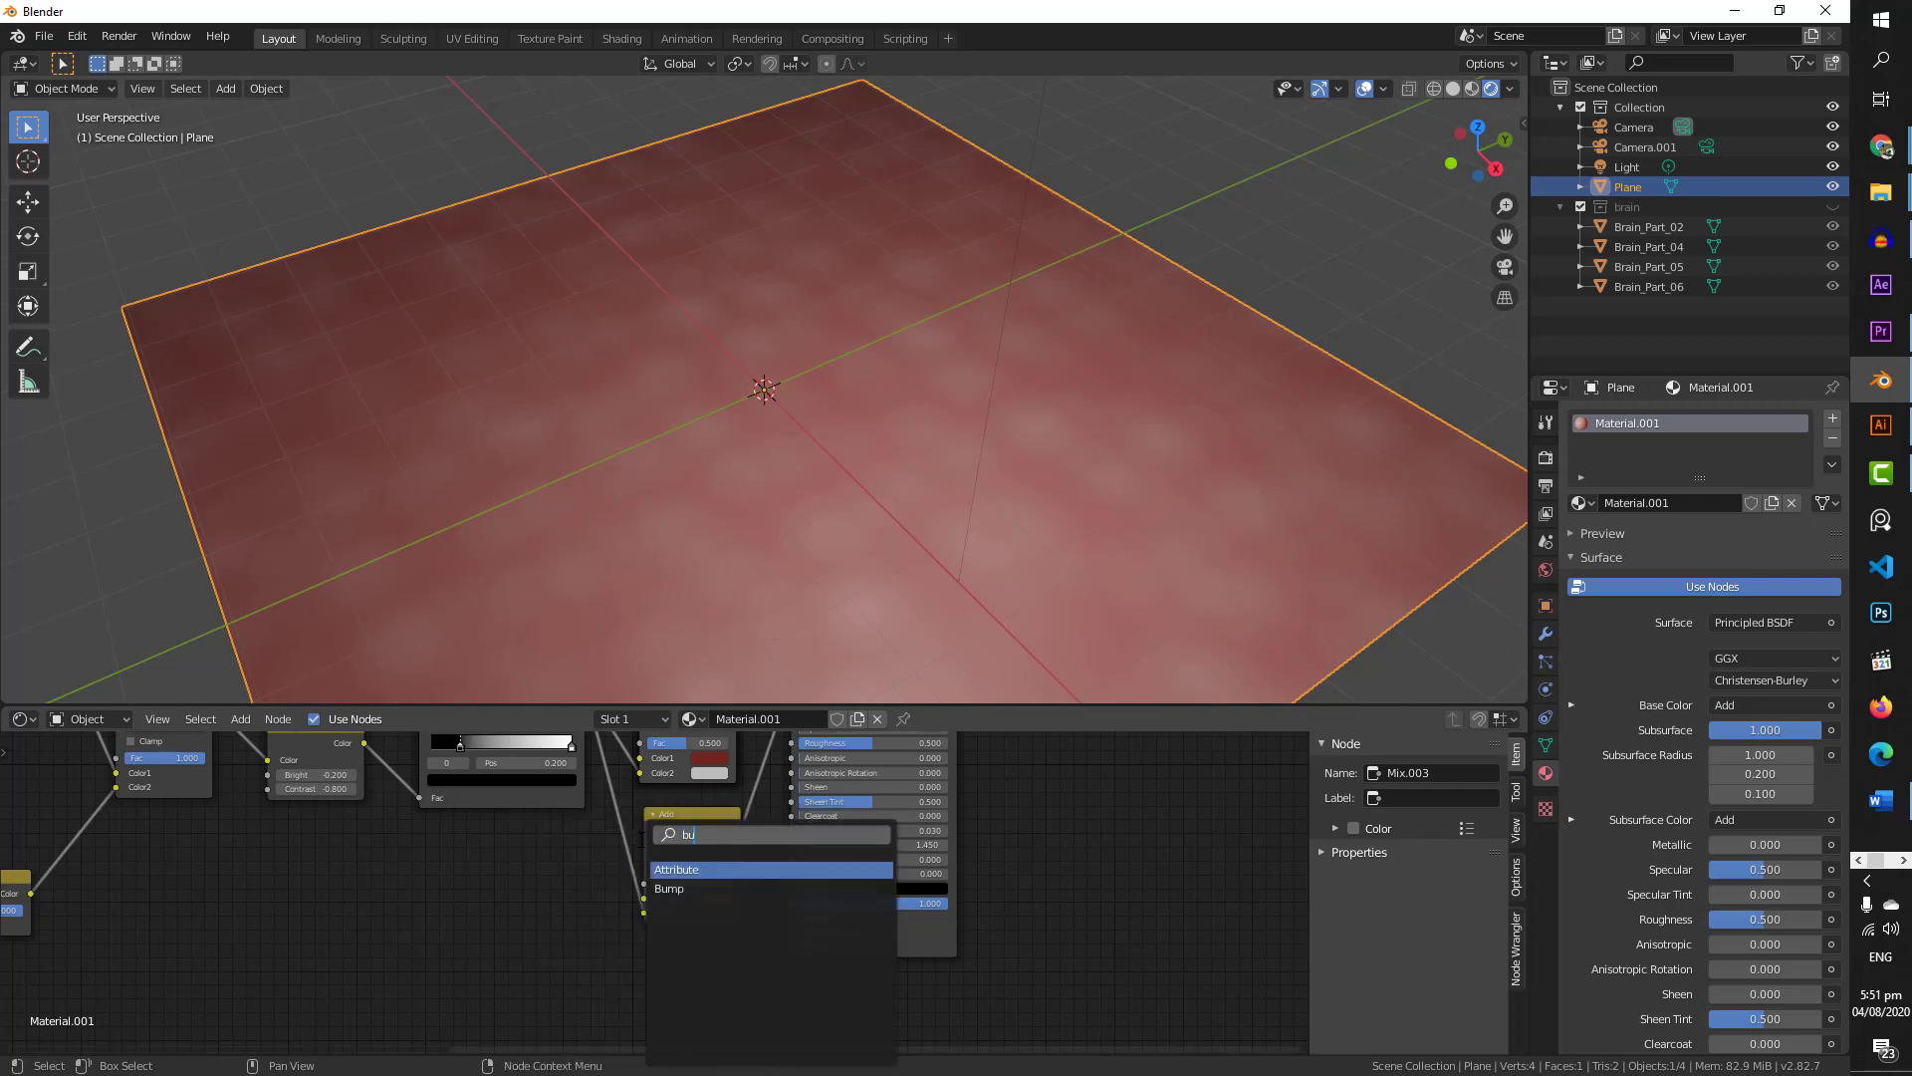
pyautogui.write('m')
pyautogui.press('Return')
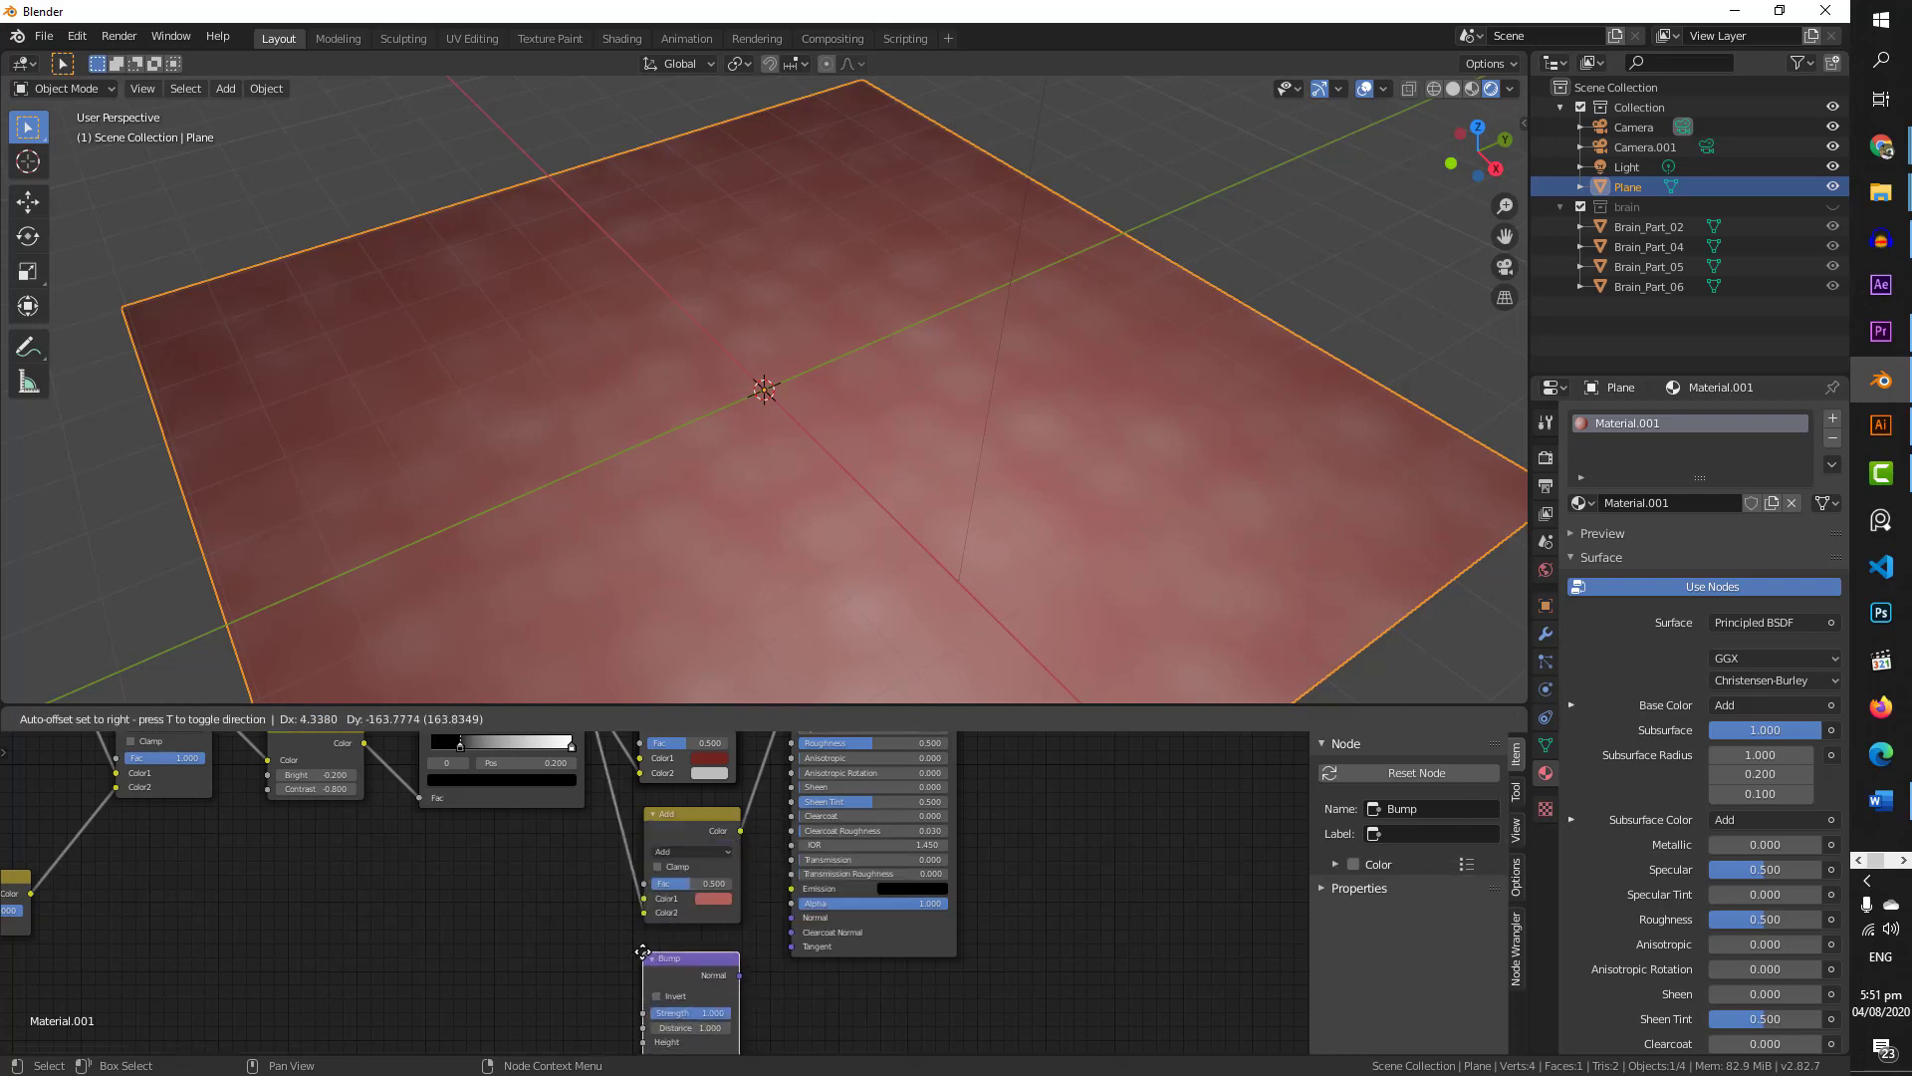
pyautogui.click(642, 950)
# - Wire the ColorRamp output into the Bump node's Height input
pyautogui.keyDown('shift'); pyautogui.moveTo(553, 959); pyautogui.dragTo(538, 894, button='middle'); pyautogui.keyUp('shift')
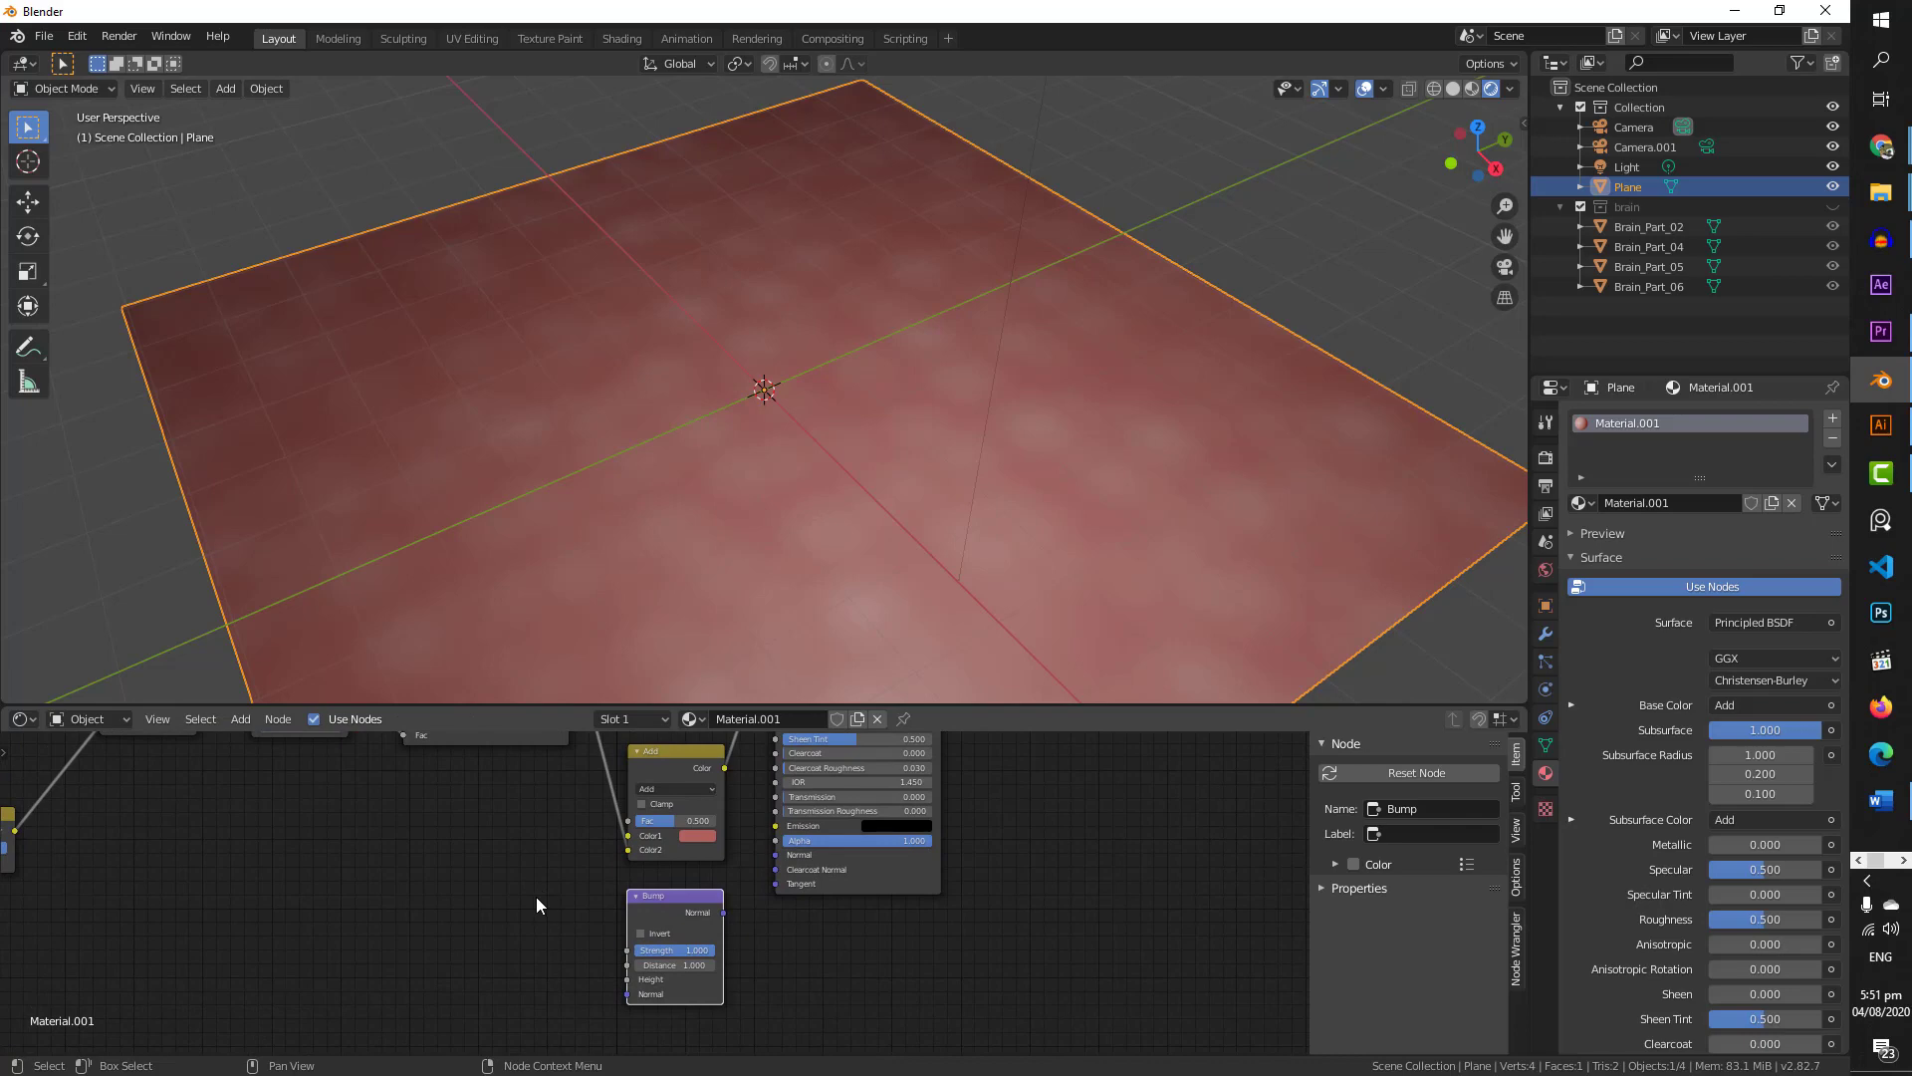
pyautogui.scroll(-2, 571, 763)
pyautogui.keyDown('shift'); pyautogui.moveTo(611, 819); pyautogui.dragTo(583, 790, button='middle'); pyautogui.keyUp('shift')
pyautogui.scroll(1, 619, 852)
pyautogui.scroll(1, 569, 834)
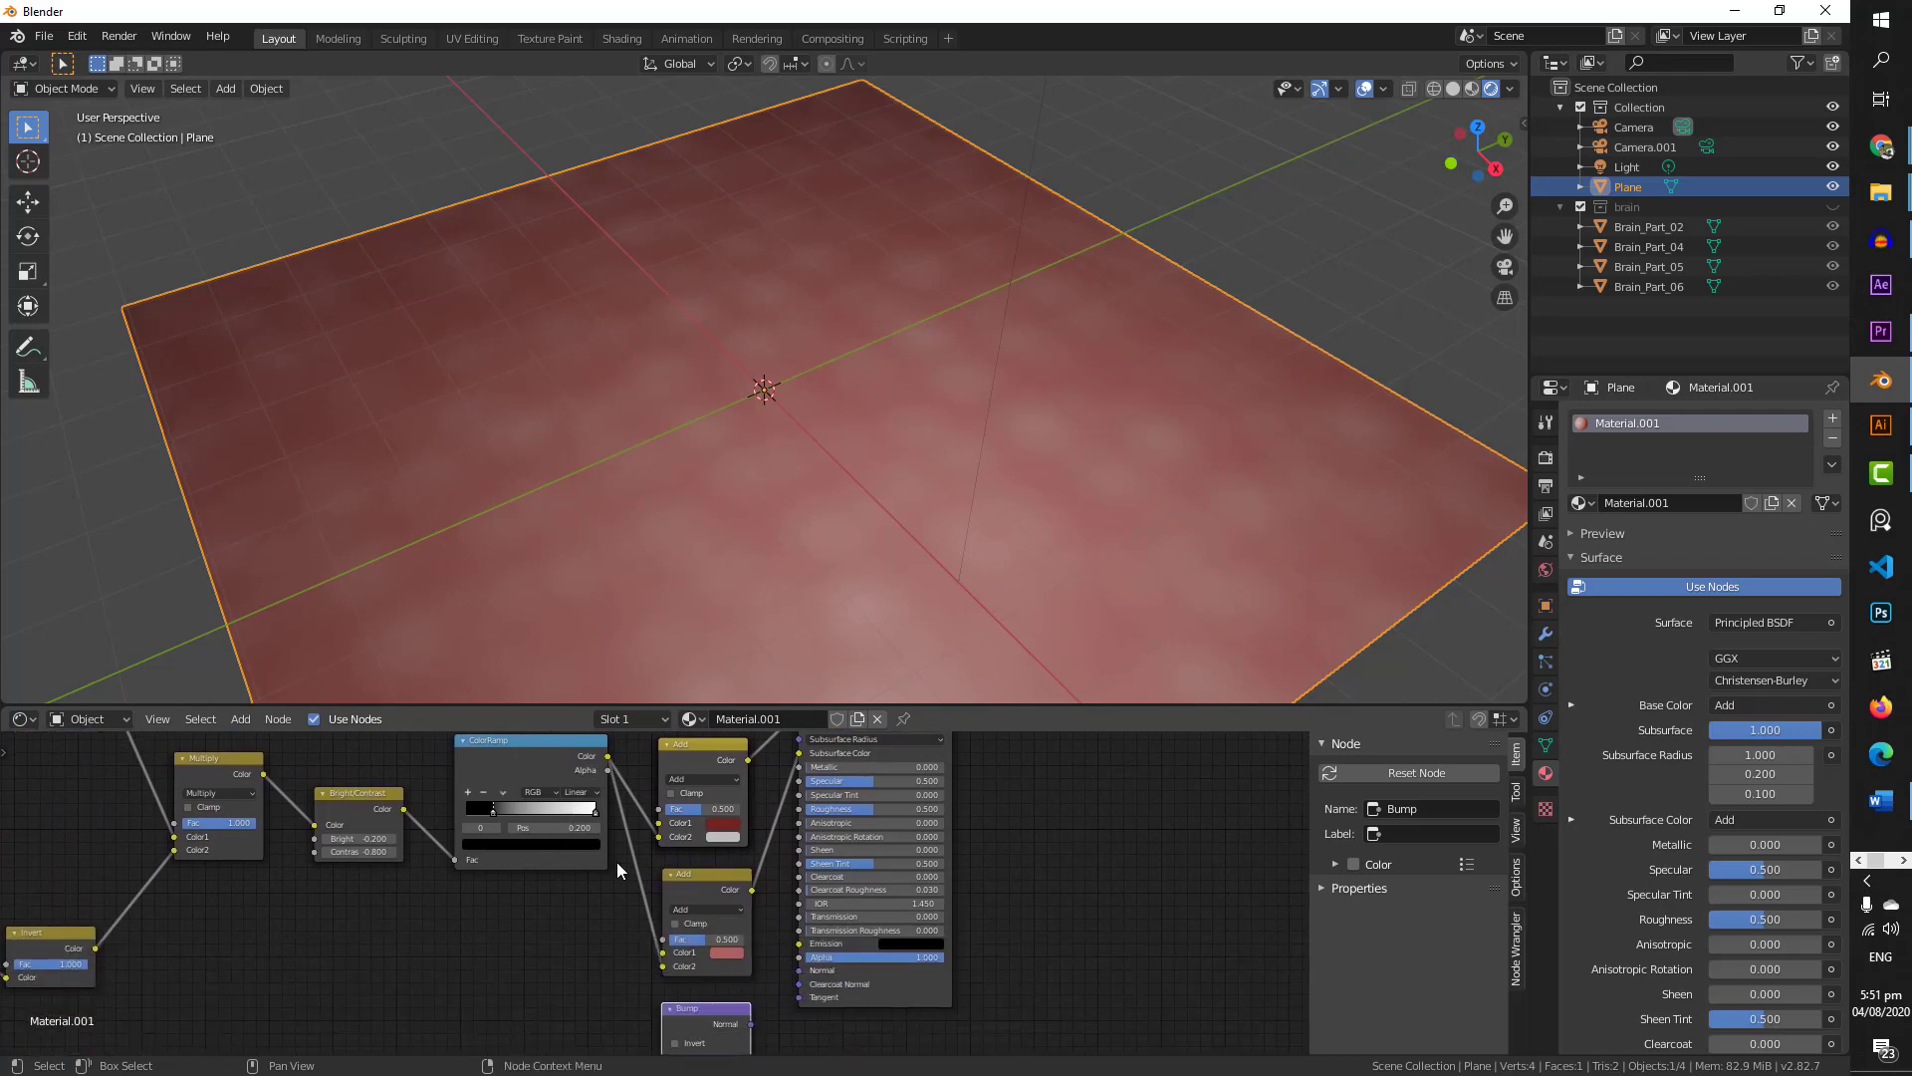
pyautogui.scroll(-1, 612, 870)
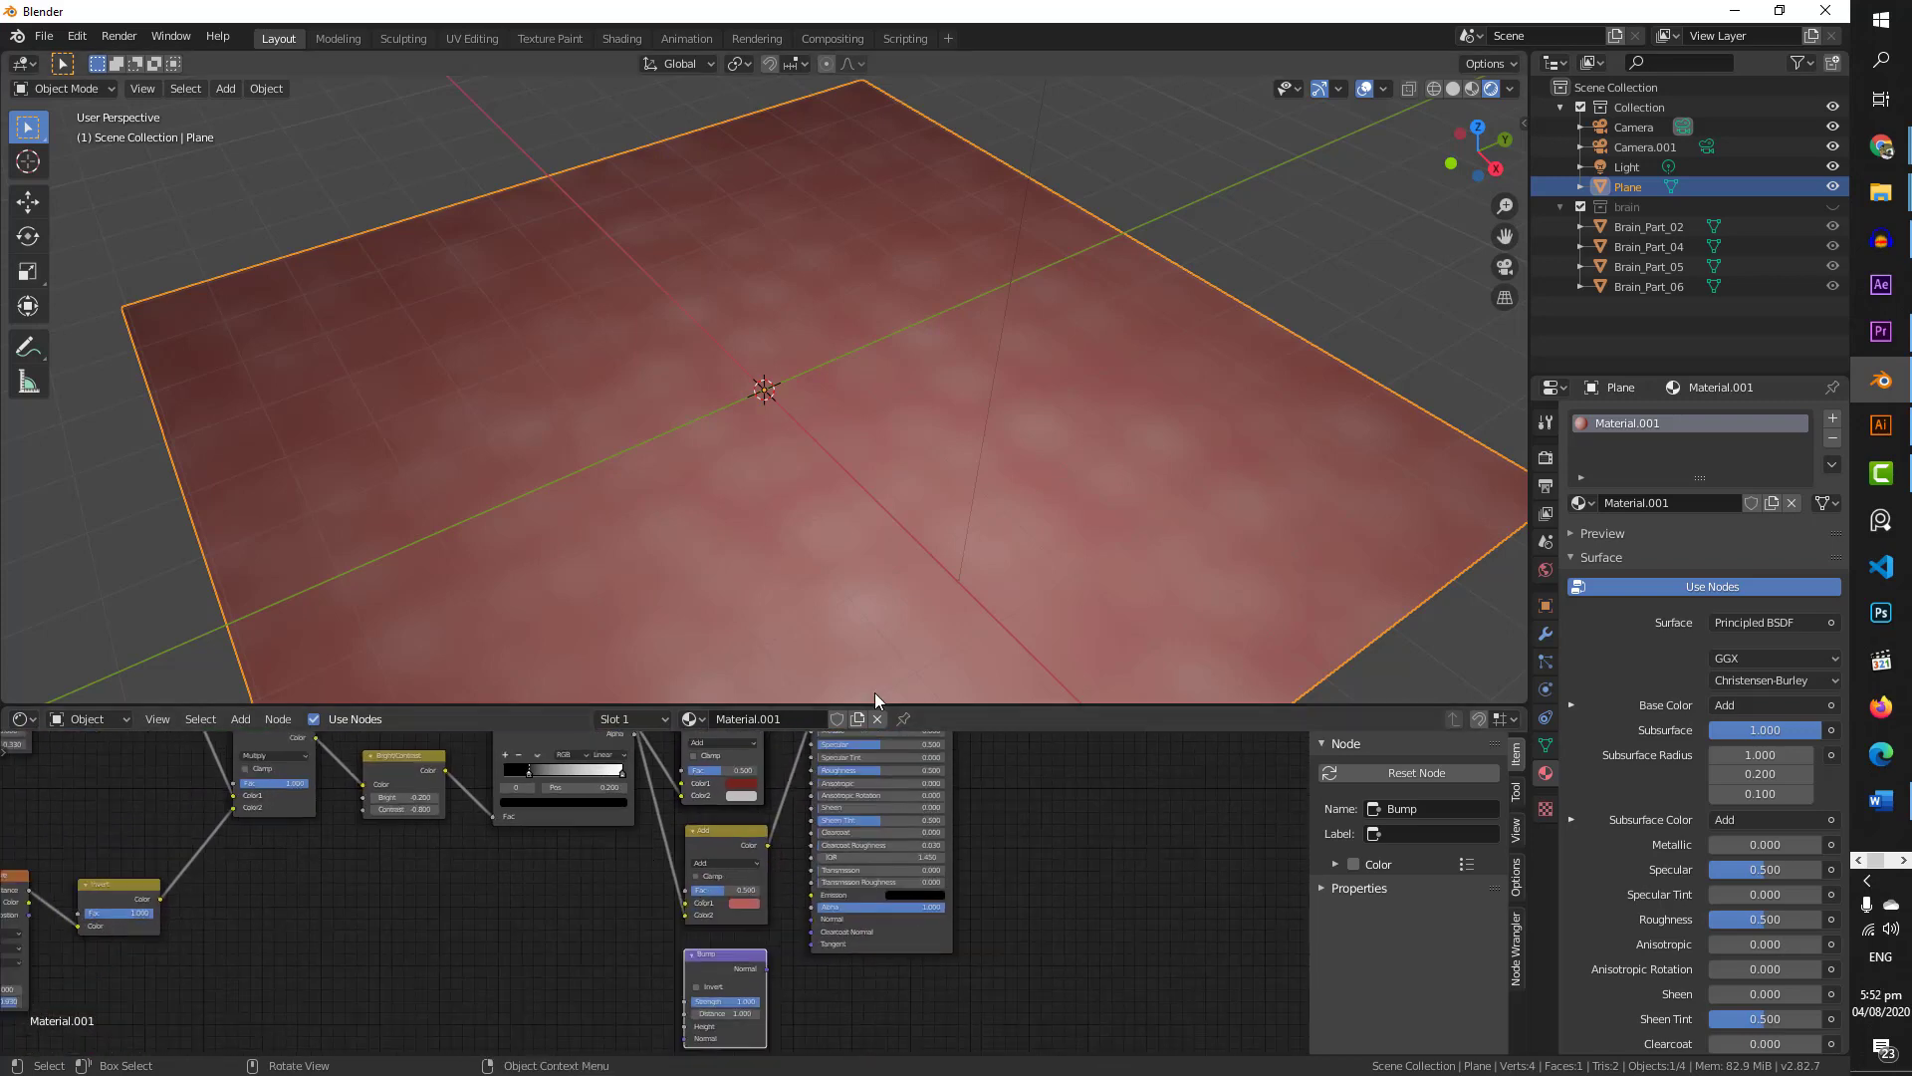
pyautogui.moveTo(876, 703); pyautogui.dragTo(896, 585)
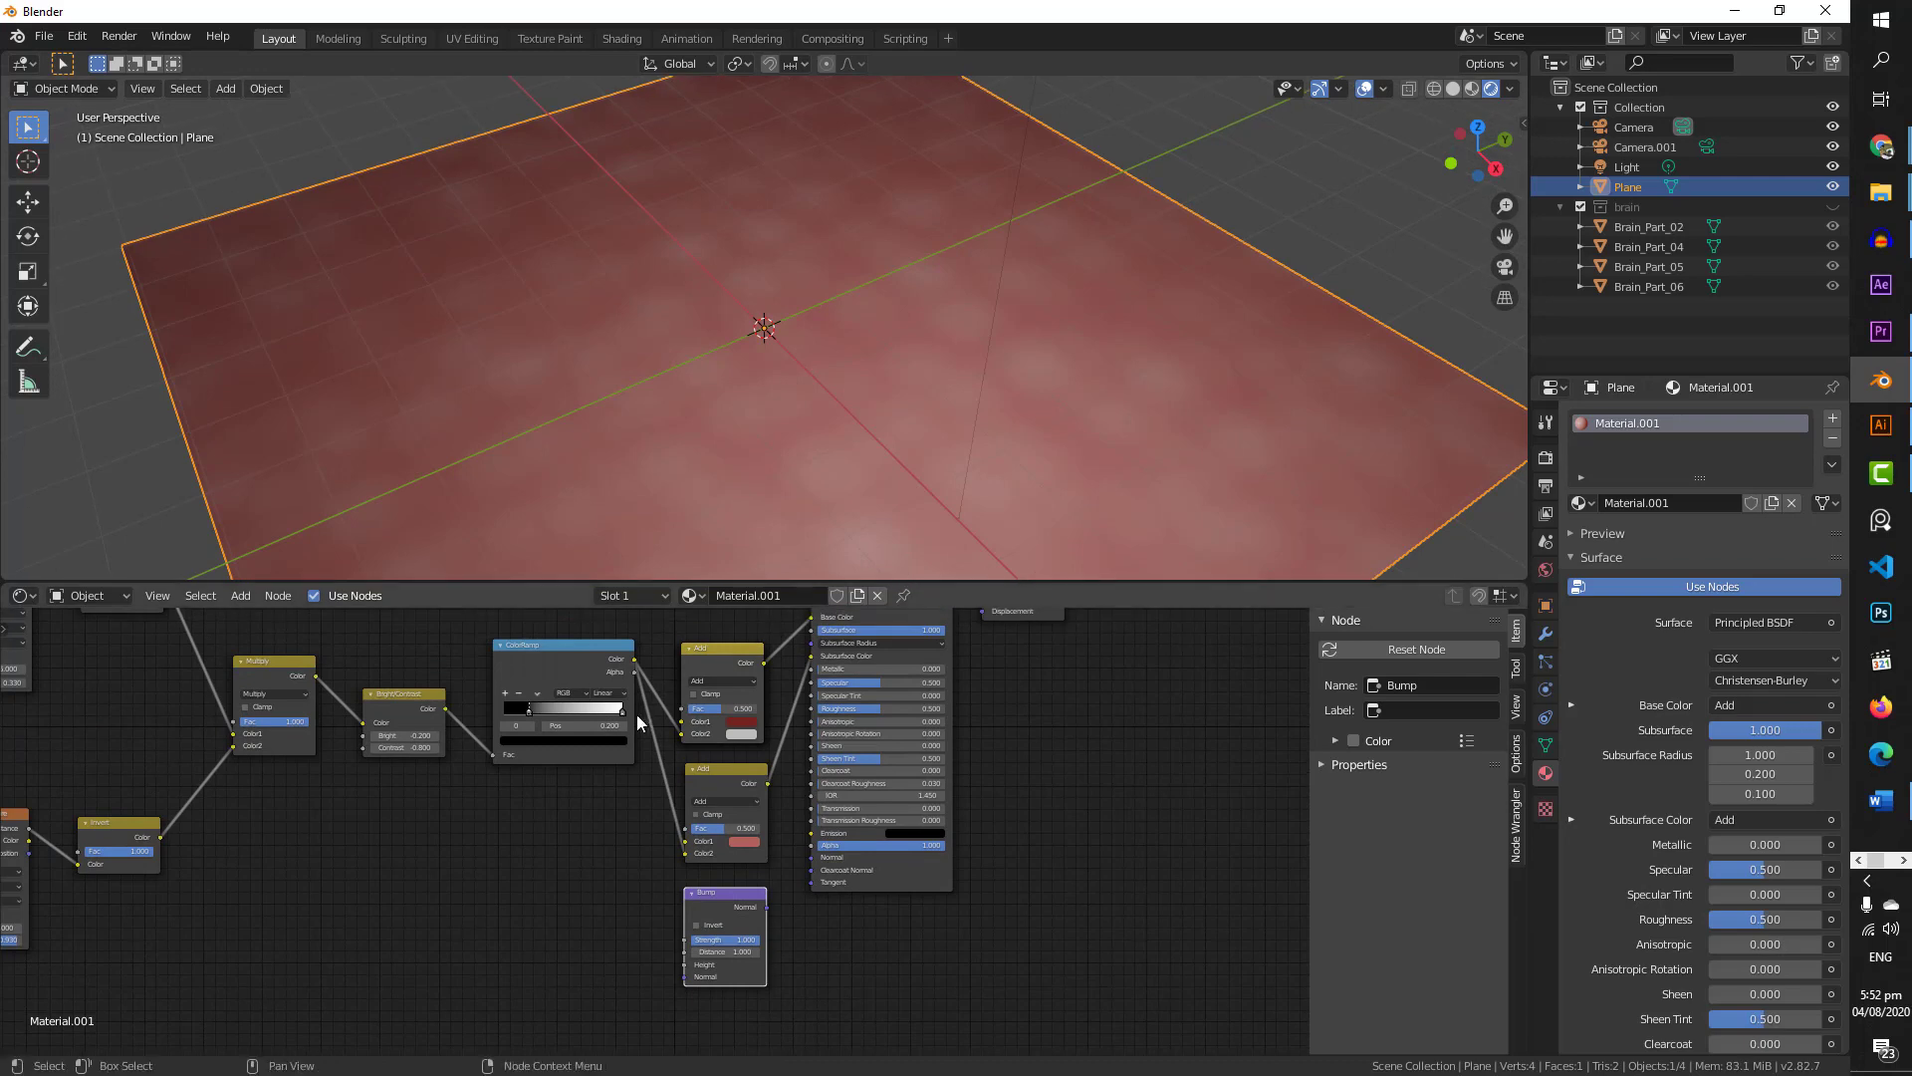
pyautogui.moveTo(631, 659); pyautogui.dragTo(684, 964)
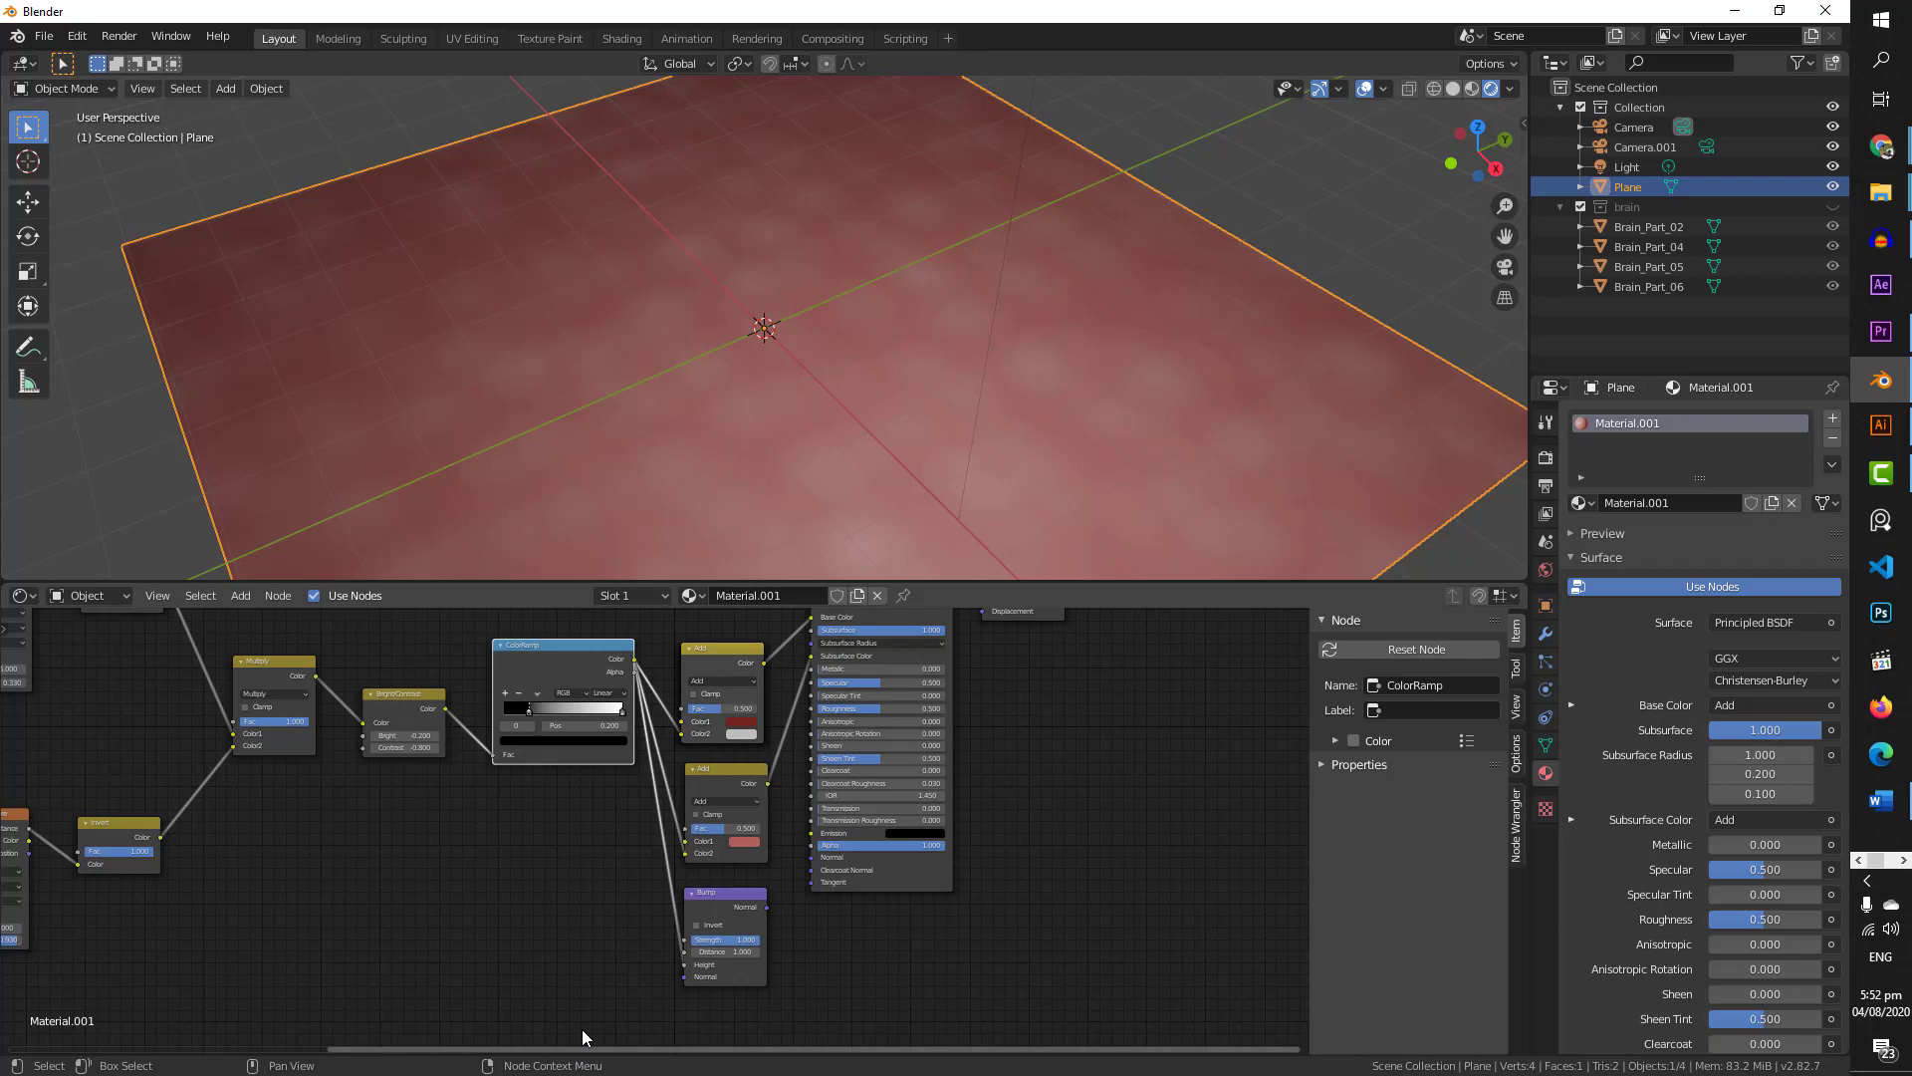
# - Set the Bump node's Strength to 0.85 and Distance to 1.5
pyautogui.scroll(2, 717, 956)
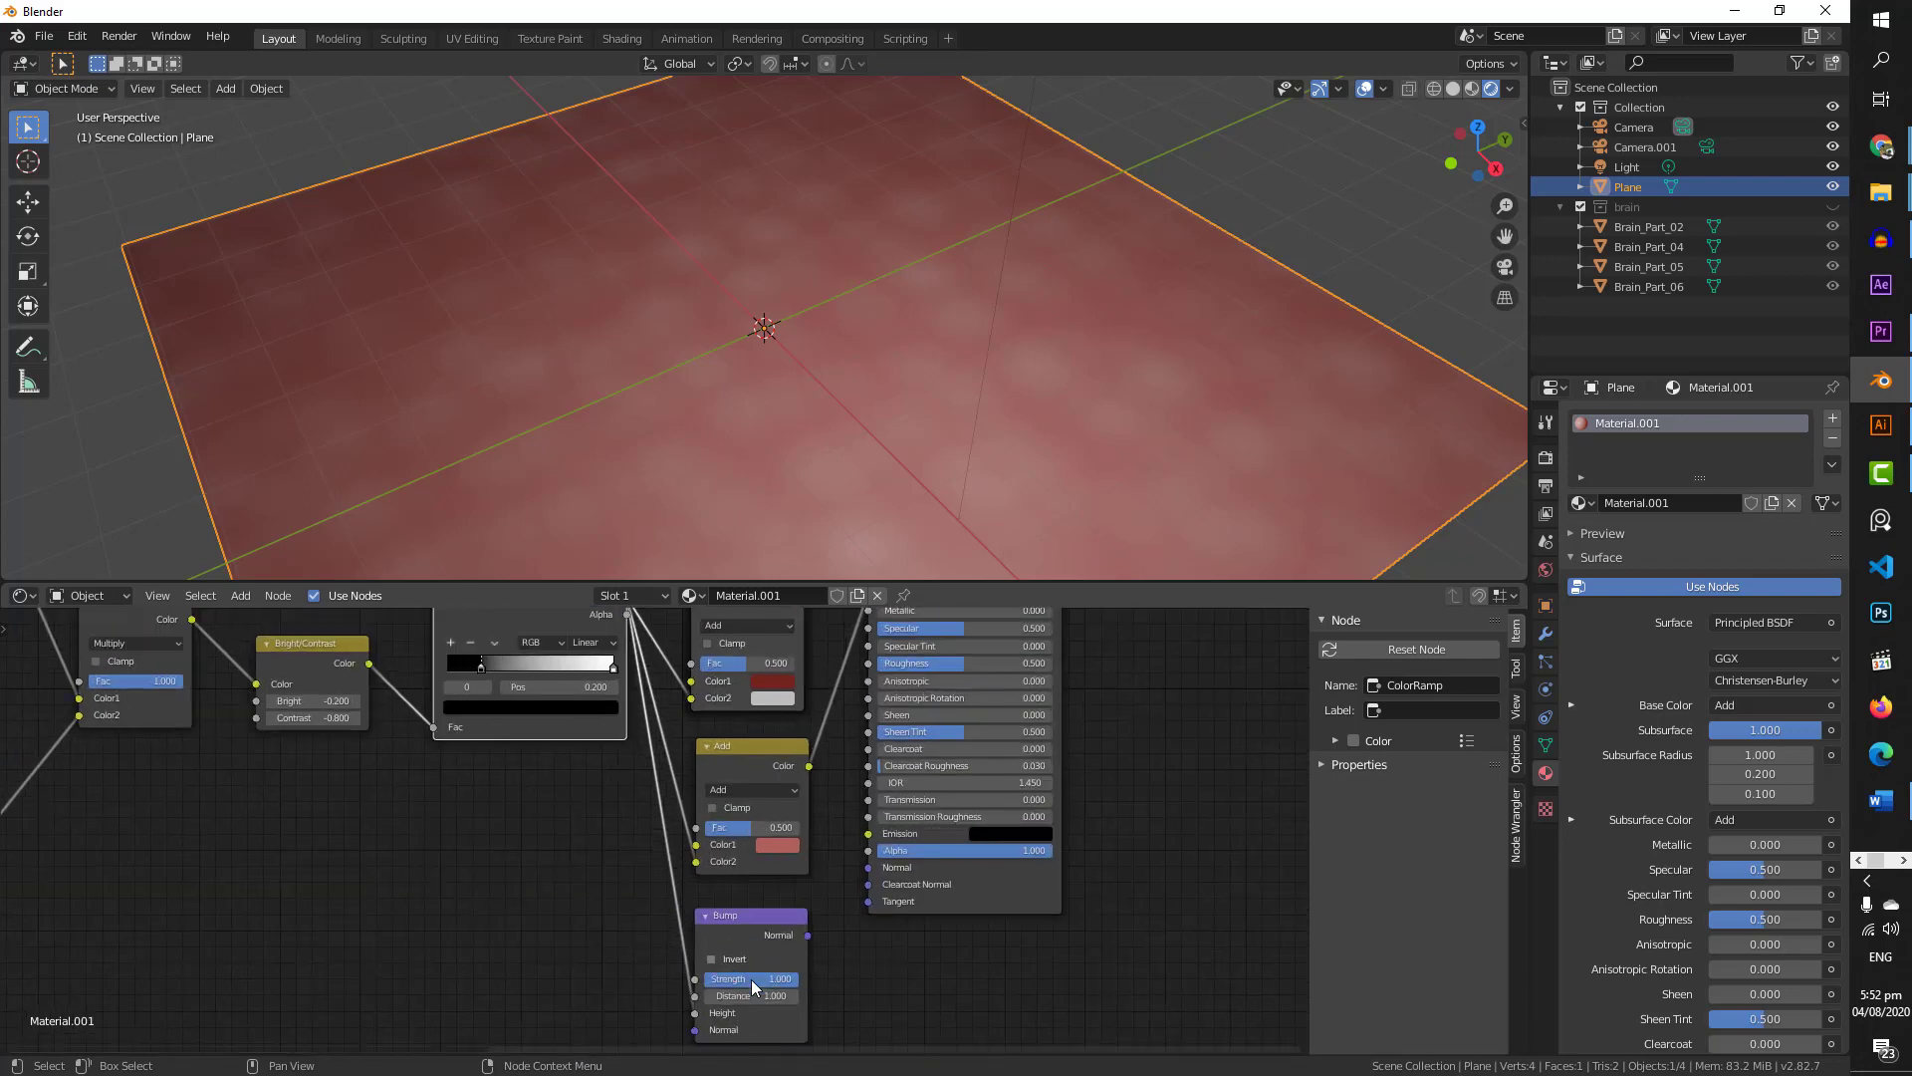
pyautogui.moveTo(723, 935); pyautogui.dragTo(733, 935, button='middle')
pyautogui.write('0.85')
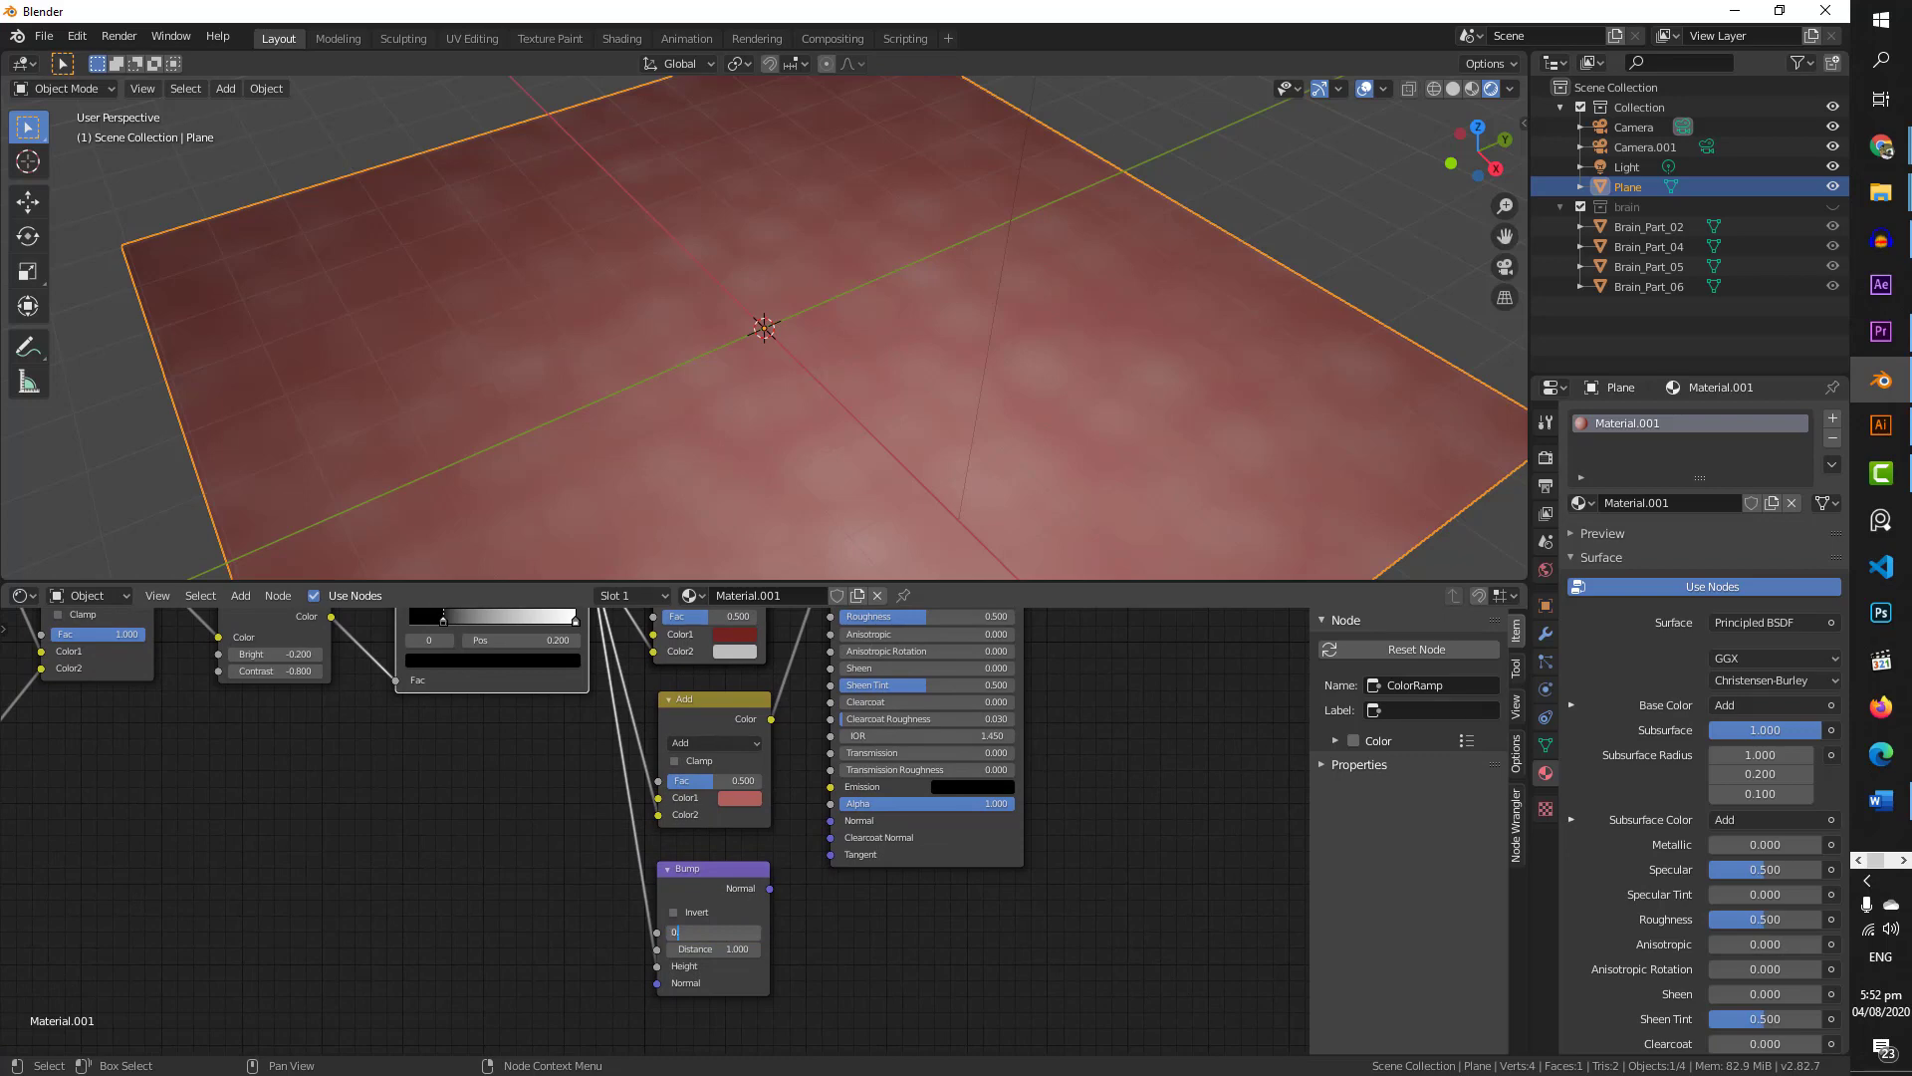
pyautogui.press('Return')
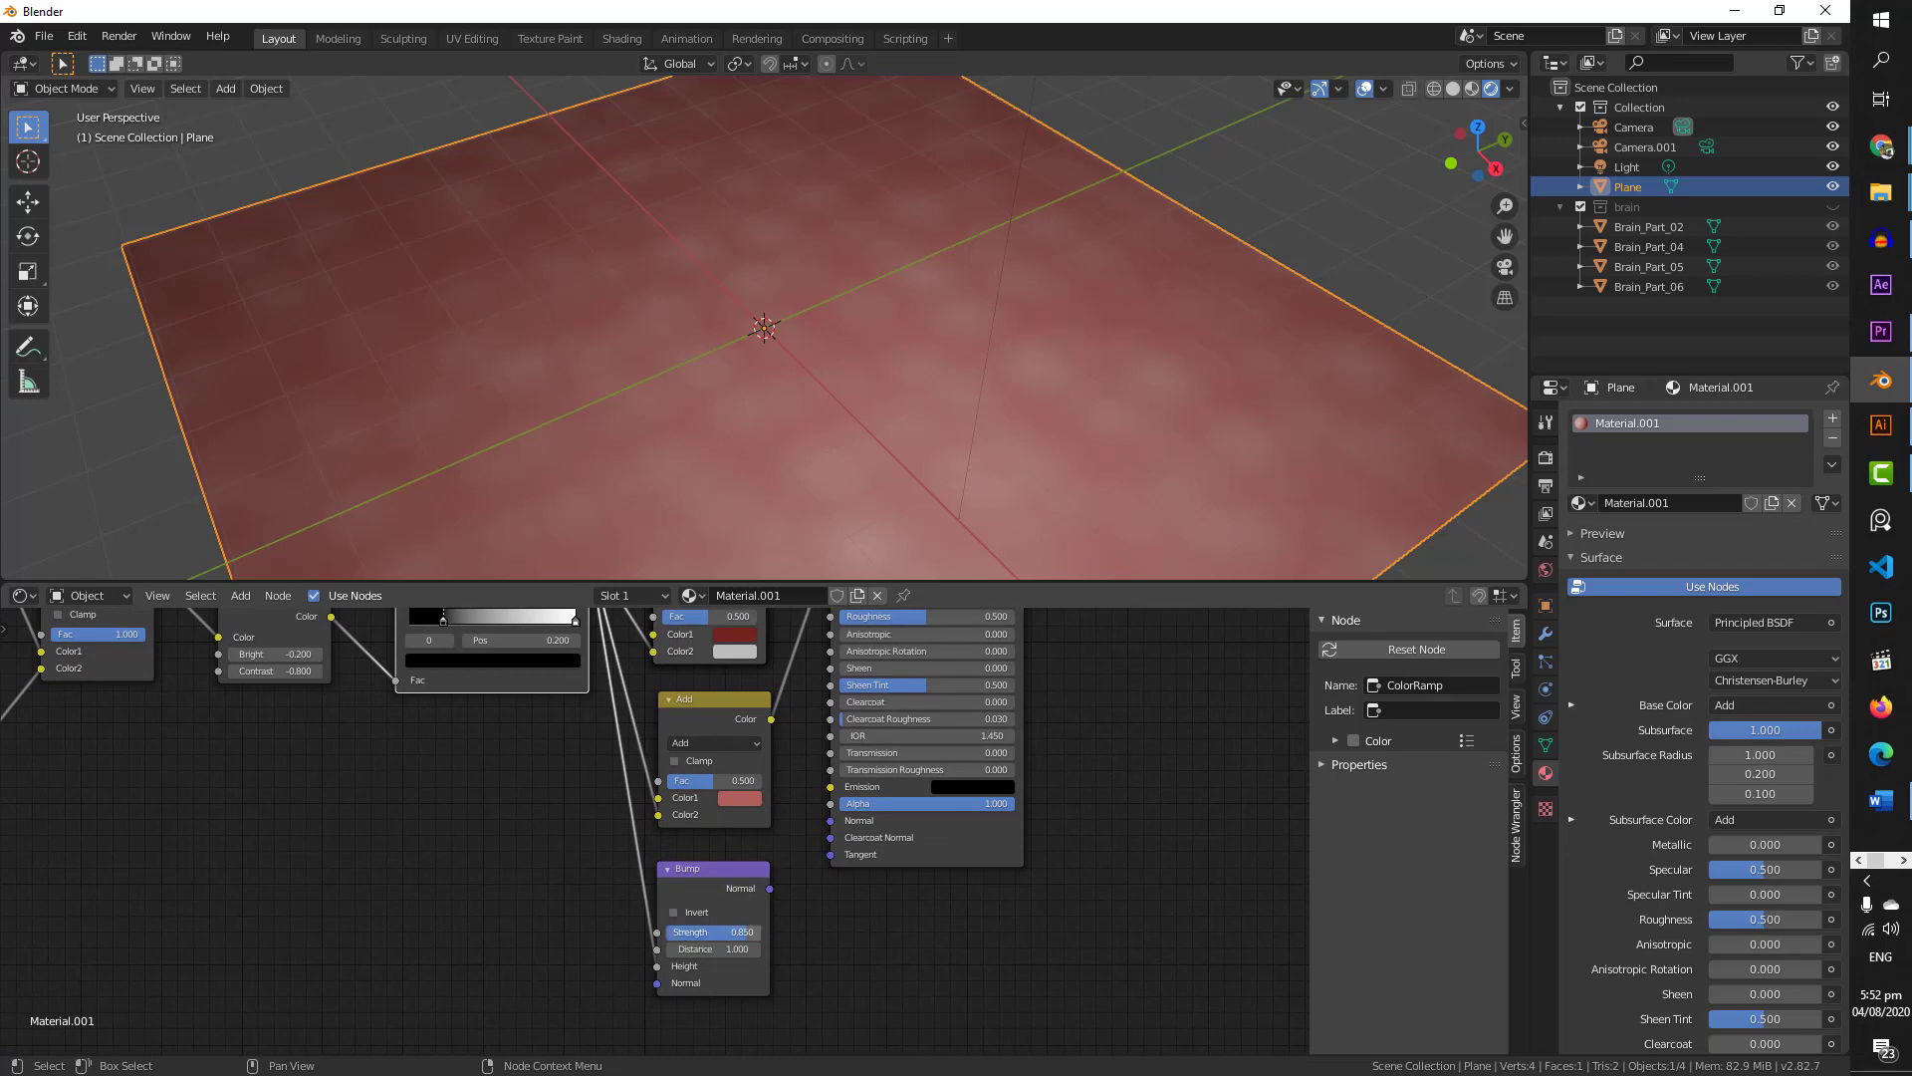
pyautogui.click(735, 950)
pyautogui.write('1.5')
pyautogui.press('Return')
# - Connect the Bump Normal output to the Principled BSDF Normal input
pyautogui.moveTo(790, 893); pyautogui.dragTo(624, 996, button='middle')
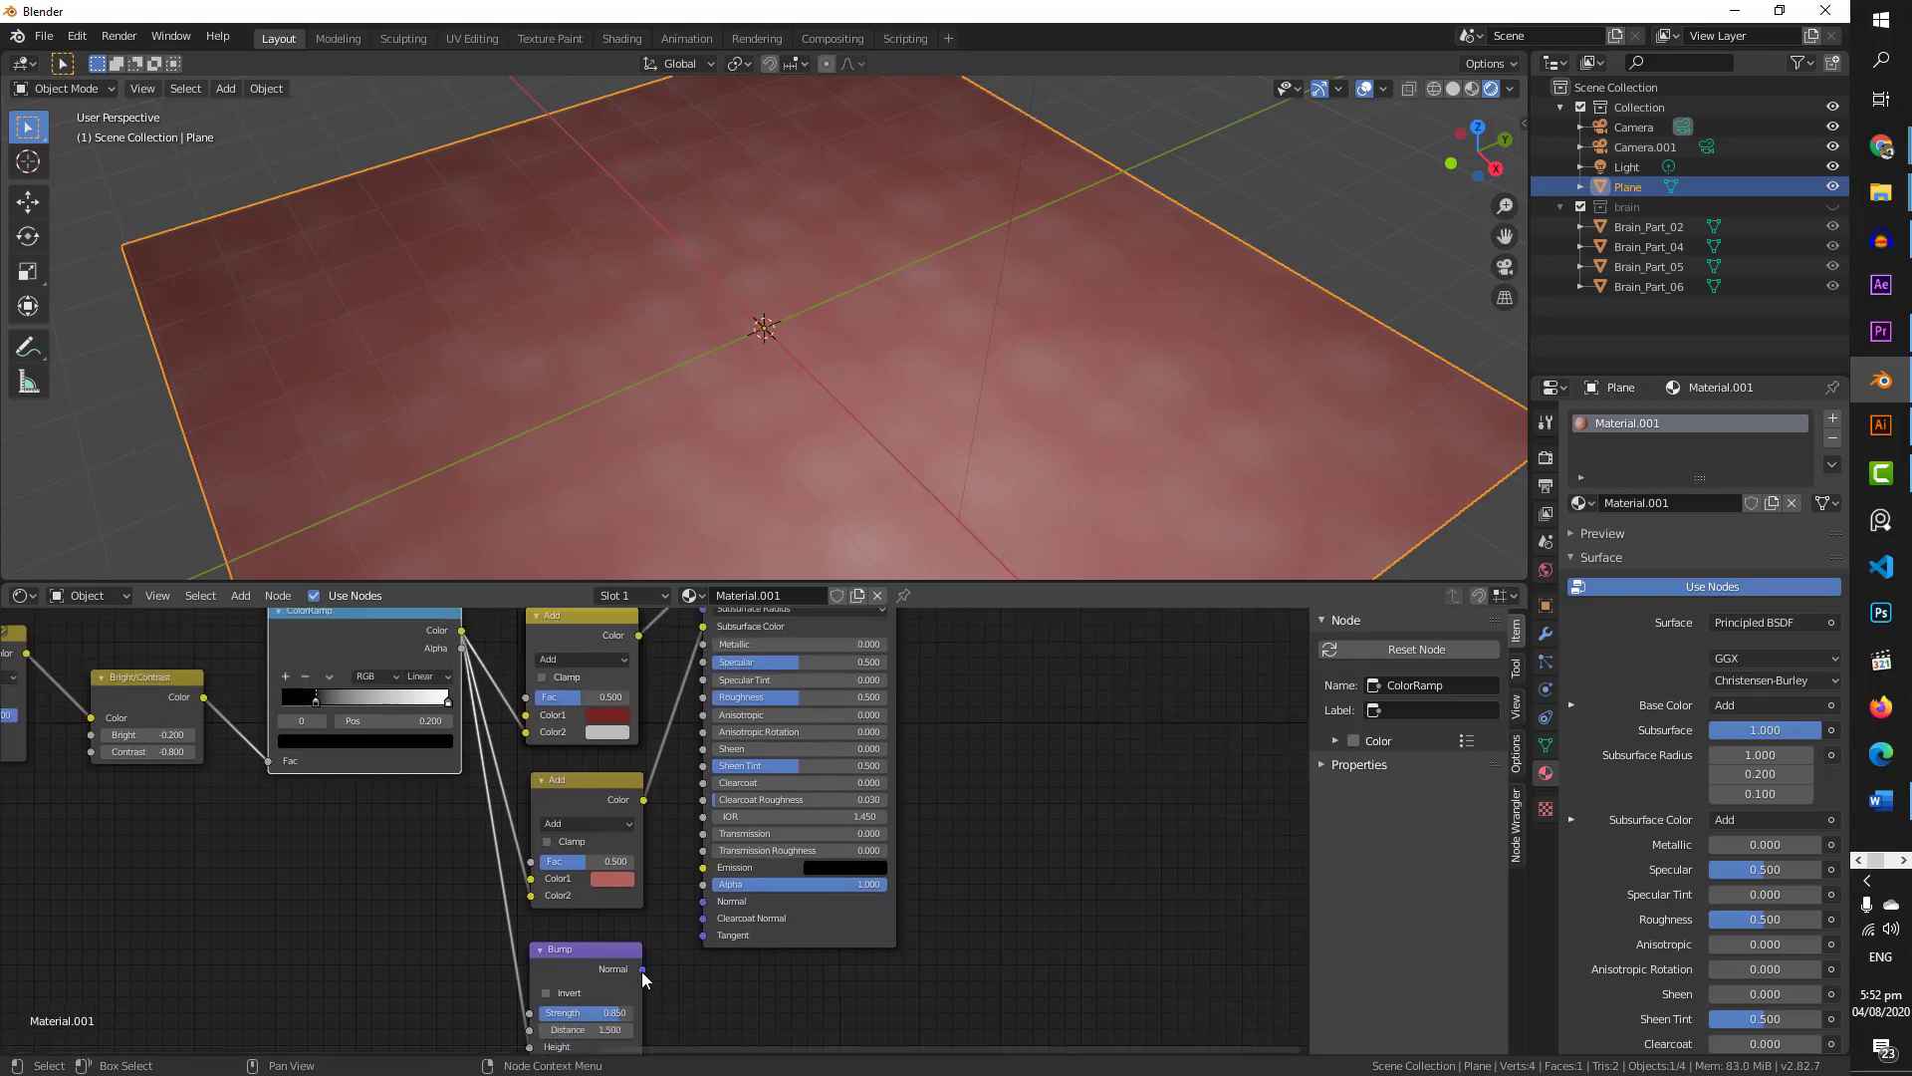
pyautogui.moveTo(643, 969); pyautogui.dragTo(703, 901)
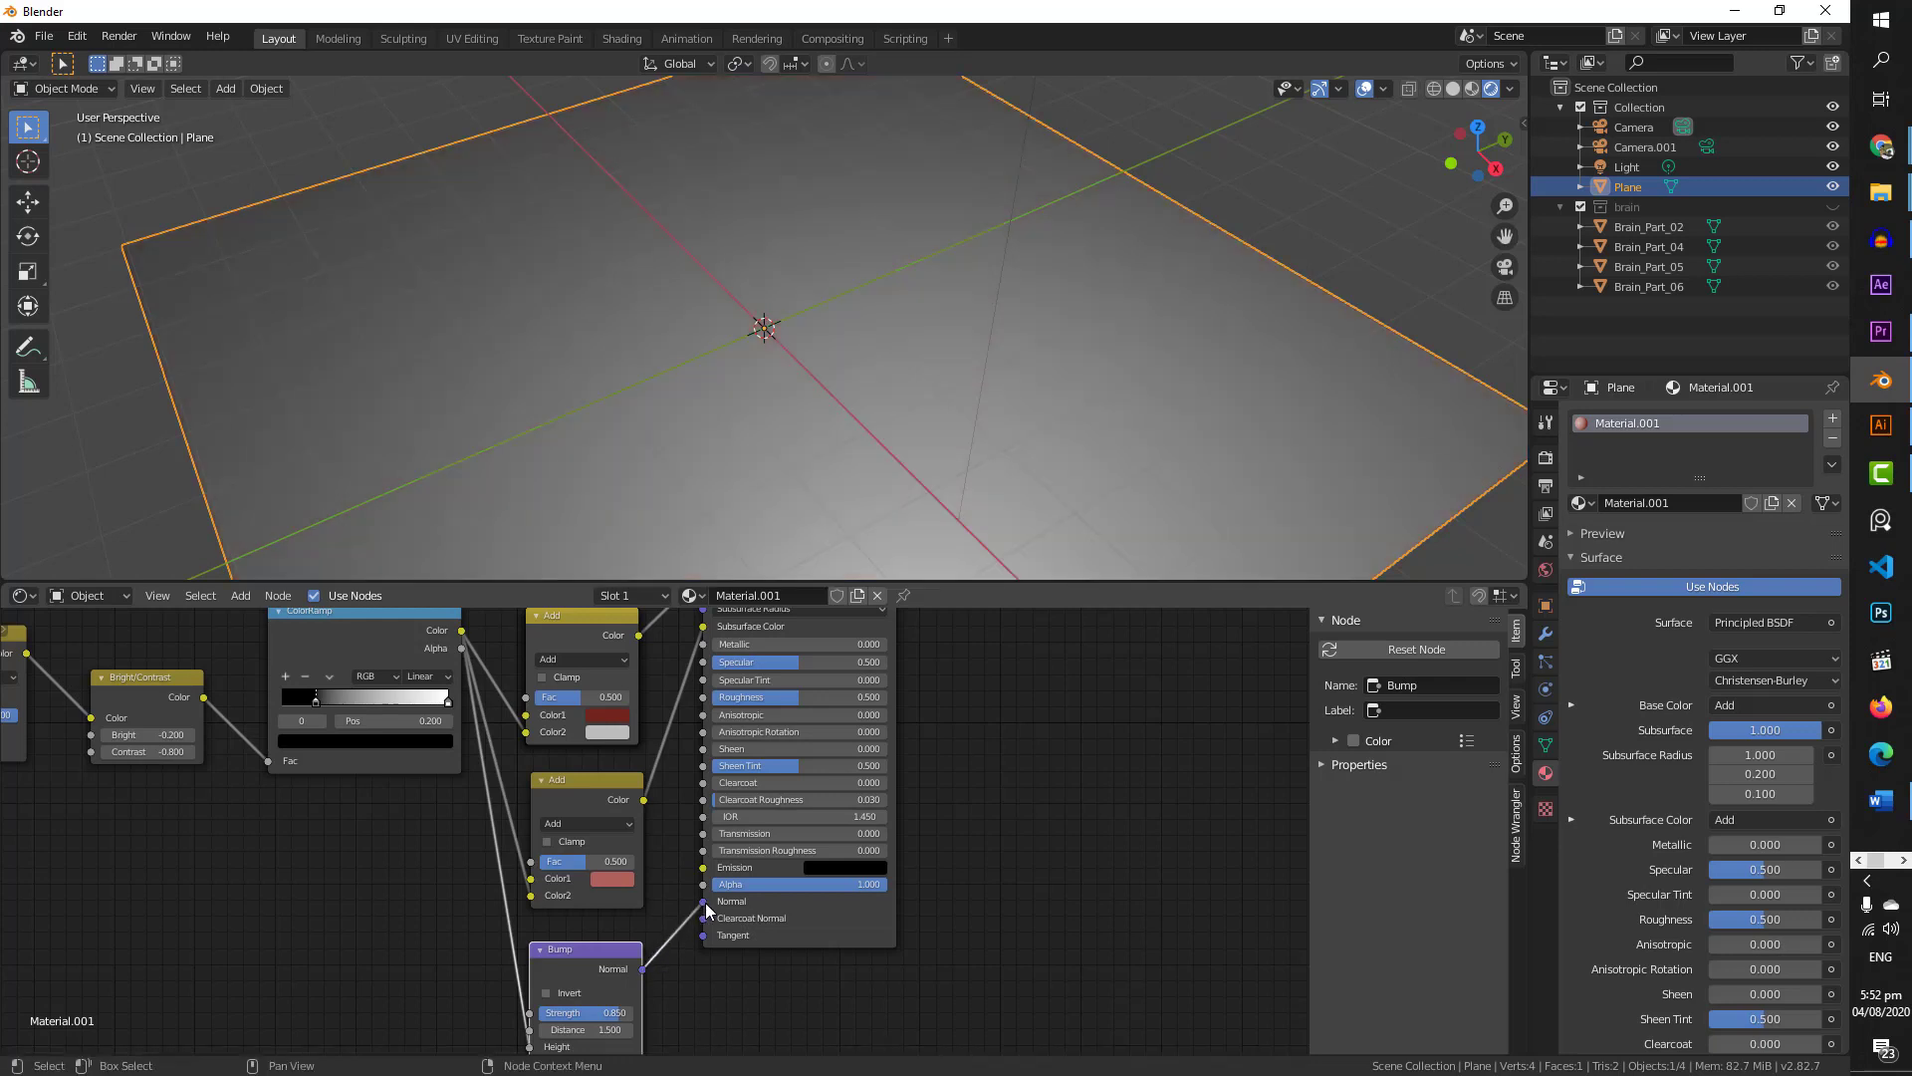
pyautogui.keyDown('shift'); pyautogui.moveTo(693, 475); pyautogui.dragTo(721, 280, button='middle'); pyautogui.keyUp('shift')
pyautogui.scroll(5, 790, 460)
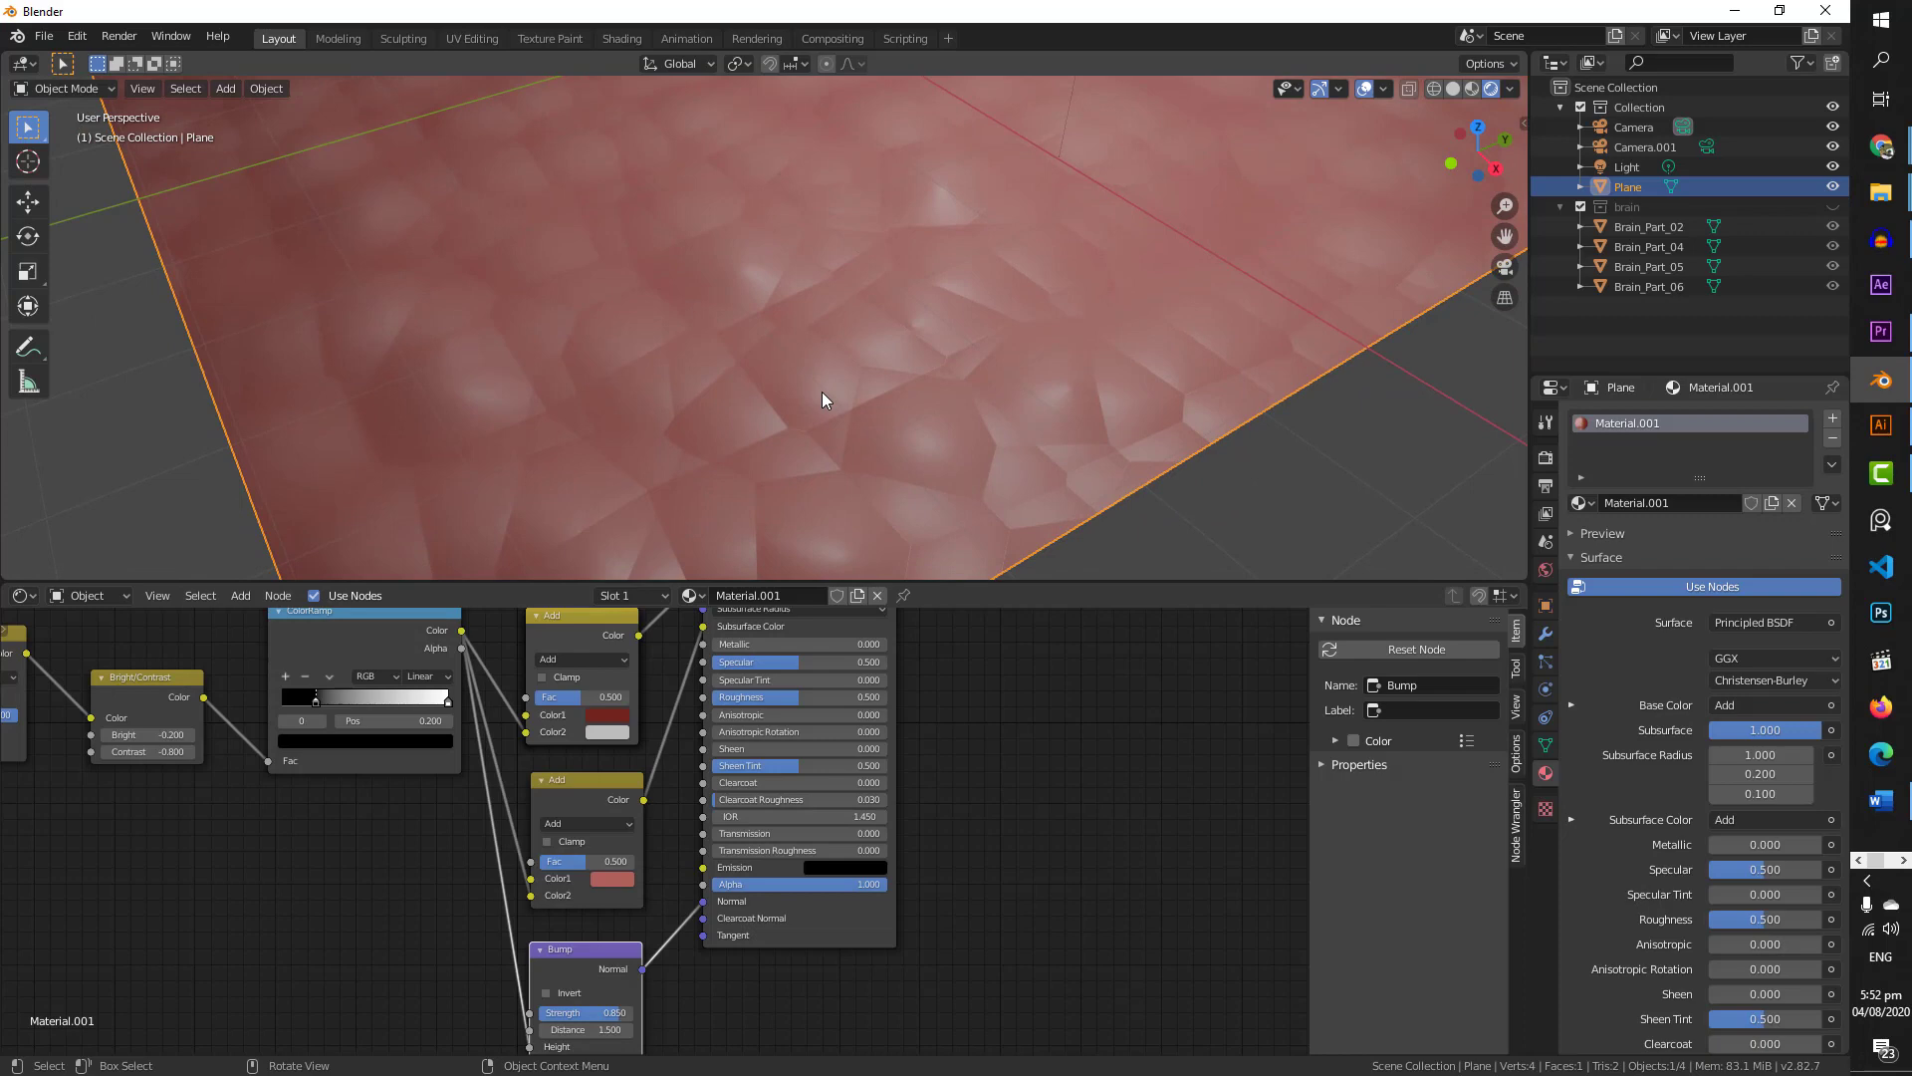
pyautogui.scroll(-4, 821, 391)
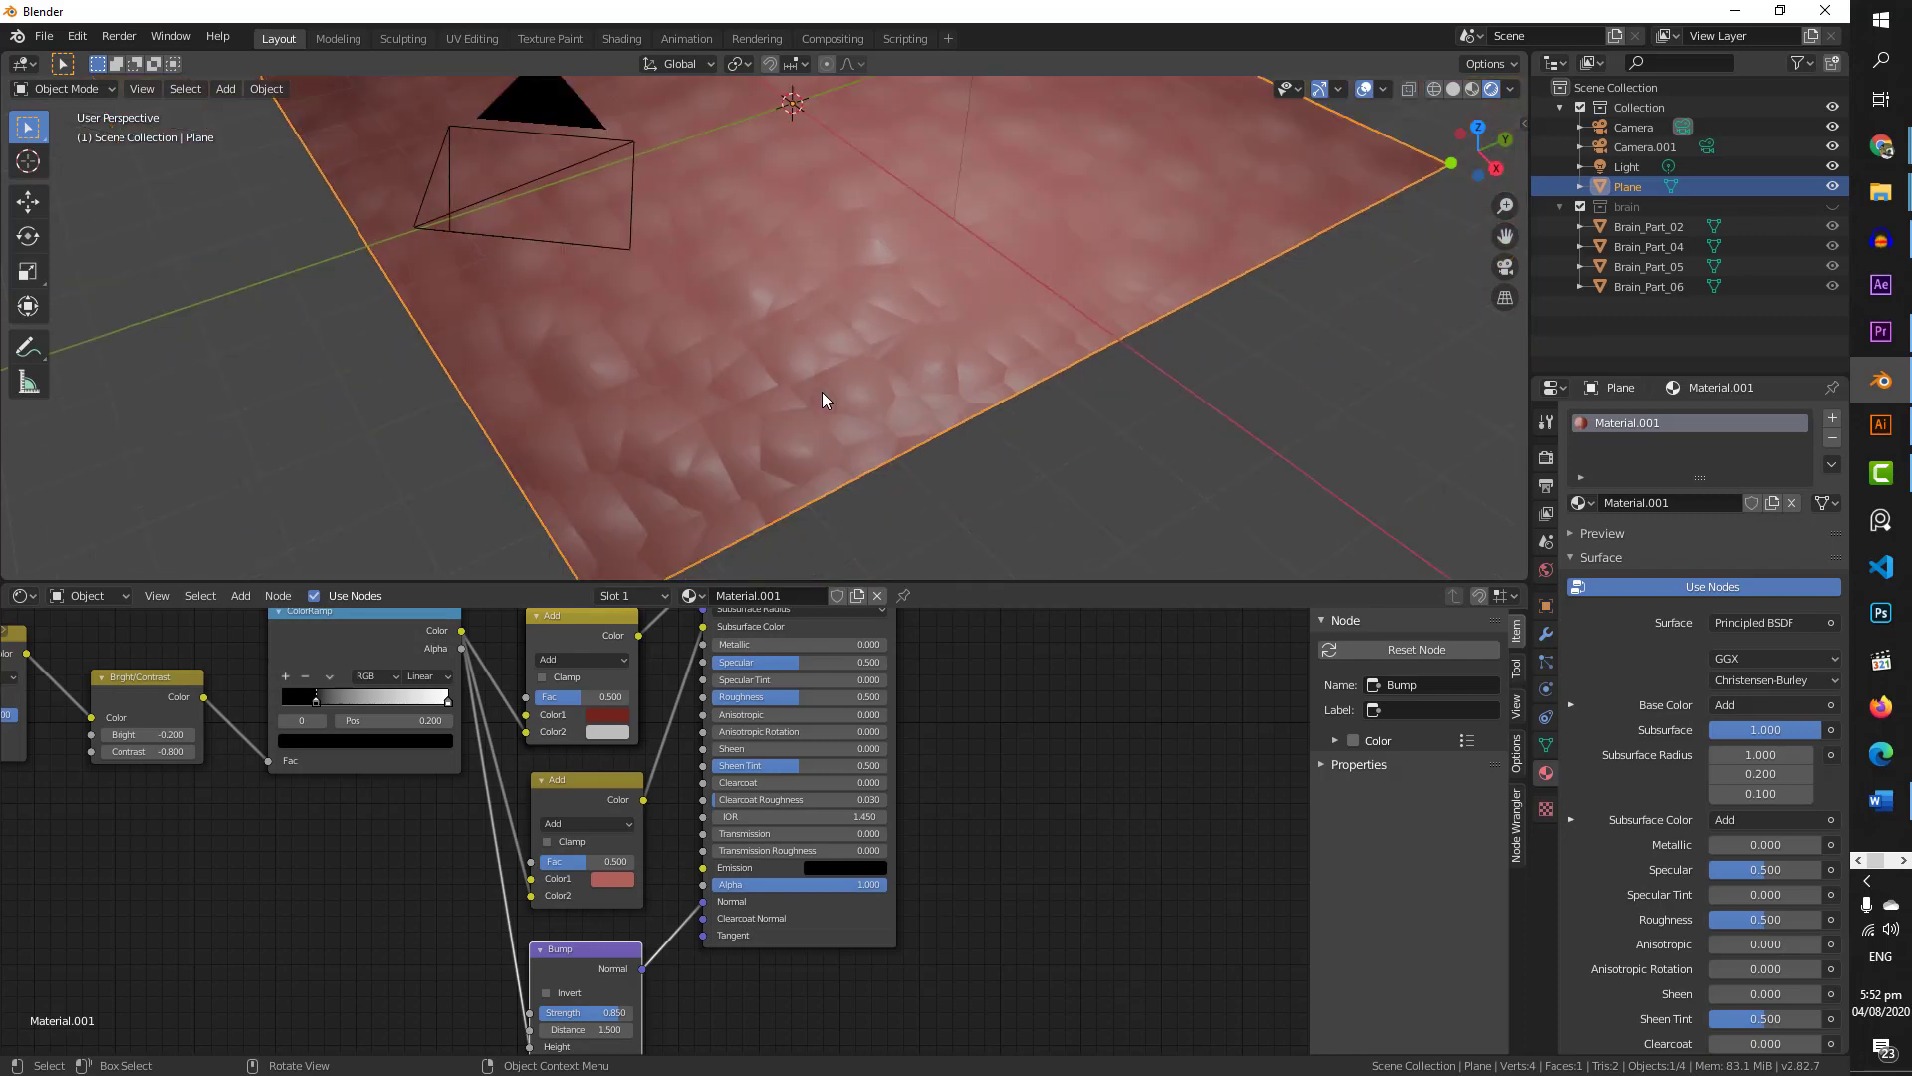
pyautogui.moveTo(781, 413); pyautogui.dragTo(767, 454, button='middle')
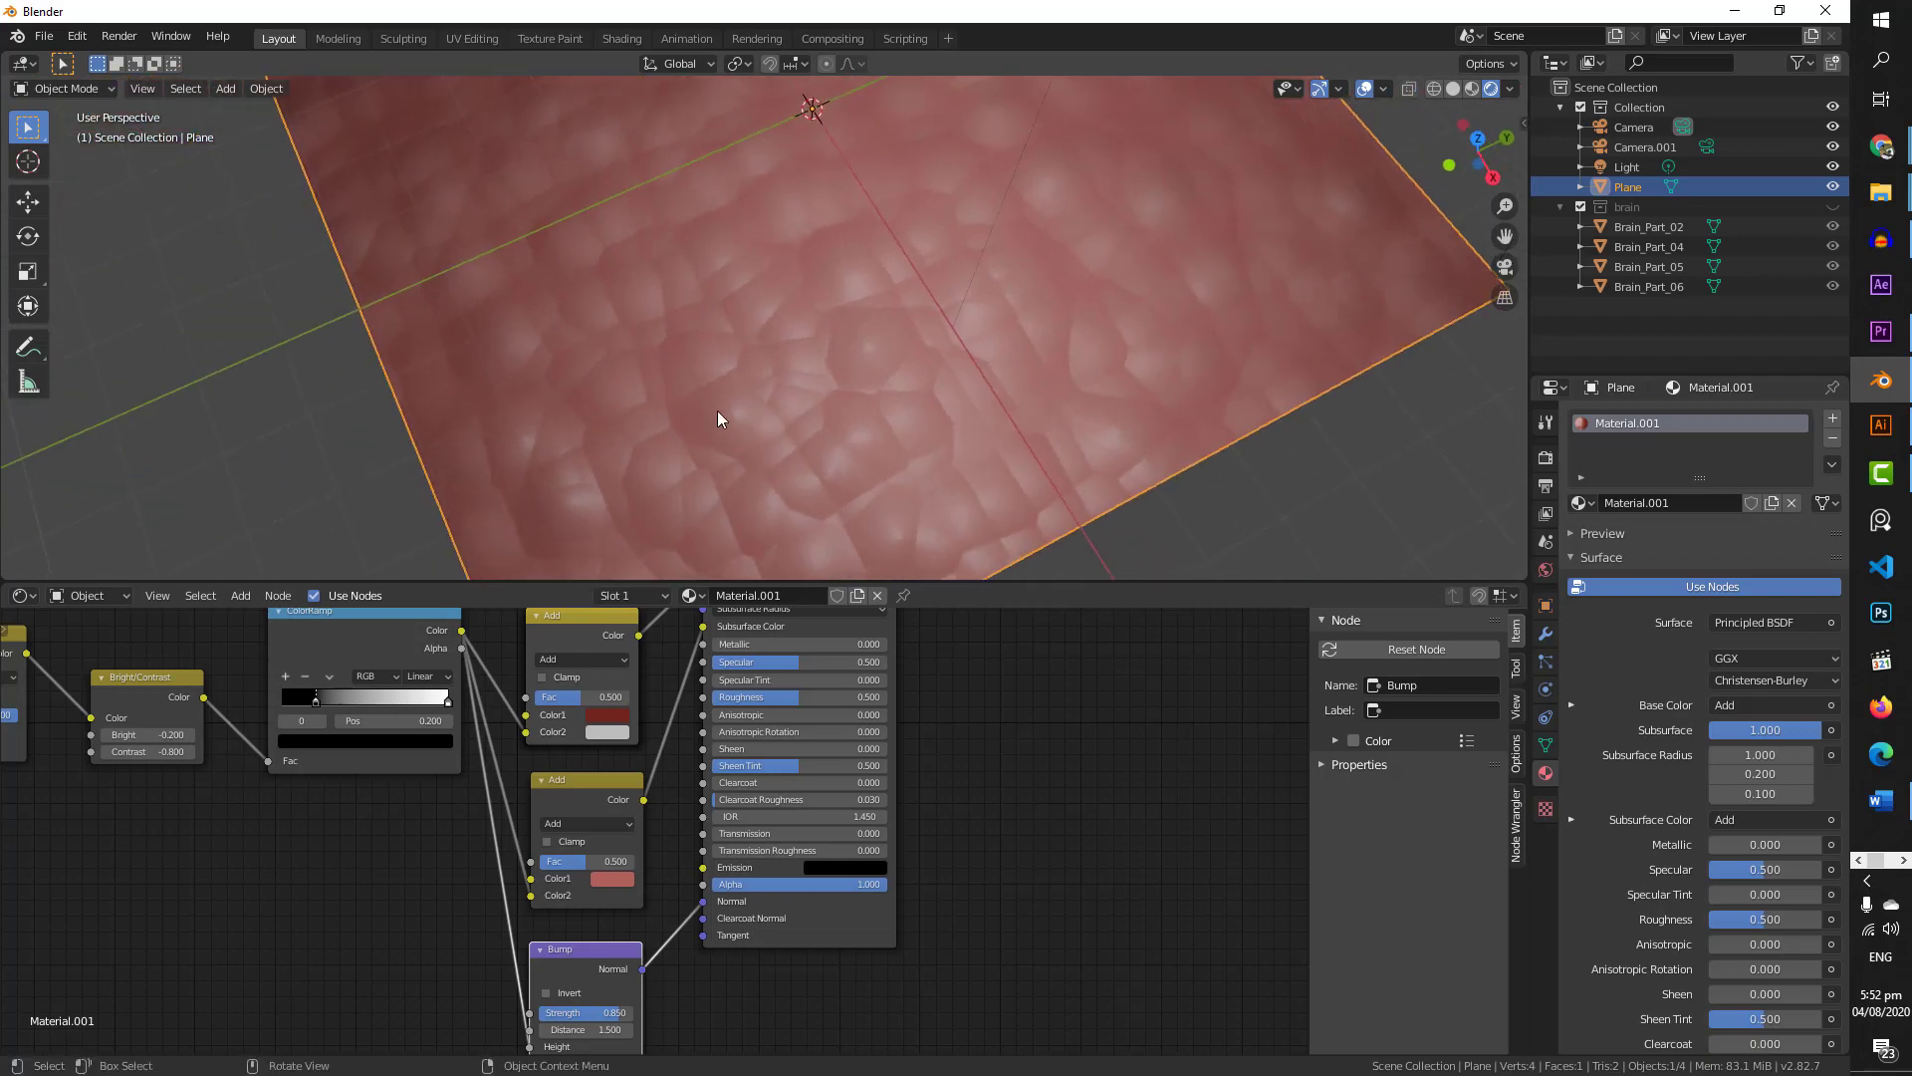
pyautogui.moveTo(761, 663); pyautogui.dragTo(755, 801, button='middle')
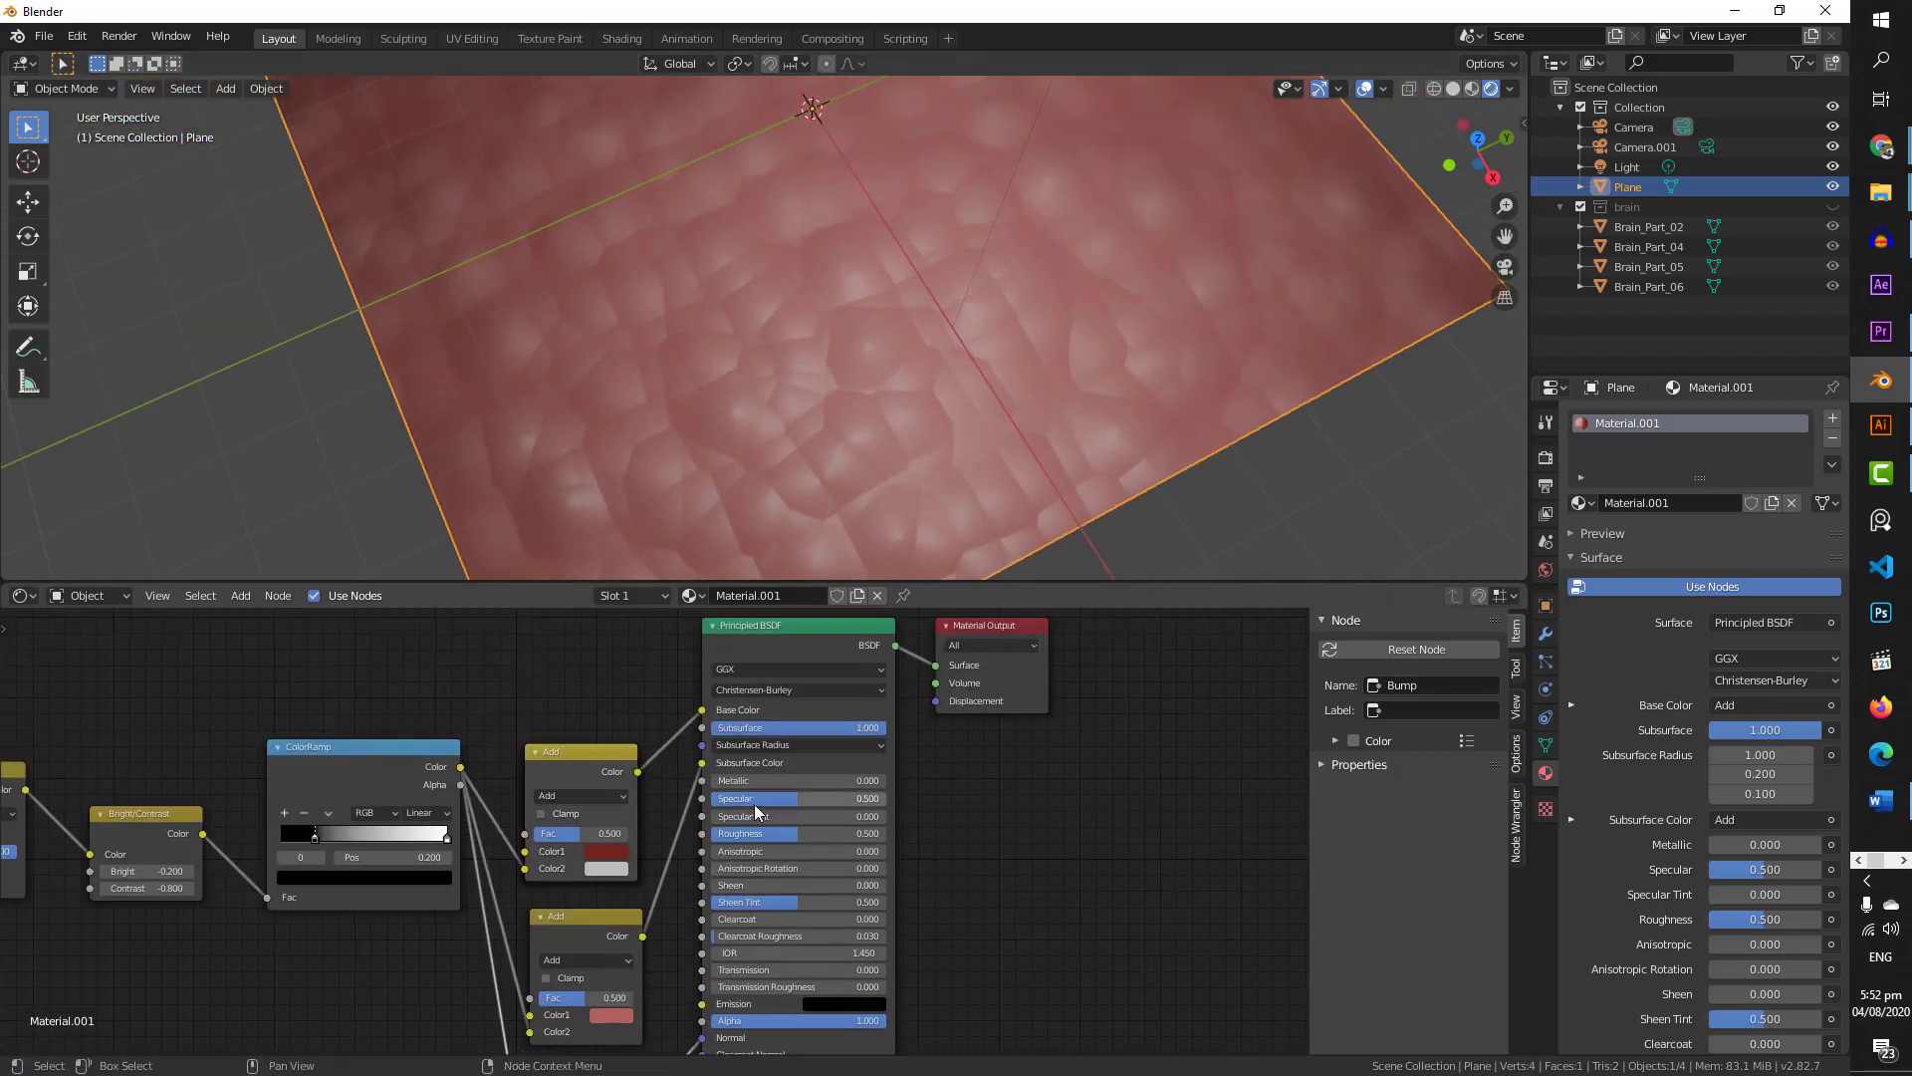
# - Drag the Principled BSDF Roughness down to 0.091 for sharp glossy highlights
pyautogui.scroll(3, 755, 803)
pyautogui.moveTo(781, 839); pyautogui.dragTo(660, 839)
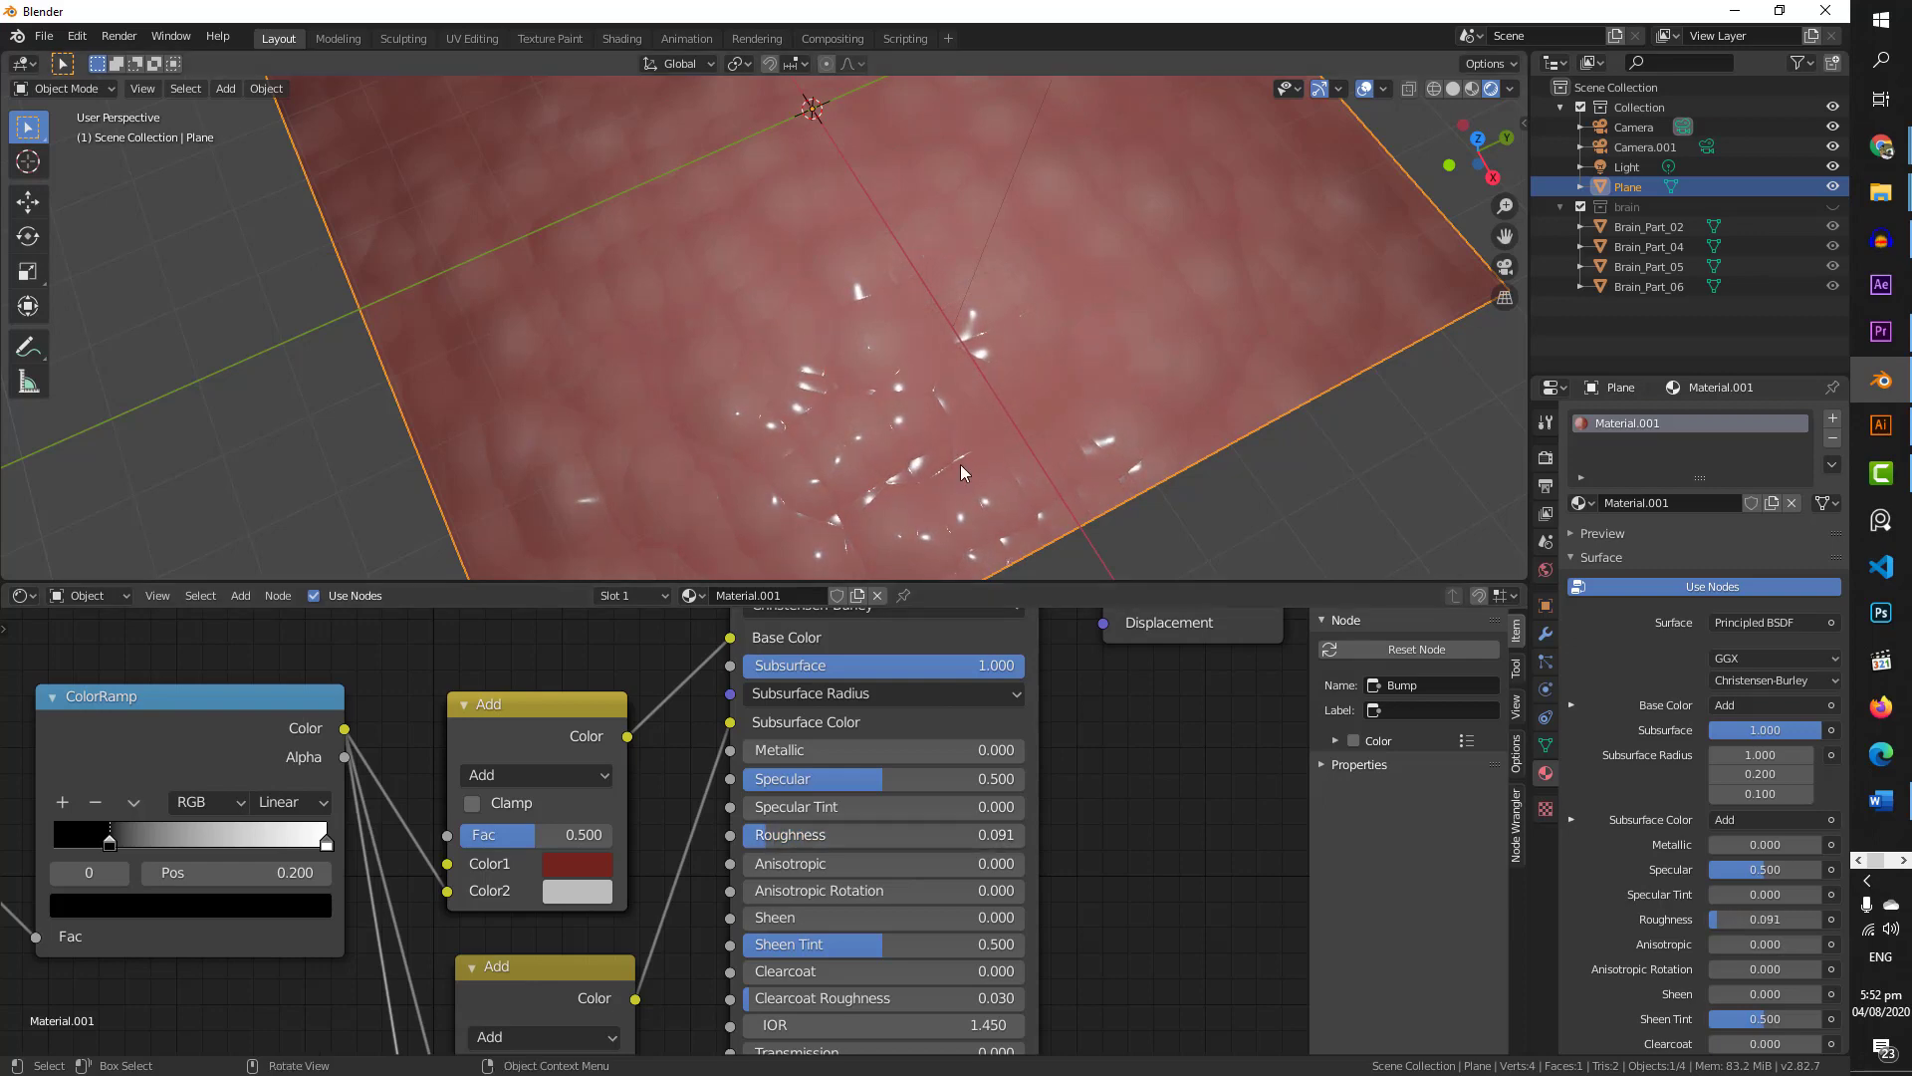
pyautogui.moveTo(786, 418)
pyautogui.mouseDown(button='middle')
pyautogui.moveTo(832, 388)
pyautogui.moveTo(1016, 424)
pyautogui.moveTo(829, 370)
pyautogui.moveTo(656, 409)
pyautogui.moveTo(886, 391)
pyautogui.moveTo(934, 362)
pyautogui.moveTo(764, 390)
pyautogui.mouseUp(button='middle')
pyautogui.scroll(-3, 1024, 703)
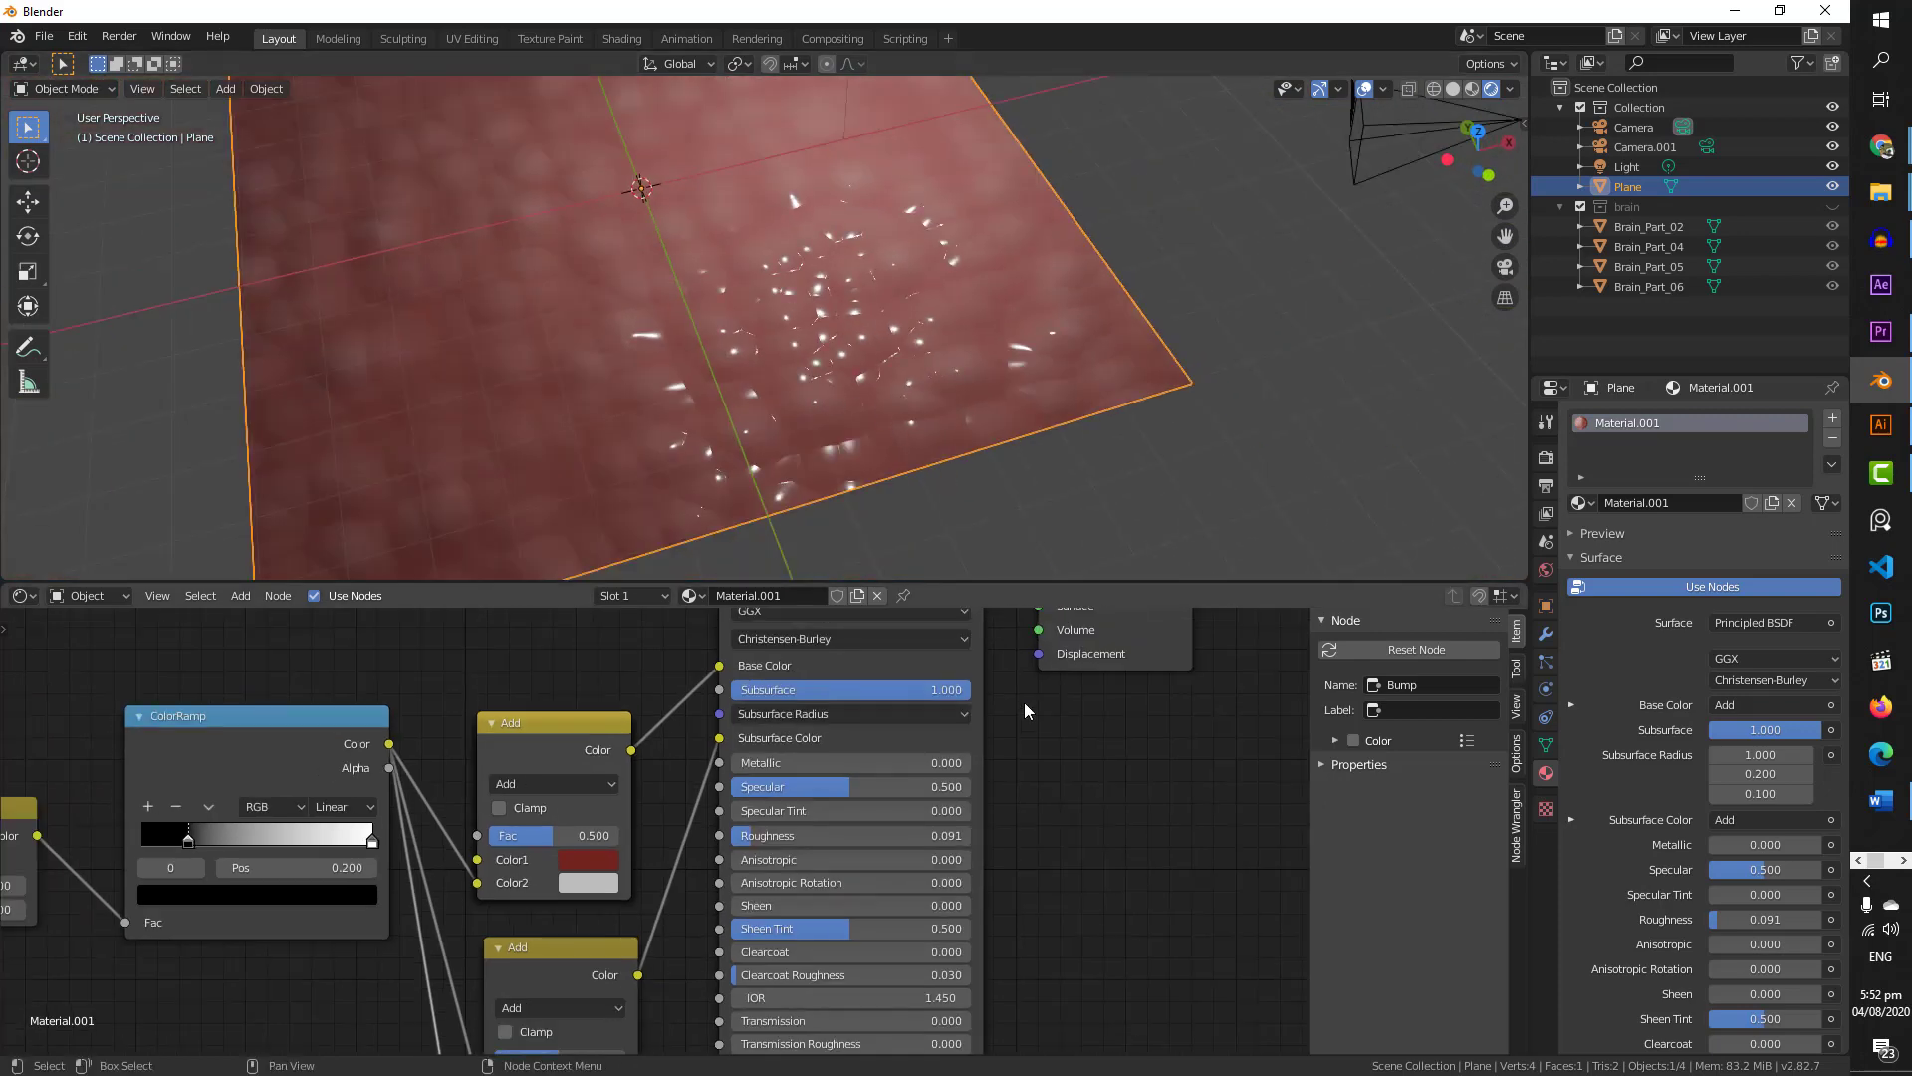
pyautogui.scroll(-2, 1019, 707)
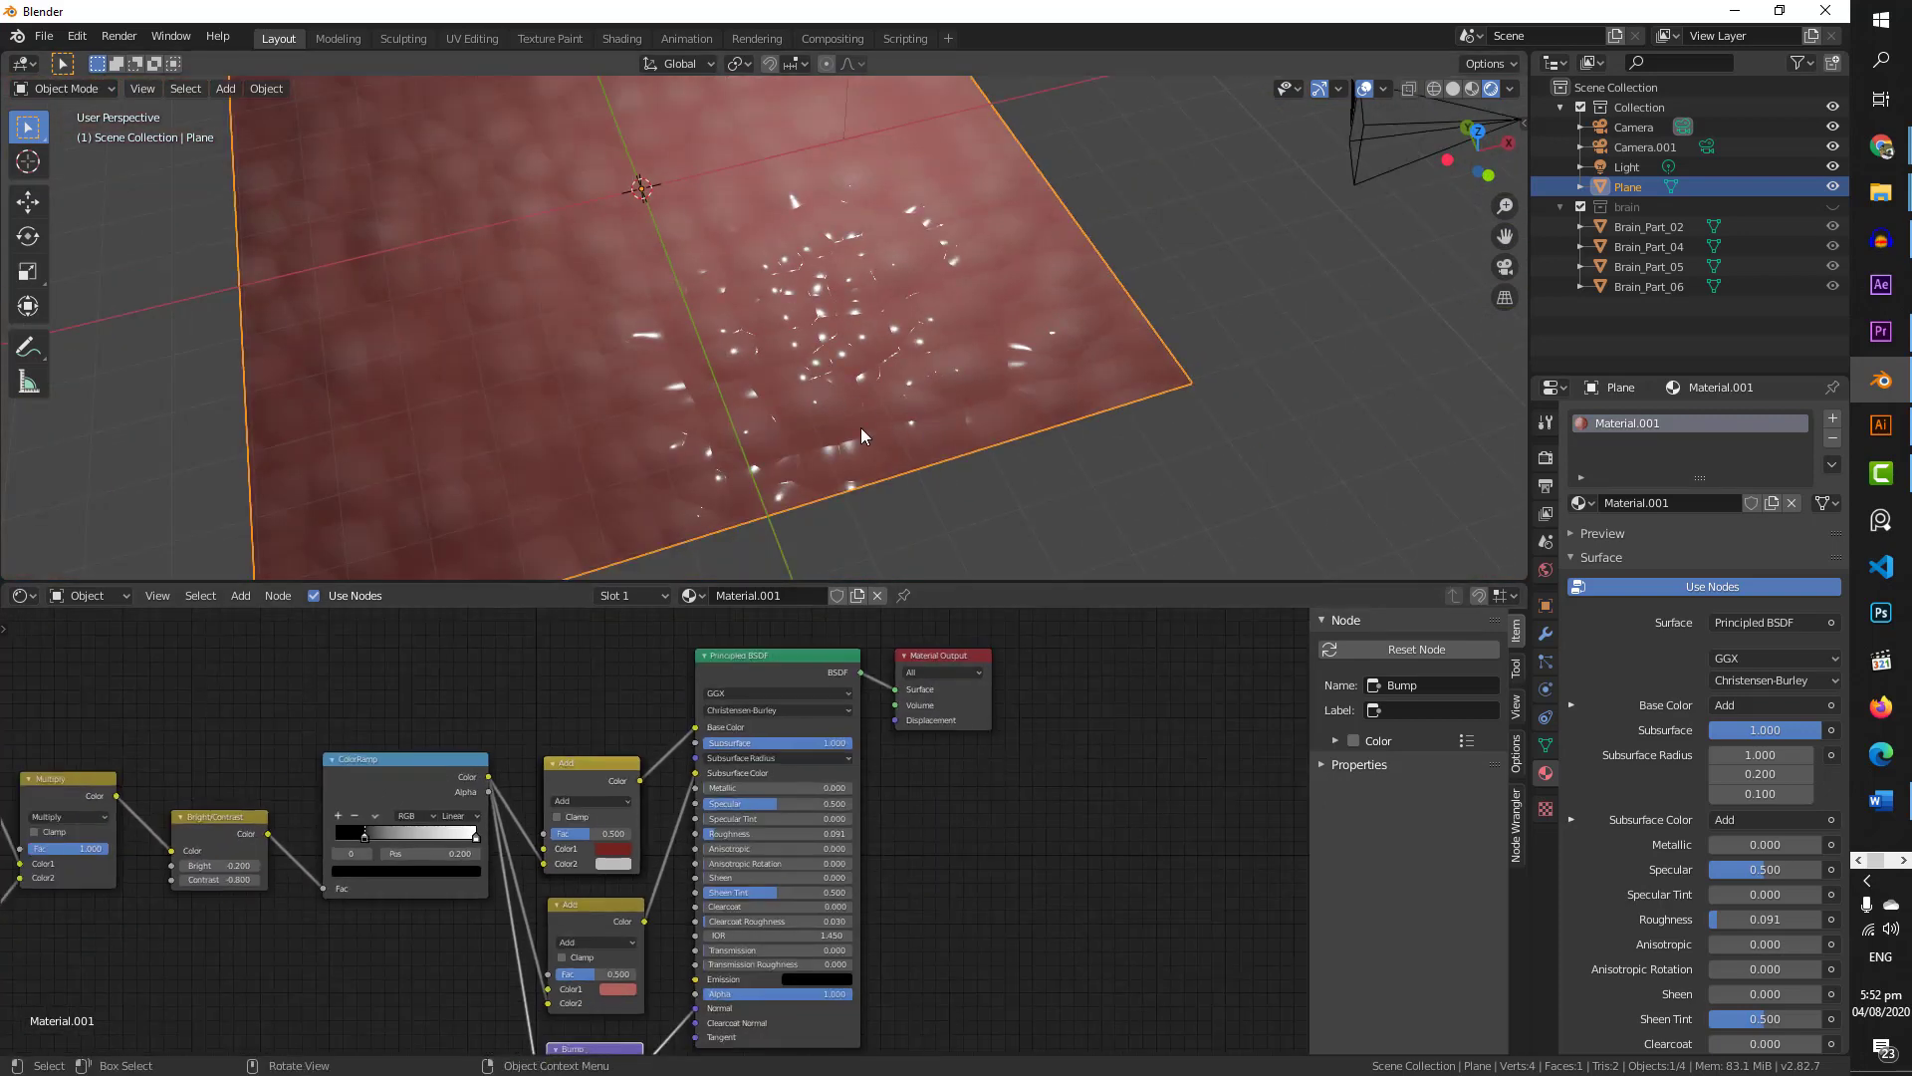
pyautogui.moveTo(860, 427); pyautogui.dragTo(876, 410, button='middle')
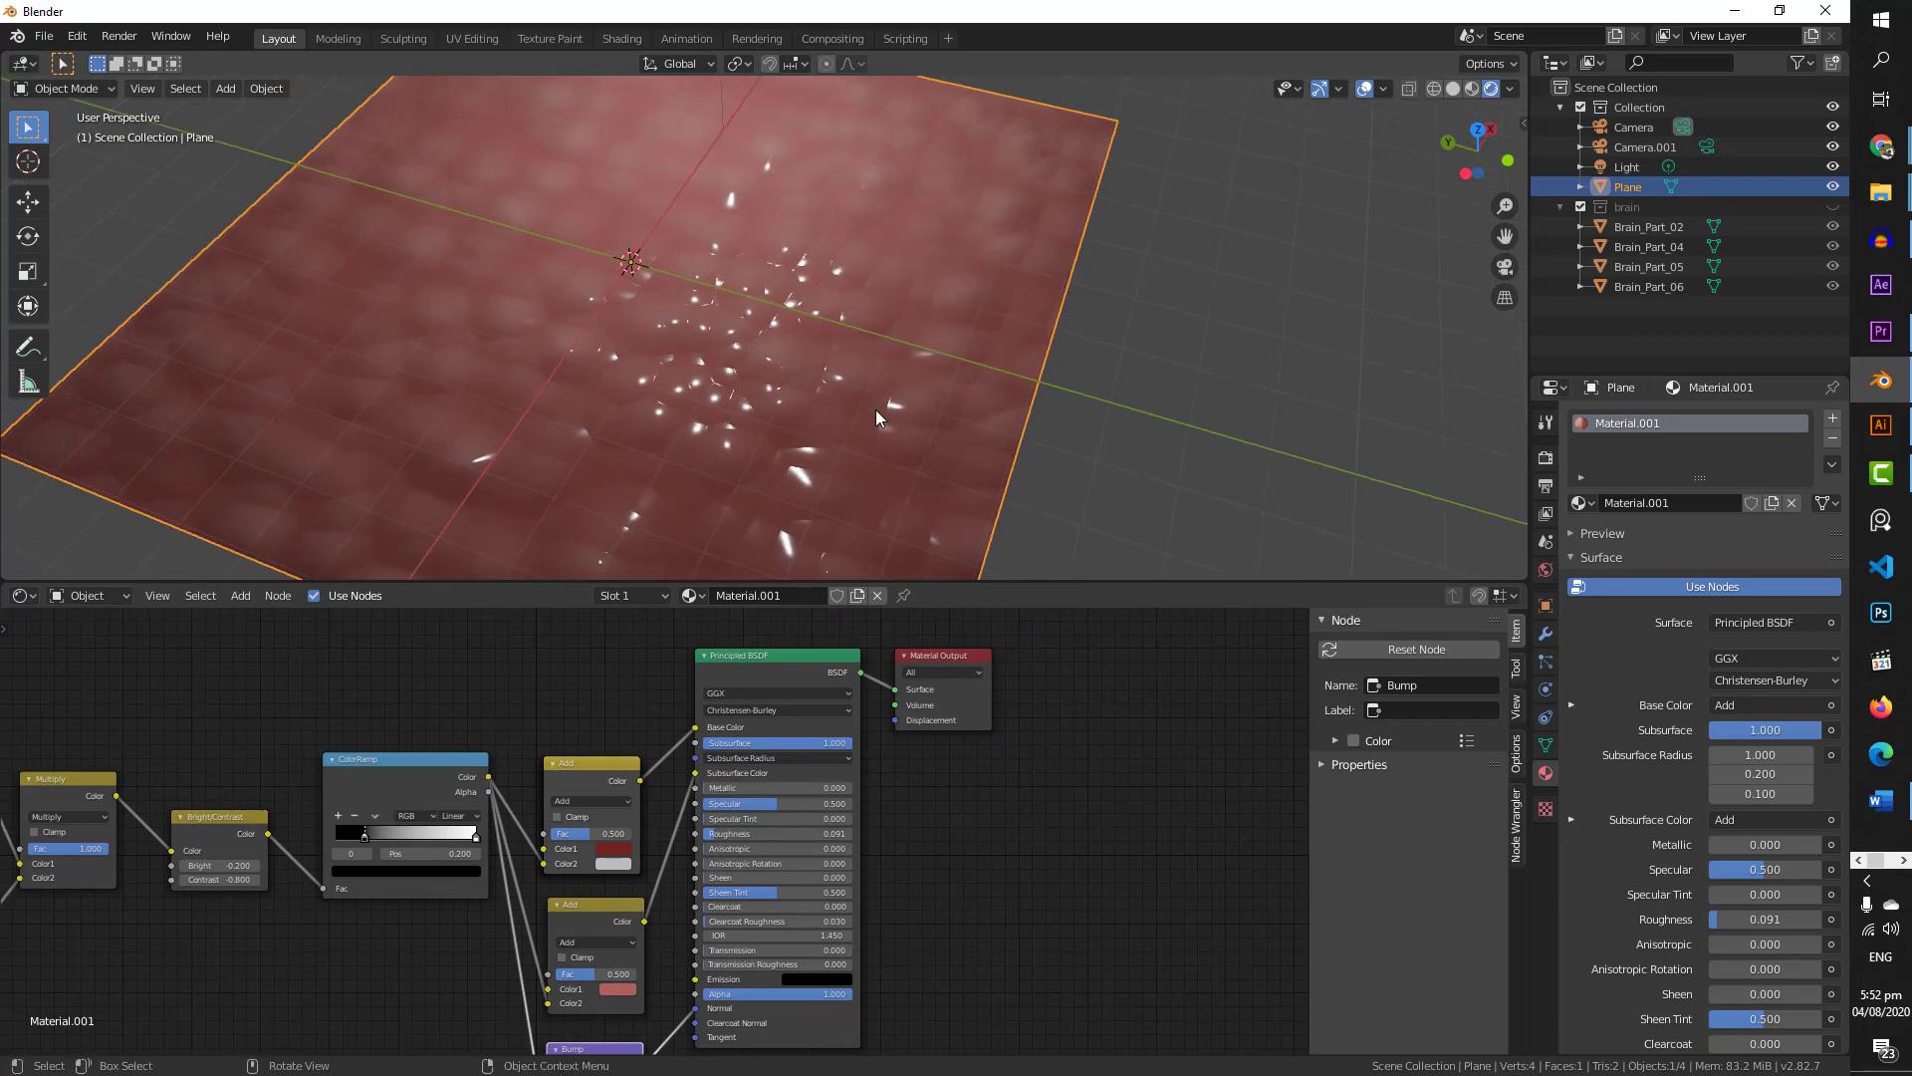
# - Rename Material.001 to 'brain'
pyautogui.click(788, 594)
pyautogui.write('brain')
pyautogui.press('Return')
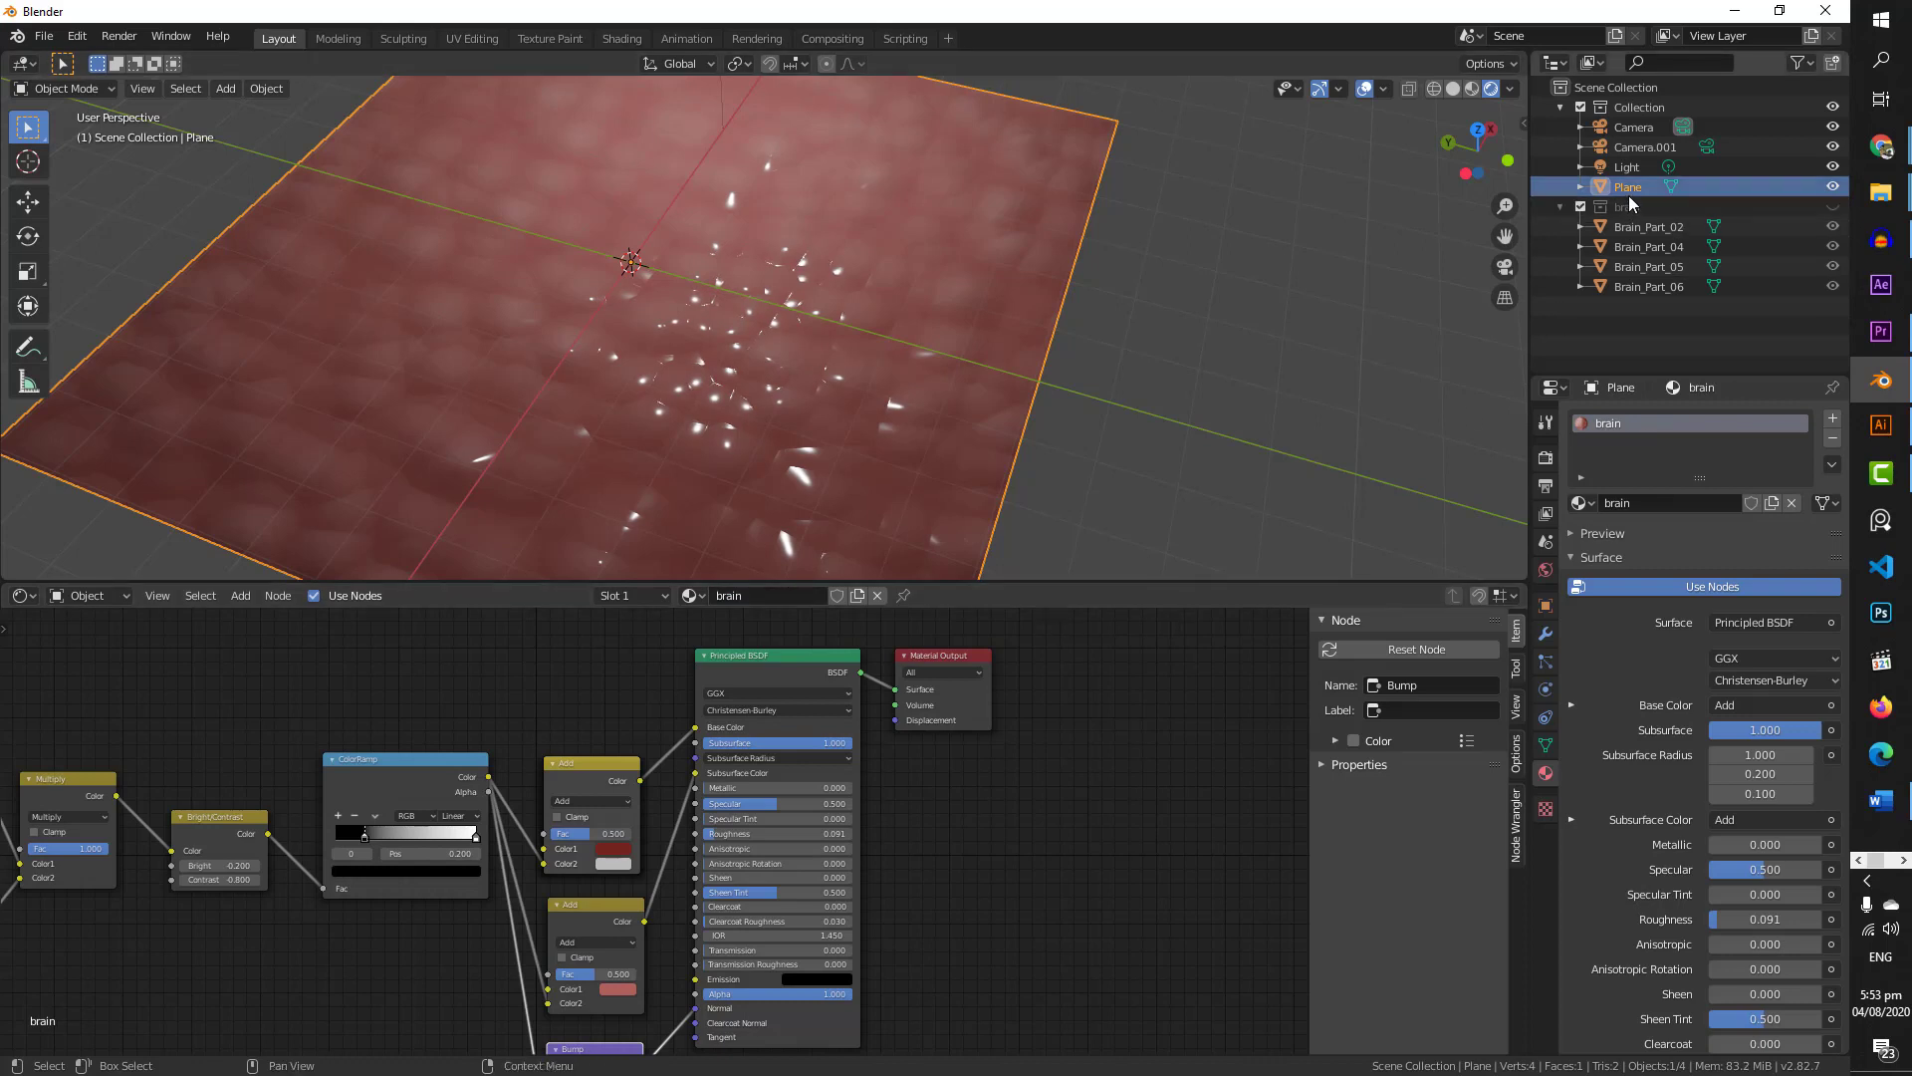
# - Hide the Plane and Brain_Part_02, 04 and 05 in the Outliner
pyautogui.click(1832, 187)
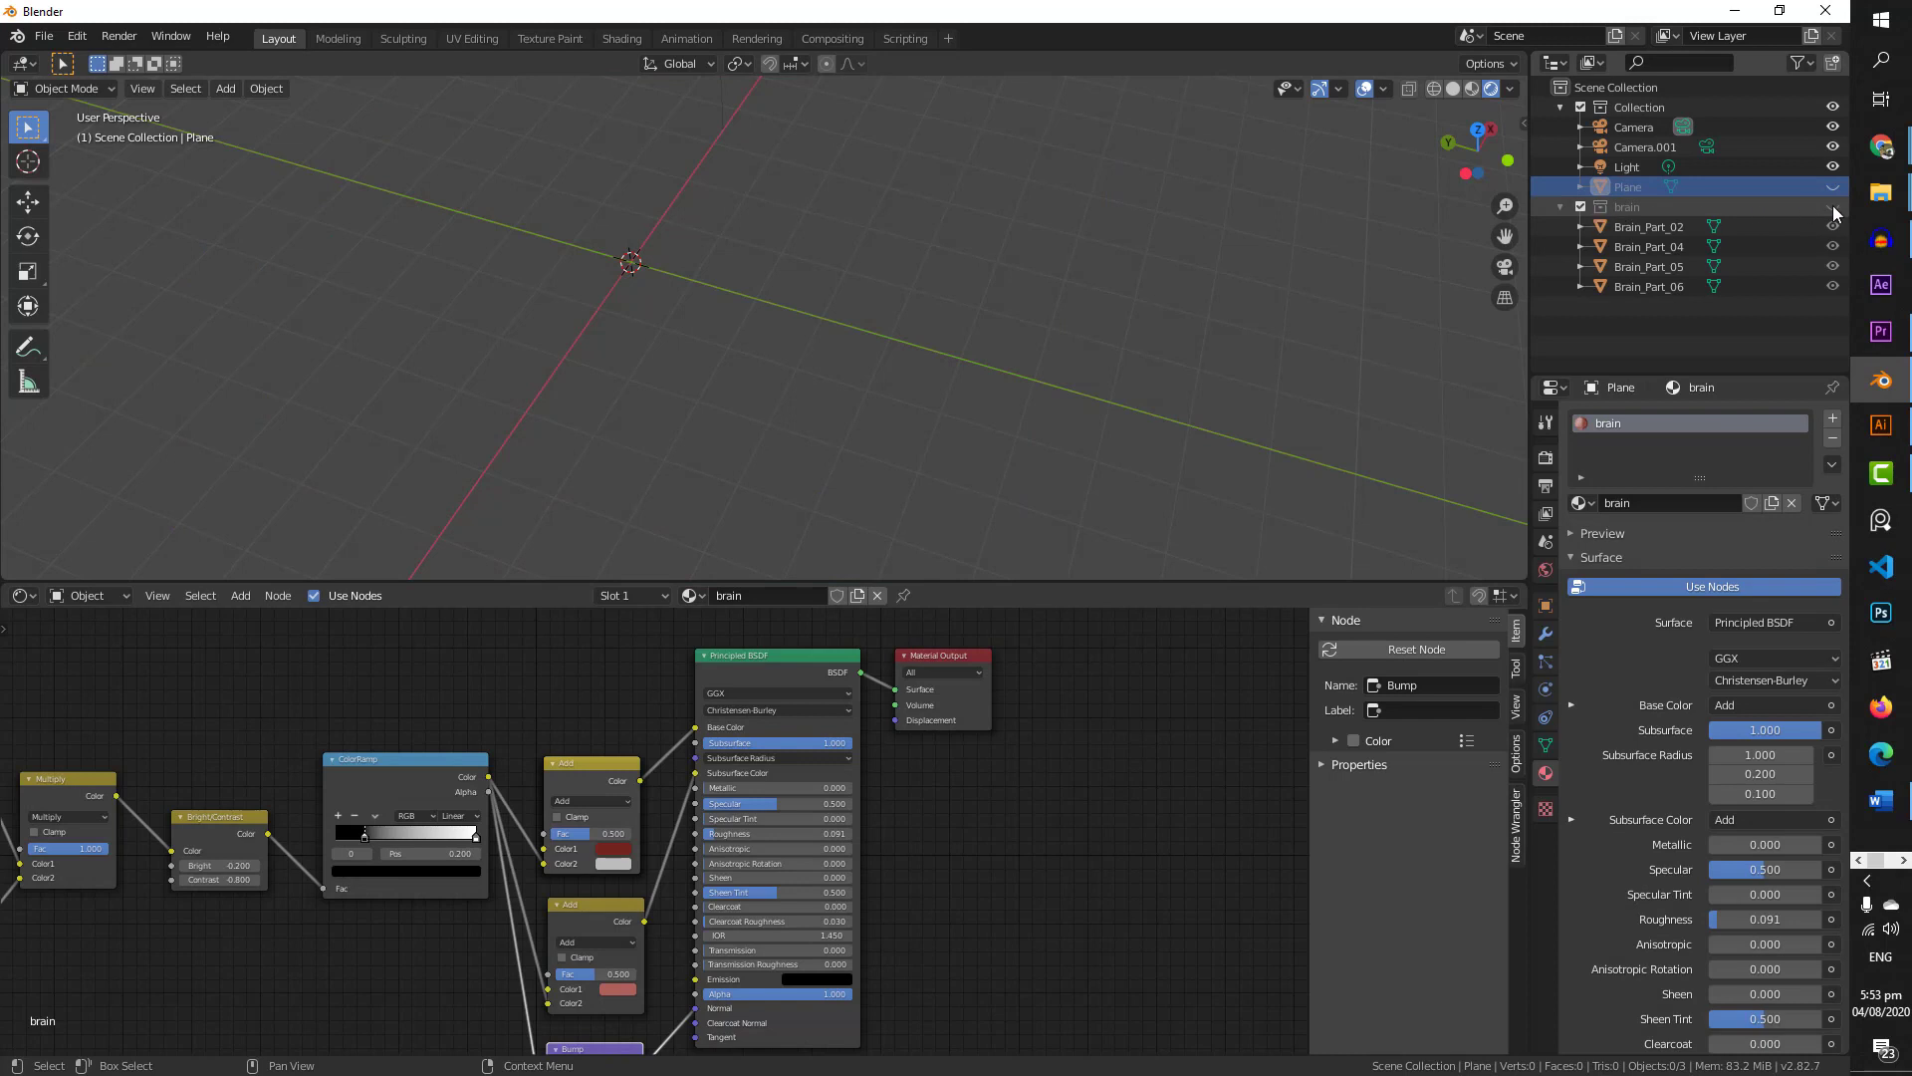
pyautogui.click(1832, 206)
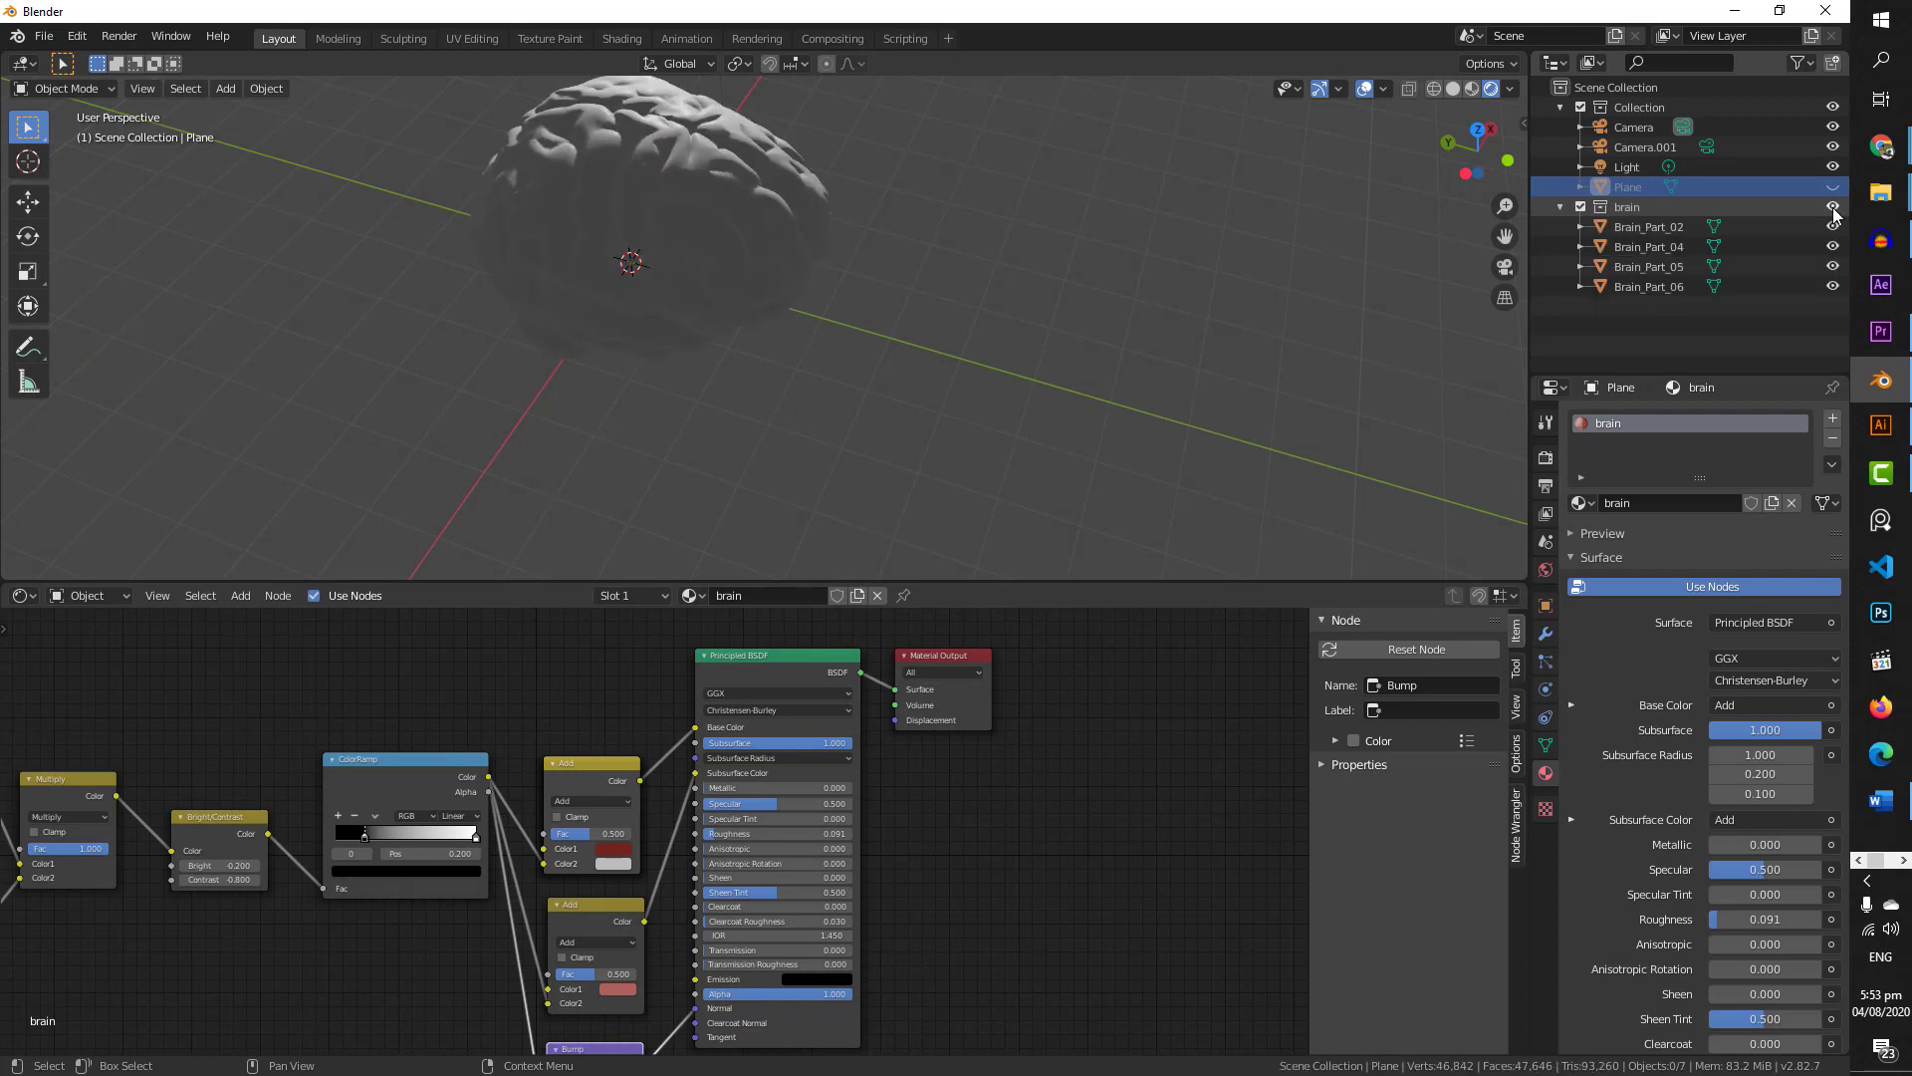
pyautogui.click(1832, 206)
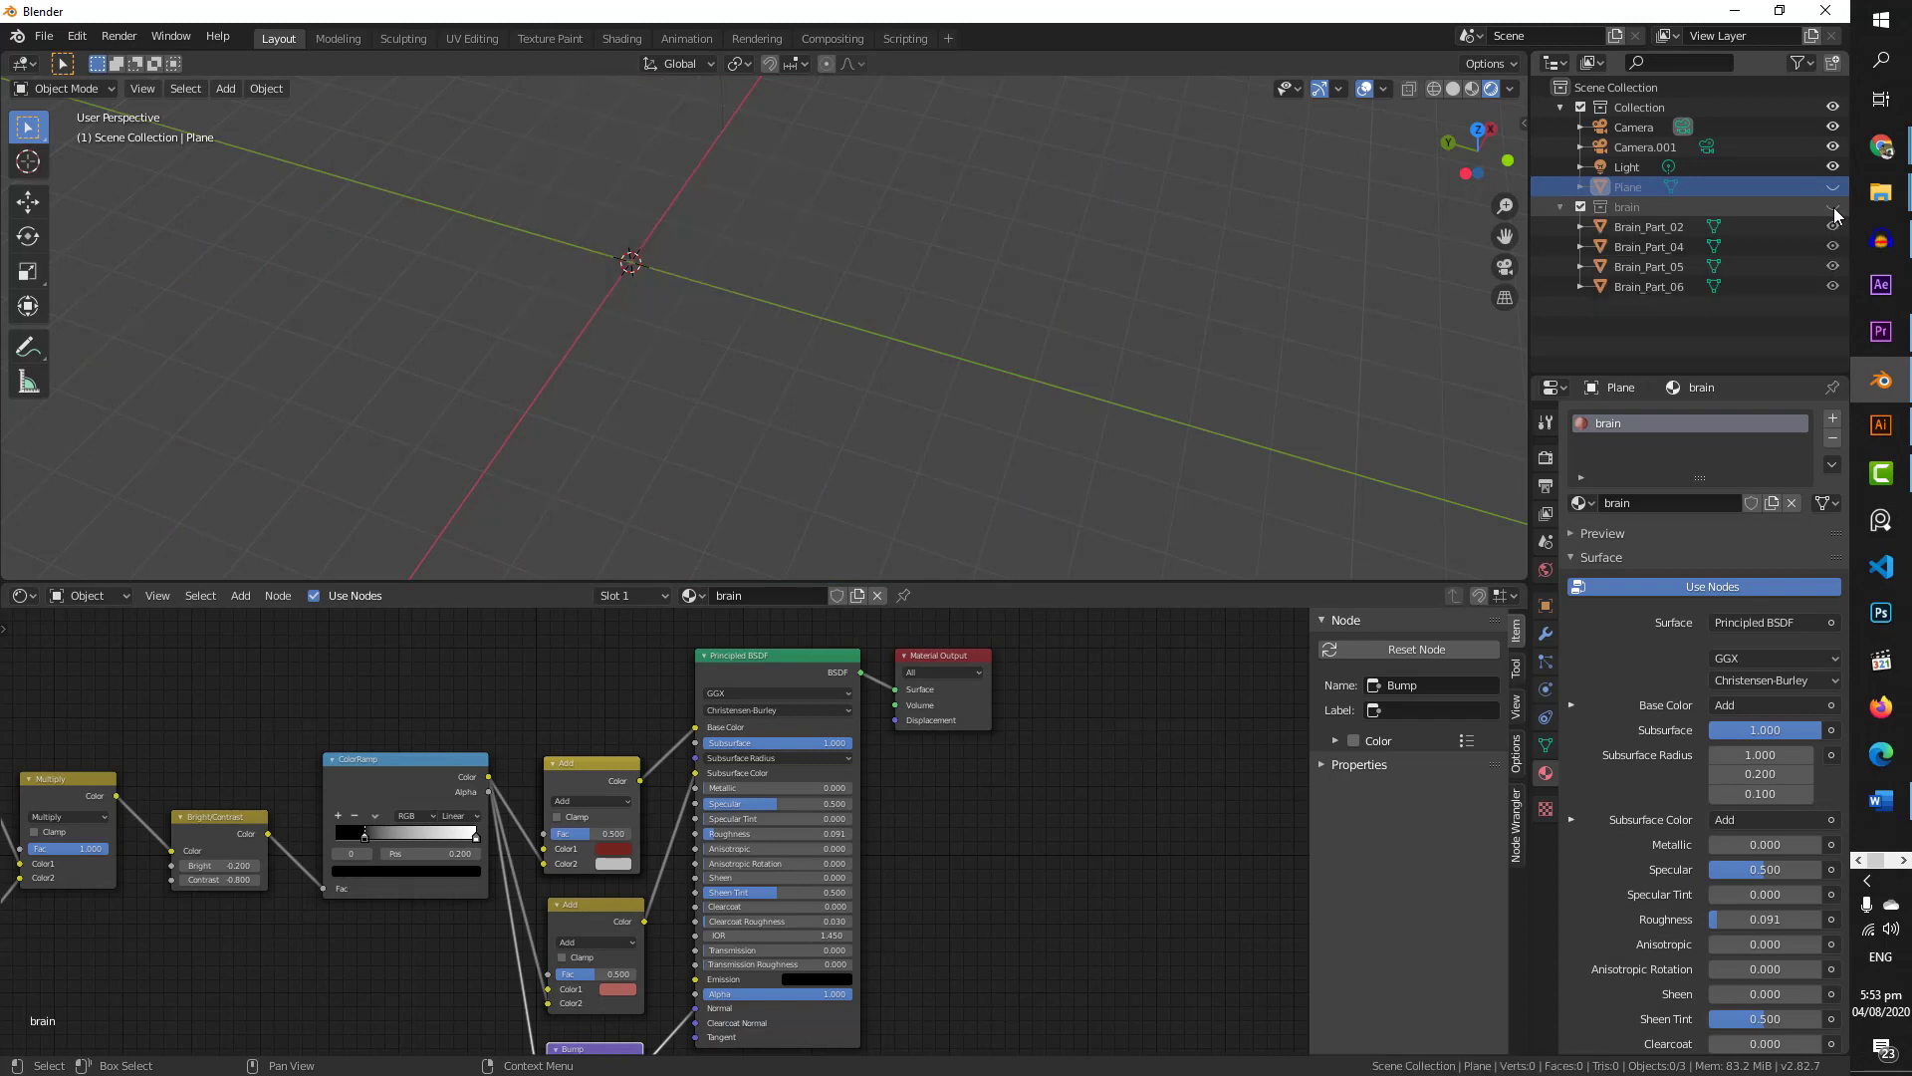
pyautogui.click(1831, 285)
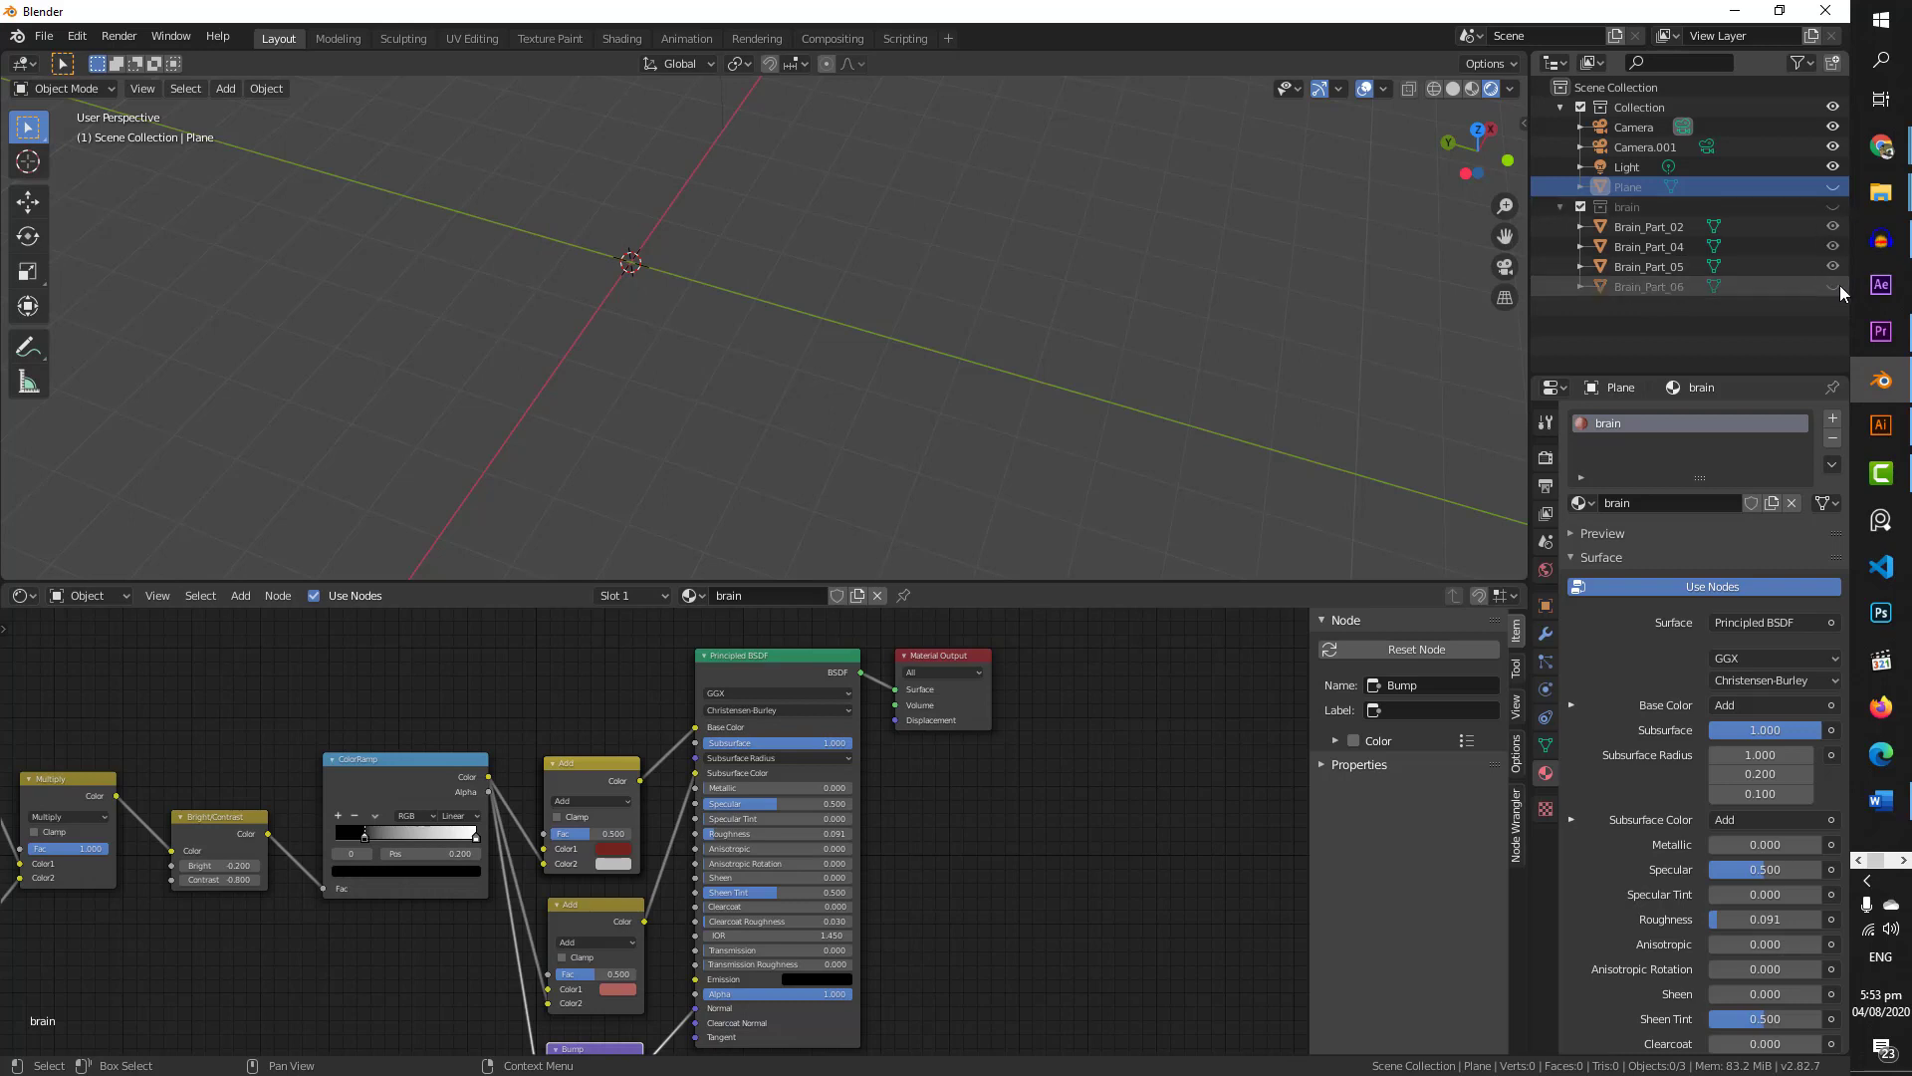
pyautogui.click(1834, 286)
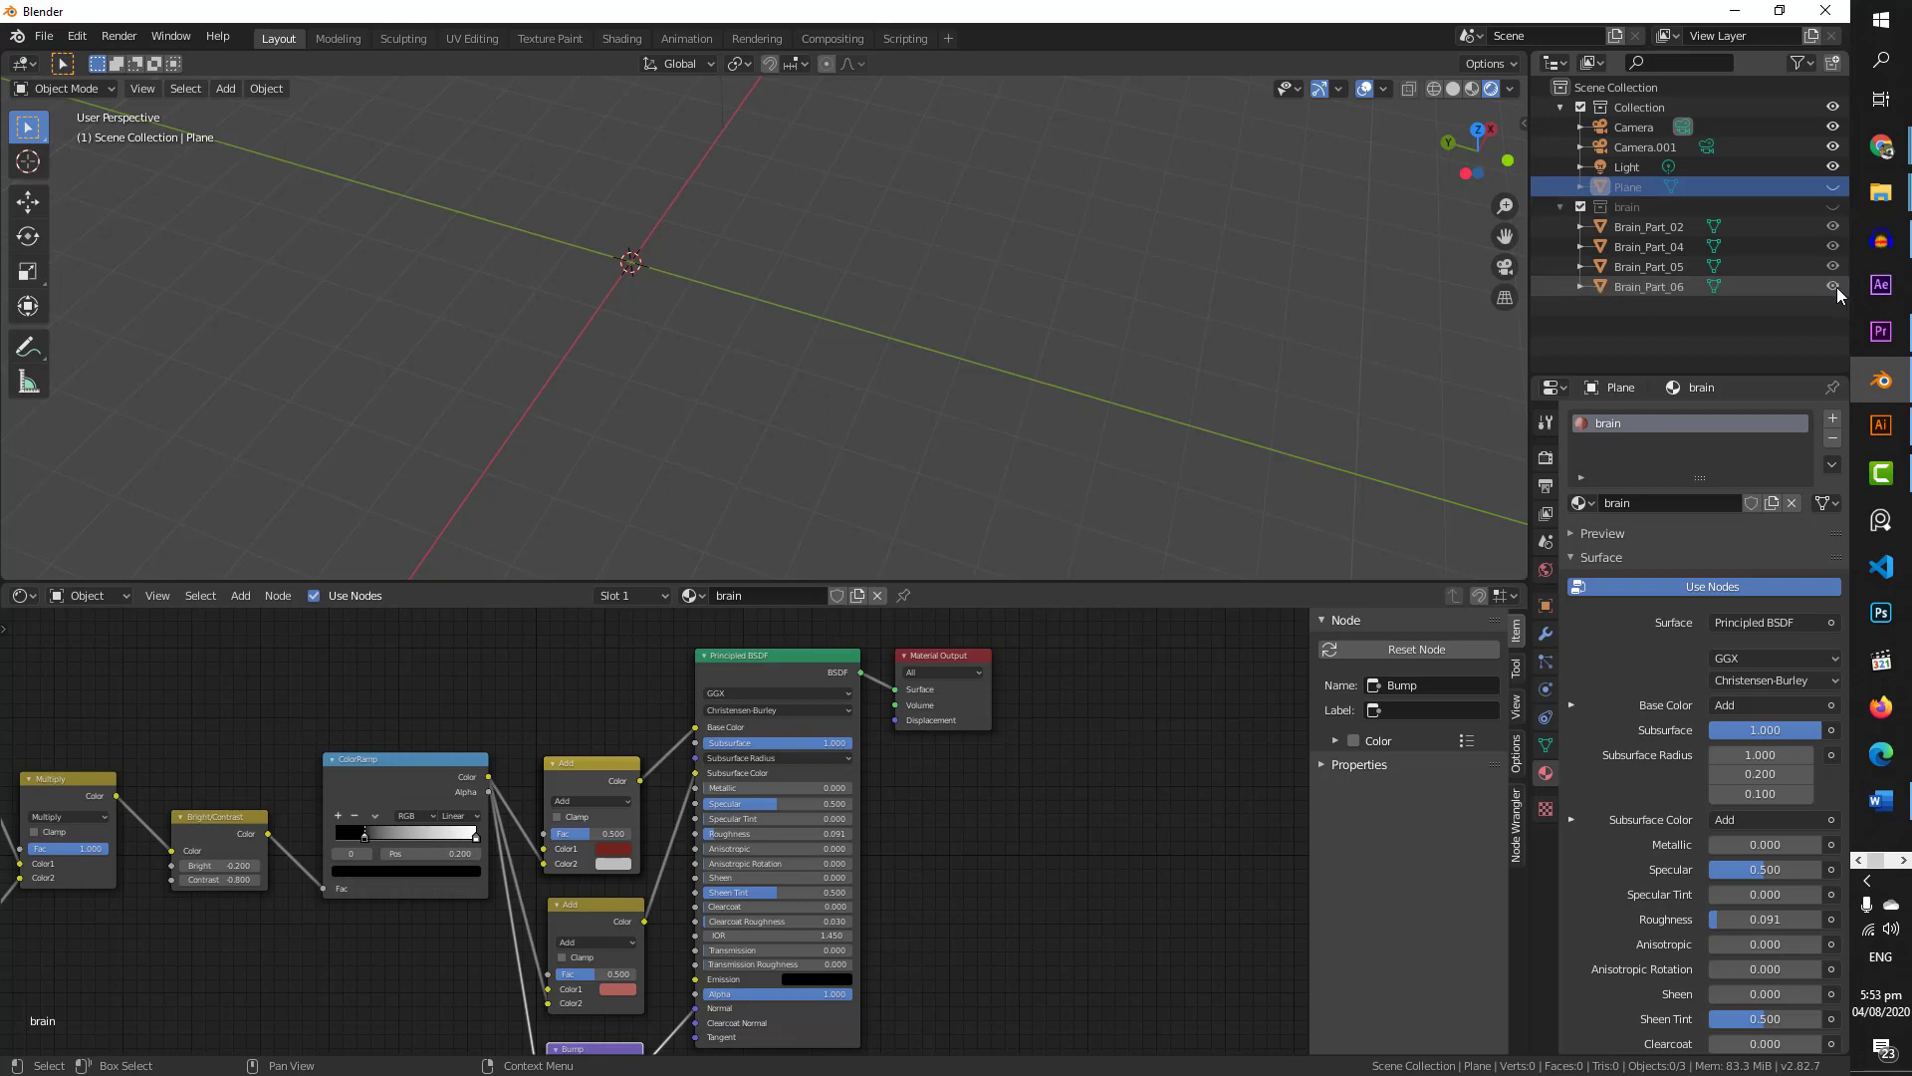
pyautogui.moveTo(1832, 228); pyautogui.dragTo(1833, 246)
pyautogui.click(1833, 206)
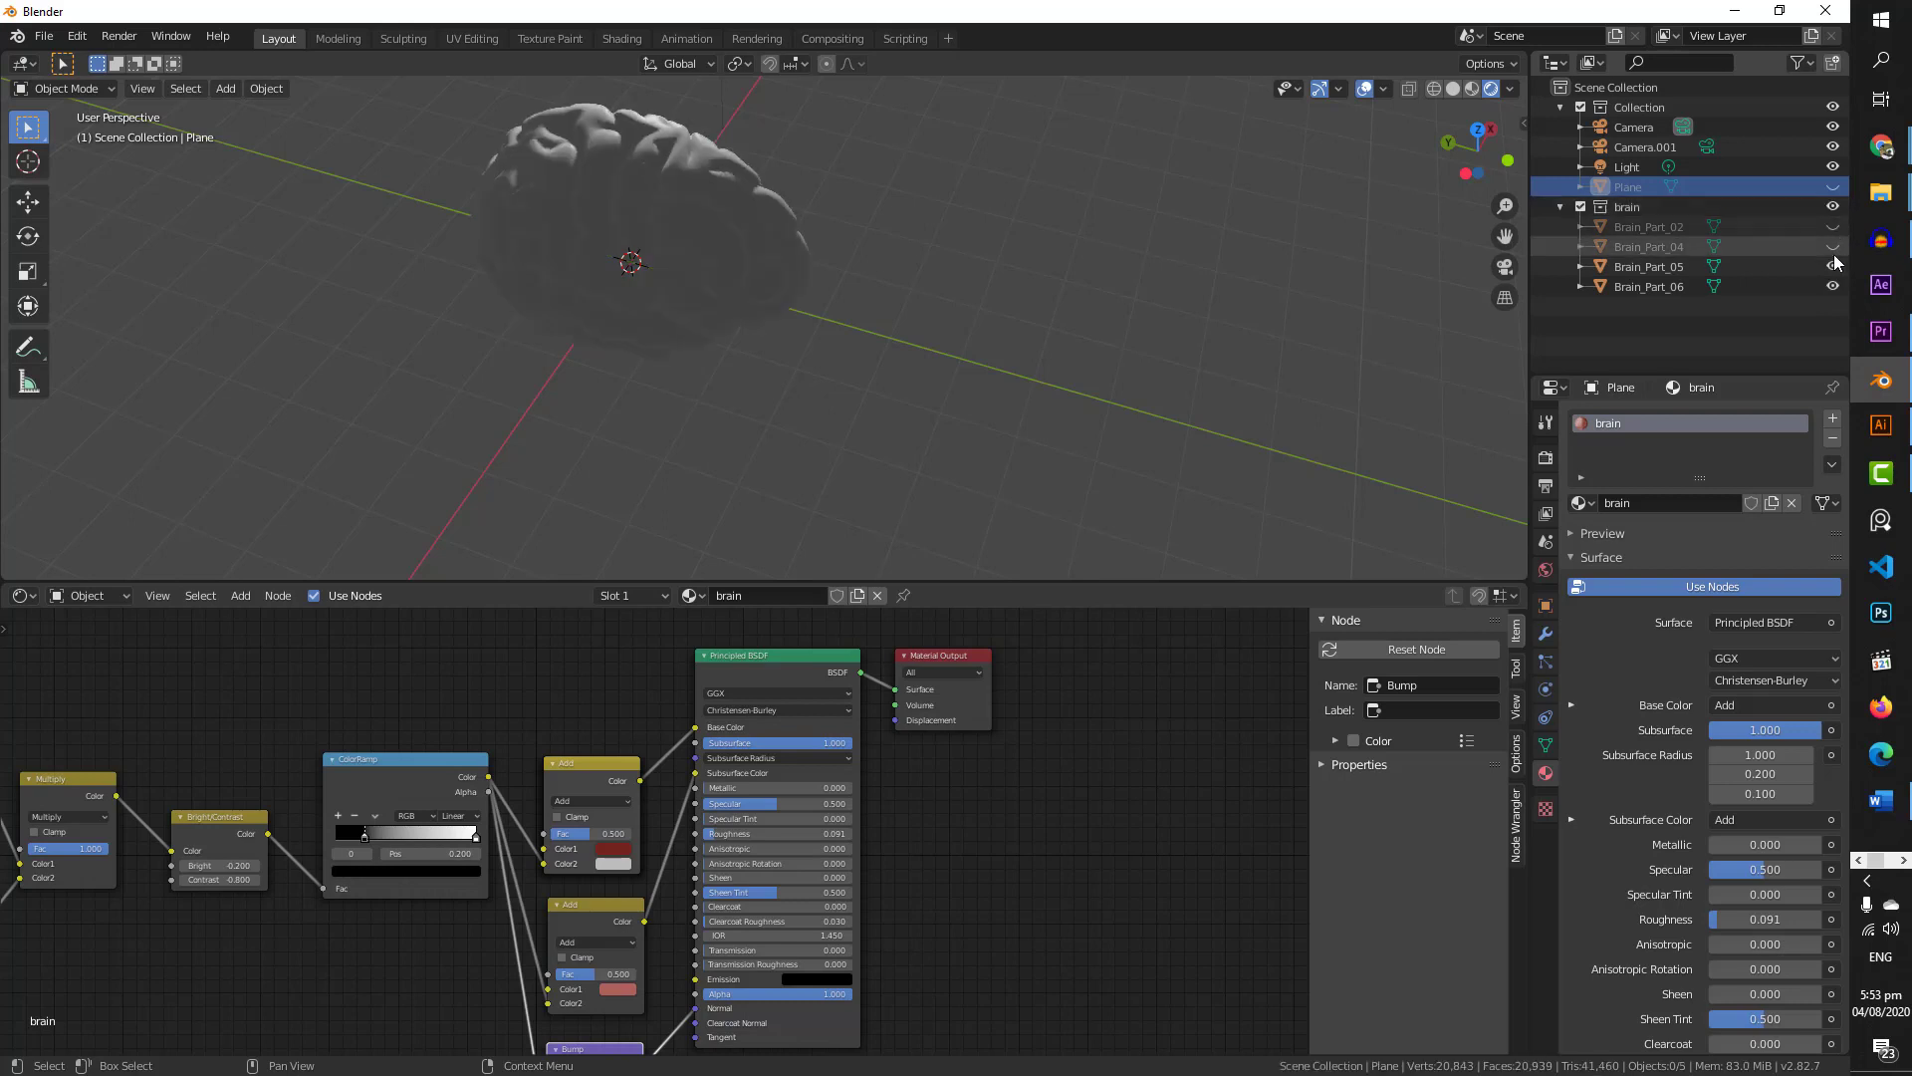
pyautogui.click(1832, 266)
pyautogui.moveTo(1008, 257); pyautogui.dragTo(888, 373, button='middle')
pyautogui.scroll(-3, 888, 372)
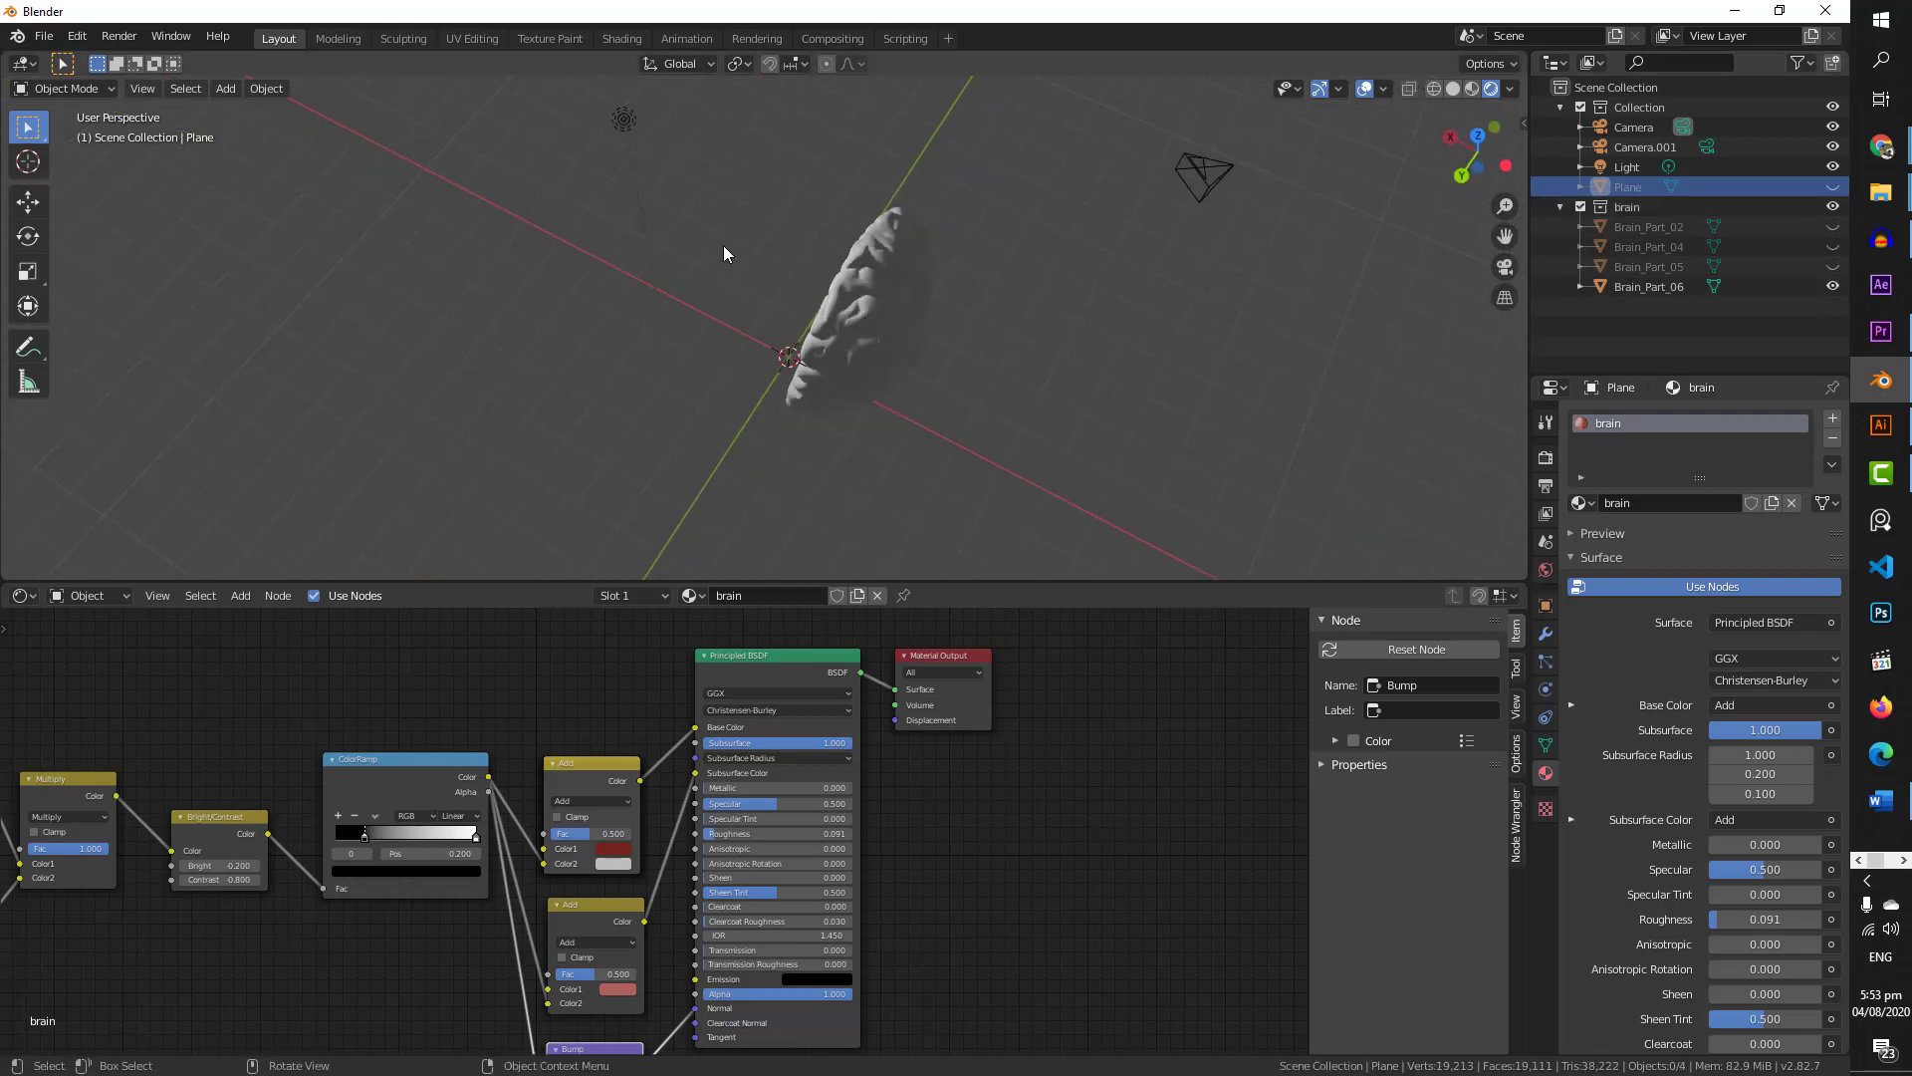
# - Move the point light to the left of the brain and select Brain_Part_06
pyautogui.click(625, 120)
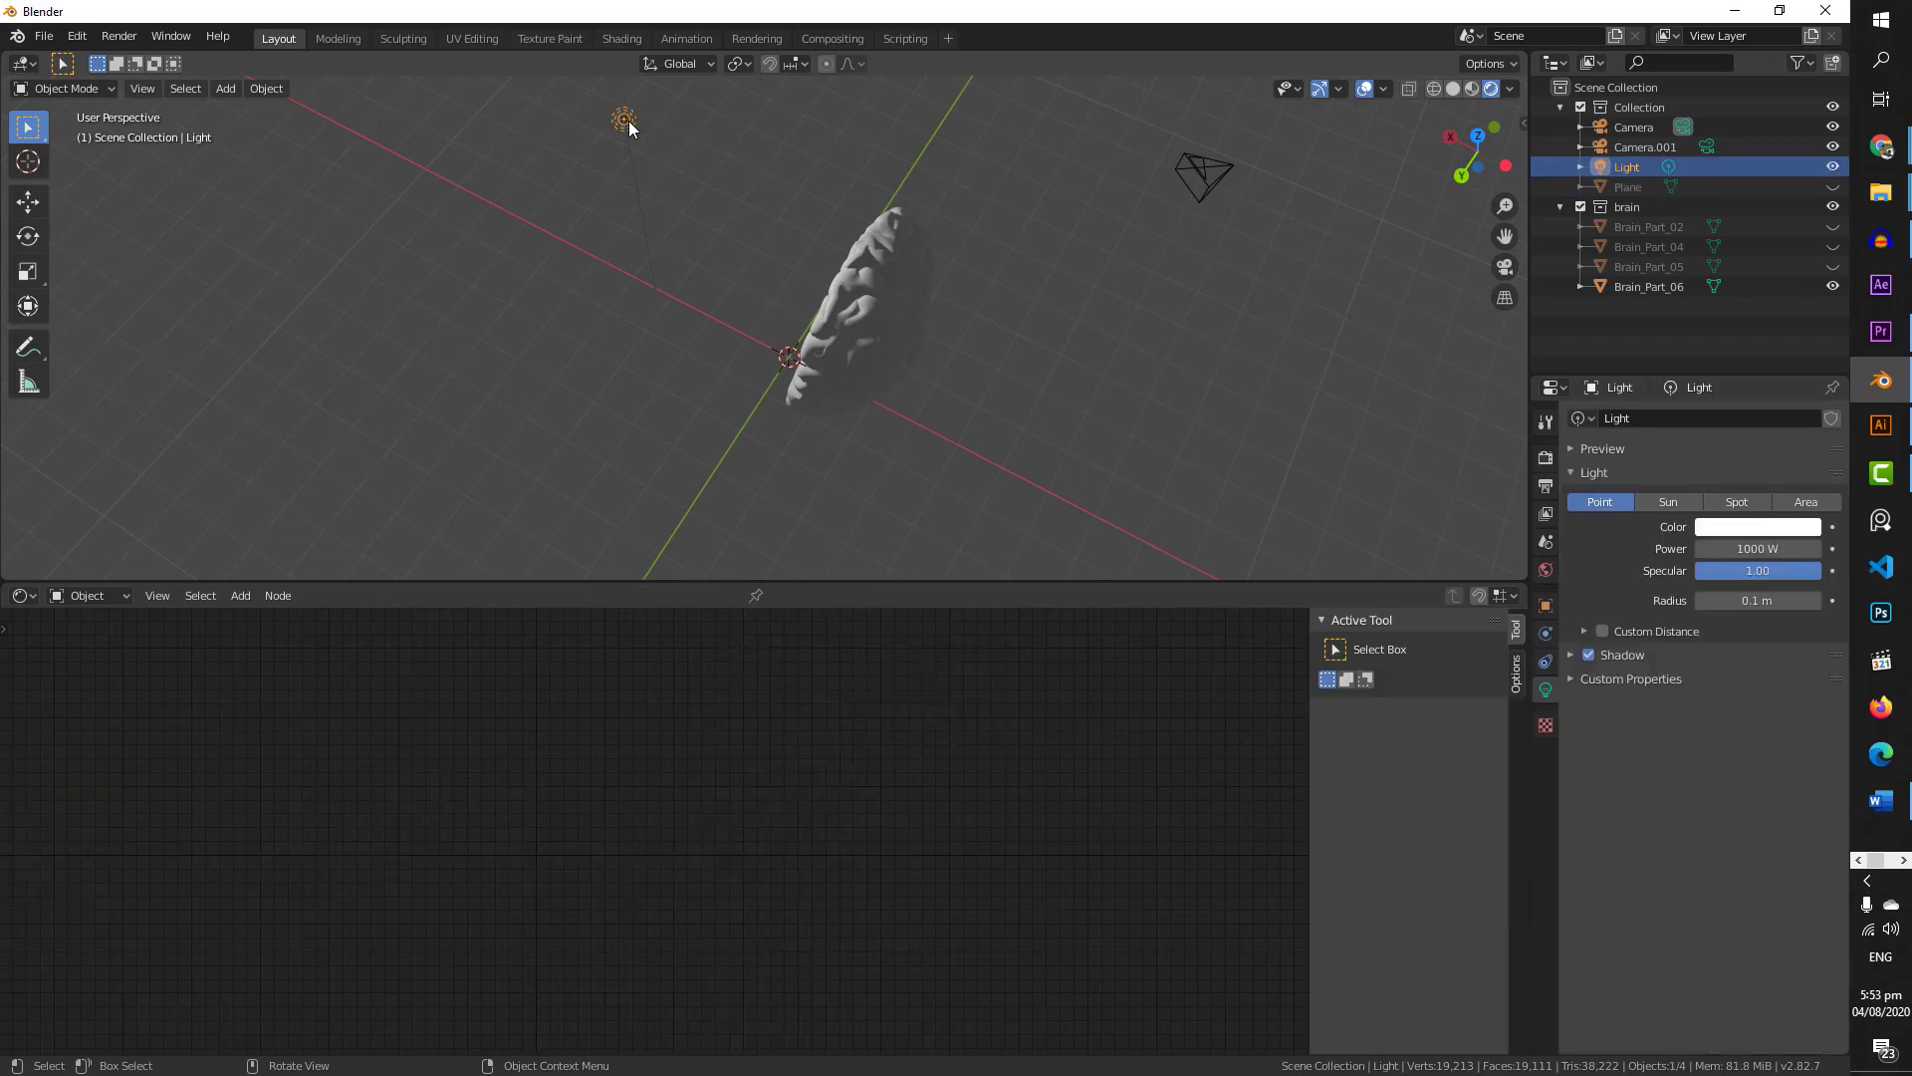
pyautogui.press('g')
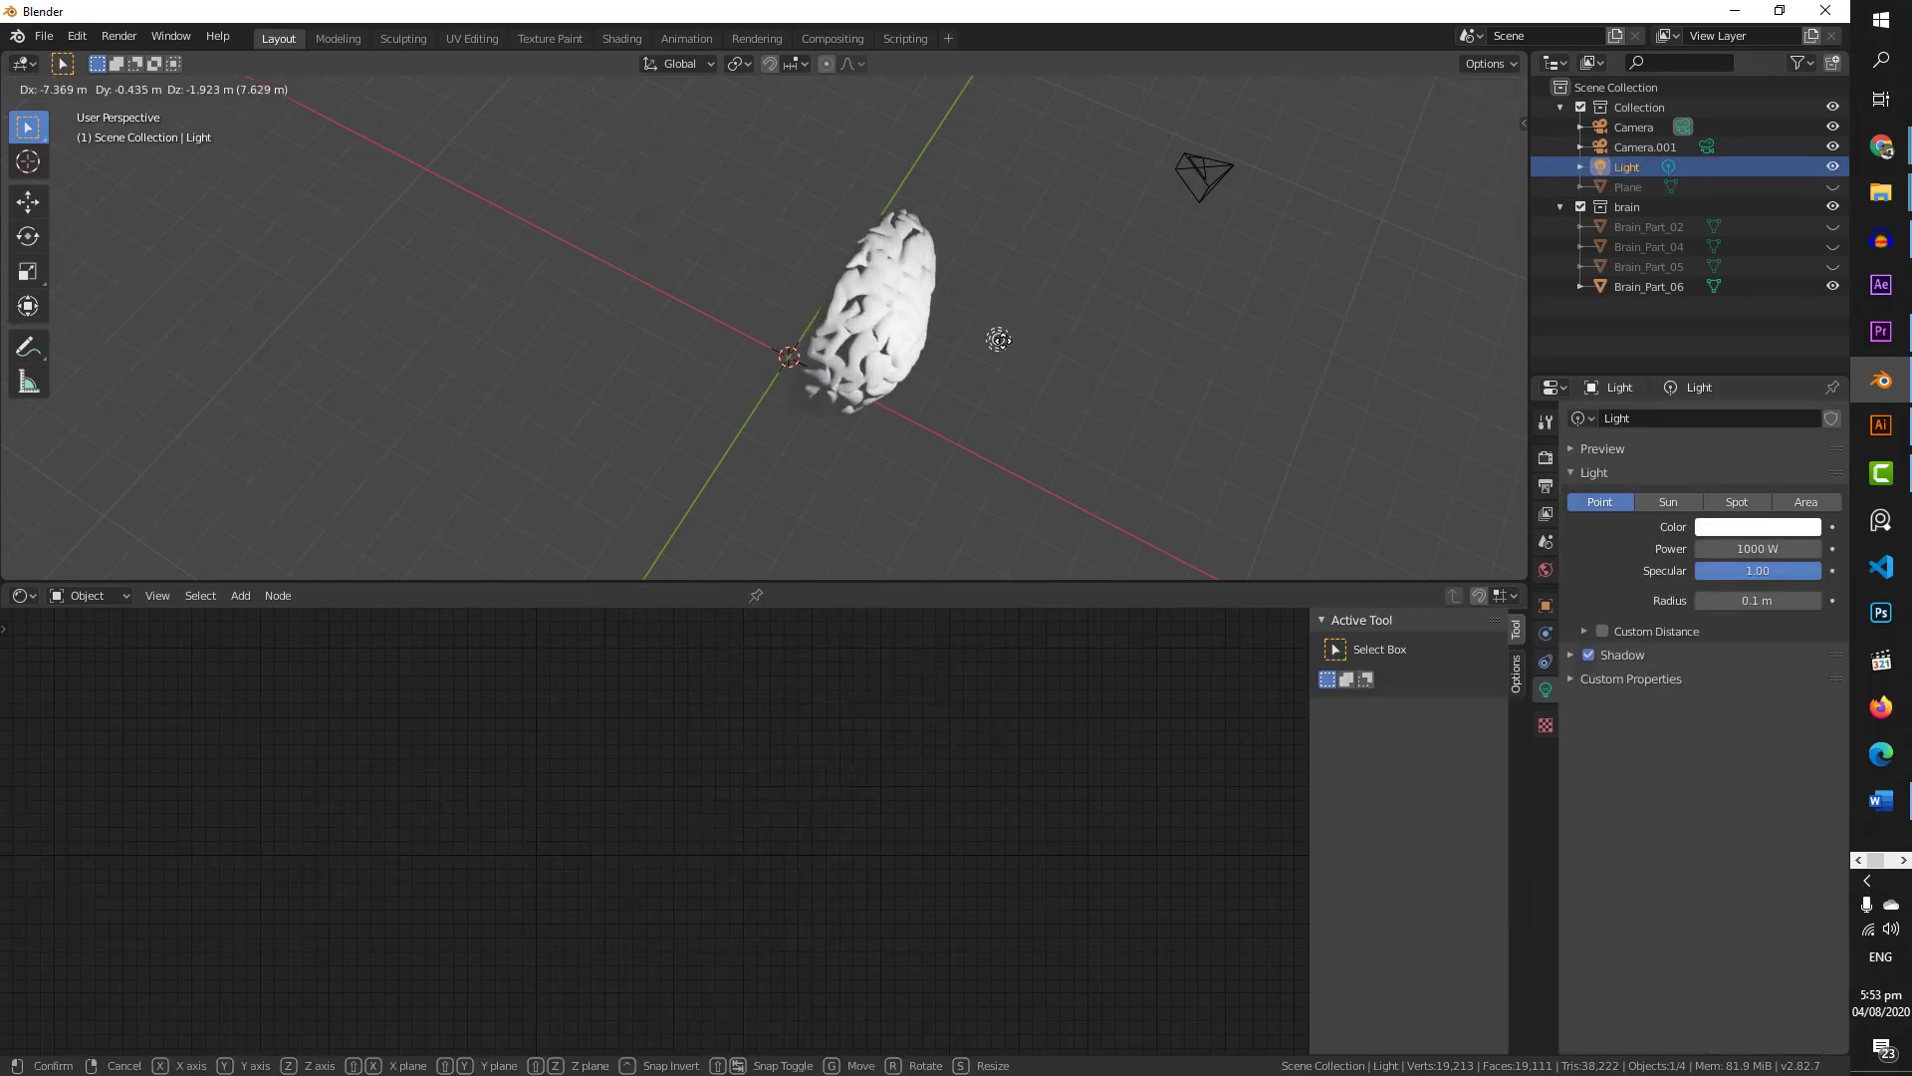
pyautogui.click(1037, 325)
pyautogui.moveTo(1037, 325); pyautogui.dragTo(722, 451, button='middle')
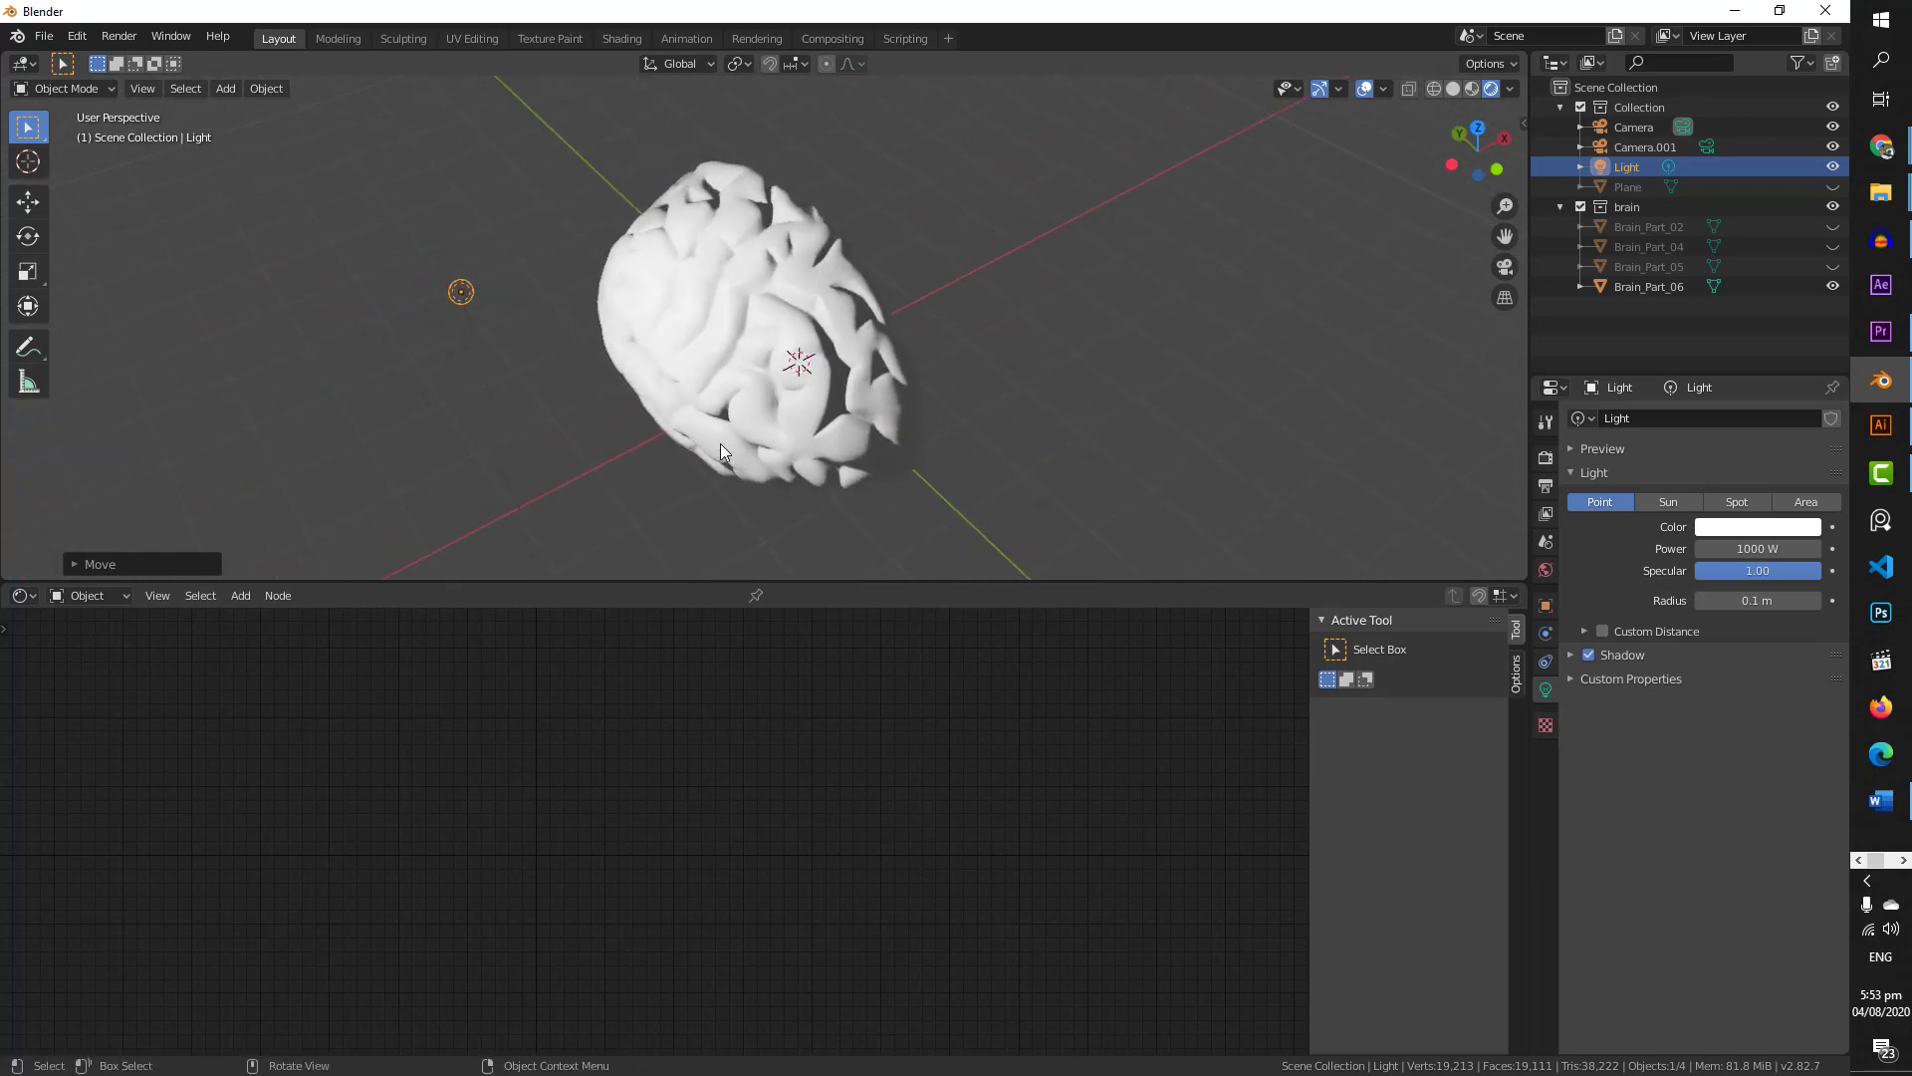
pyautogui.press('g')
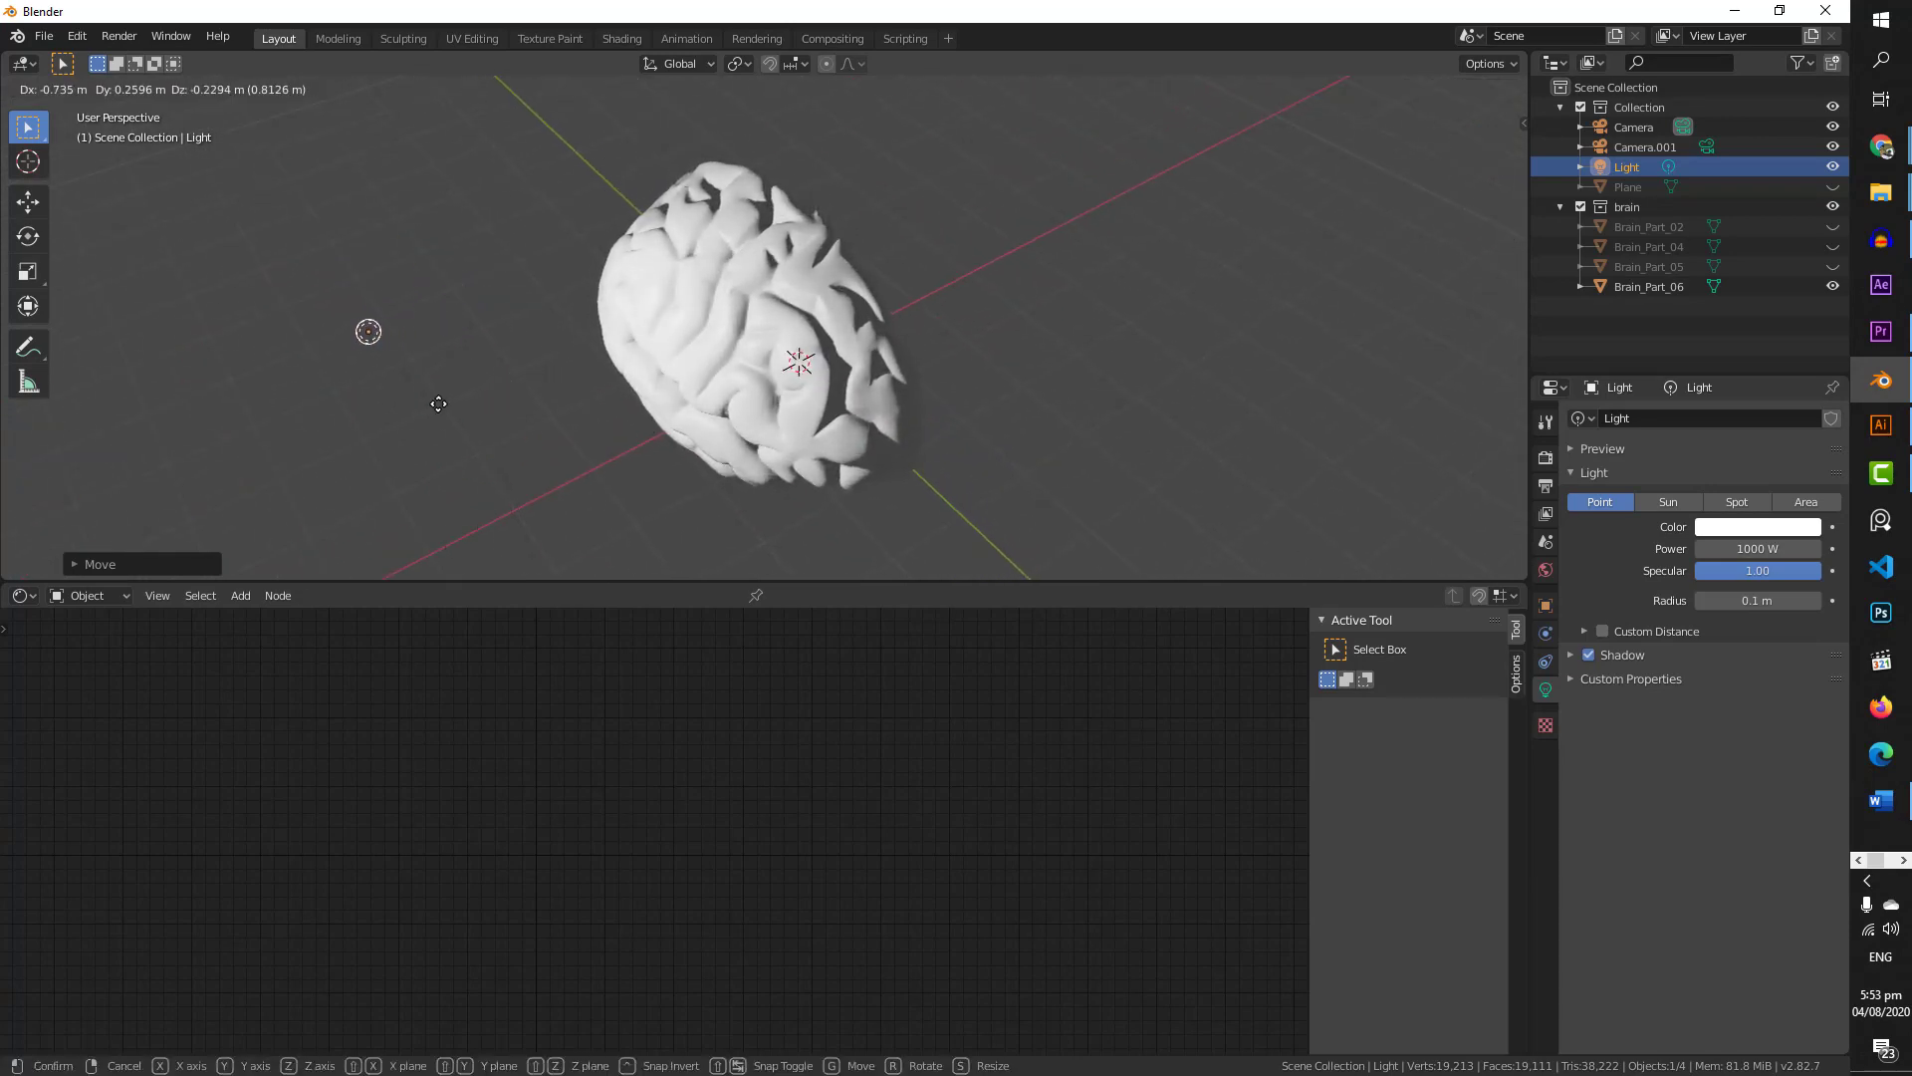
pyautogui.click(417, 403)
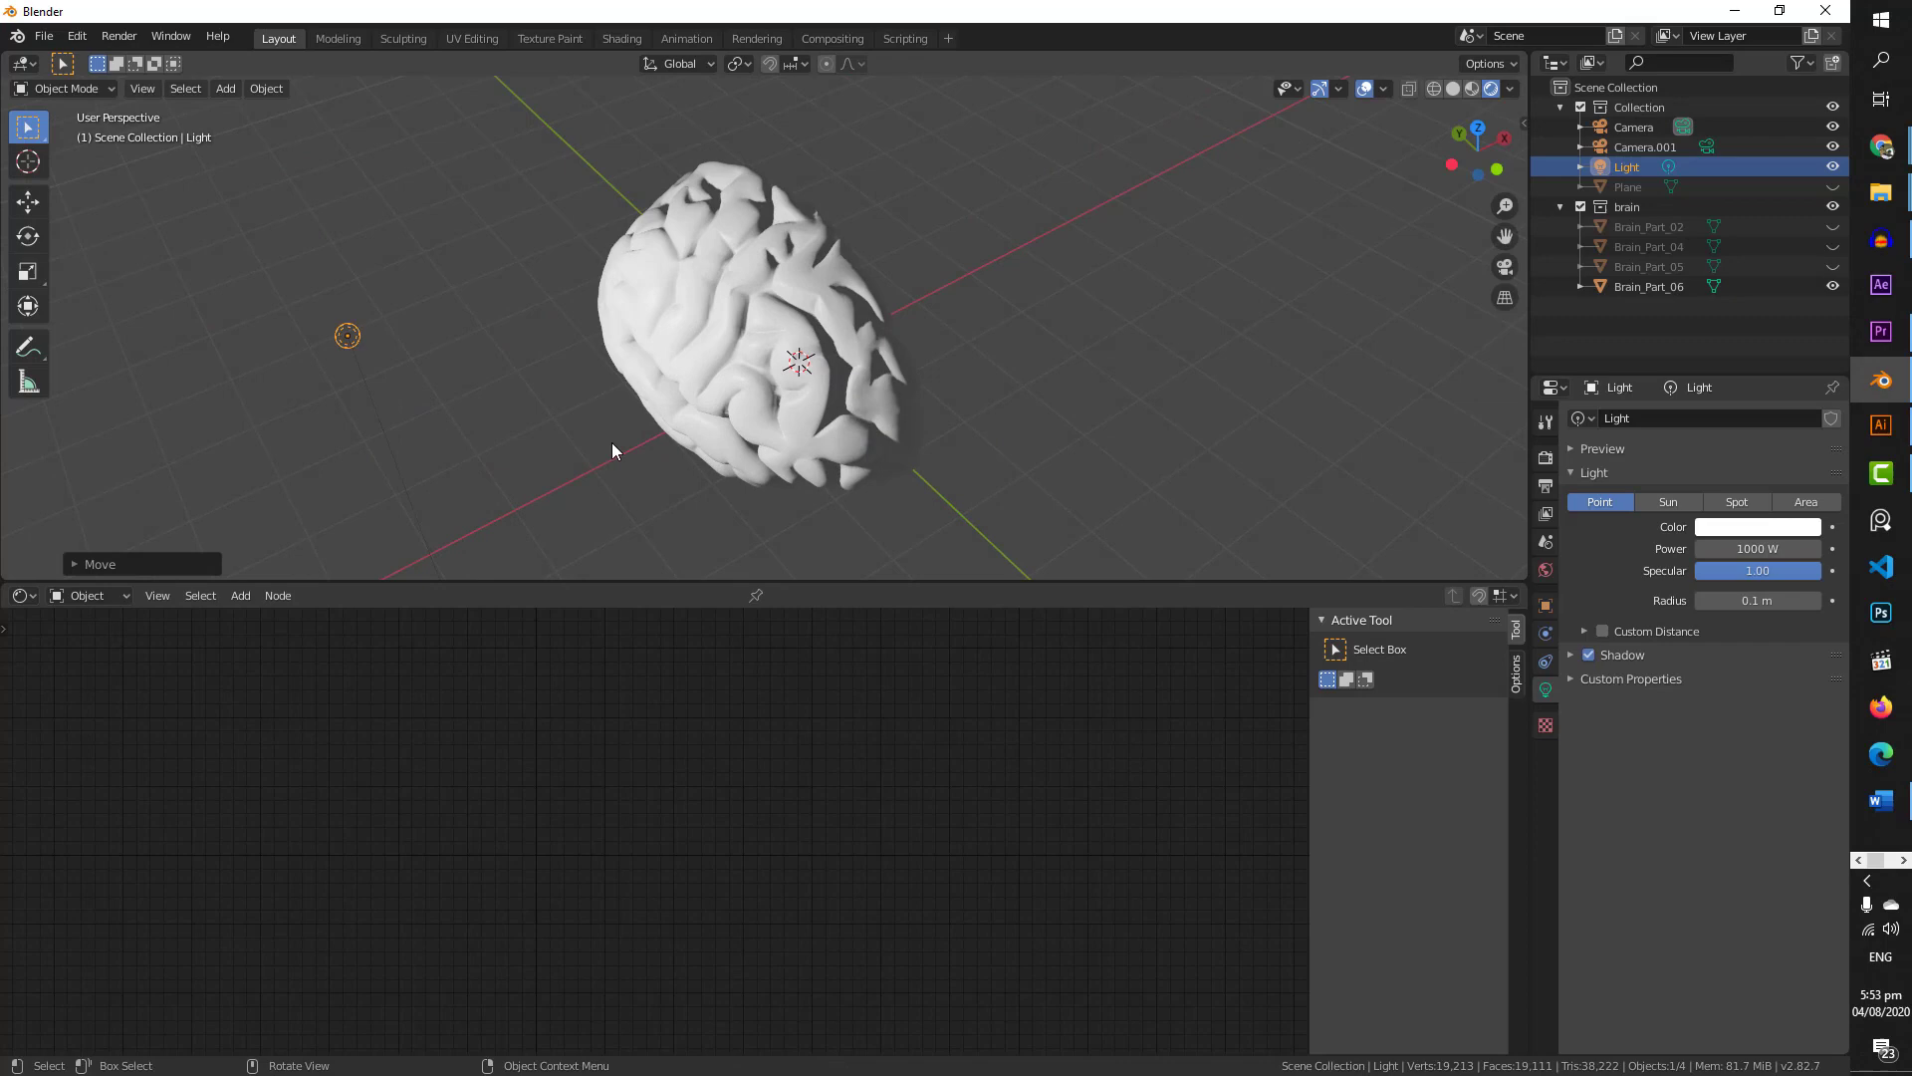
pyautogui.click(693, 323)
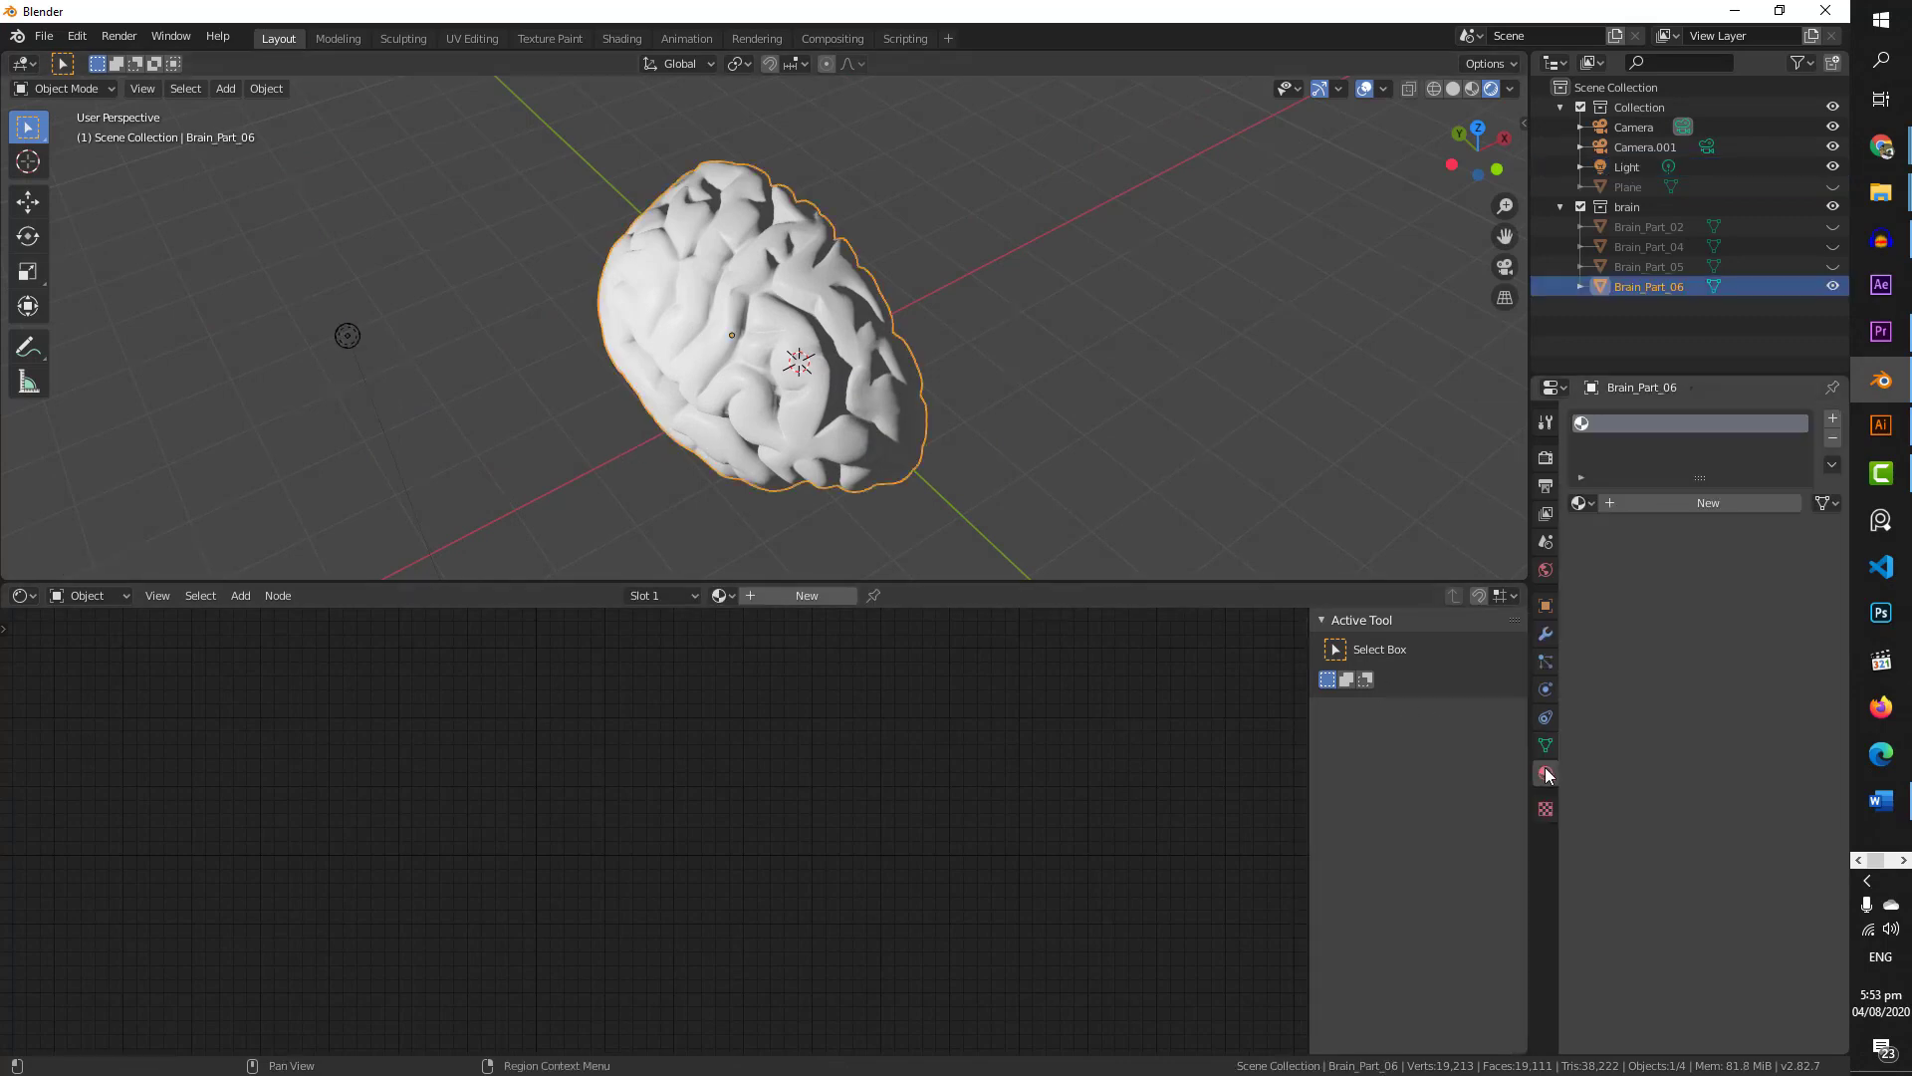
# - Assign the existing 'brain' material to Brain_Part_06
pyautogui.click(1584, 503)
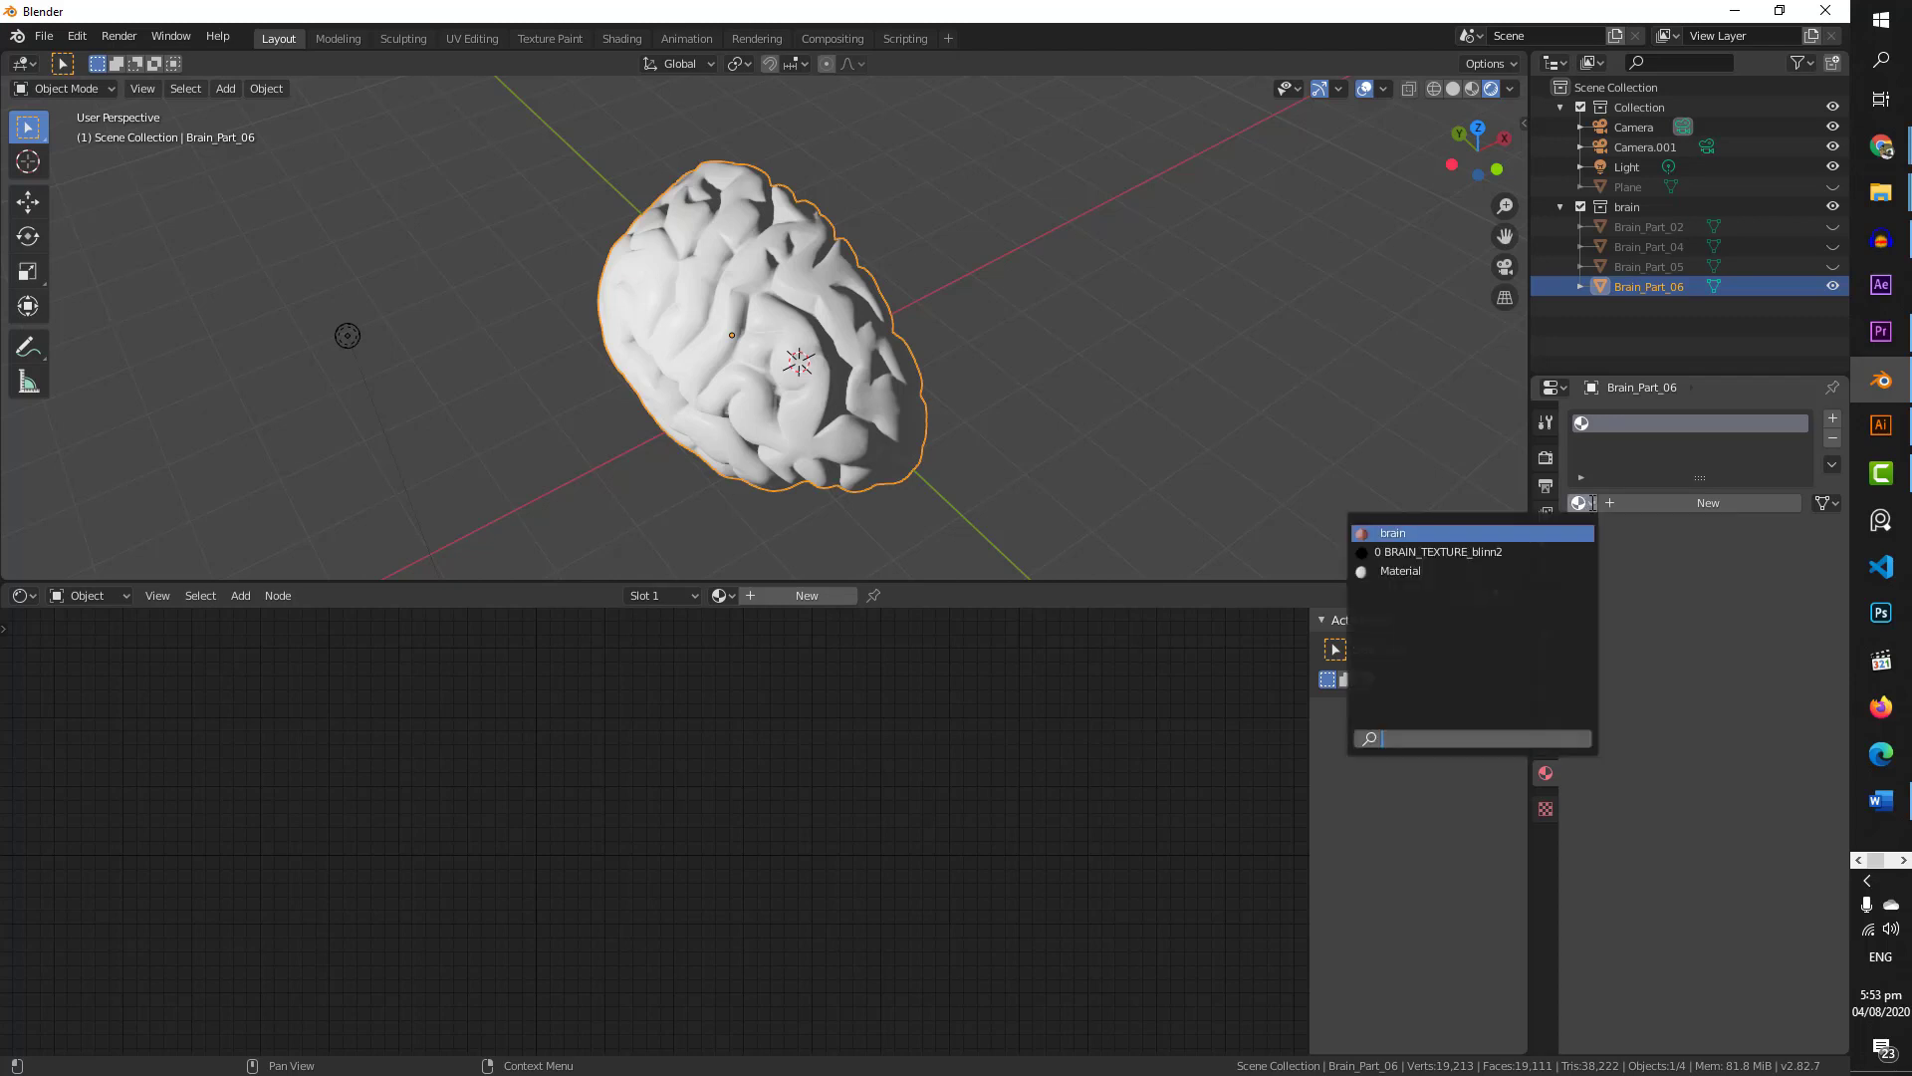
pyautogui.click(1399, 533)
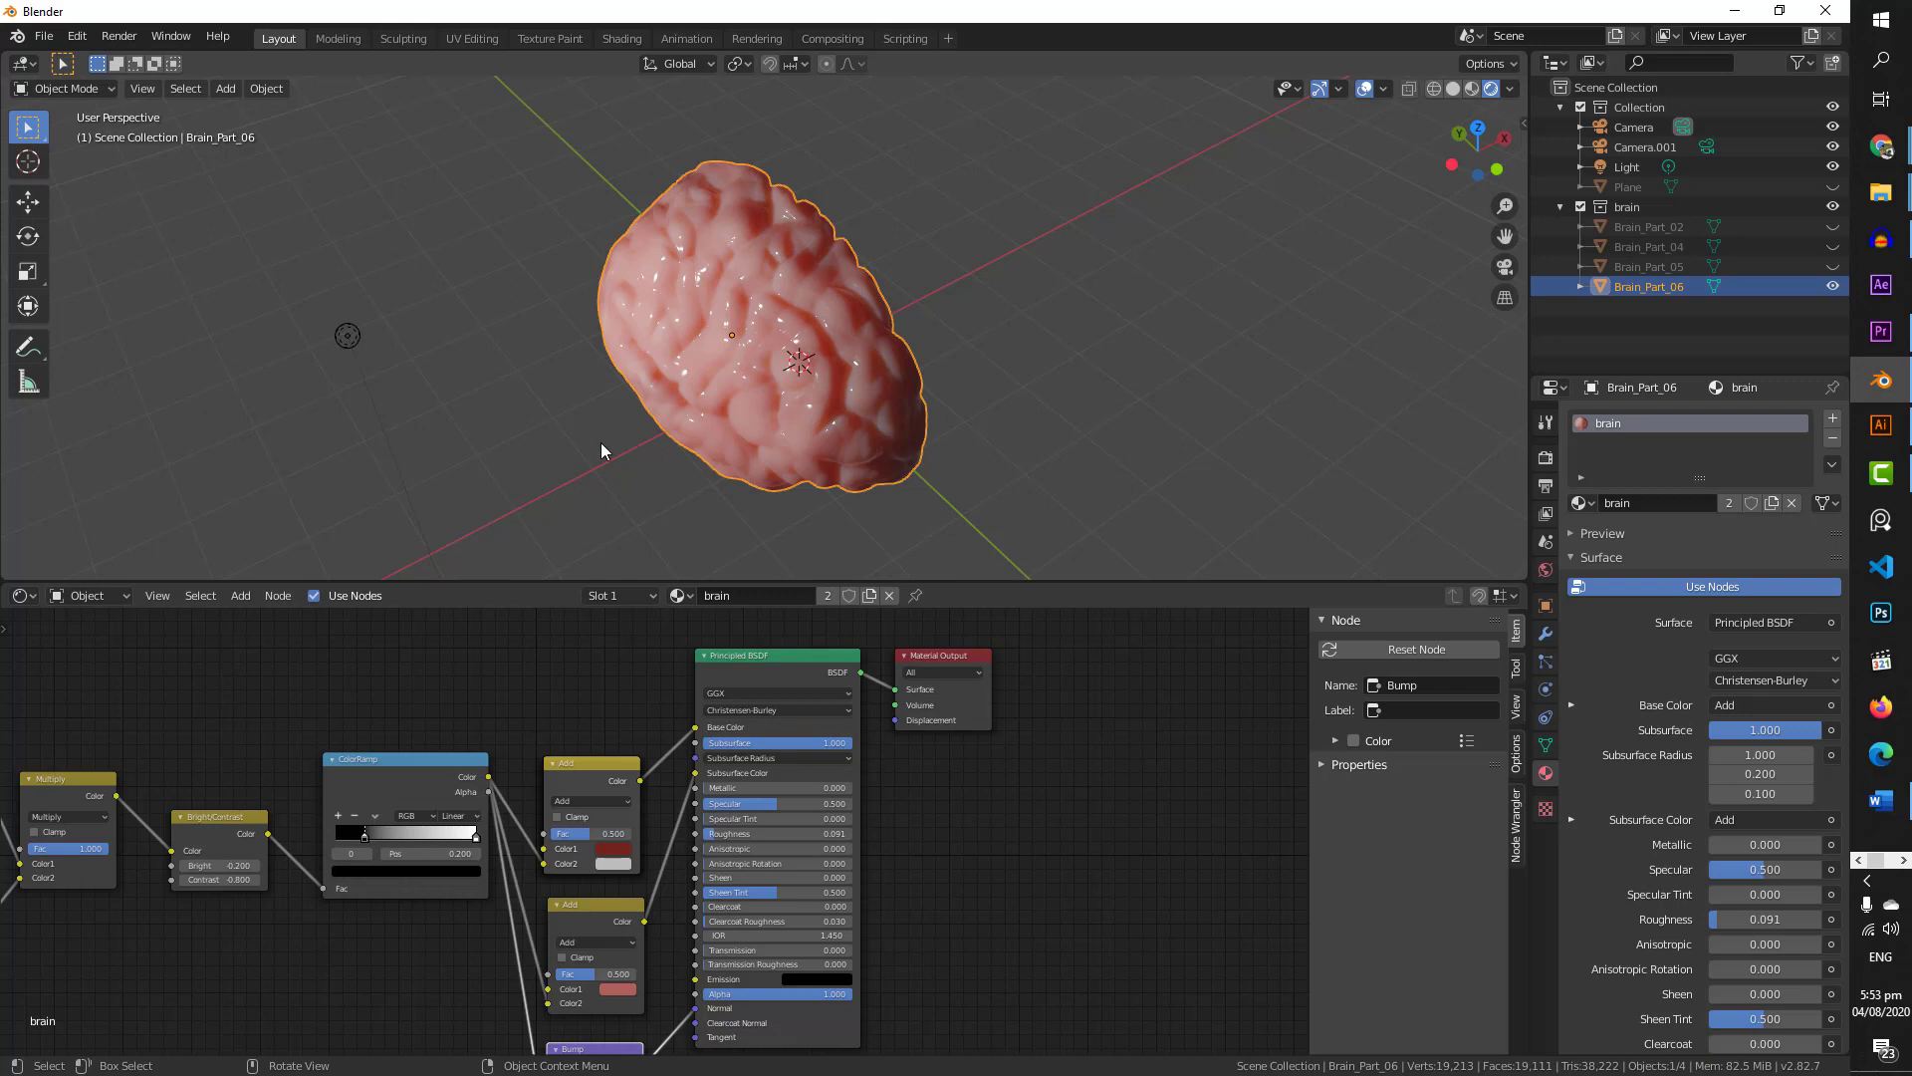
pyautogui.moveTo(600, 443)
pyautogui.mouseDown(button='middle')
pyautogui.moveTo(757, 457)
pyautogui.moveTo(702, 476)
pyautogui.moveTo(611, 431)
pyautogui.mouseUp(button='middle')
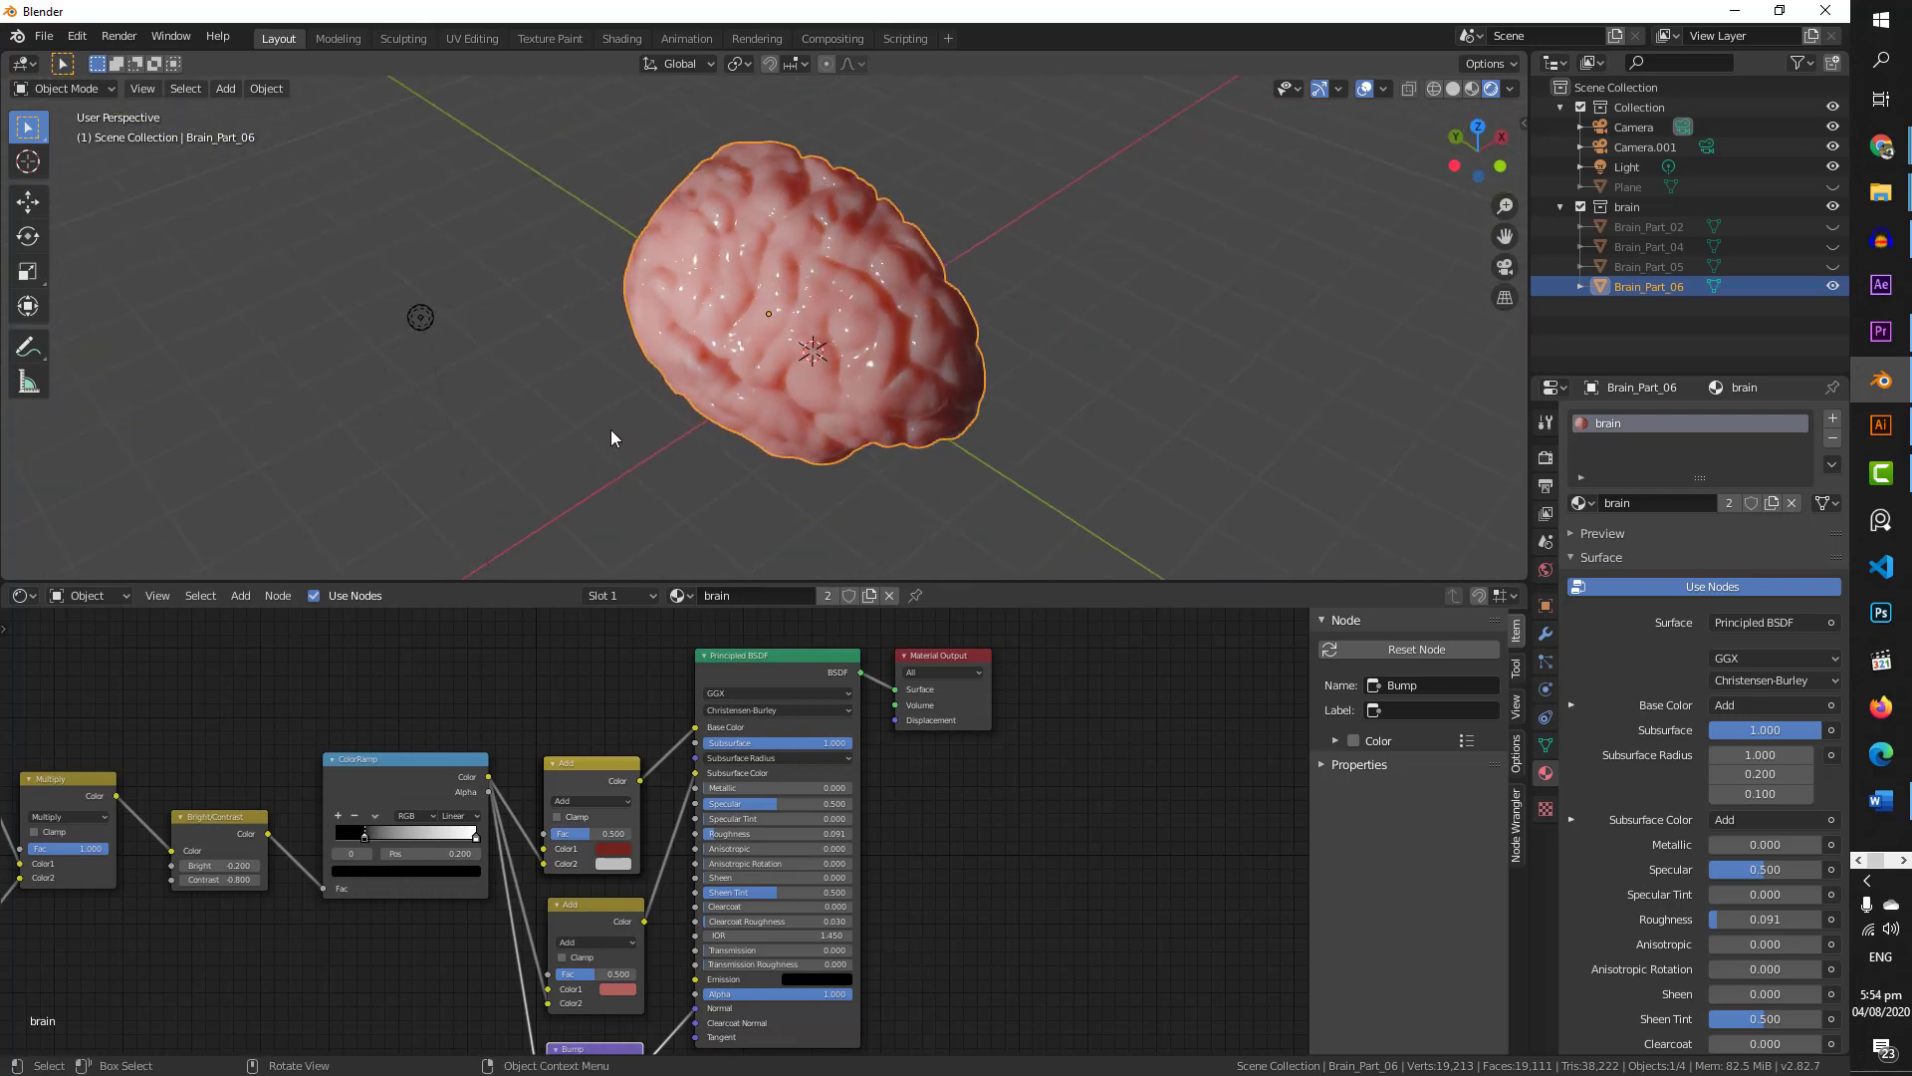
# - Move the point light to the brain's lower left and orbit to check it
pyautogui.click(419, 318)
pyautogui.press('g')
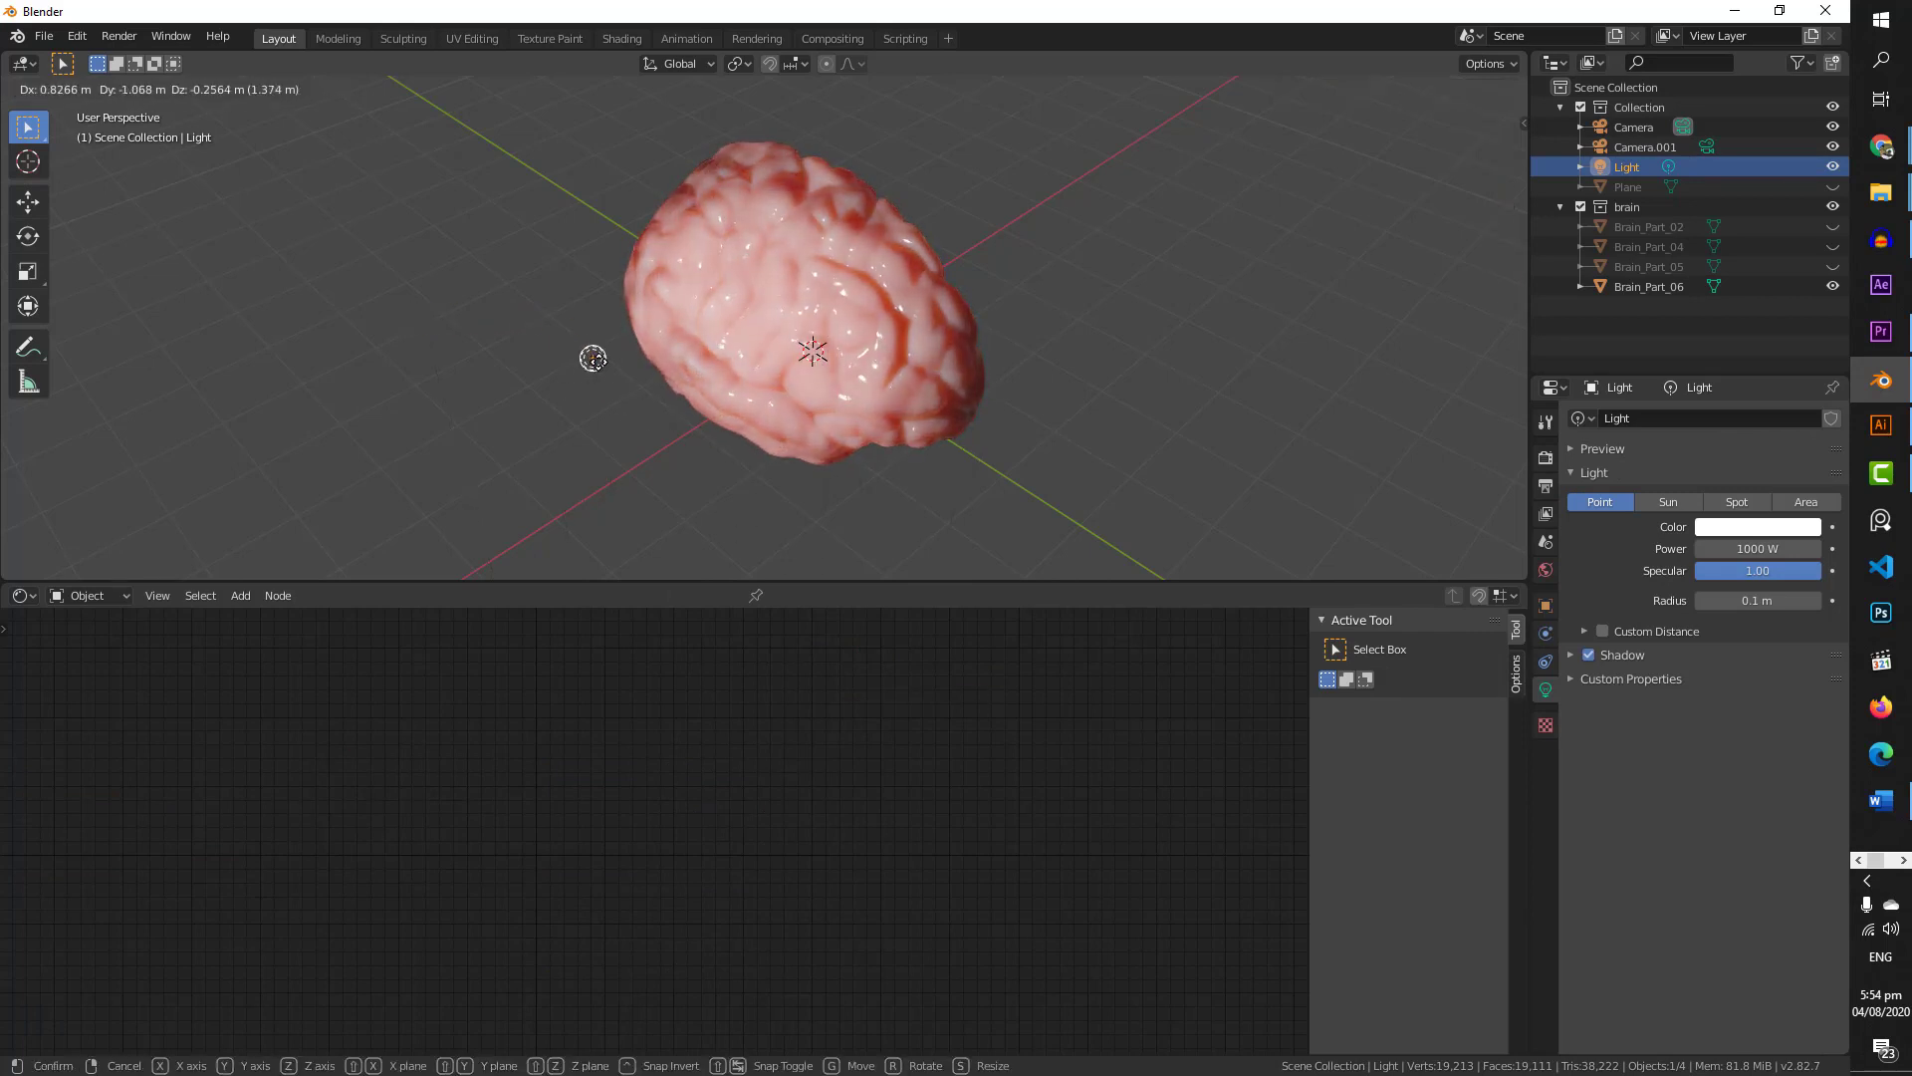
pyautogui.click(580, 367)
pyautogui.moveTo(466, 379); pyautogui.dragTo(968, 397, button='middle')
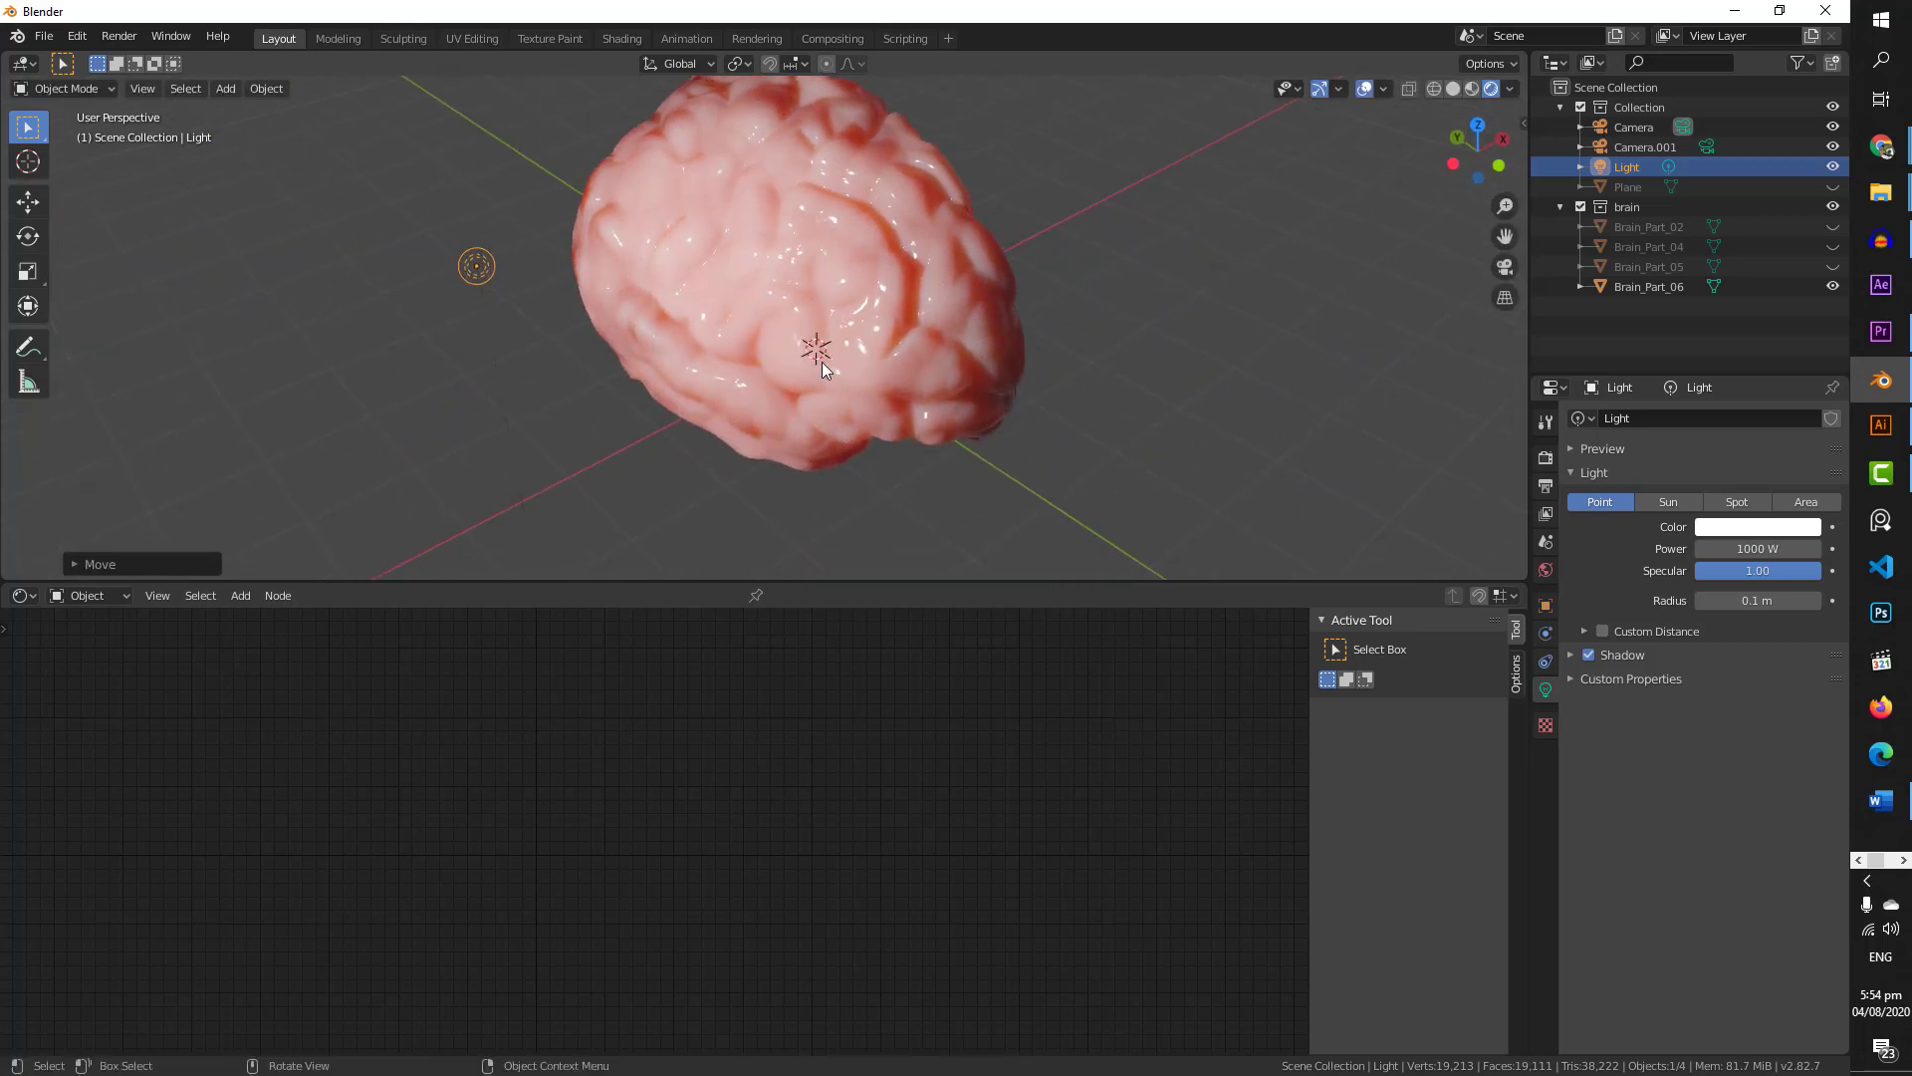
pyautogui.scroll(2, 815, 358)
pyautogui.moveTo(808, 393); pyautogui.dragTo(814, 421, button='middle')
pyautogui.scroll(-3, 814, 422)
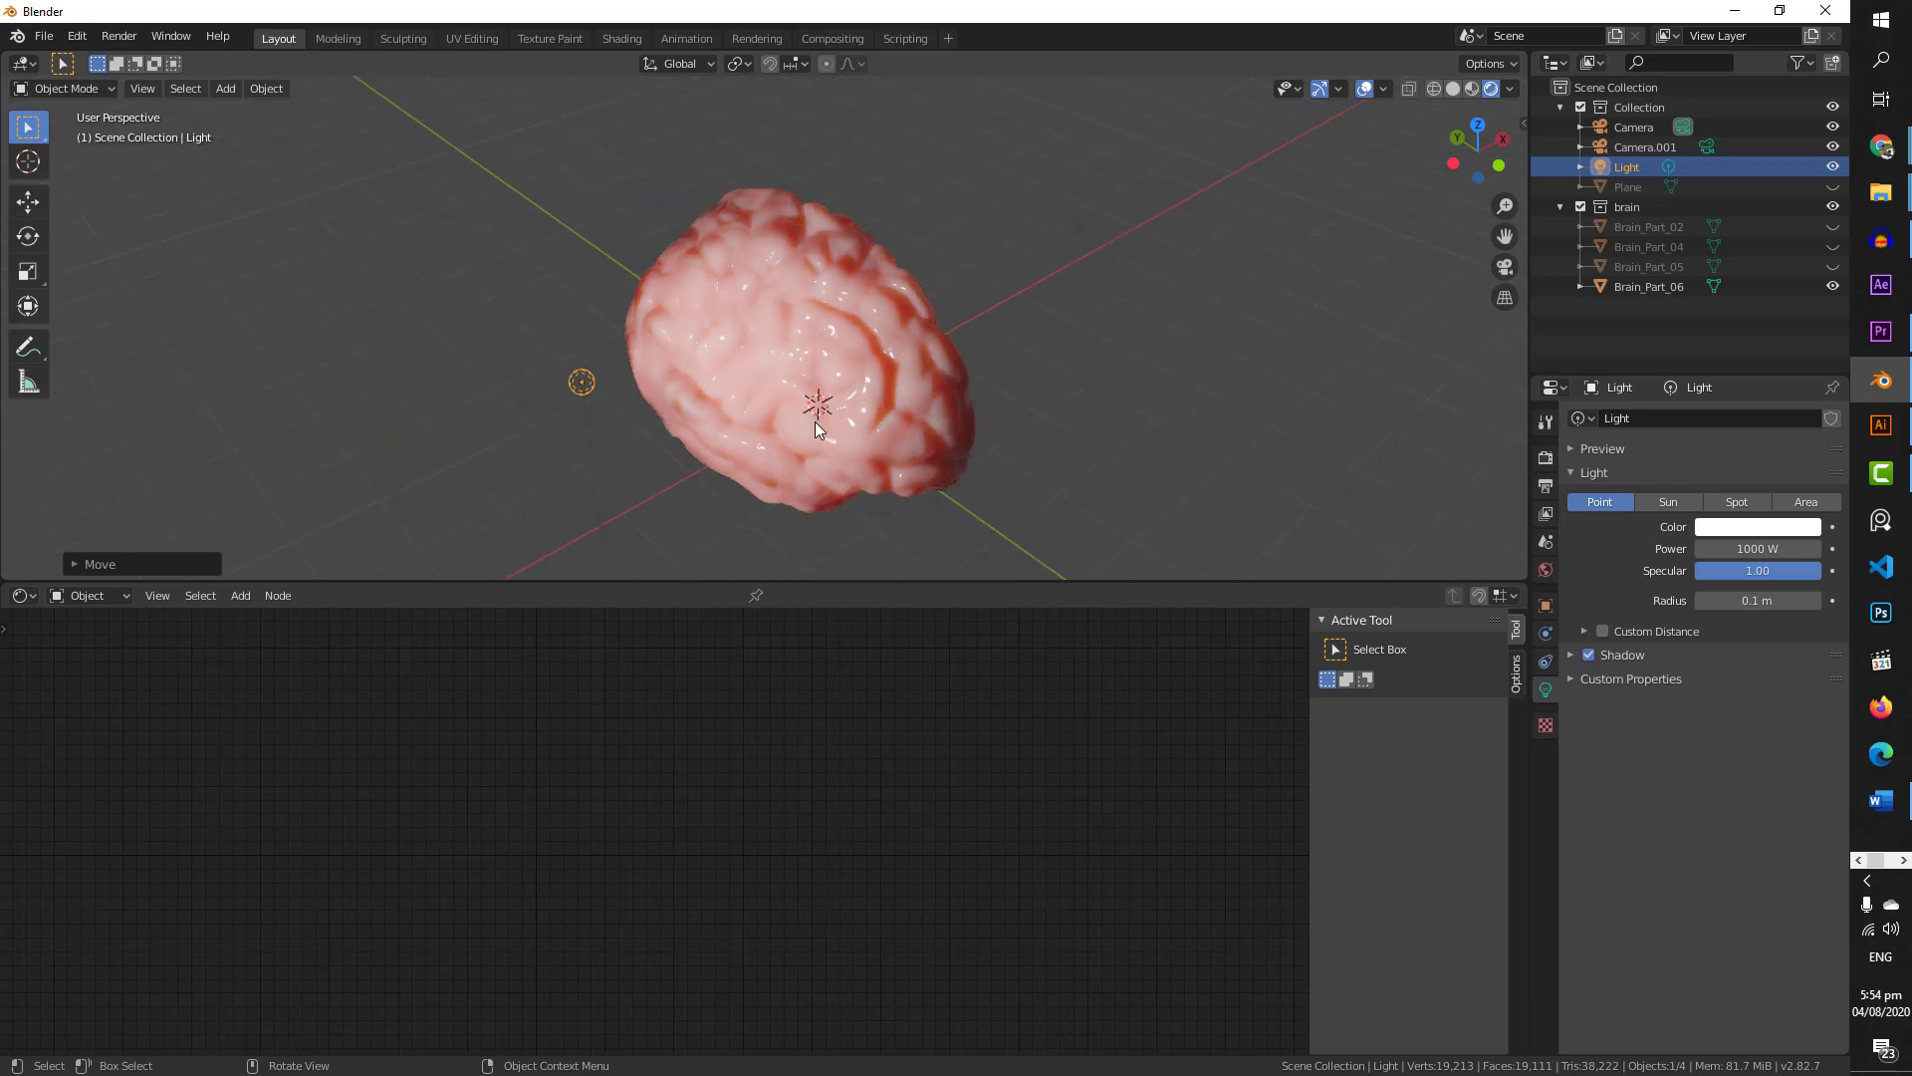
pyautogui.moveTo(703, 470); pyautogui.dragTo(757, 434, button='middle')
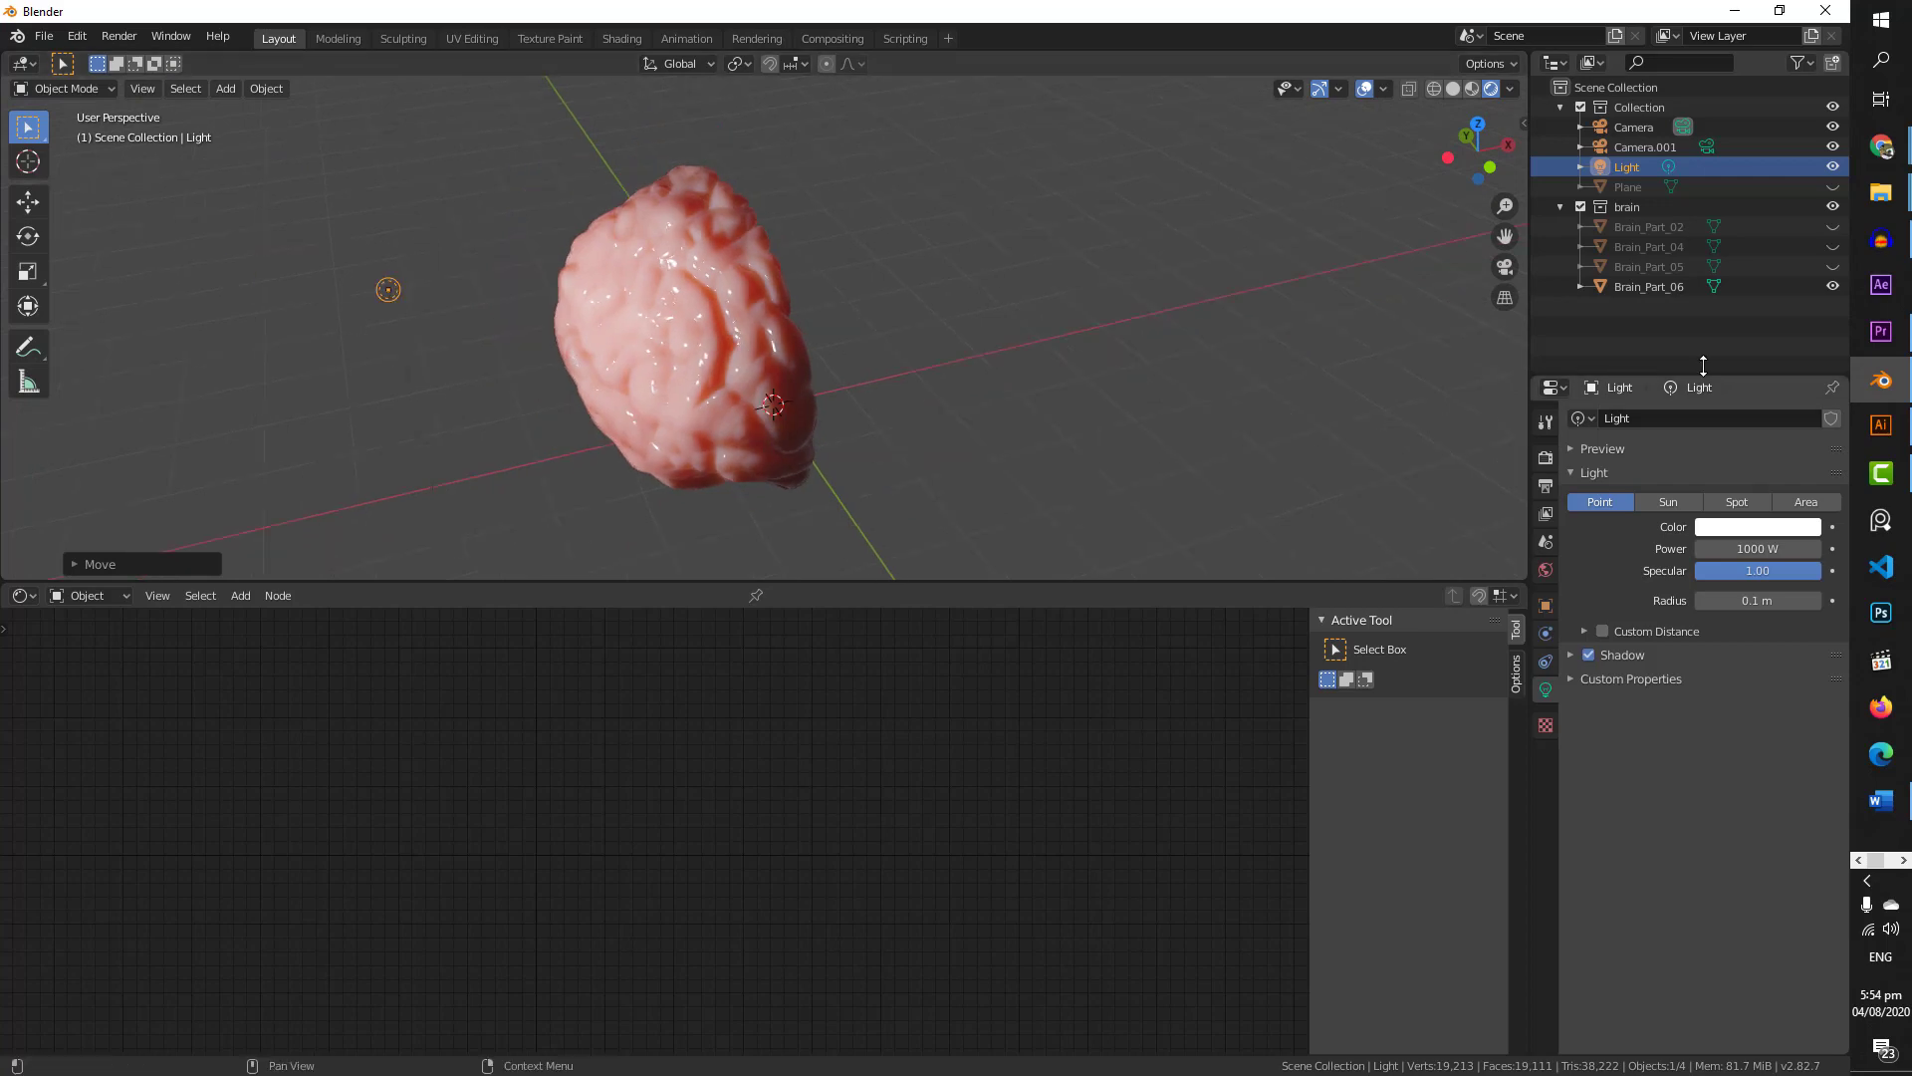
# - Make Brain_Part_05, 04 and 02 visible again in the Outliner
pyautogui.click(1833, 266)
pyautogui.click(1832, 246)
pyautogui.click(1832, 226)
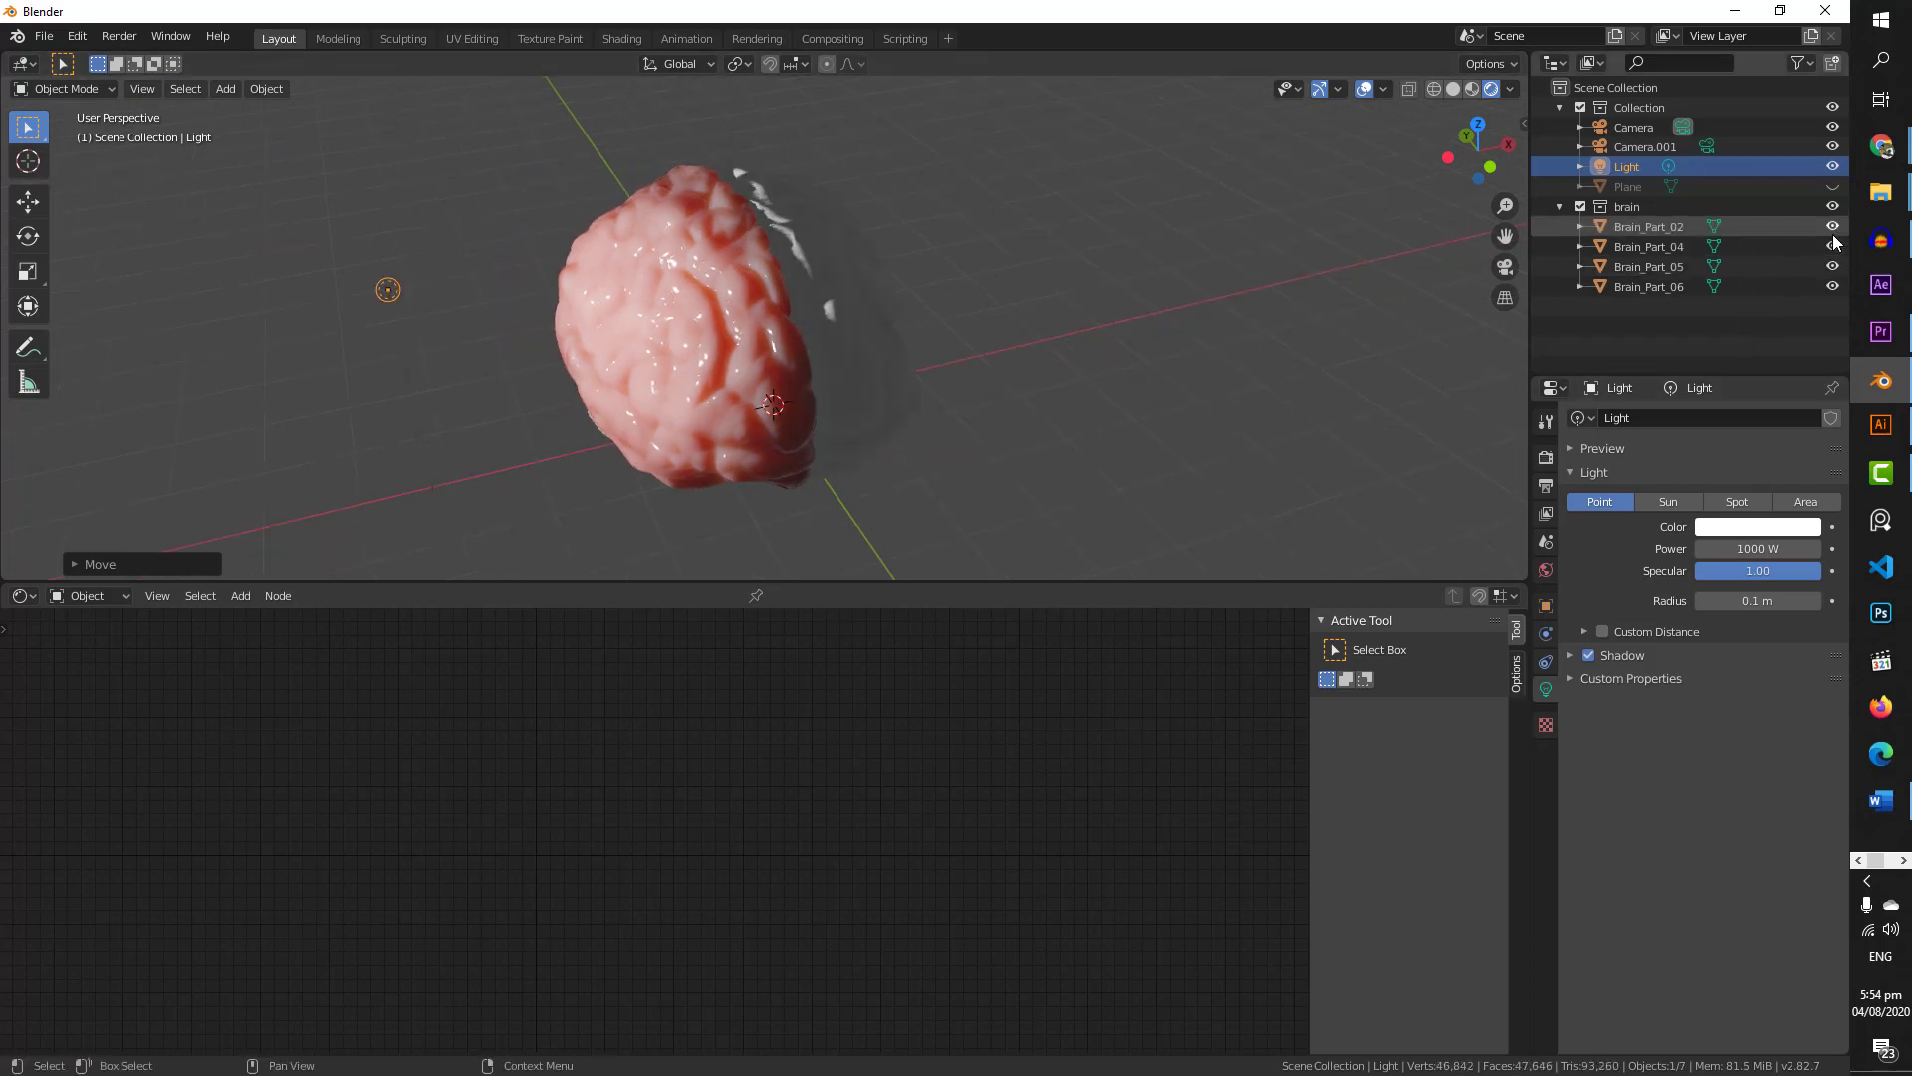
# - Give Brain_Part_04, Brain_Part_02 and Brain_Part_05 the 'brain' material
pyautogui.click(856, 297)
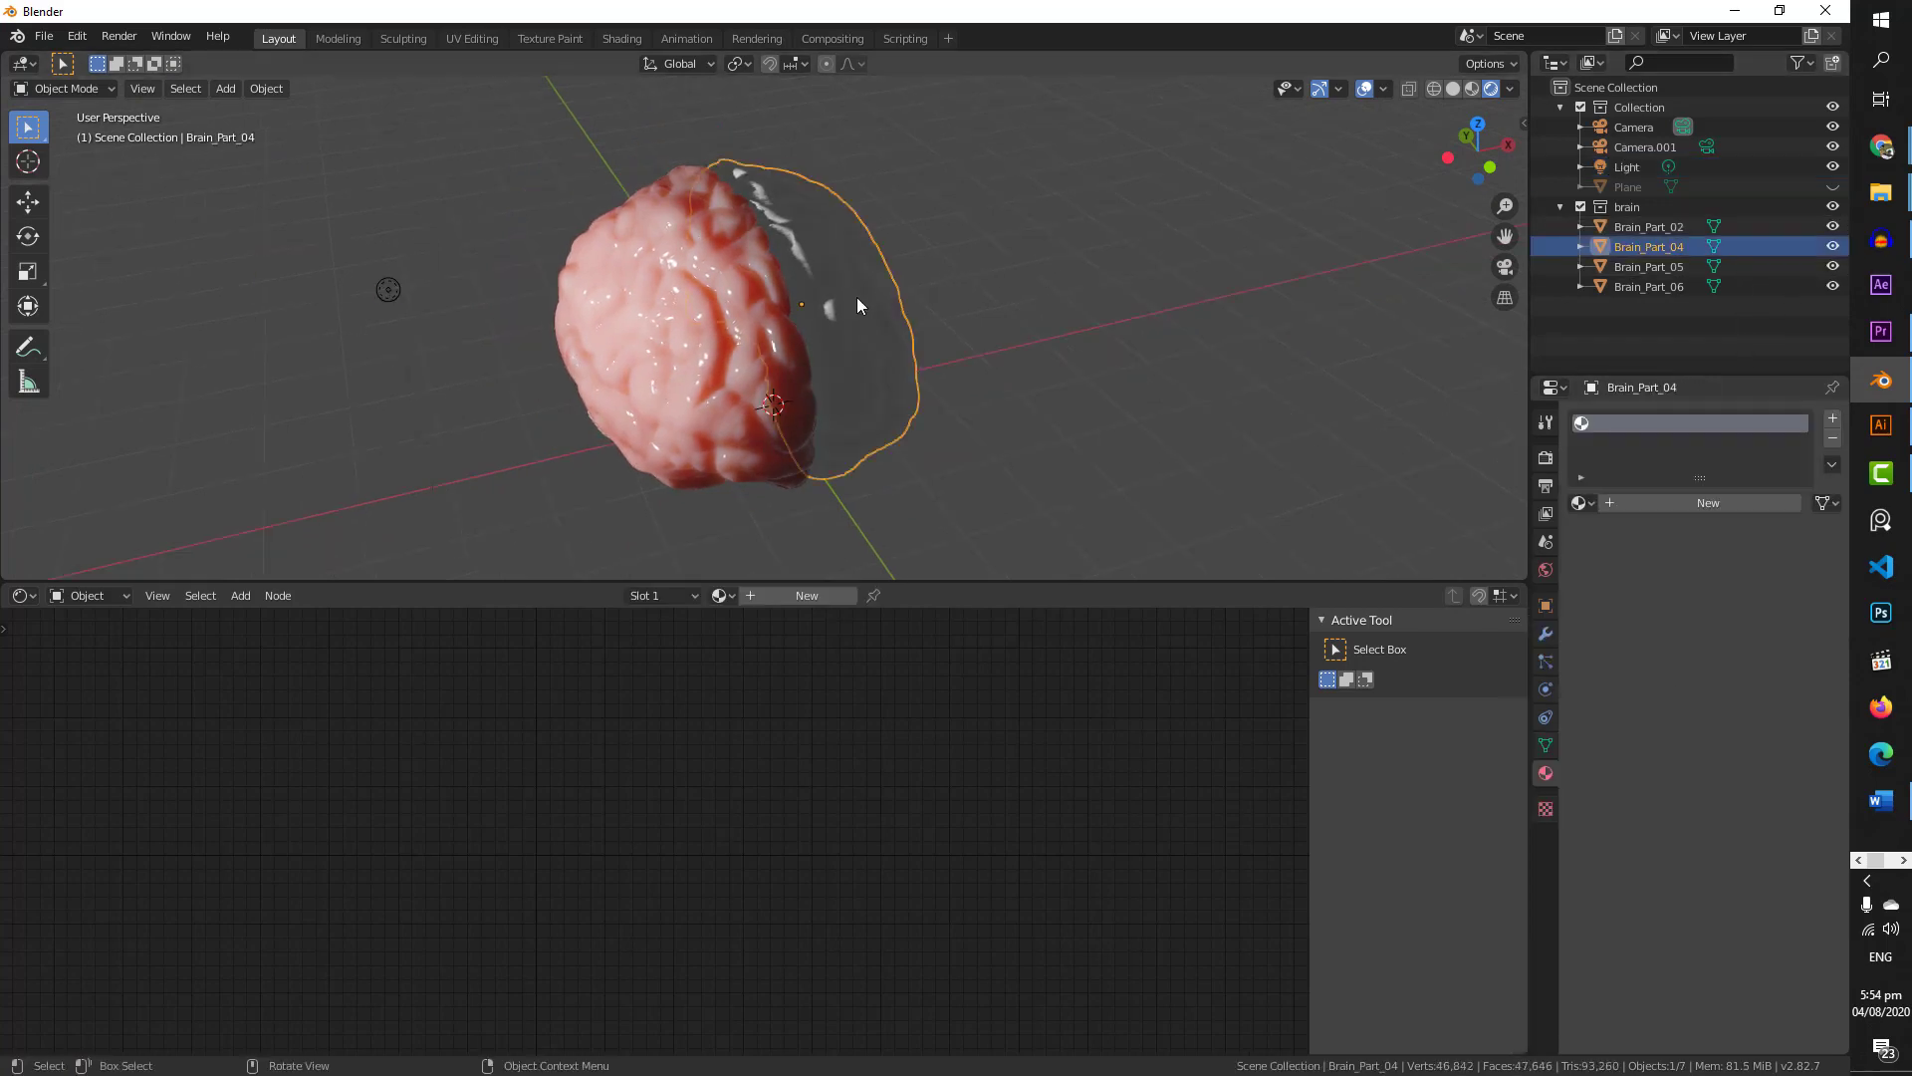
pyautogui.click(1579, 503)
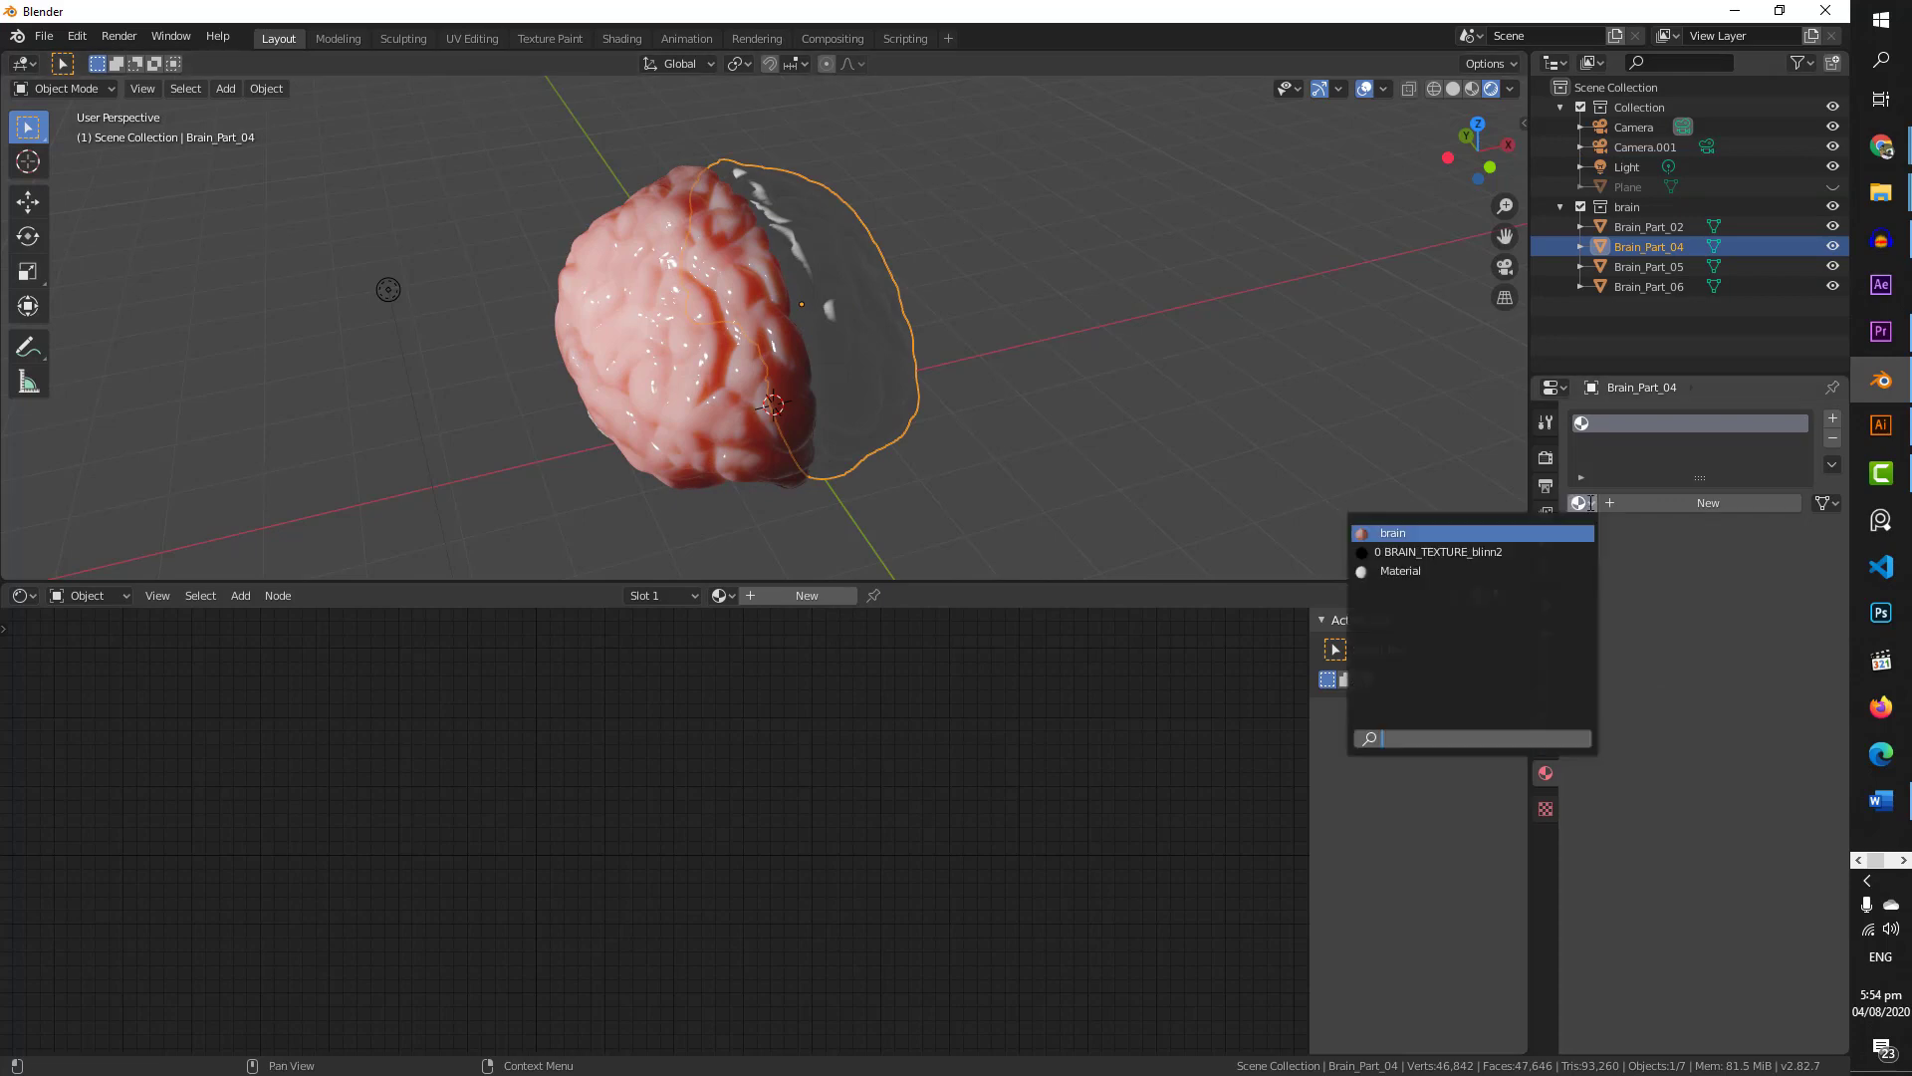
pyautogui.click(1460, 534)
pyautogui.moveTo(994, 431); pyautogui.dragTo(1207, 384, button='middle')
pyautogui.click(962, 316)
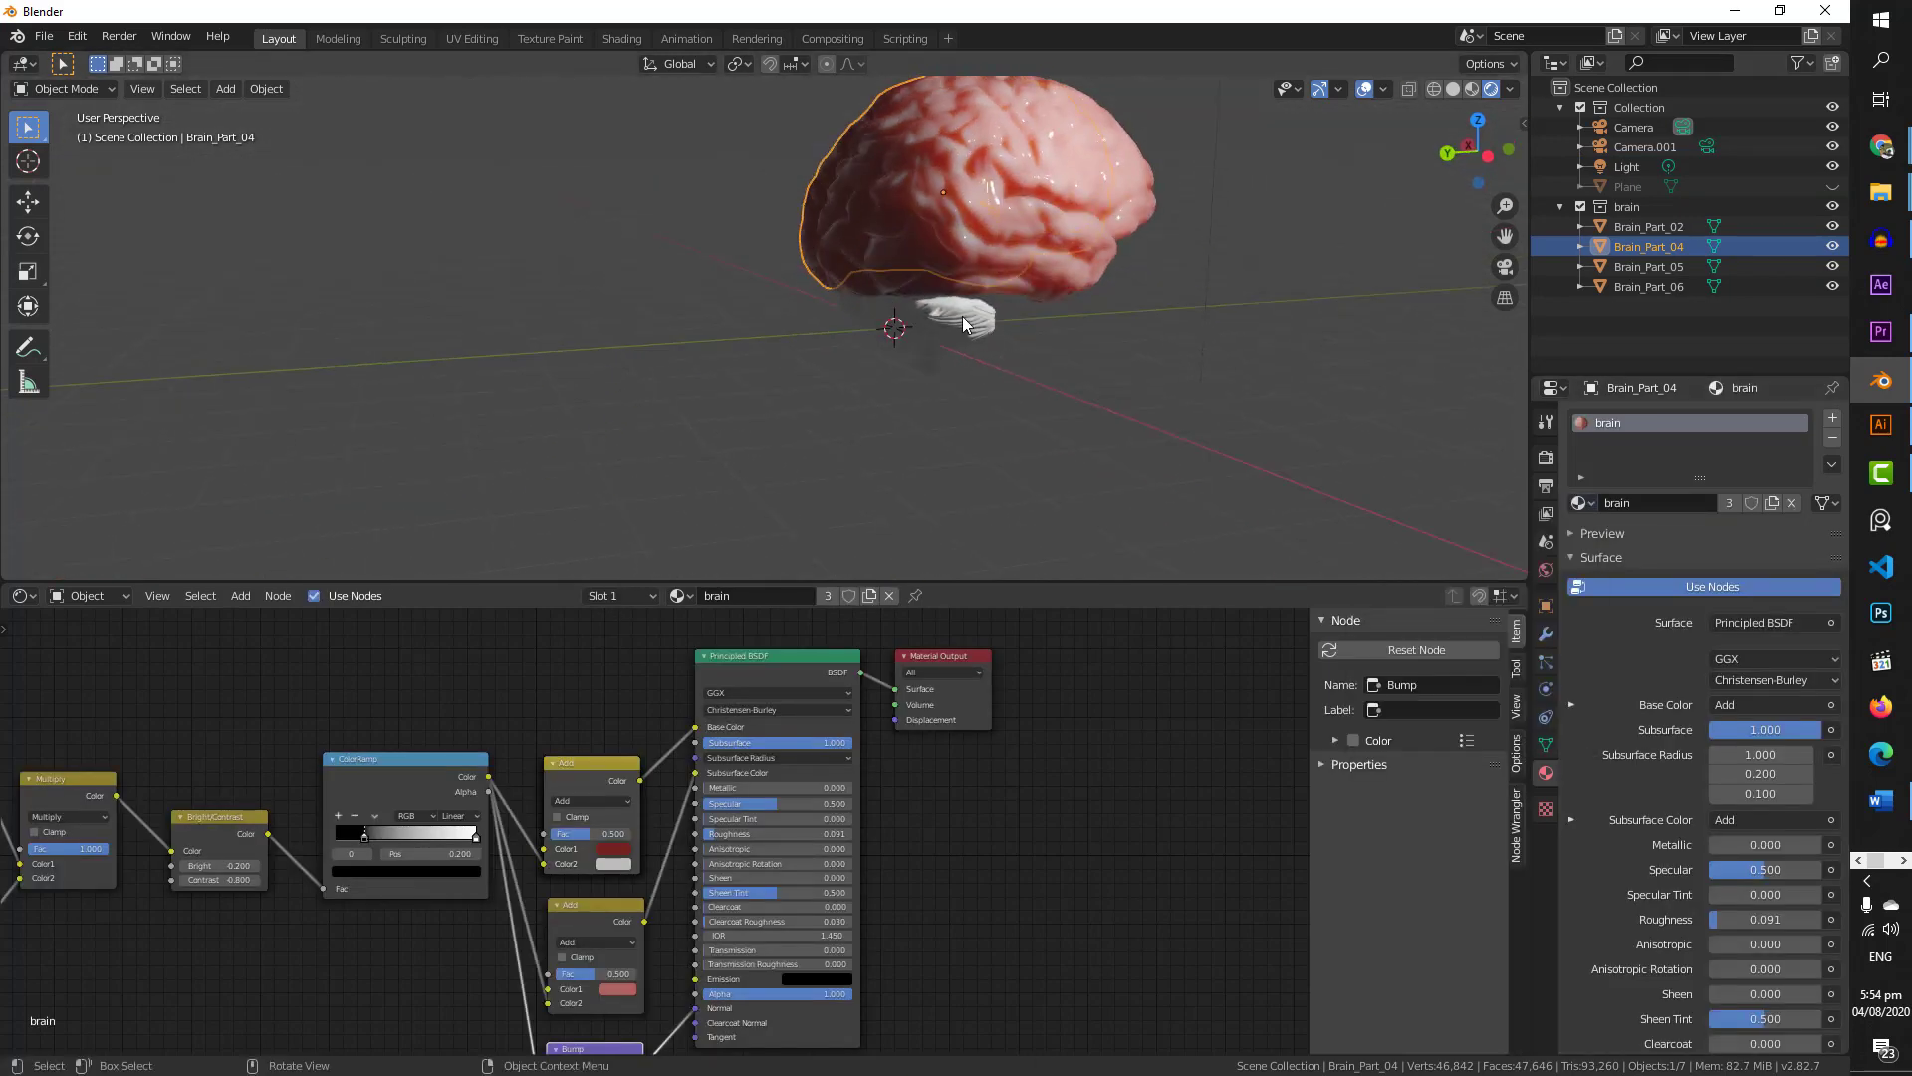
pyautogui.click(1580, 504)
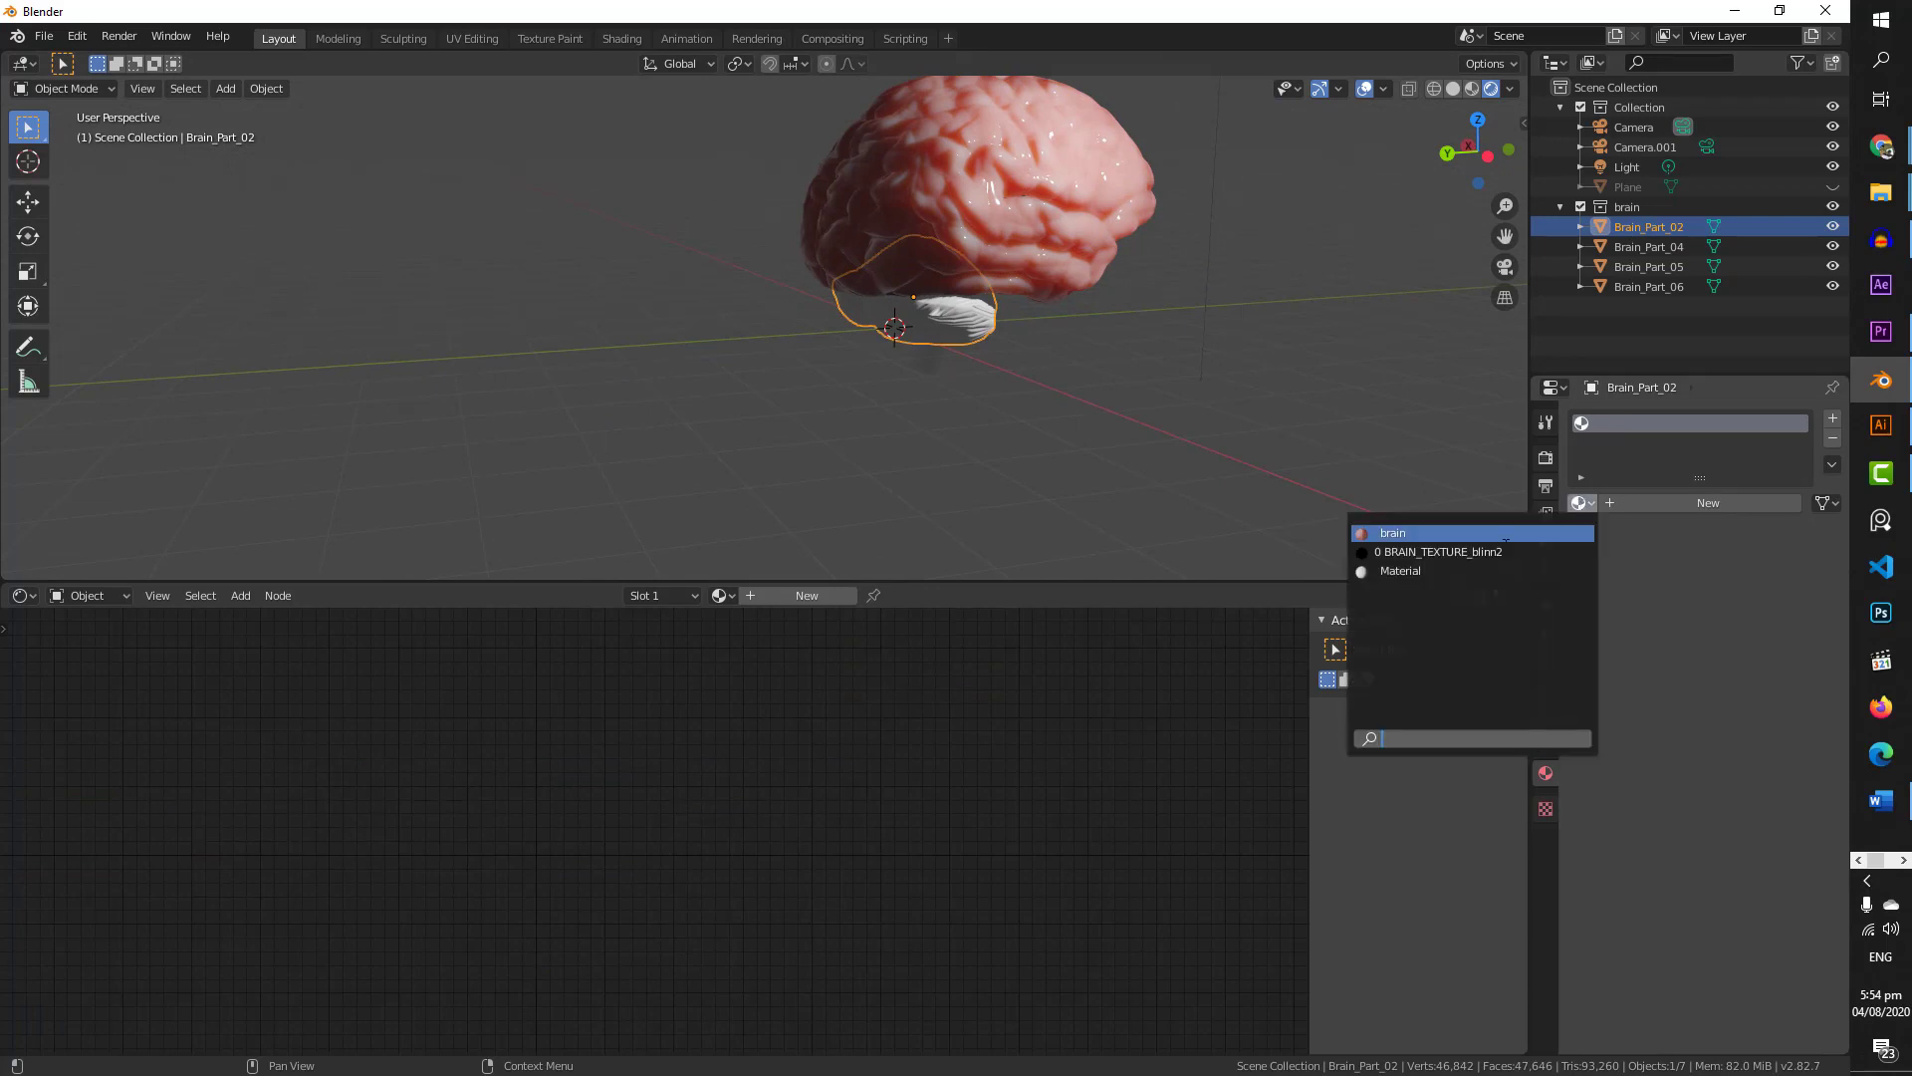
pyautogui.click(1395, 531)
pyautogui.moveTo(1044, 284); pyautogui.dragTo(645, 232, button='middle')
pyautogui.click(642, 213)
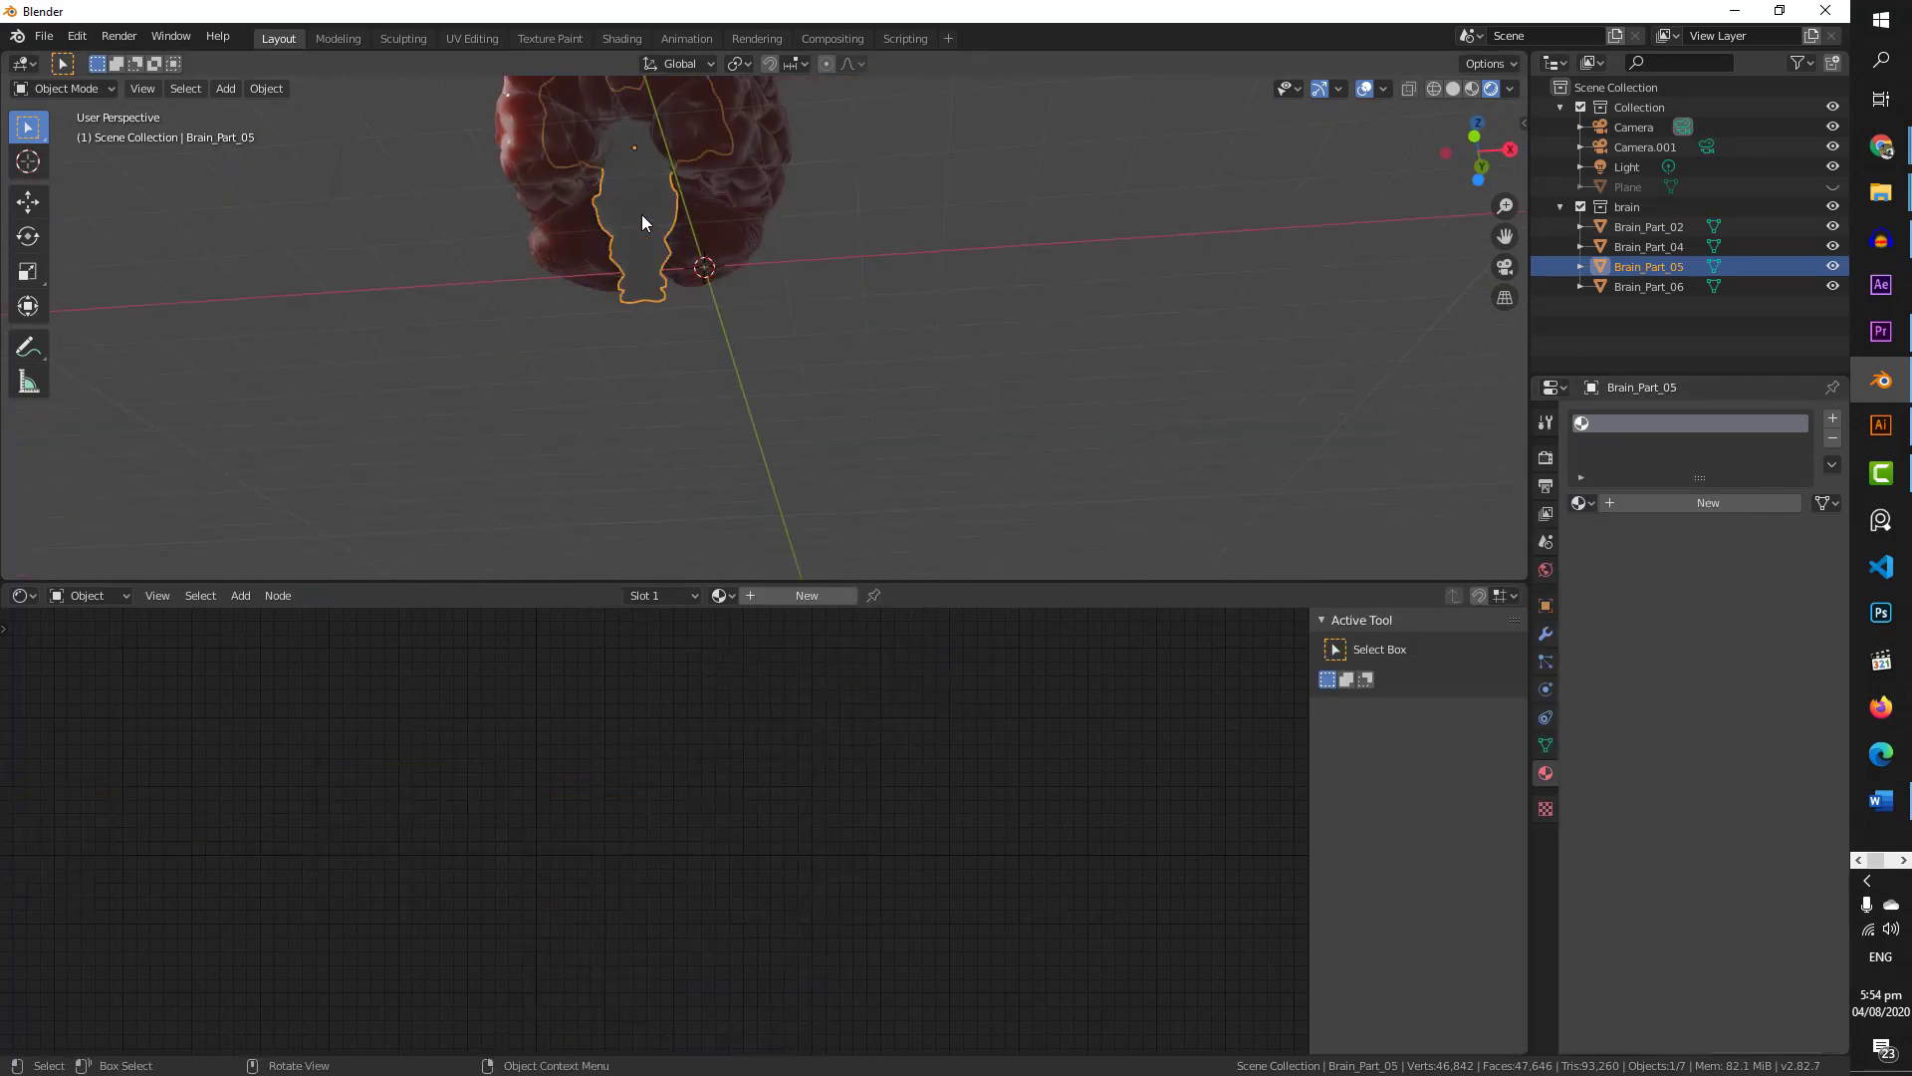
pyautogui.click(1581, 503)
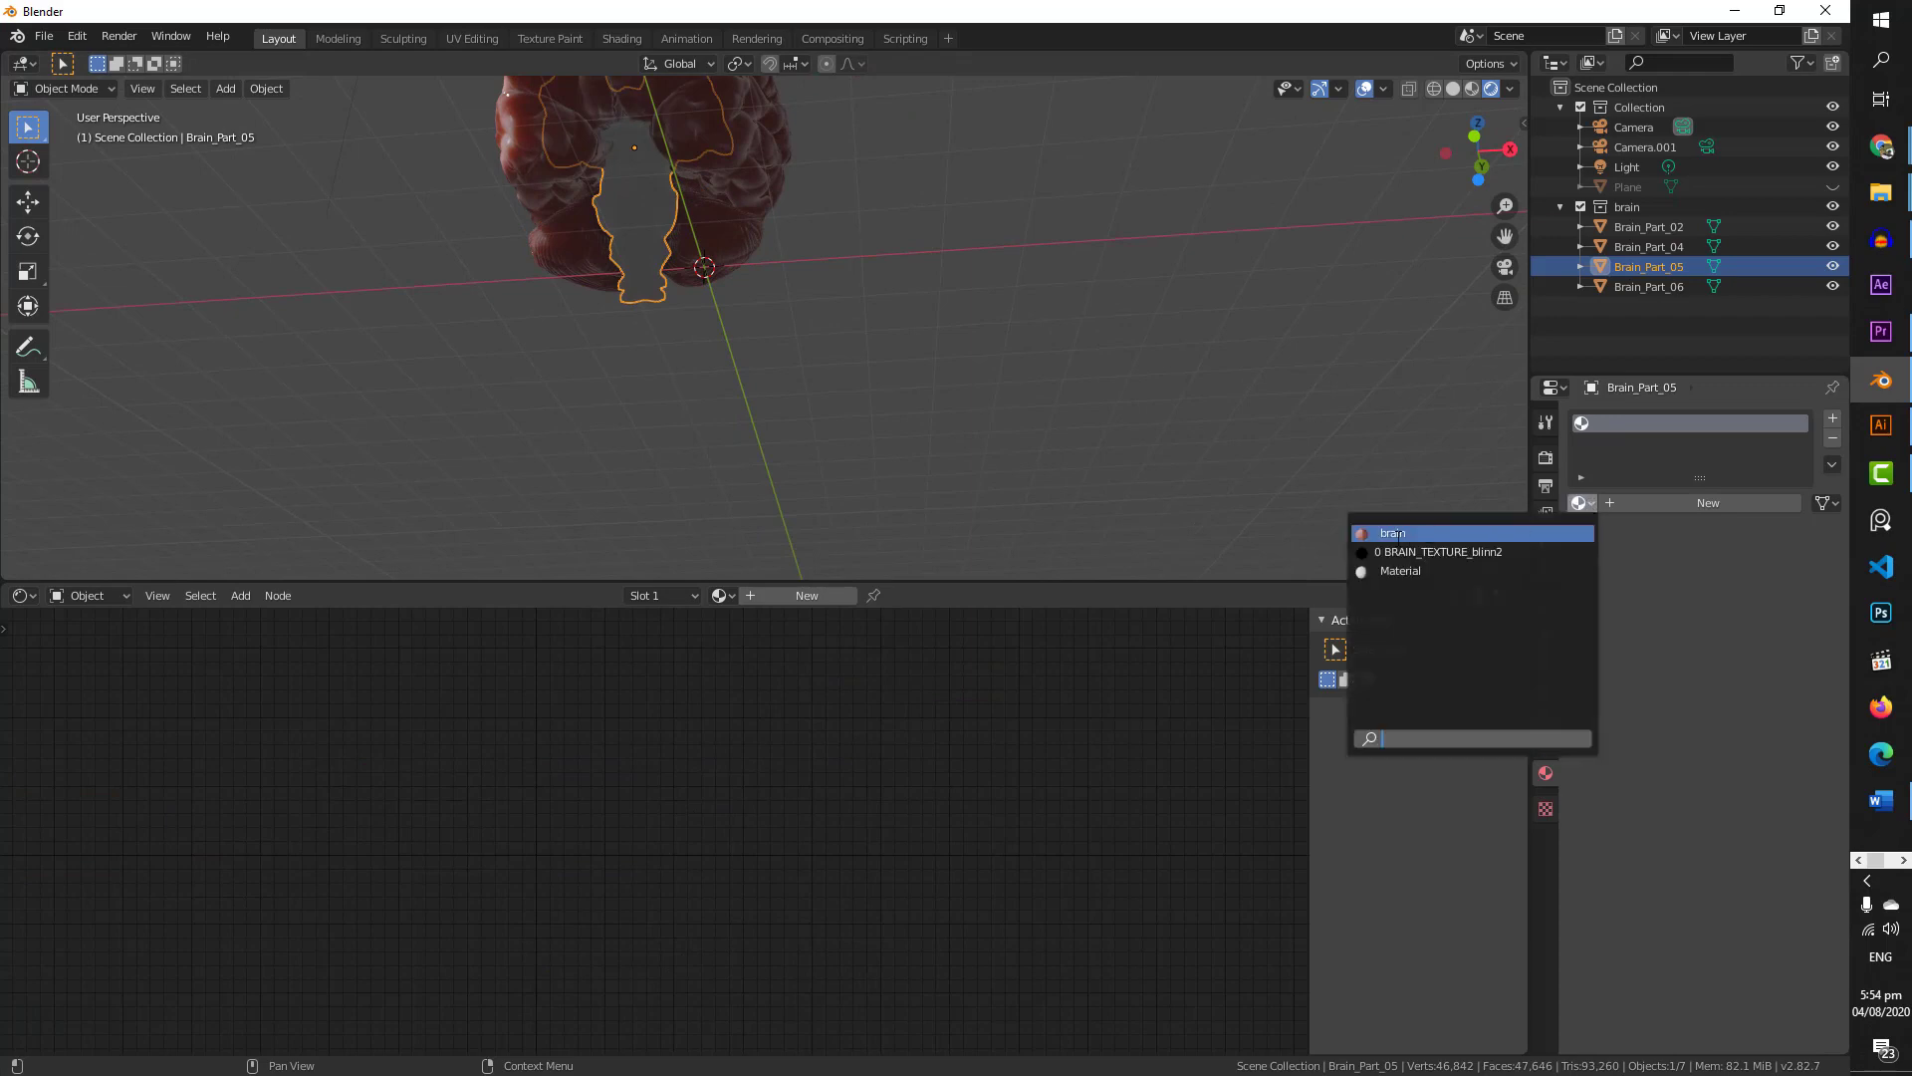
pyautogui.click(1394, 532)
pyautogui.moveTo(707, 331); pyautogui.dragTo(695, 470, button='middle')
pyautogui.click(284, 332)
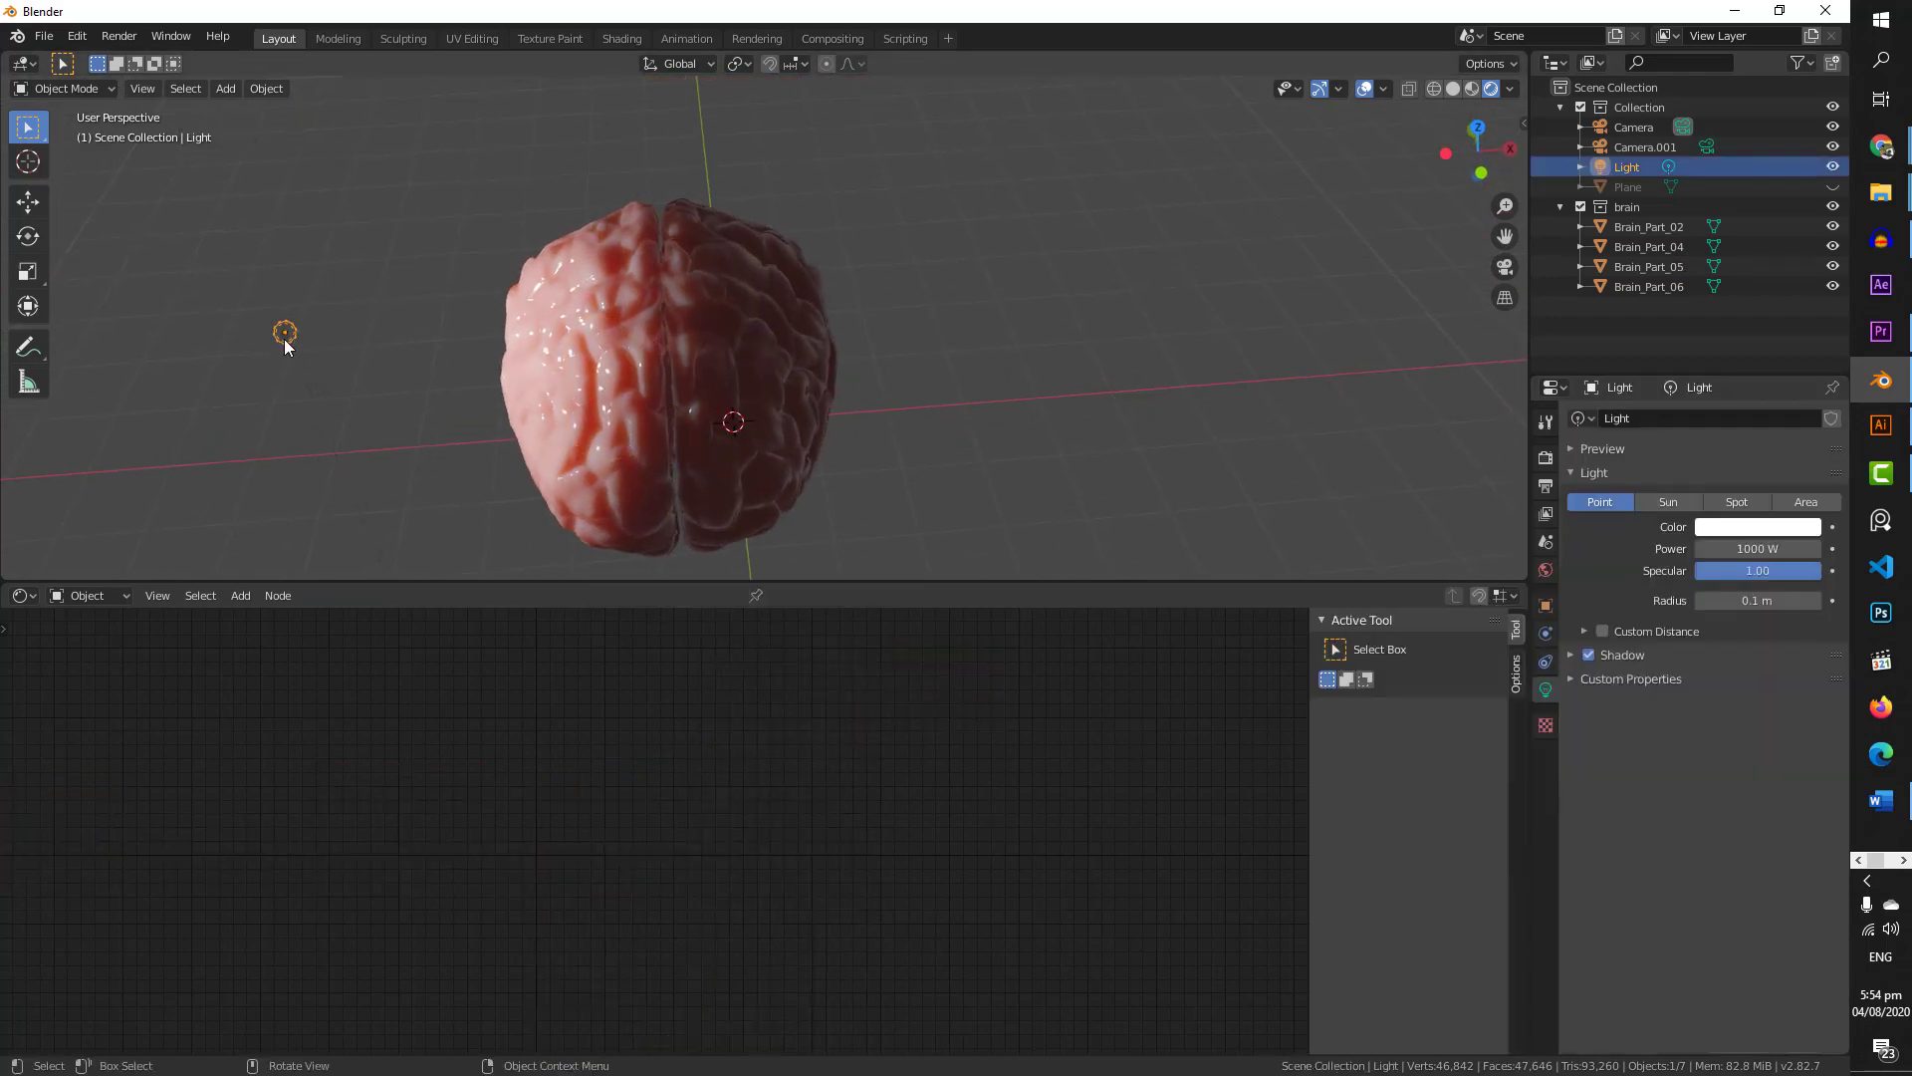
# - Duplicate the point light as Light.001 right of the brain and Light.002 above it
pyautogui.hotkey('shift', 'd')
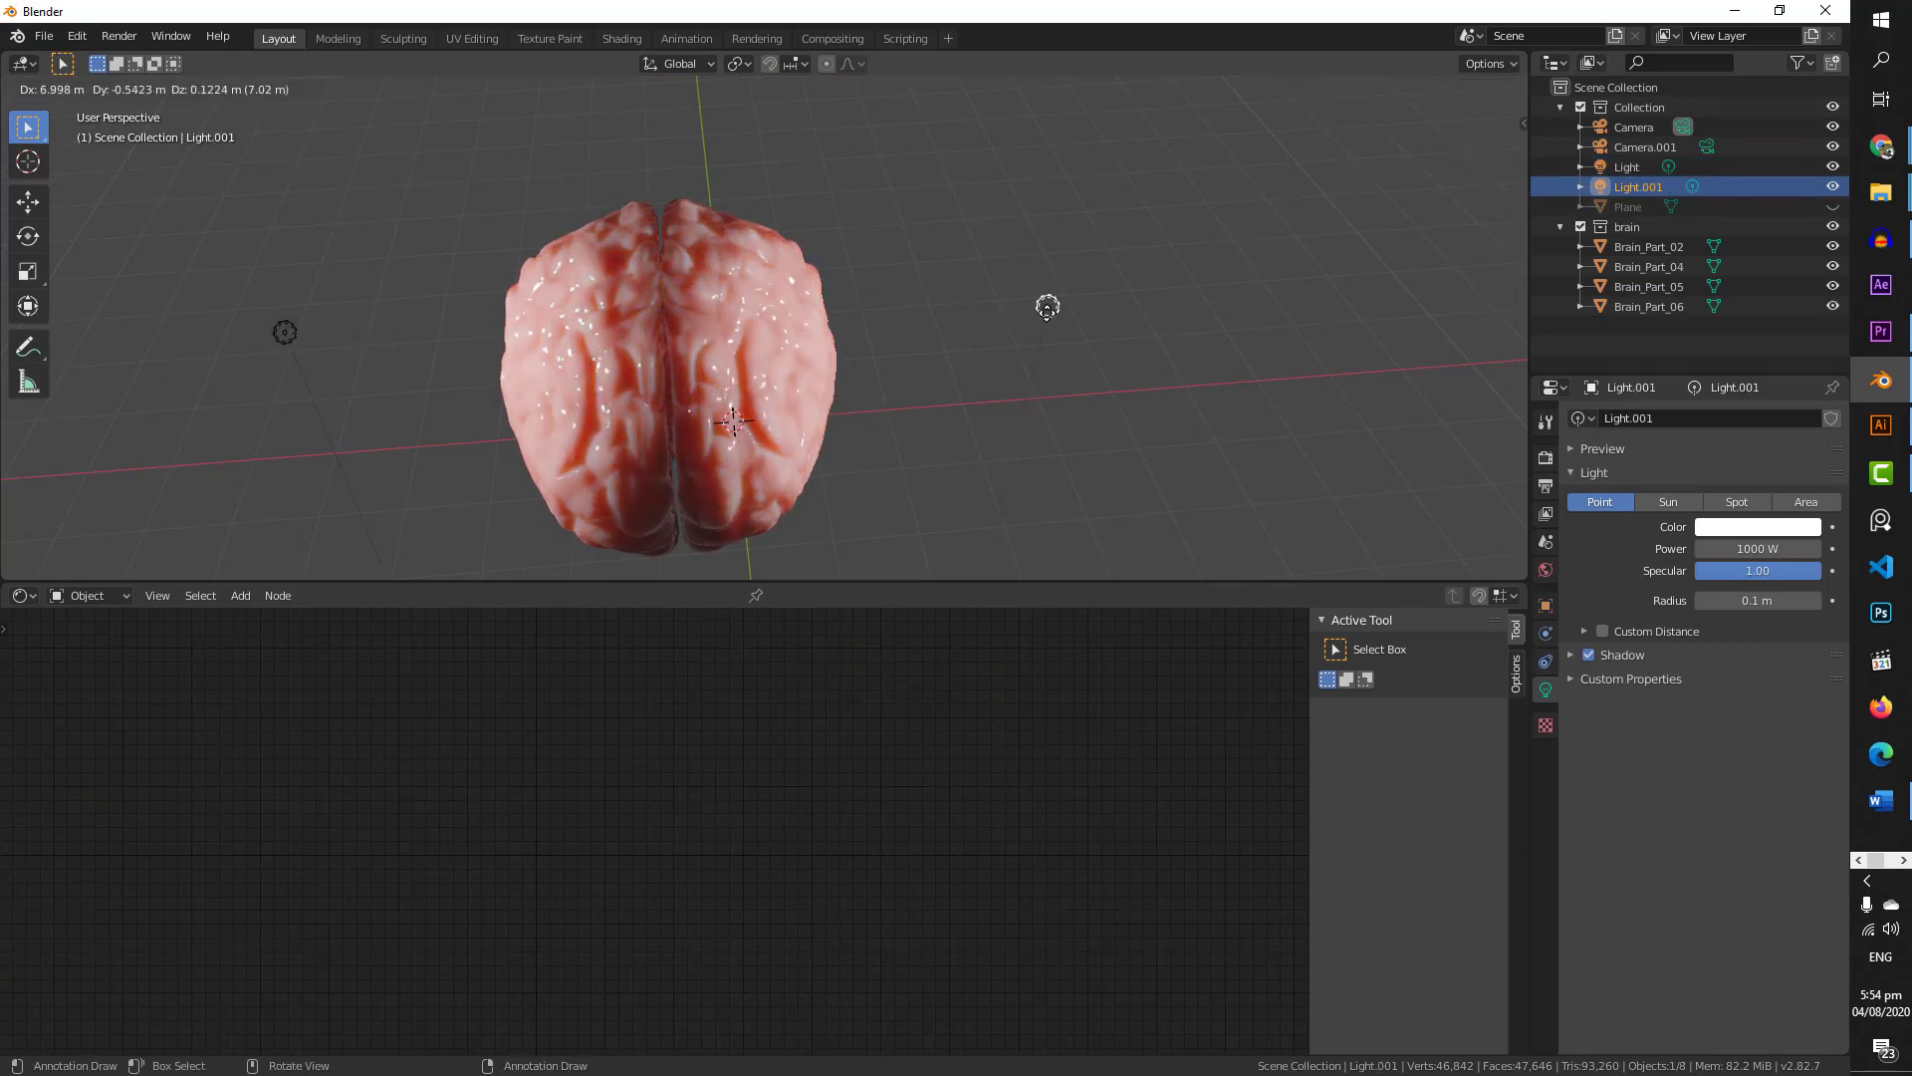
pyautogui.click(1058, 312)
pyautogui.moveTo(1058, 313); pyautogui.dragTo(901, 282, button='middle')
pyautogui.hotkey('shift', 'd')
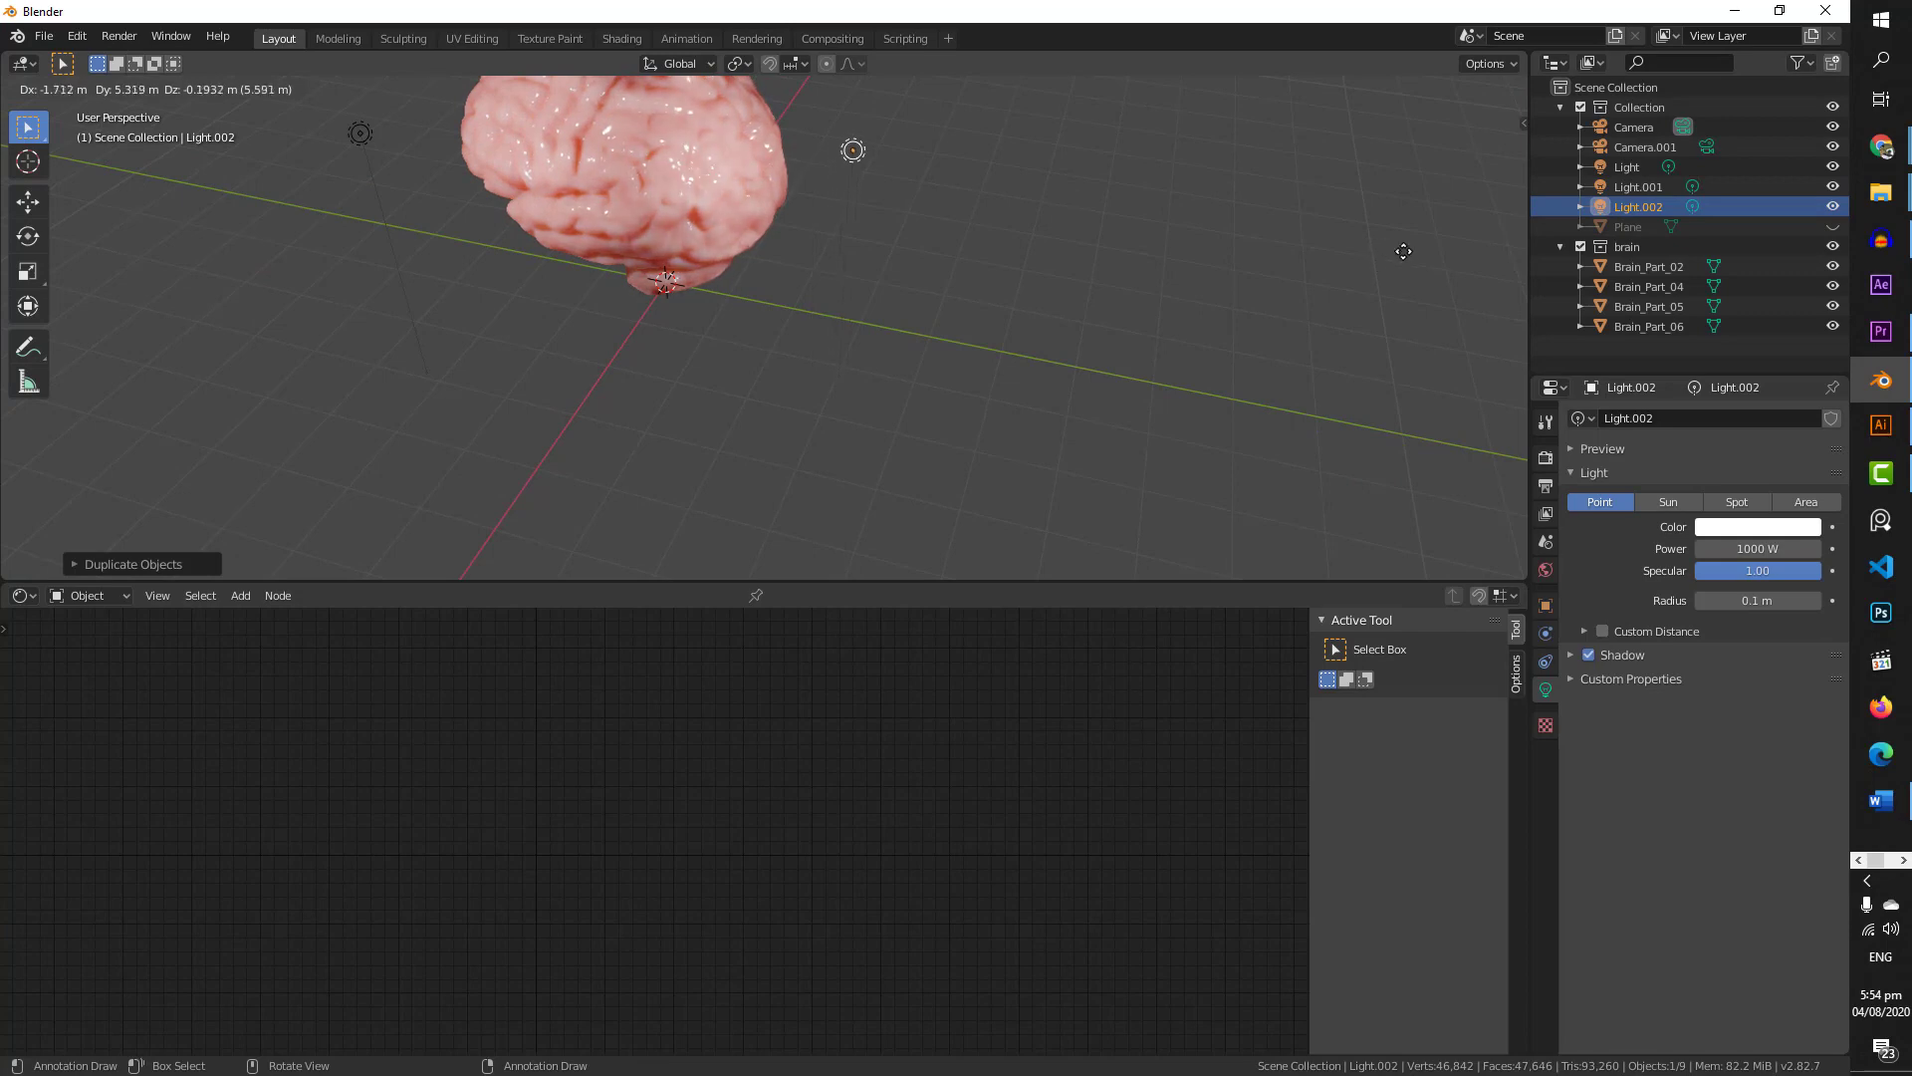
pyautogui.click(1412, 262)
pyautogui.moveTo(598, 316); pyautogui.dragTo(748, 267, button='middle')
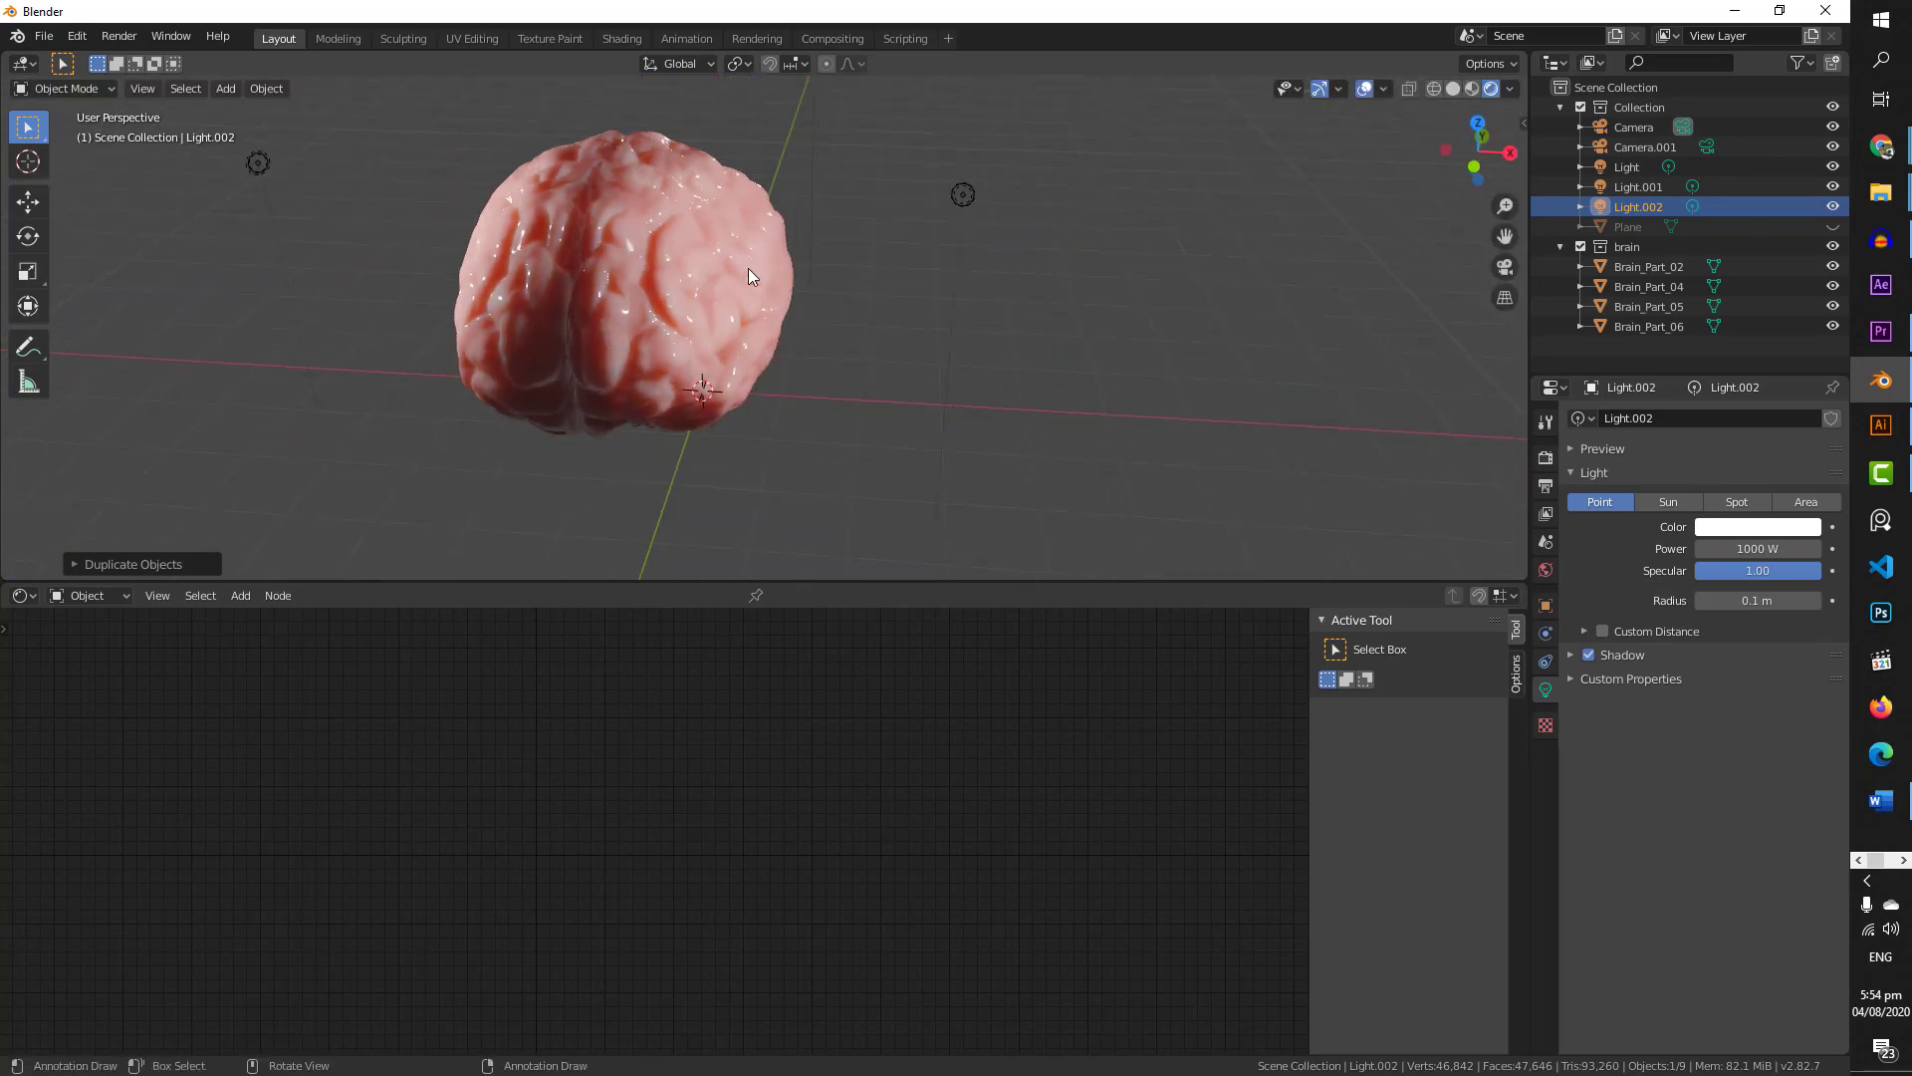
pyautogui.scroll(-4, 749, 267)
# - Duplicate another copy, Light.003, and reposition it beside the brain
pyautogui.hotkey('shift', 'd')
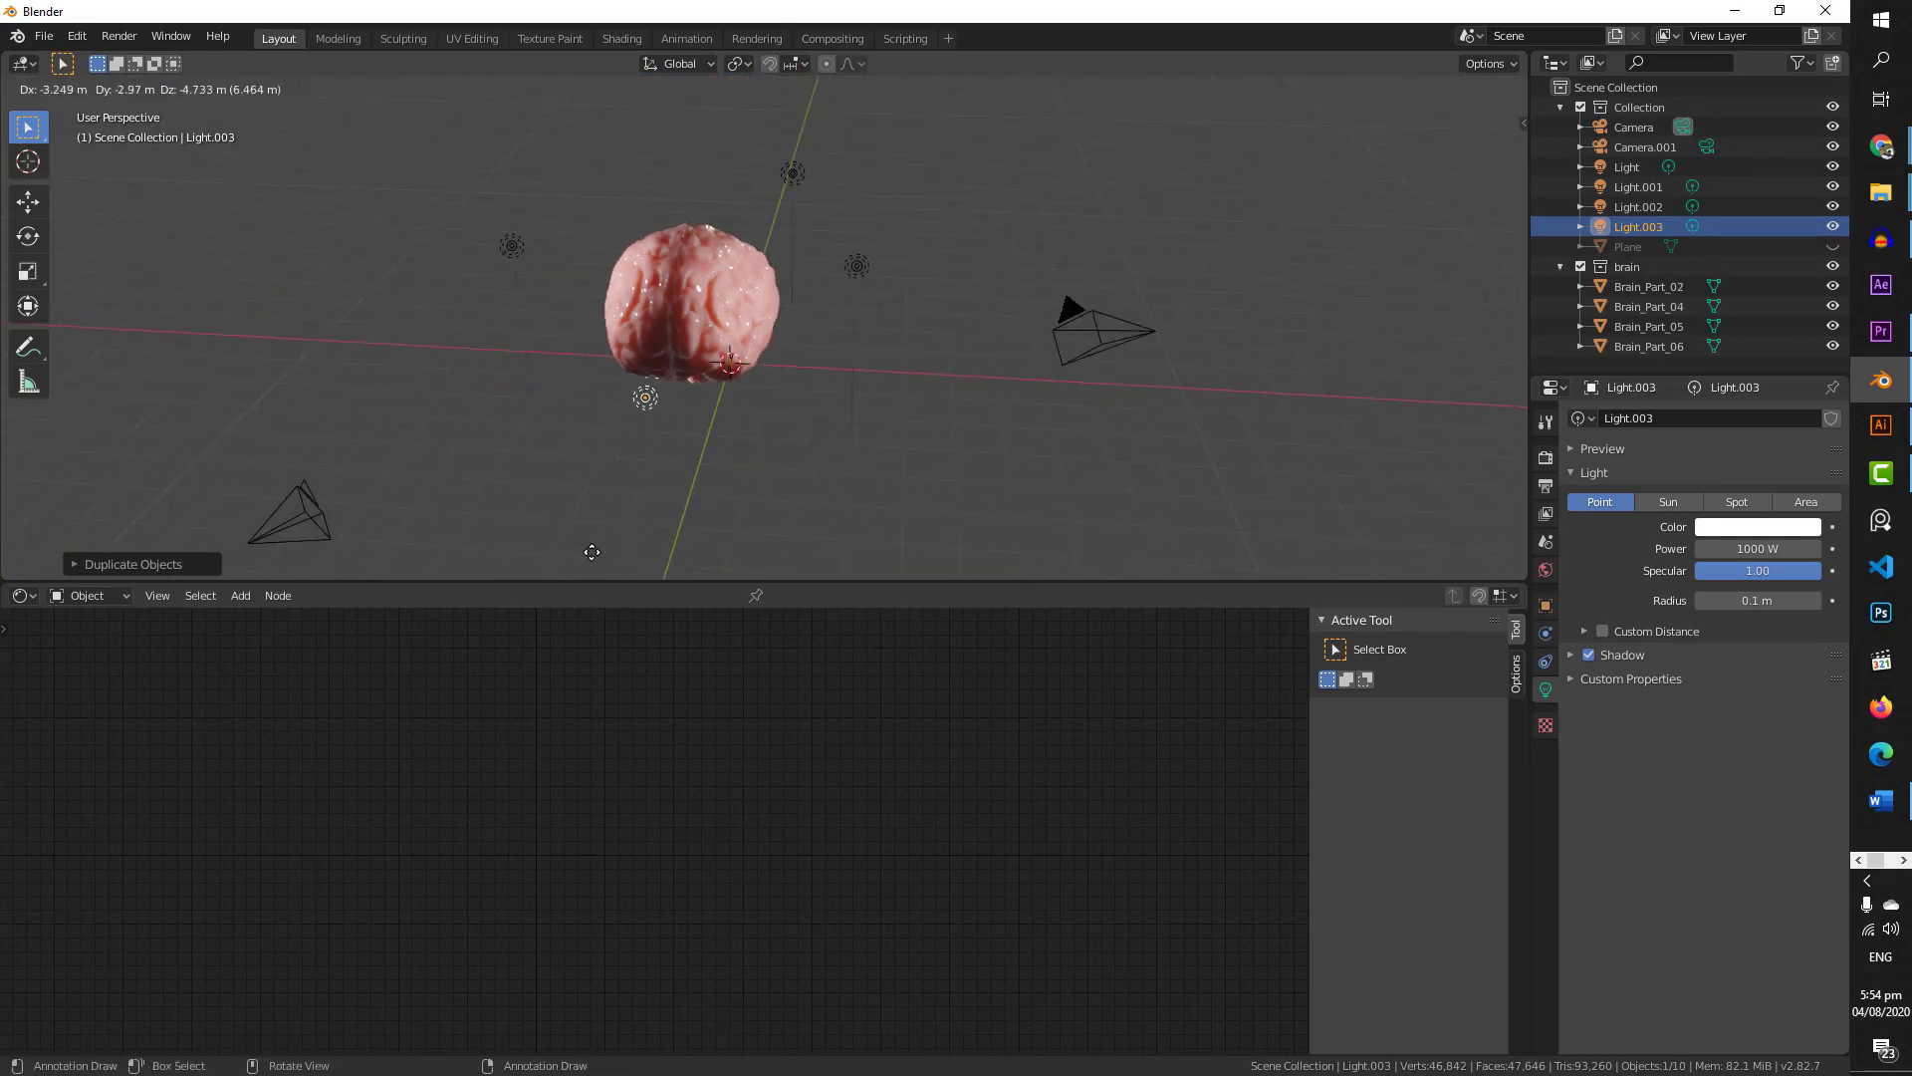
pyautogui.click(623, 522)
pyautogui.moveTo(624, 522); pyautogui.dragTo(529, 426, button='middle')
pyautogui.press('g')
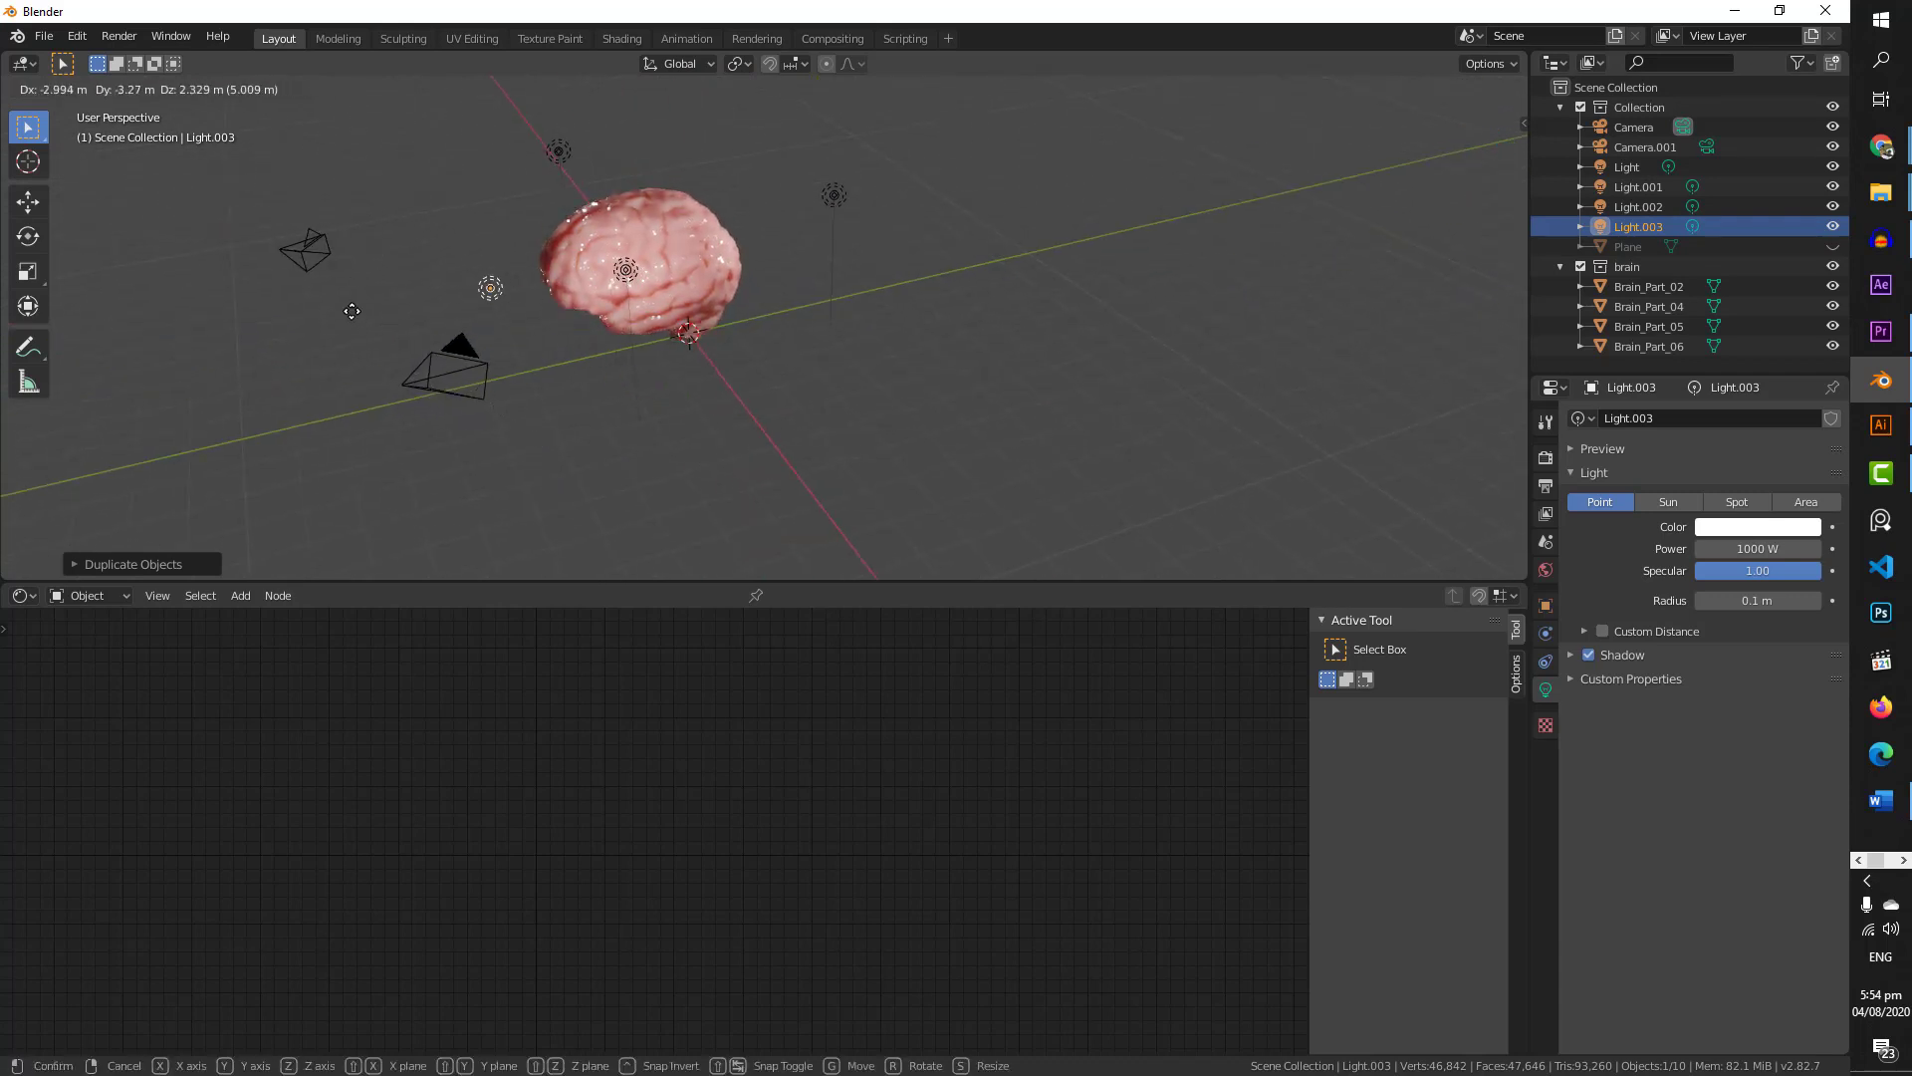
pyautogui.click(311, 297)
pyautogui.moveTo(312, 304); pyautogui.dragTo(603, 300, button='middle')
pyautogui.press('g')
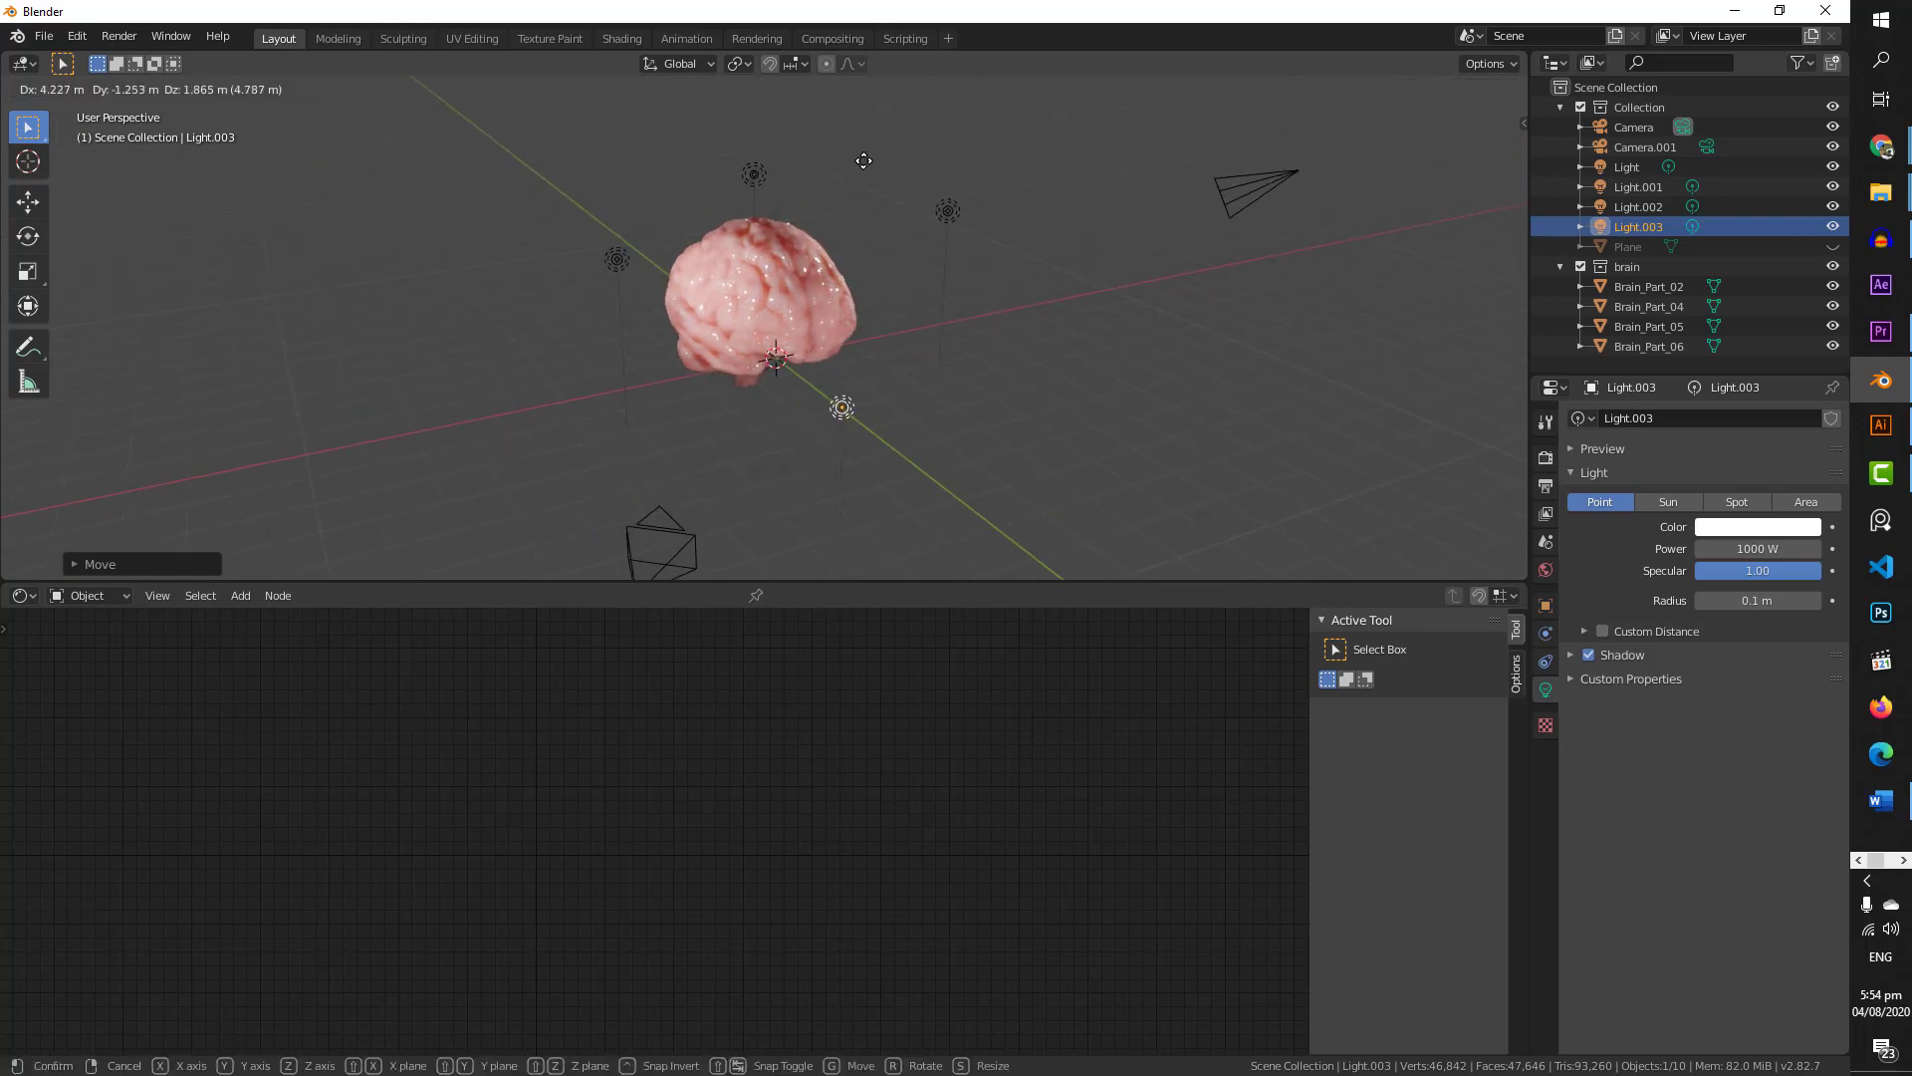
pyautogui.click(944, 403)
pyautogui.moveTo(944, 402); pyautogui.dragTo(1014, 303, button='middle')
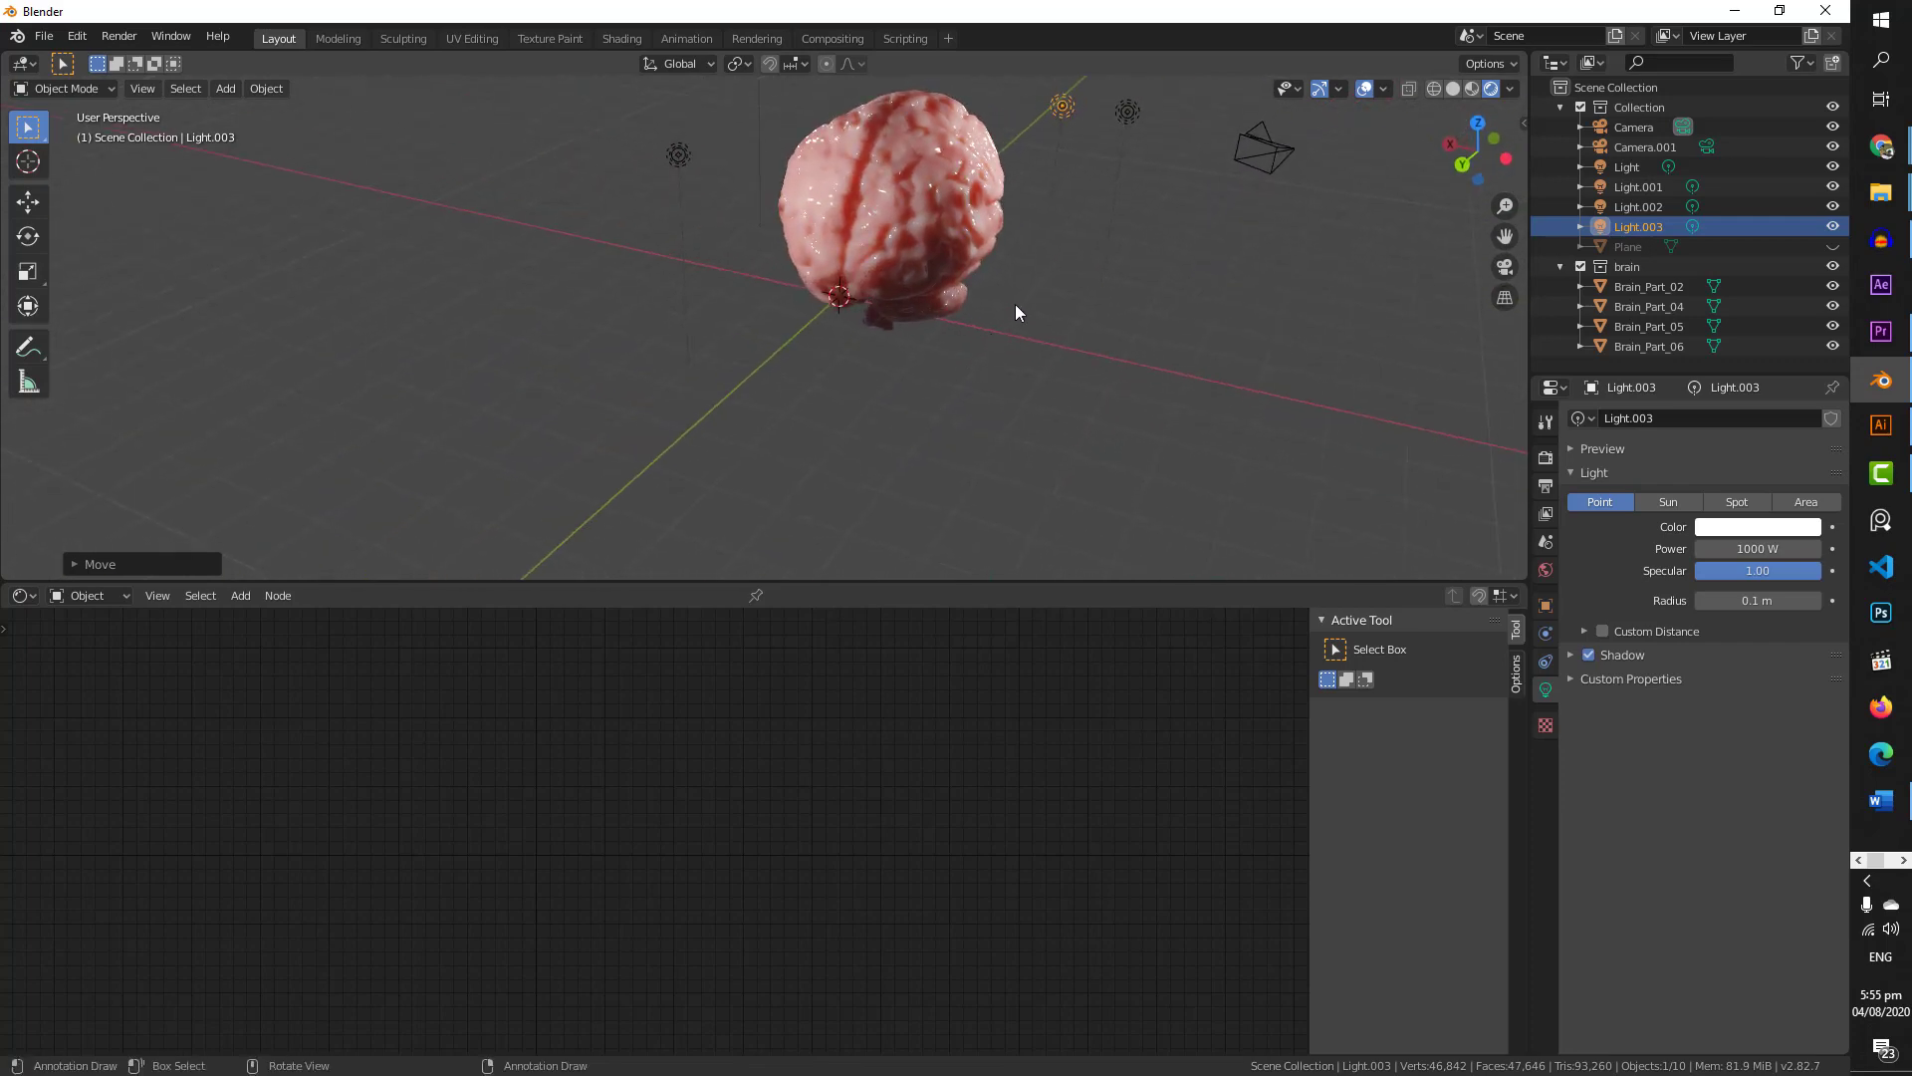
# - Add Light.004 by duplication and move it close to the brain
pyautogui.hotkey('shift', 'd')
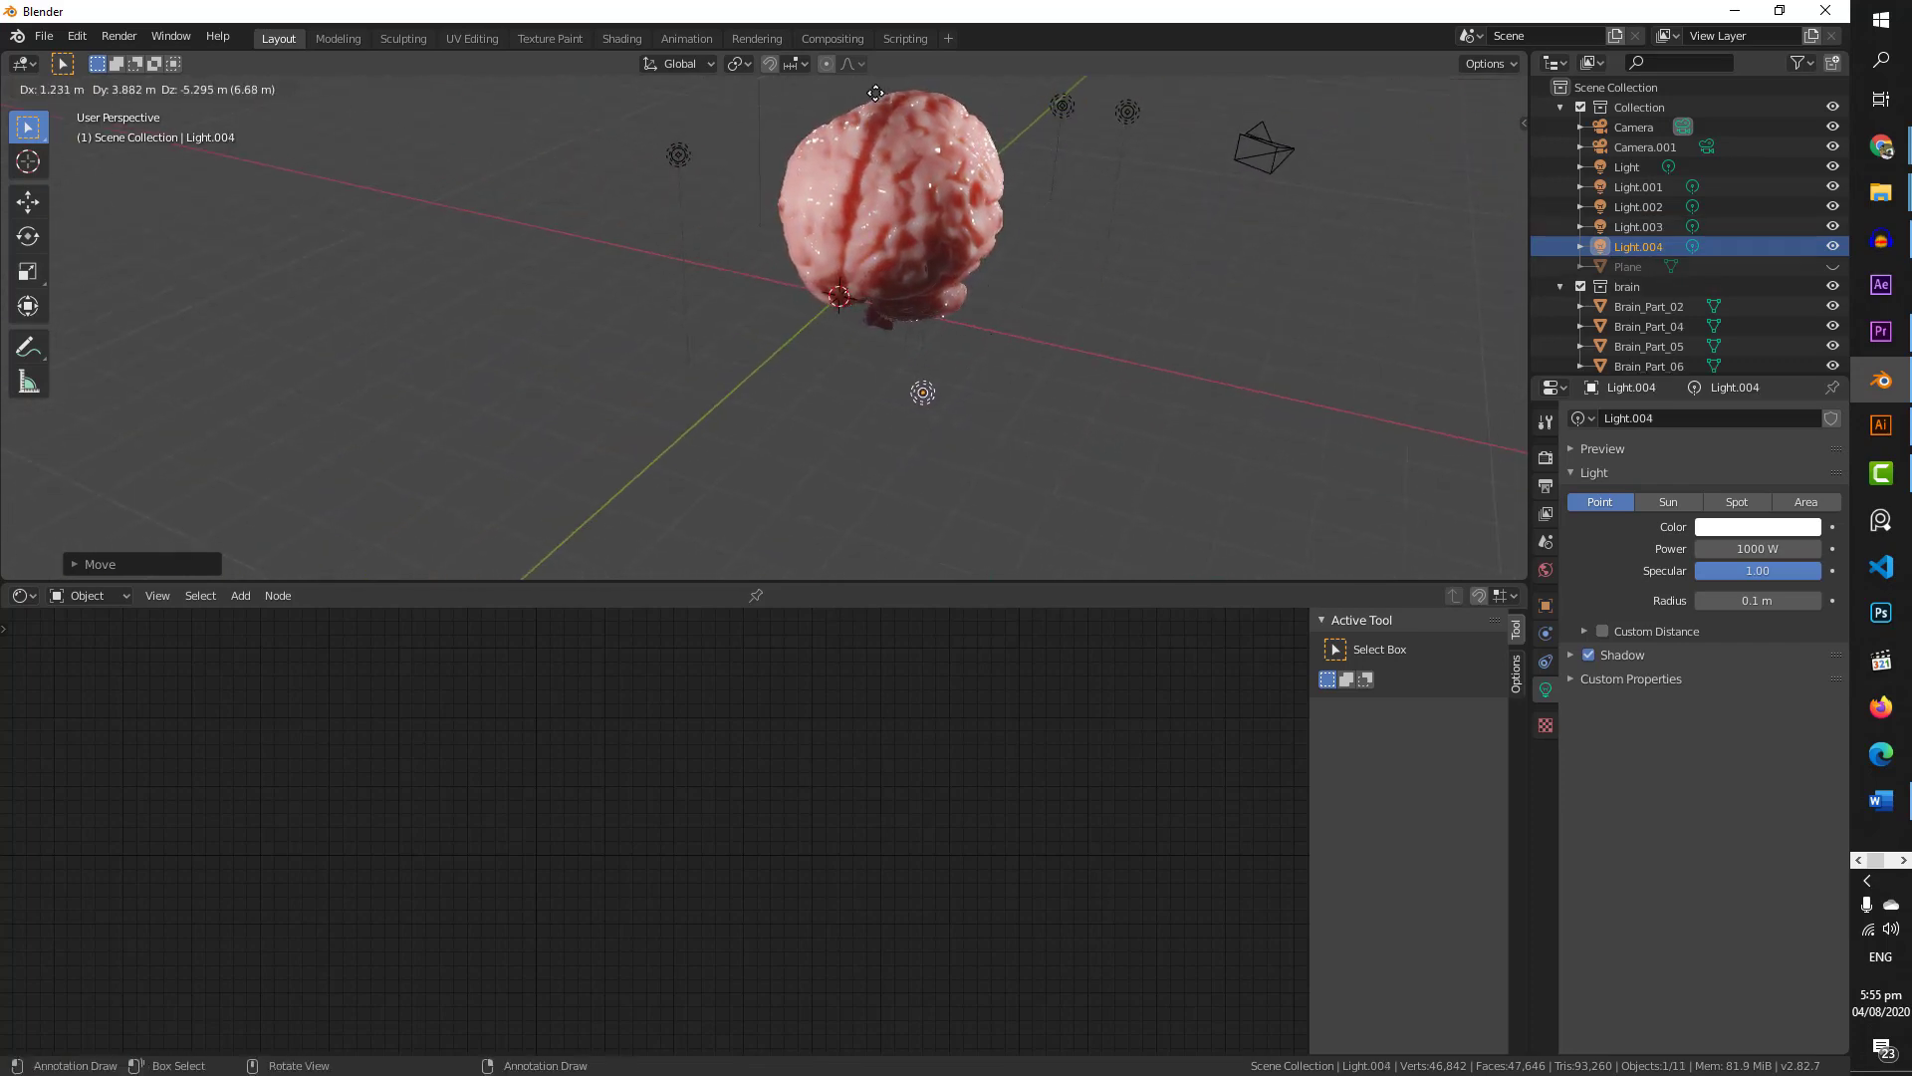
pyautogui.click(989, 227)
pyautogui.rightClick(1000, 297)
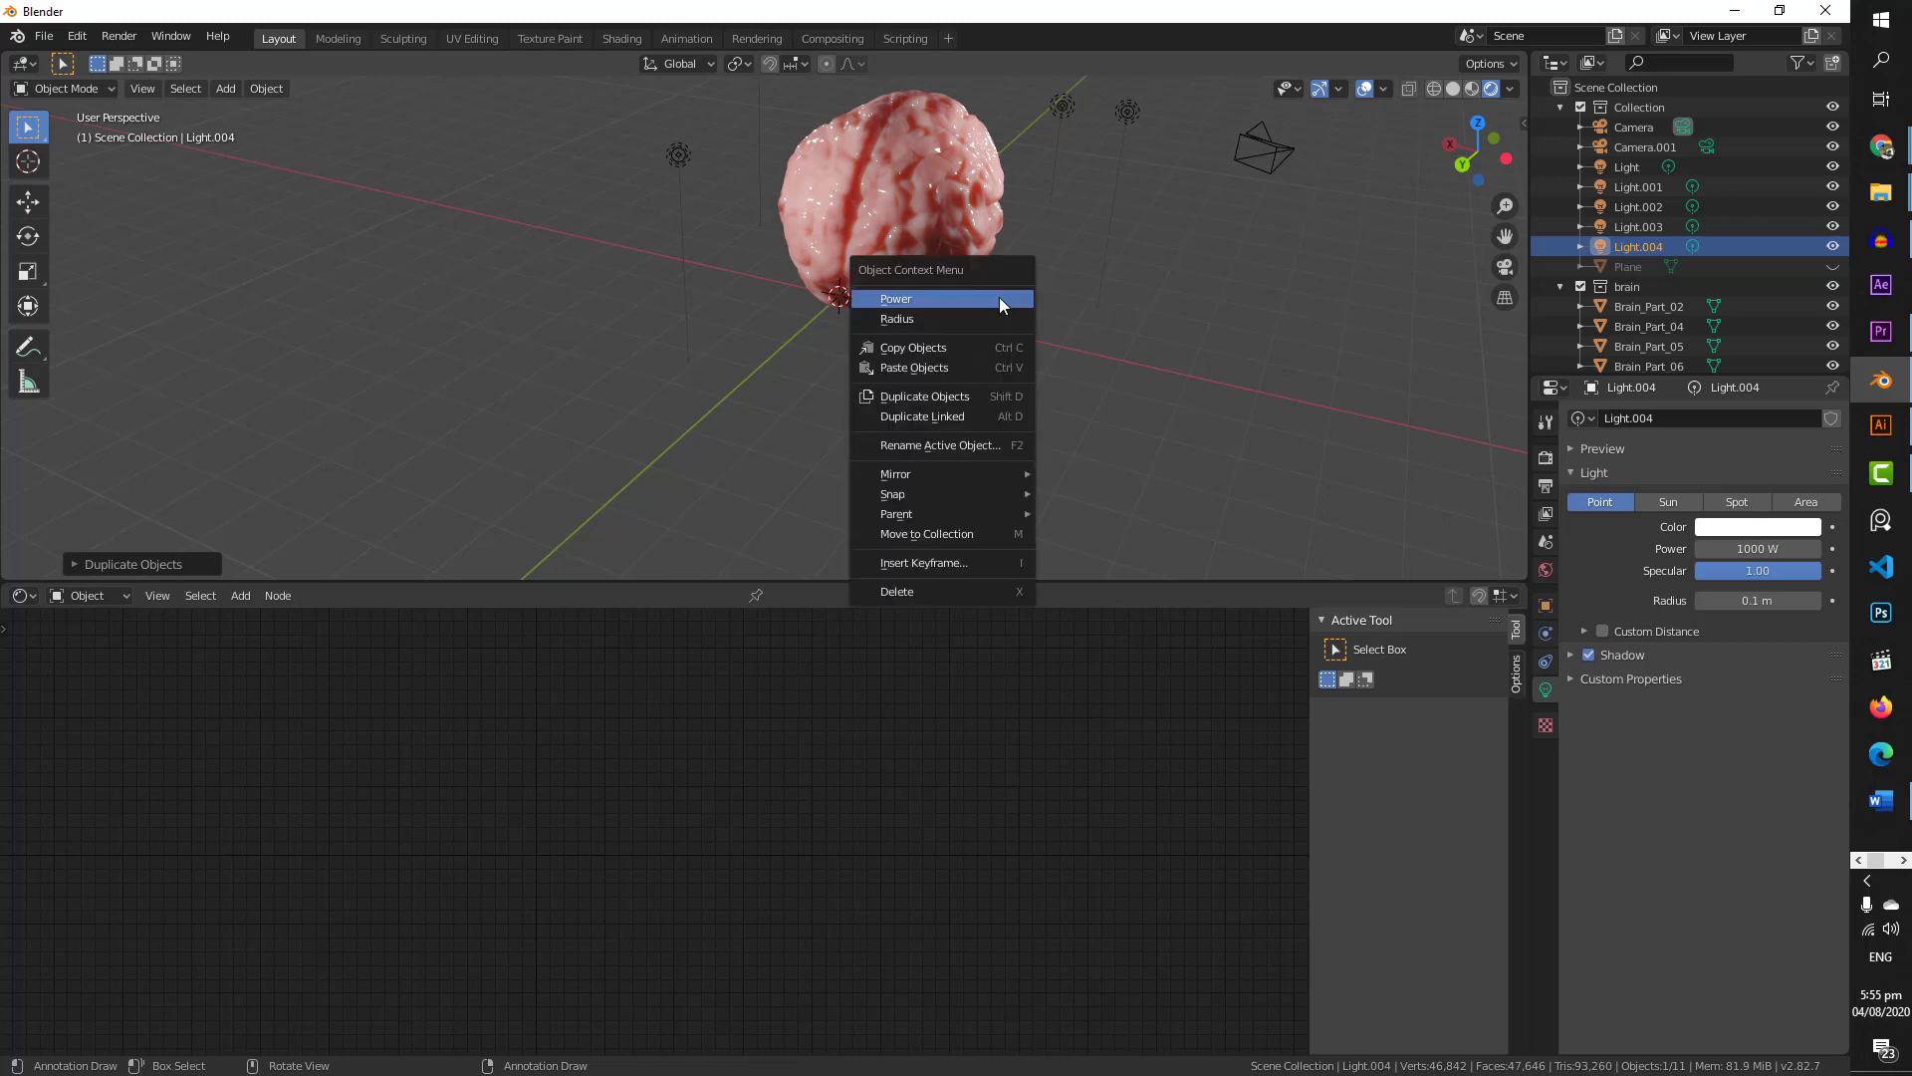
pyautogui.click(1169, 332)
pyautogui.moveTo(1169, 332); pyautogui.dragTo(1055, 334, button='middle')
pyautogui.moveTo(826, 450); pyautogui.dragTo(926, 431, button='middle')
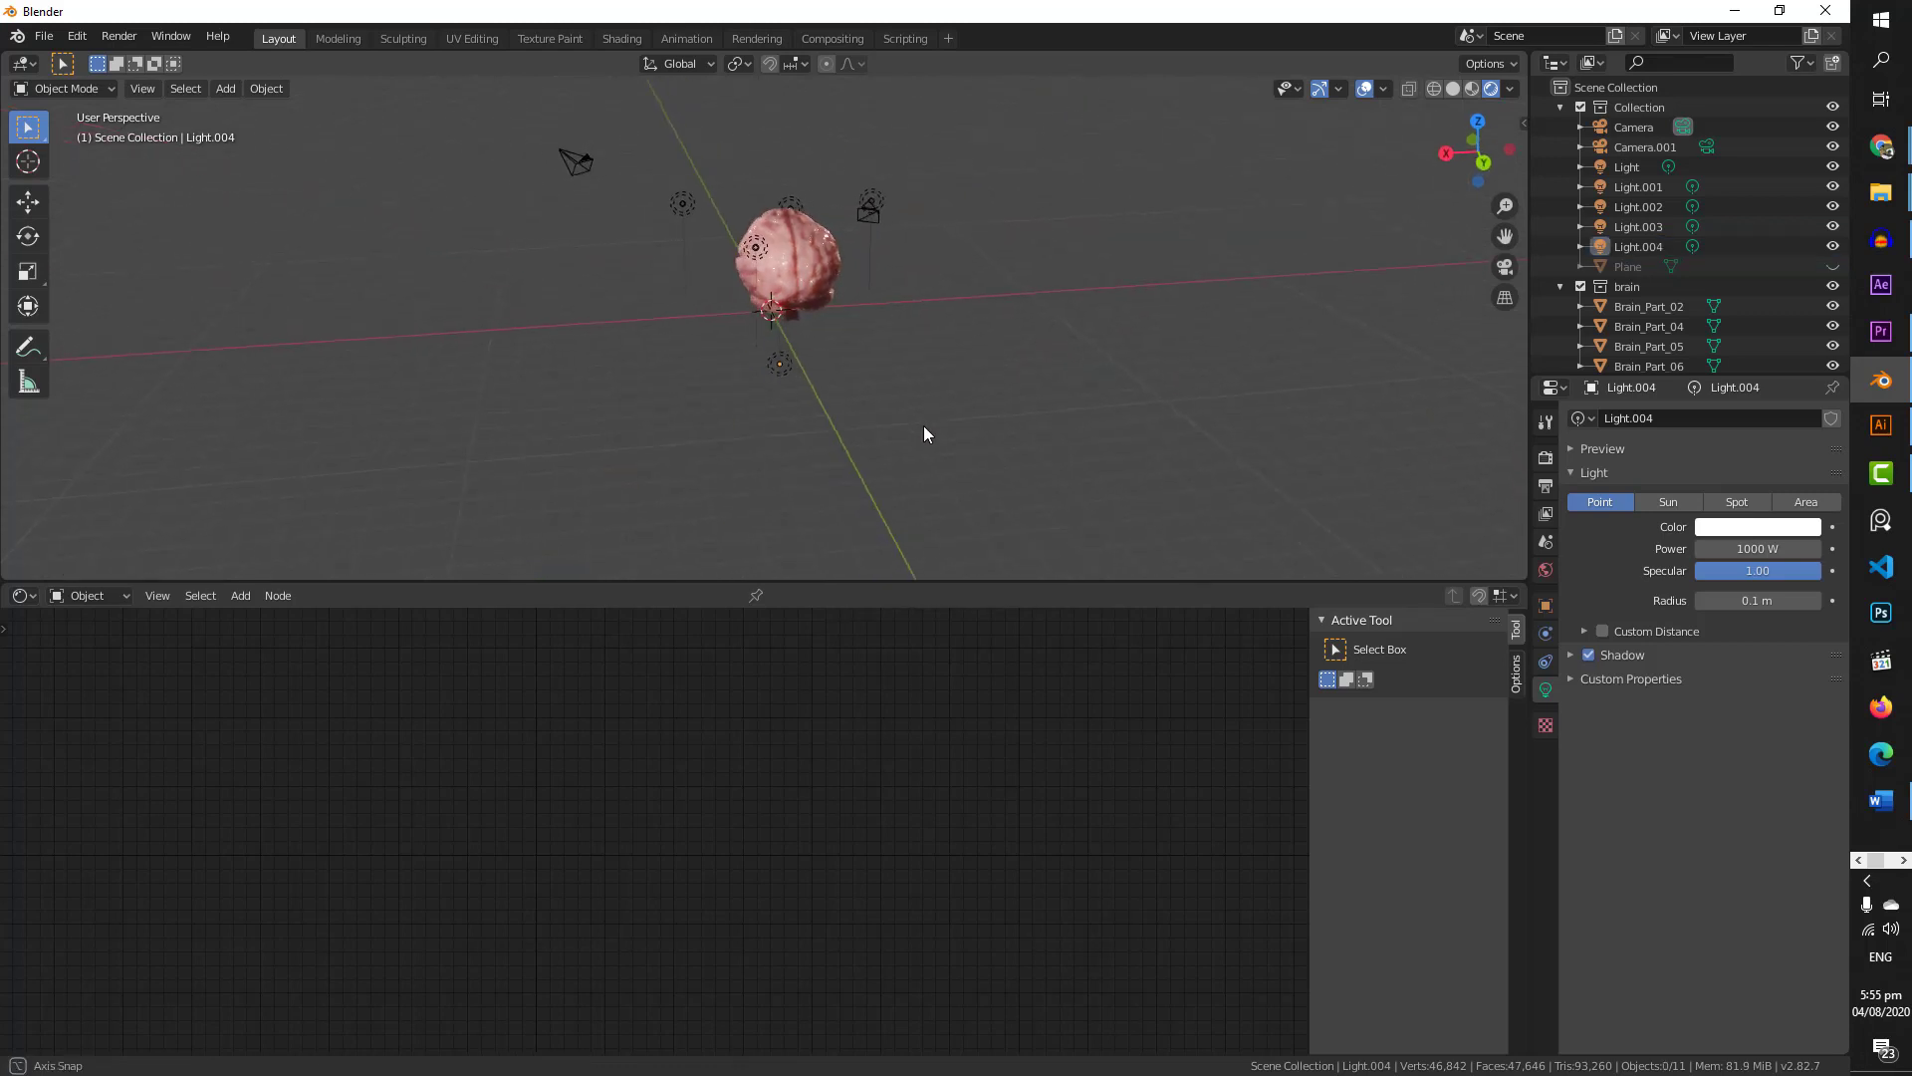
pyautogui.click(778, 365)
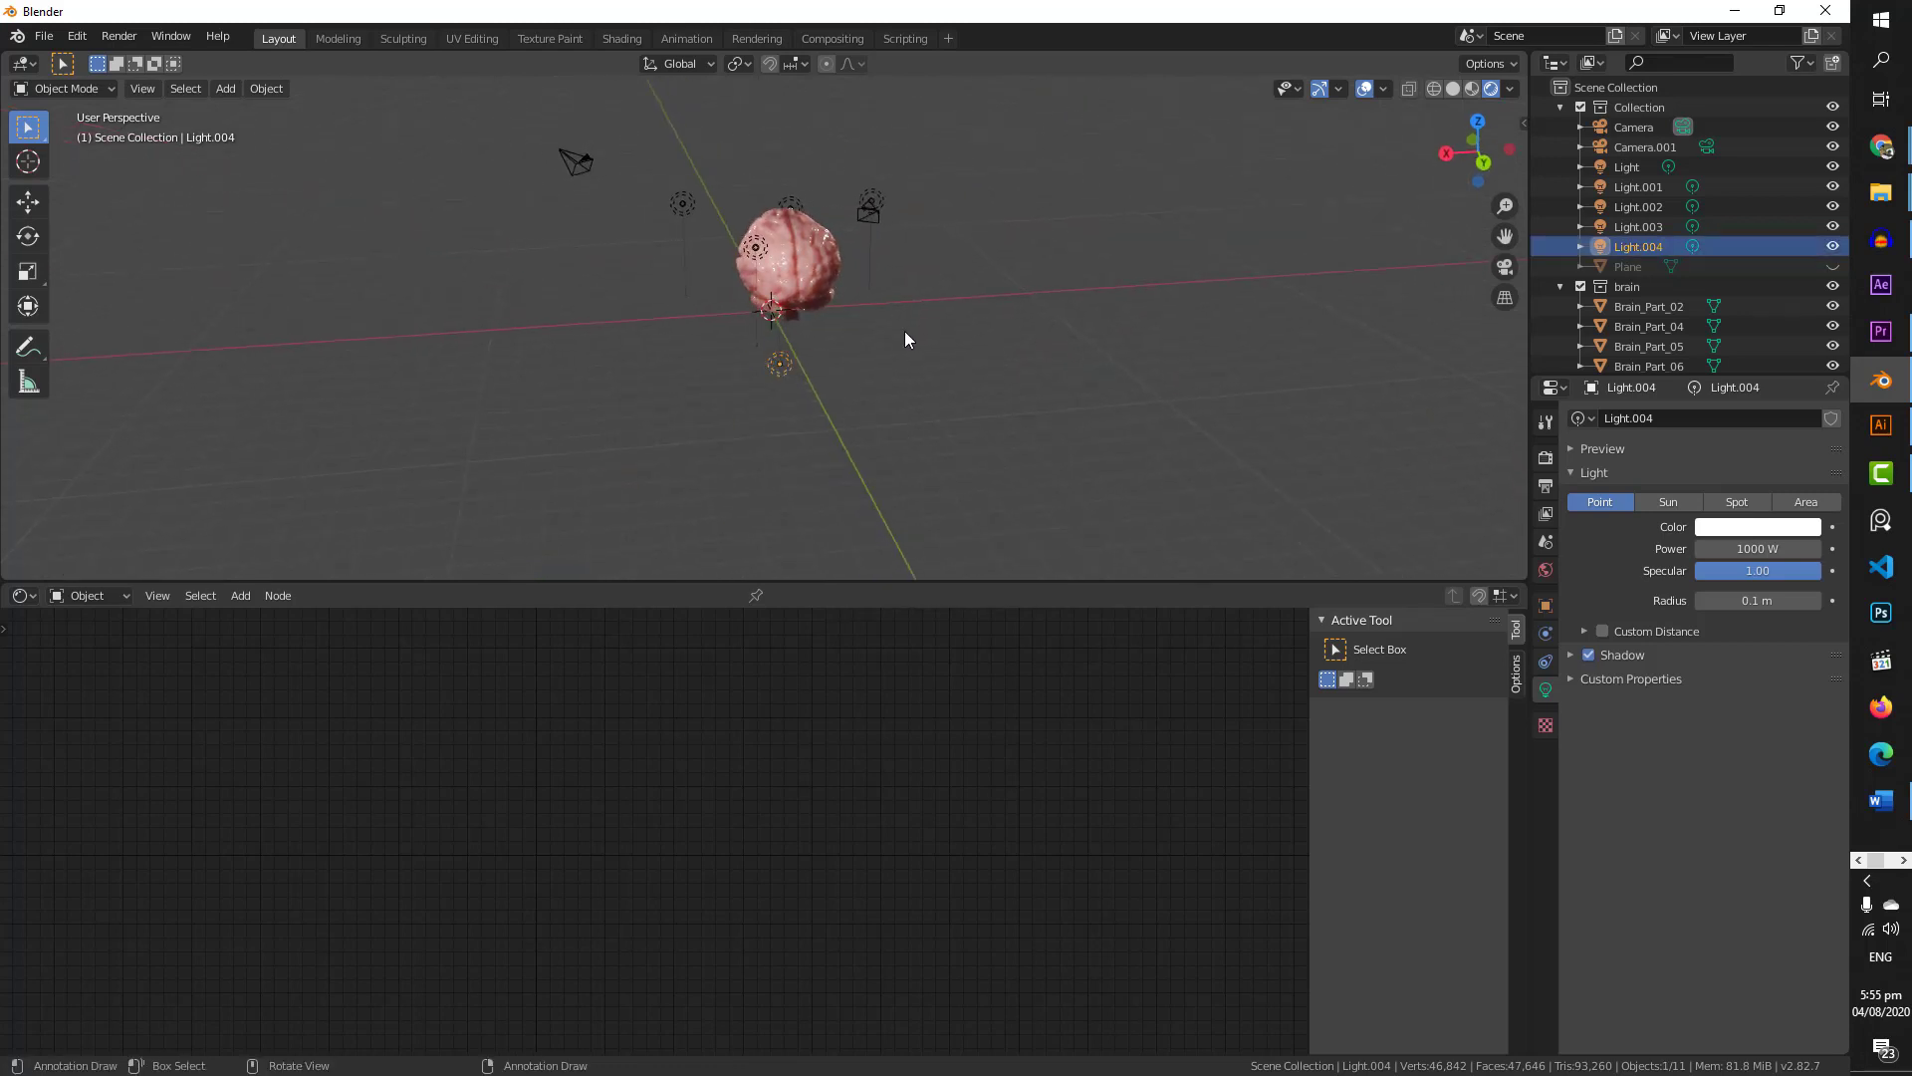
pyautogui.press('g')
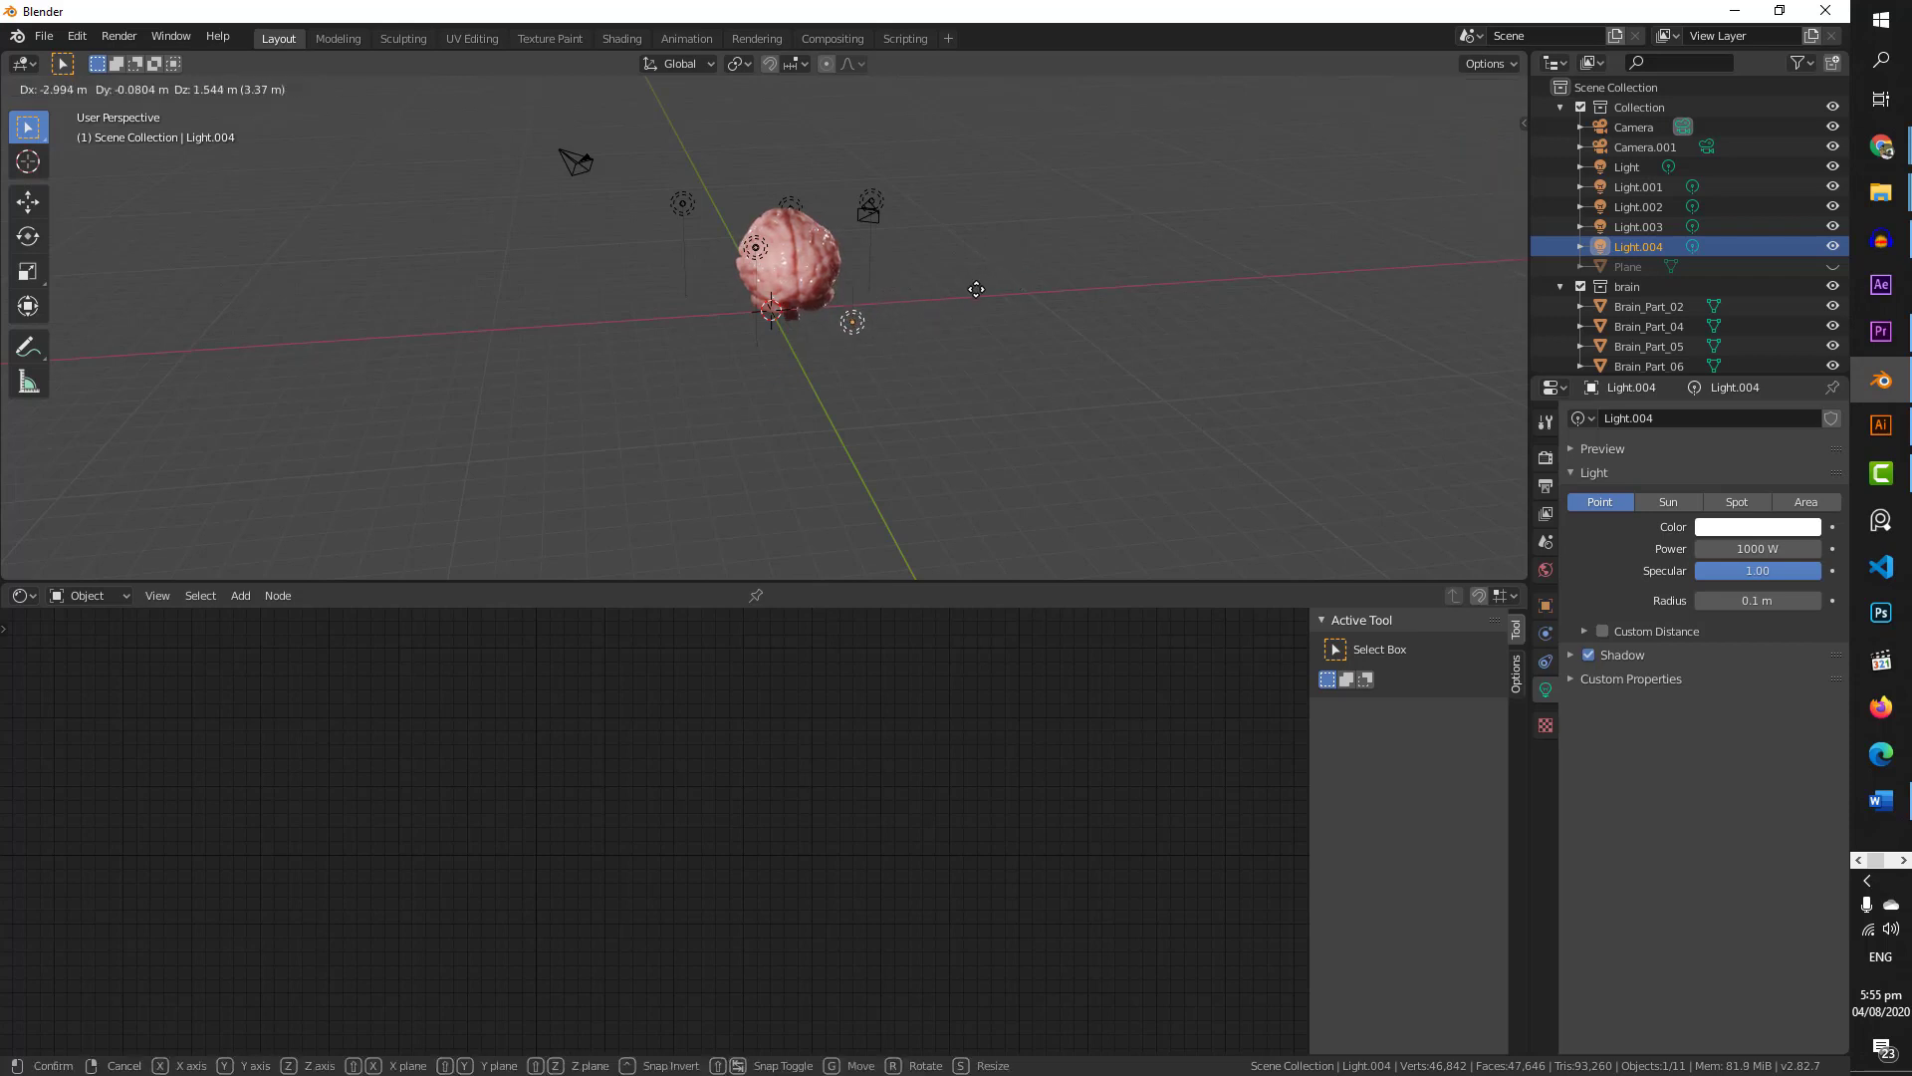
pyautogui.click(976, 289)
pyautogui.scroll(4, 859, 337)
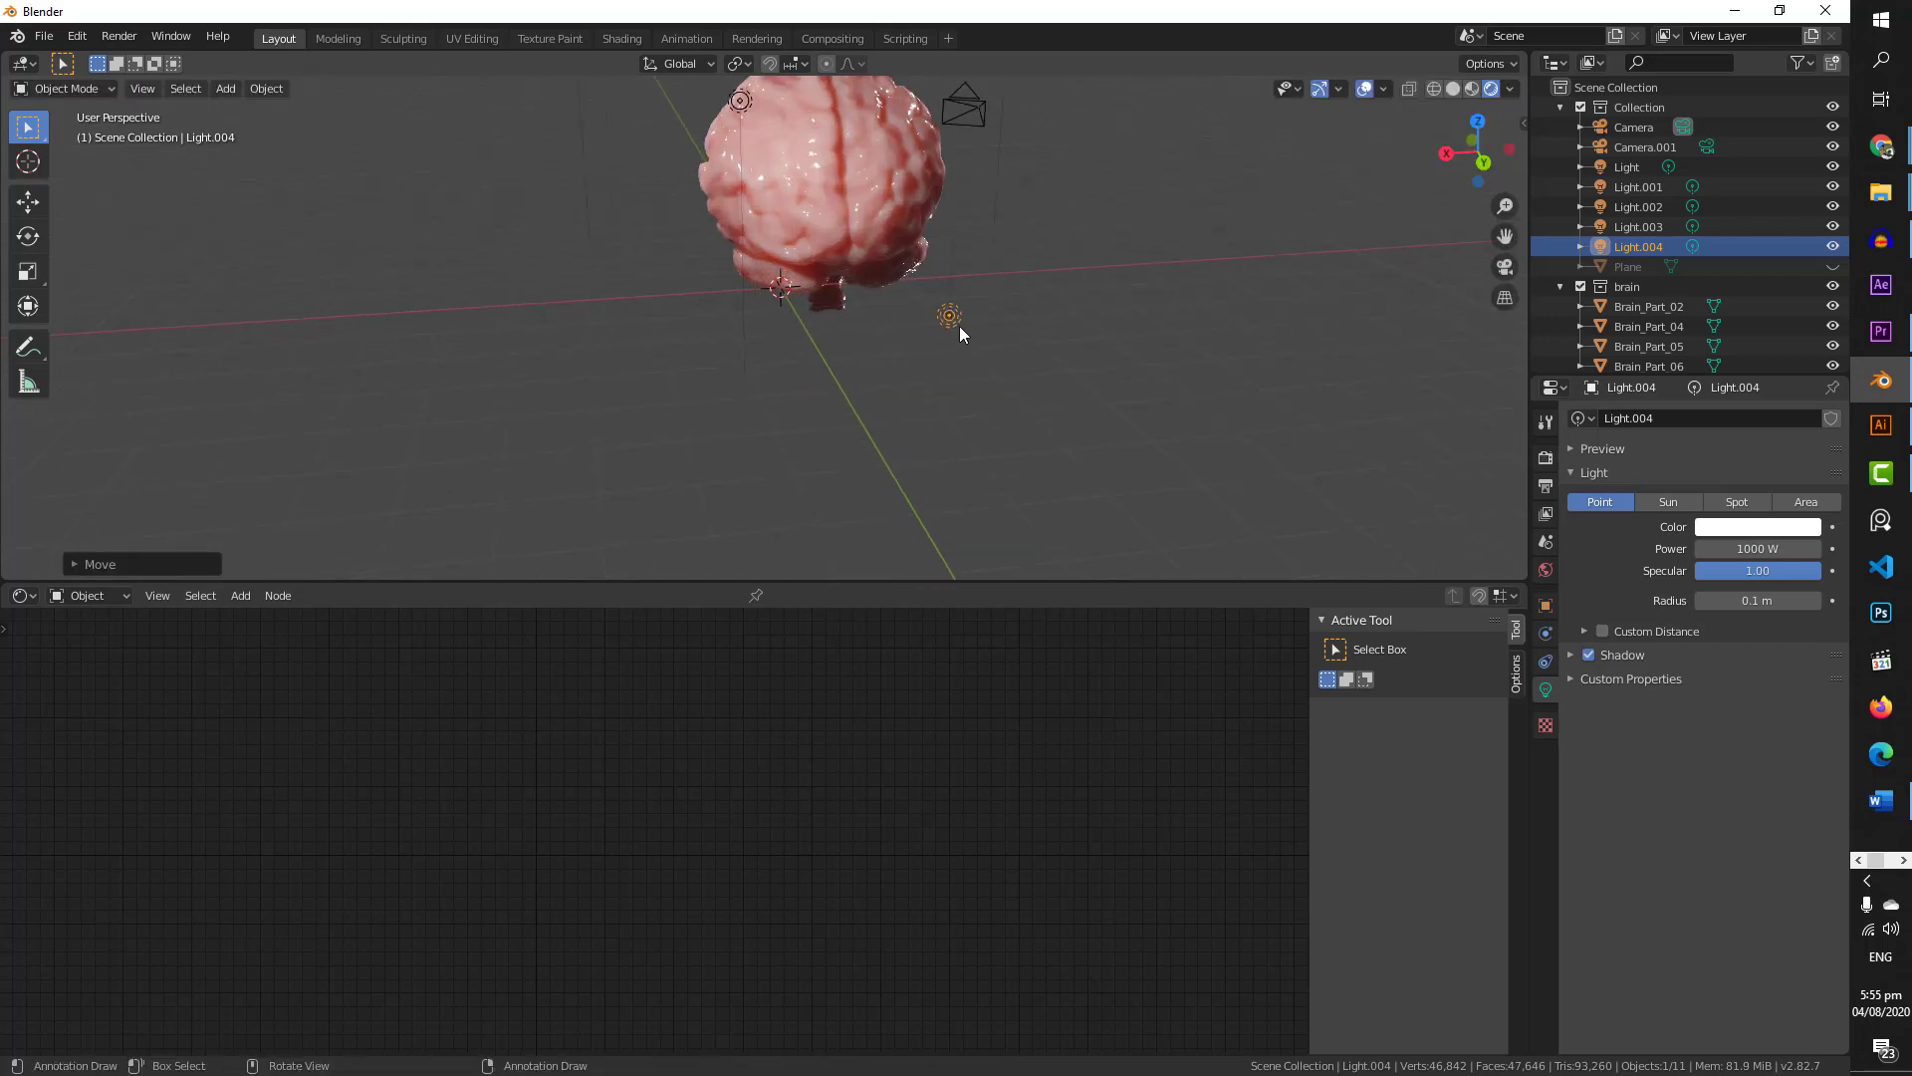
pyautogui.press('g')
pyautogui.click(995, 327)
# - Enlarge the 3D viewport over the node editor and disable viewport overlays
pyautogui.moveTo(995, 327); pyautogui.dragTo(806, 400, button='middle')
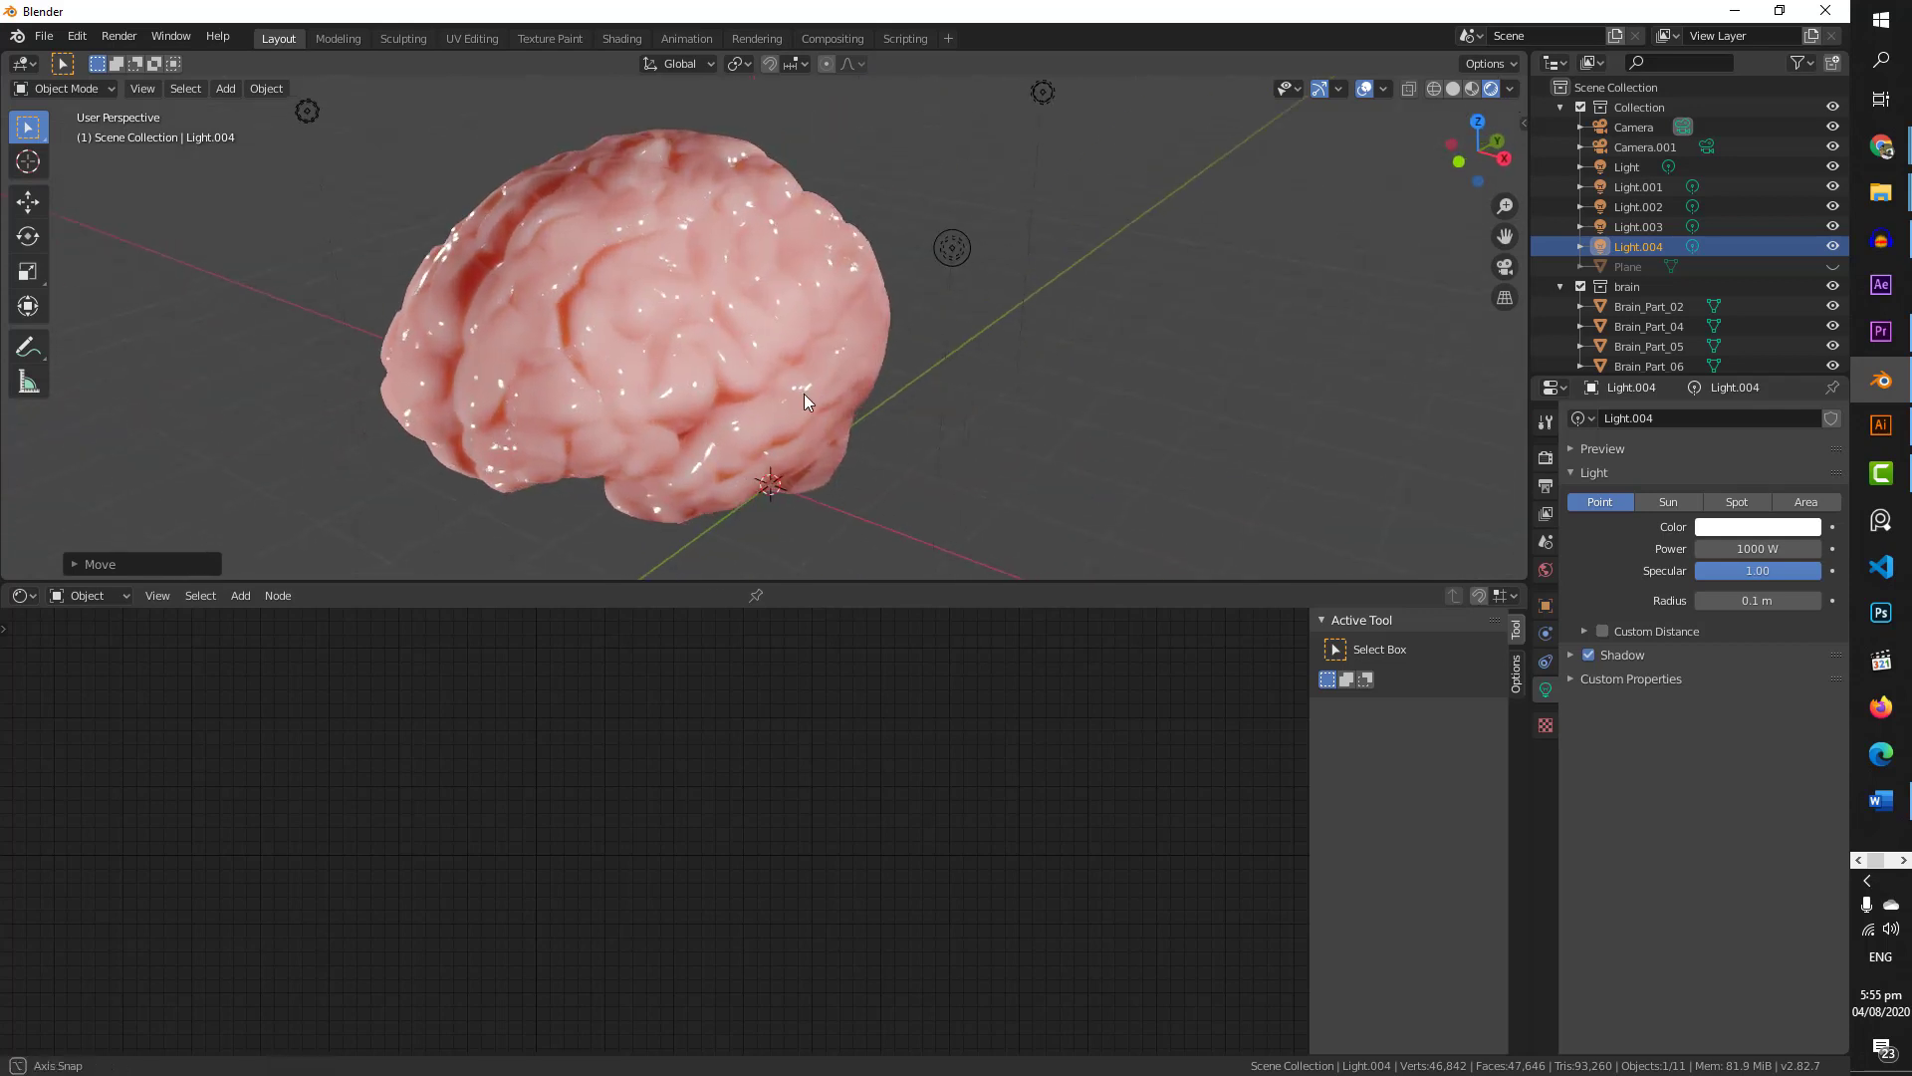
pyautogui.moveTo(858, 585); pyautogui.dragTo(851, 937)
pyautogui.moveTo(558, 673); pyautogui.dragTo(697, 668, button='middle')
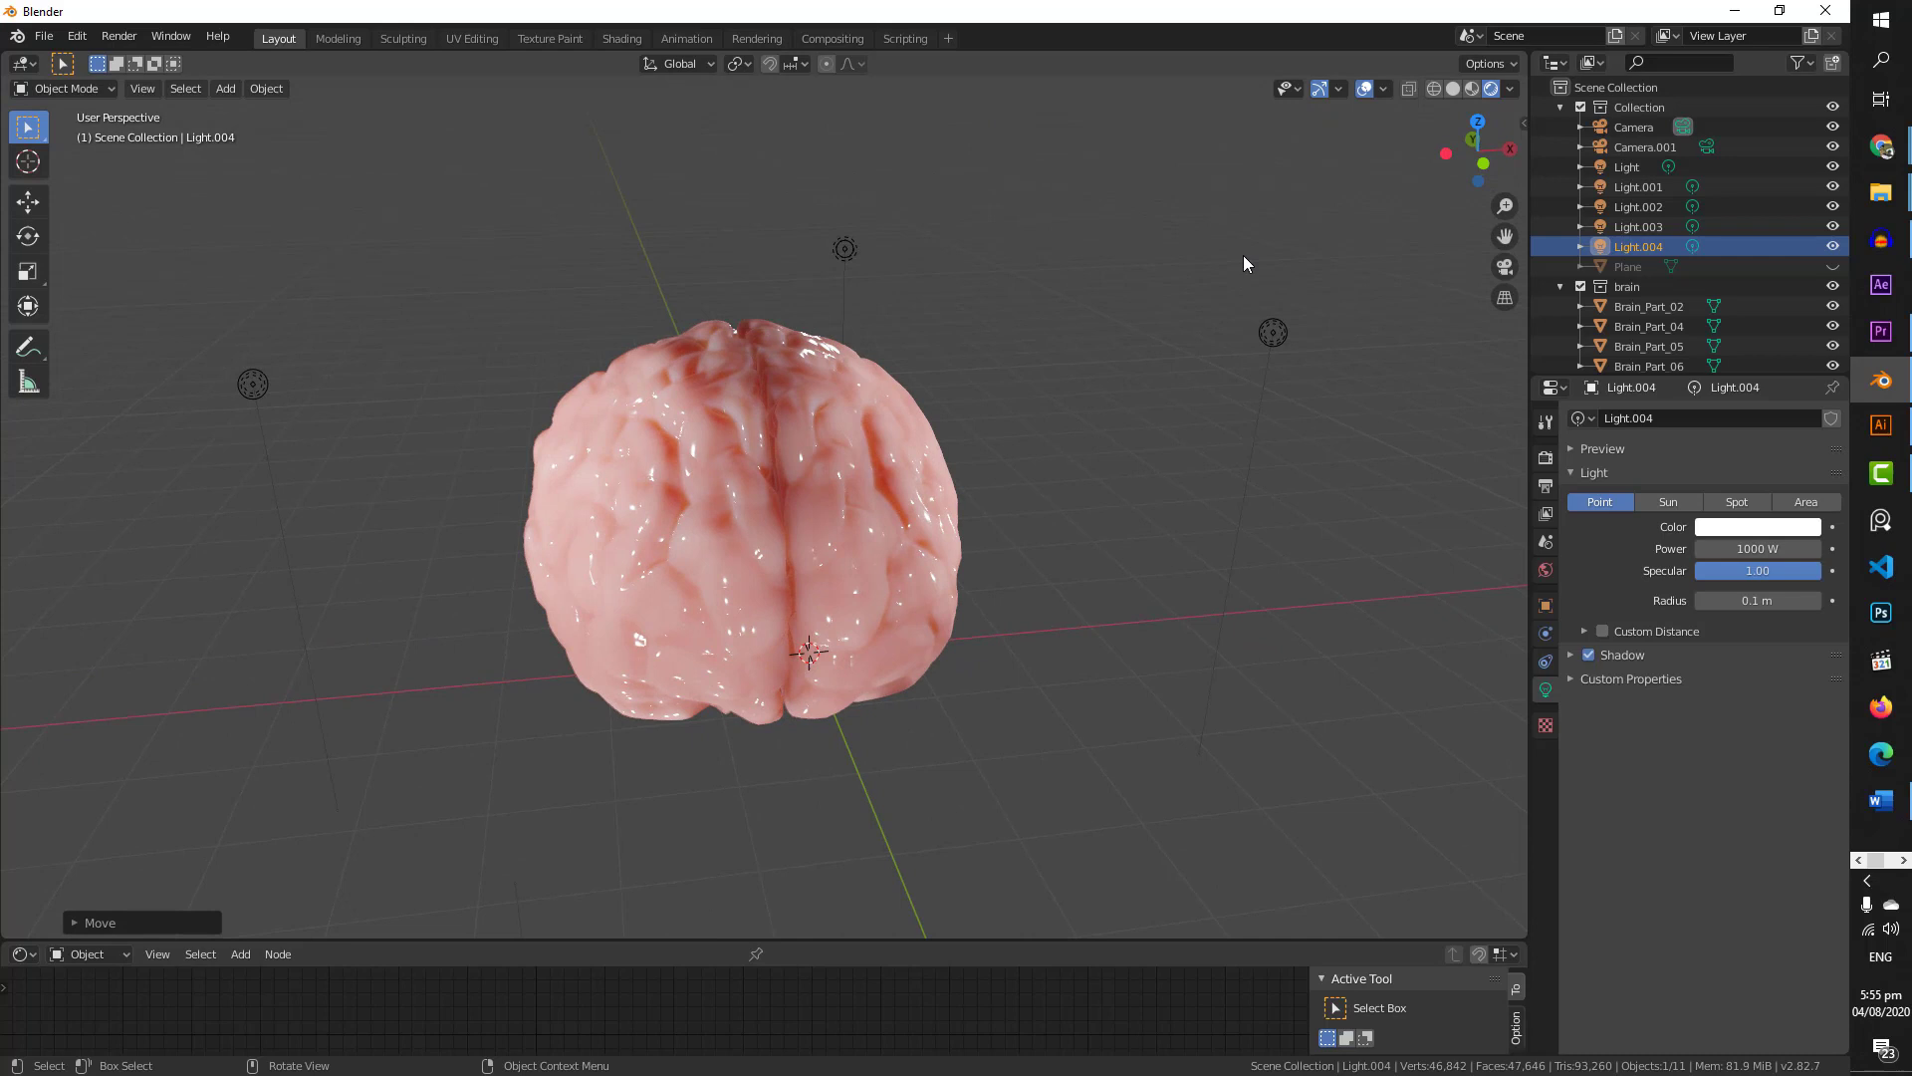
pyautogui.click(1365, 90)
pyautogui.moveTo(436, 746); pyautogui.dragTo(218, 760, button='middle')
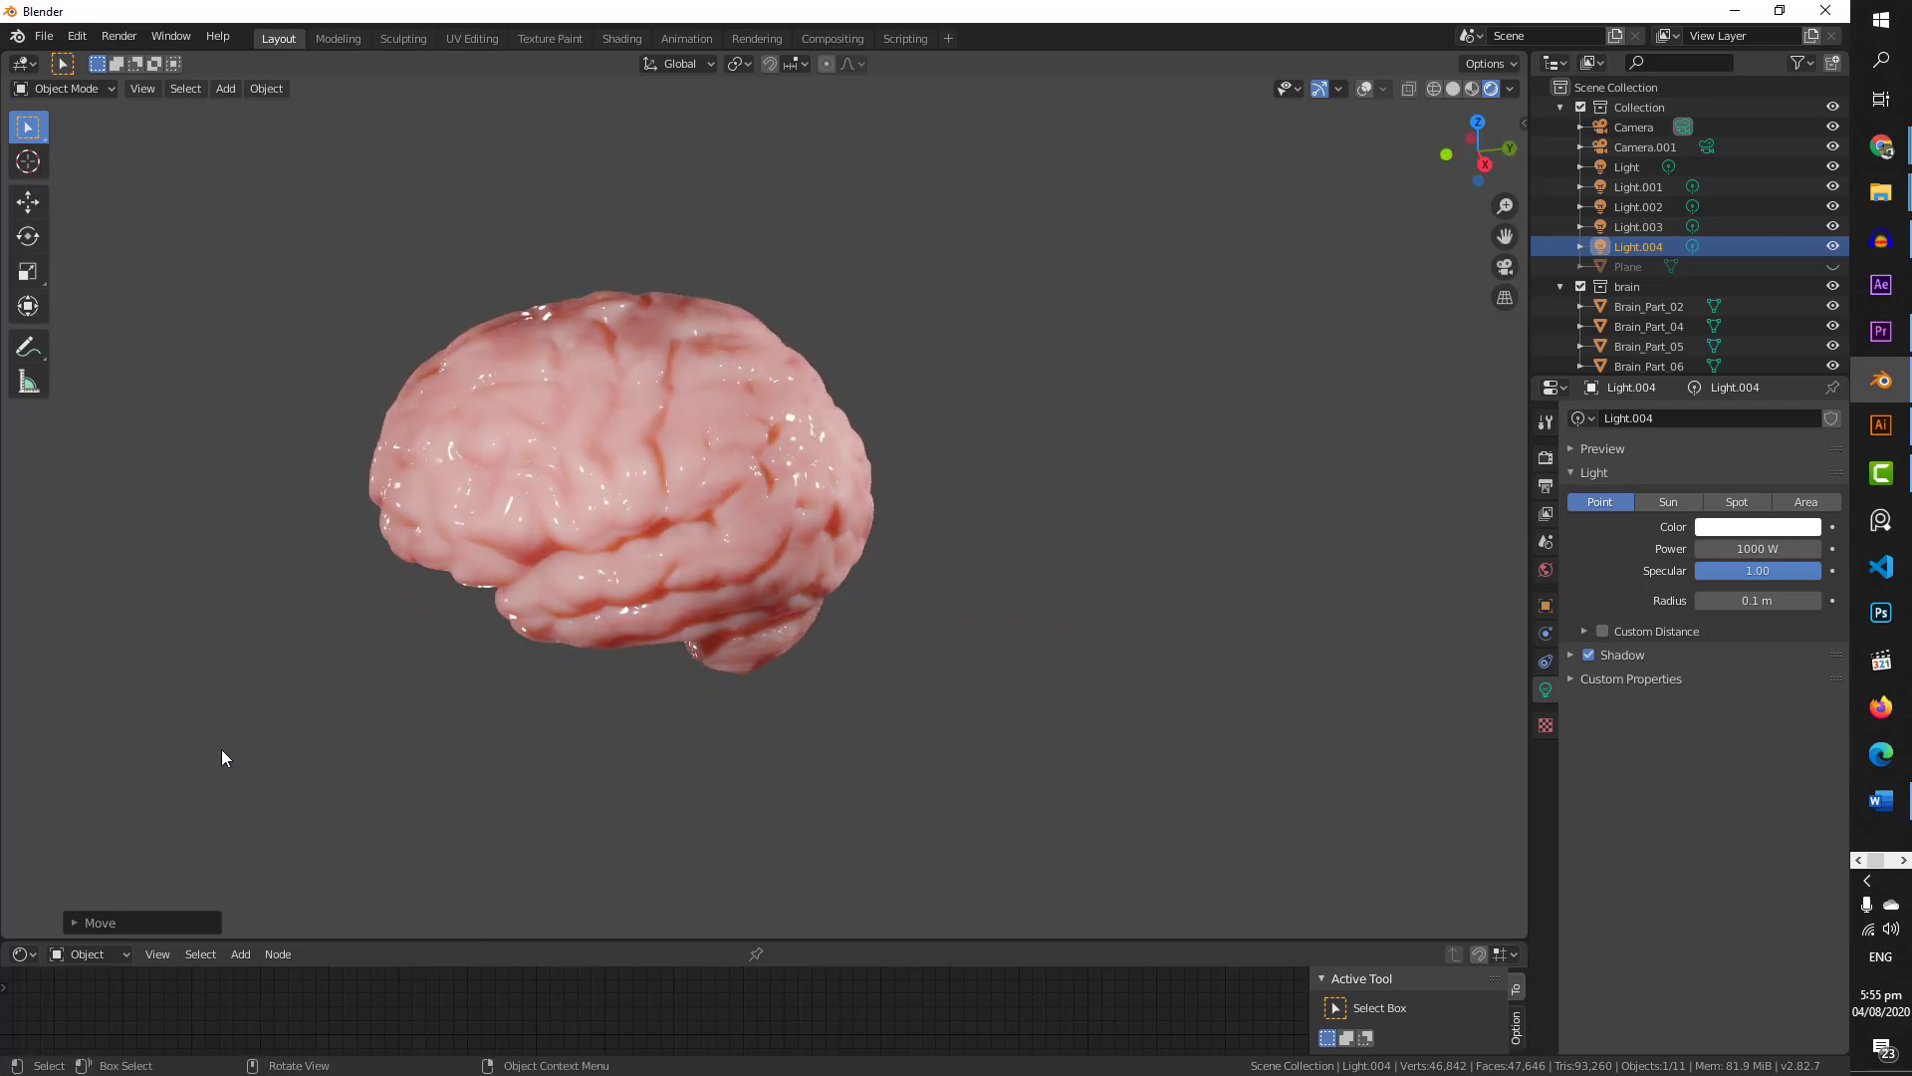